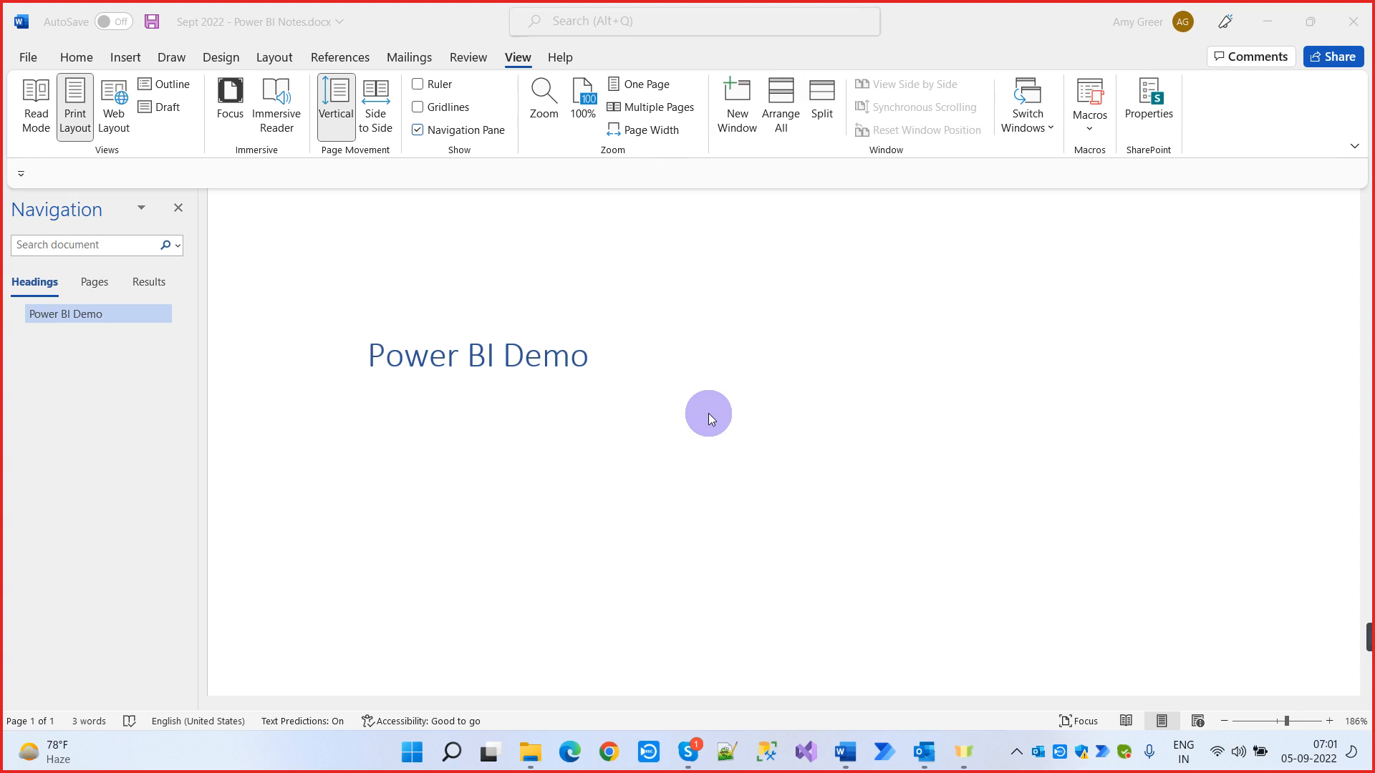
Add the lines "Gartner Report" and "Microsoft" below the Power BI Demo heading
click(486, 430)
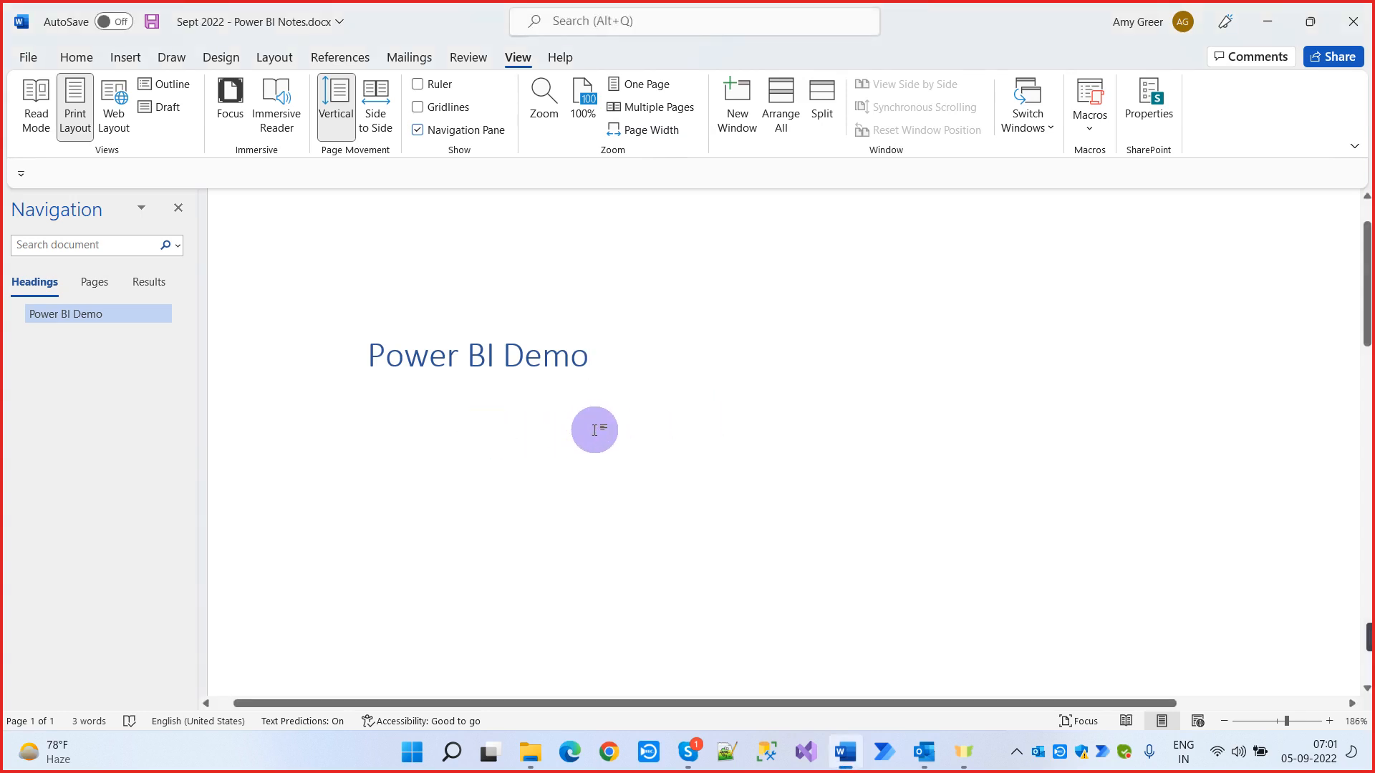
key(Return)
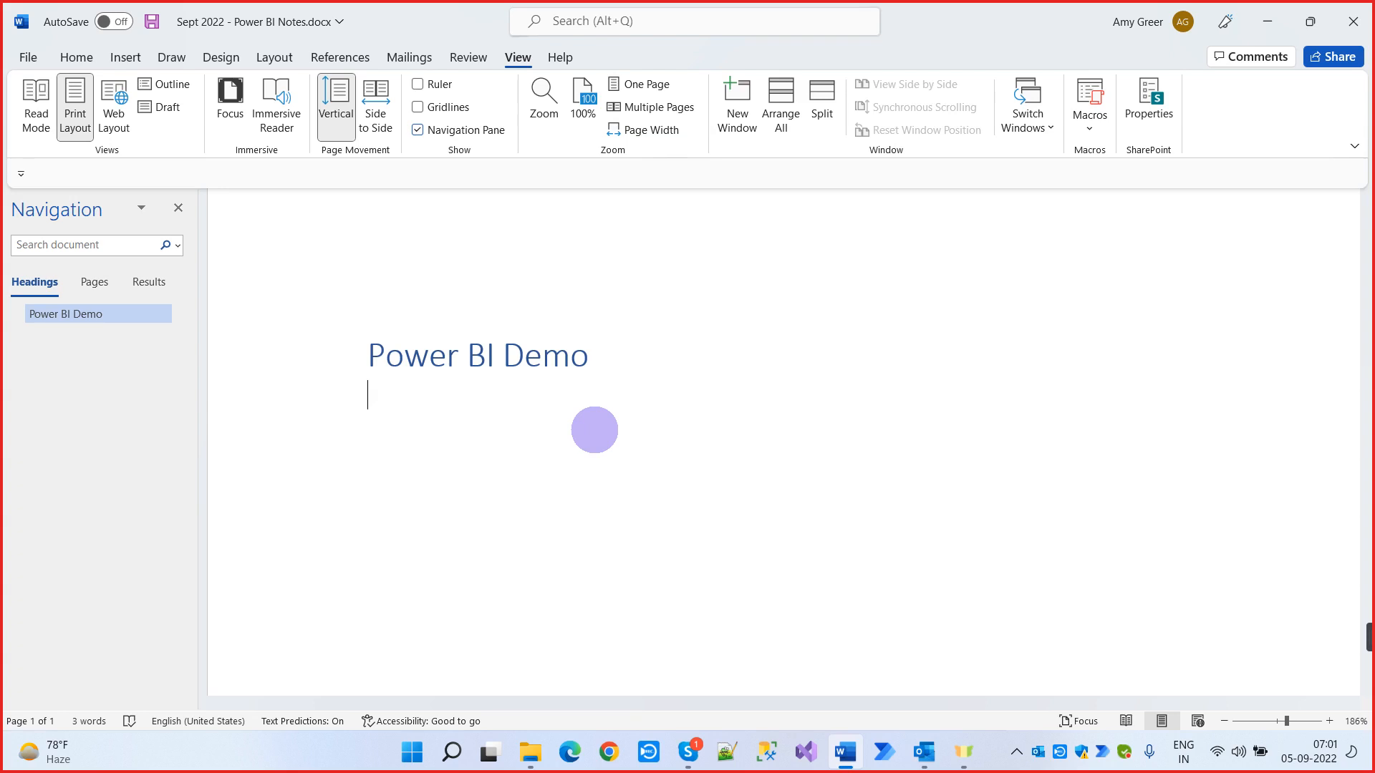
text(Gartner Report)
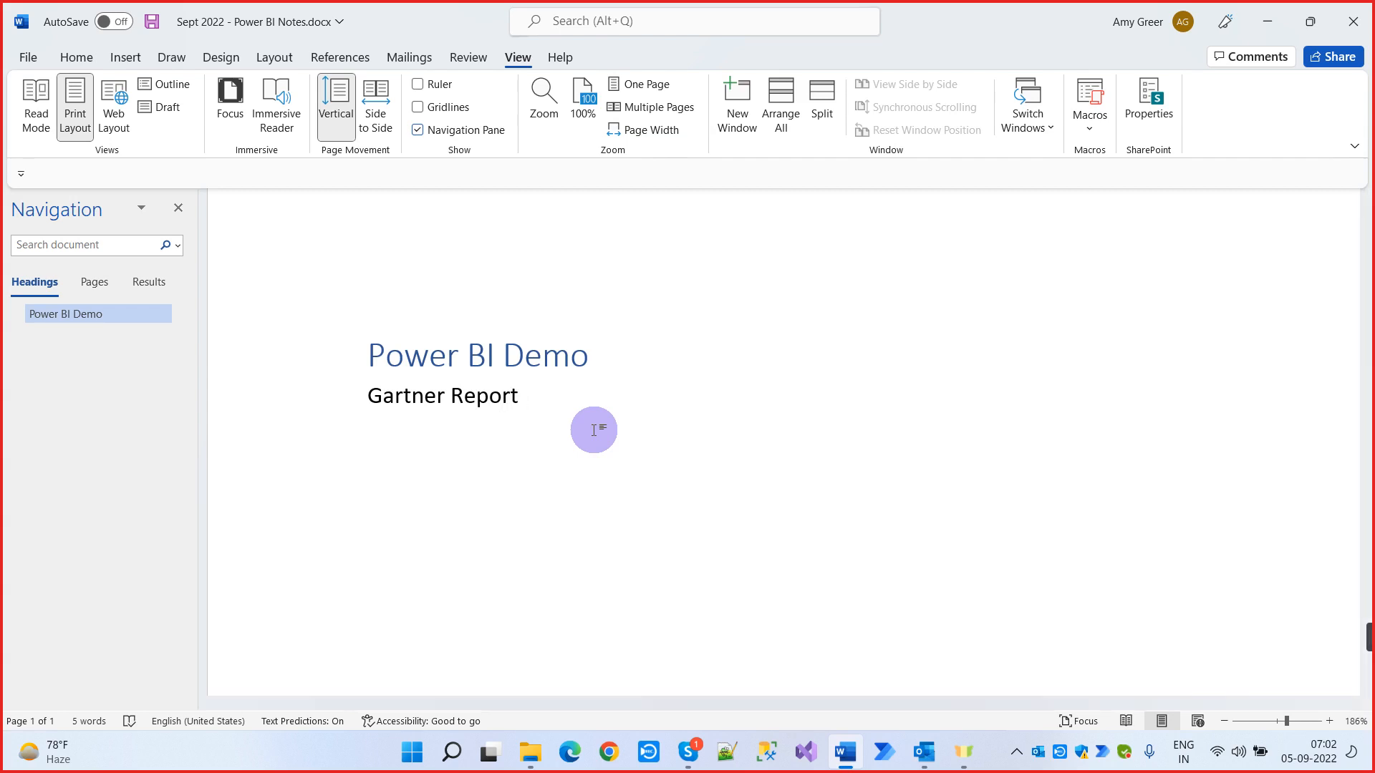
key(Return)
text(Microsoft)
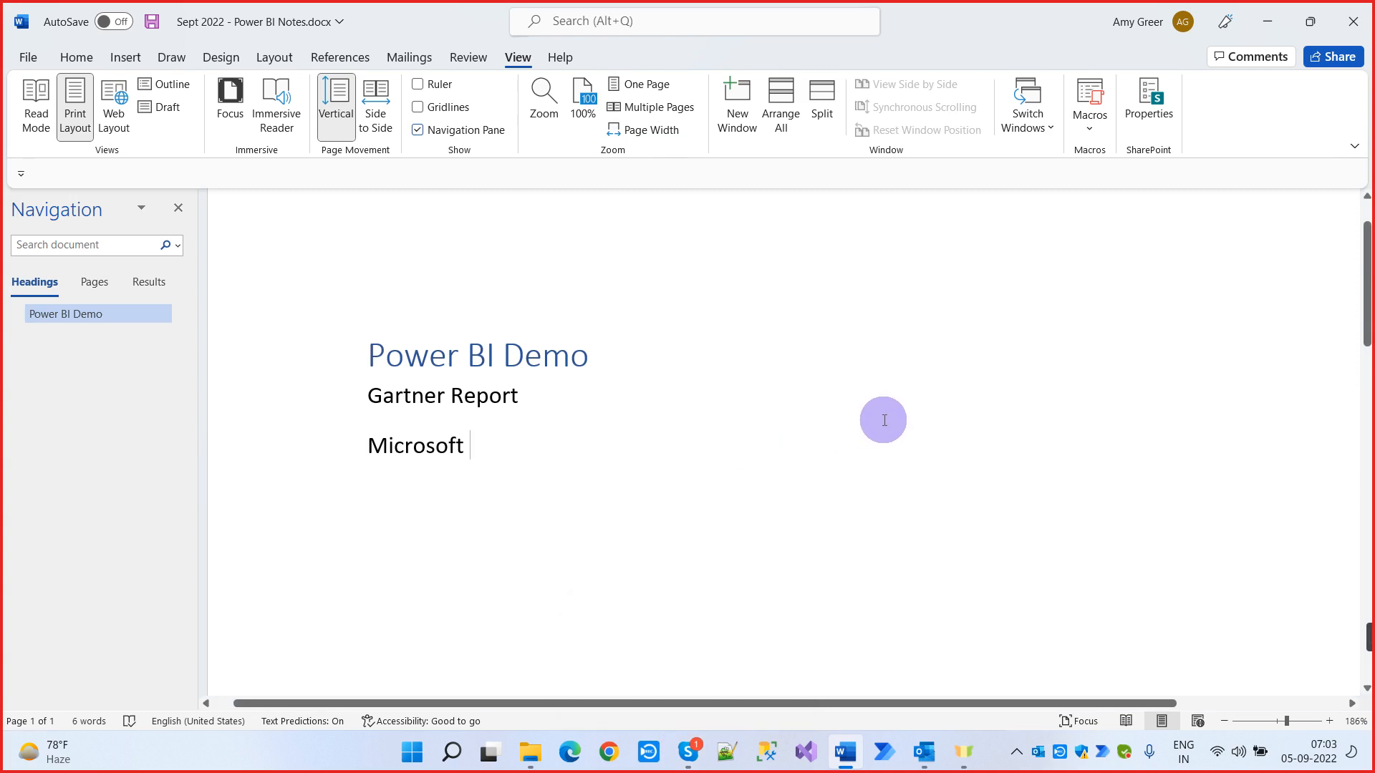
Add the line "Tableau and Qlik" below the Microsoft line
key(Return)
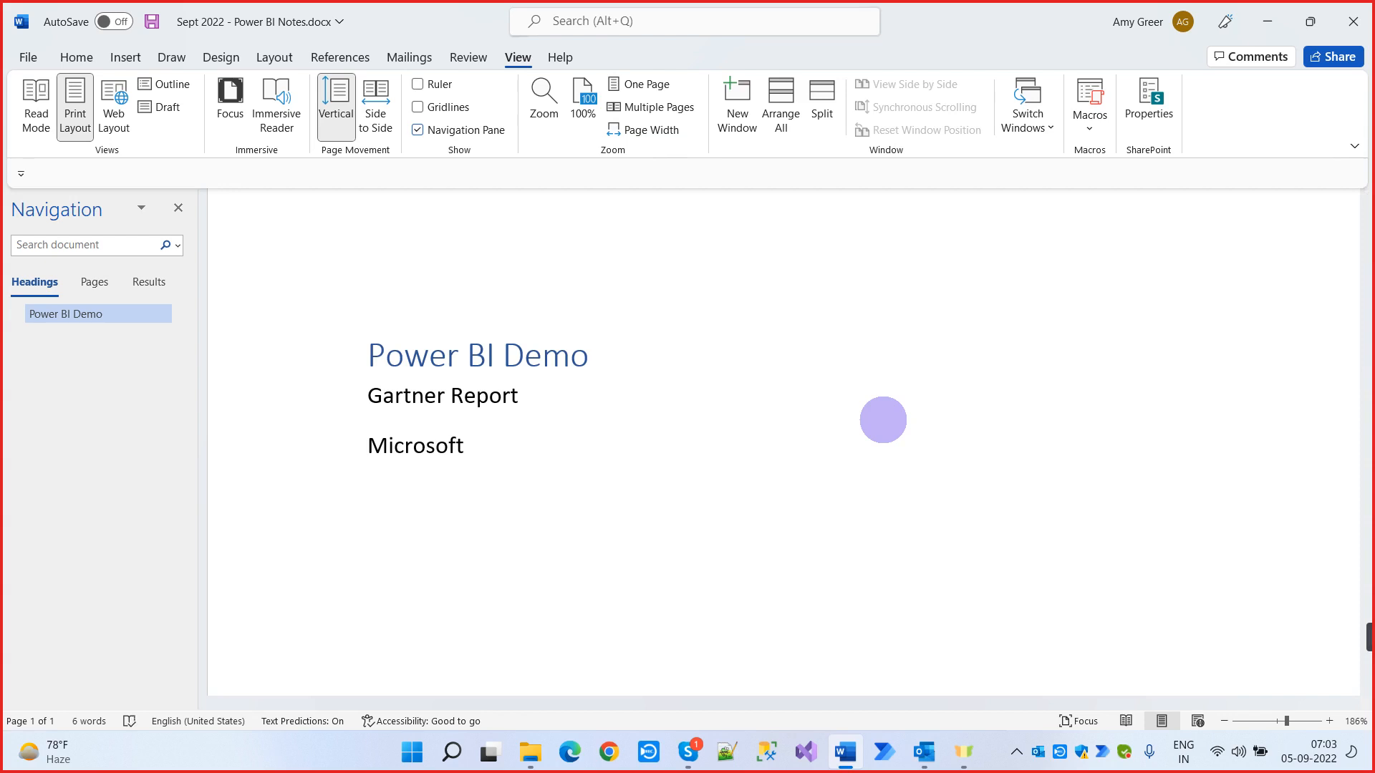
text(Tableau and Ql)
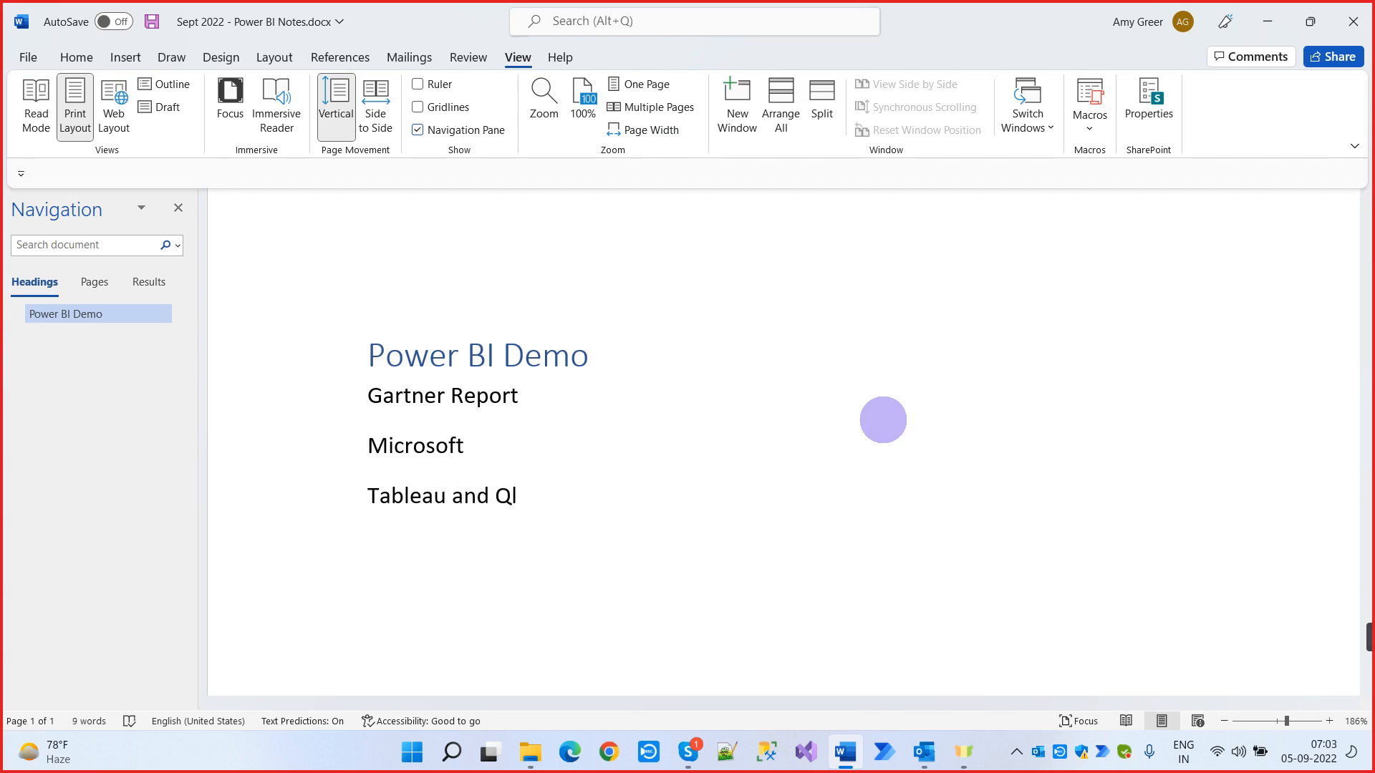
text(ikview)
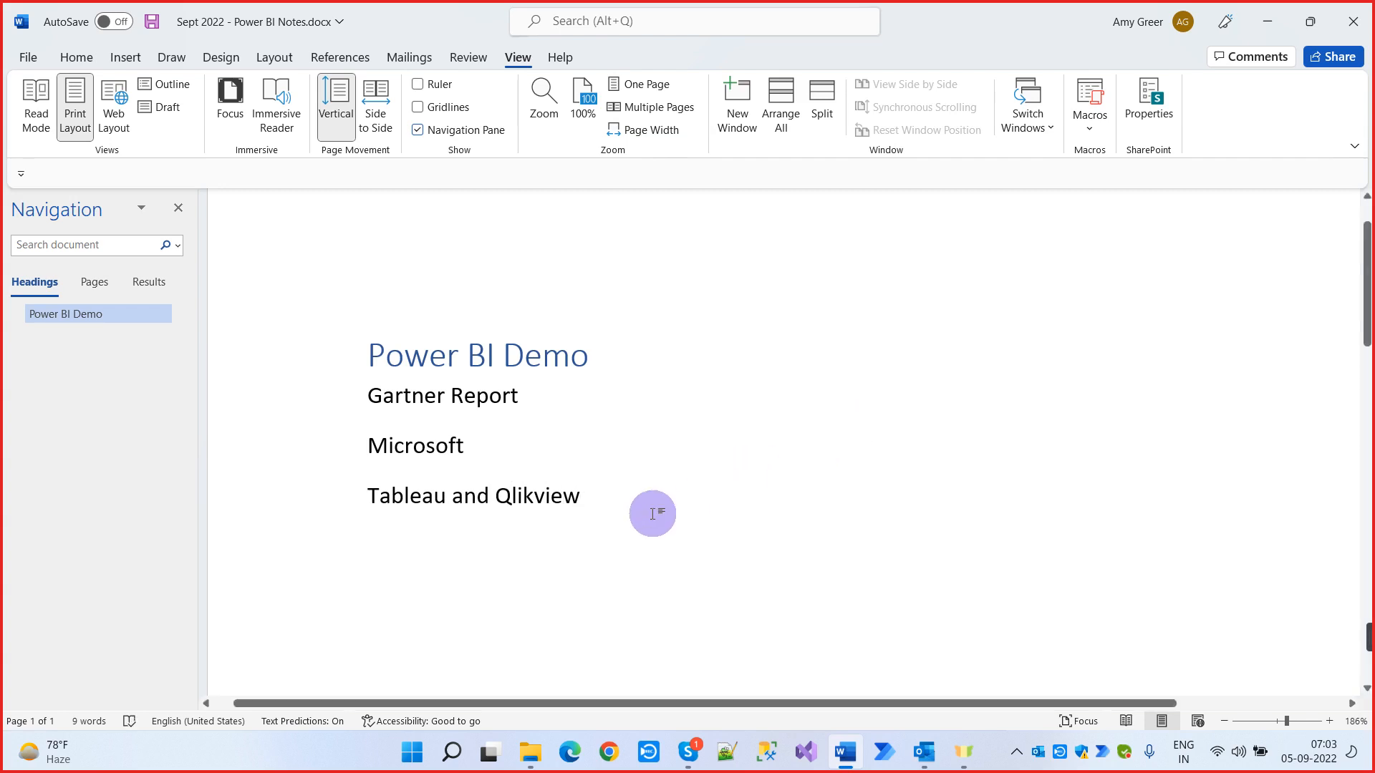
key(BackSpace)
key(BackSpace)
key(BackSpace)
key(BackSpace)
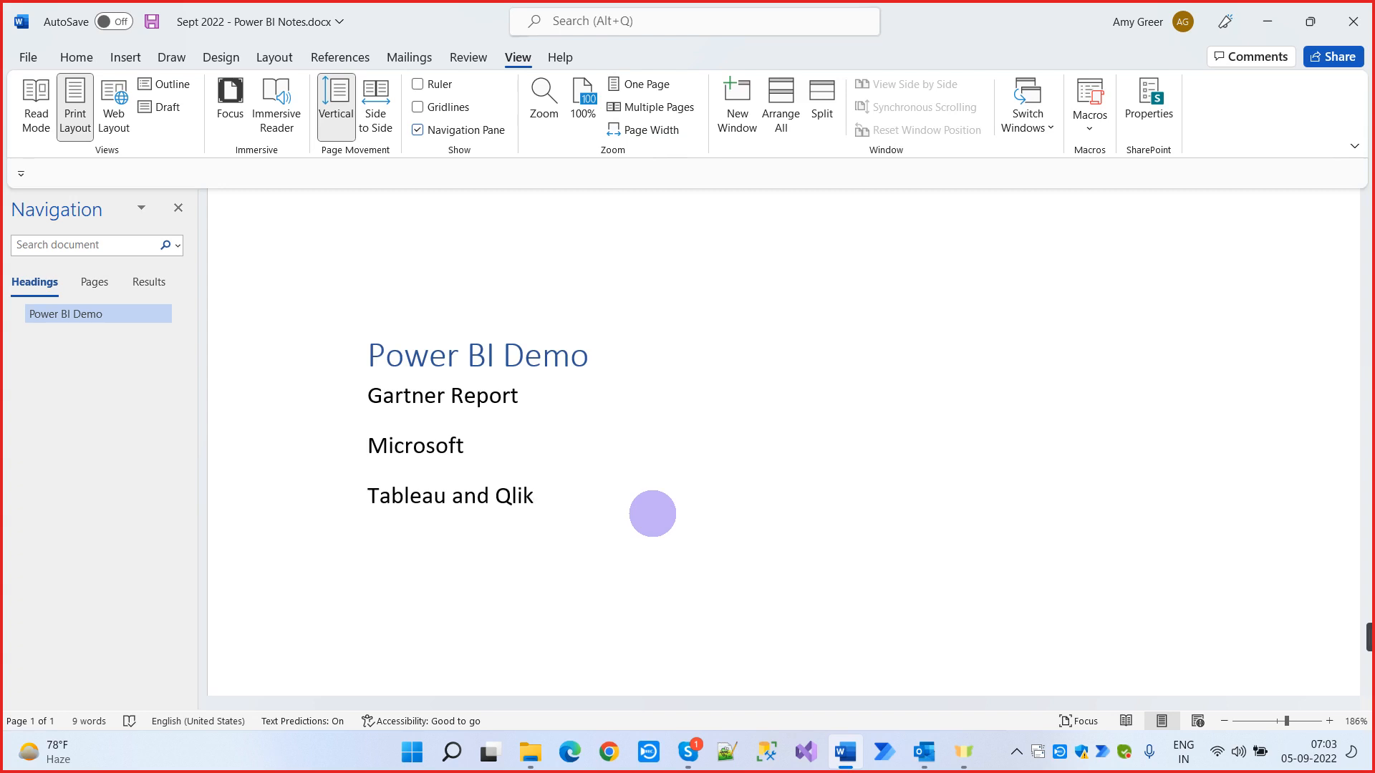
Add the lines "Power BI service" and "Power BI Desktop - Free" at the end of the notes
key(Return)
text(Power BI service)
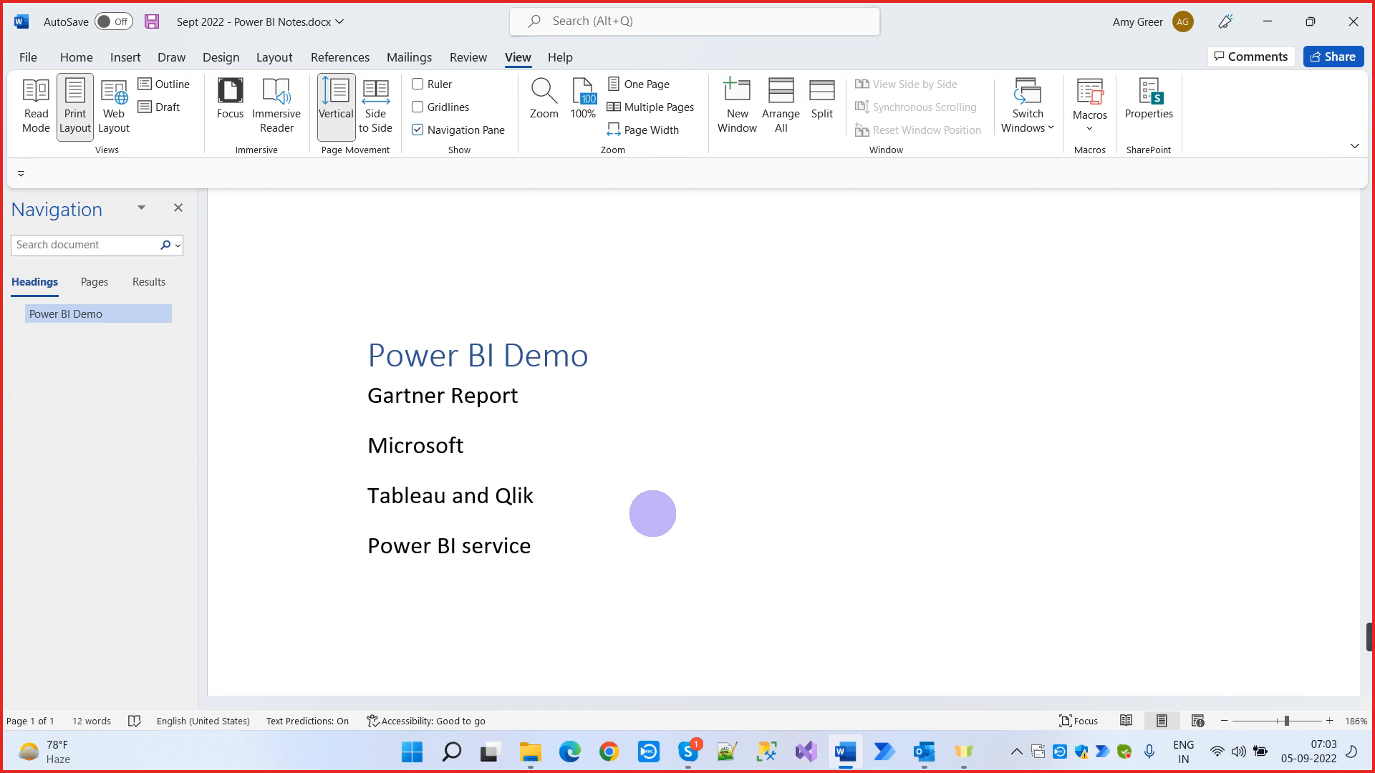
key(Return)
text(Power BI Desktop )
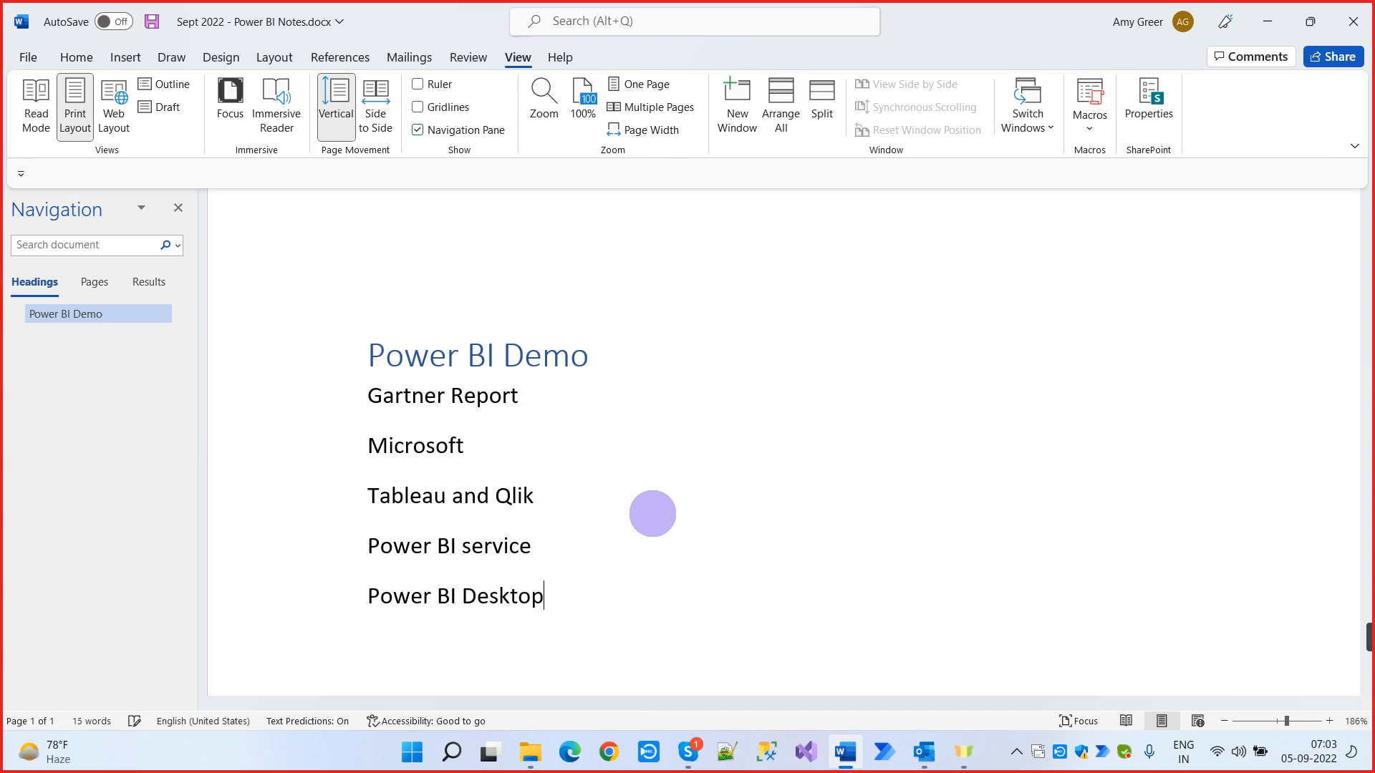
text(- Free)
Extend the Power BI service line with "- Paid 5000$ -- free 2 months - Assignments"
click(592, 544)
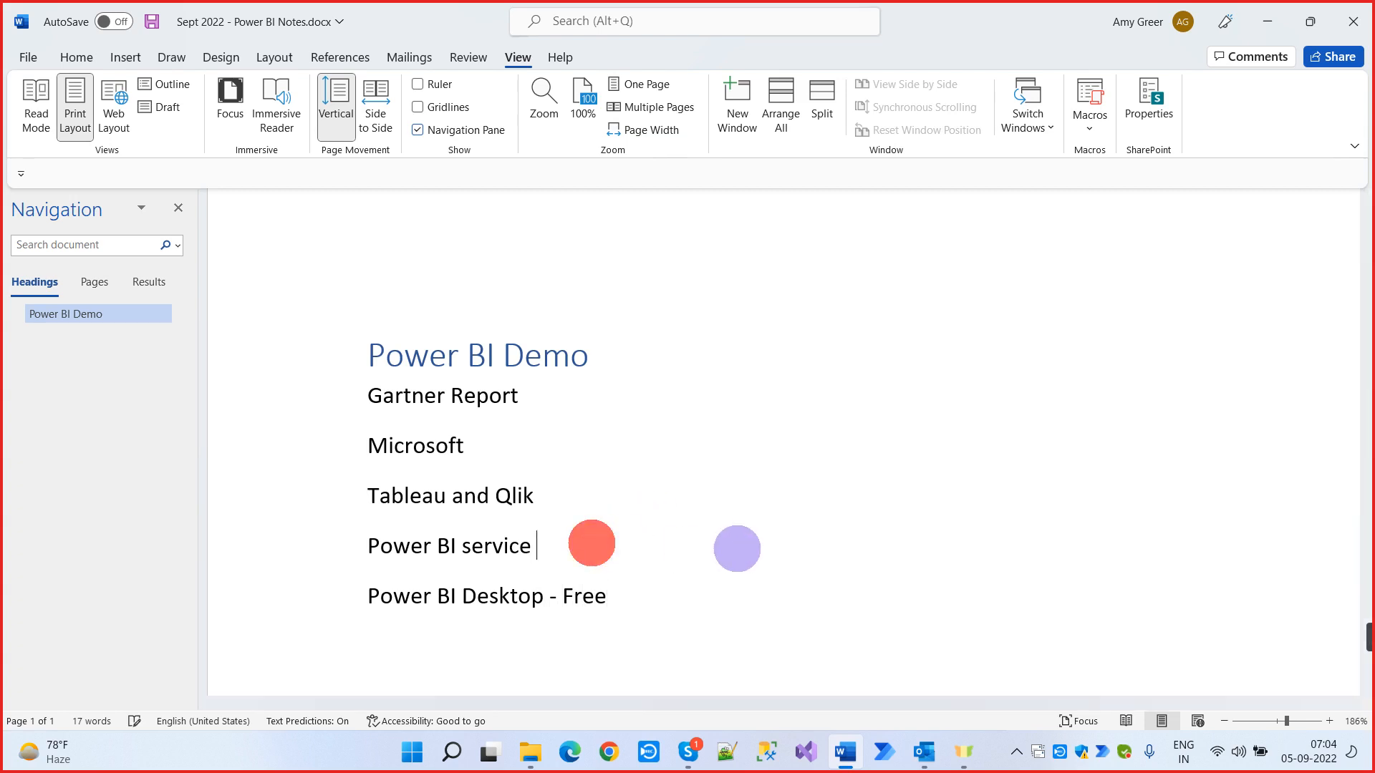
text(- Paid)
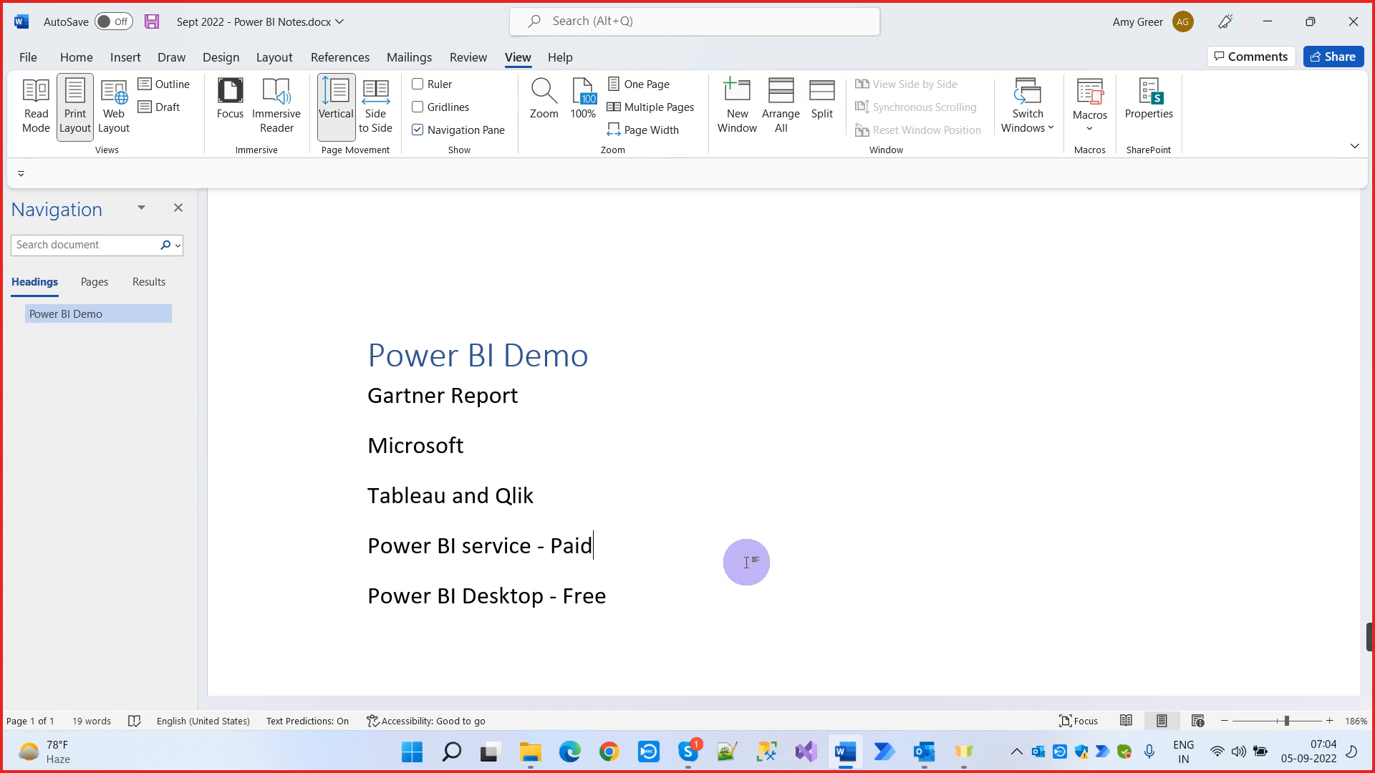
text(000)
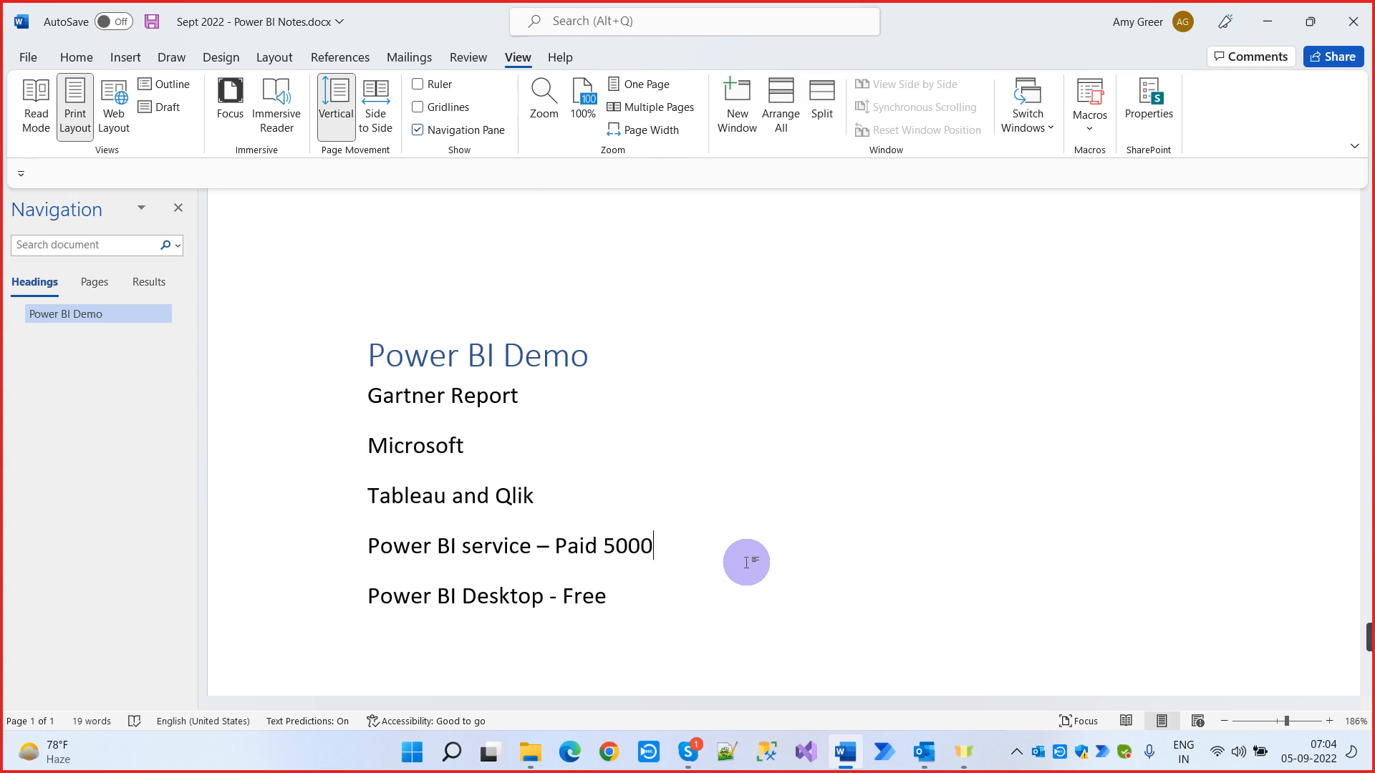
text($ -- free 2 months )
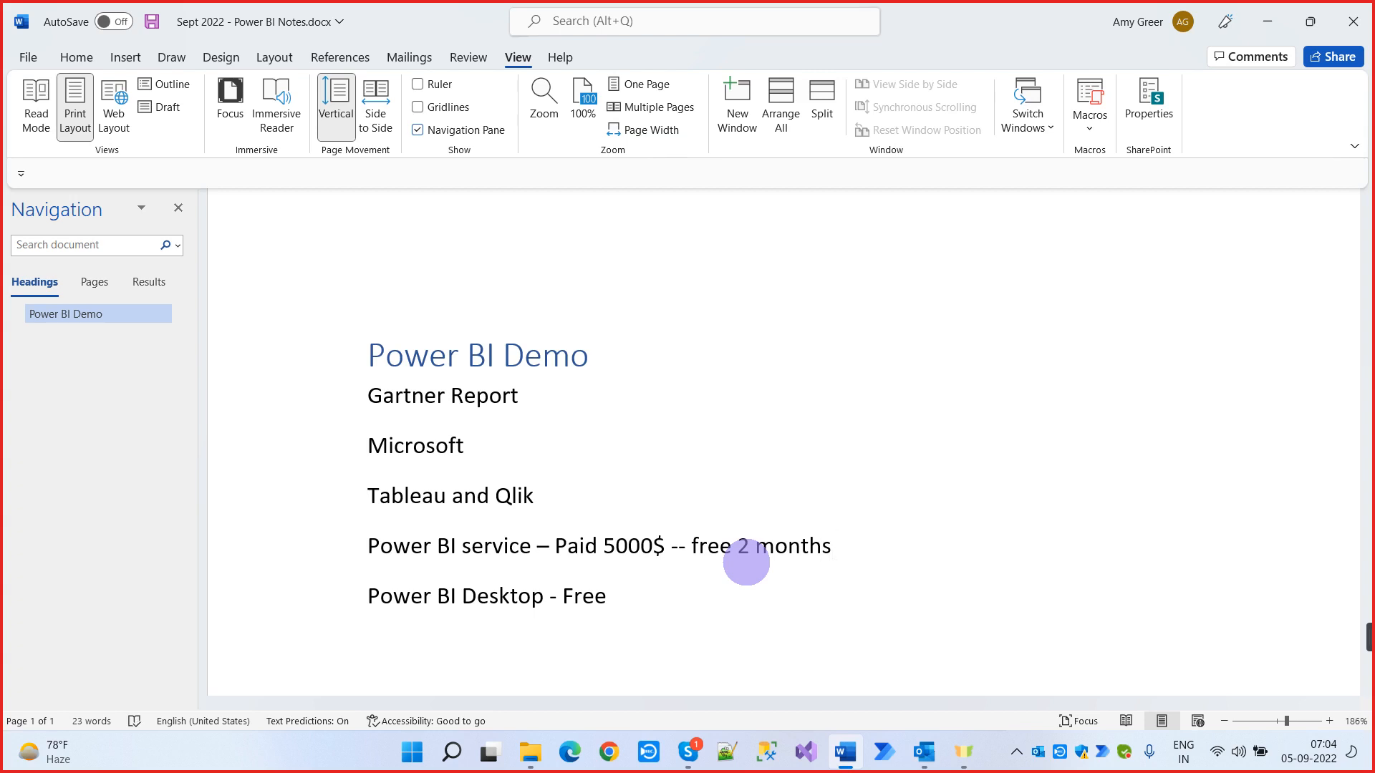
text(- Assignments)
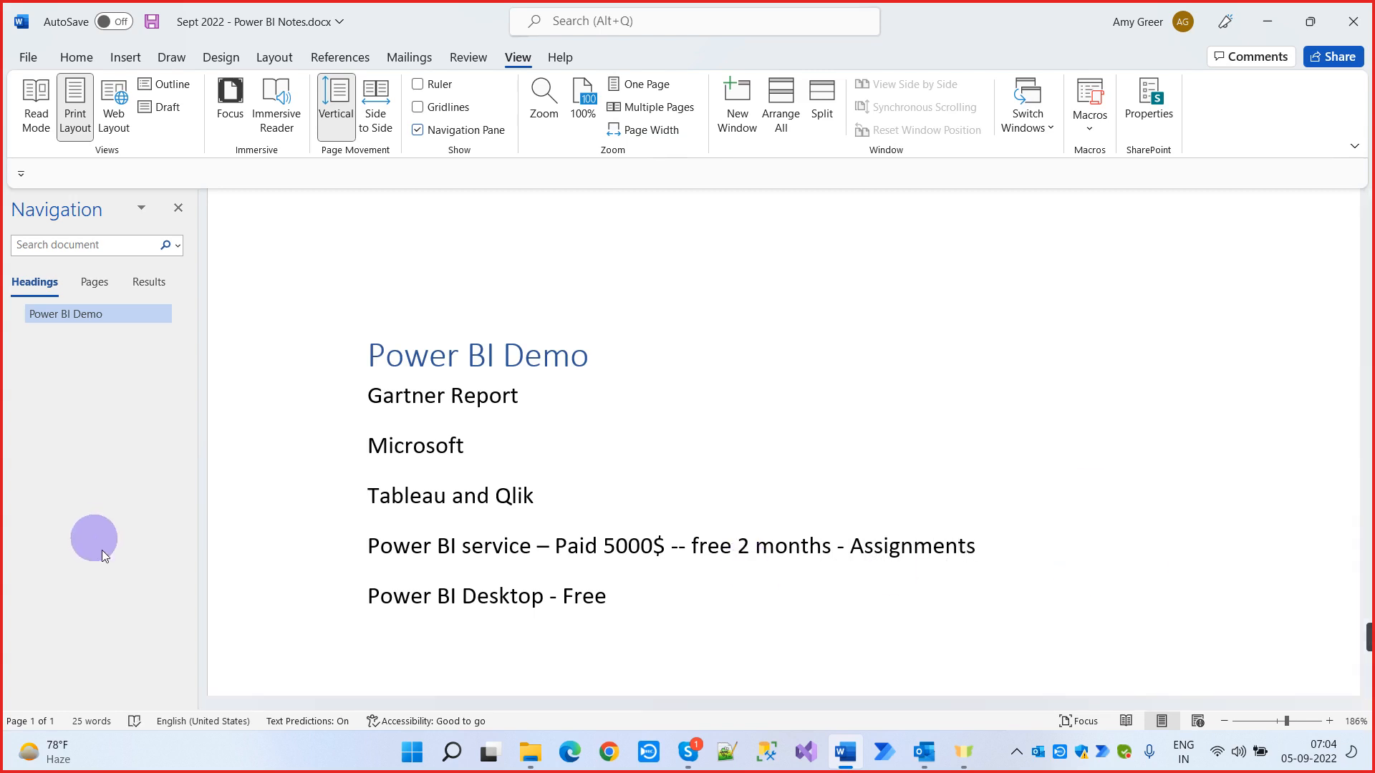
Add the line "SQL Server -" below the Power BI Desktop line
click(763, 619)
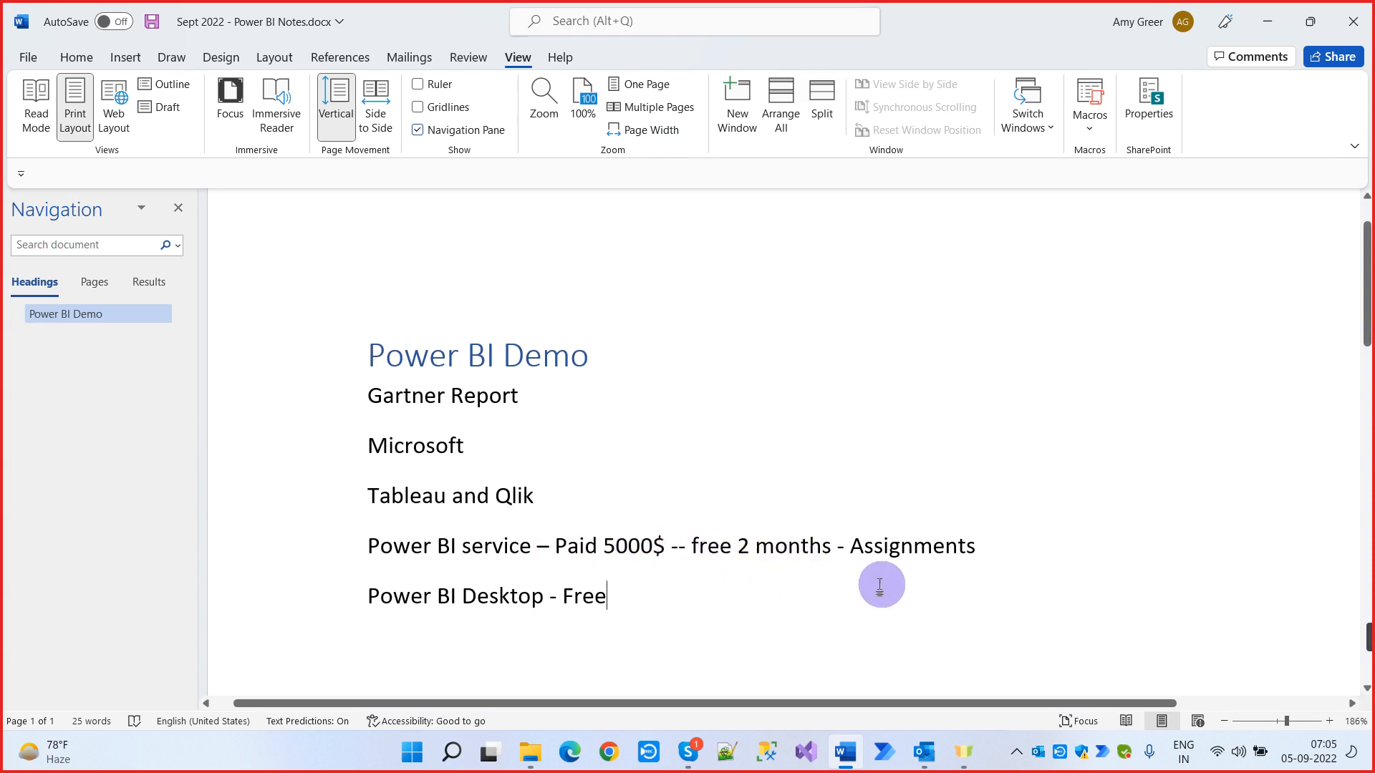
key(Return)
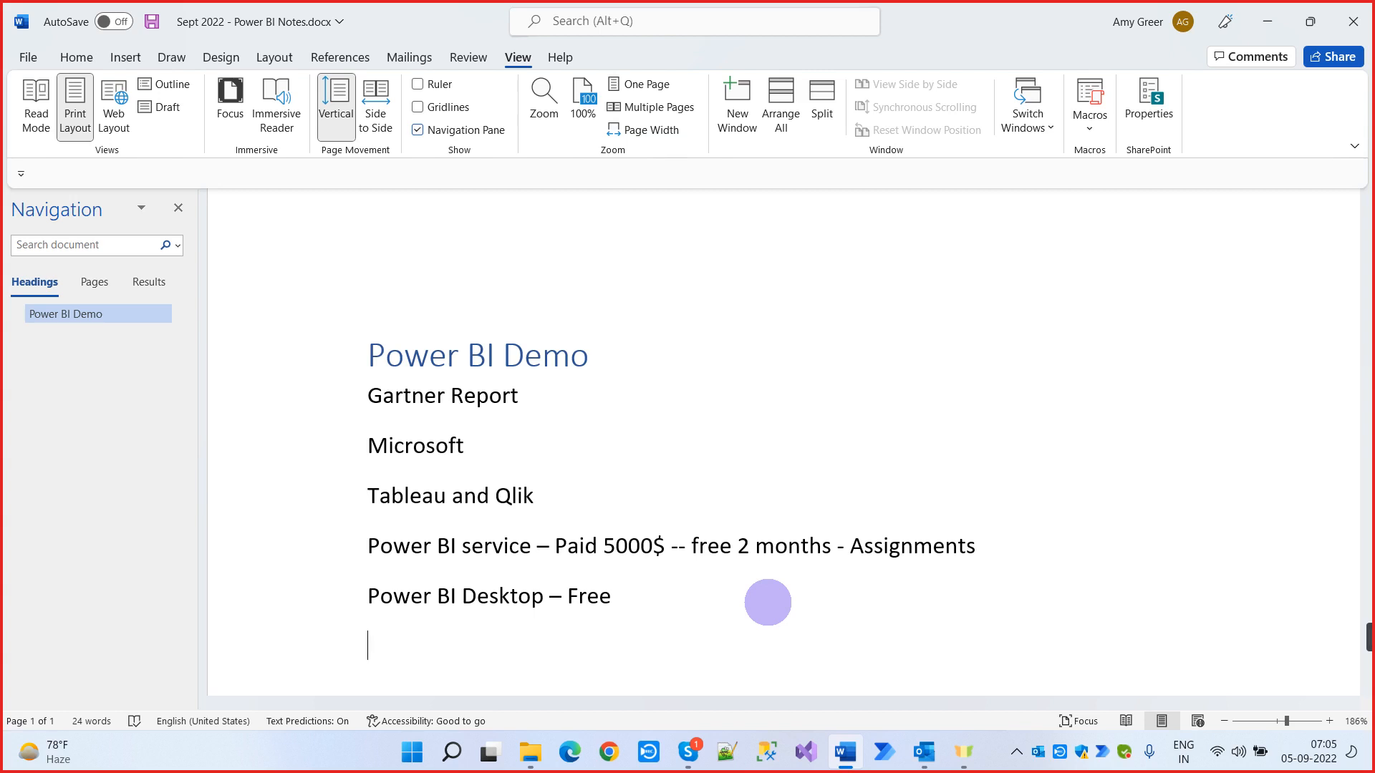
scroll(770, 602, down, 1)
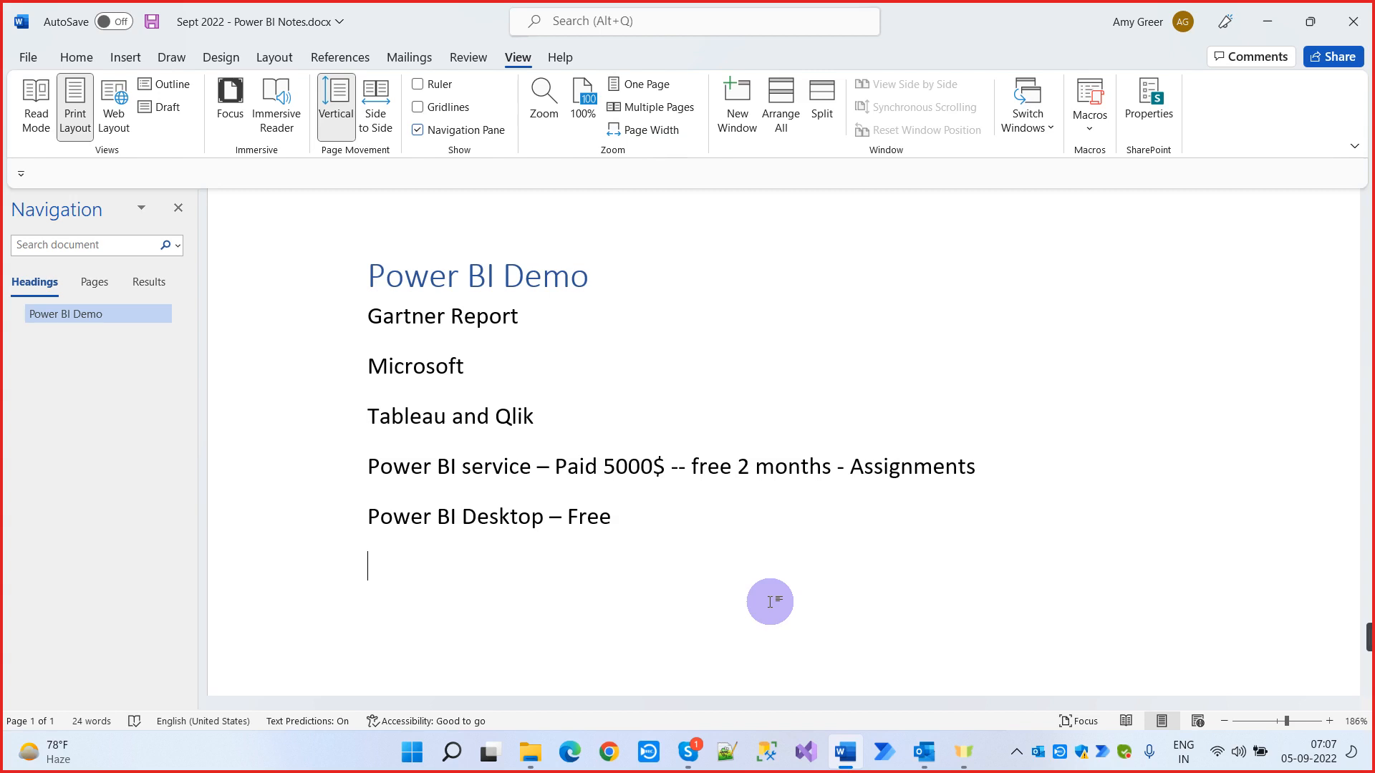
scroll(770, 602, down, 1)
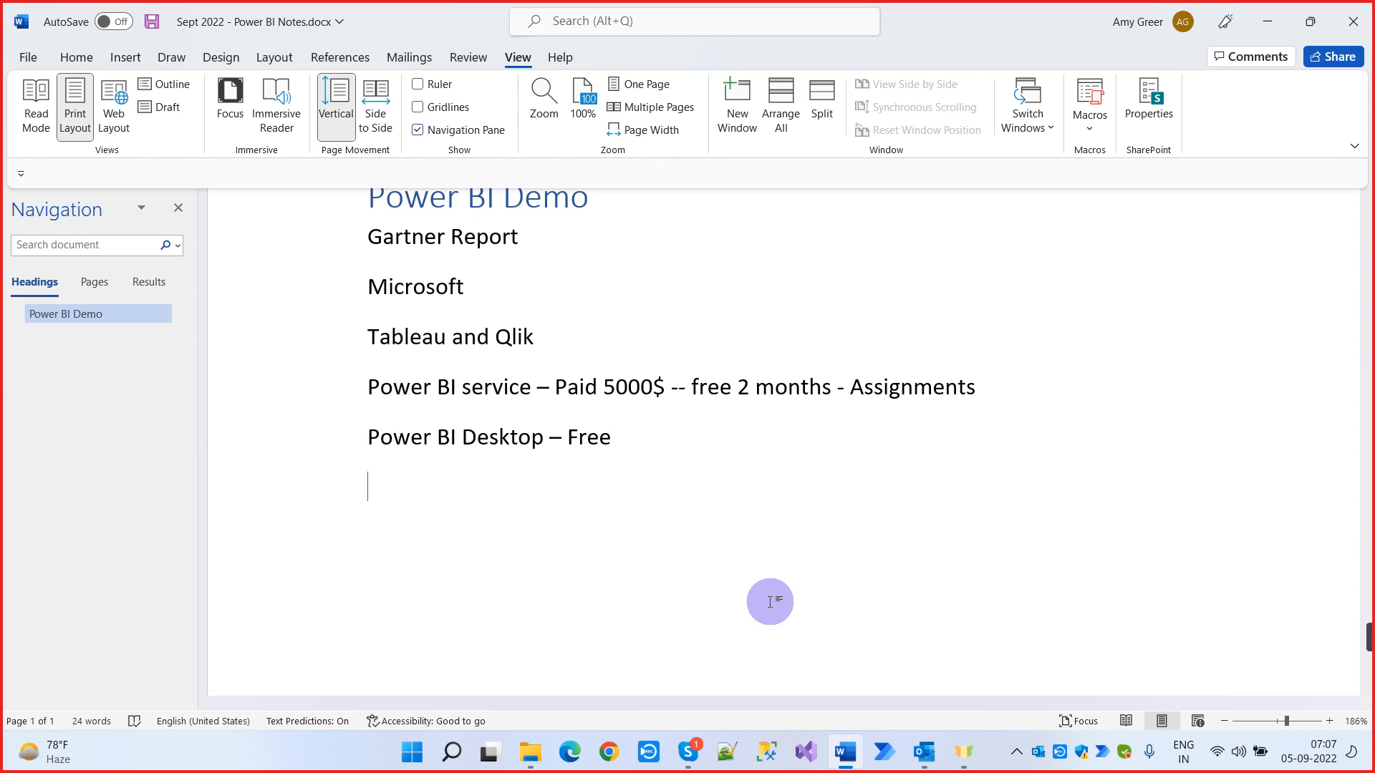
text(SQL Server -)
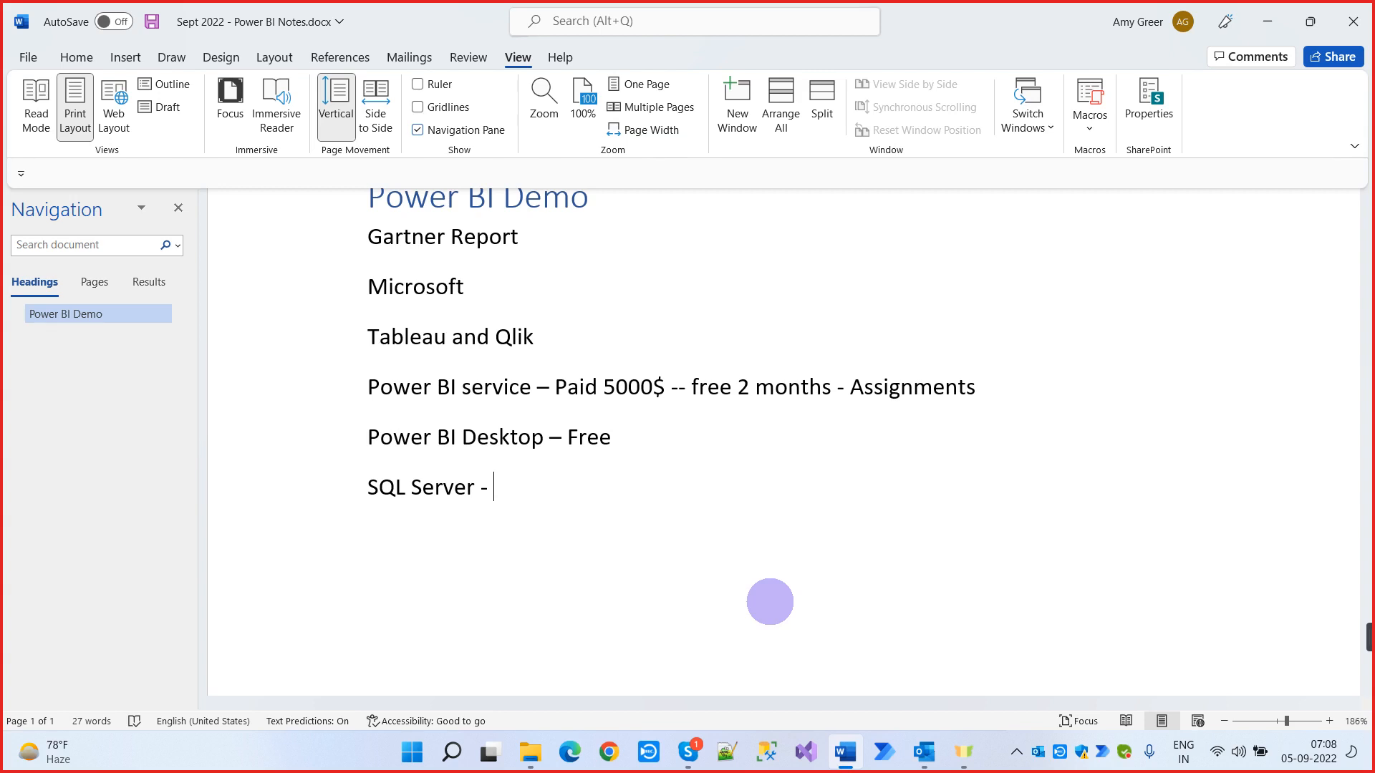
Add the line "BI - Business Intelligence." below the SQL Server line
key(Return)
text(BI )
text(- B)
text(us)
text(iness )
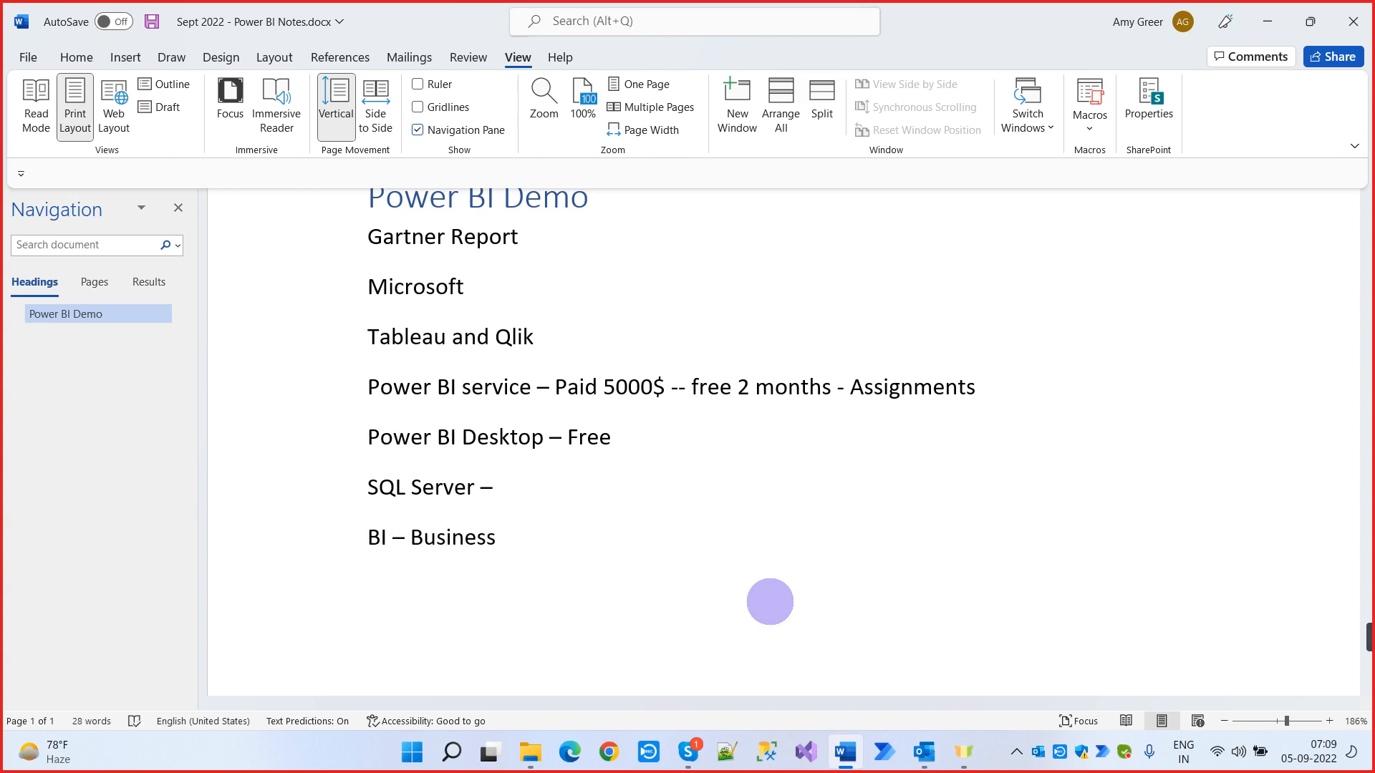
text(Intelli)
key(Tab)
text(.)
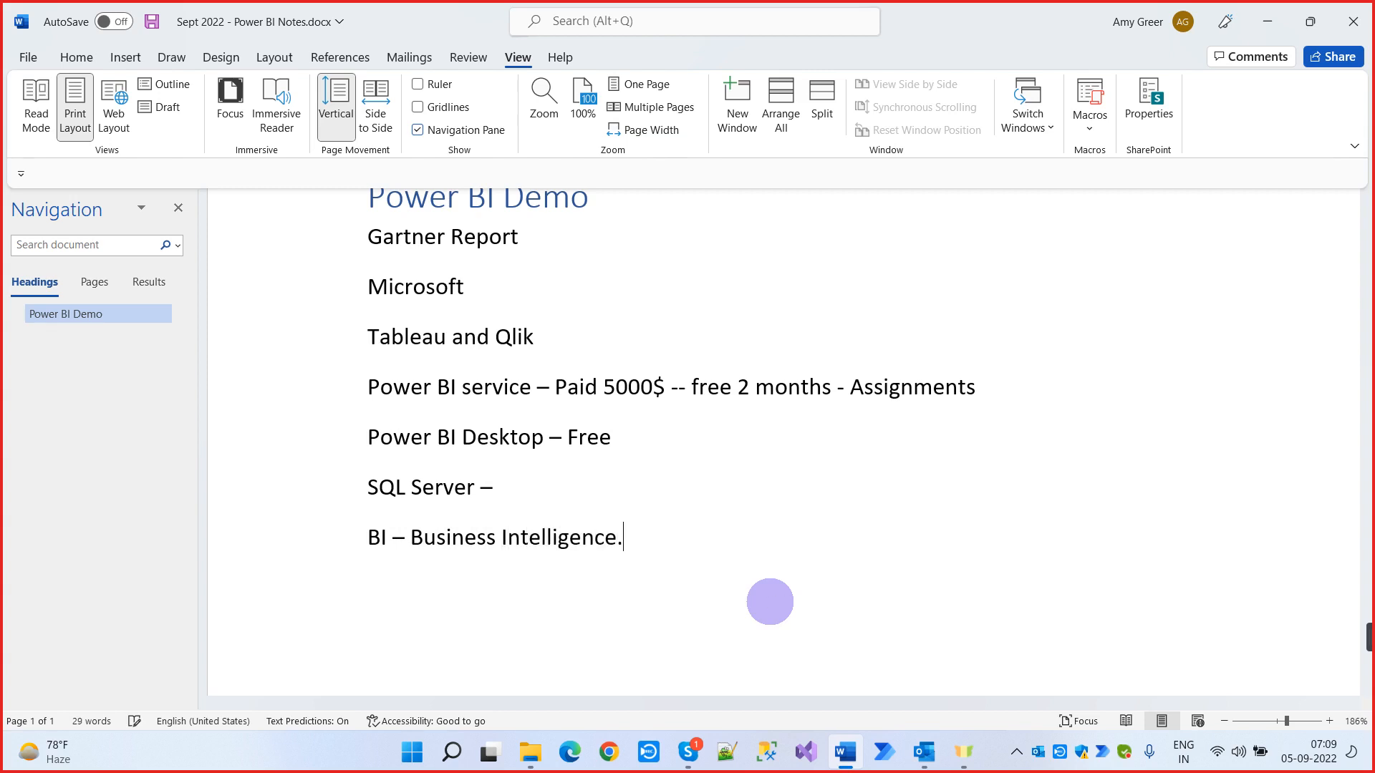
Add the lines "MSBI vs Power BI" and "SSIS, SSAS and SSRS" at the end of the notes
key(Return)
text(MSBI vs Power BI)
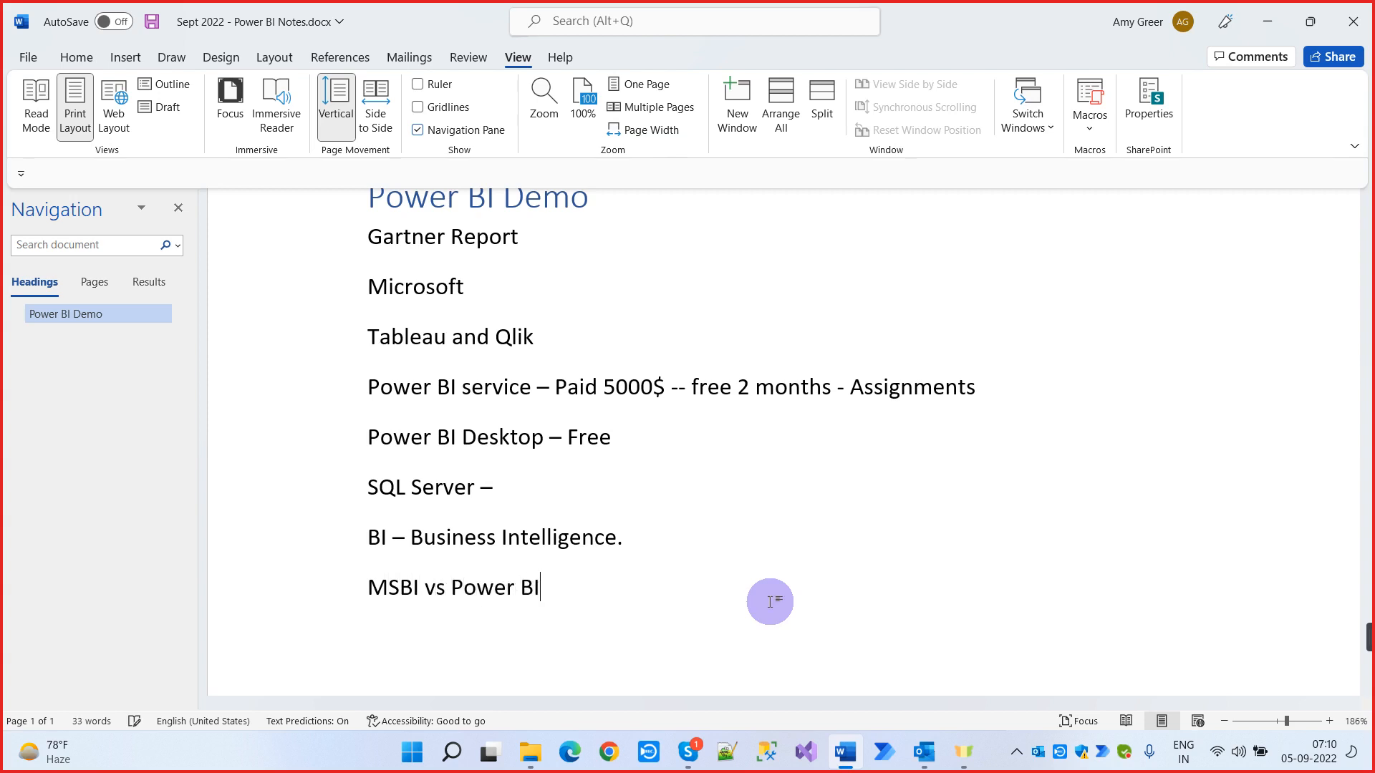
key(Return)
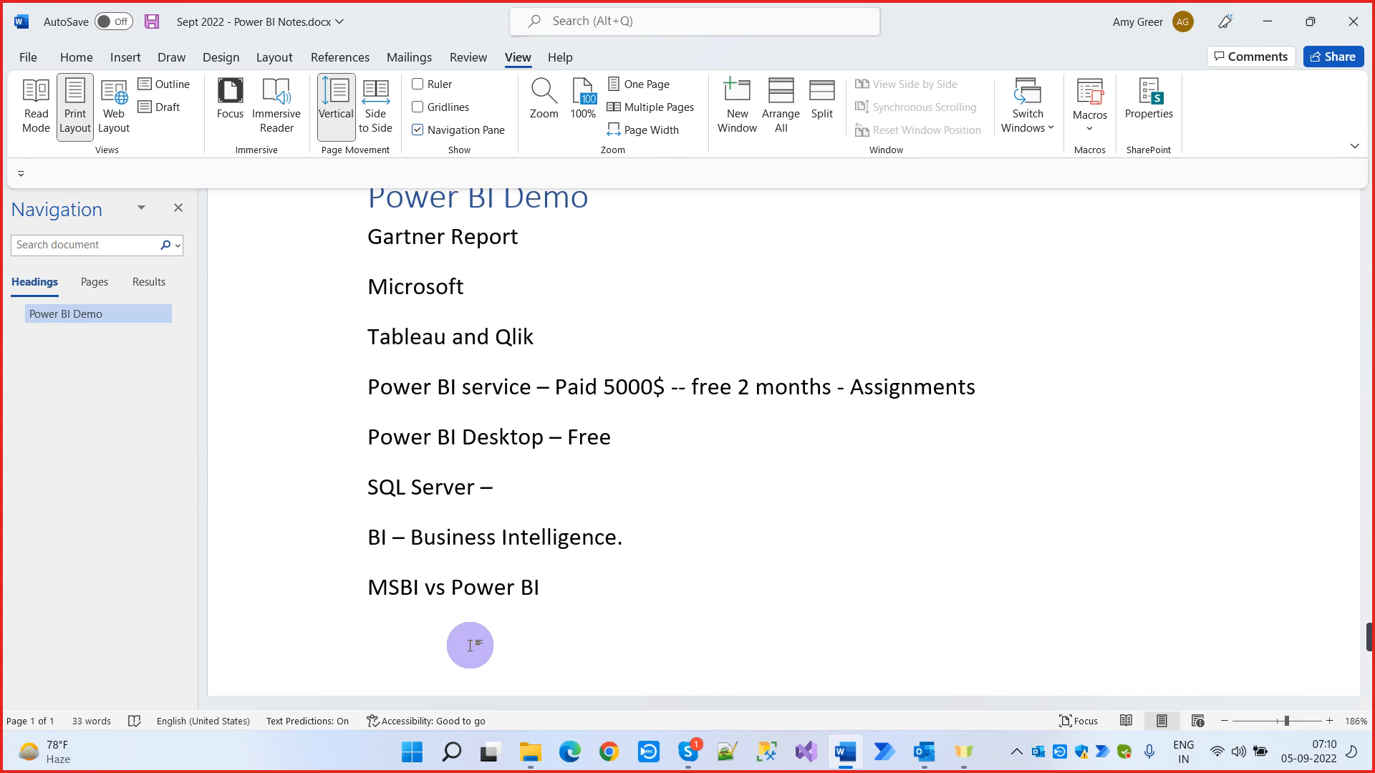
text(SSIS)
key(Return)
text(SS)
text(R)
key(BackSpace)
key(BackSpace)
key(BackSpace)
key(BackSpace)
text(, SSAS a)
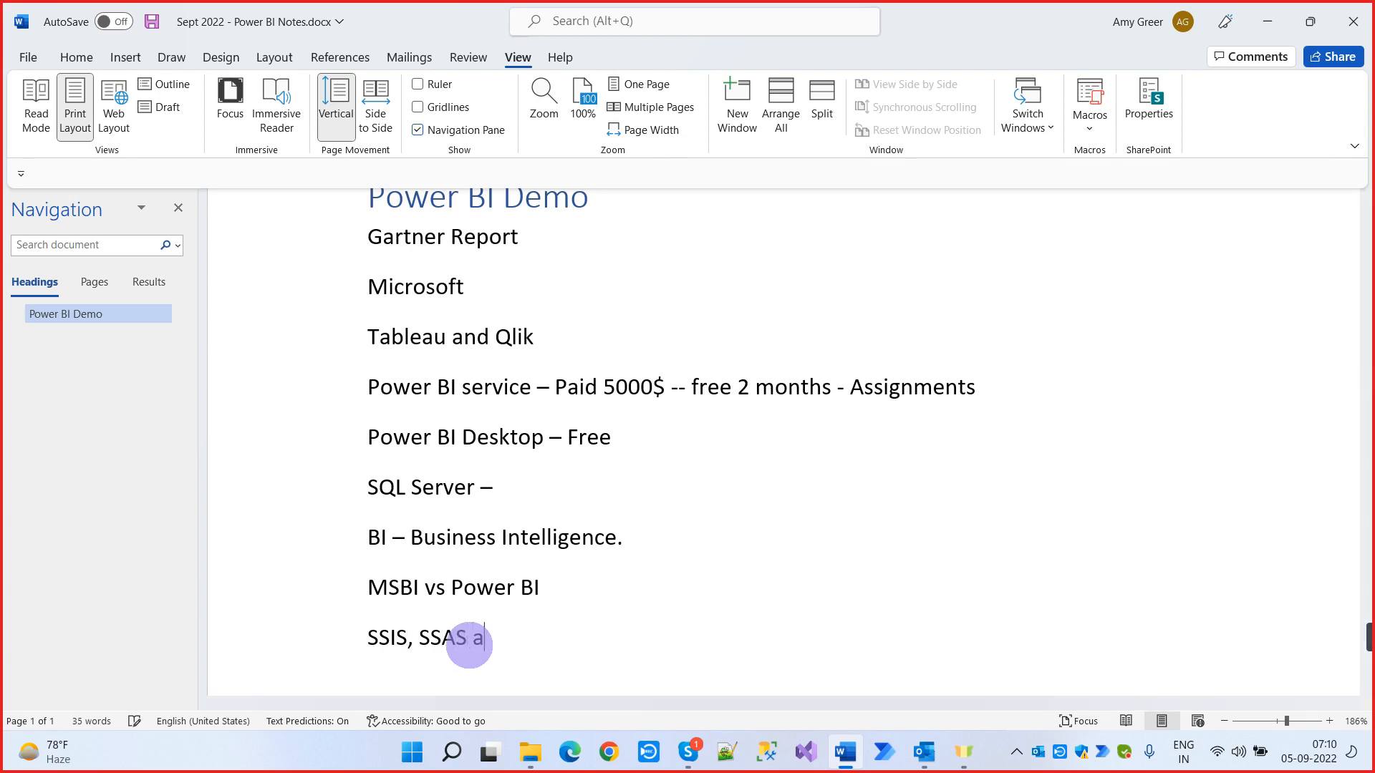
text(nd SSRS)
Insert a table with three columns and two rows on a new line below "SSIS, SSAS and SSRS"
key(Return)
scroll(501, 634, down, 1)
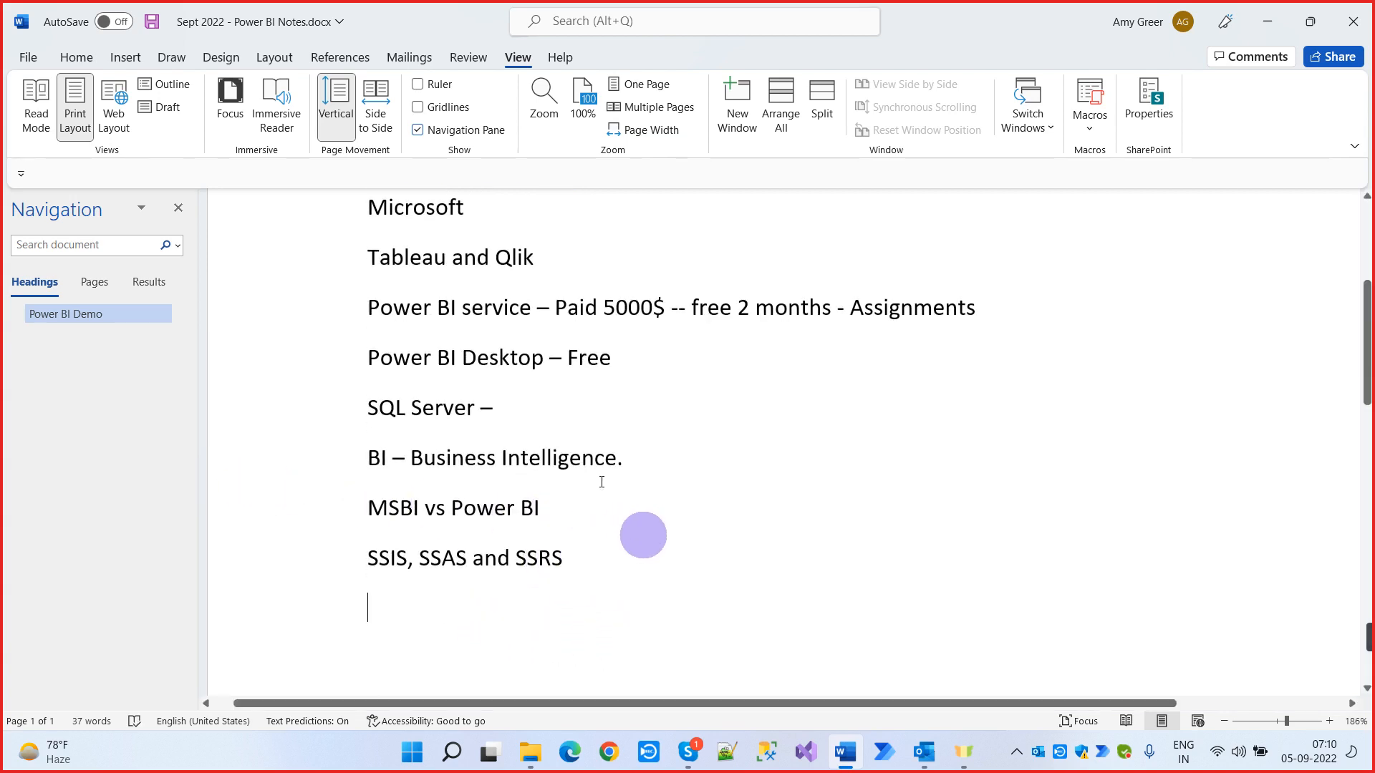
click(132, 59)
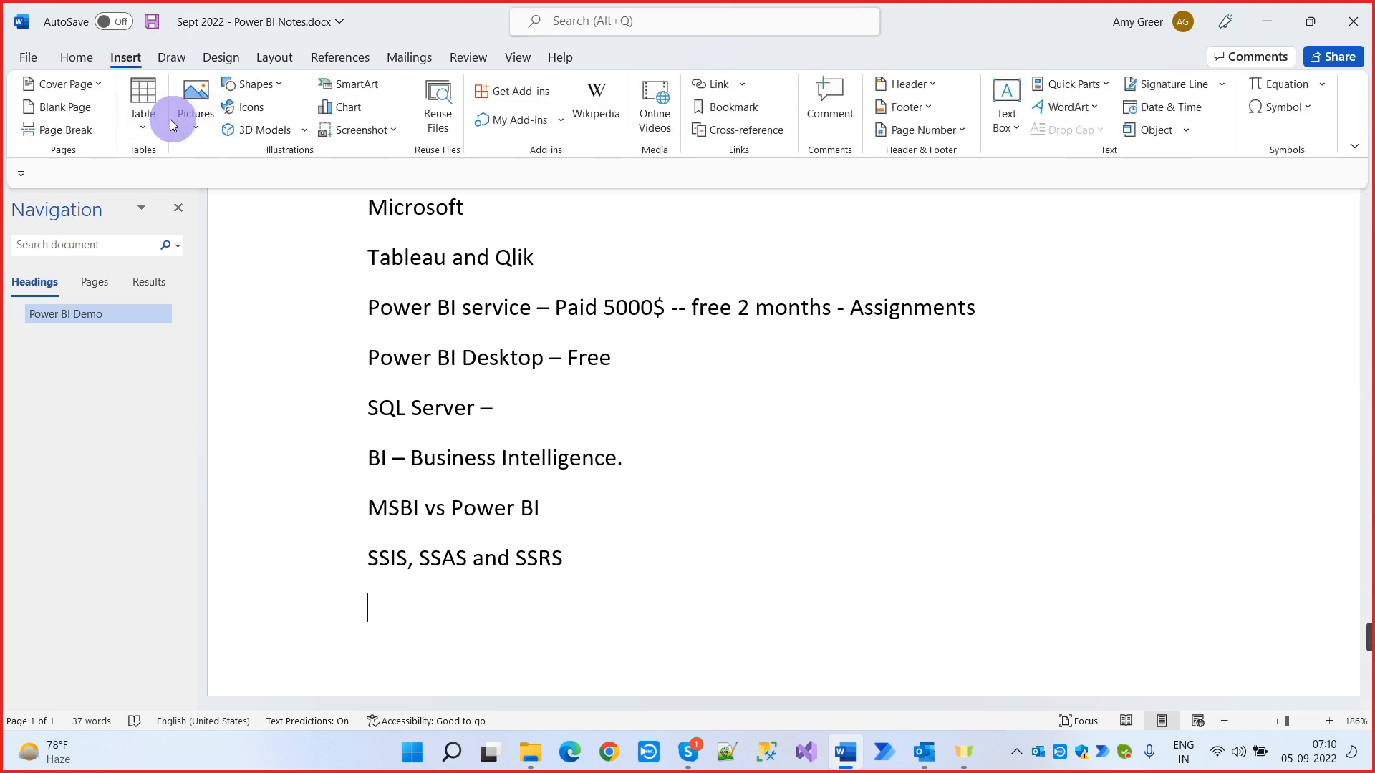
click(145, 123)
click(169, 195)
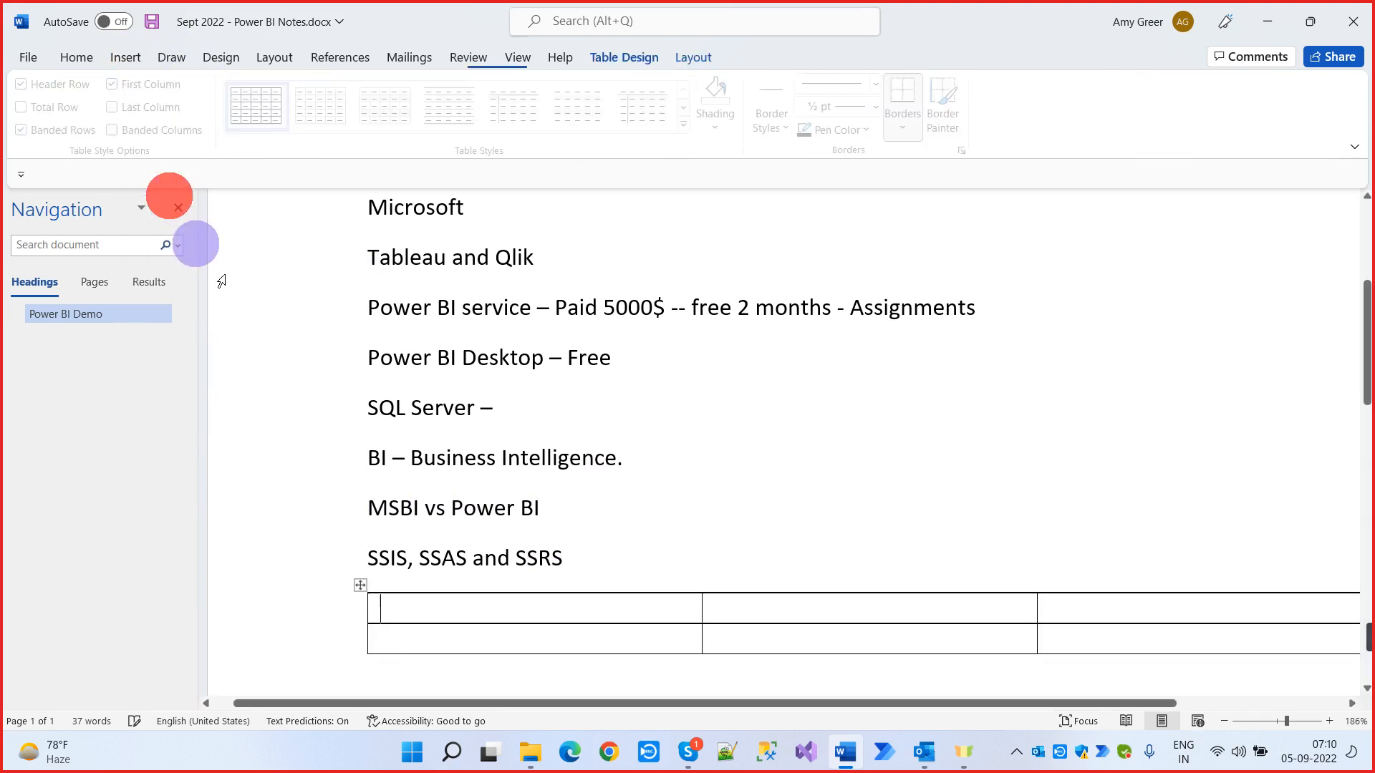
Narrow the table's first and second columns so that the third column becomes wider
click(703, 605)
click(746, 532)
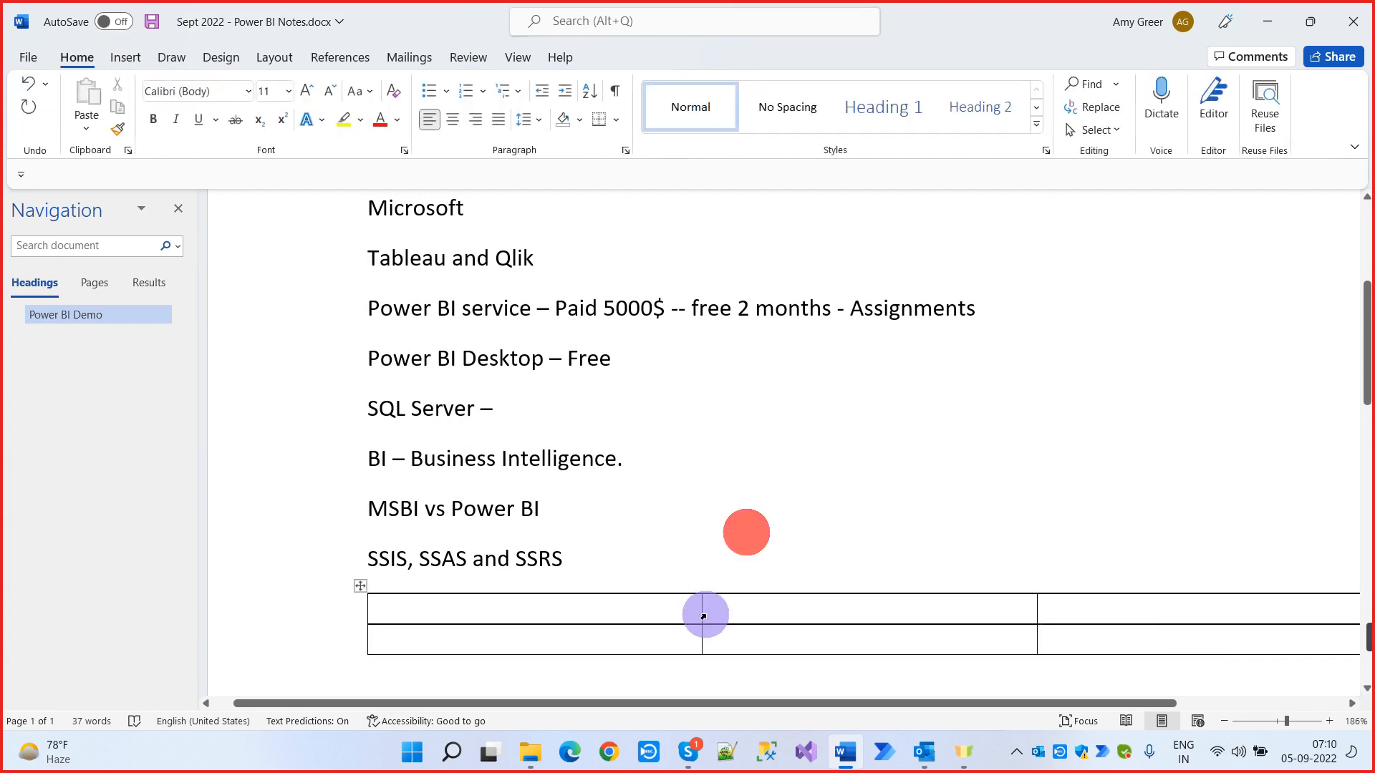
drag(702, 615, 620, 615)
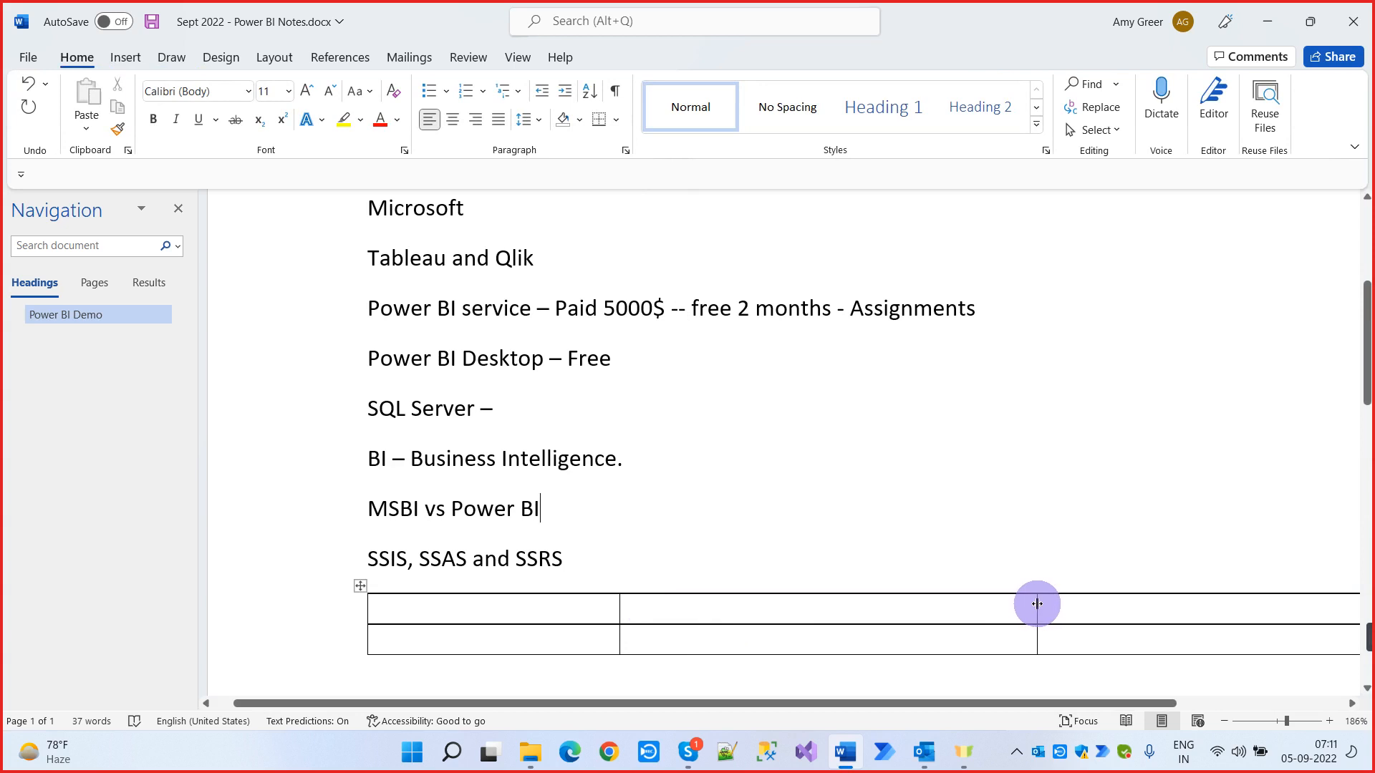
drag(1038, 606, 936, 606)
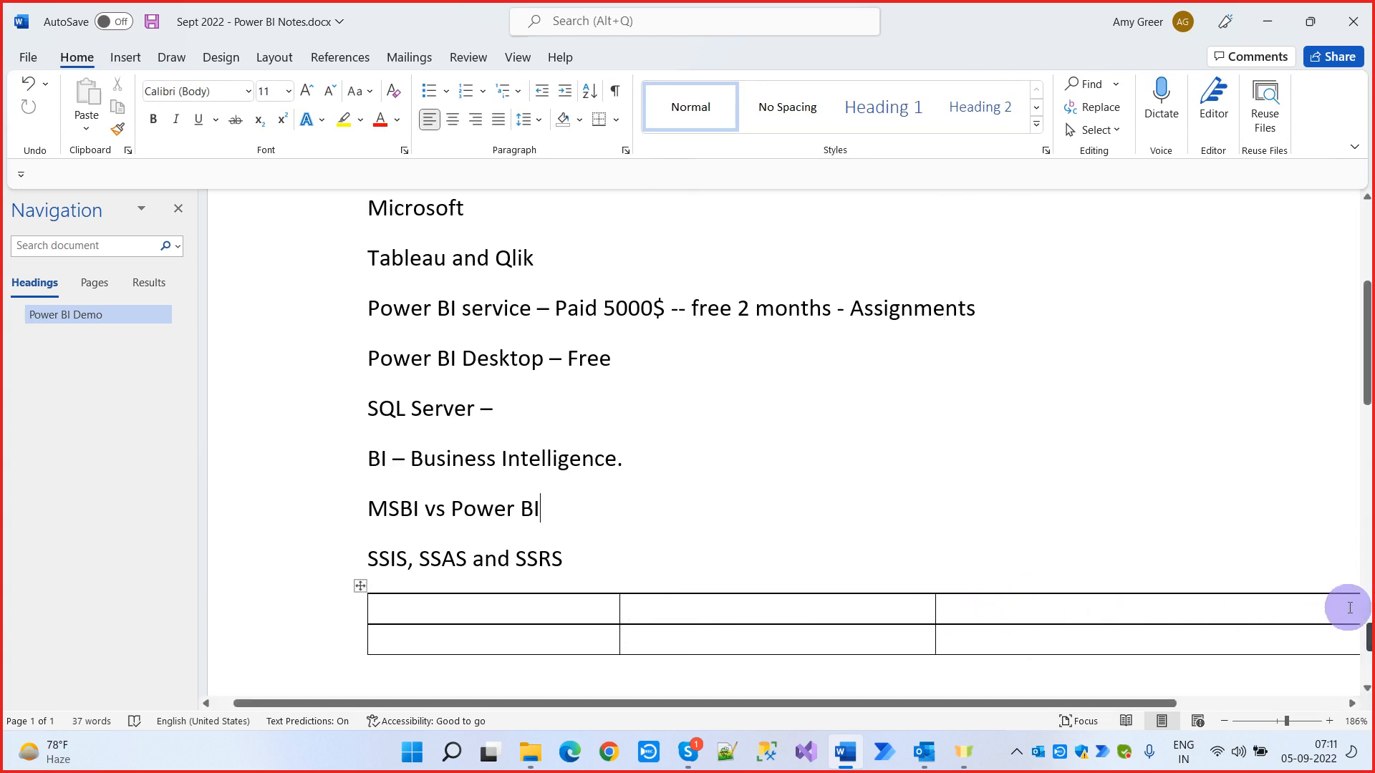
Fill the table's header row with "Feature", "Power BI" and "MSBI", and go to the first cell of the second row
click(505, 607)
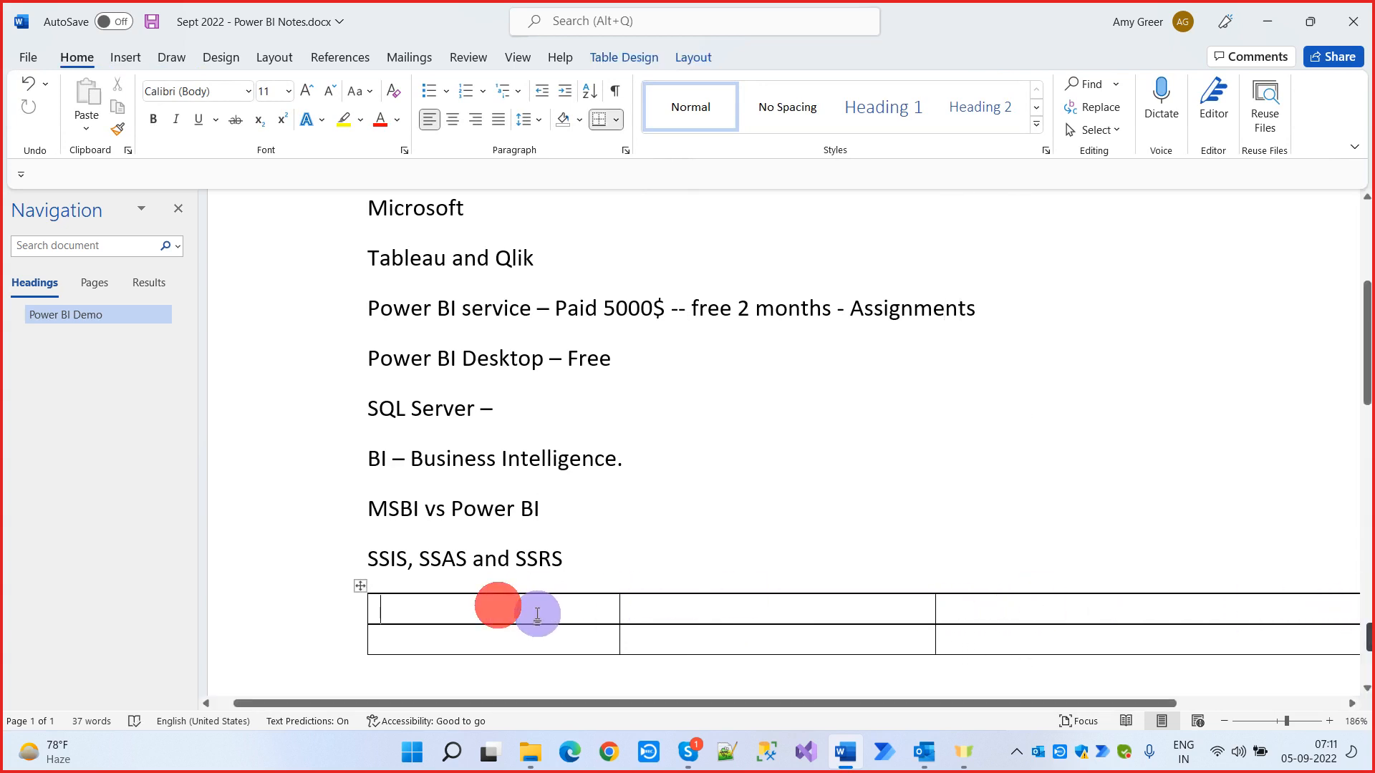
text(Feature)
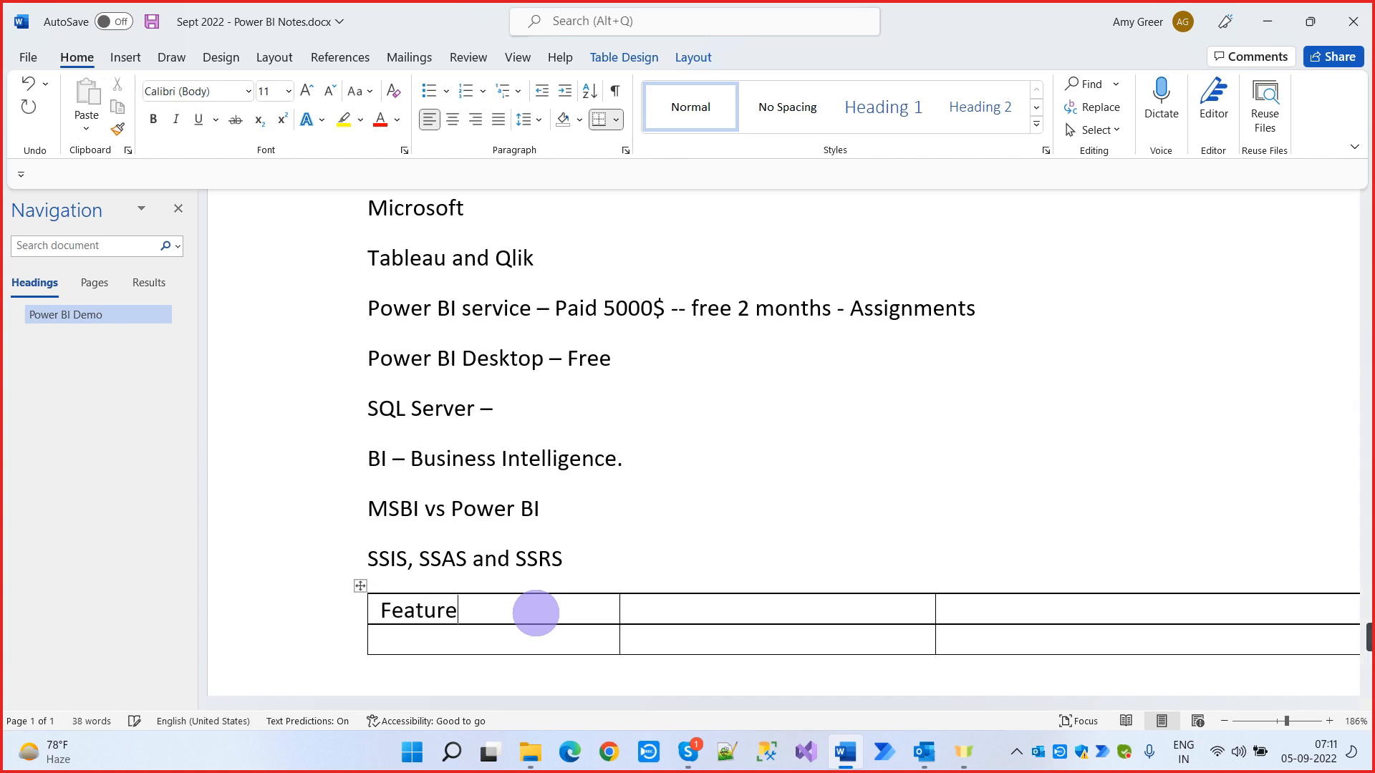
key(Tab)
text(Power BI)
key(Tab)
text(MS)
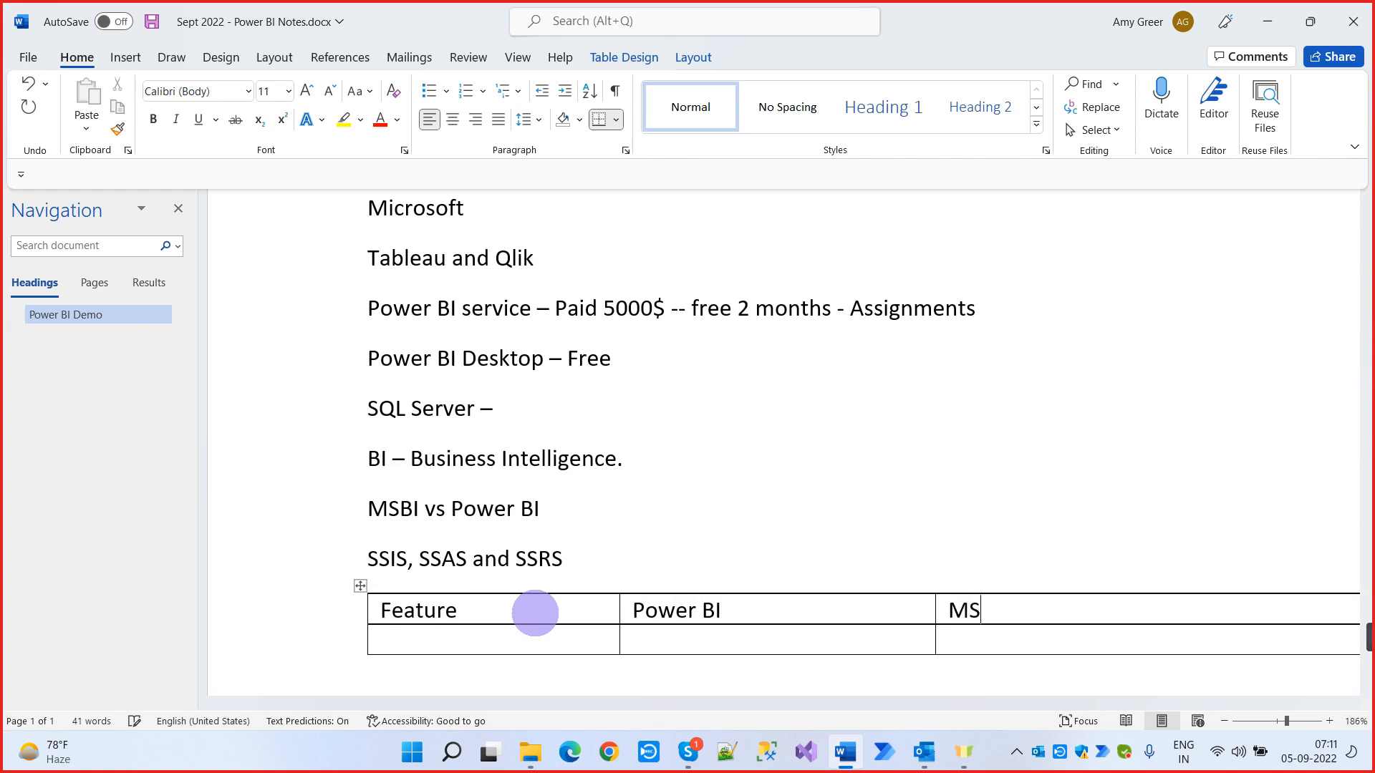
text(BI)
key(Tab)
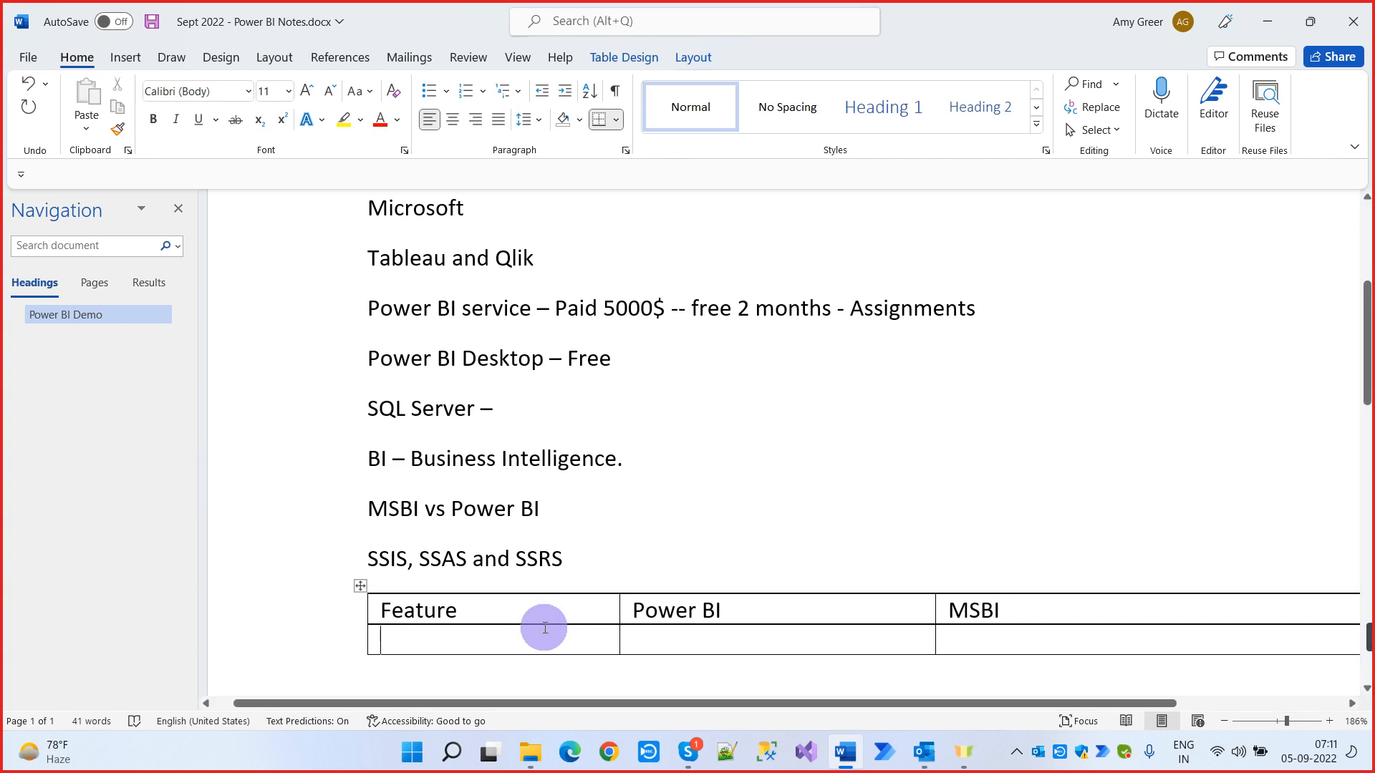
Fill the table's second row with "ETL" as the feature, "Power Query" for Power BI and "SSIS" for MSBI
scroll(602, 686, down, 2)
text(ETL)
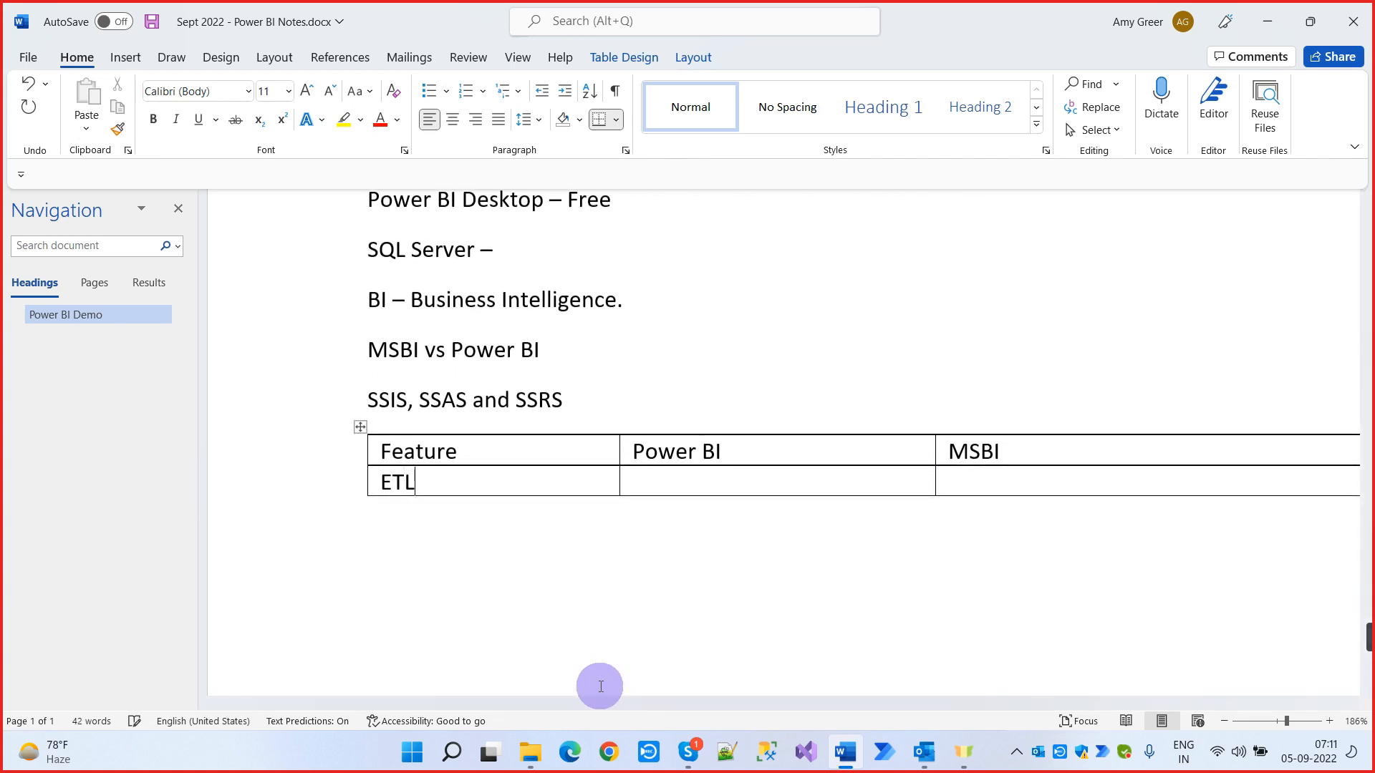
click(959, 484)
text(SSID)
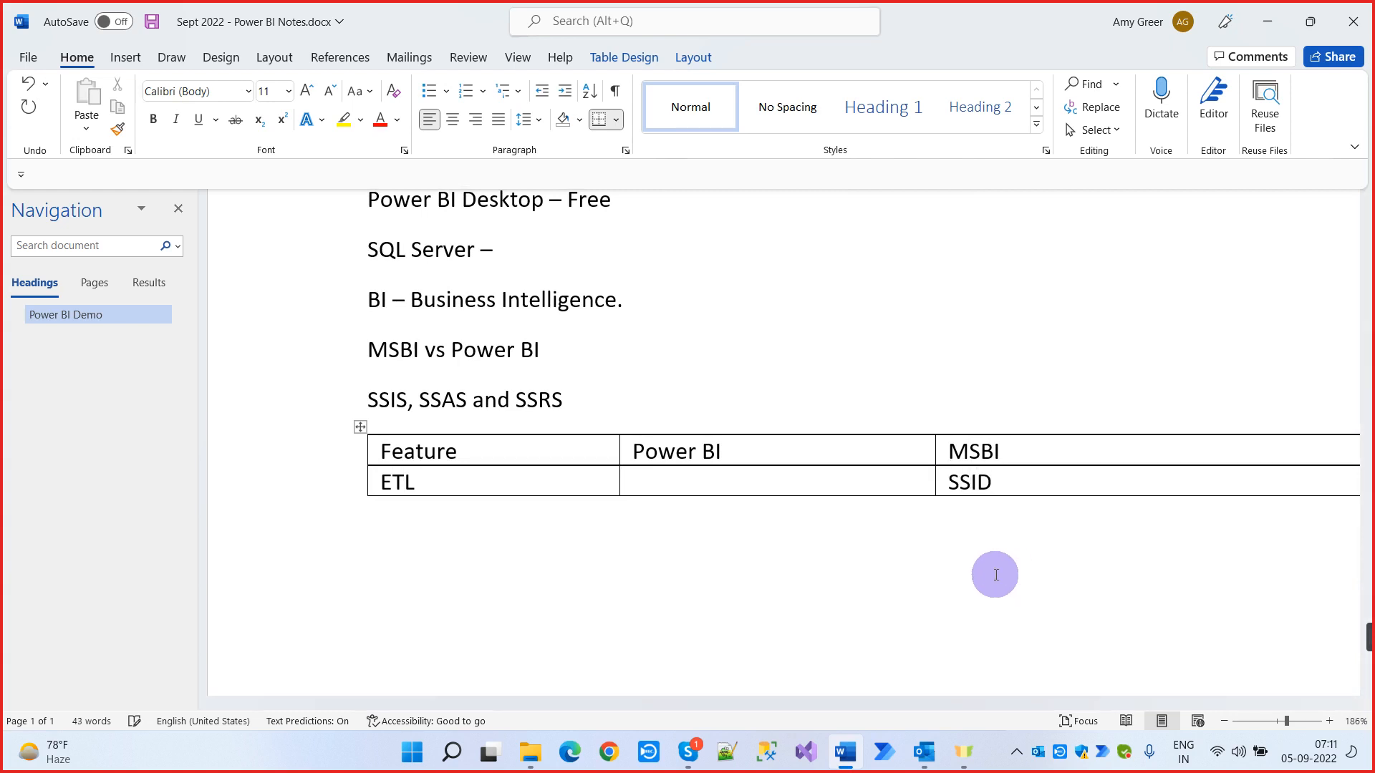
key(BackSpace)
text(S)
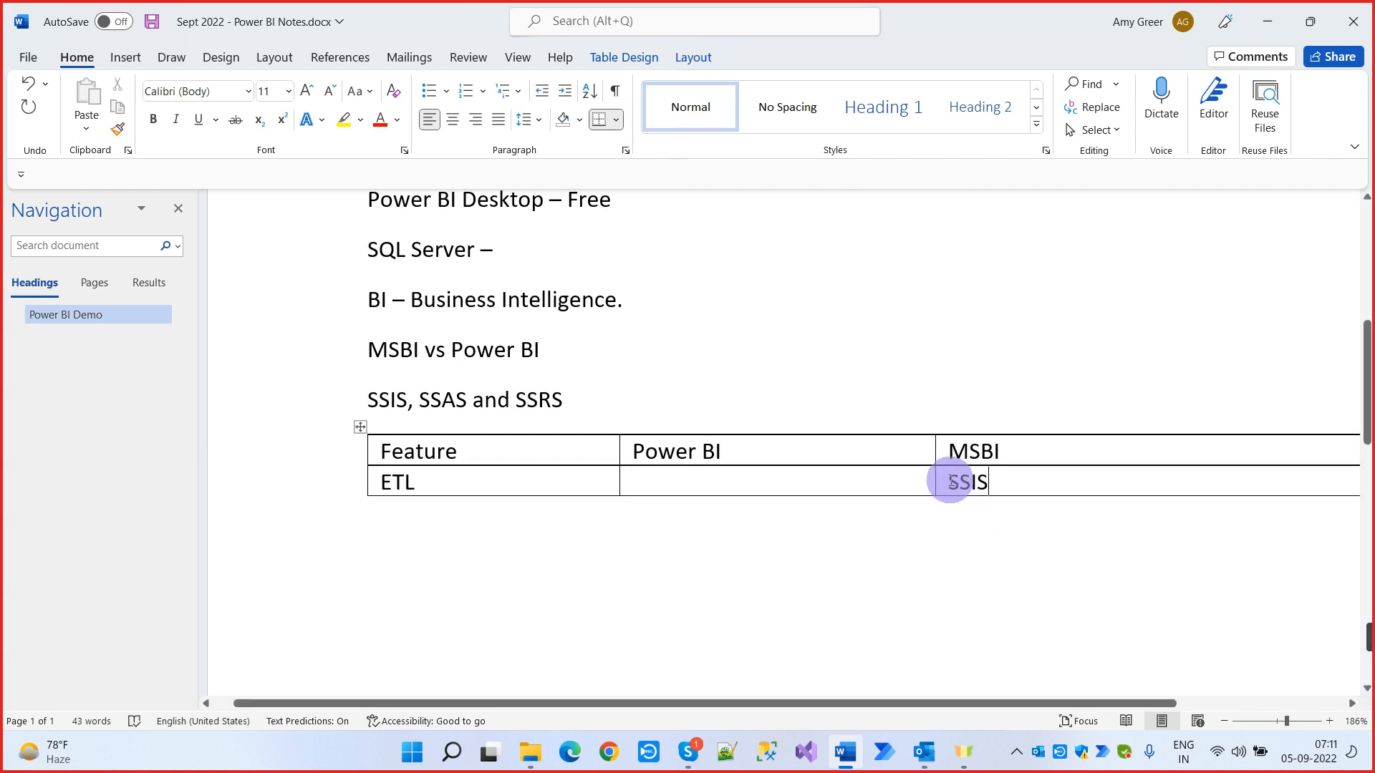
drag(951, 482, 999, 483)
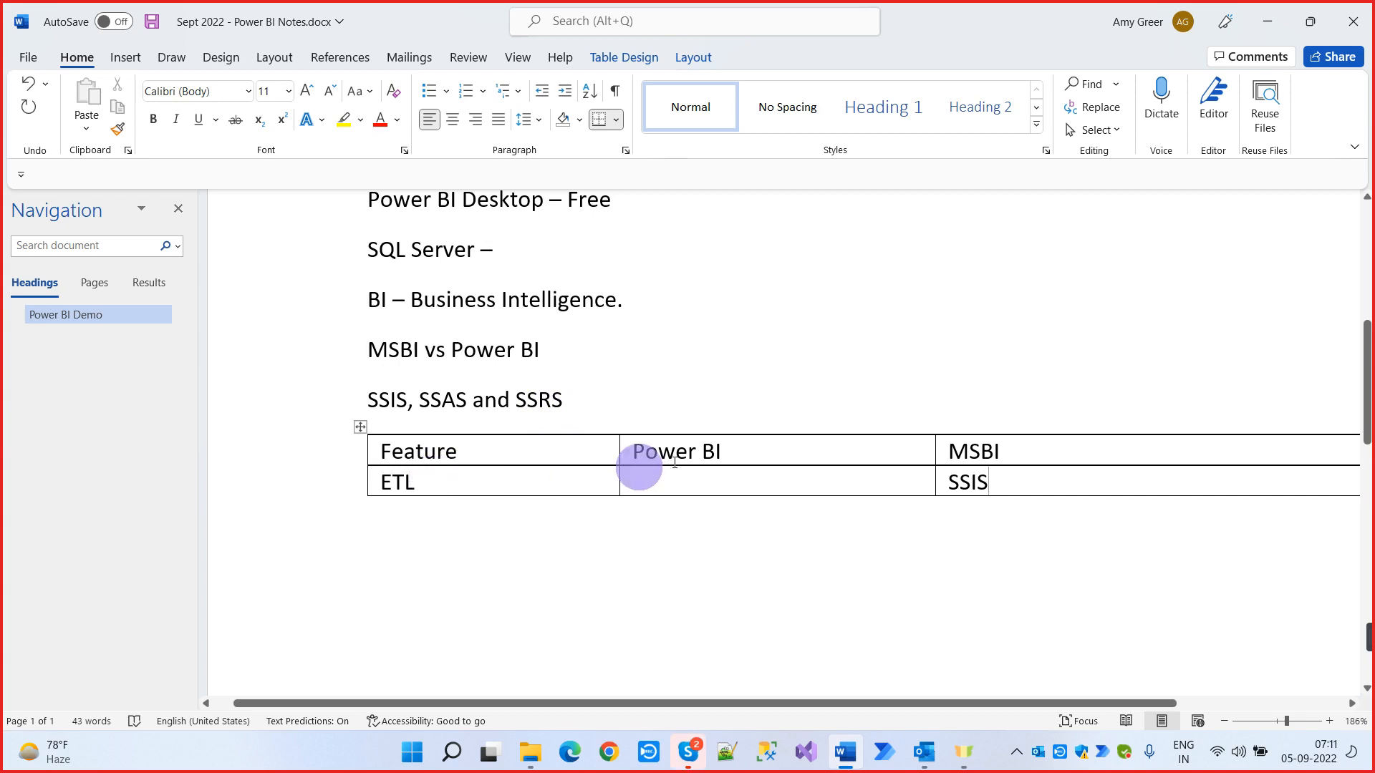
click(709, 482)
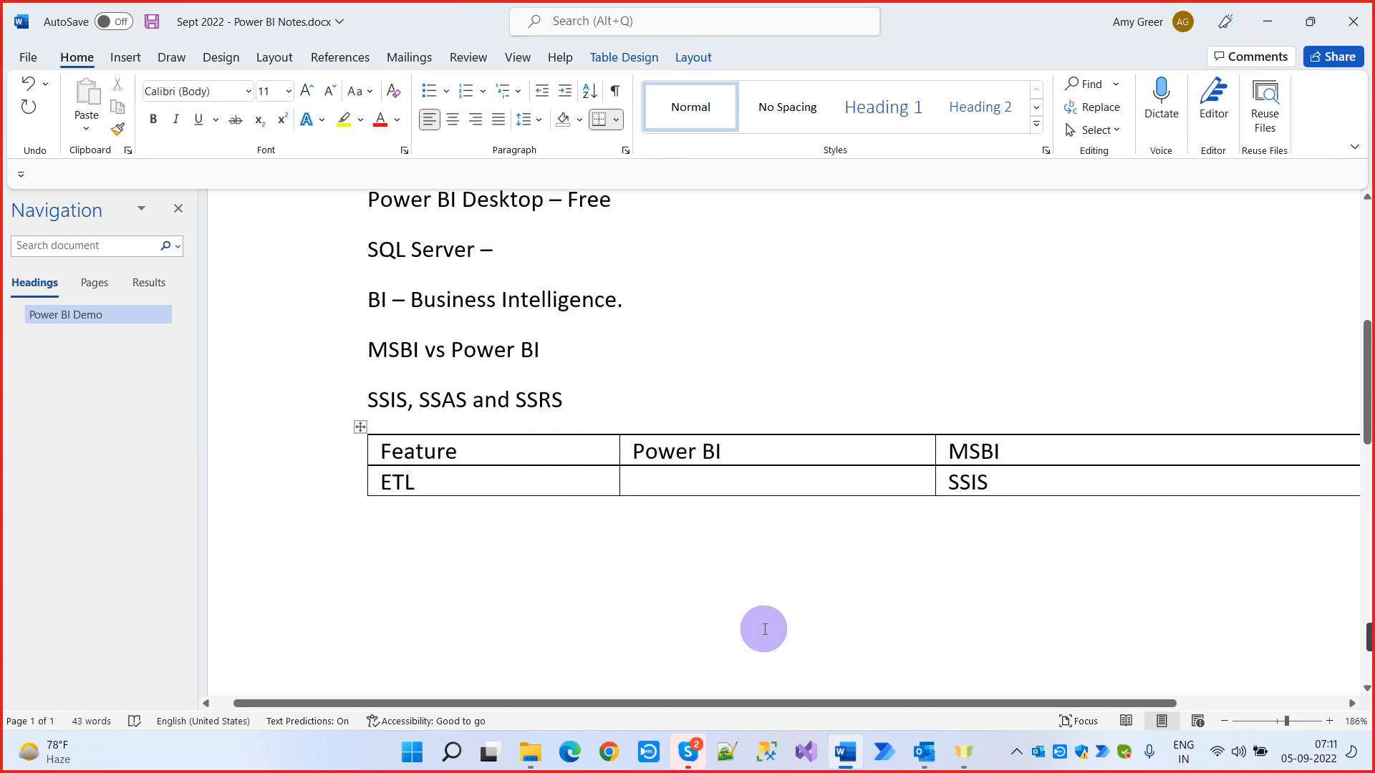
text(P)
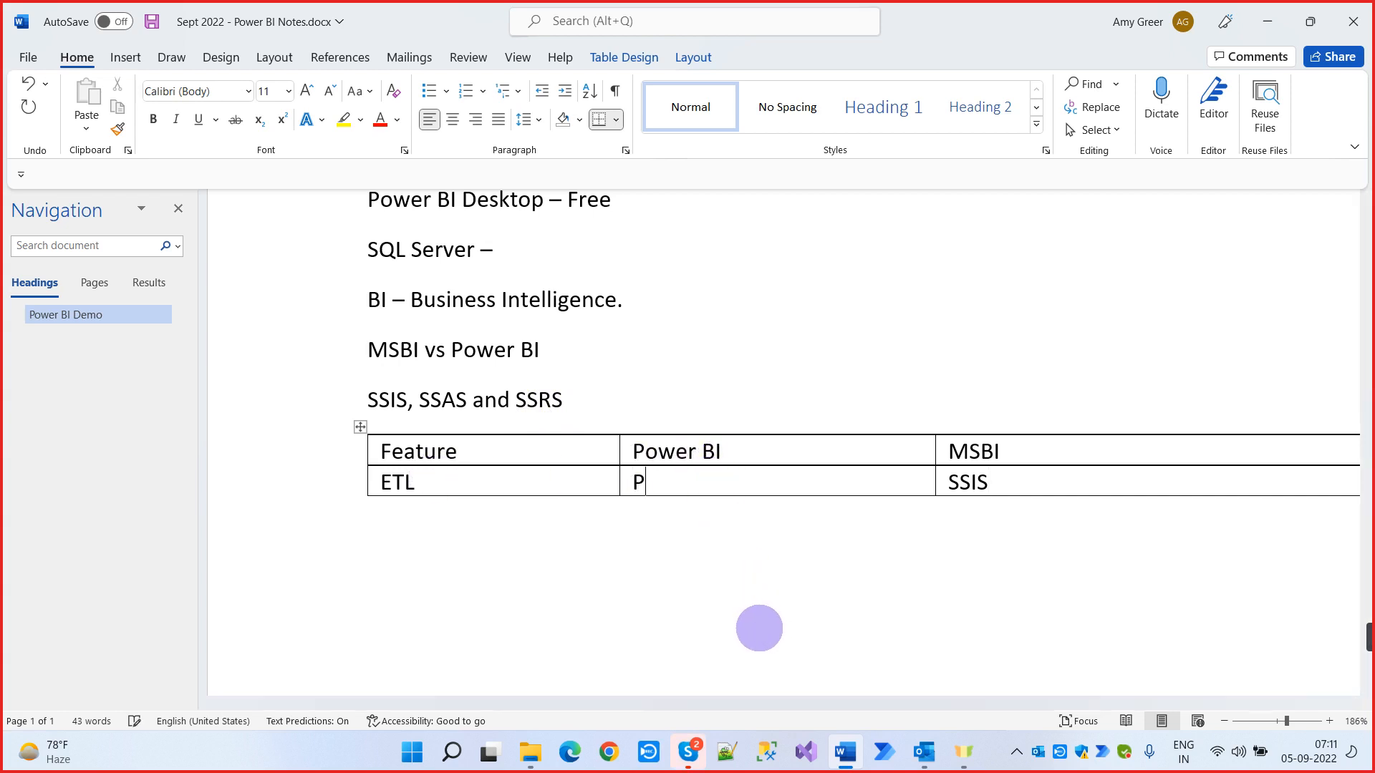
text(ower Quer)
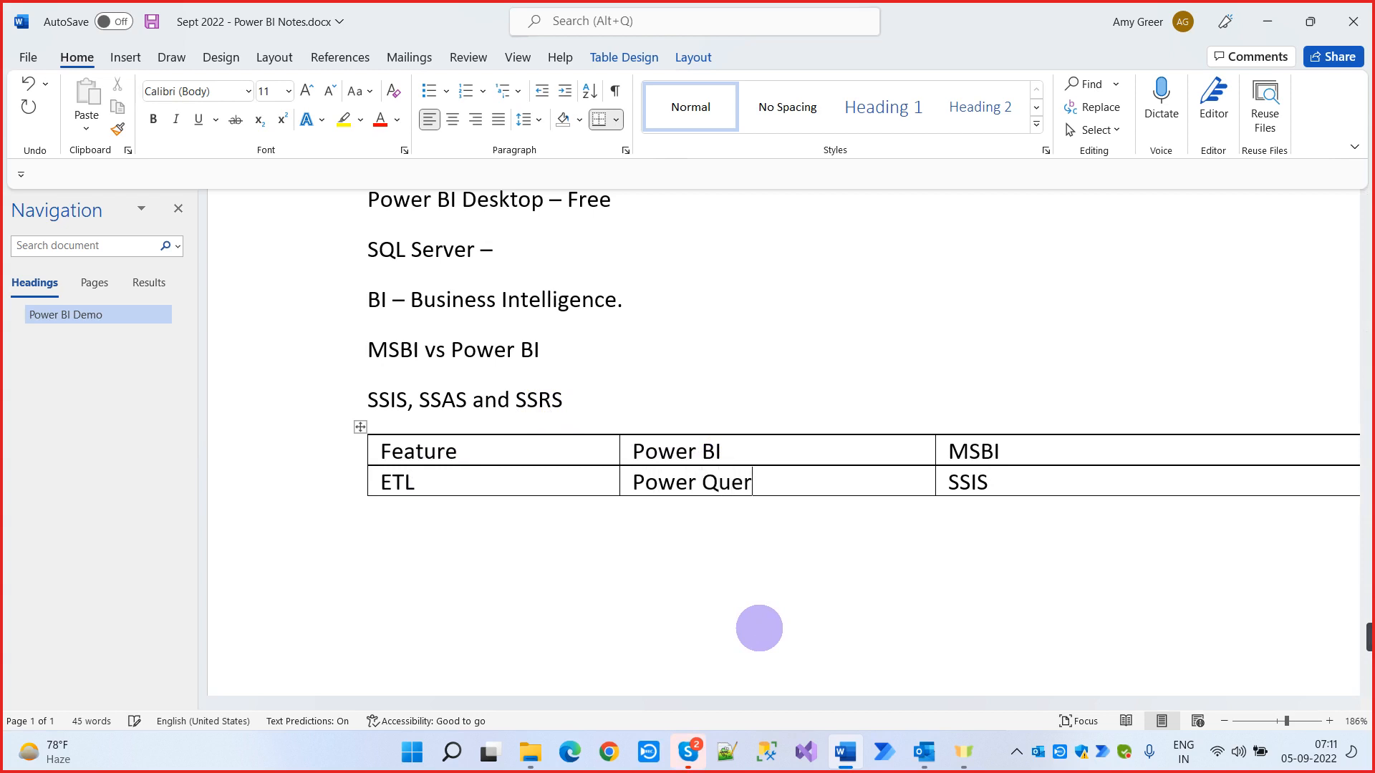
text(y)
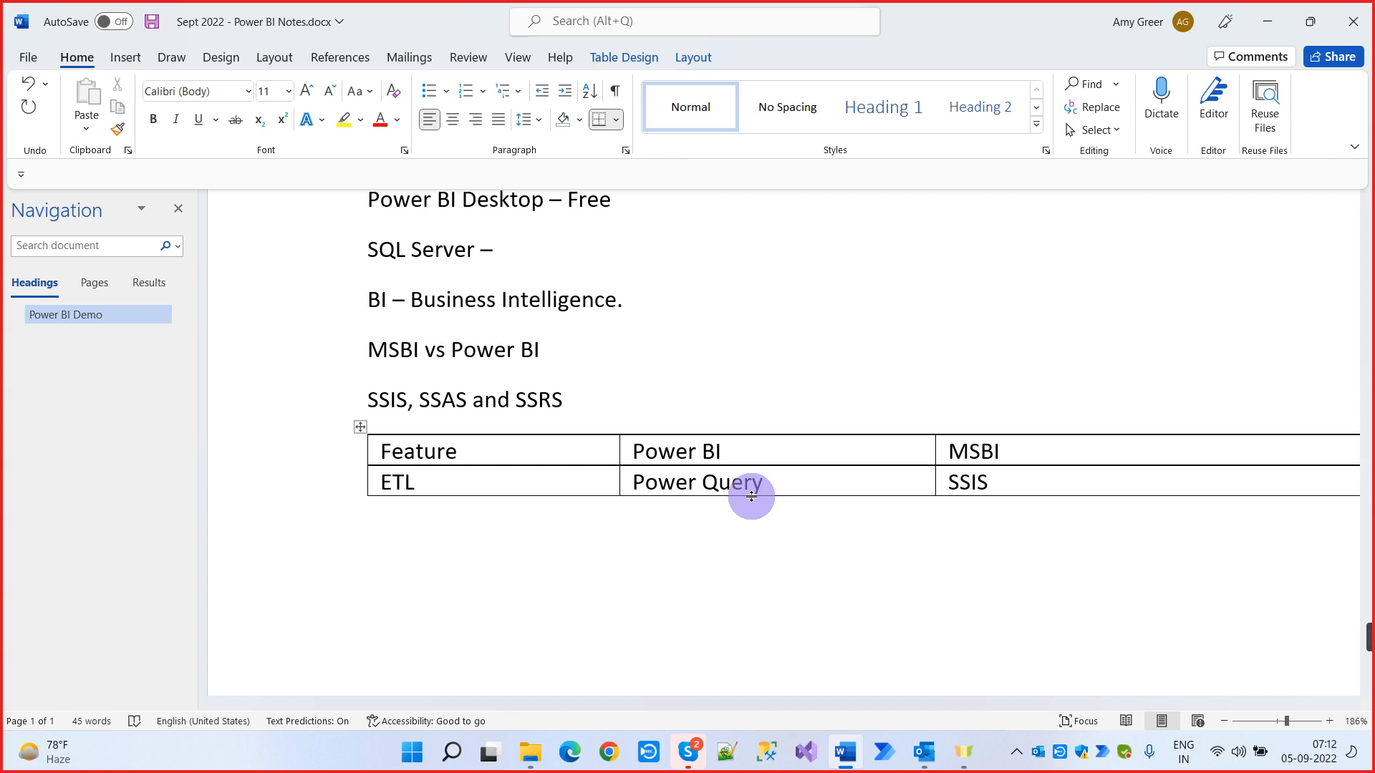
Add an empty row below the ETL row and narrow the table's Feature column
key(Tab)
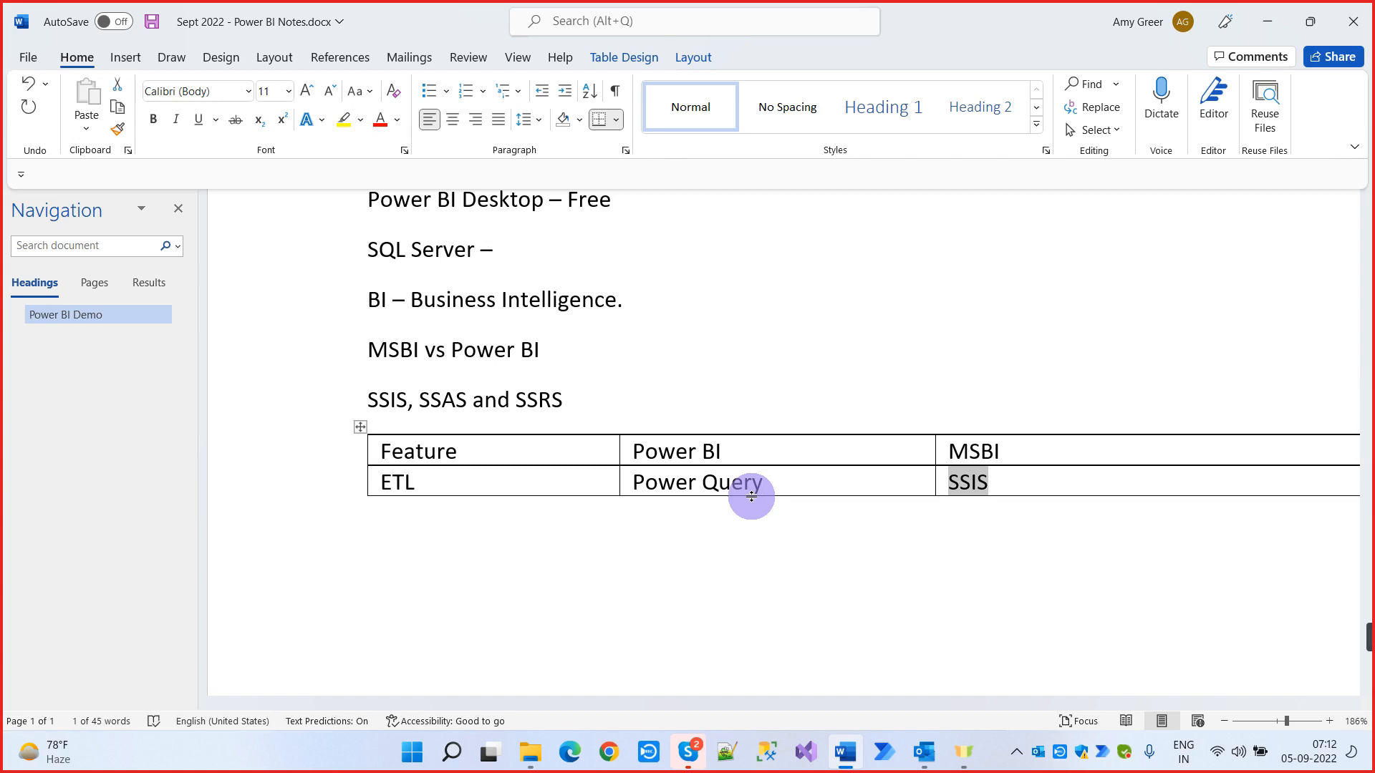
key(Tab)
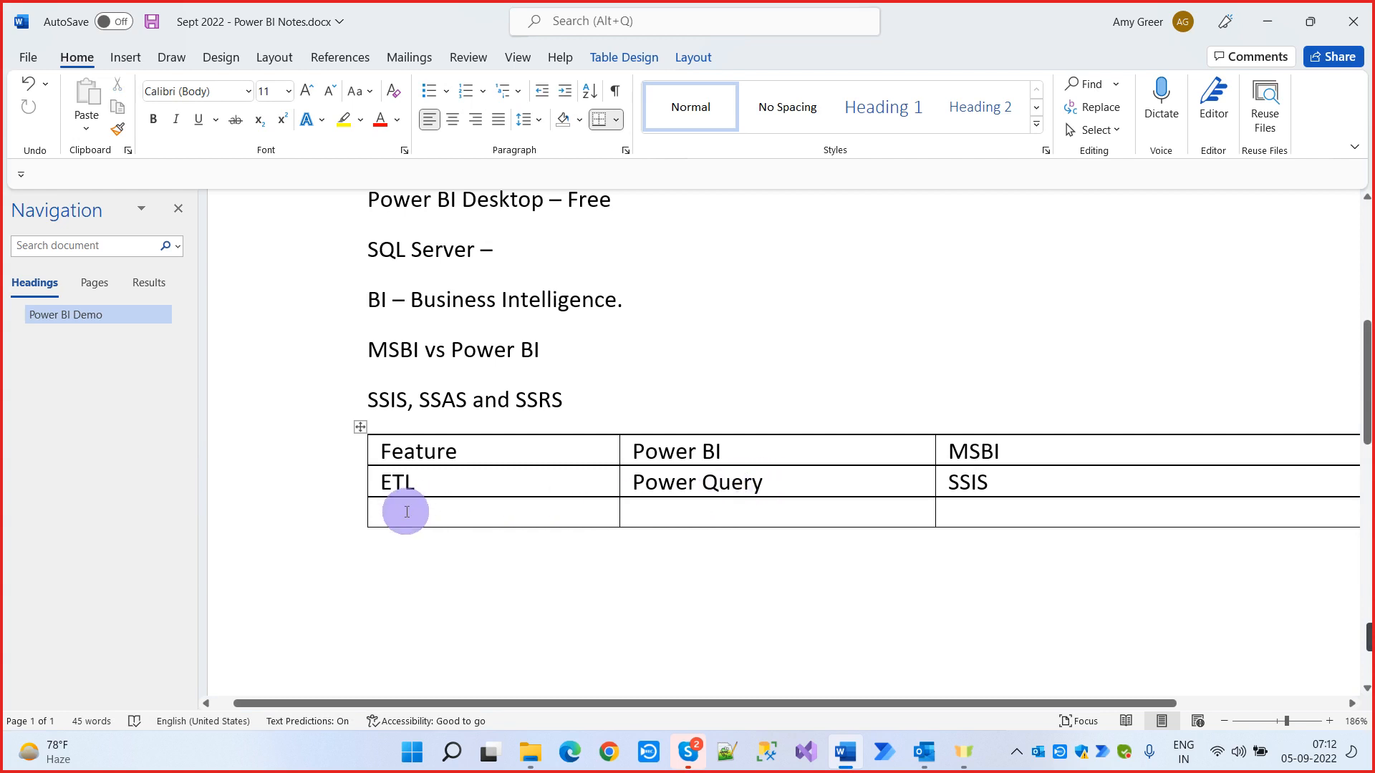
click(615, 447)
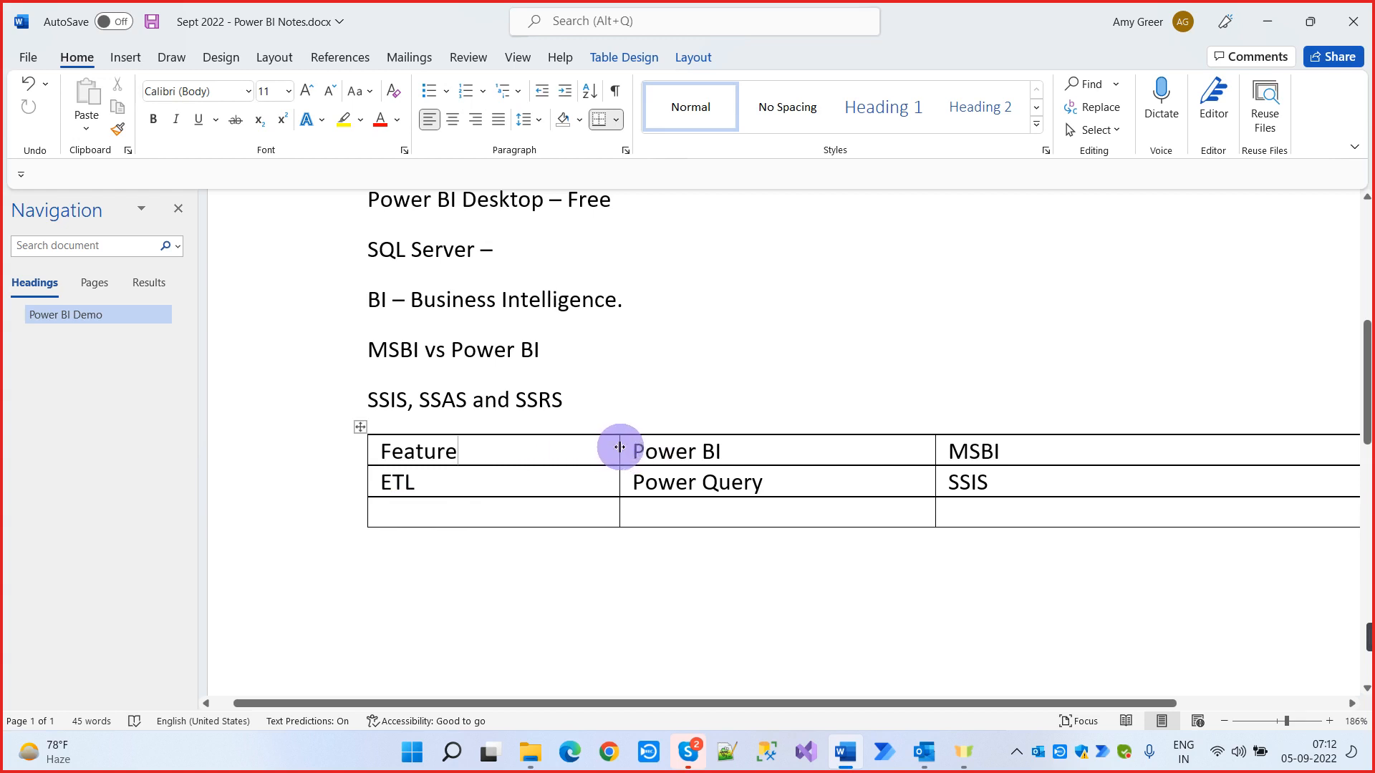
drag(618, 447, 555, 447)
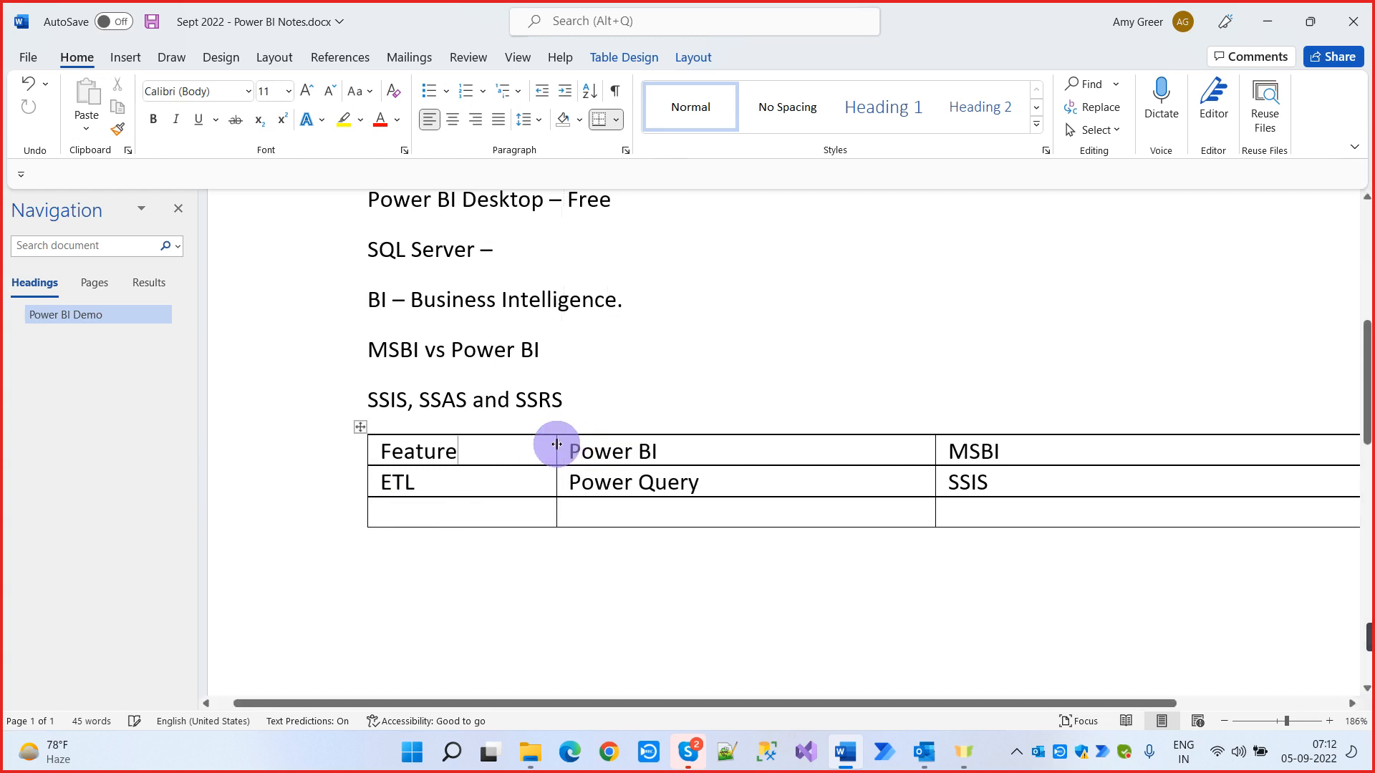
Fill the new third row with "Analysis" as the feature, "Modelling" for Power BI and "SSAS" for MSBI
click(458, 512)
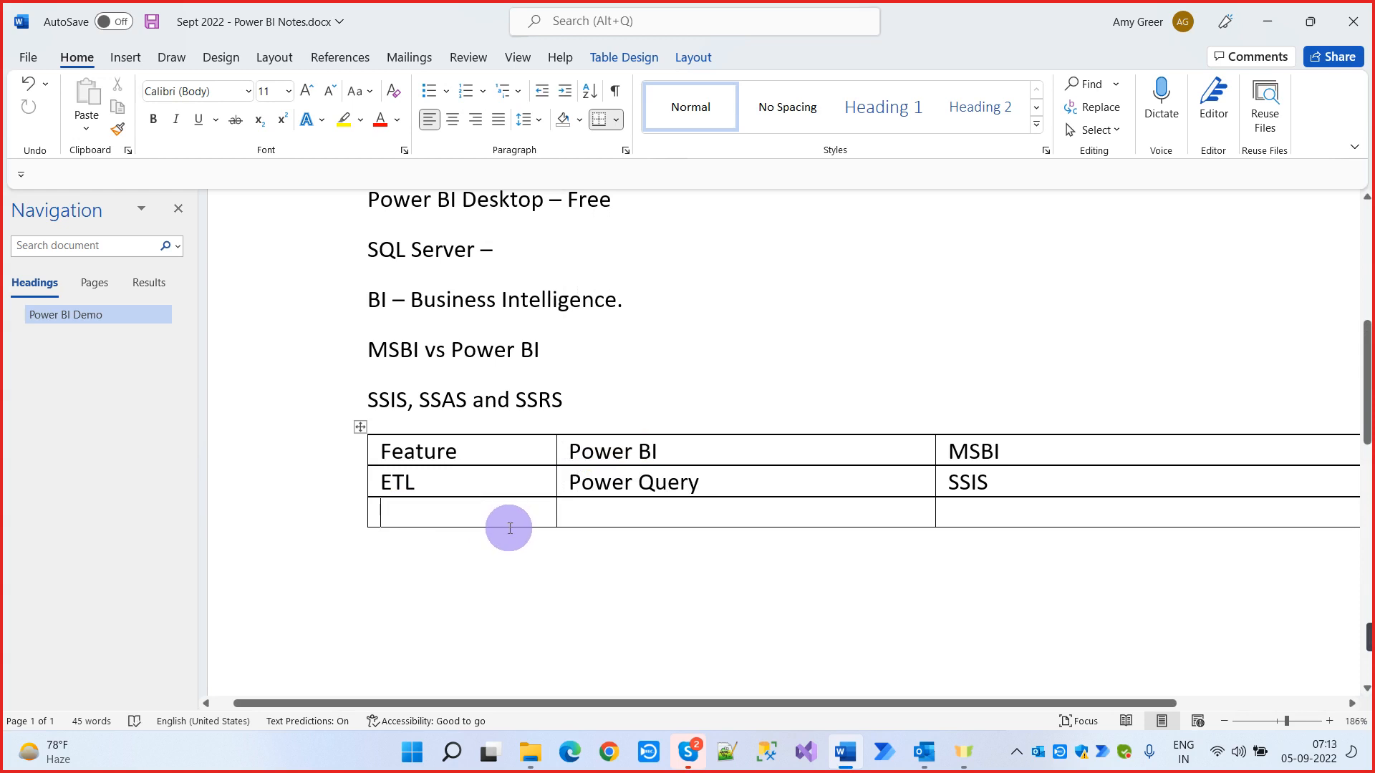
text(Analysis)
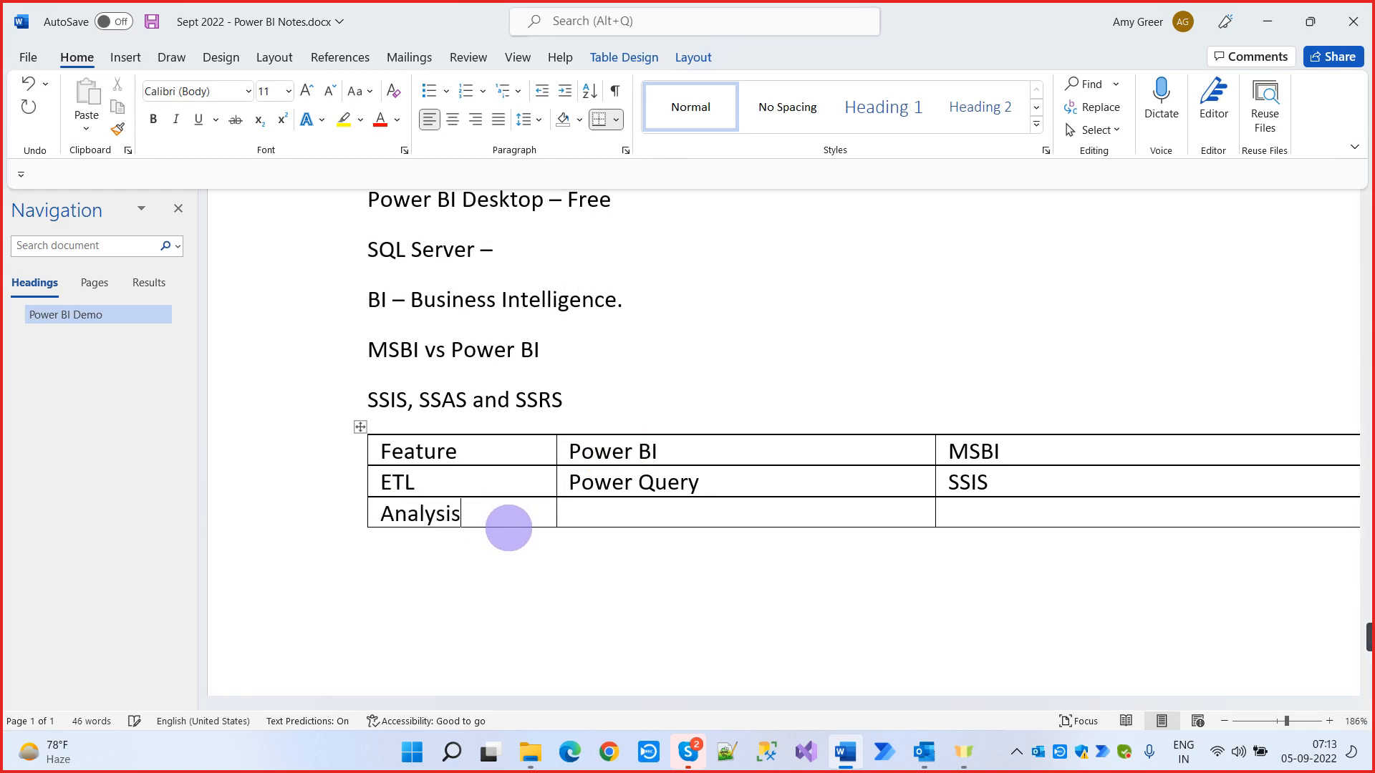
key(Tab)
key(Tab)
text(SSAS)
click(578, 513)
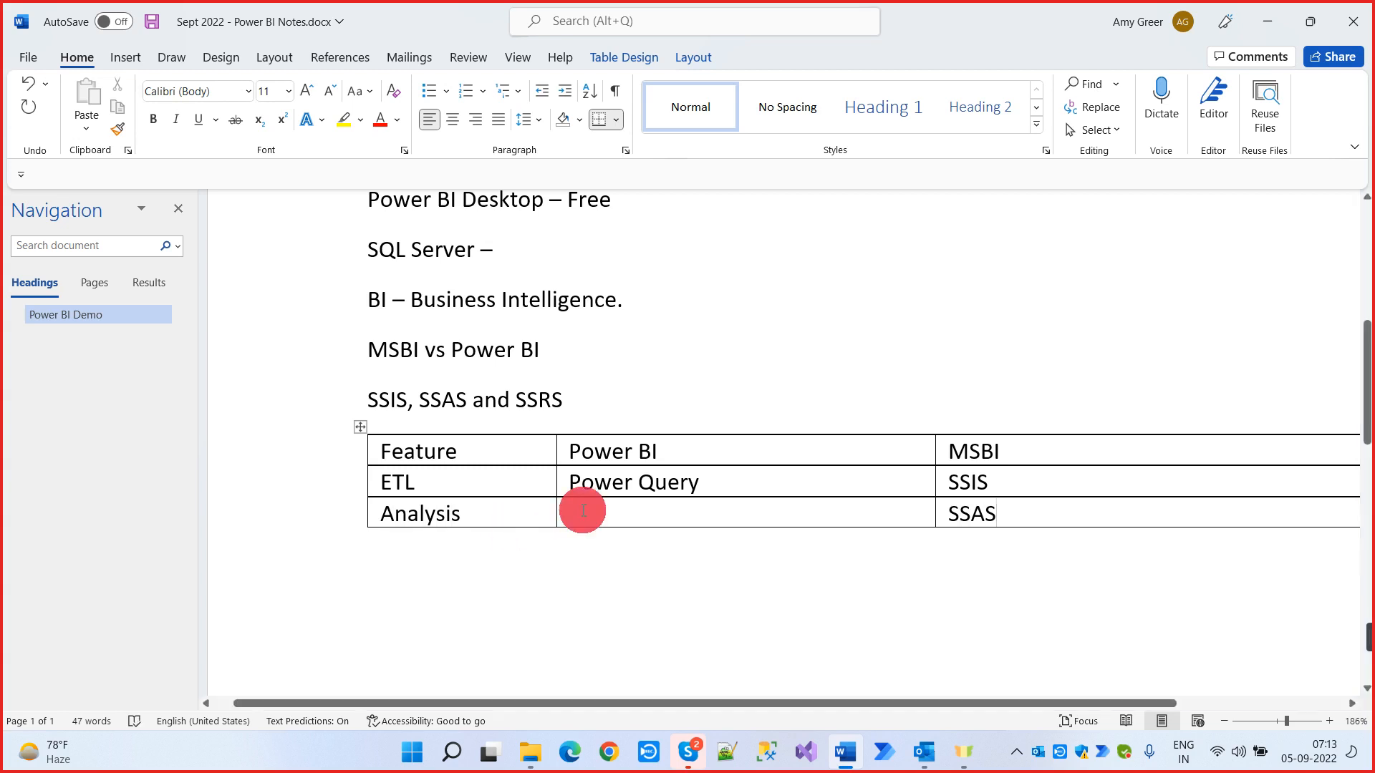
text(Me)
key(BackSpace)
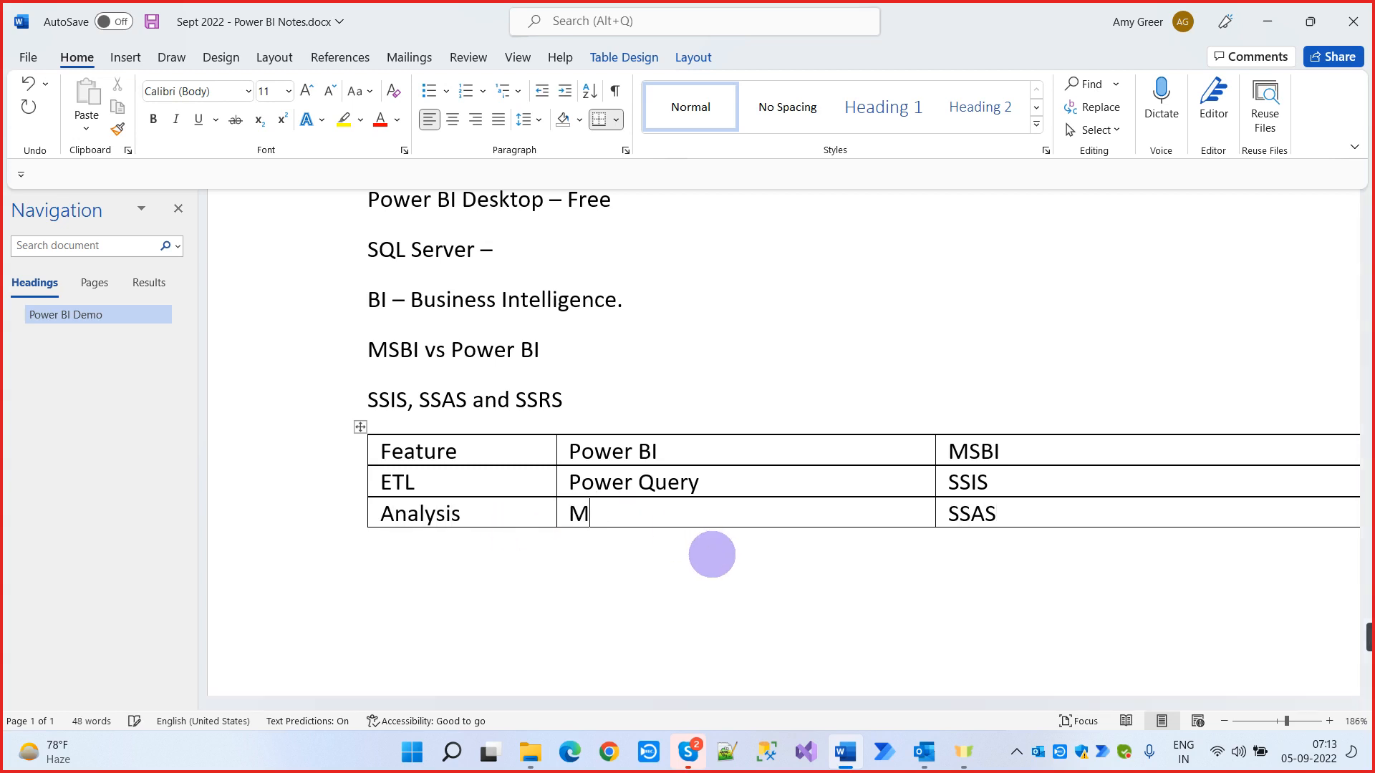
text(odelling)
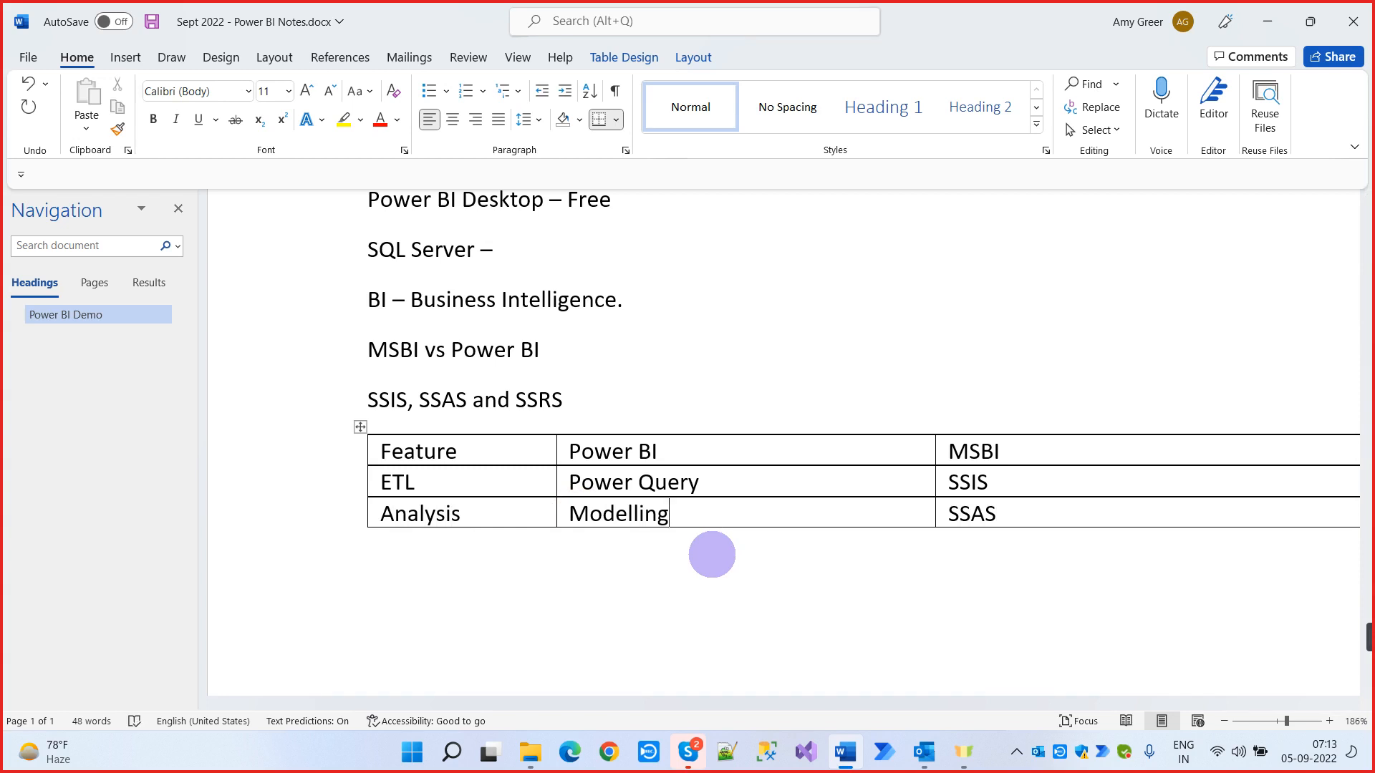
key(Tab)
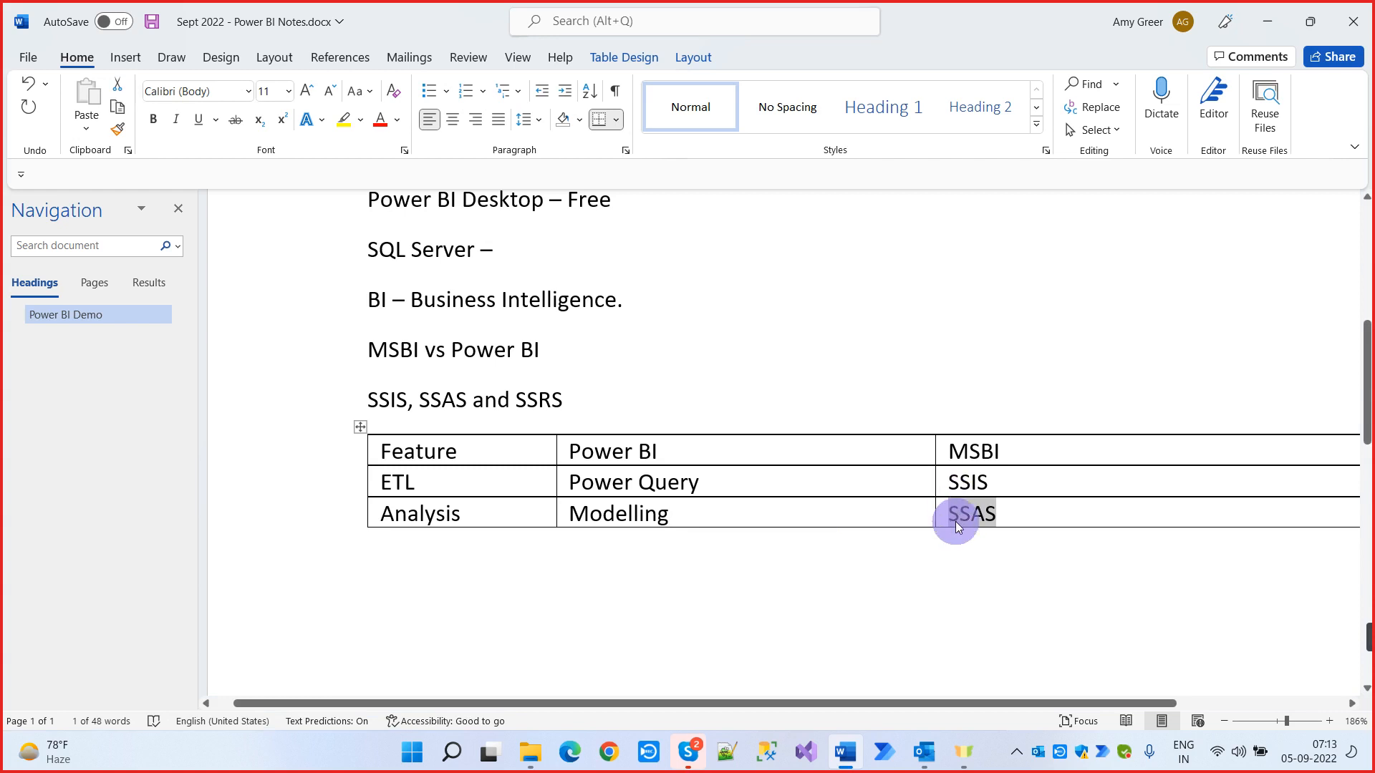
Append "(5 to 6 Resources)" after "SSIS" in the ETL row's MSBI cell
click(1040, 482)
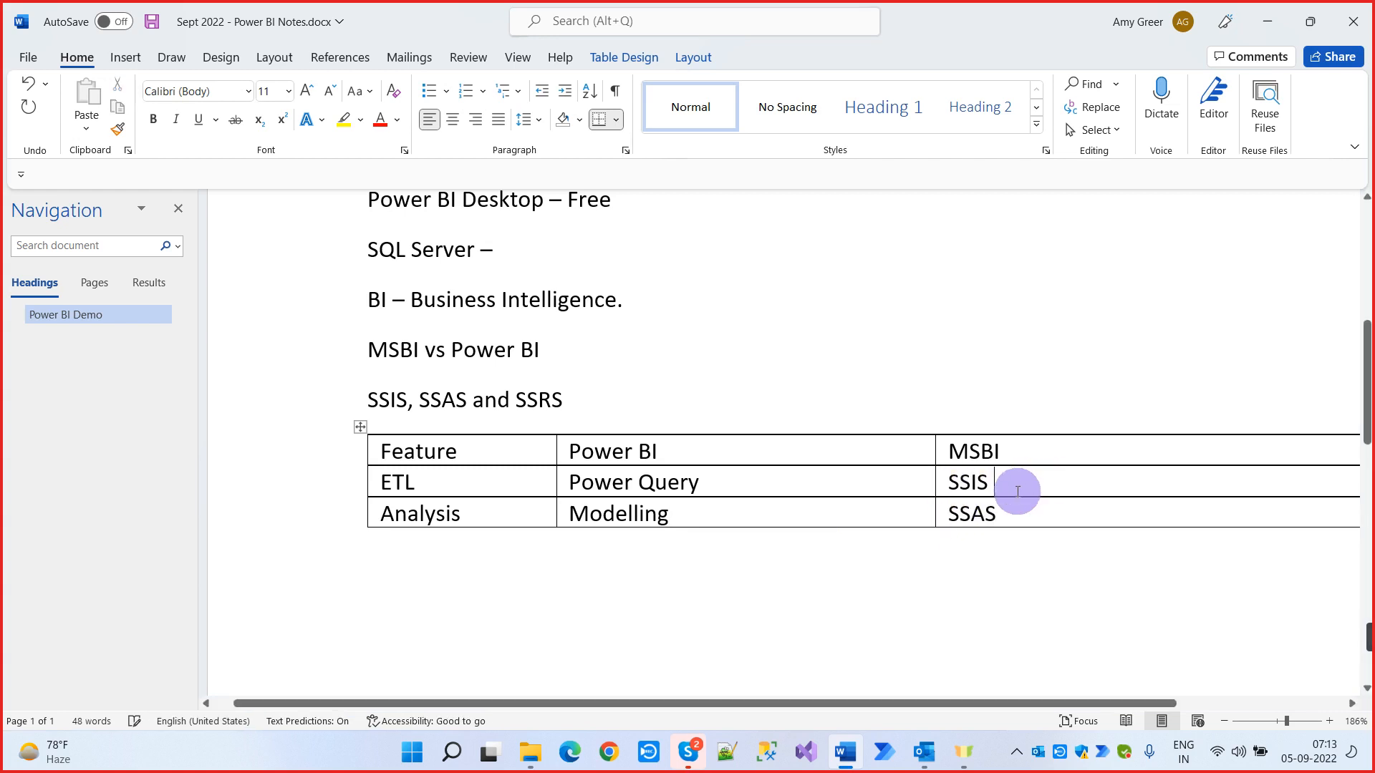
text((5)
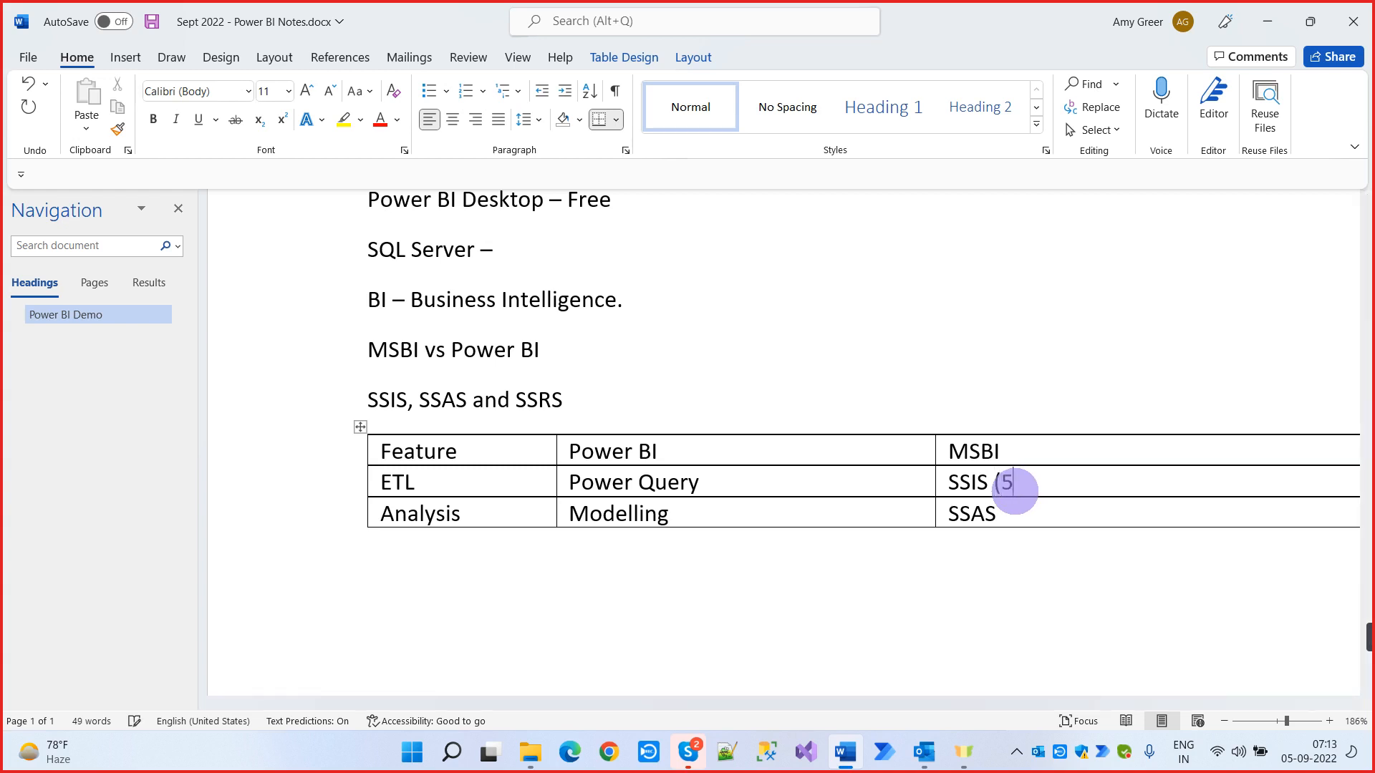
text( to )
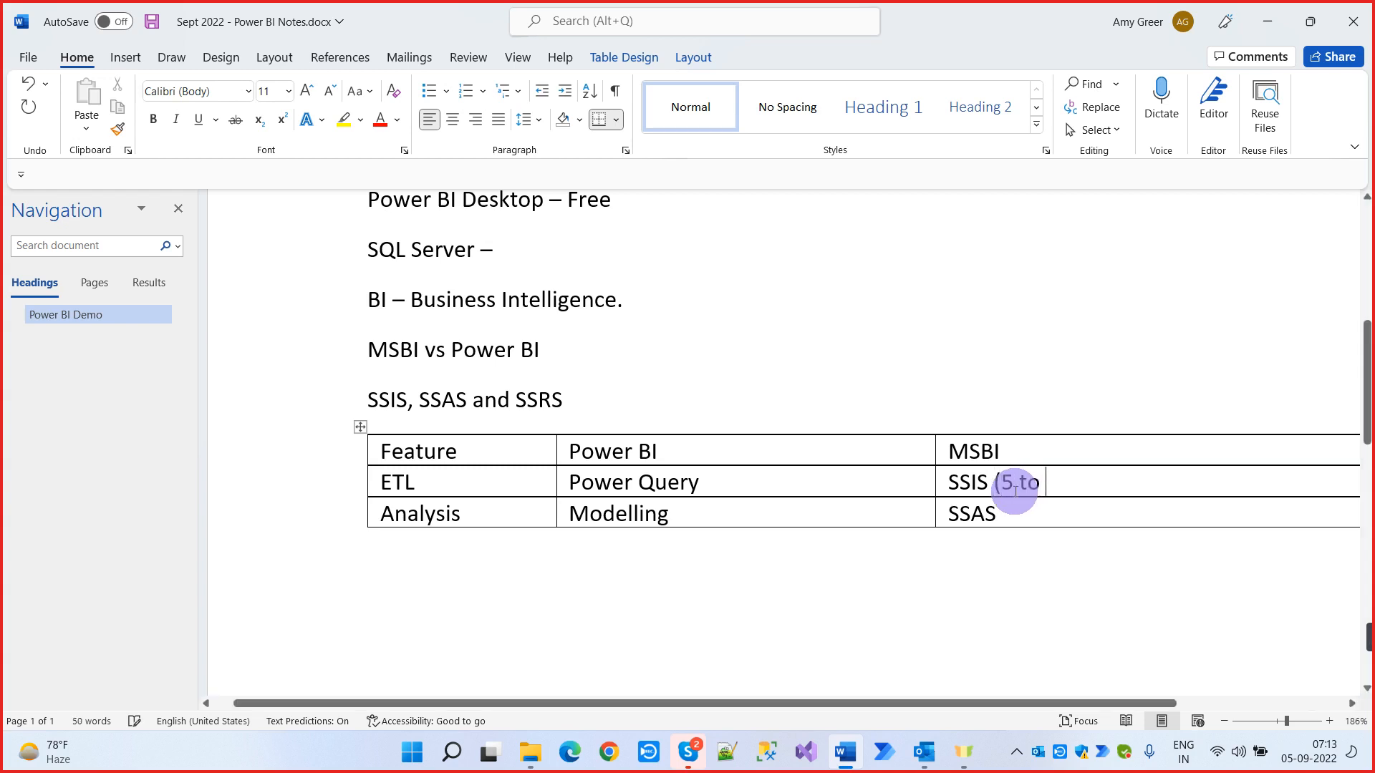
text(6 Re)
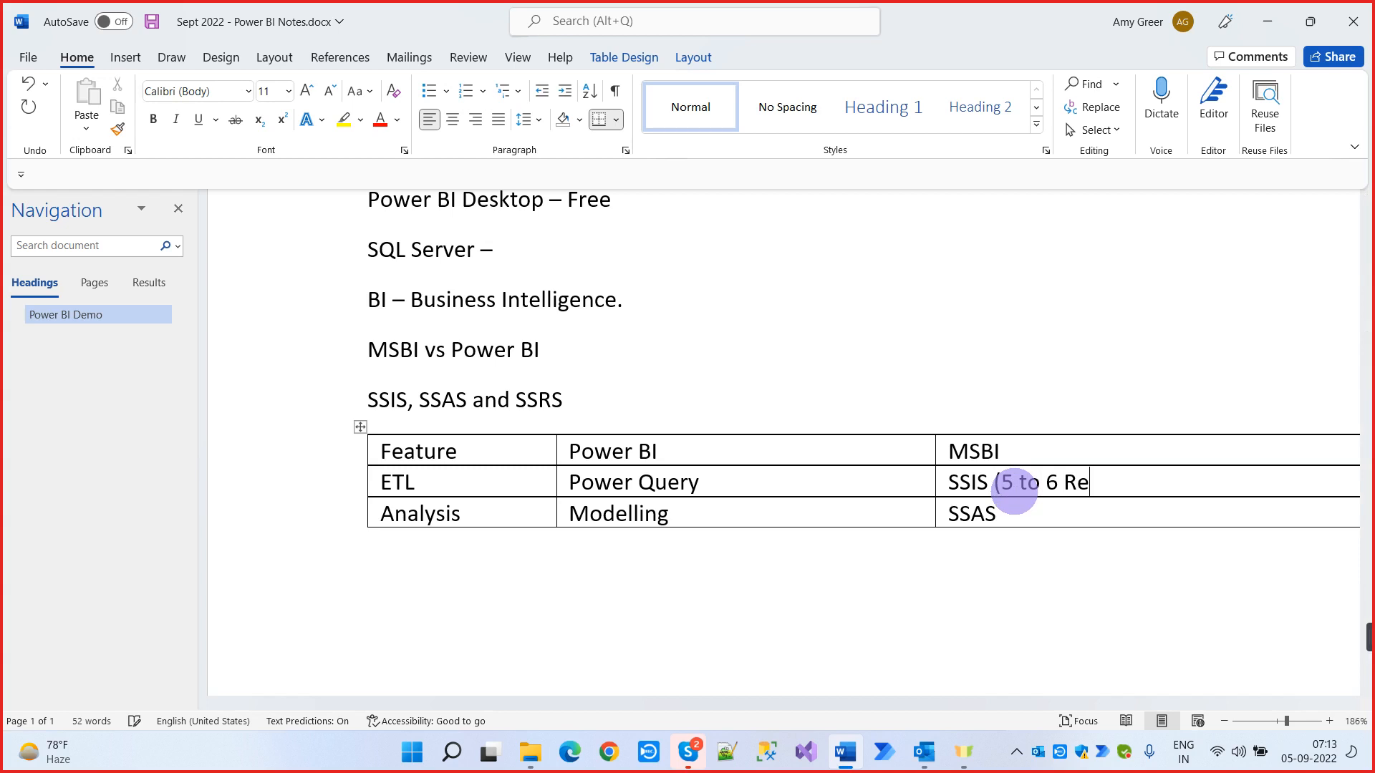
text(sources))
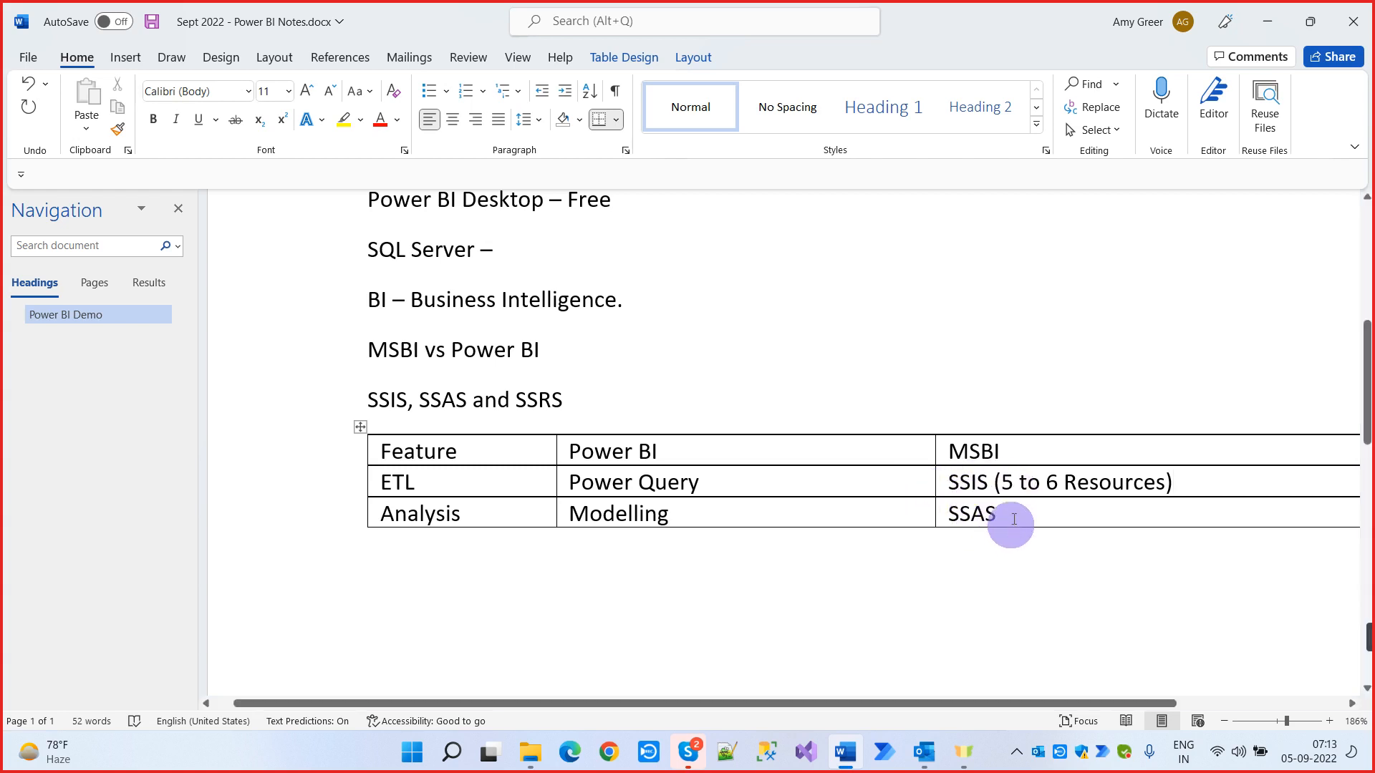
Append "(2 Resource)" directly after "SSAS" in the Analysis row's MSBI cell
click(1012, 514)
text())
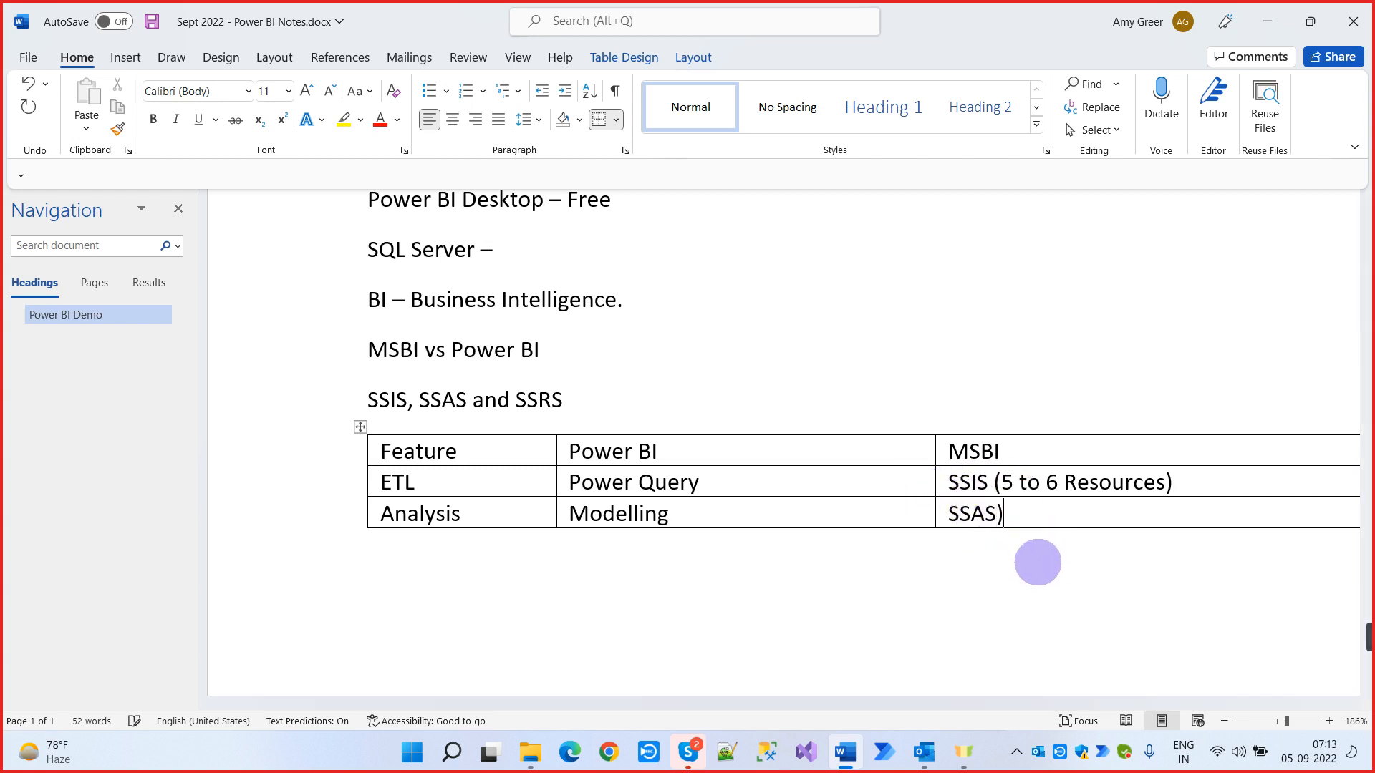
key(BackSpace)
text((2 M)
text(e)
key(BackSpace)
key(BackSpace)
text(Resource))
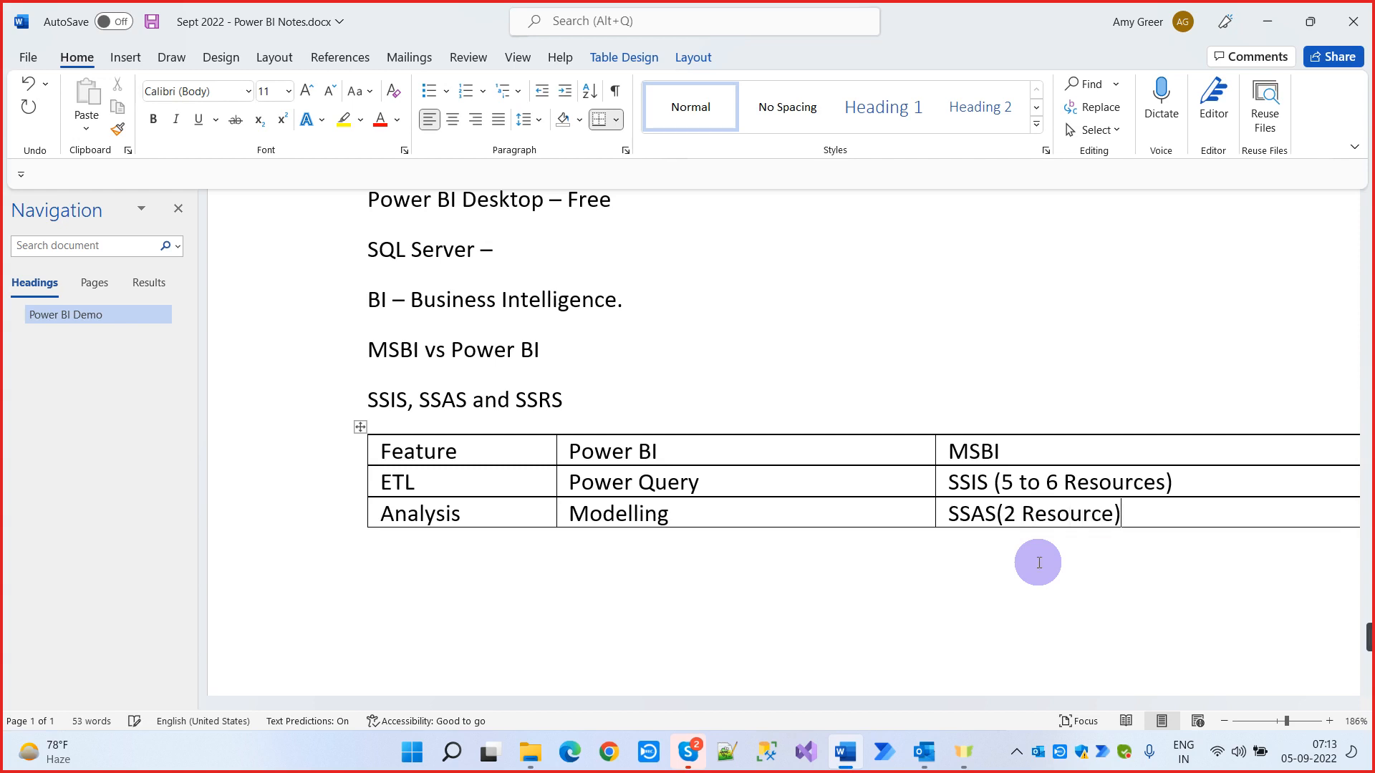
Add a row below Analysis with "Reporting" as the feature, "Visualization" for Power BI and "SSRS" for MSBI
key(Tab)
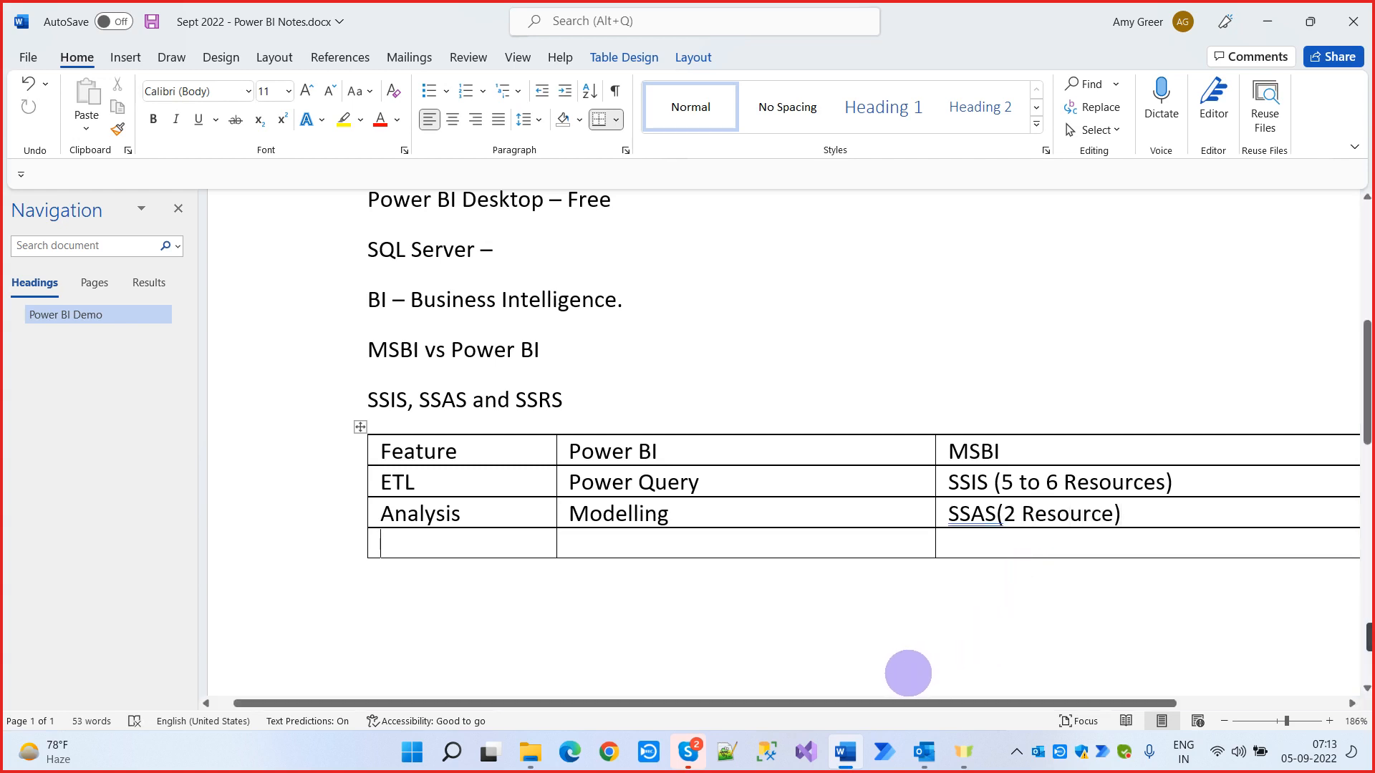
text(Reporting)
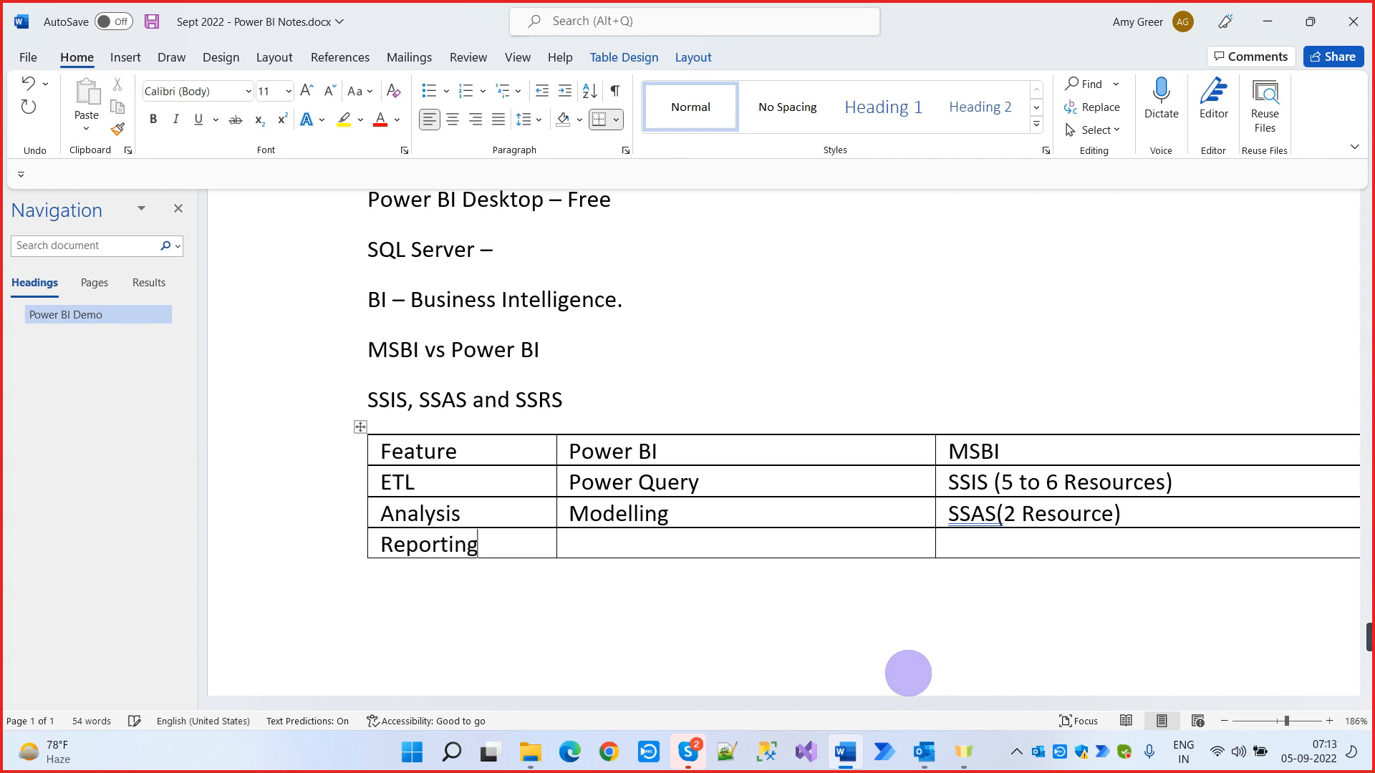
key(Tab)
text(Visualization)
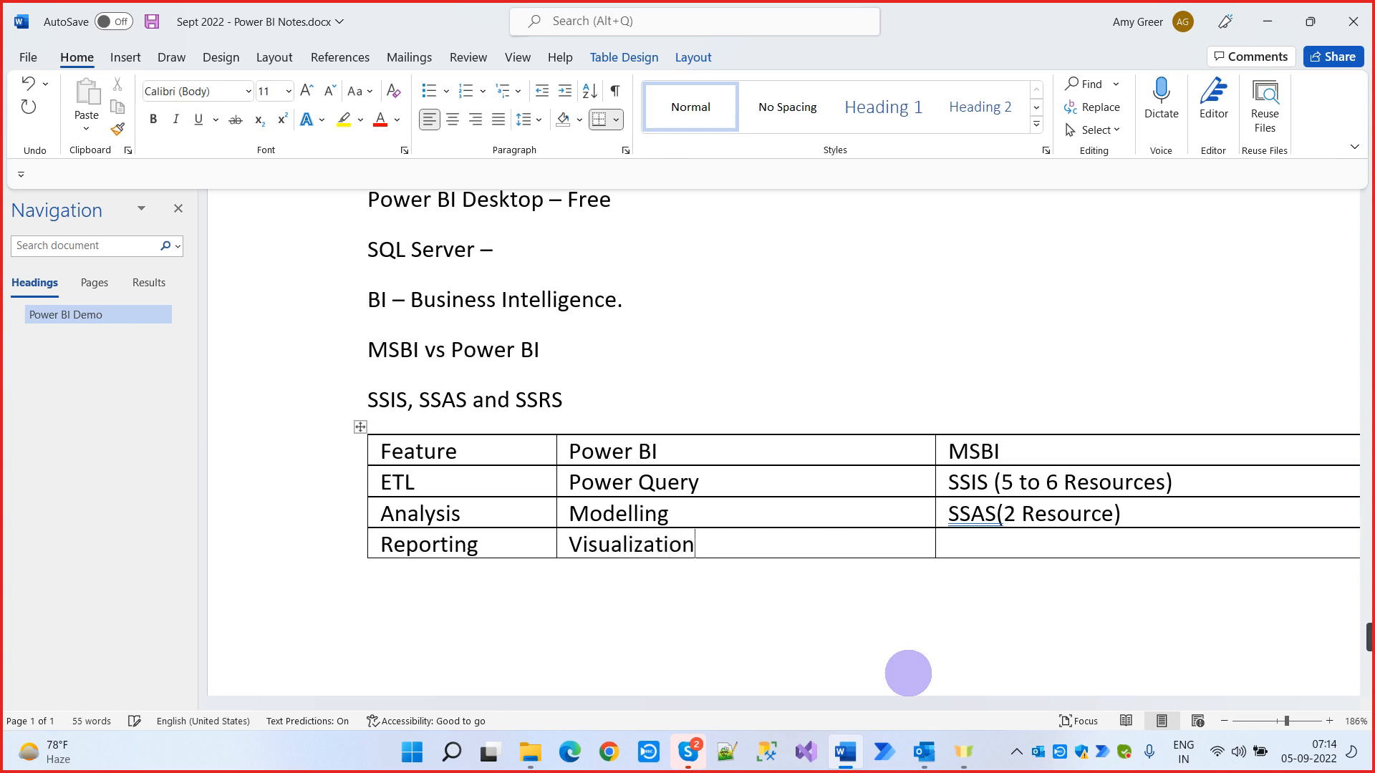
key(Tab)
text(SSRS)
click(705, 548)
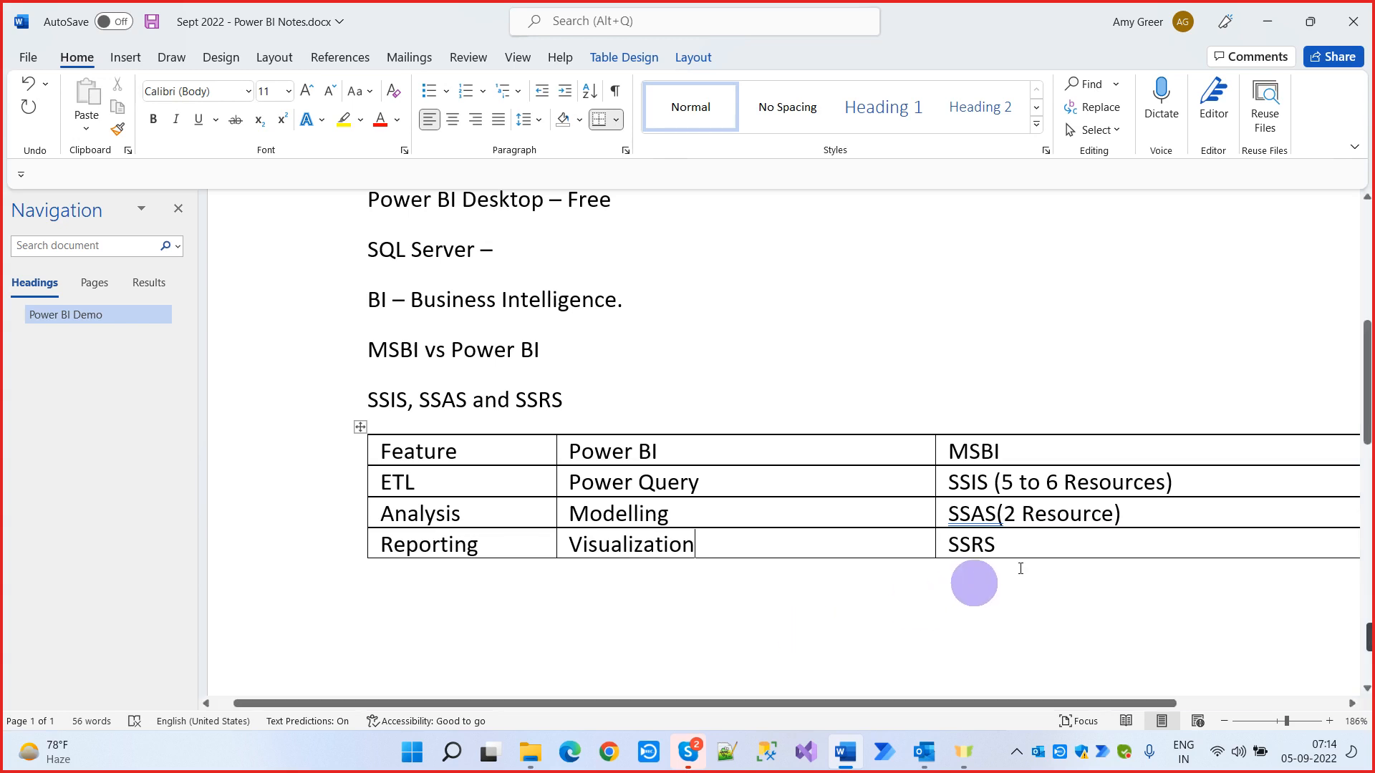
click(1043, 550)
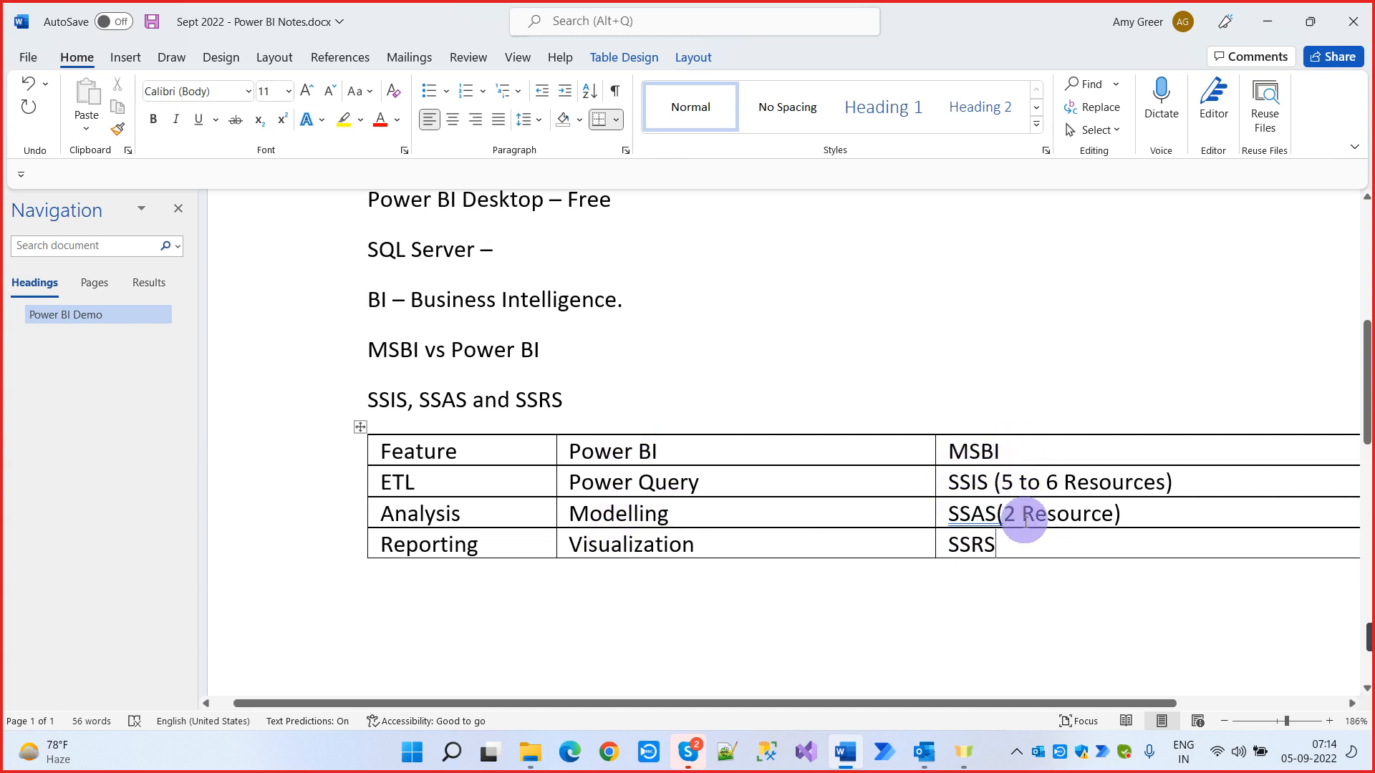
Add a row below Reporting with "Engine" as the feature and "Vertipaq Engine" for Power BI
key(Tab)
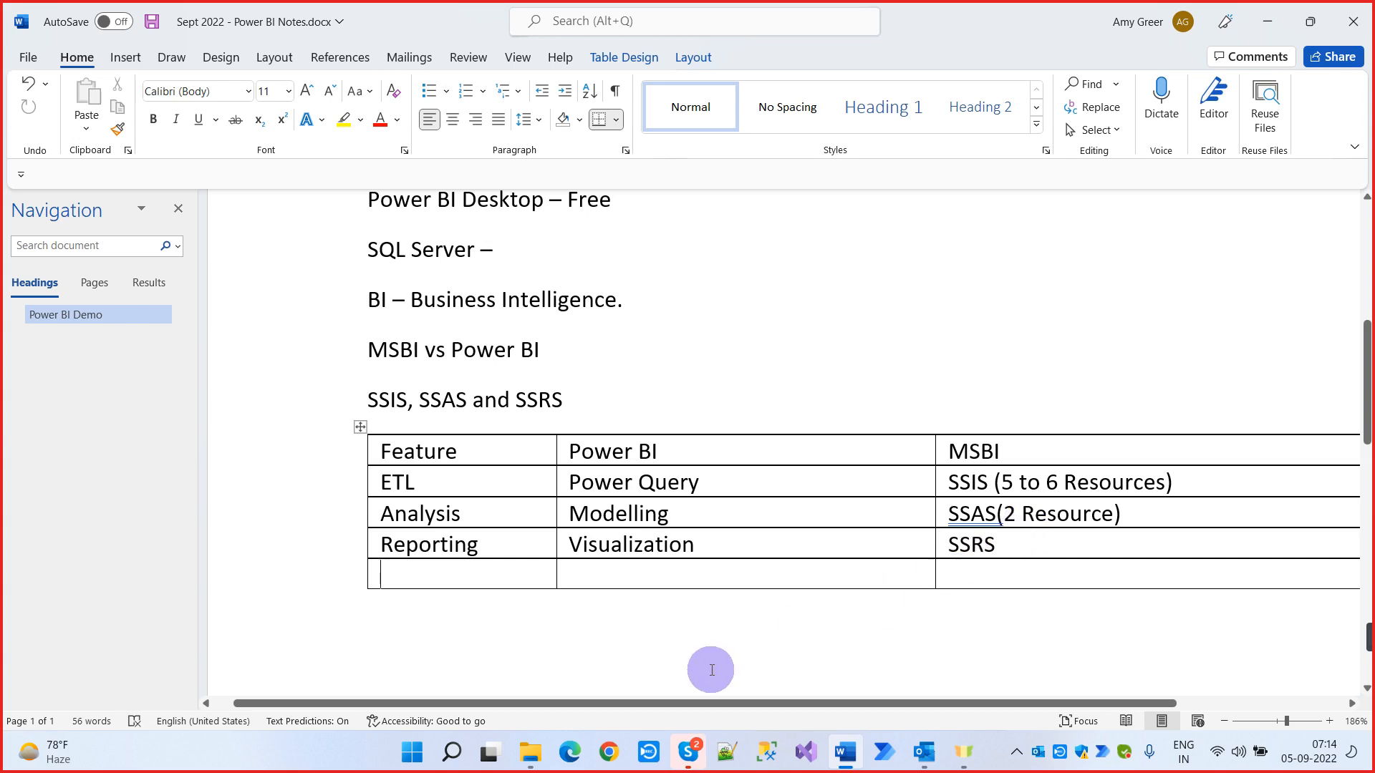
text(Engine)
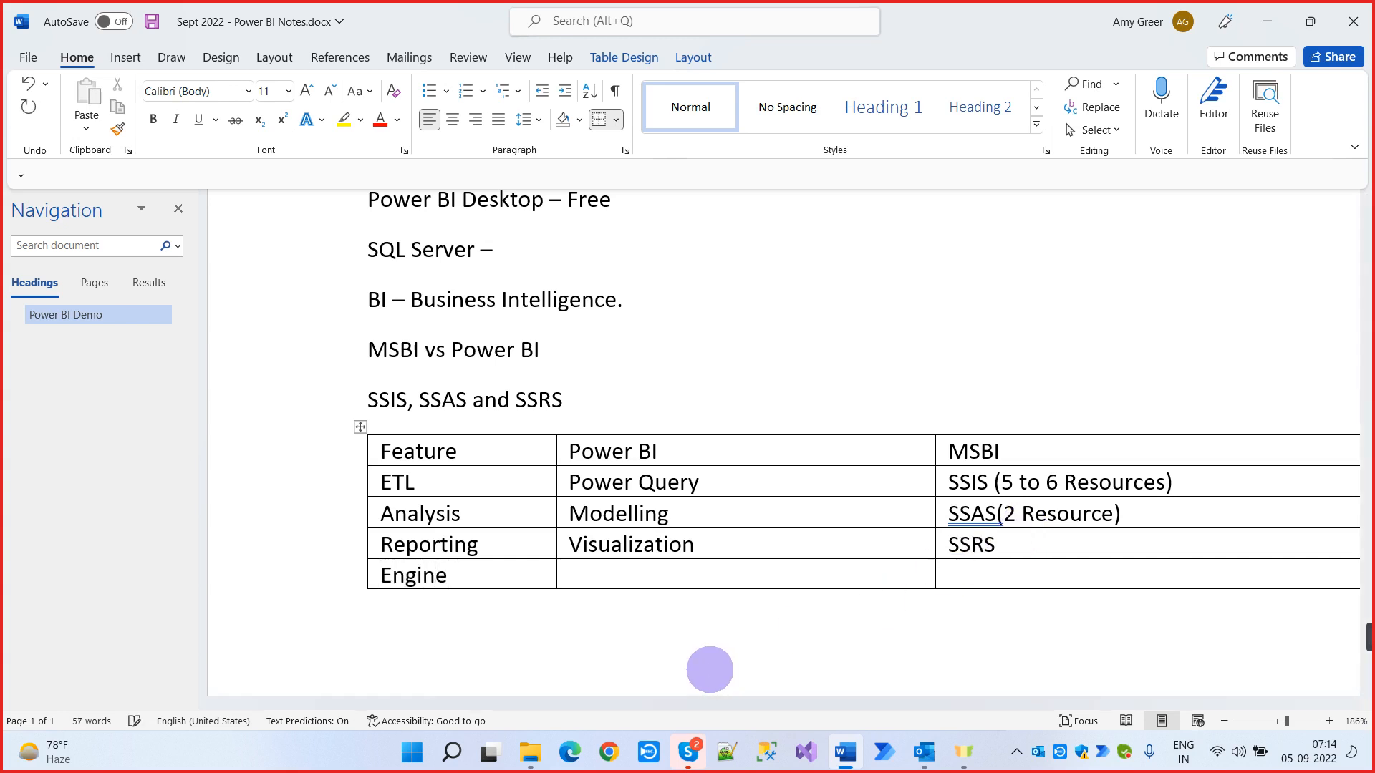
key(Tab)
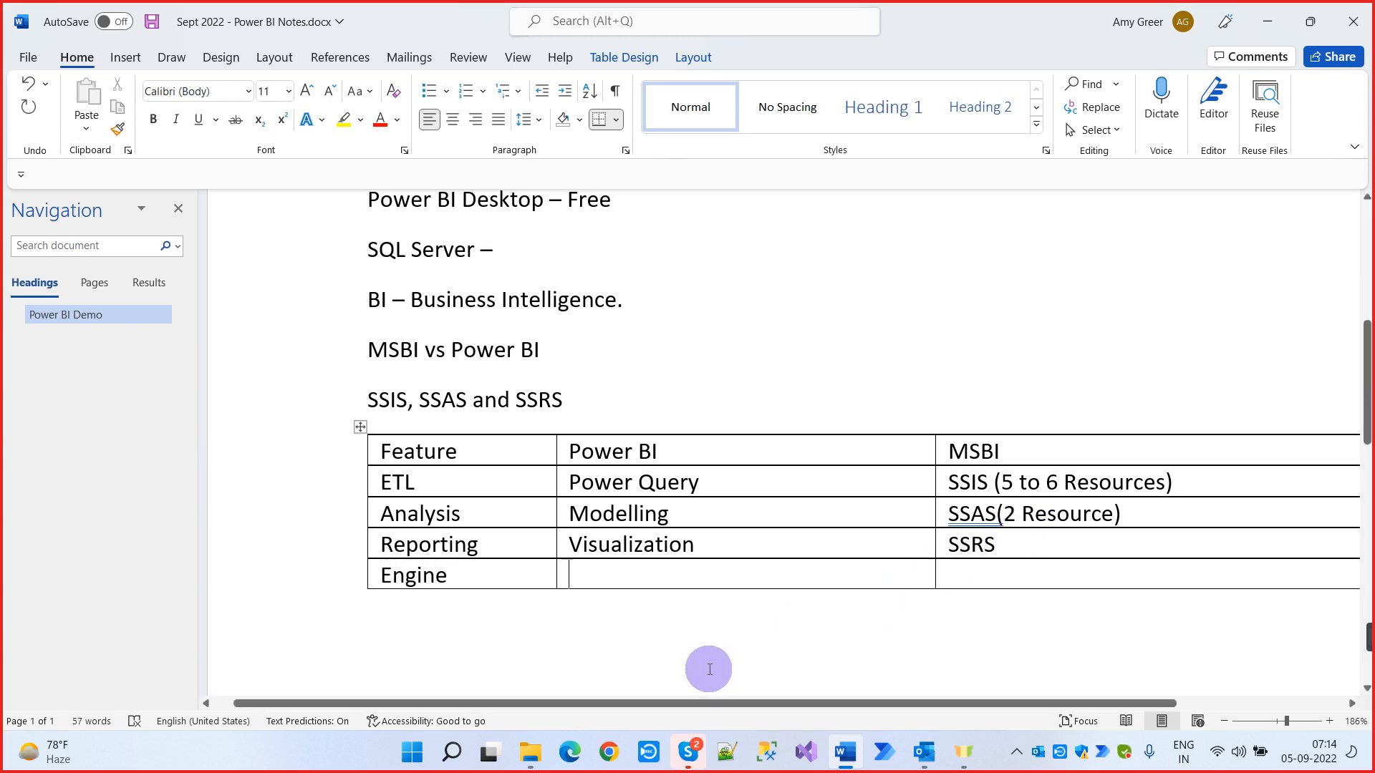
text(Ve)
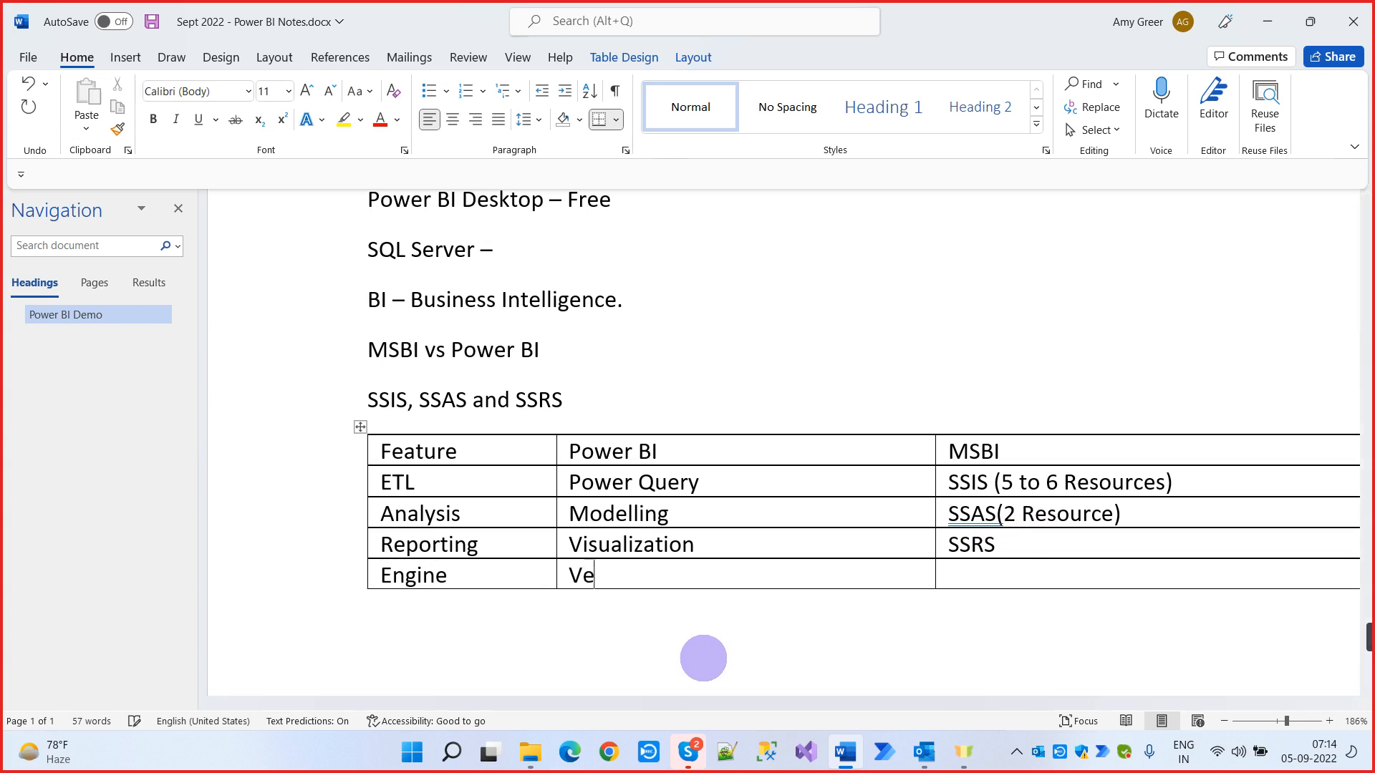
text(rtipaq Engine)
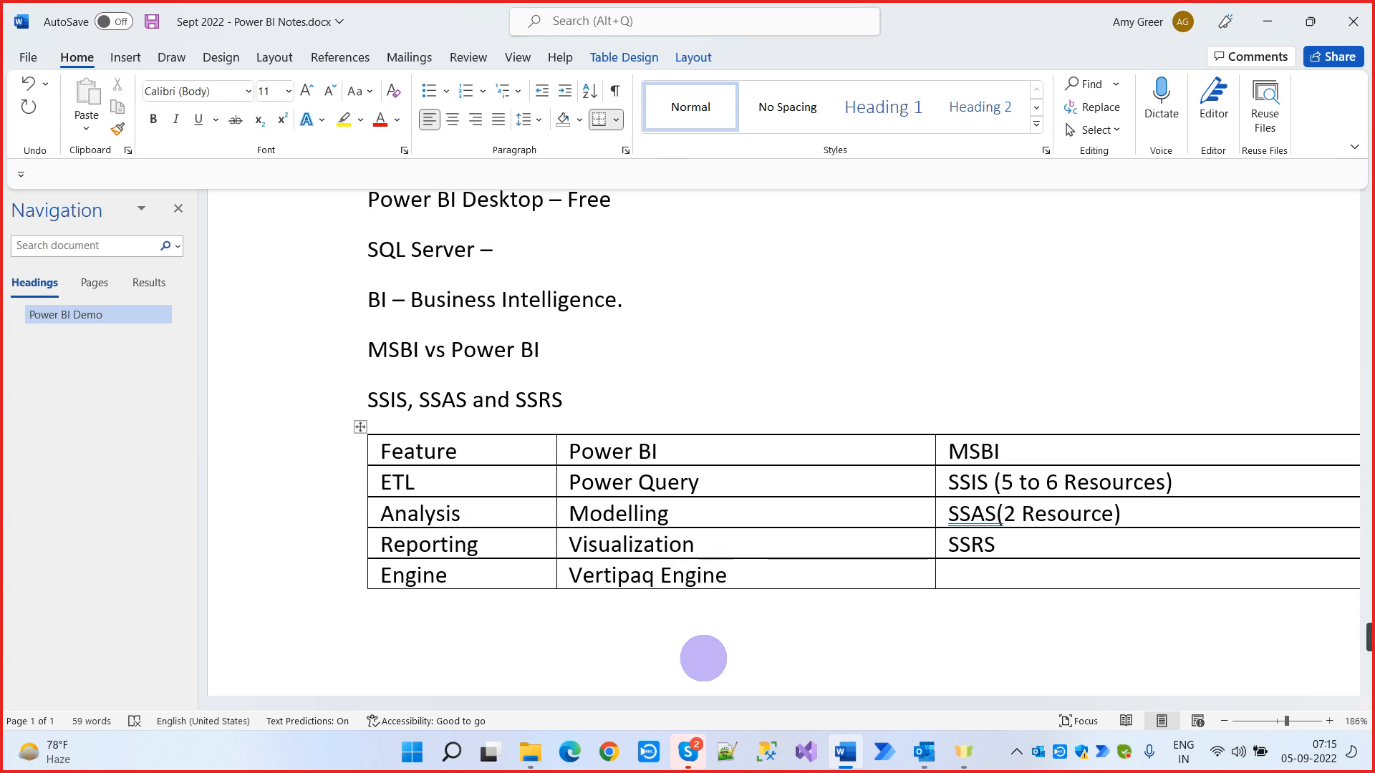
key(Tab)
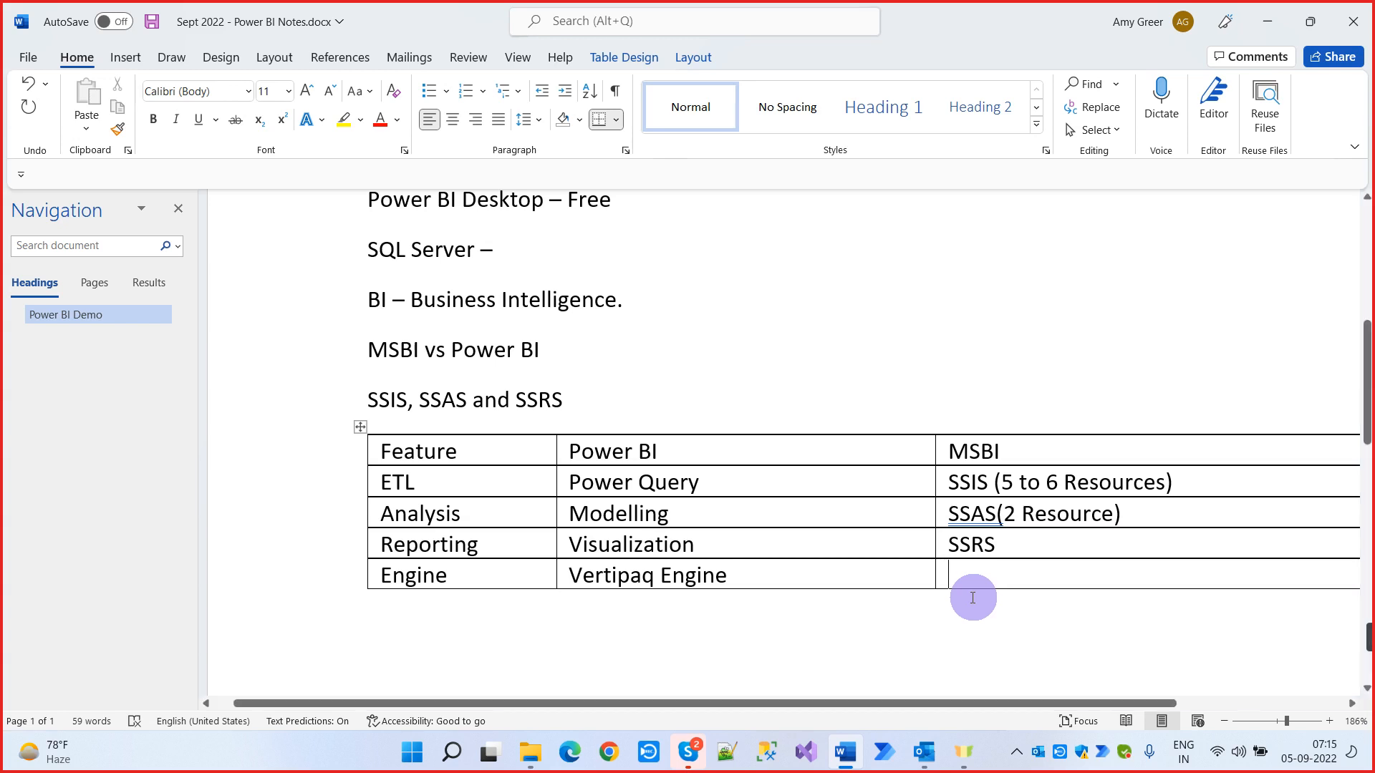
Append "( 3 Resource)" directly after "SSRS" in the Reporting row's MSBI cell
click(1024, 556)
text(()
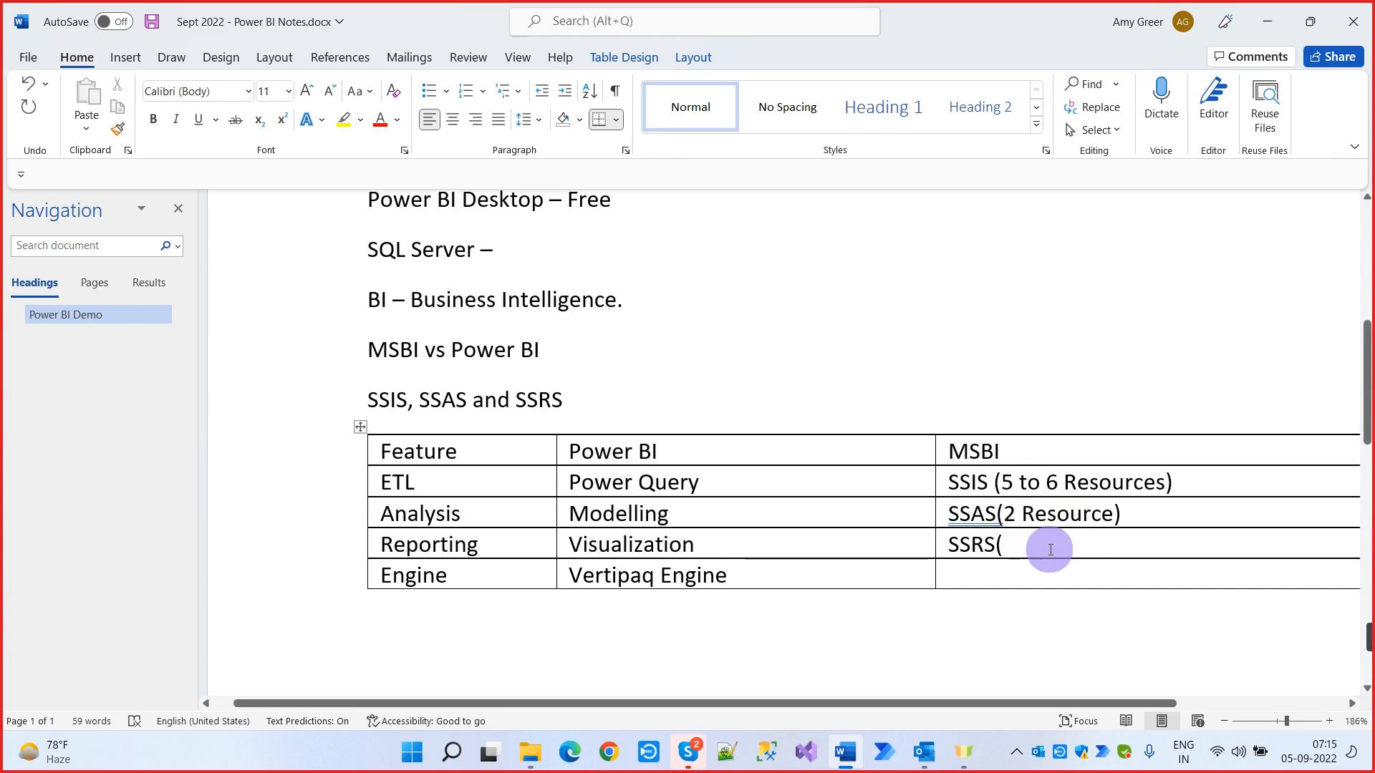
text(3 )
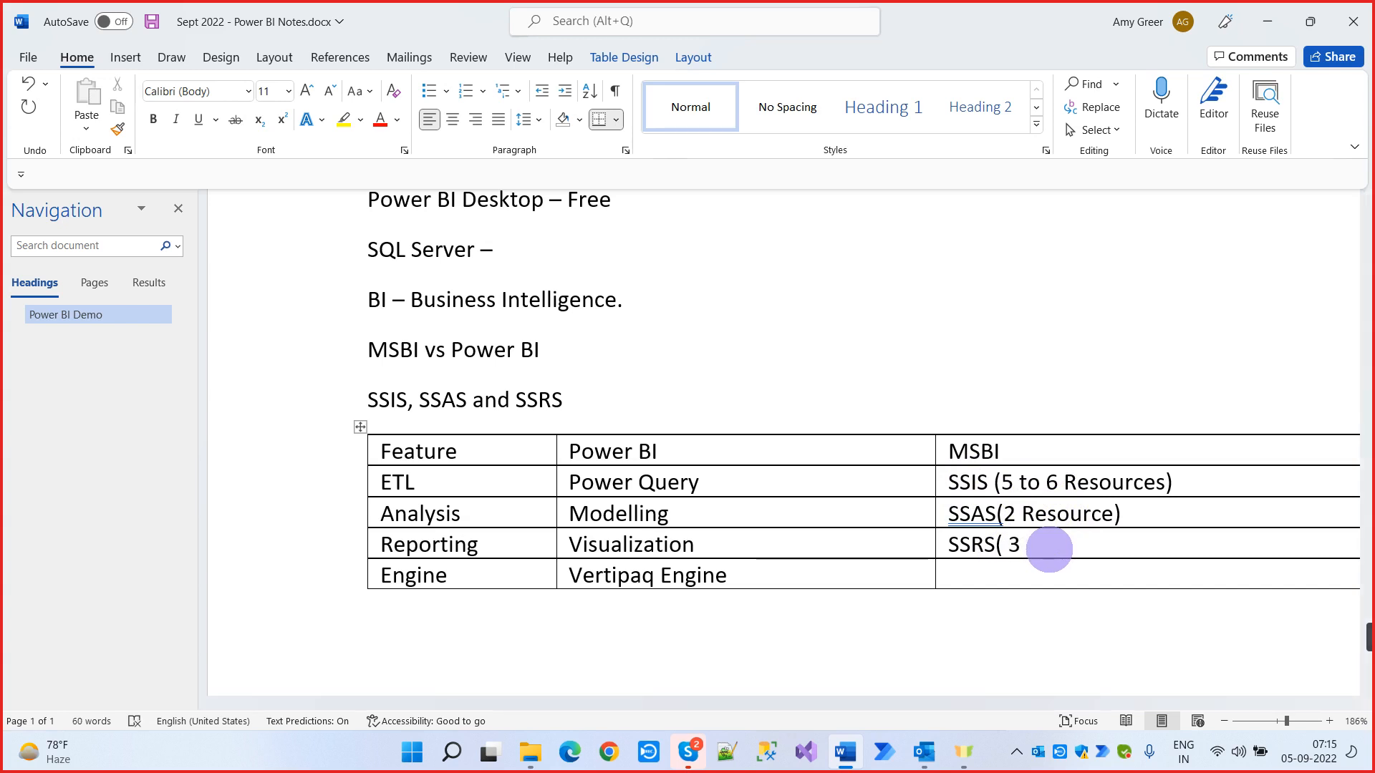
text(Resou)
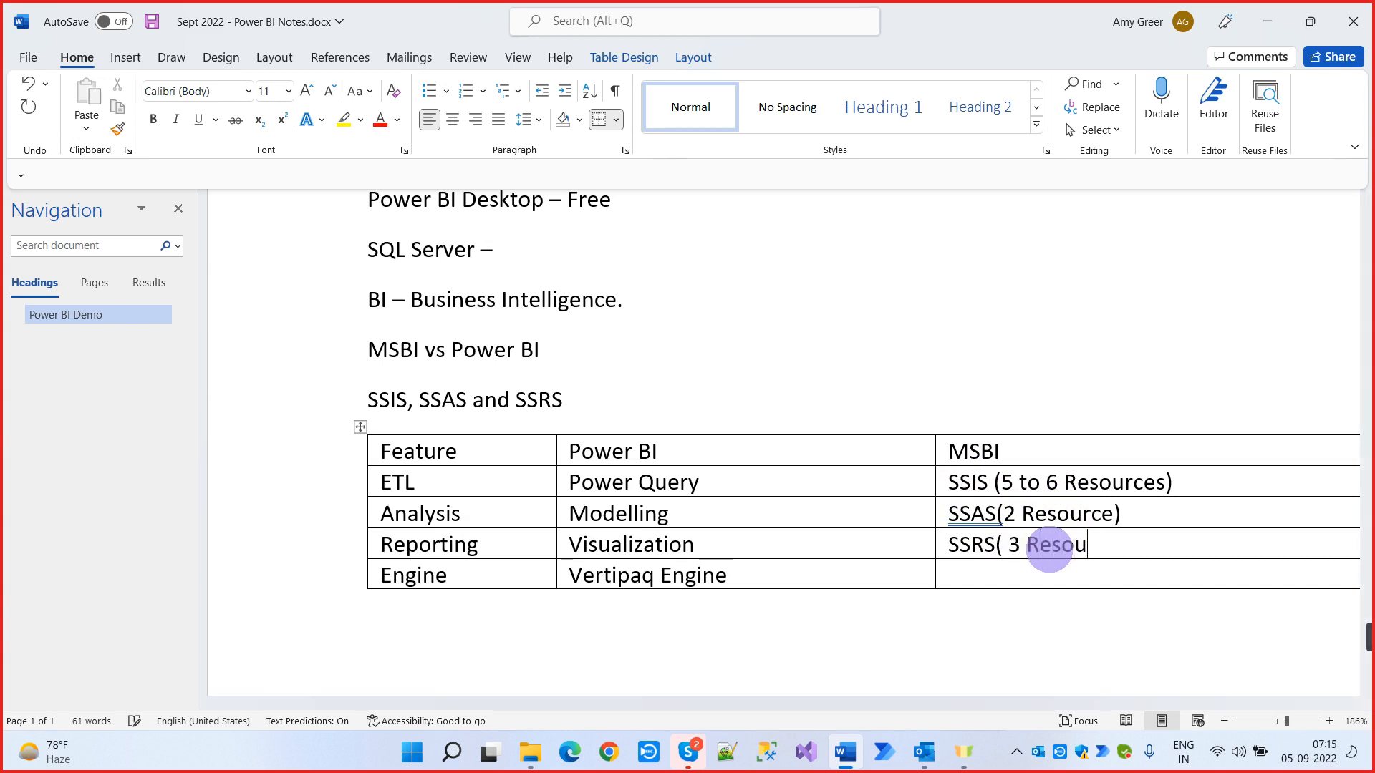
text(rce))
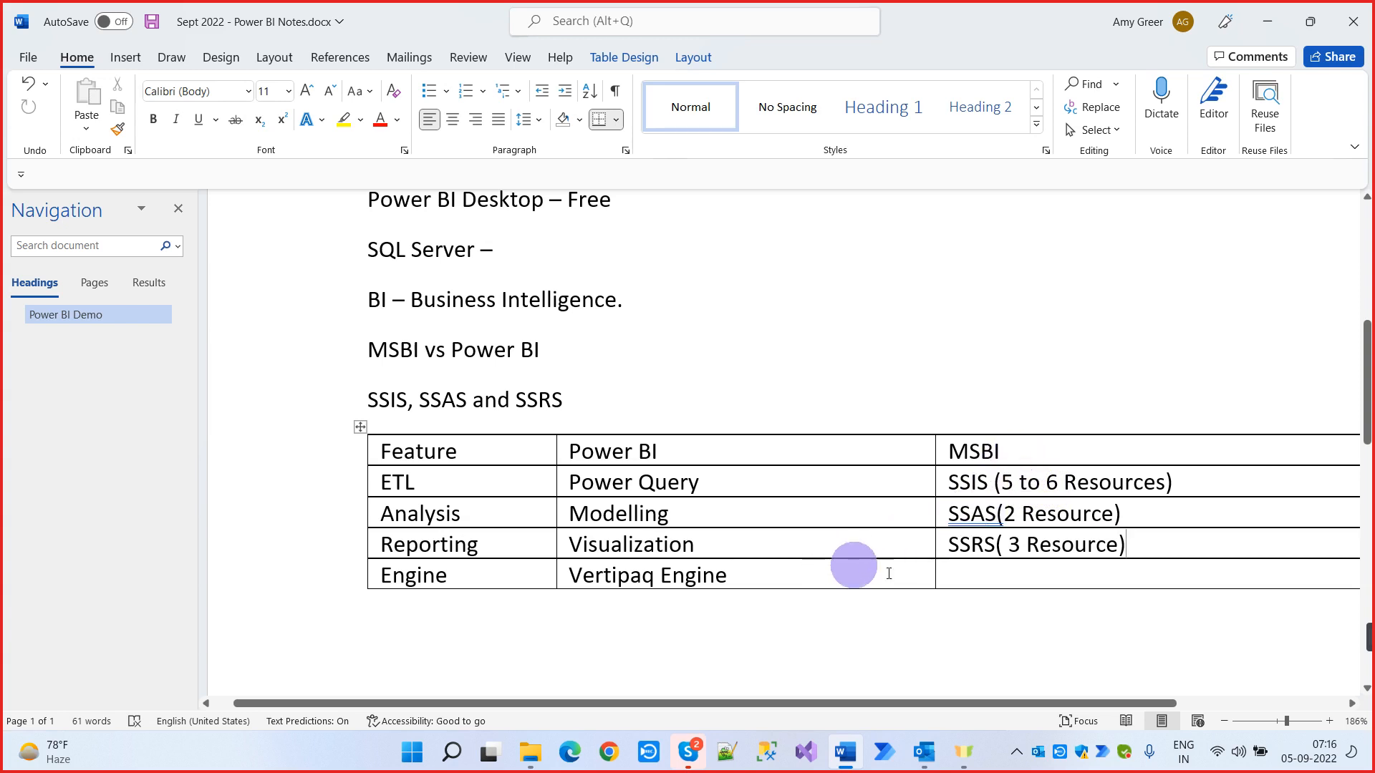
Enter "SQL Server" in the Engine row's MSBI cell and add an empty row below it
click(1009, 583)
text(S)
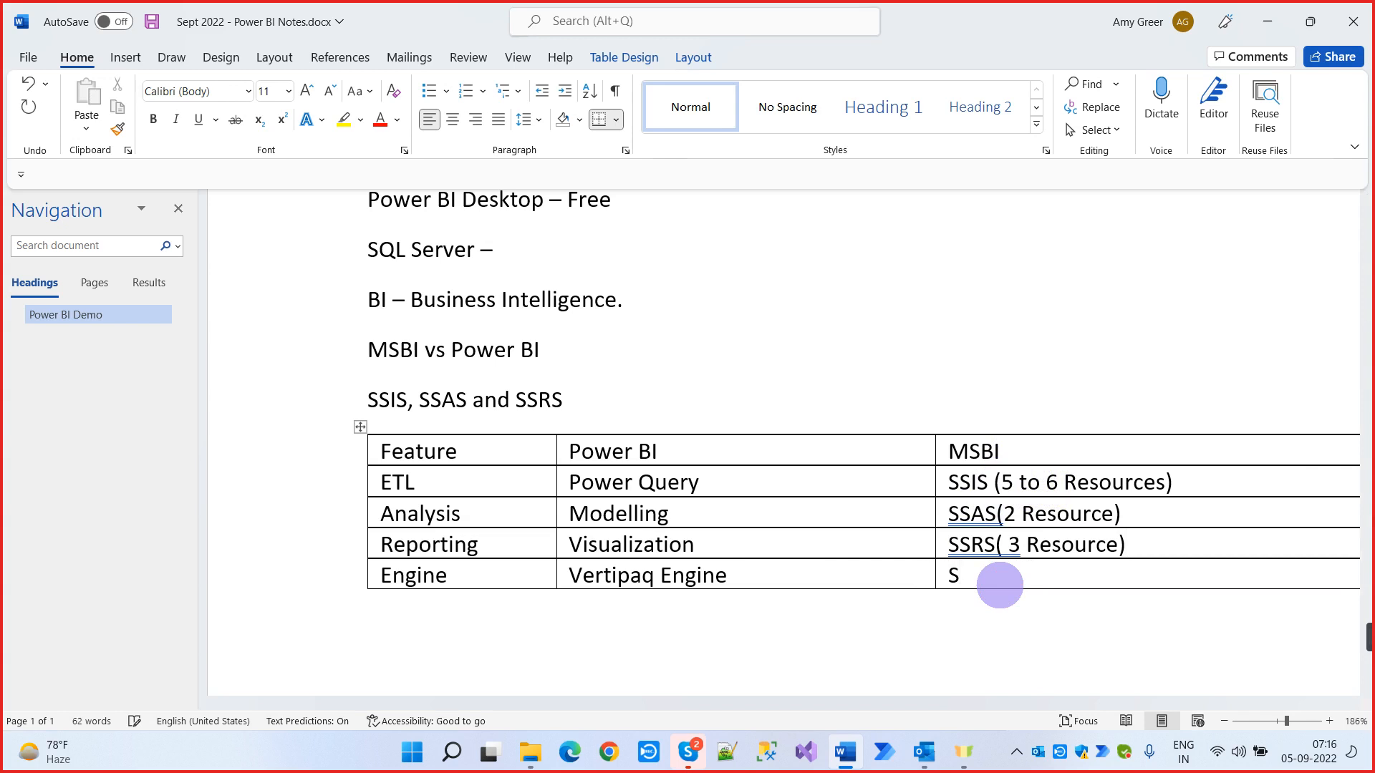
text(QL Server)
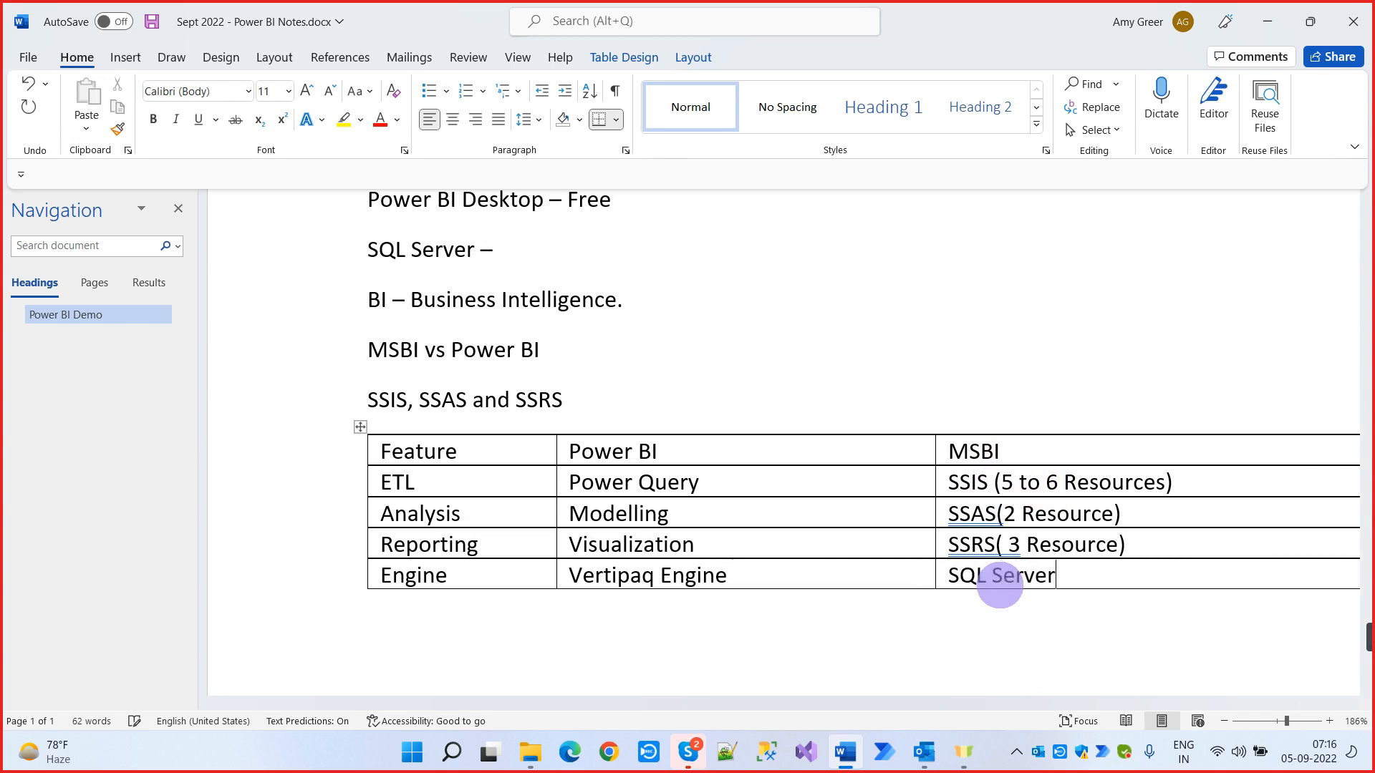
key(Tab)
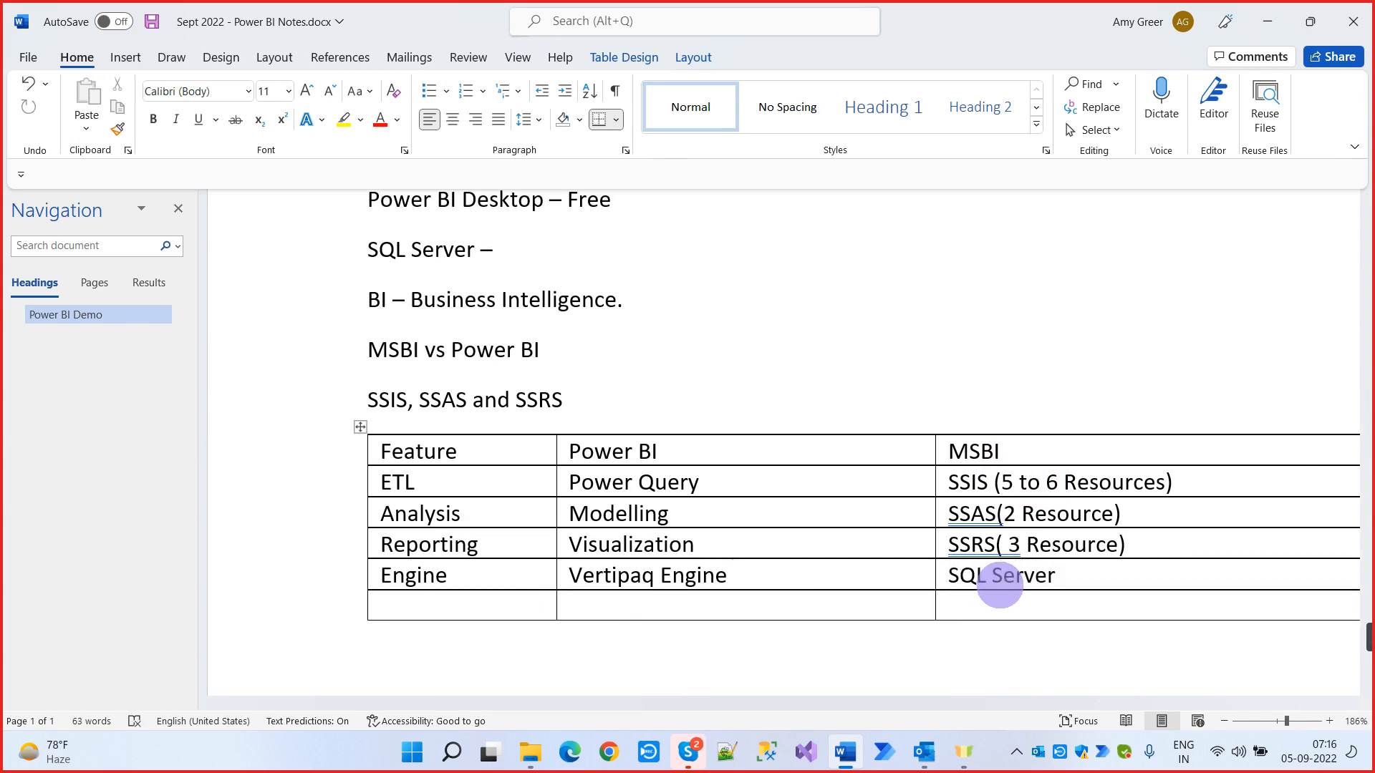
key(Tab)
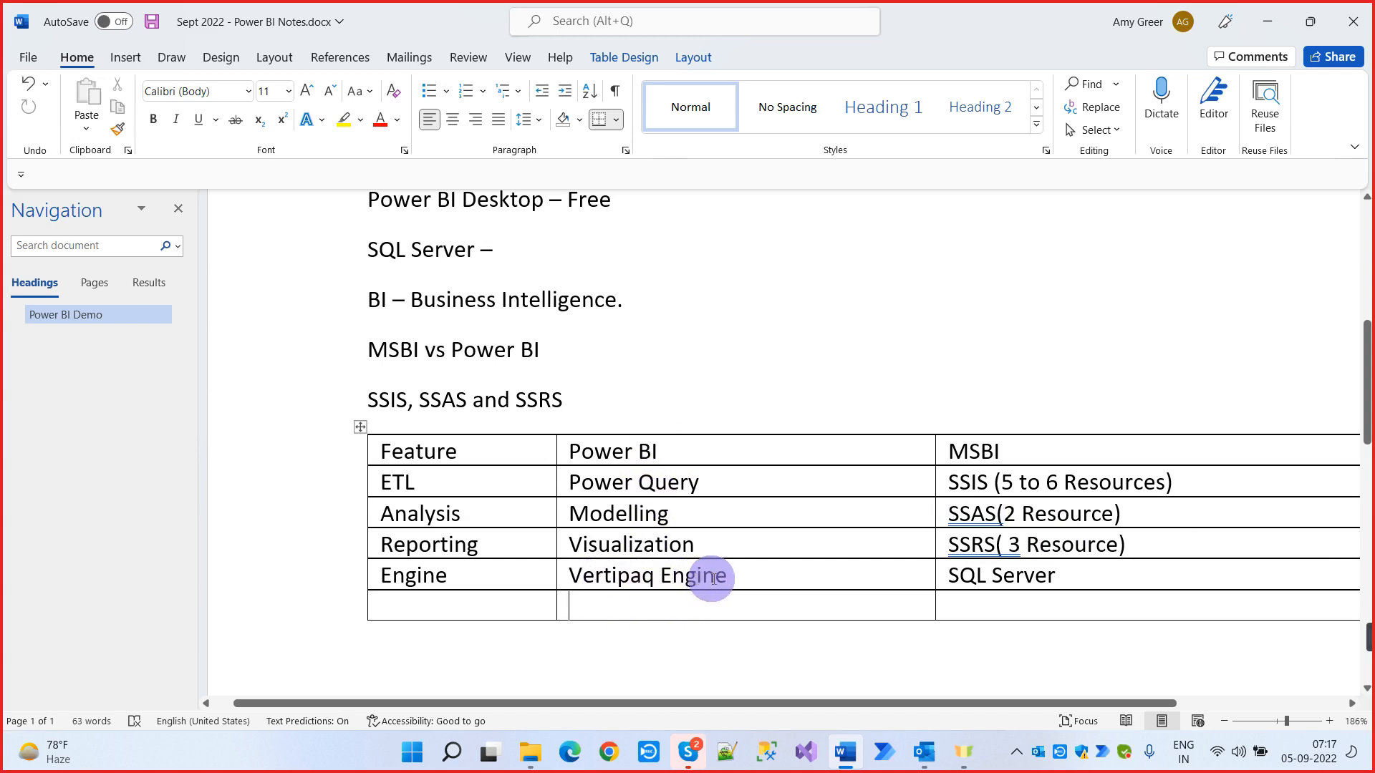
Append "x-velocity with clustered column store index" after "Vertipaq Engine" in the Engine row's Power BI cell
click(734, 577)
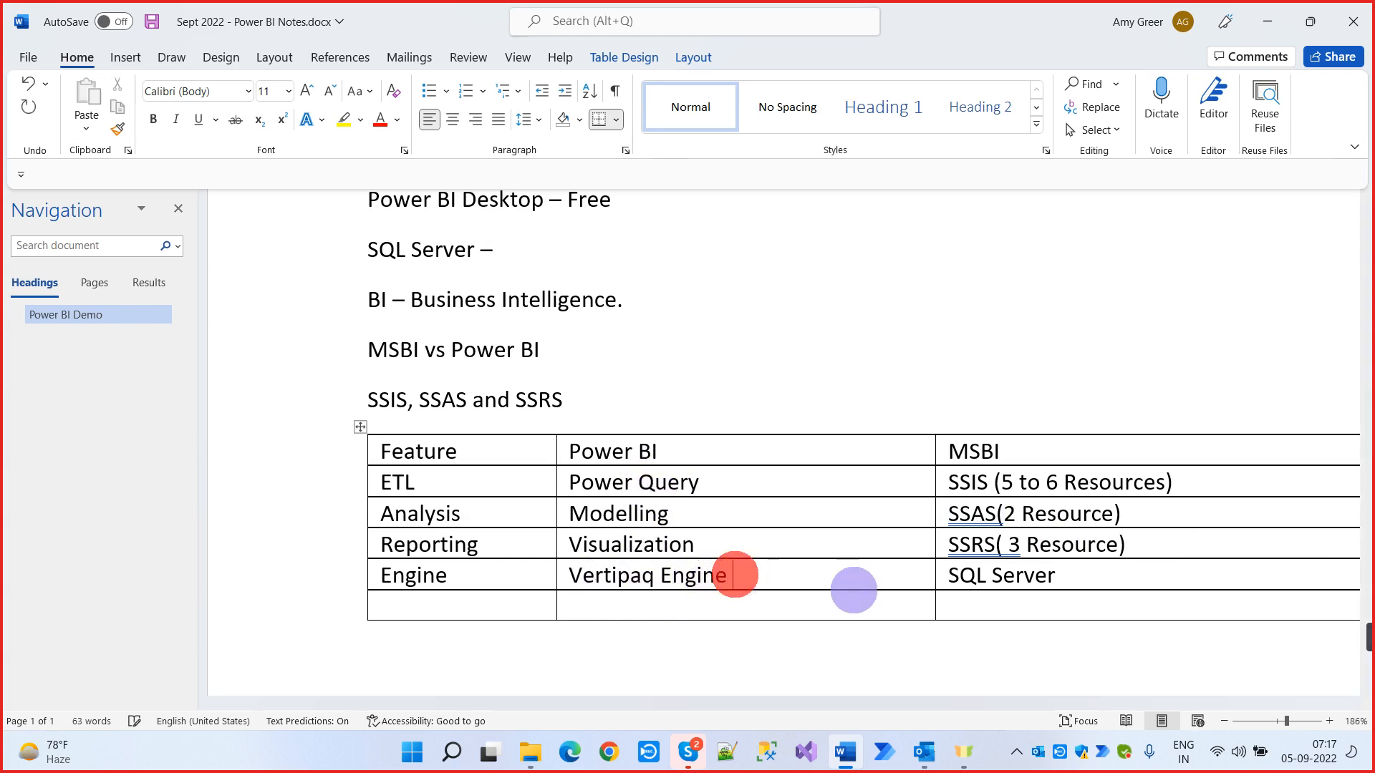
text(x-)
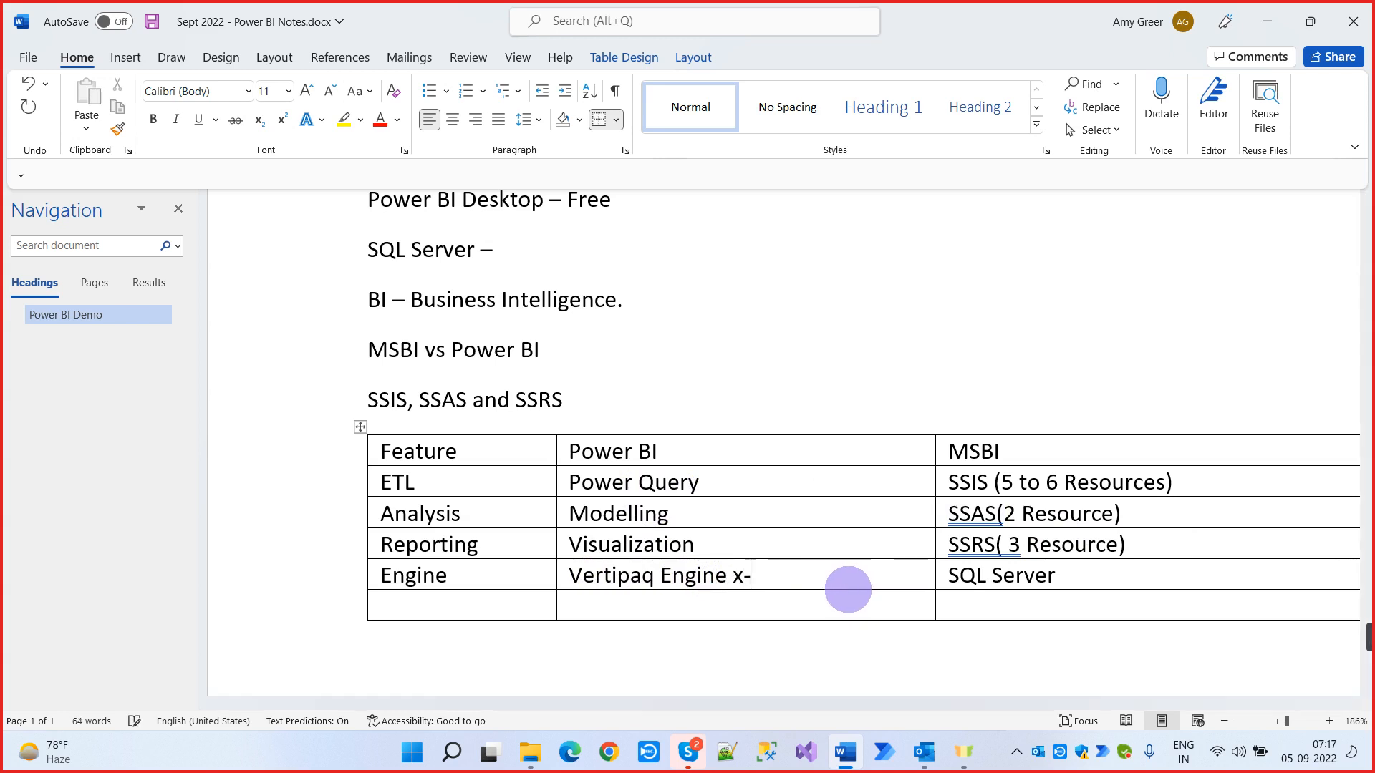
text(veloci)
text(ty)
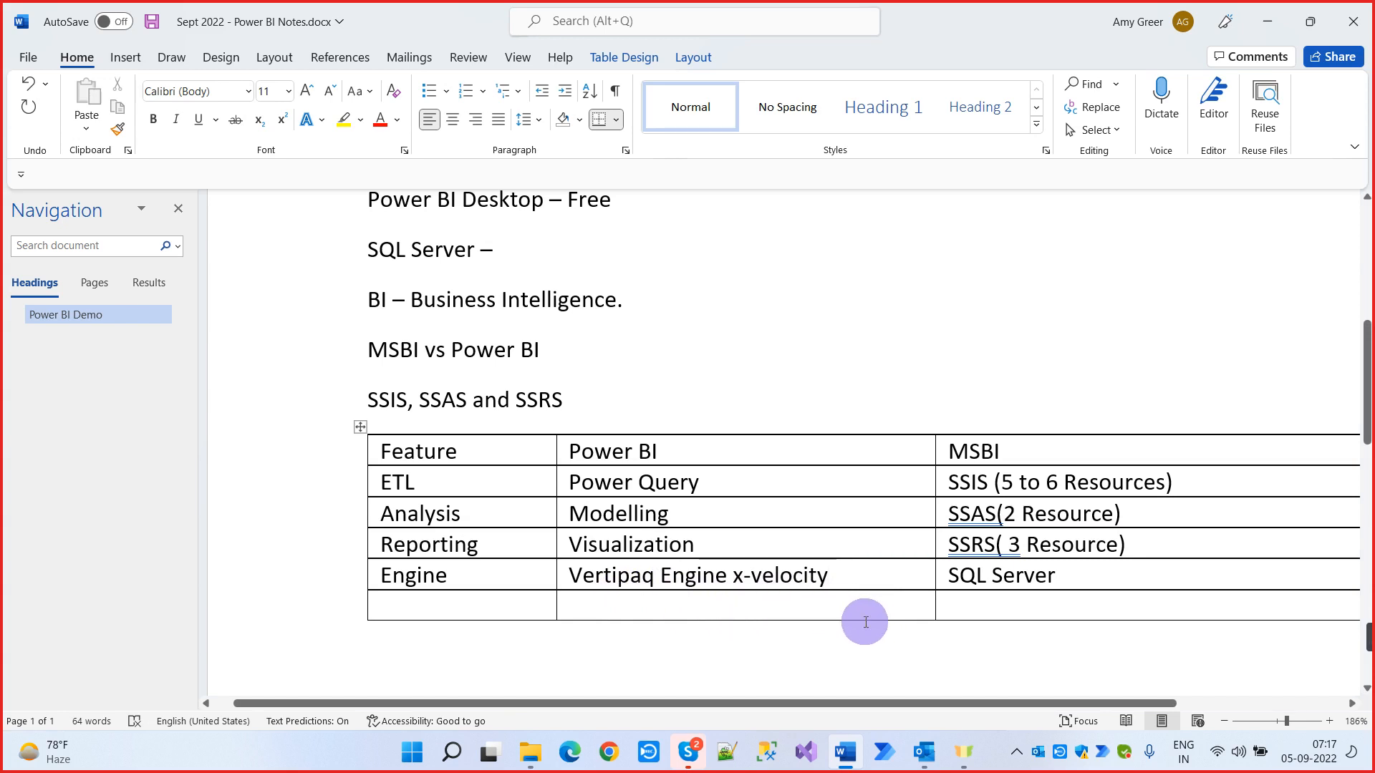
text(wih)
key(BackSpace)
text(t)
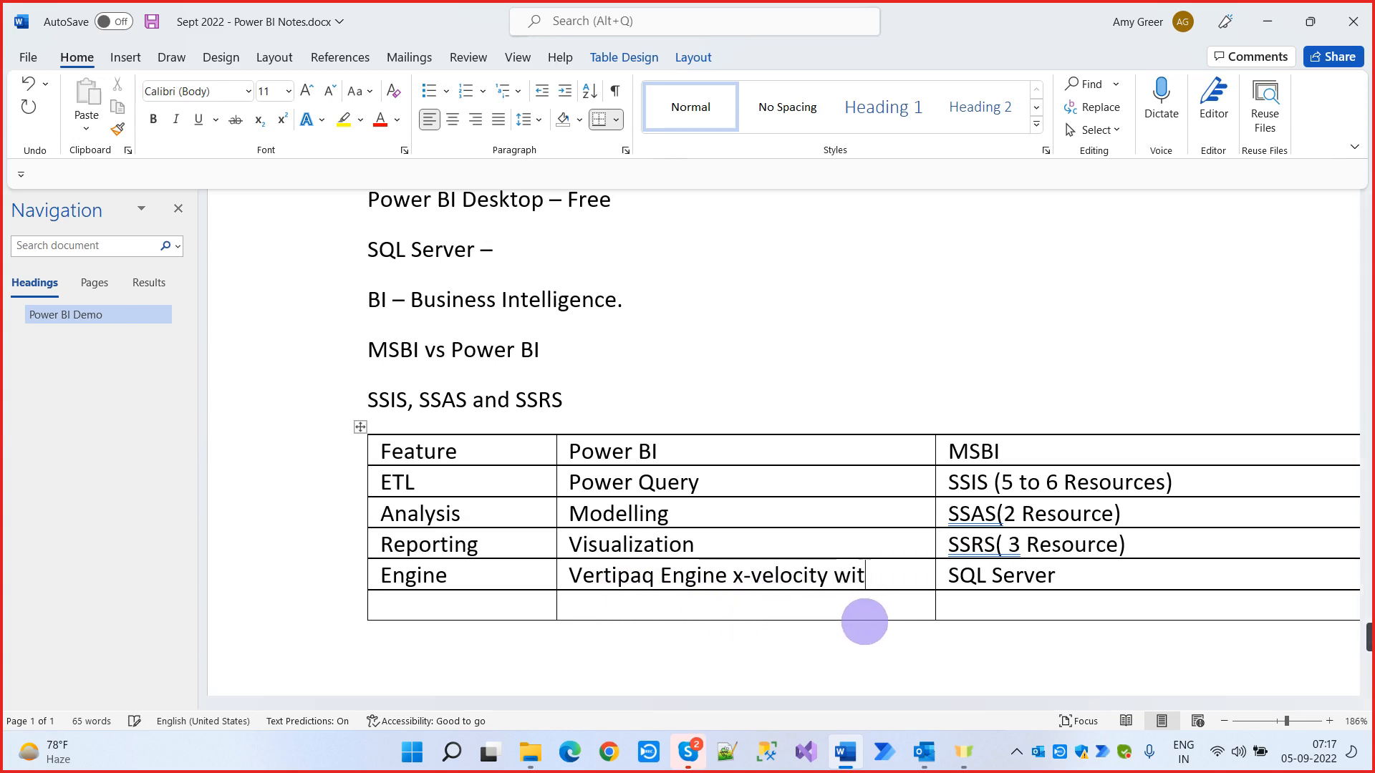
text(h clusted c)
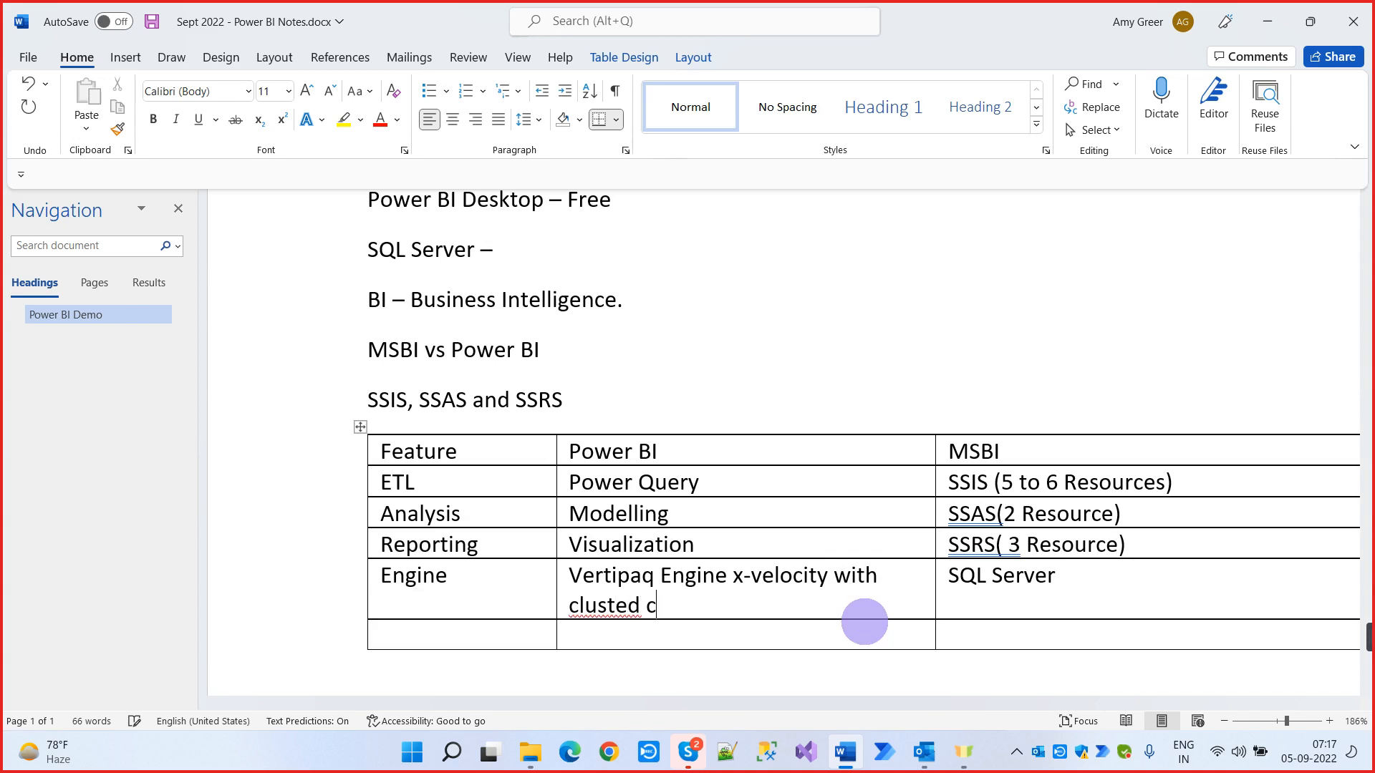
key(BackSpace)
key(BackSpace)
key(BackSpace)
text(red col)
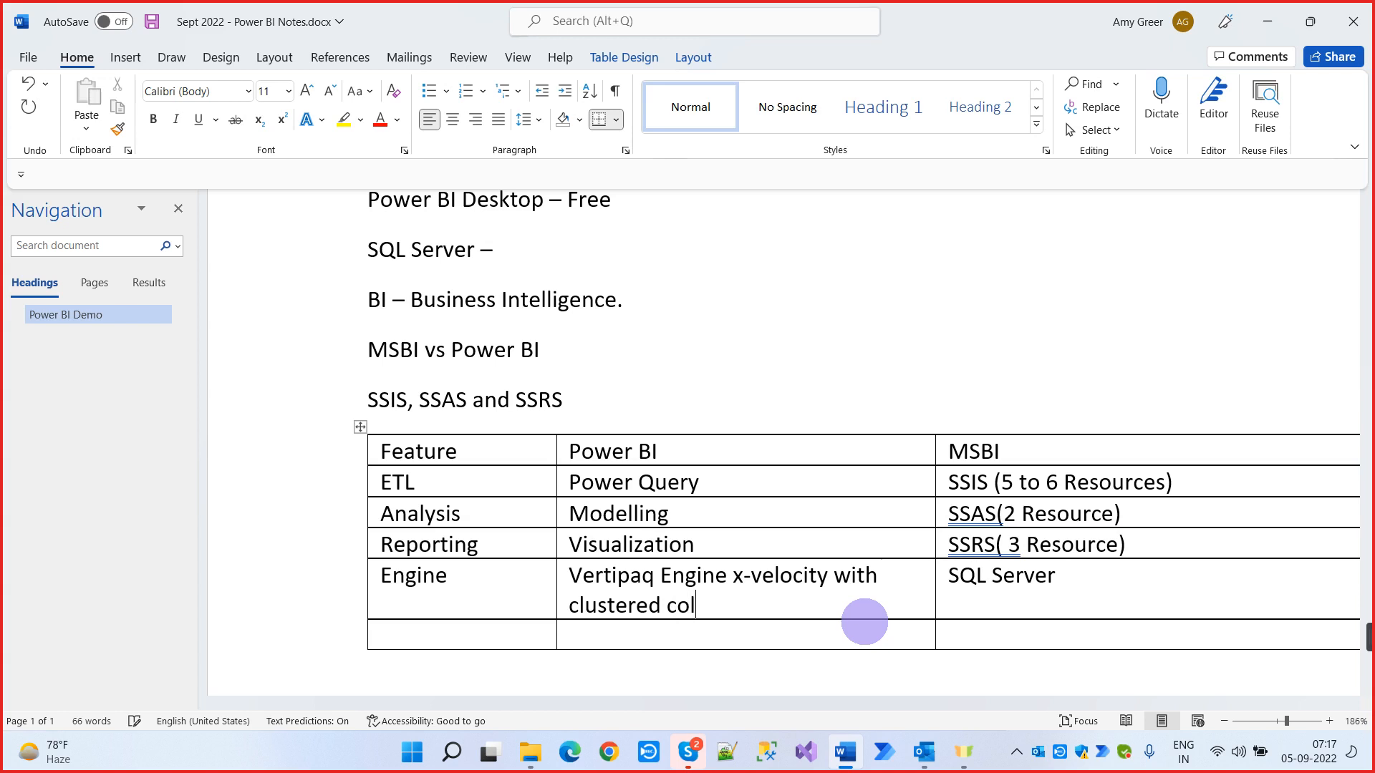
text(umn store index)
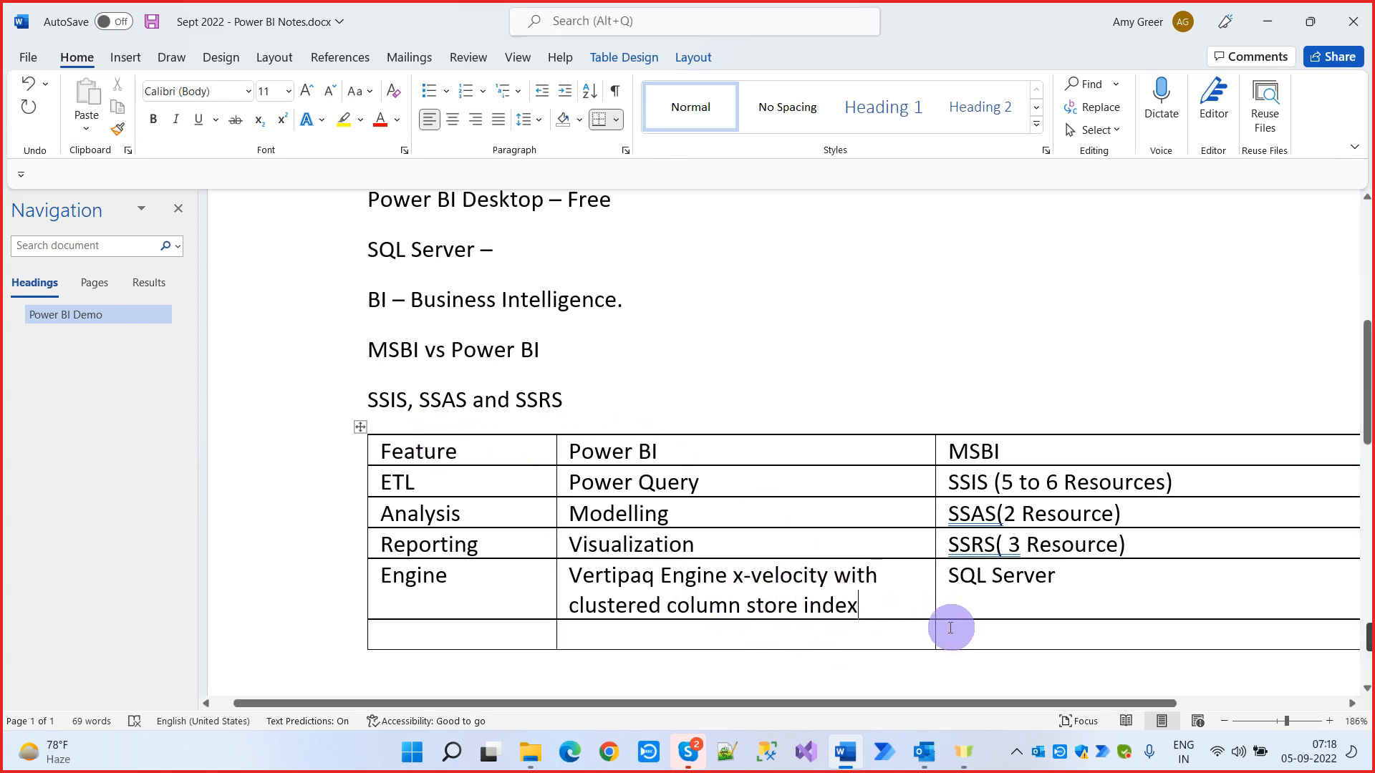
Apply strikethrough to the word "SSIS" in the line above the comparison table
scroll(945, 628, down, 1)
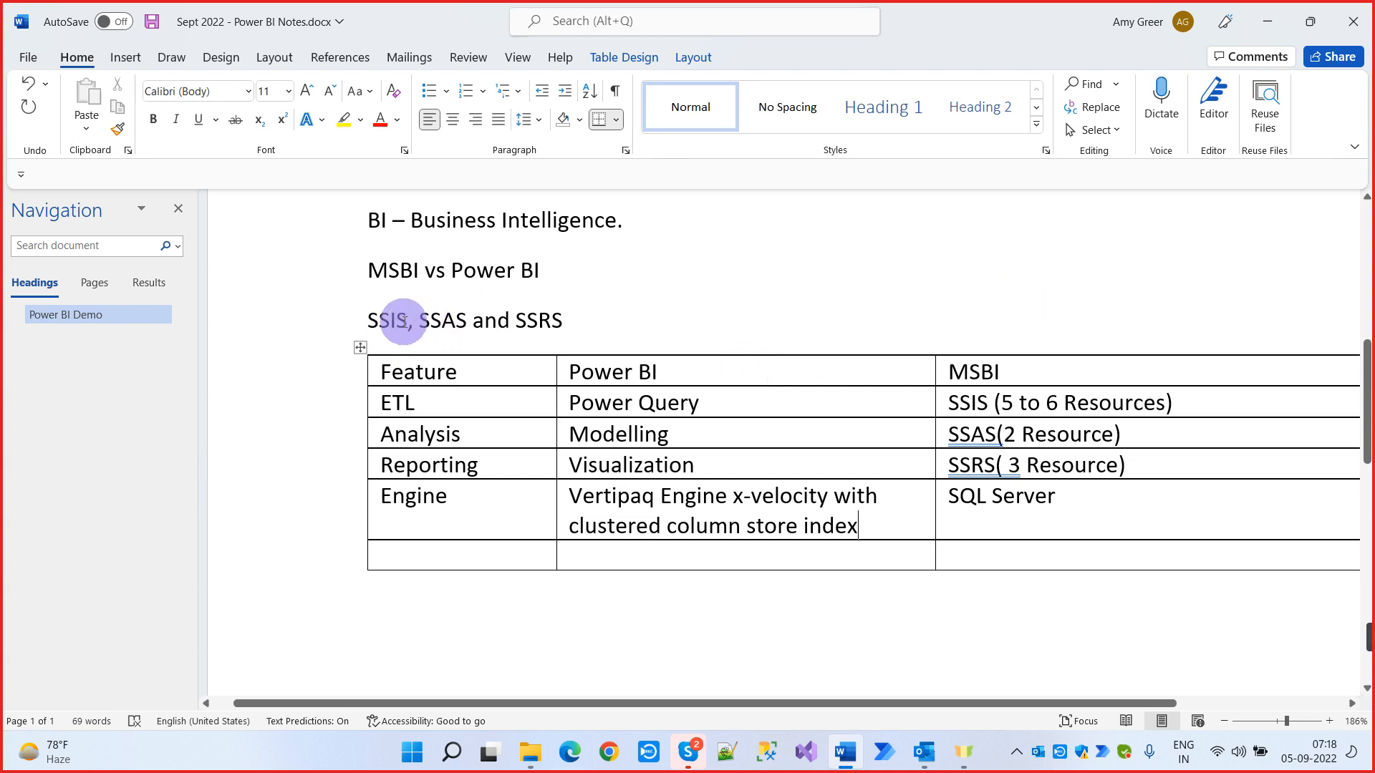
drag(393, 323, 367, 322)
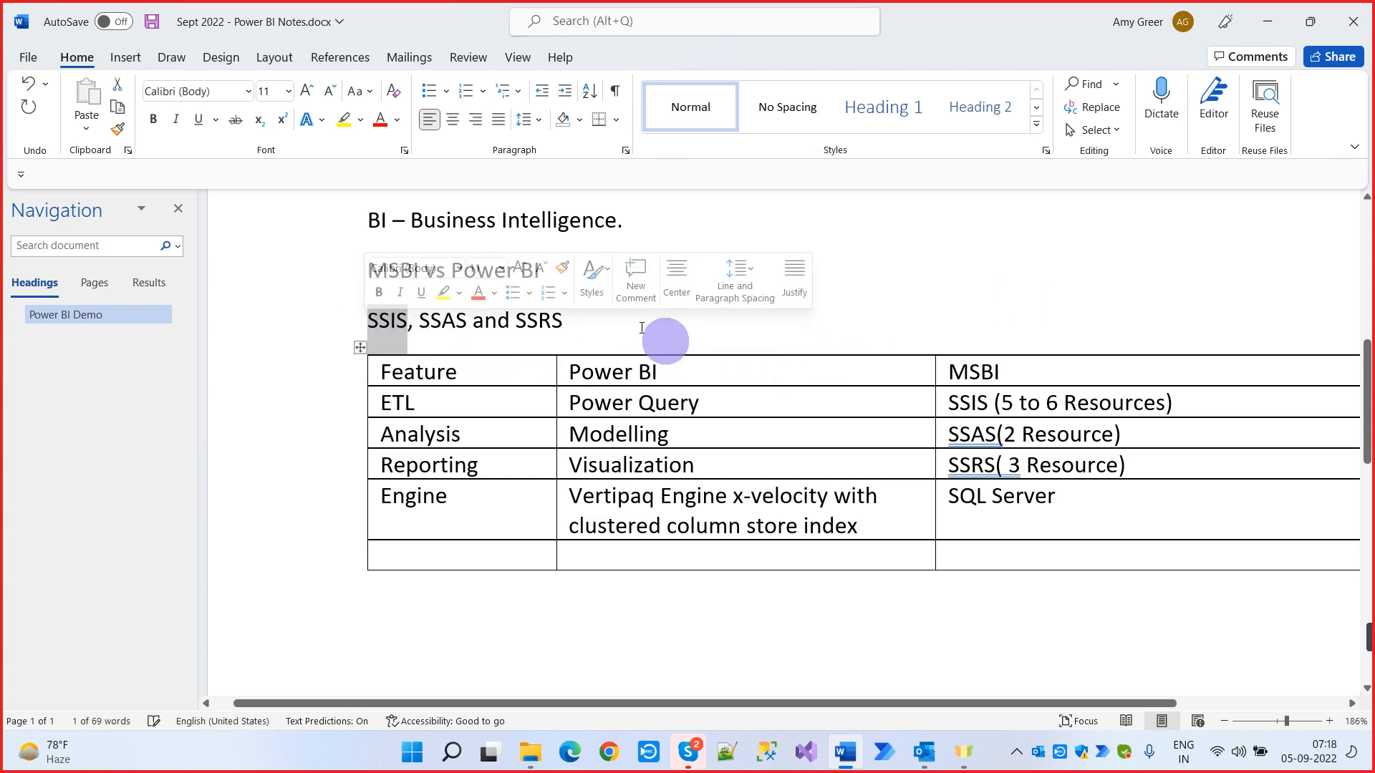
click(233, 131)
click(443, 321)
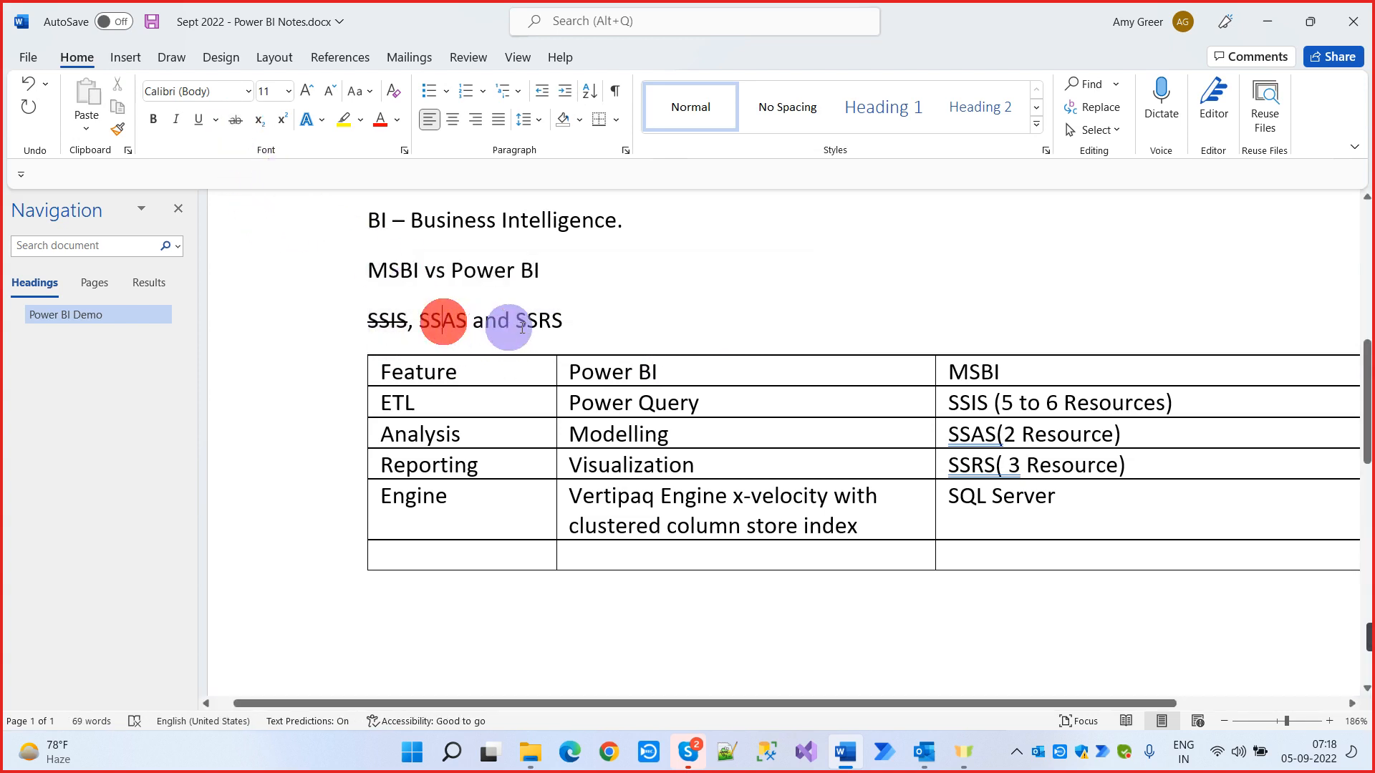
click(542, 324)
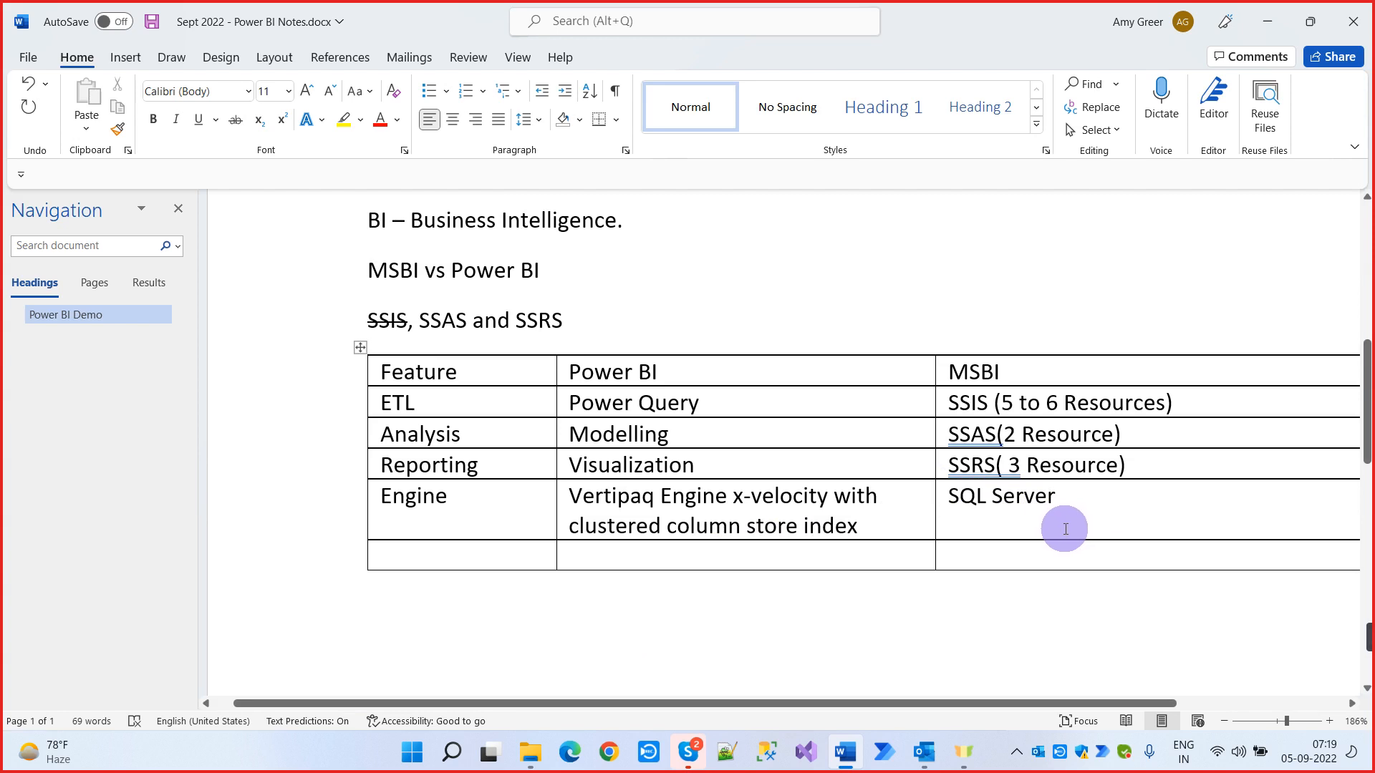
mouse_move(551, 349)
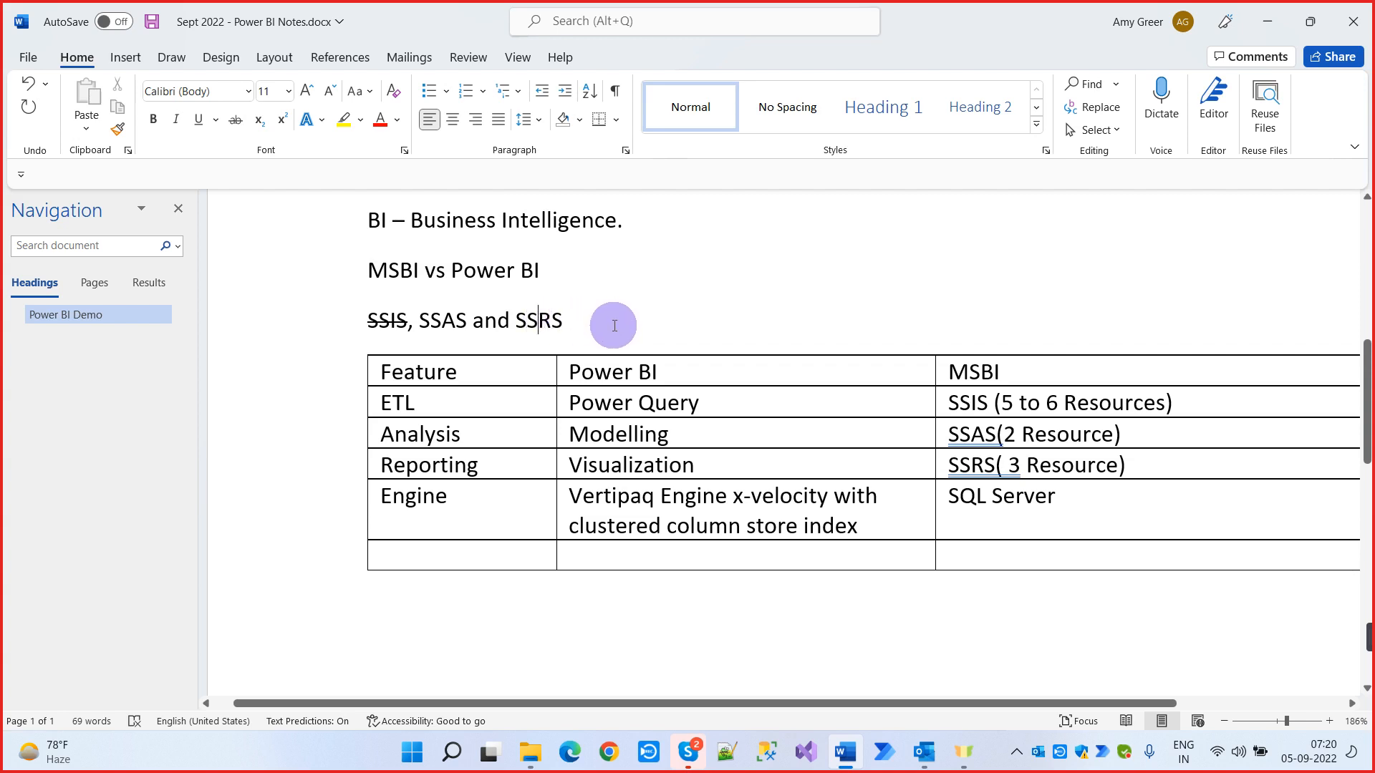
scroll(615, 337, down, 3)
scroll(615, 360, up, 3)
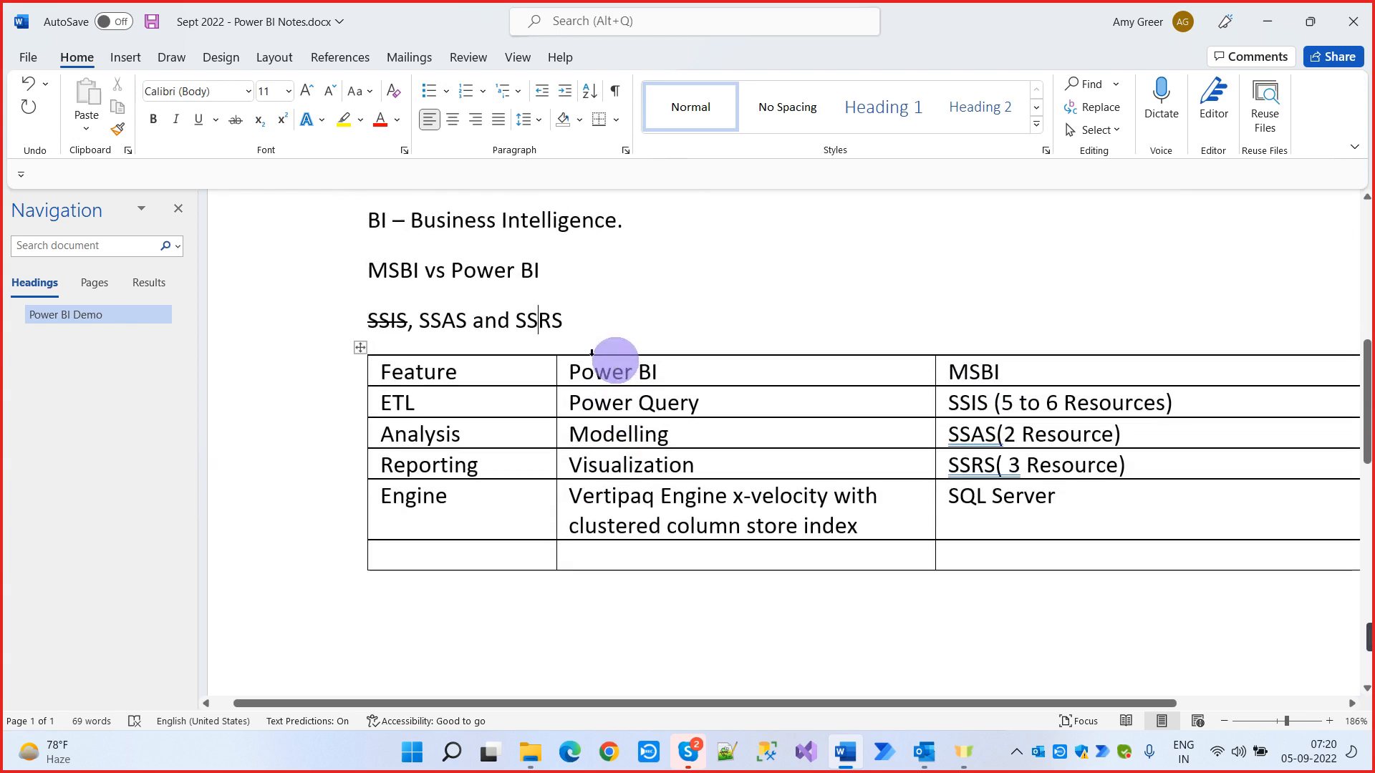
drag(417, 321, 590, 322)
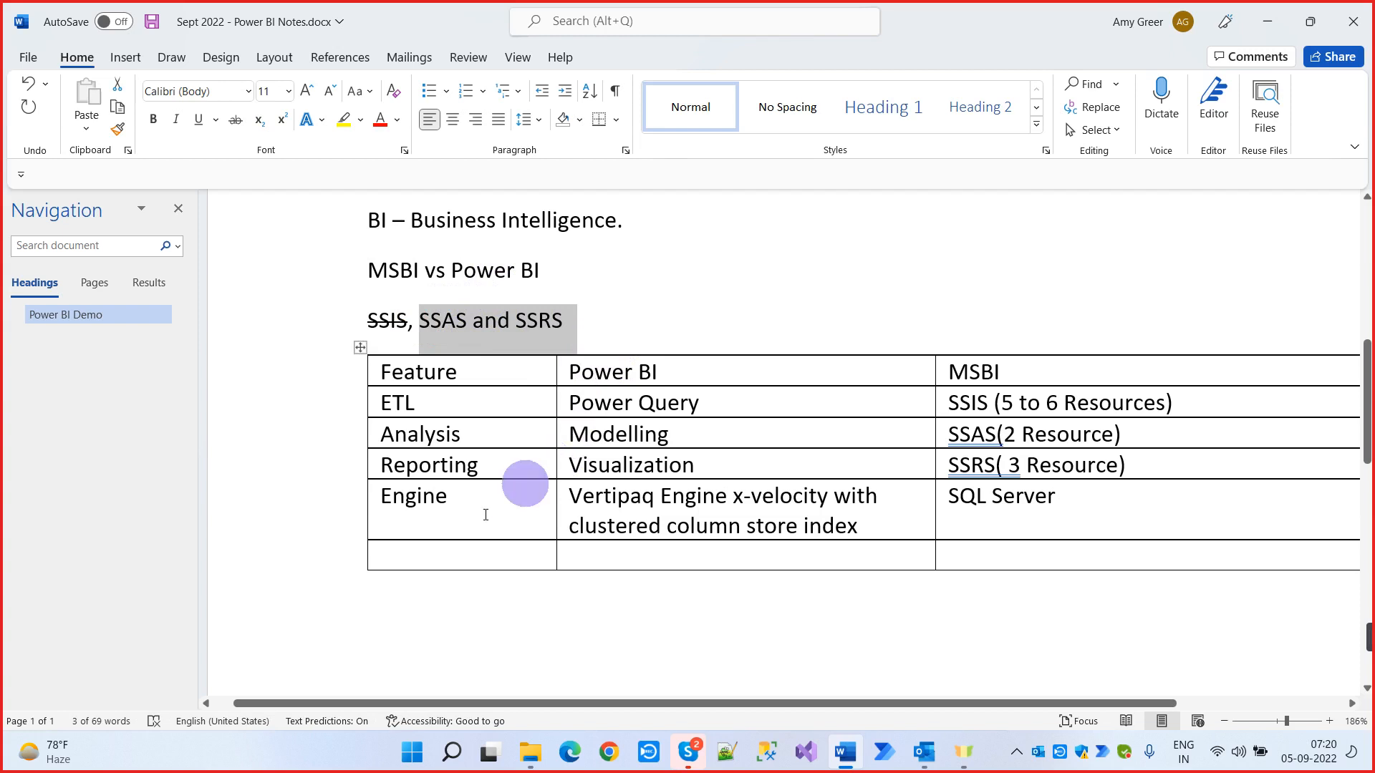
Write "Azure DevOps" on the empty line below the comparison table
click(399, 595)
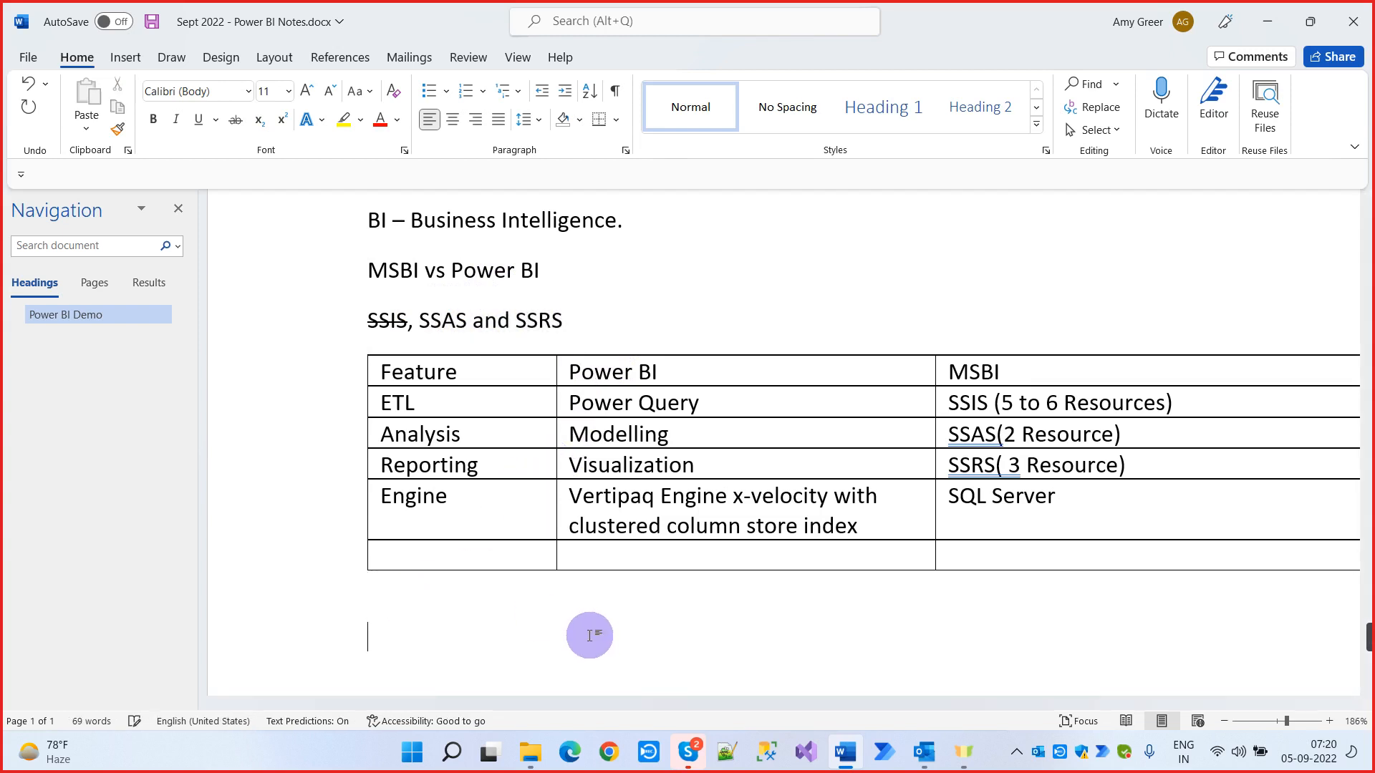
text(Azure DevOPs)
key(BackSpace)
key(BackSpace)
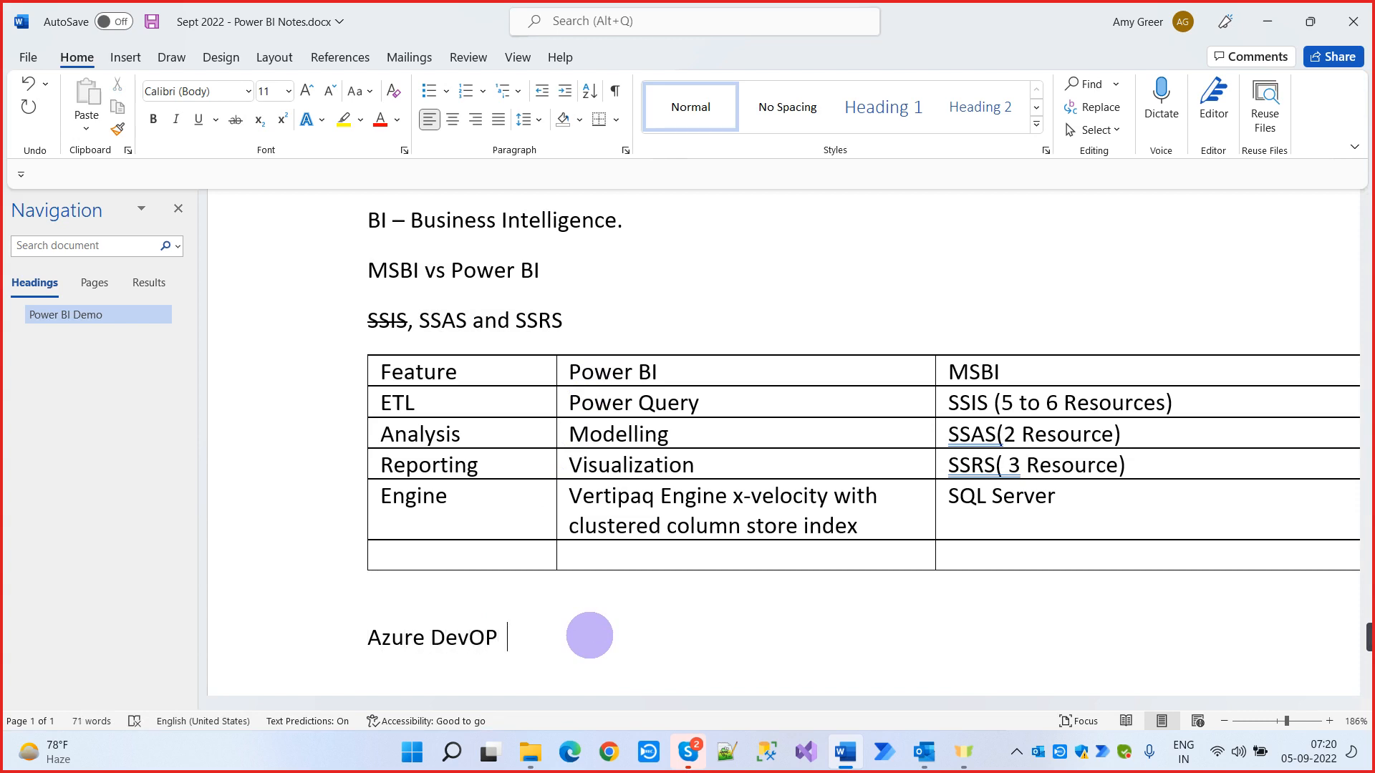
text(ps)
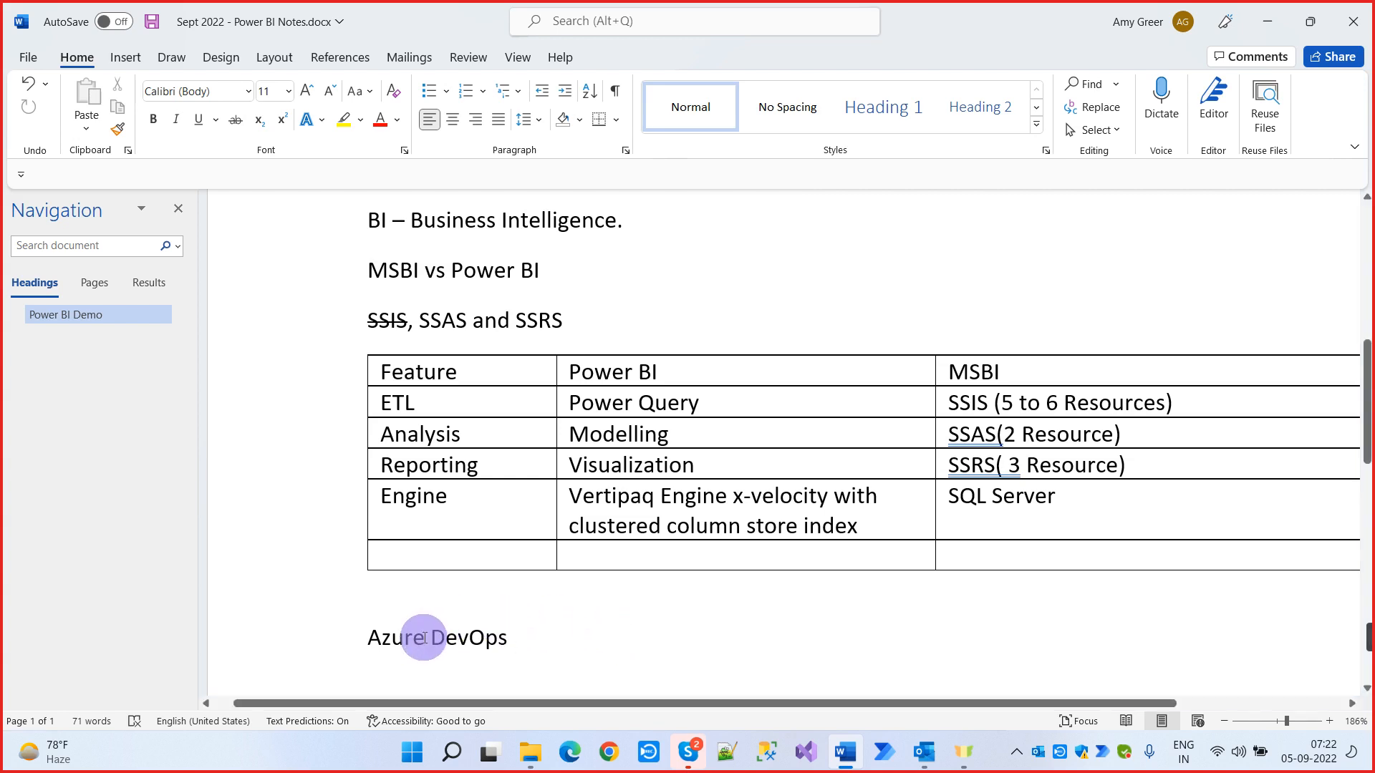
Append "and Power BI Report Builder" to the "MSBI vs Power BI" line above the comparison table
click(563, 318)
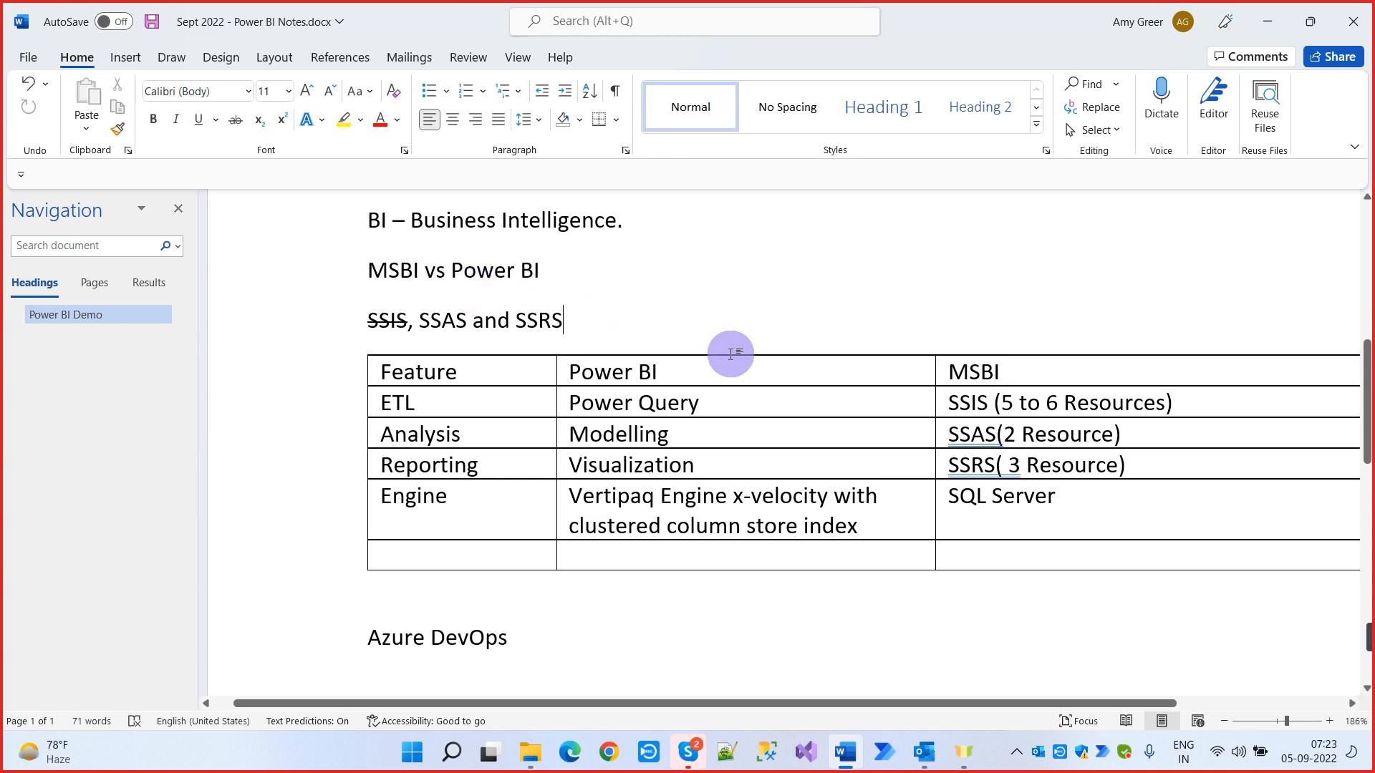
click(564, 273)
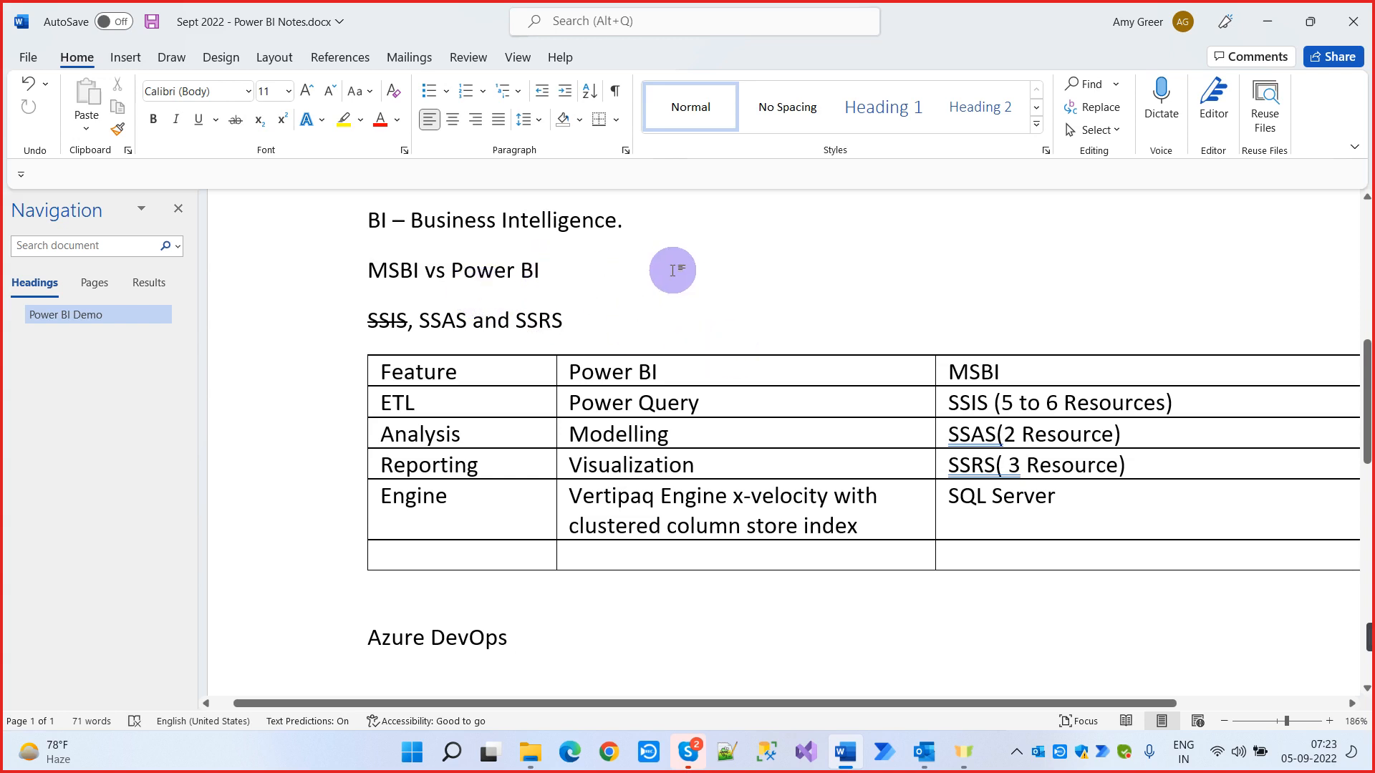
text(and P)
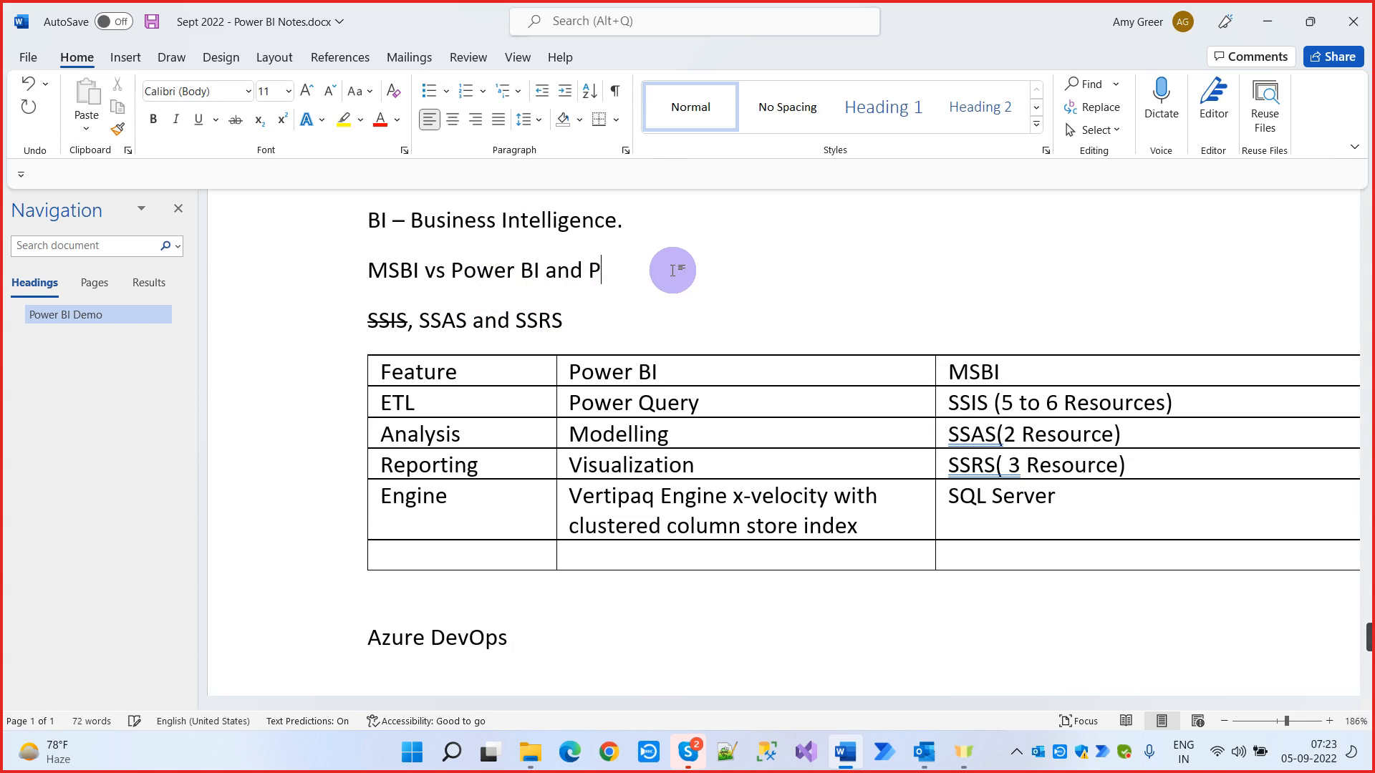
text(ower BI Rep)
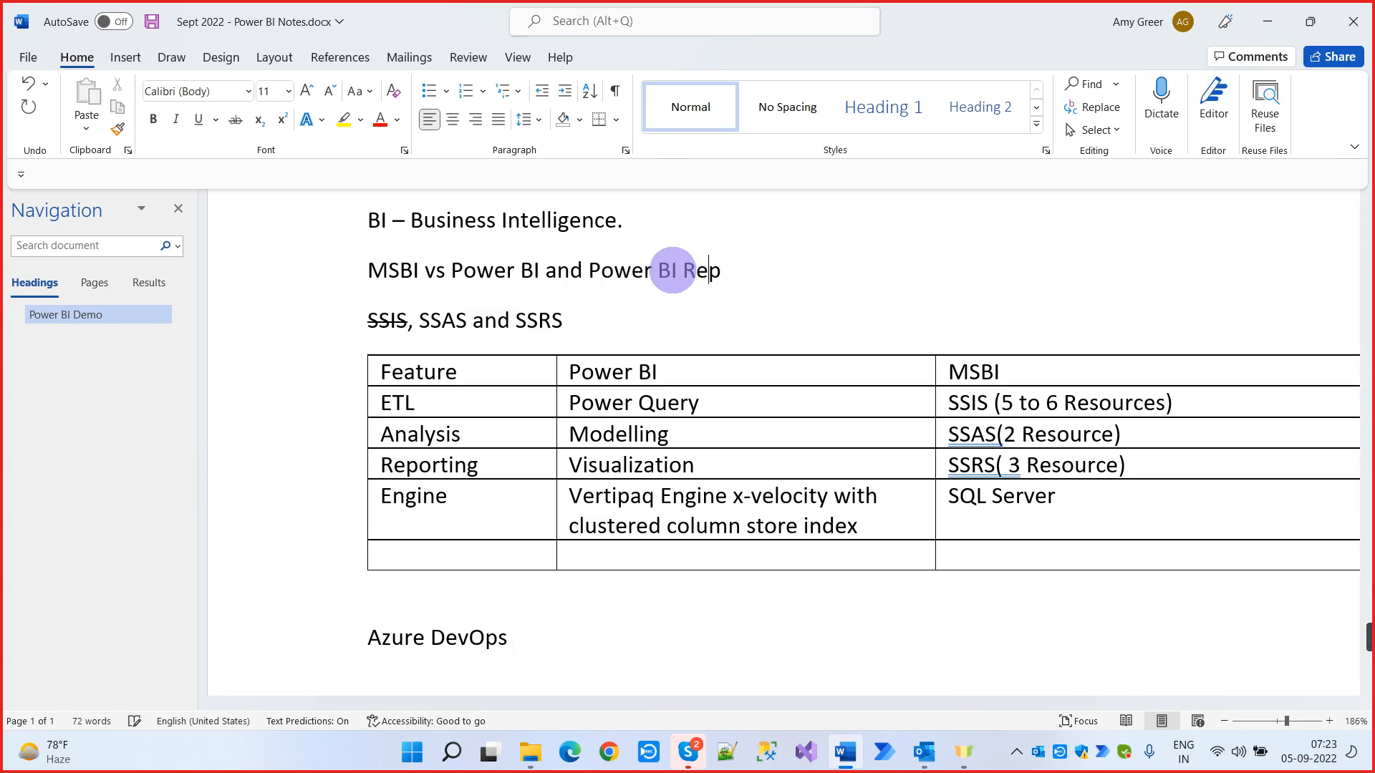
text(ort Builder)
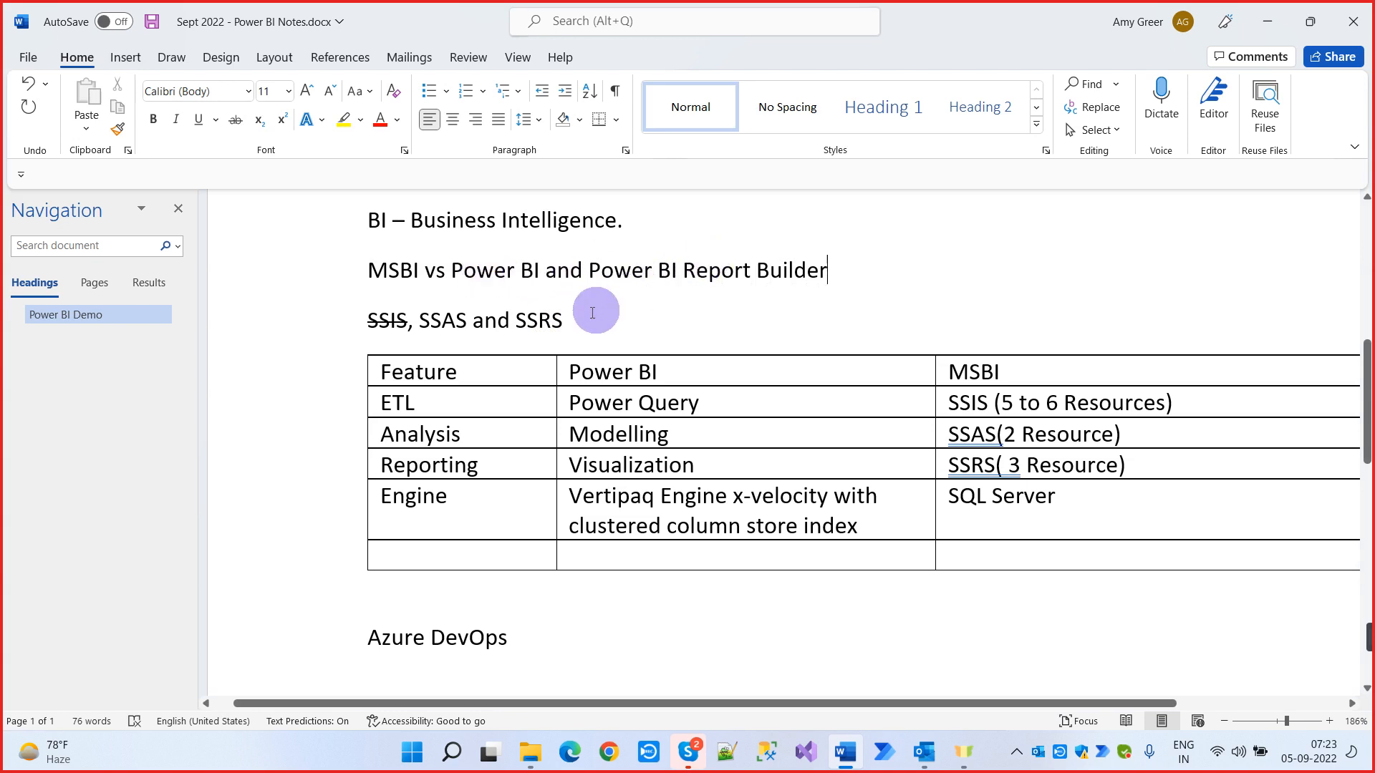
Add a new line reading "30 days" below the "Azure DevOps" line
scroll(651, 322, up, 3)
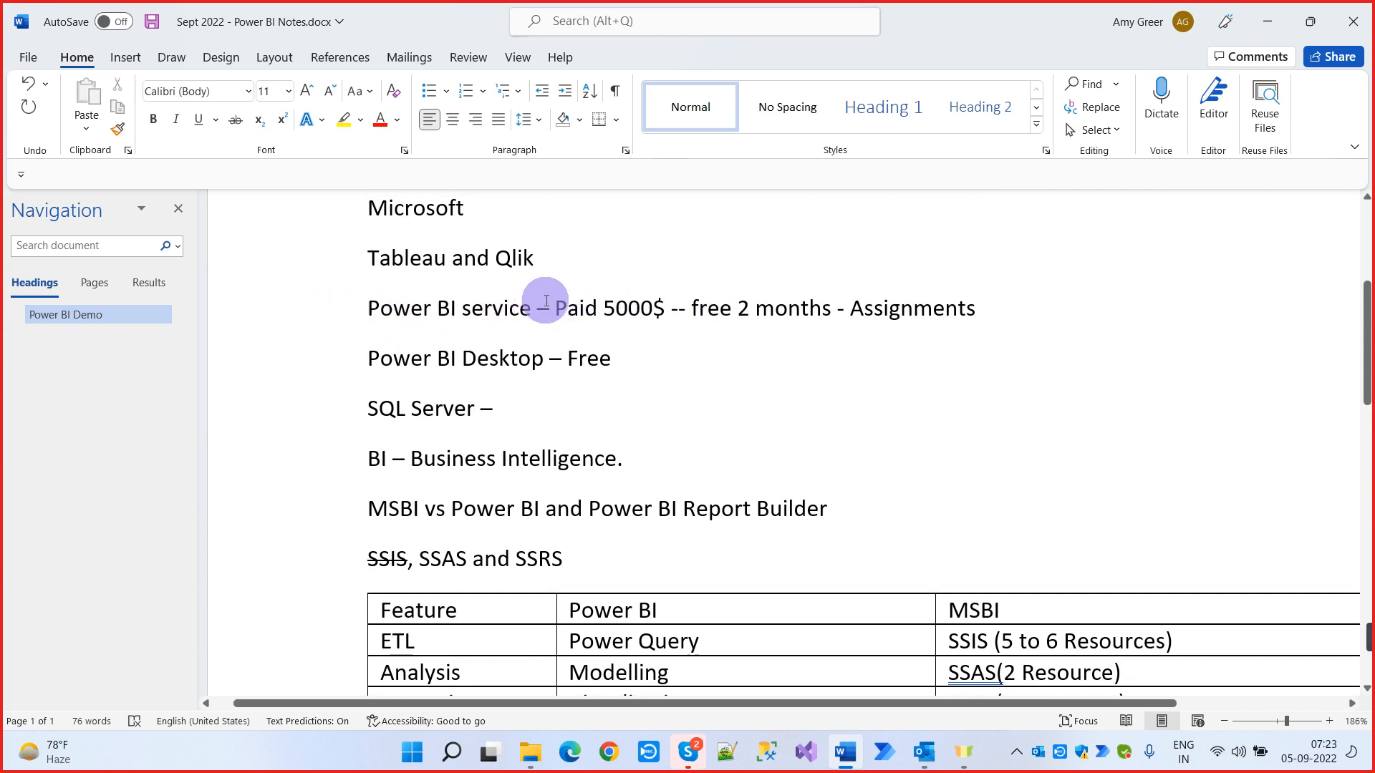
scroll(547, 302, down, 3)
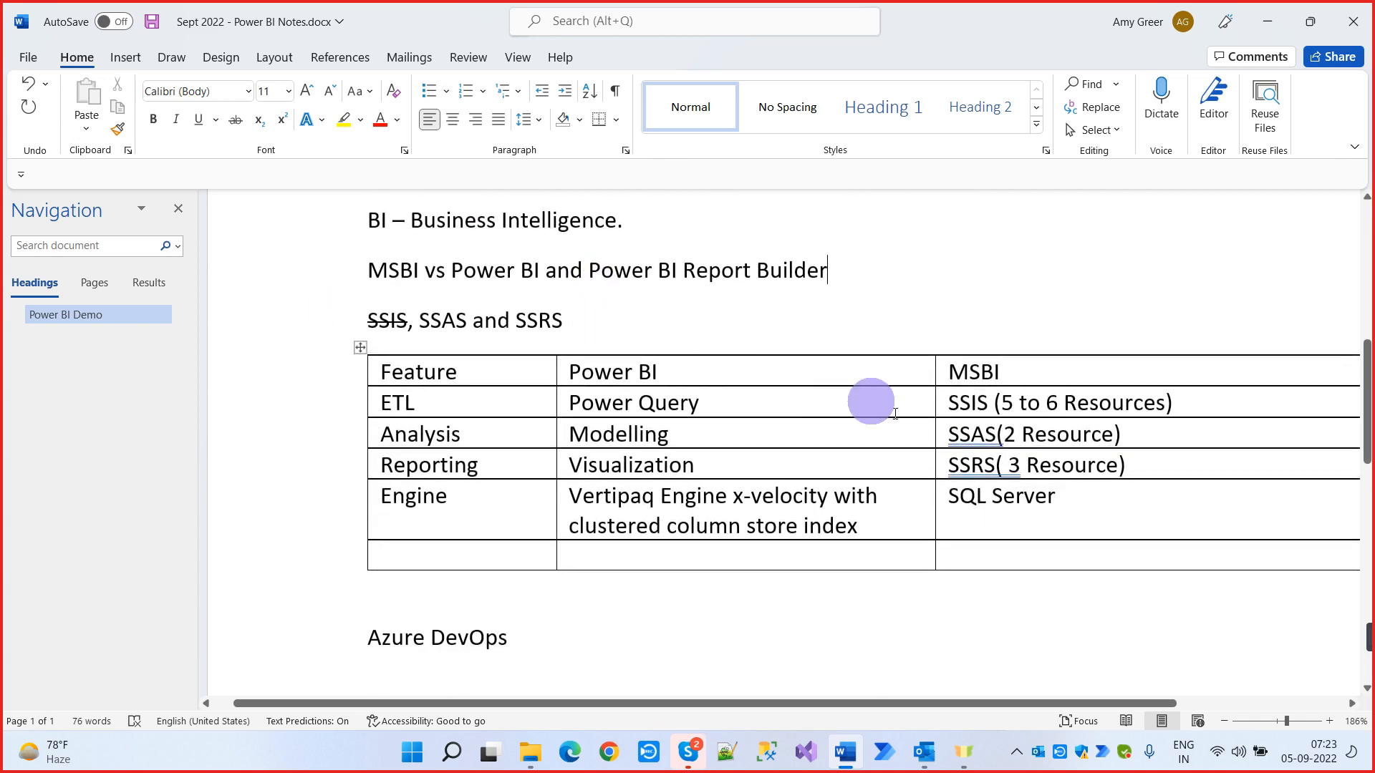
scroll(907, 510, down, 3)
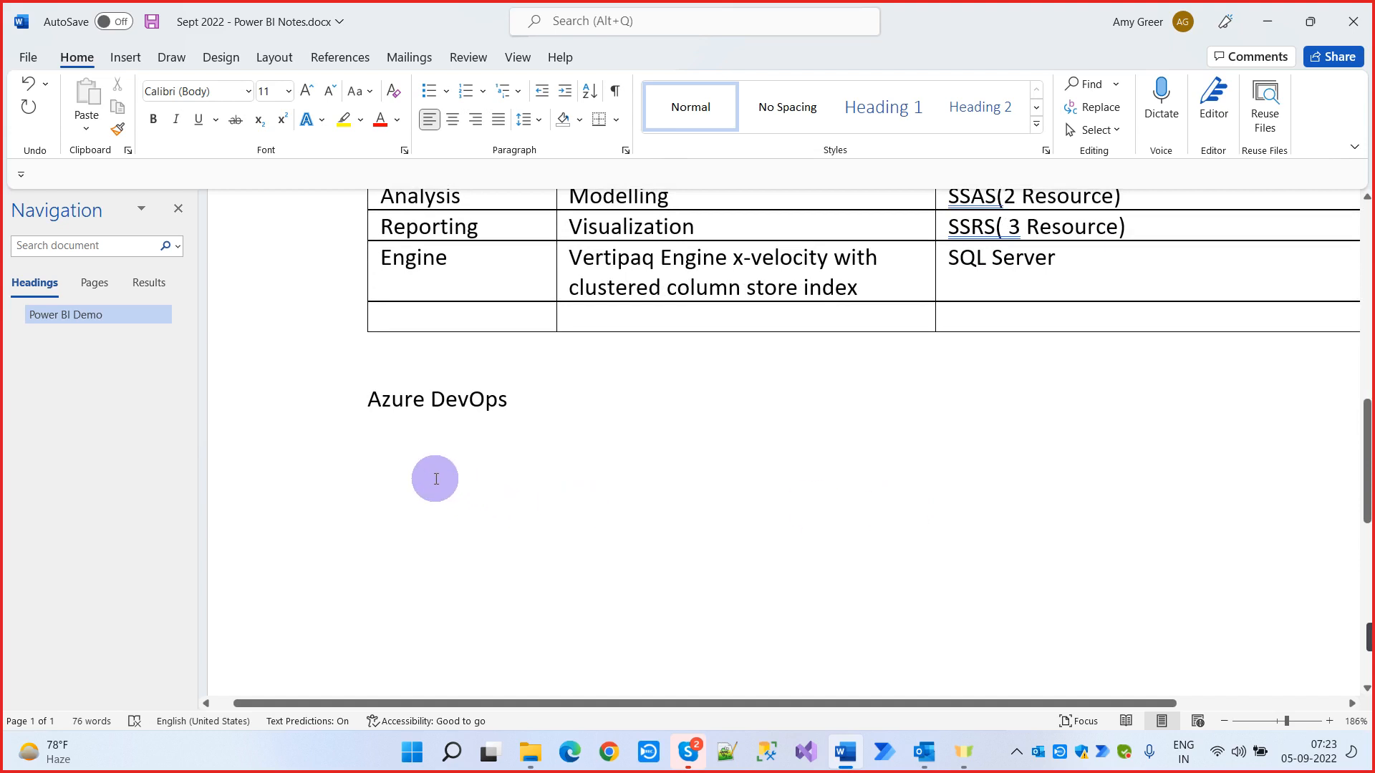
click(542, 410)
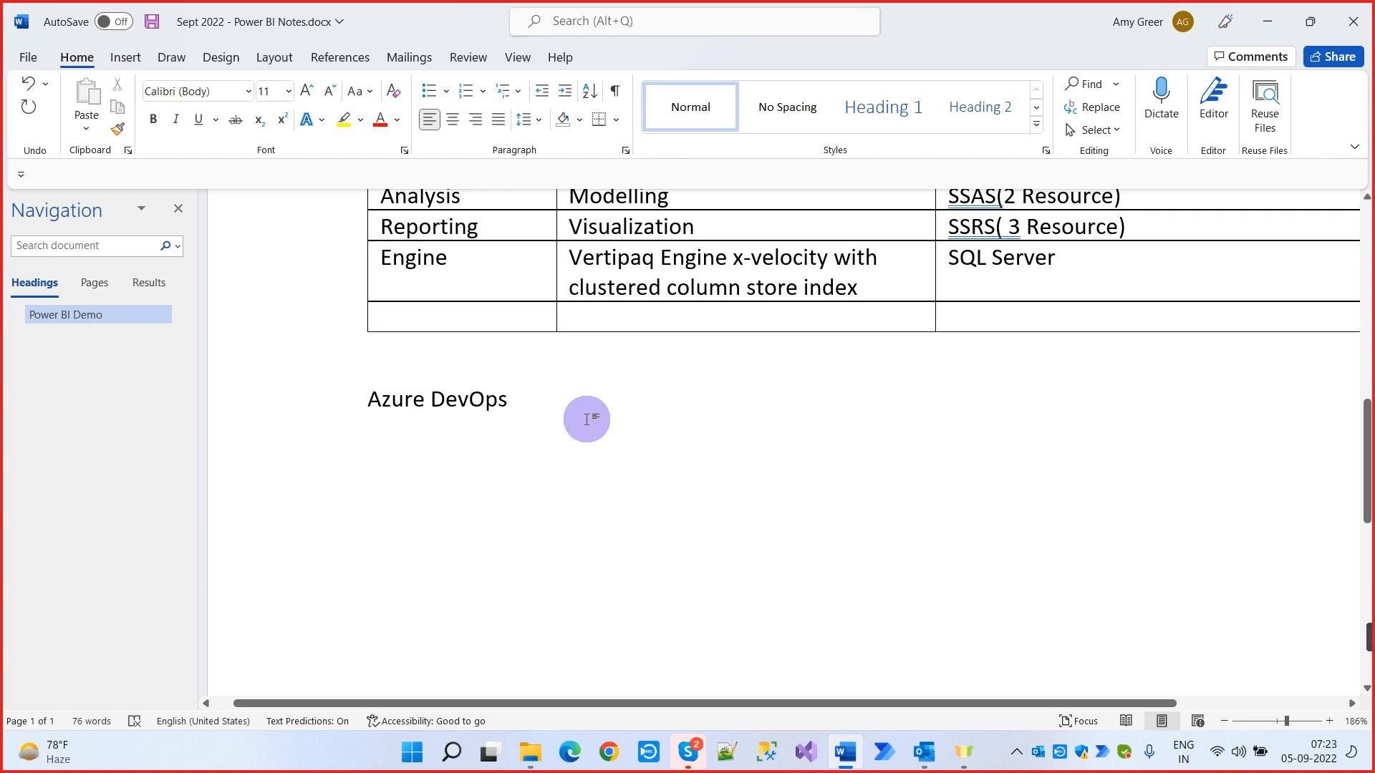
scroll(586, 420, up, 2)
scroll(586, 419, down, 3)
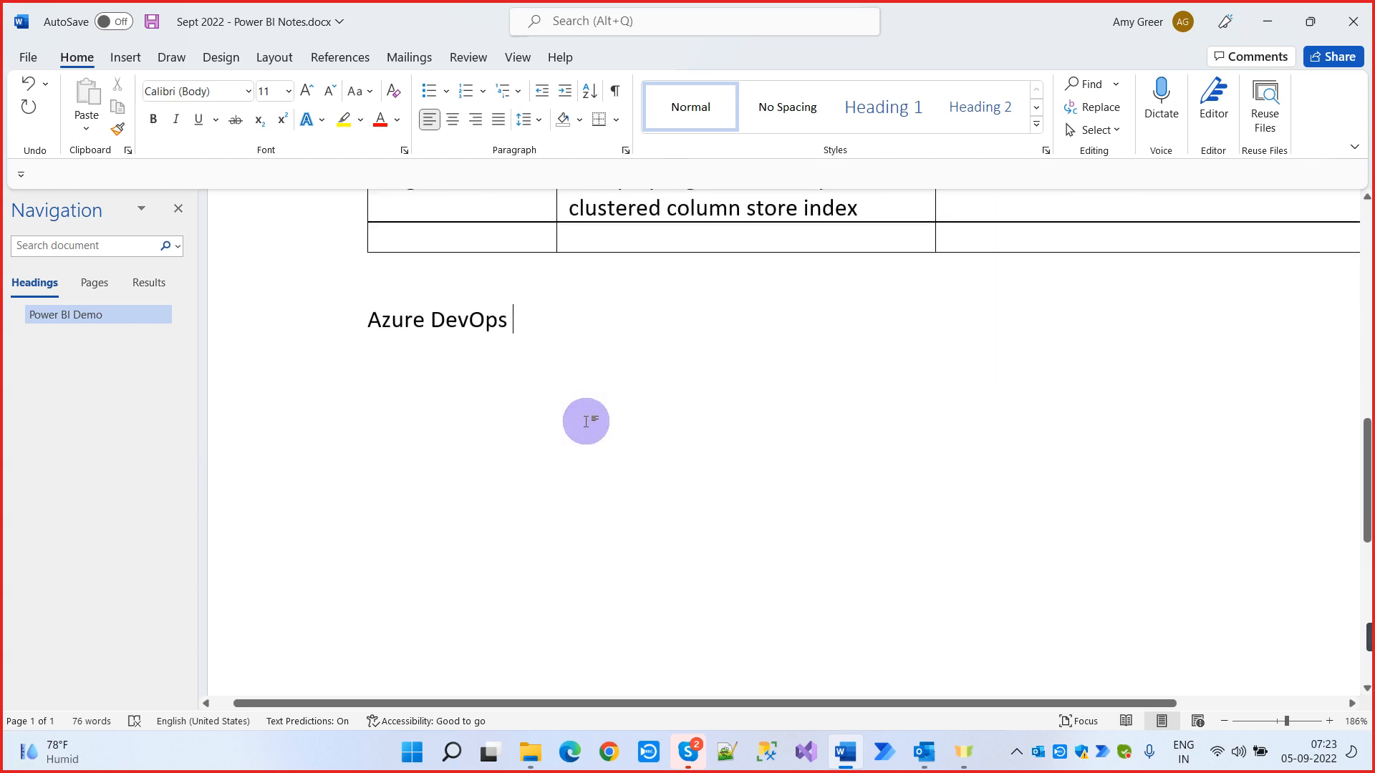
key(Return)
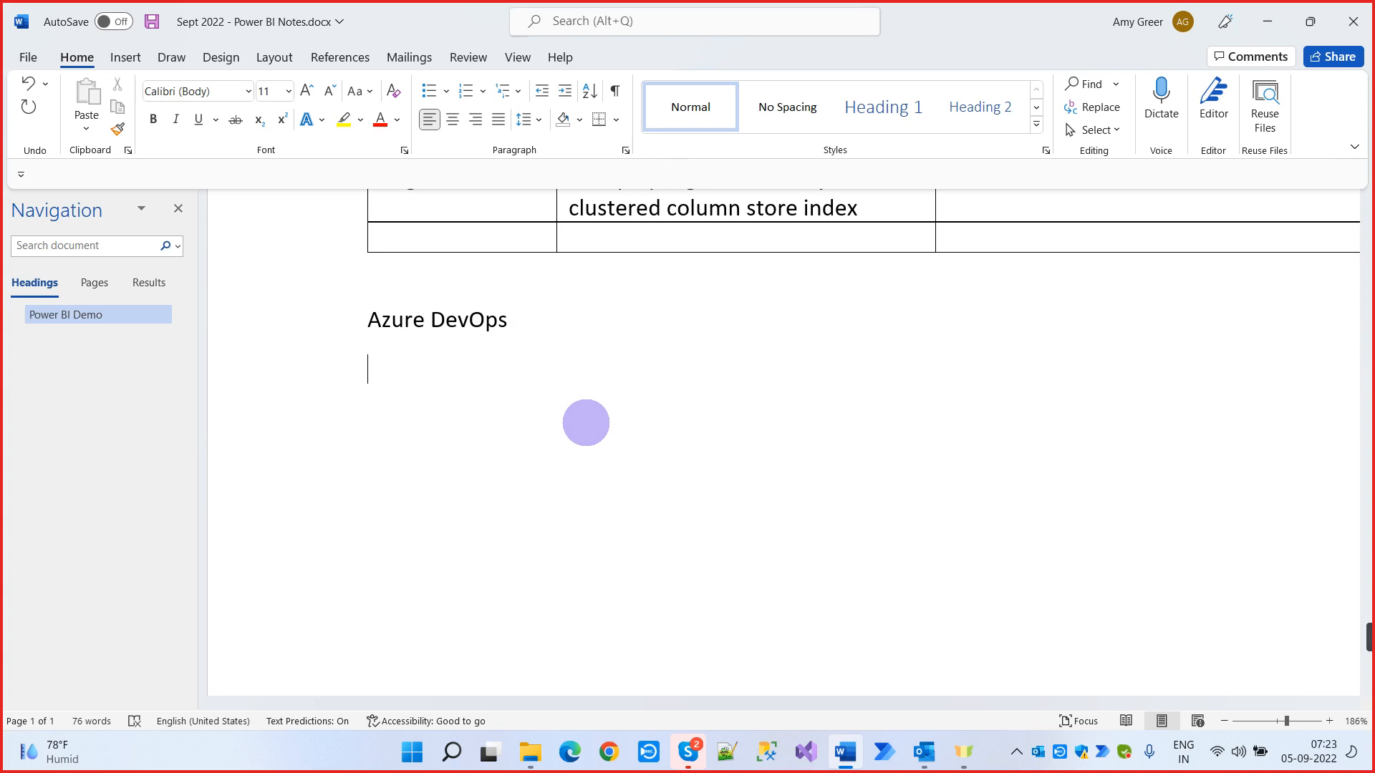
text(30 days)
key(Return)
Write "How : Skype (Background running – ON)" on the line below "30 days"
text(How)
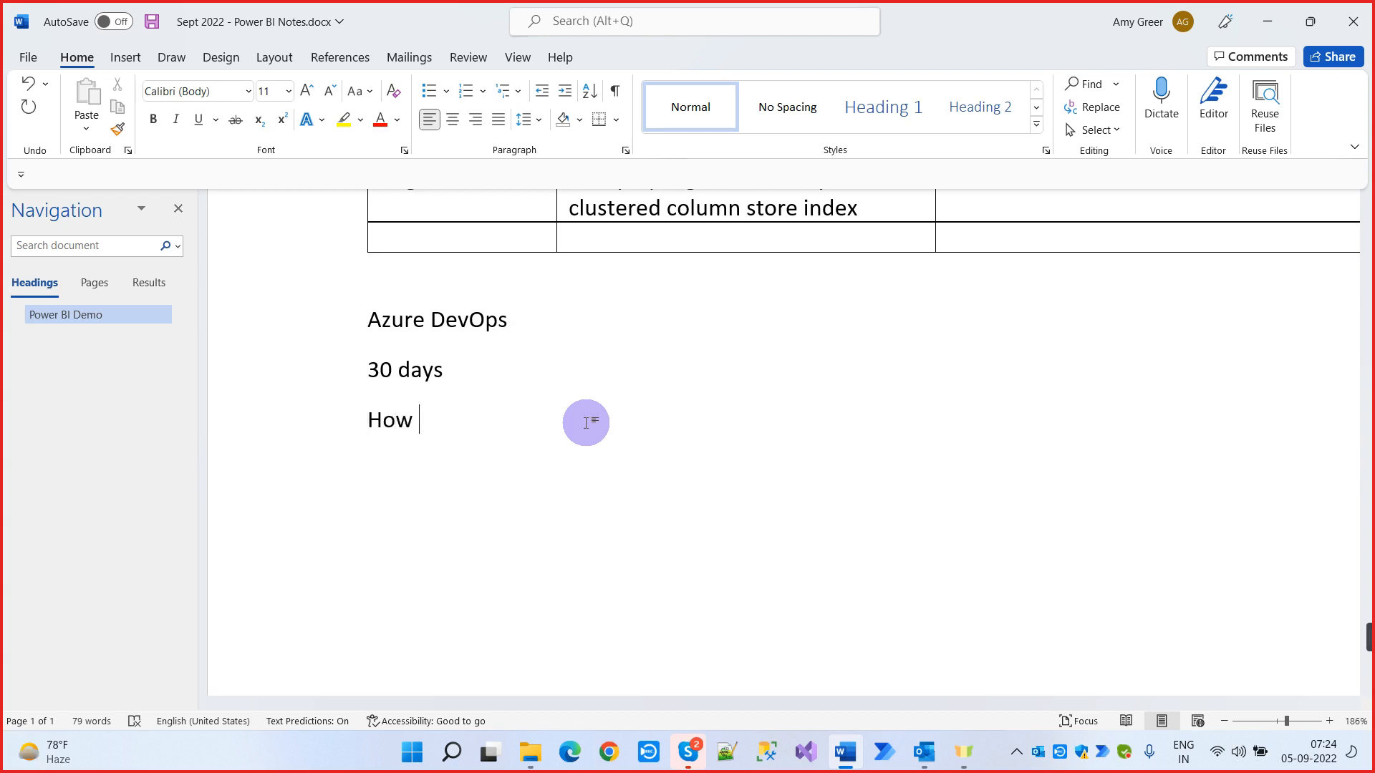
text( : Skype)
text(()
text(Back)
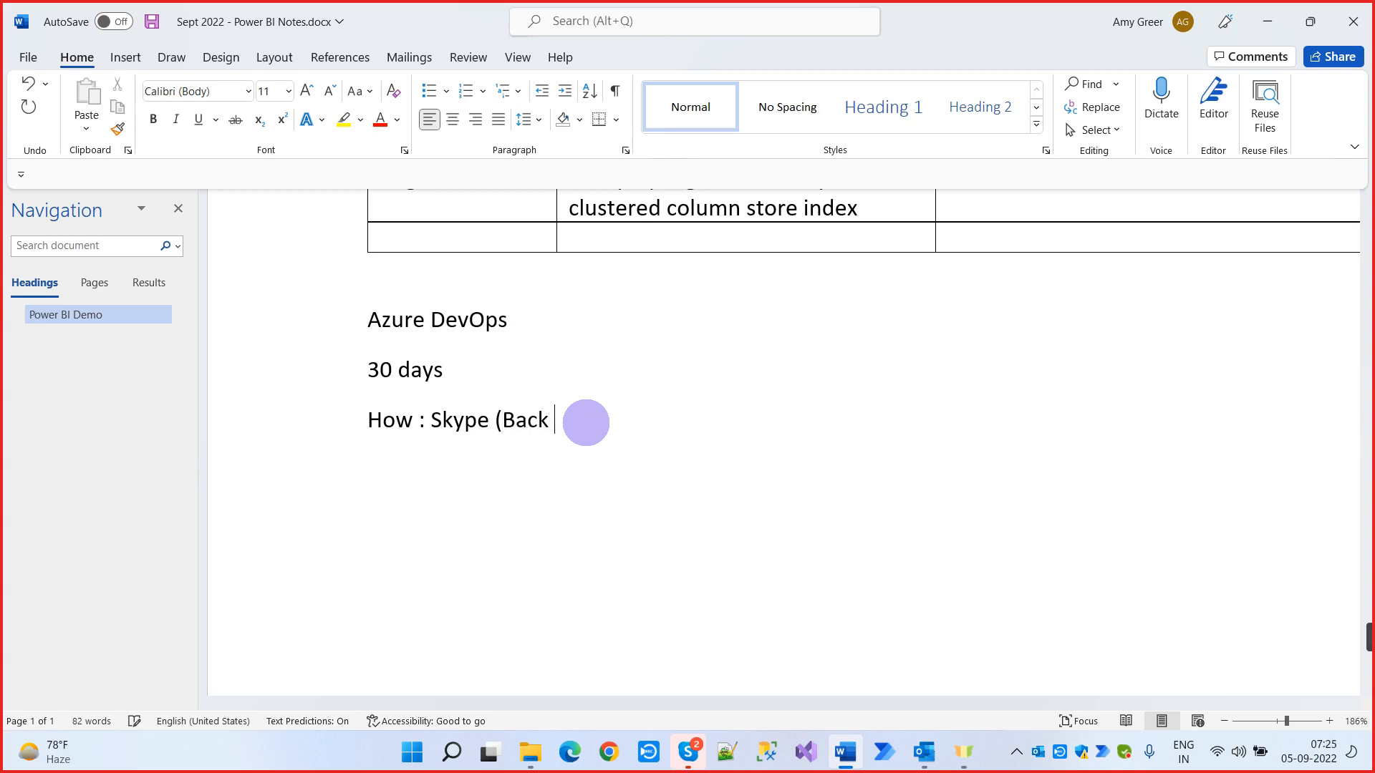
text(ground runn)
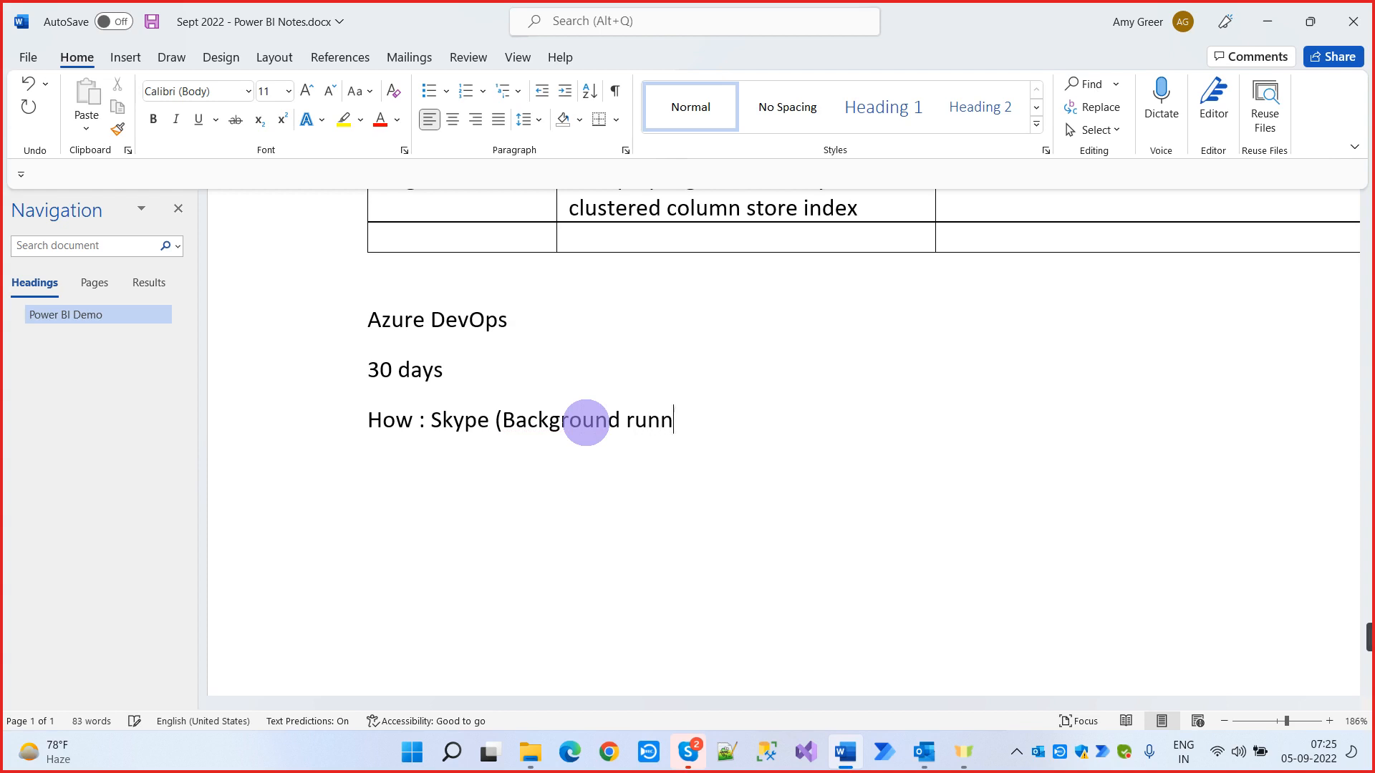
text(ing - ON))
key(Return)
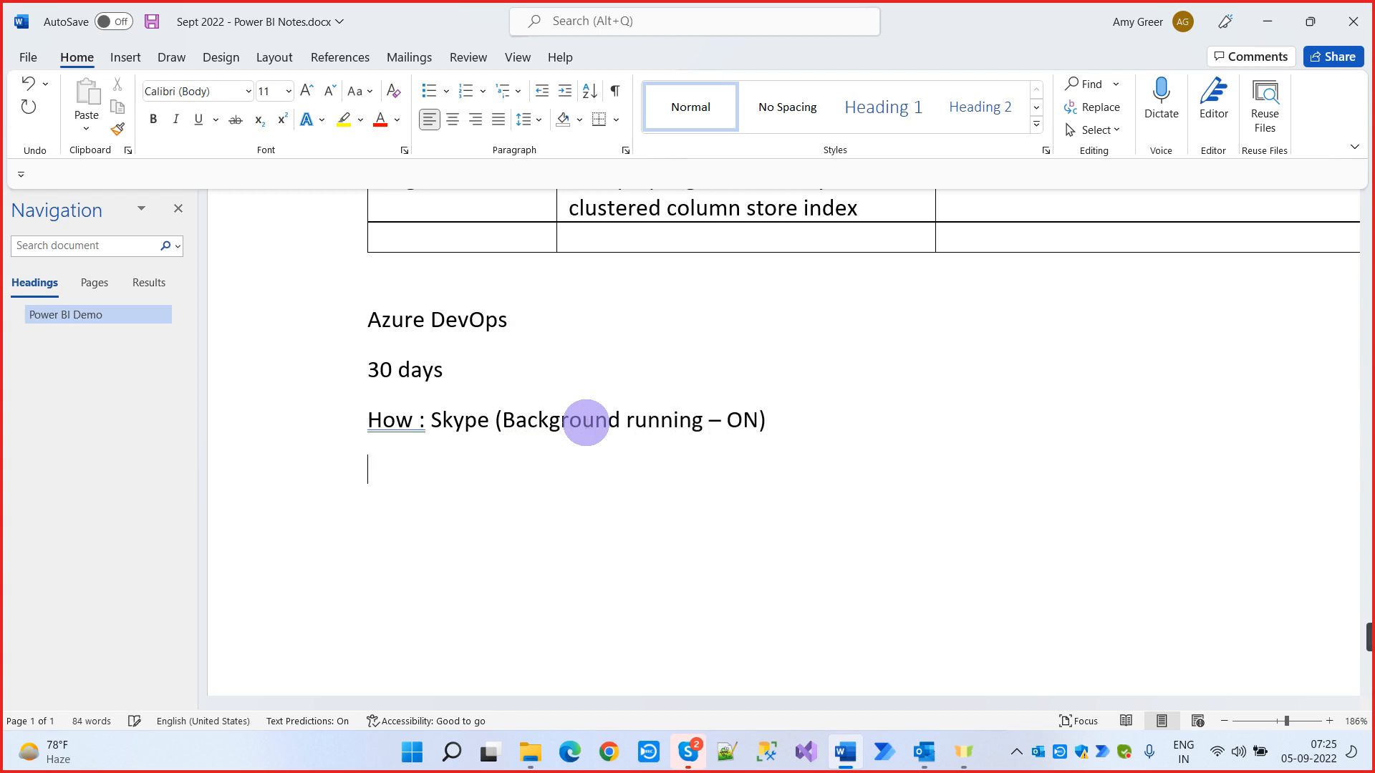
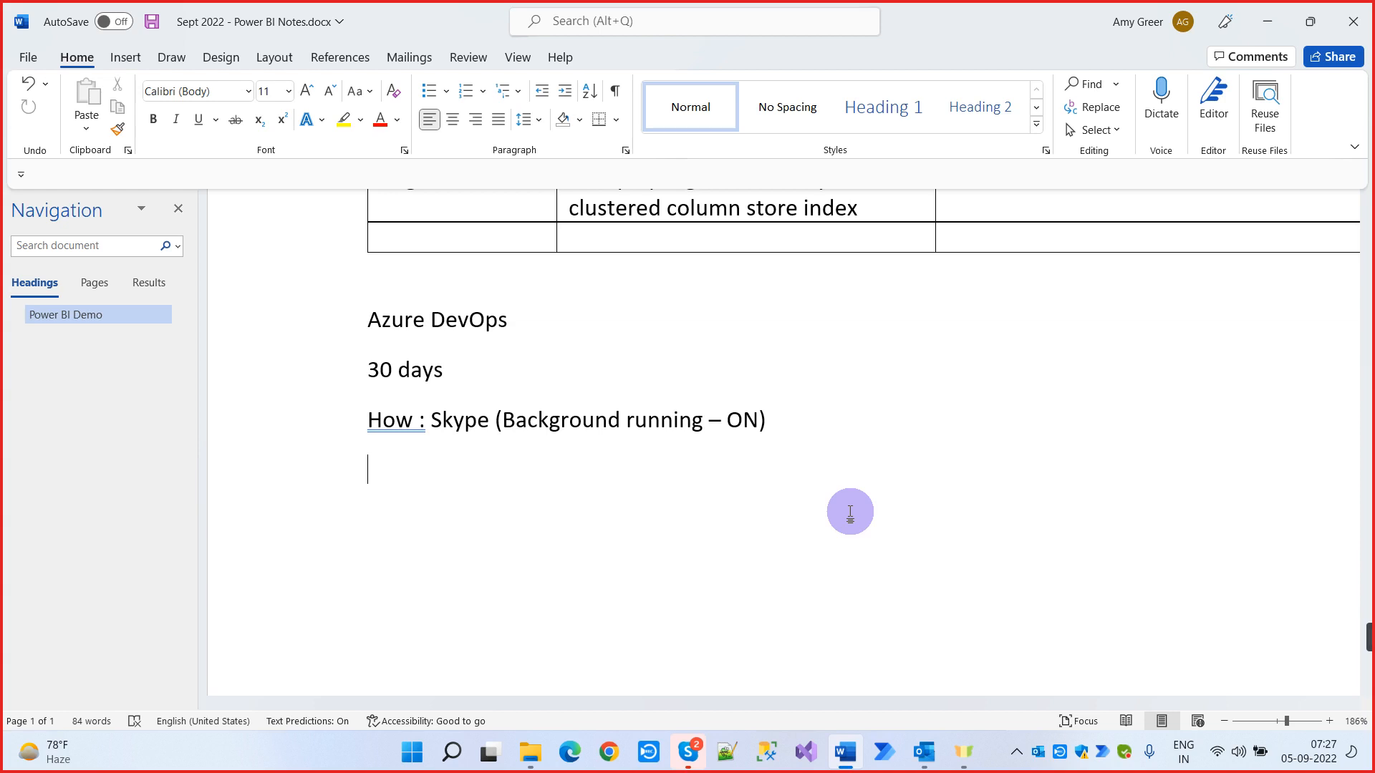
Write "Time : 7 to 8 AM (Mon to Saturday)" on the line below the Skype note
text(Time : 7 to )
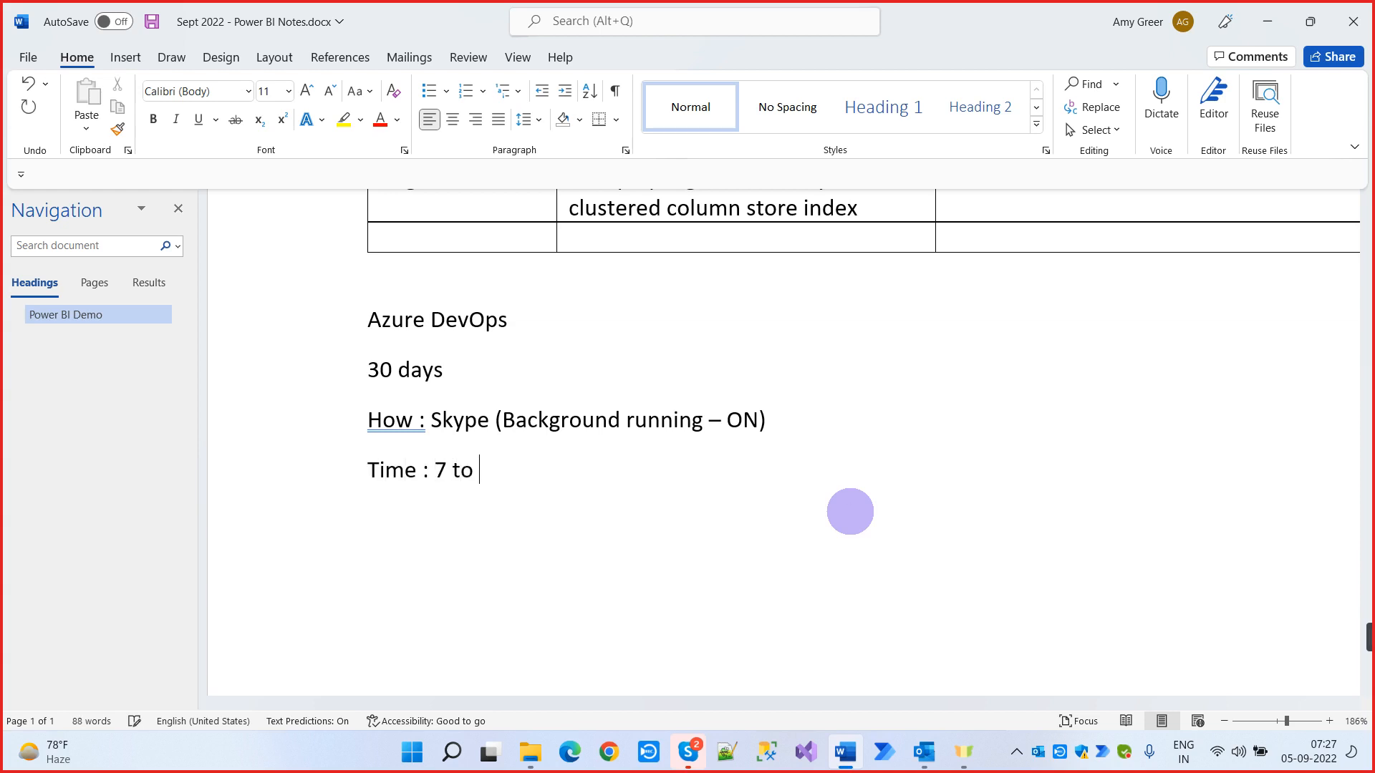
text(9)
key(BackSpace)
text(8 AM)
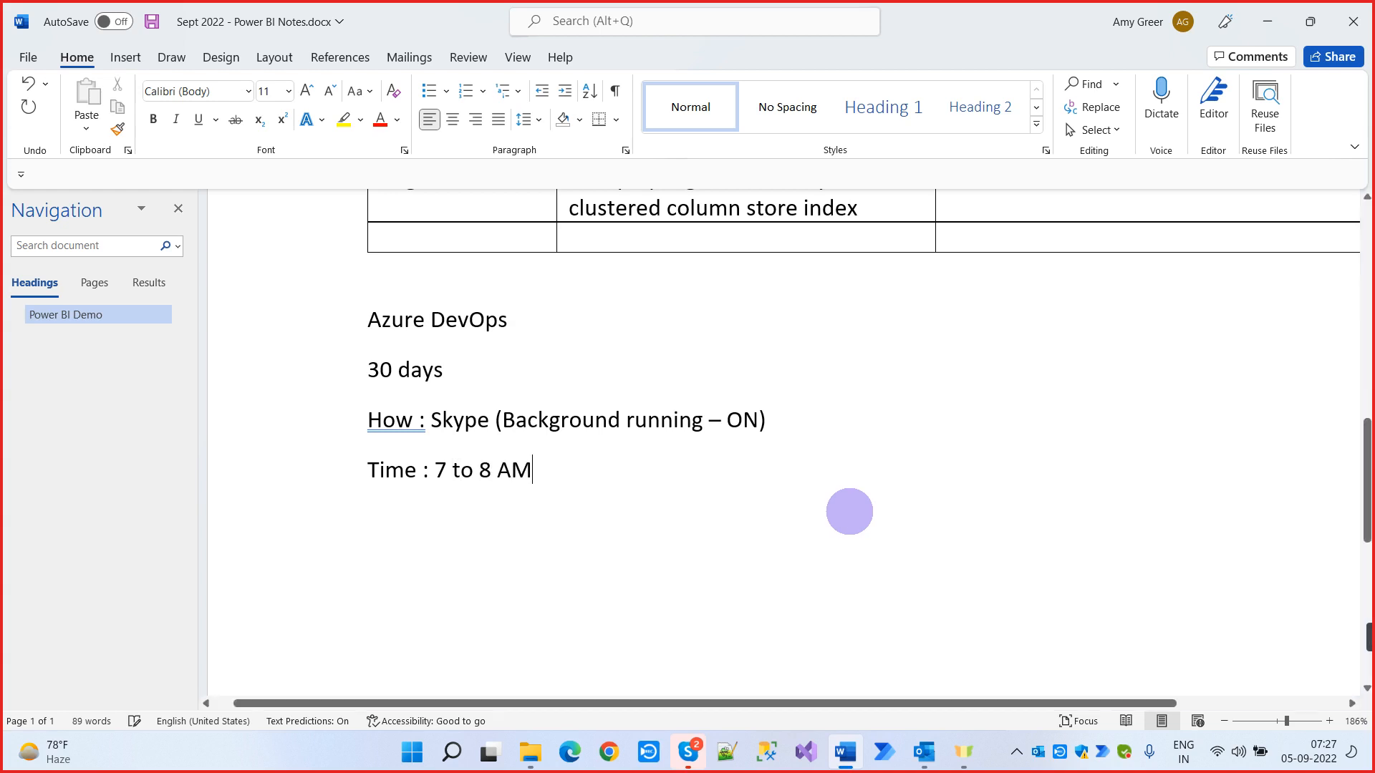
text( ()
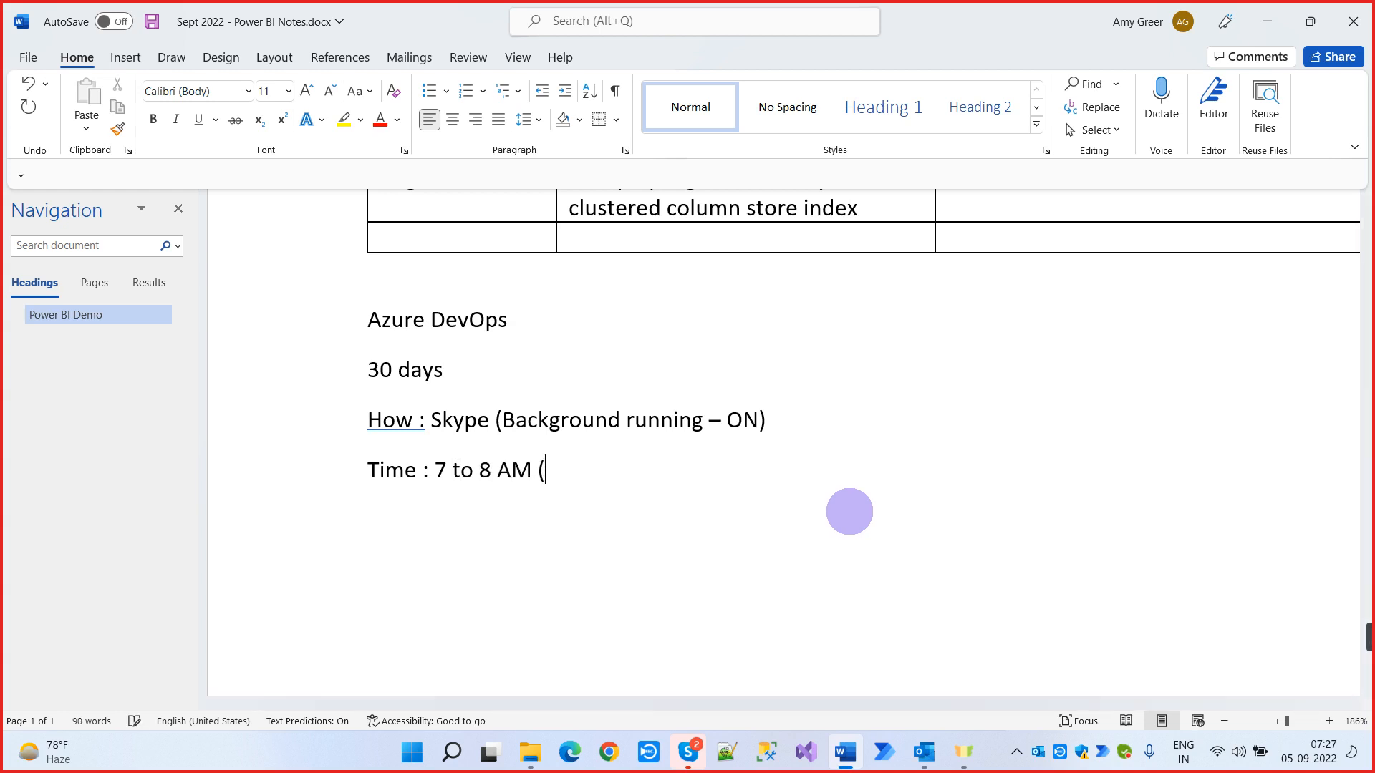
text(Mon to Sa)
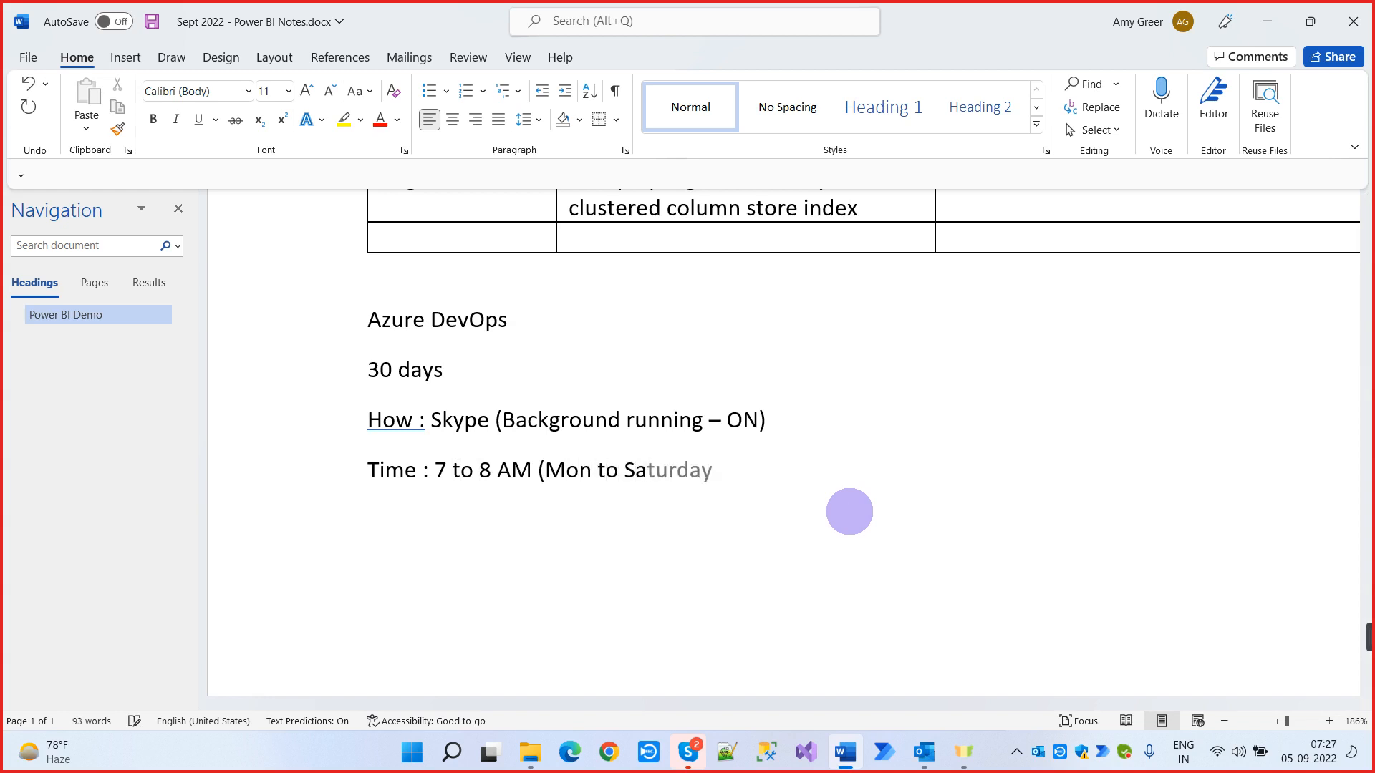
key(Tab)
text())
key(Return)
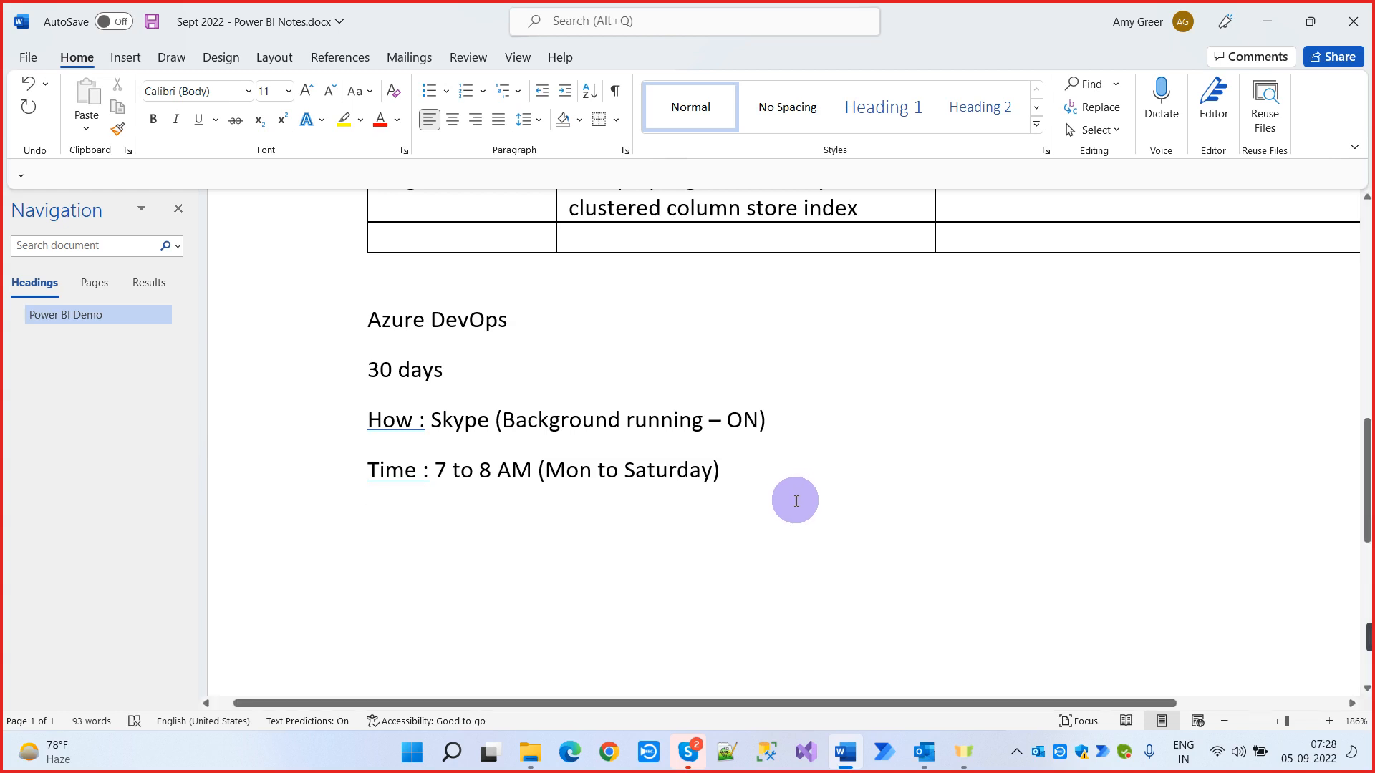
Add the lines "Demo:" and "Download and install the Power BI Desktop" below the class time line
scroll(802, 503, down, 1)
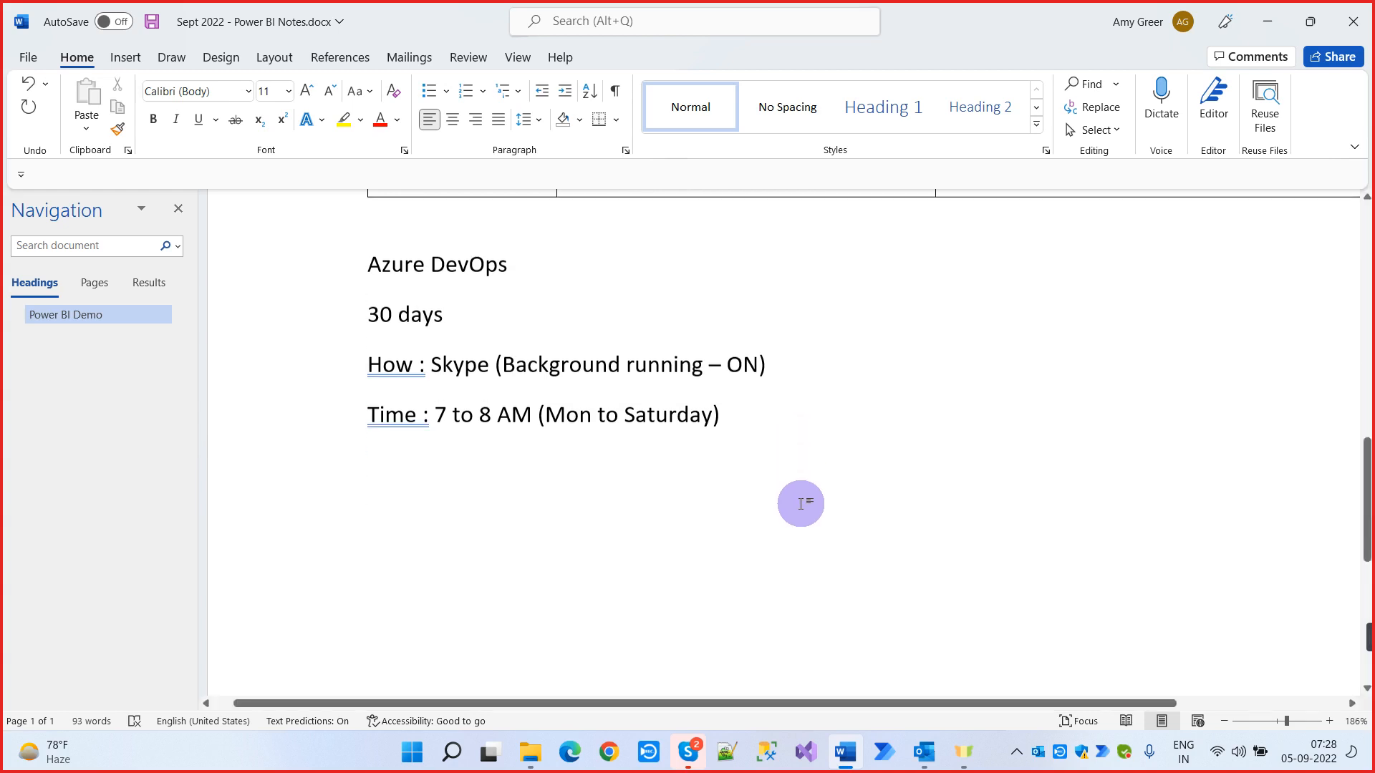
text(De)
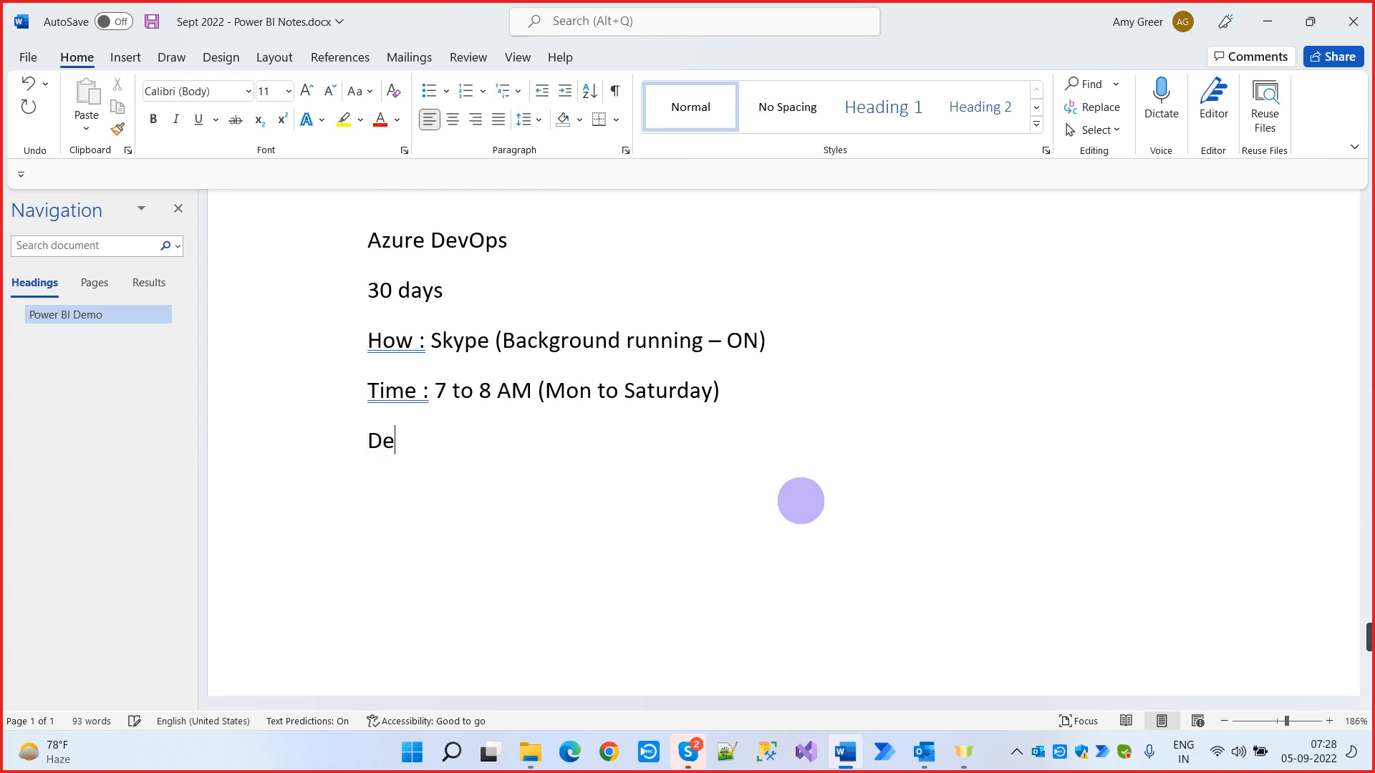
text(mo:)
key(Return)
text(Download and i)
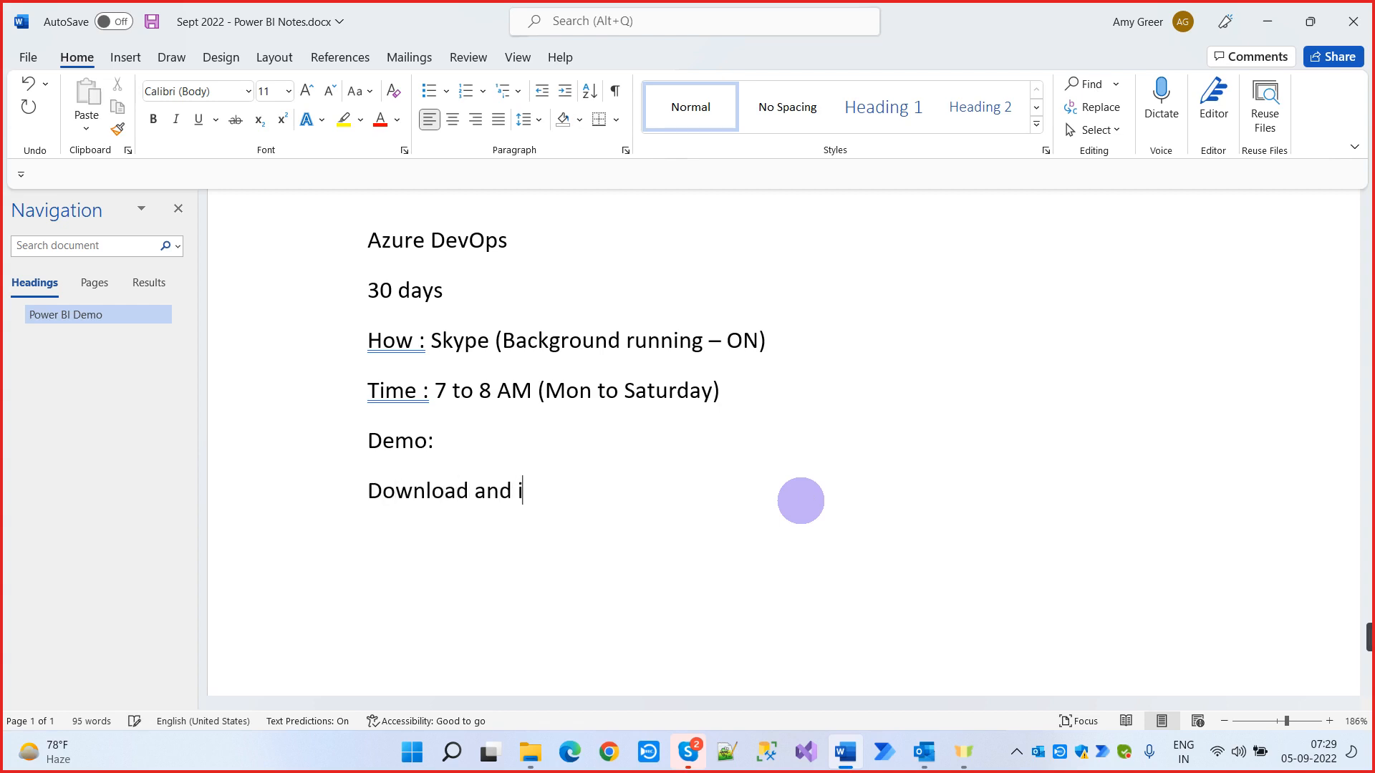
text(nstall the Powe)
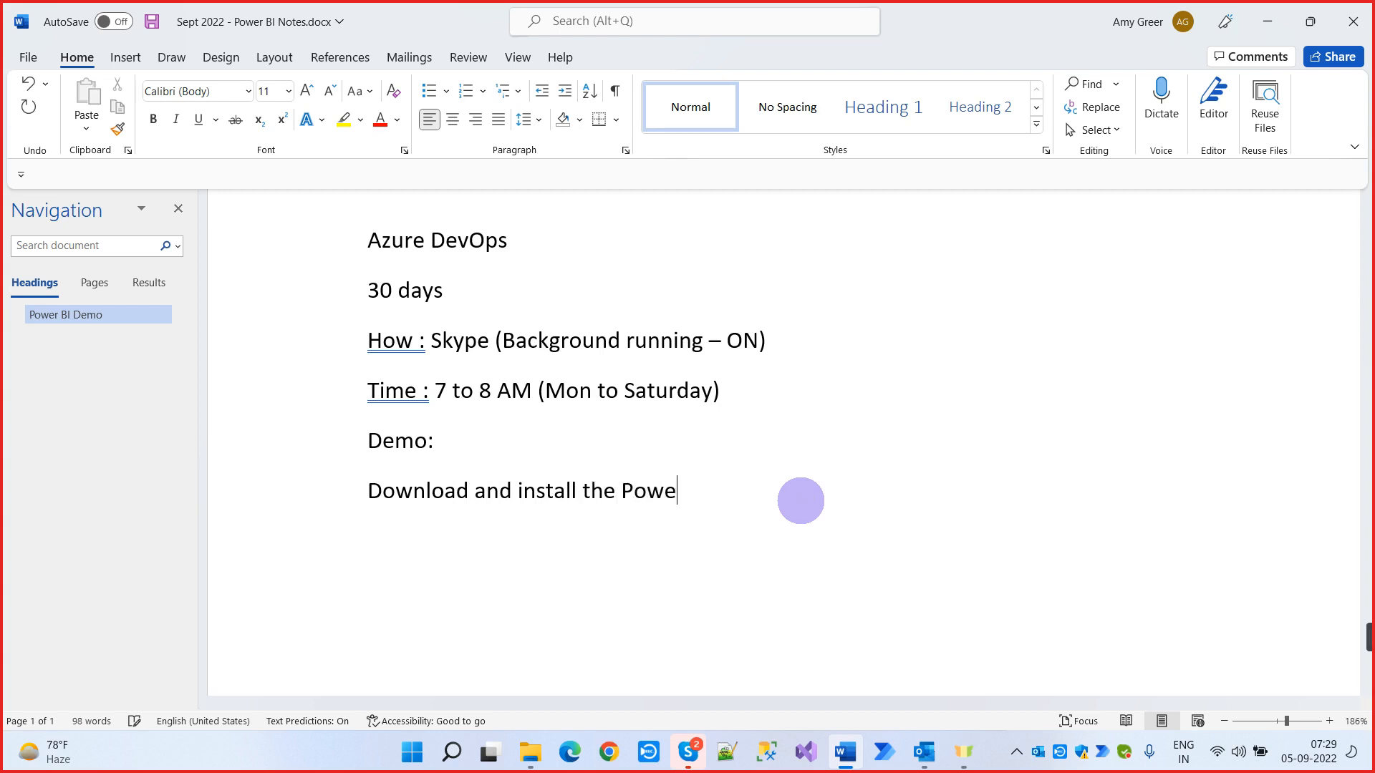
text(r BI Des)
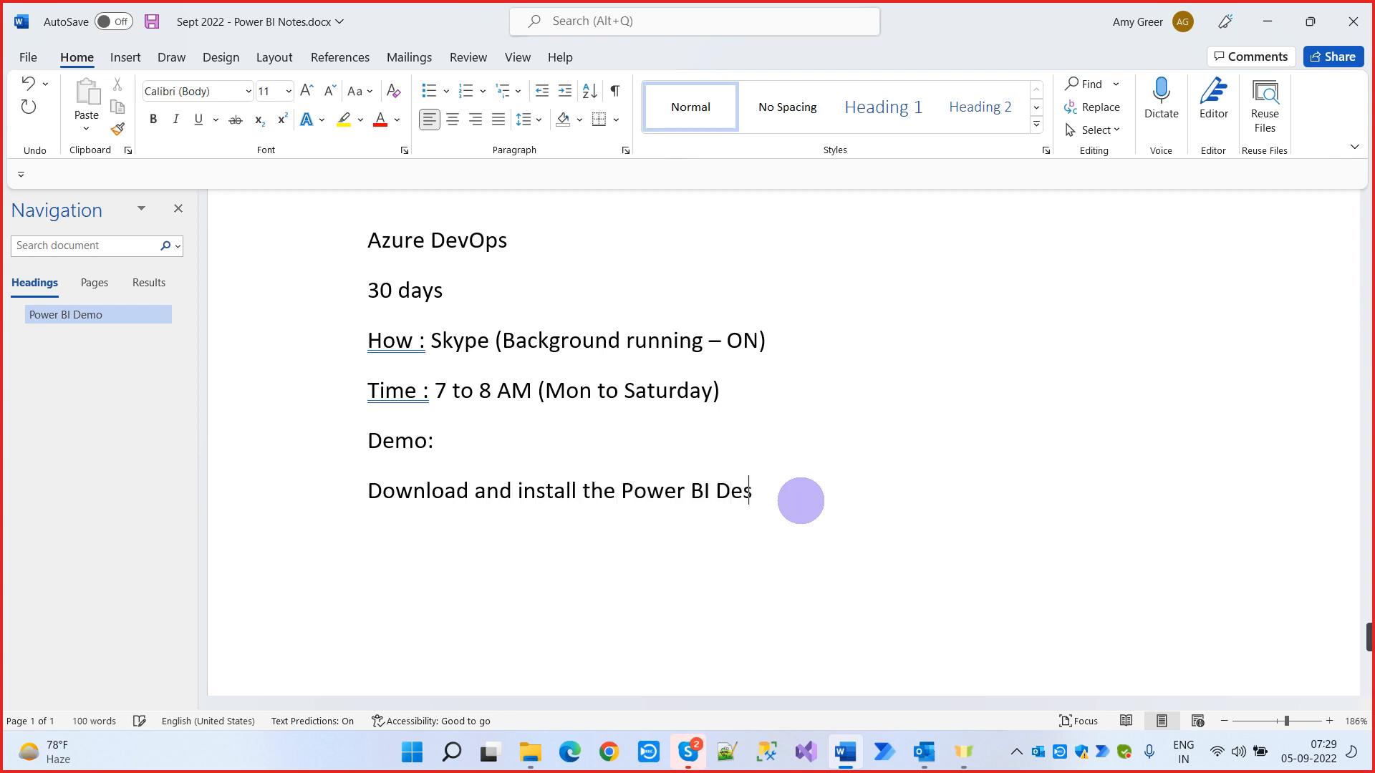
text(ktop)
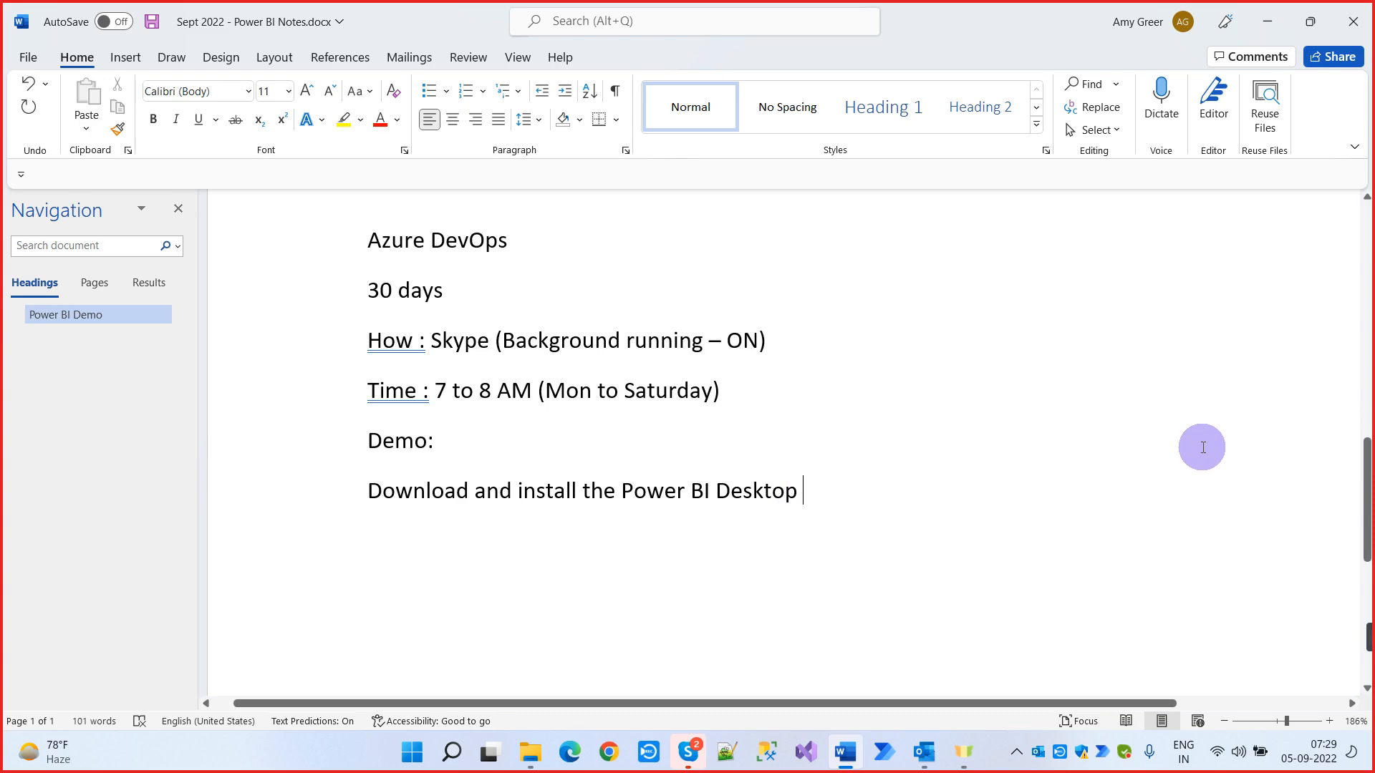
Switch to Google Chrome and search the web for "power bi desktop download"
click(609, 751)
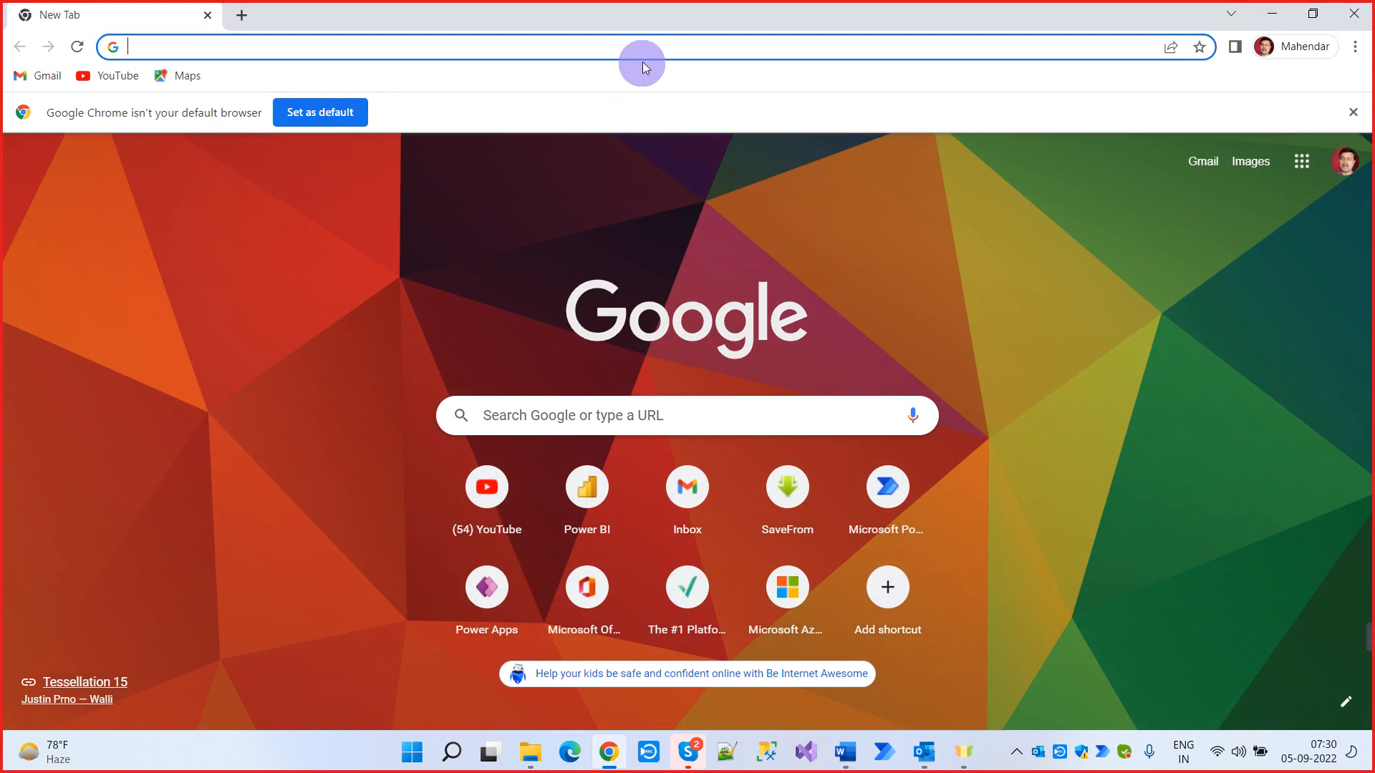
click(645, 47)
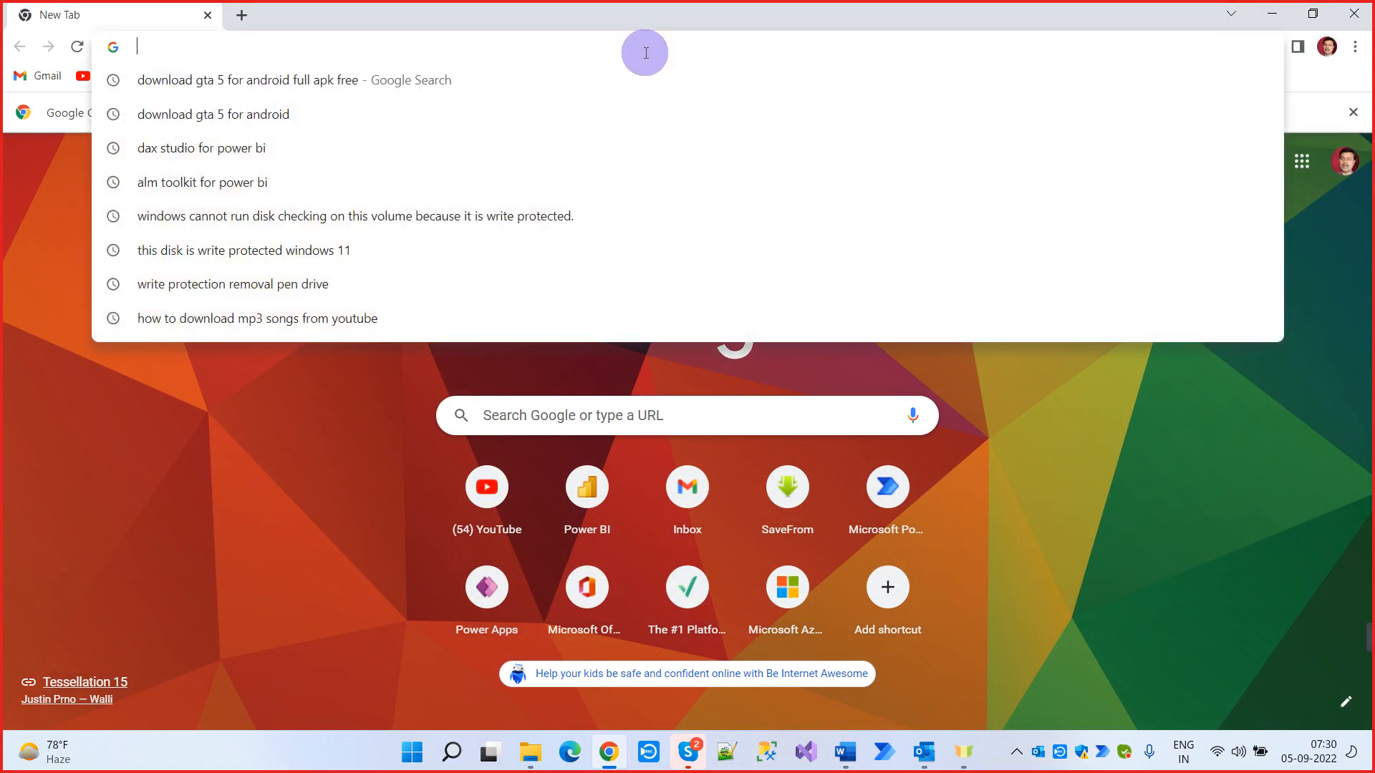
text(power BI)
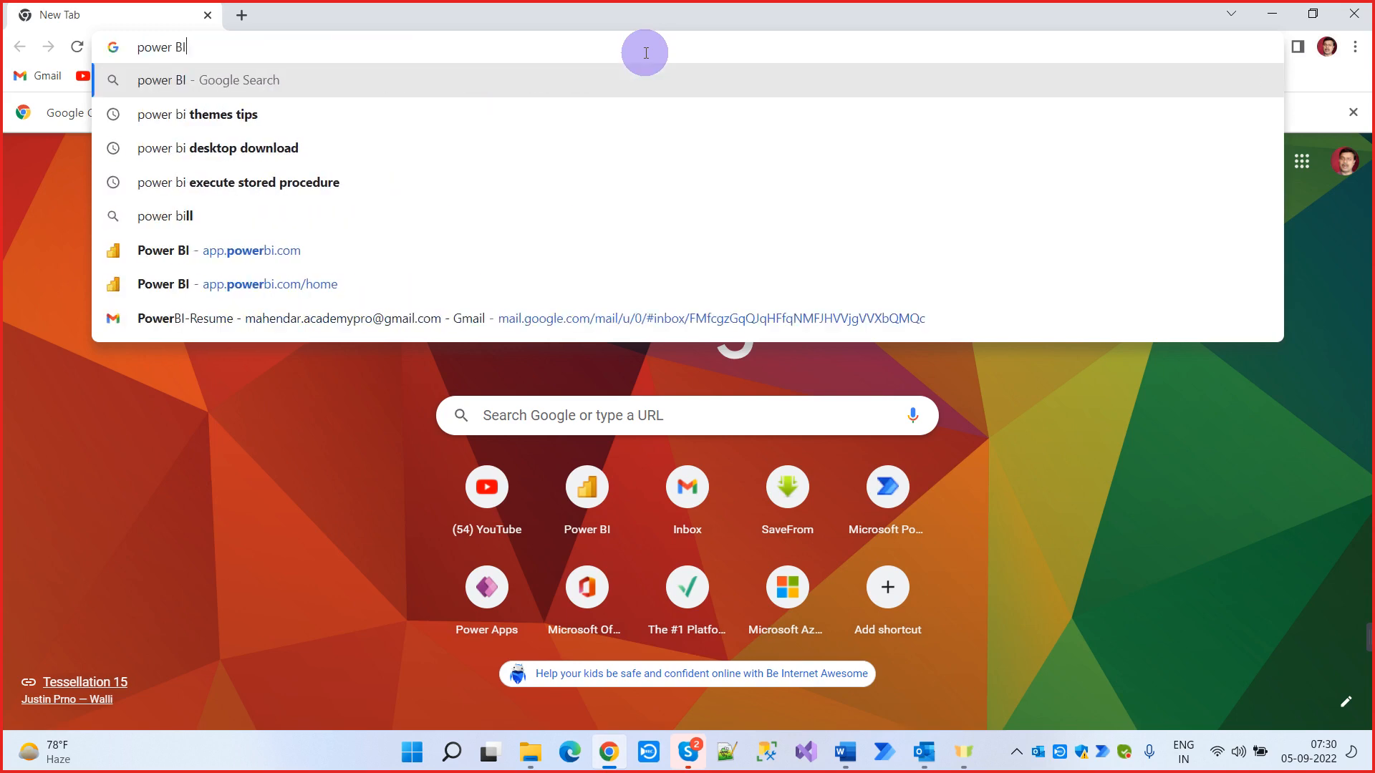
text( desk)
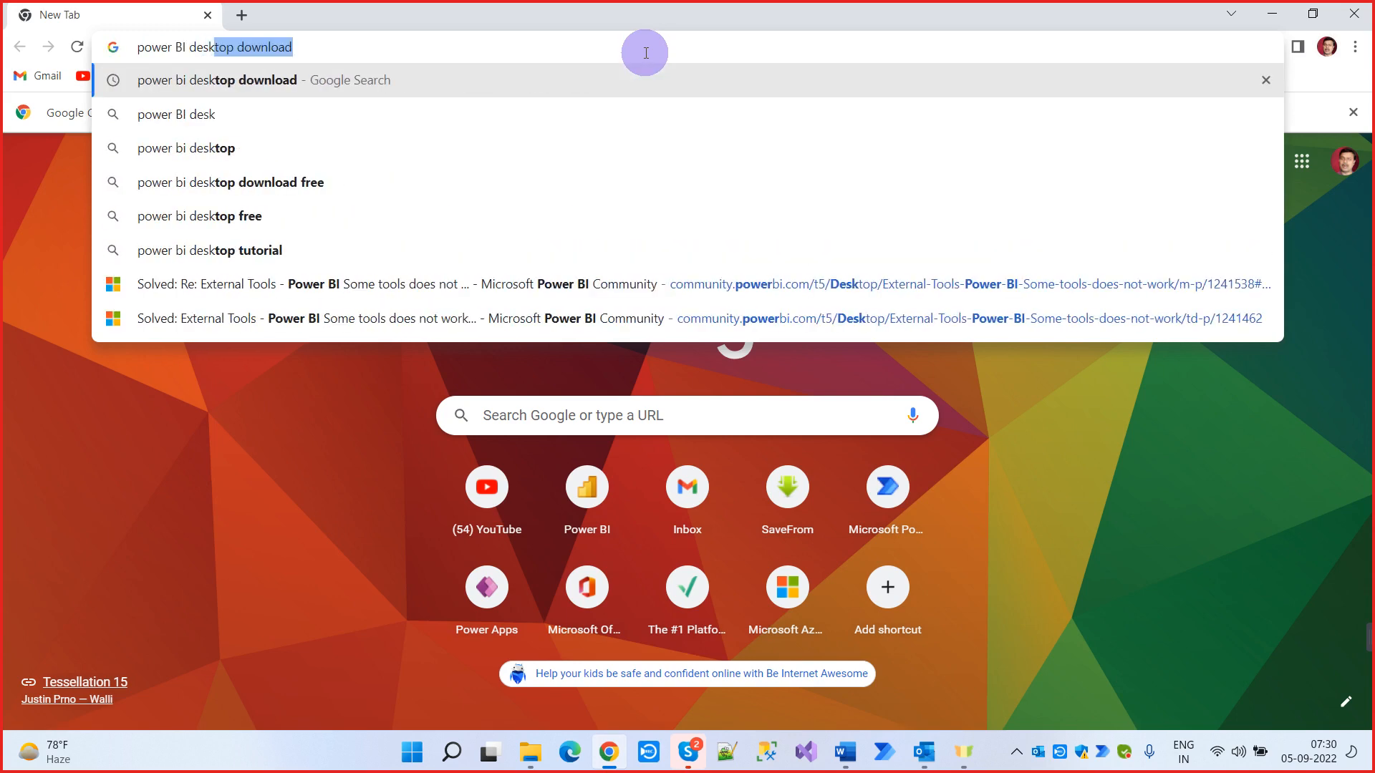
key(Right)
key(Return)
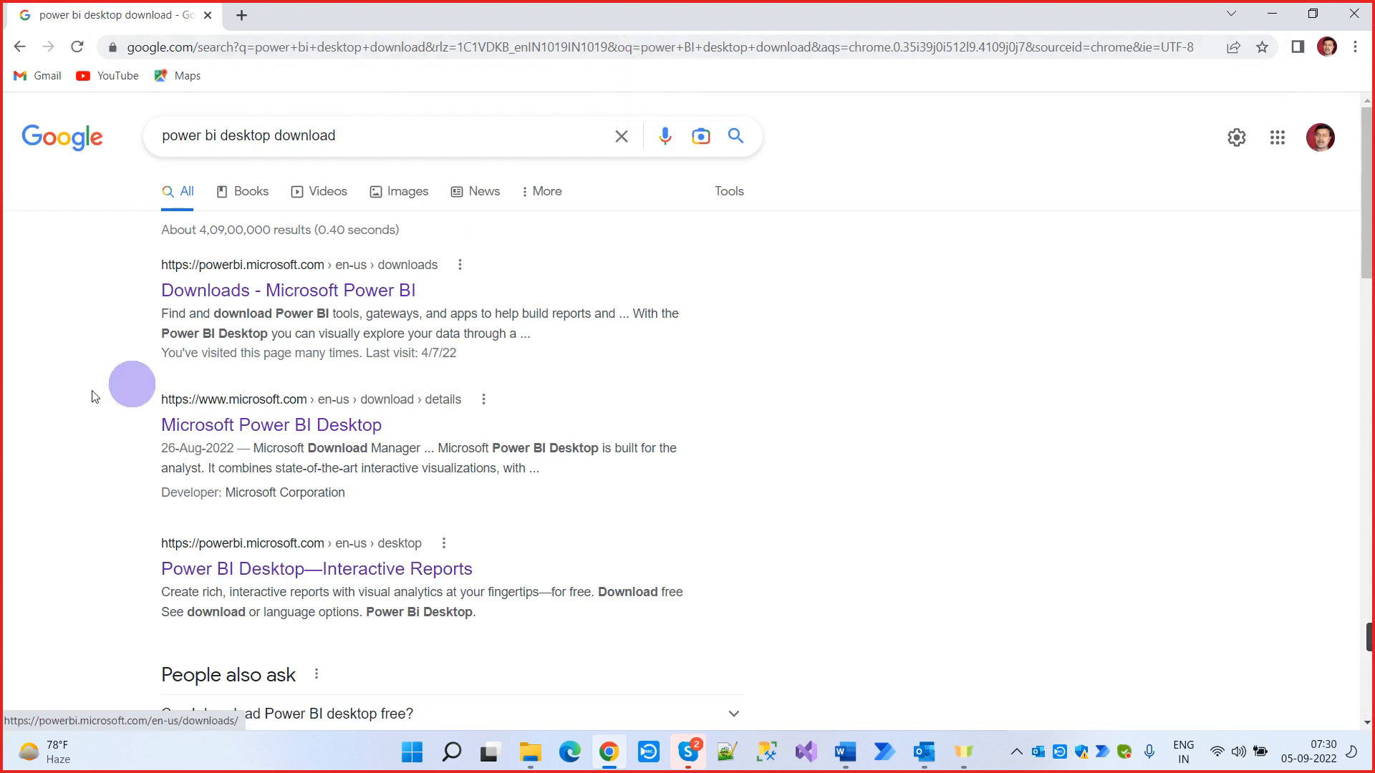
Open the "Downloads - Microsoft Power BI" search result and bring the Microsoft Power BI Desktop download section into view
click(277, 270)
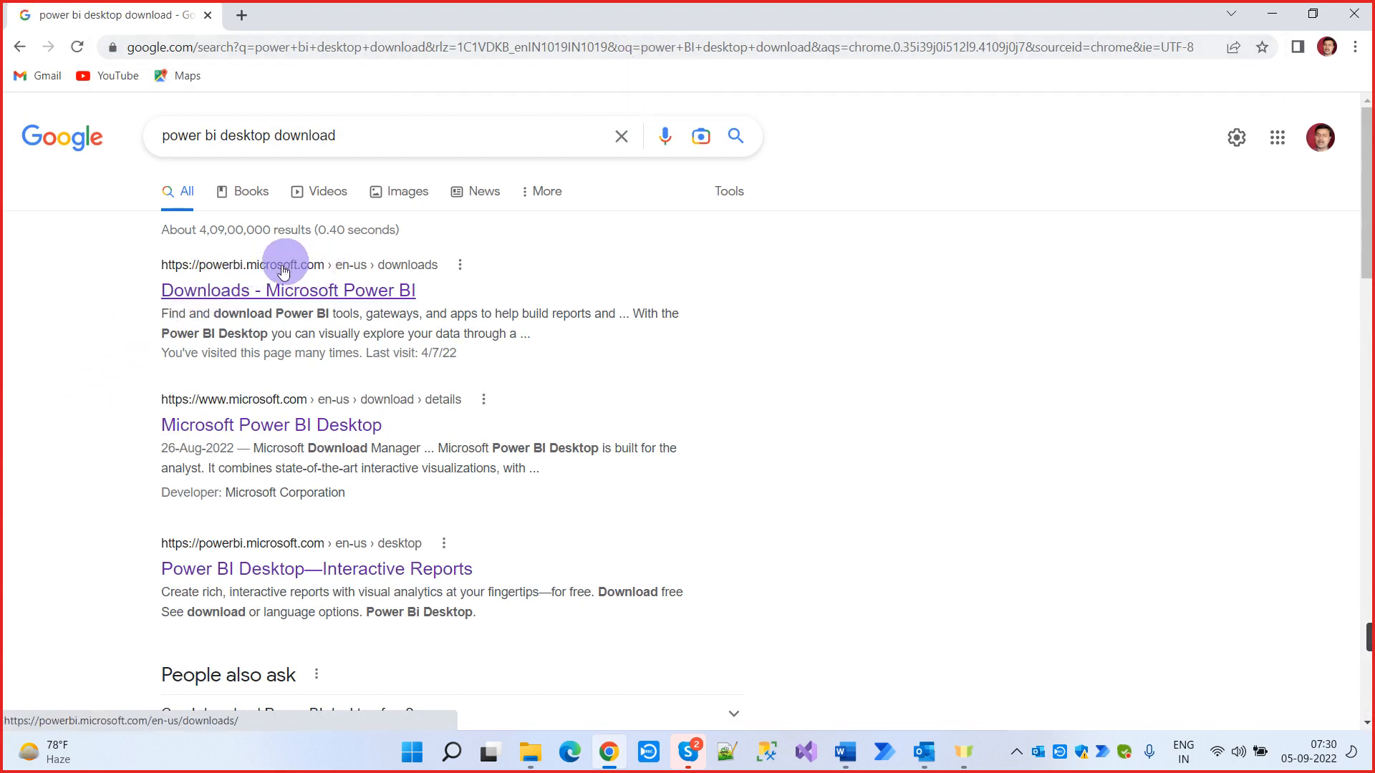
click(247, 288)
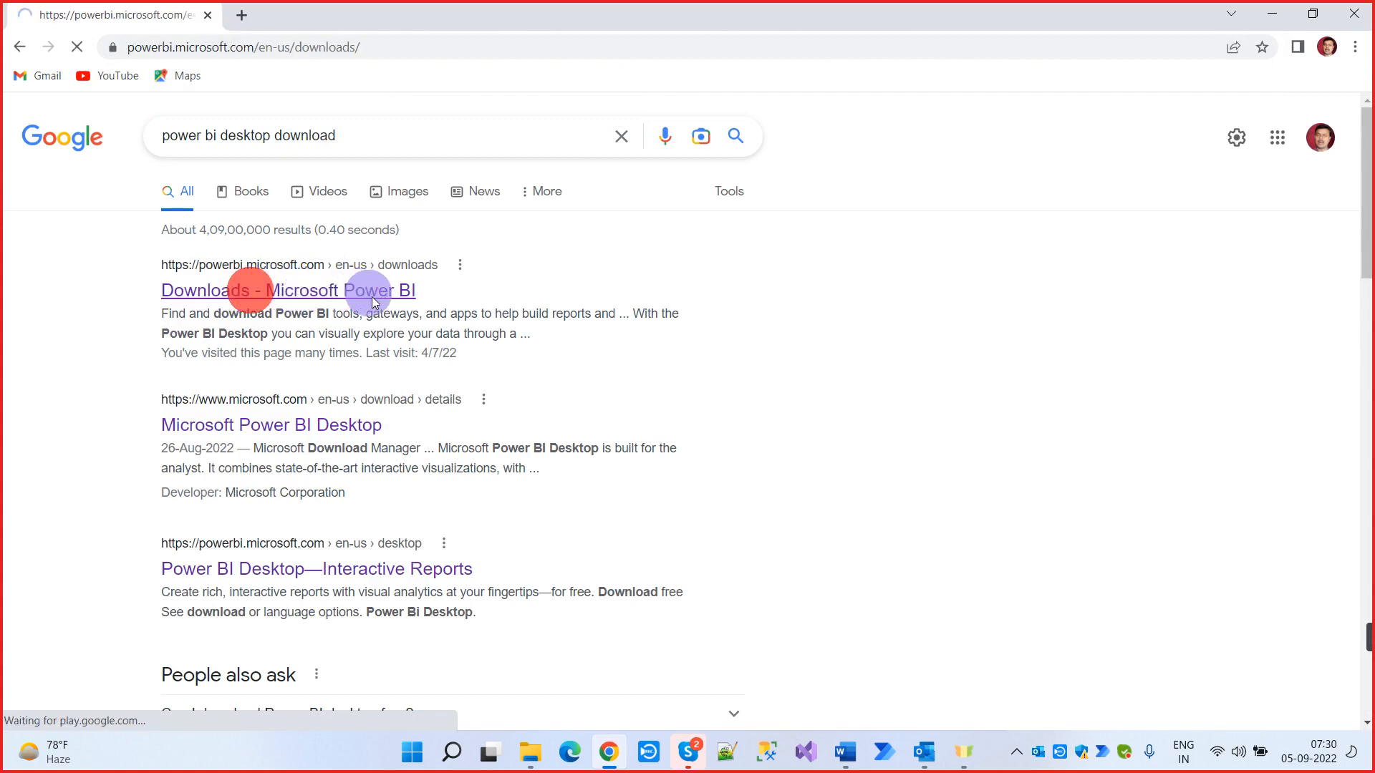
scroll(922, 449, down, 3)
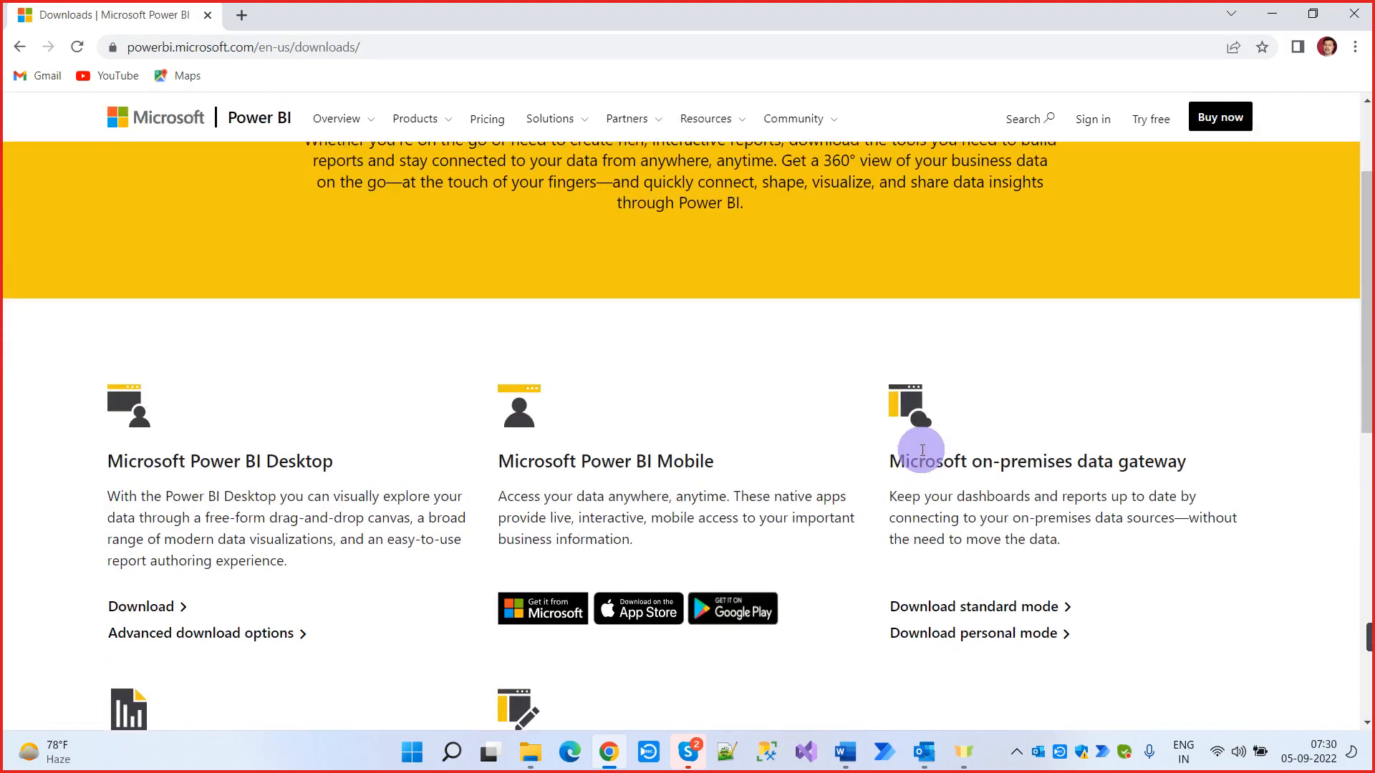
Go to the Power BI Desktop product page and open its download or language options page
scroll(707, 409, up, 3)
scroll(766, 443, down, 5)
scroll(766, 444, up, 5)
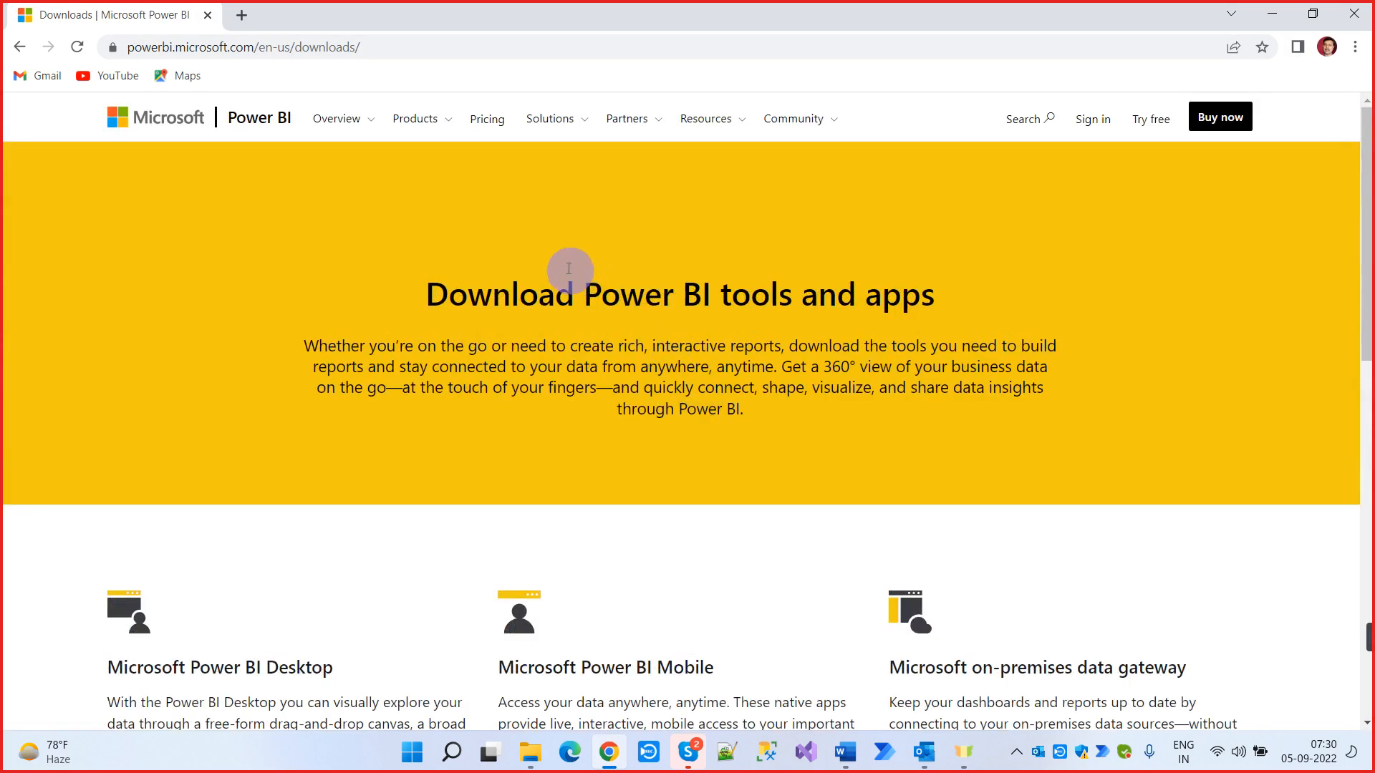
click(438, 120)
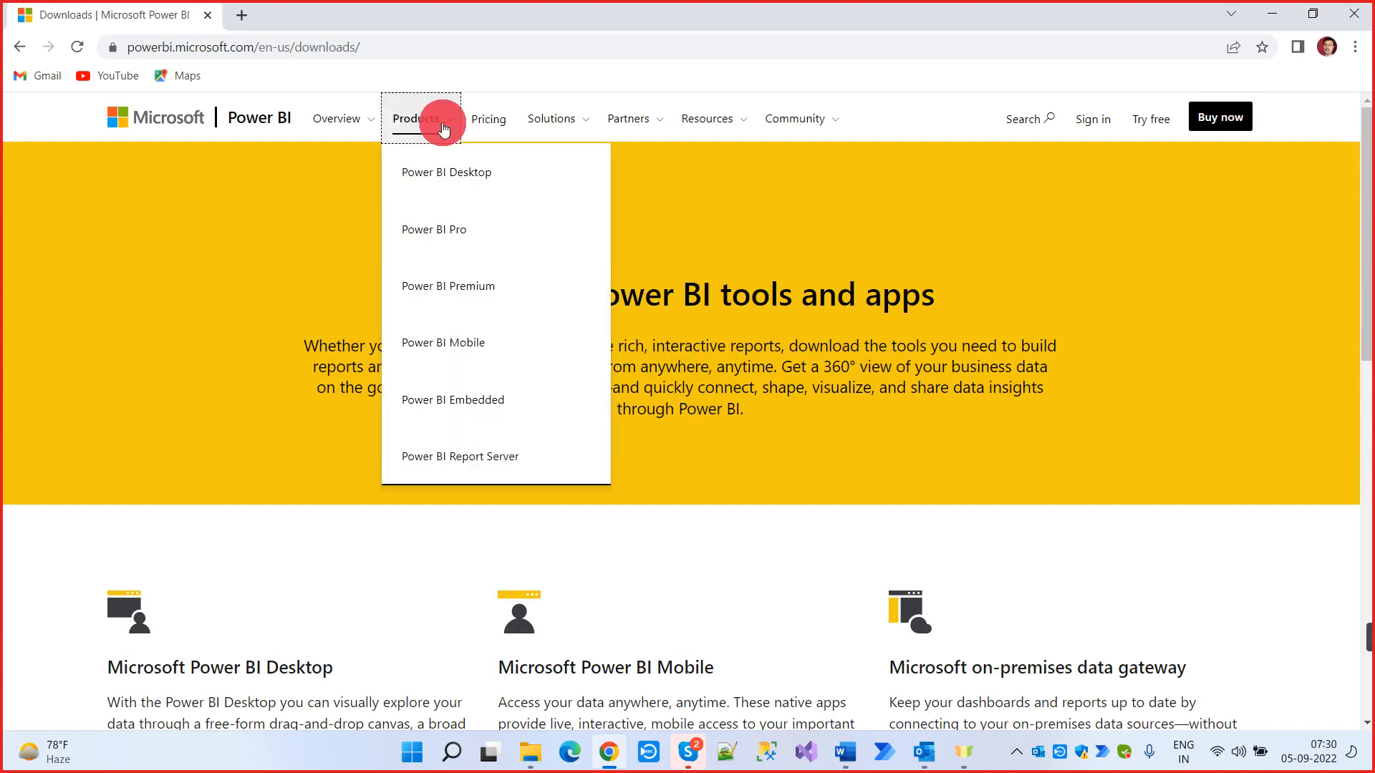
click(441, 166)
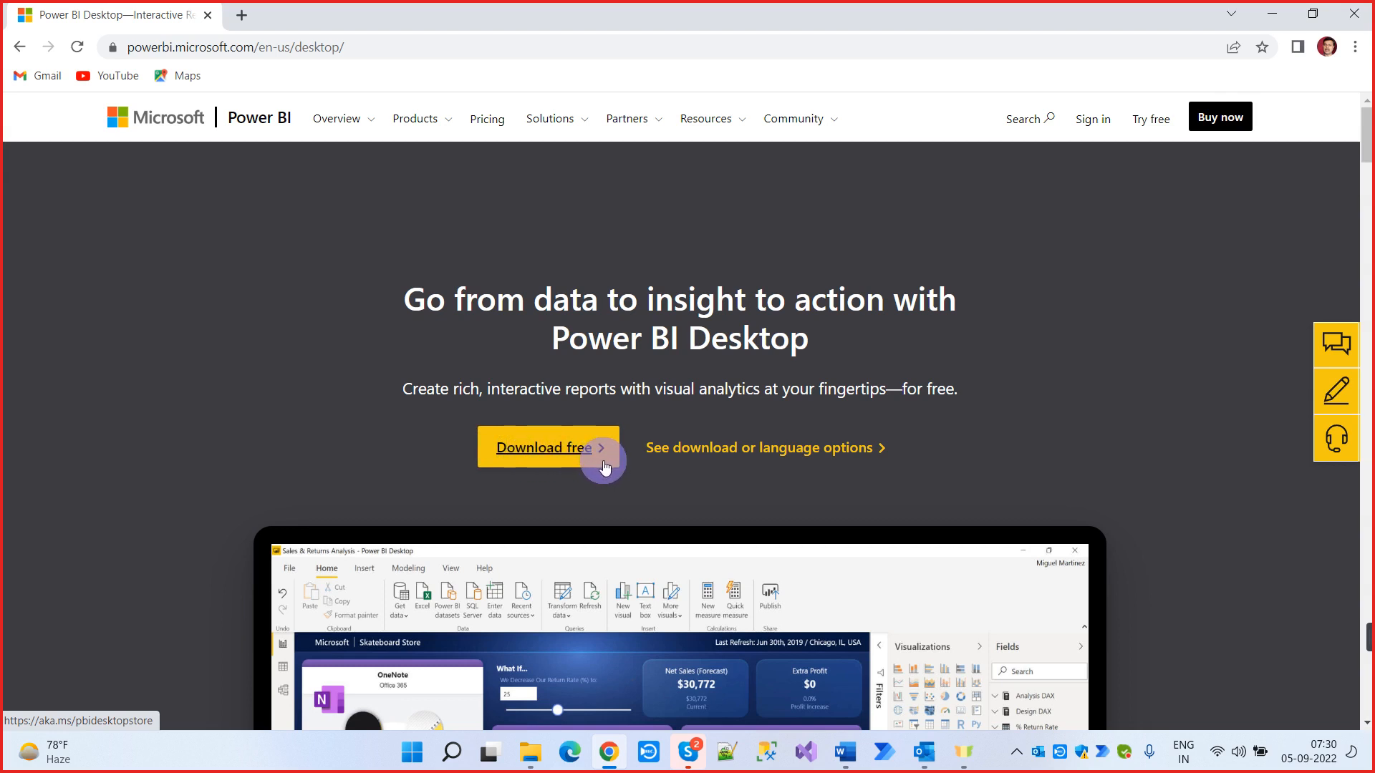
click(731, 447)
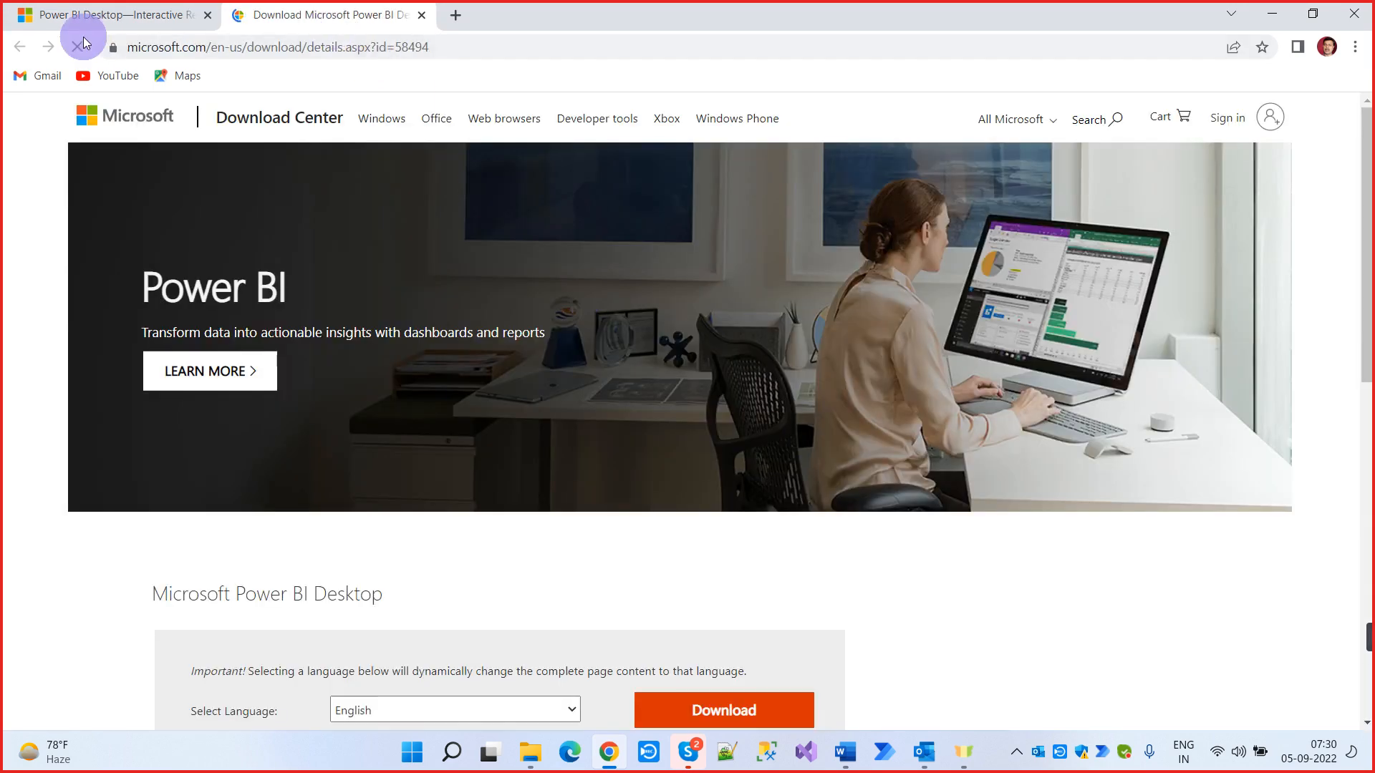
click(119, 25)
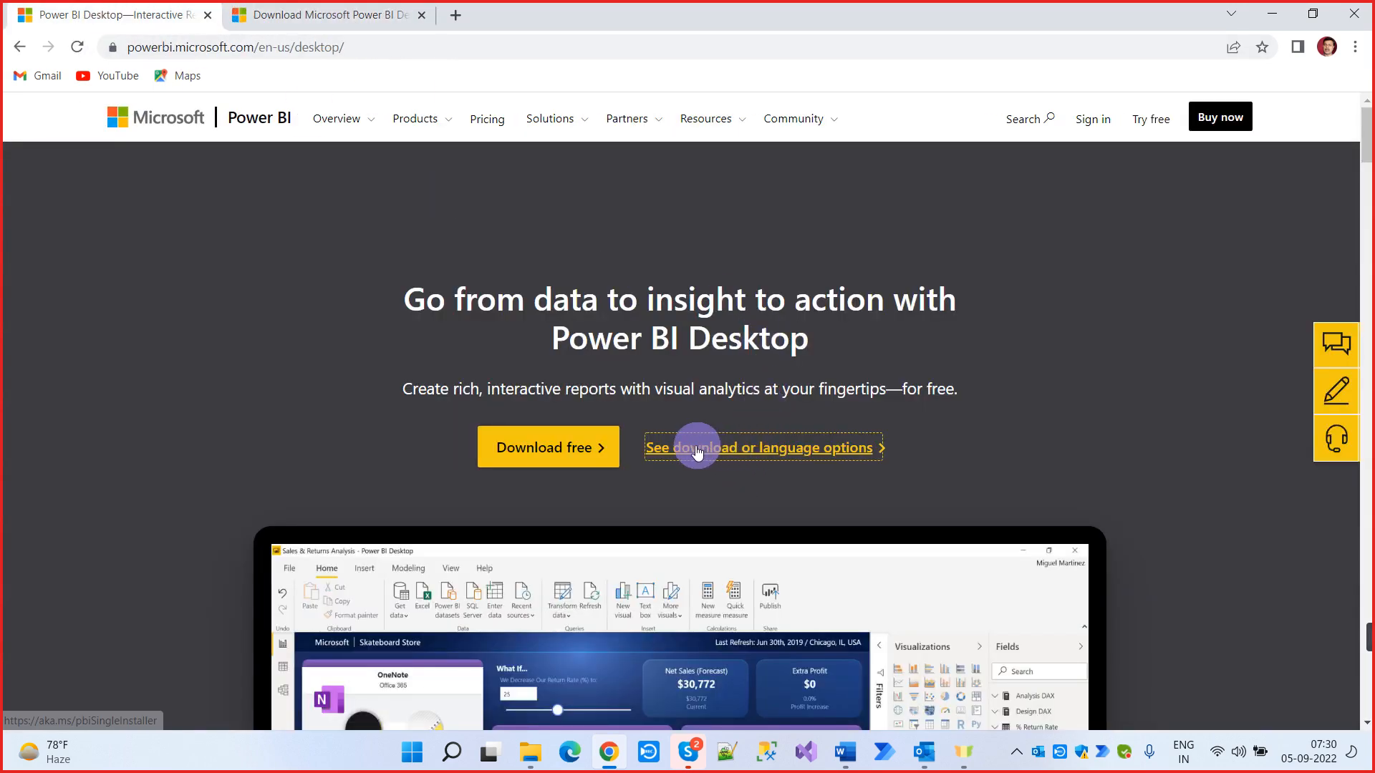
click(363, 15)
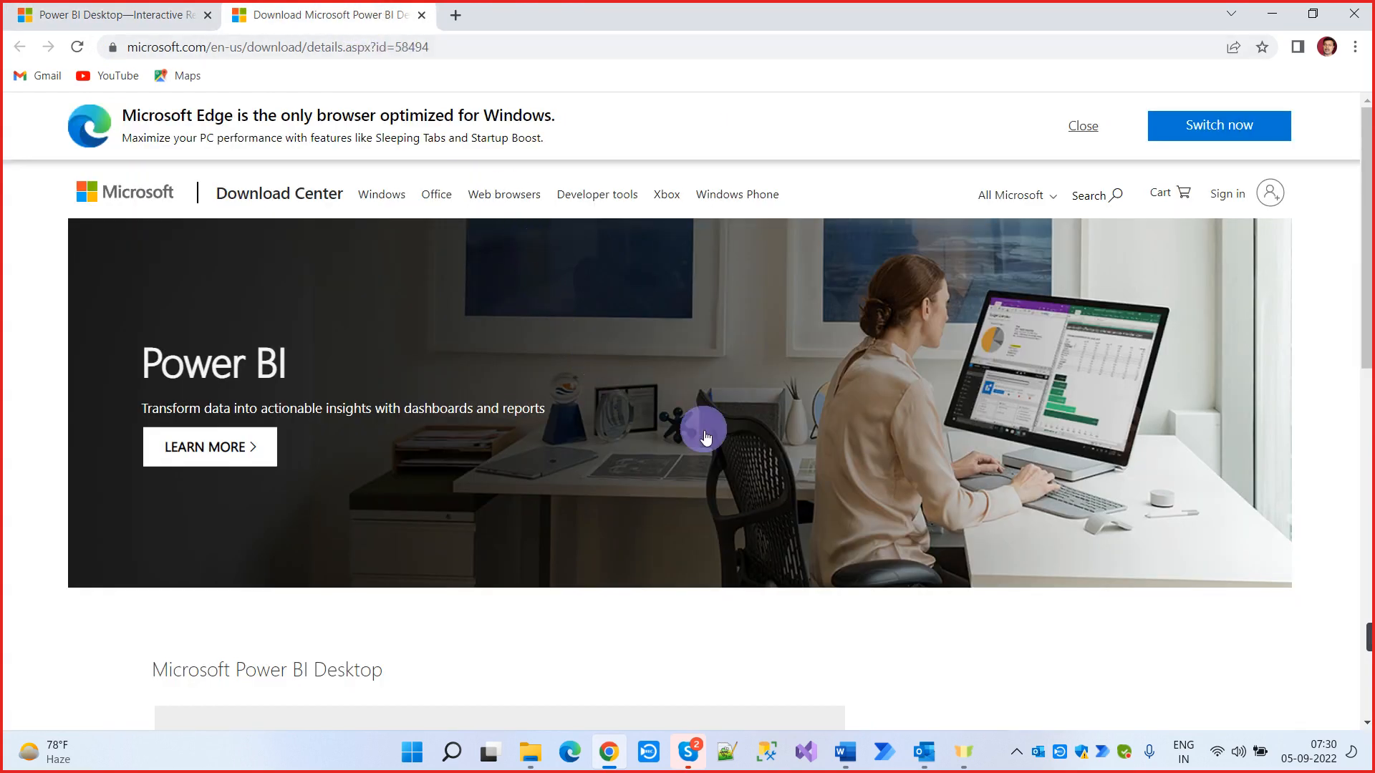
Expand the Details section of the Microsoft Power BI Desktop download page and review the version, setup file names and file sizes
scroll(703, 430, down, 5)
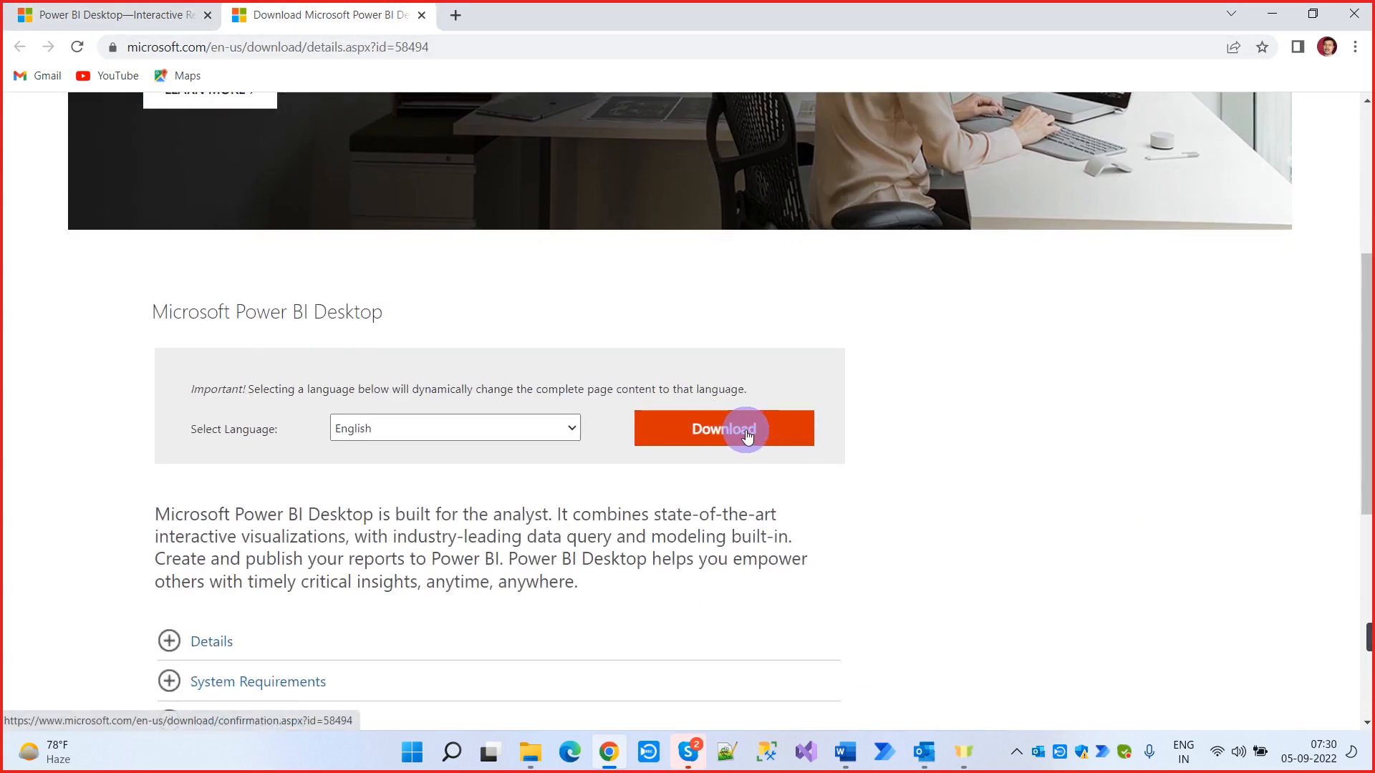
scroll(748, 434, down, 1)
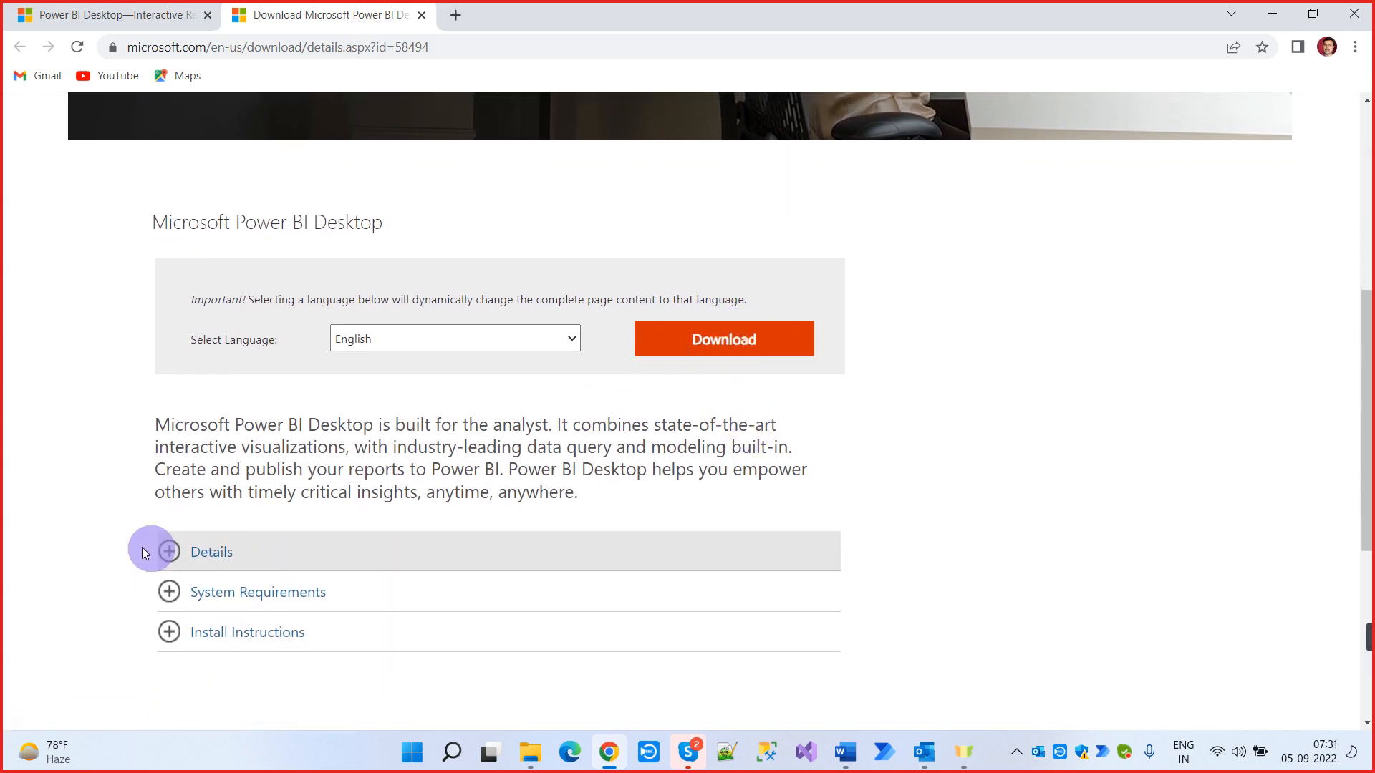
click(182, 560)
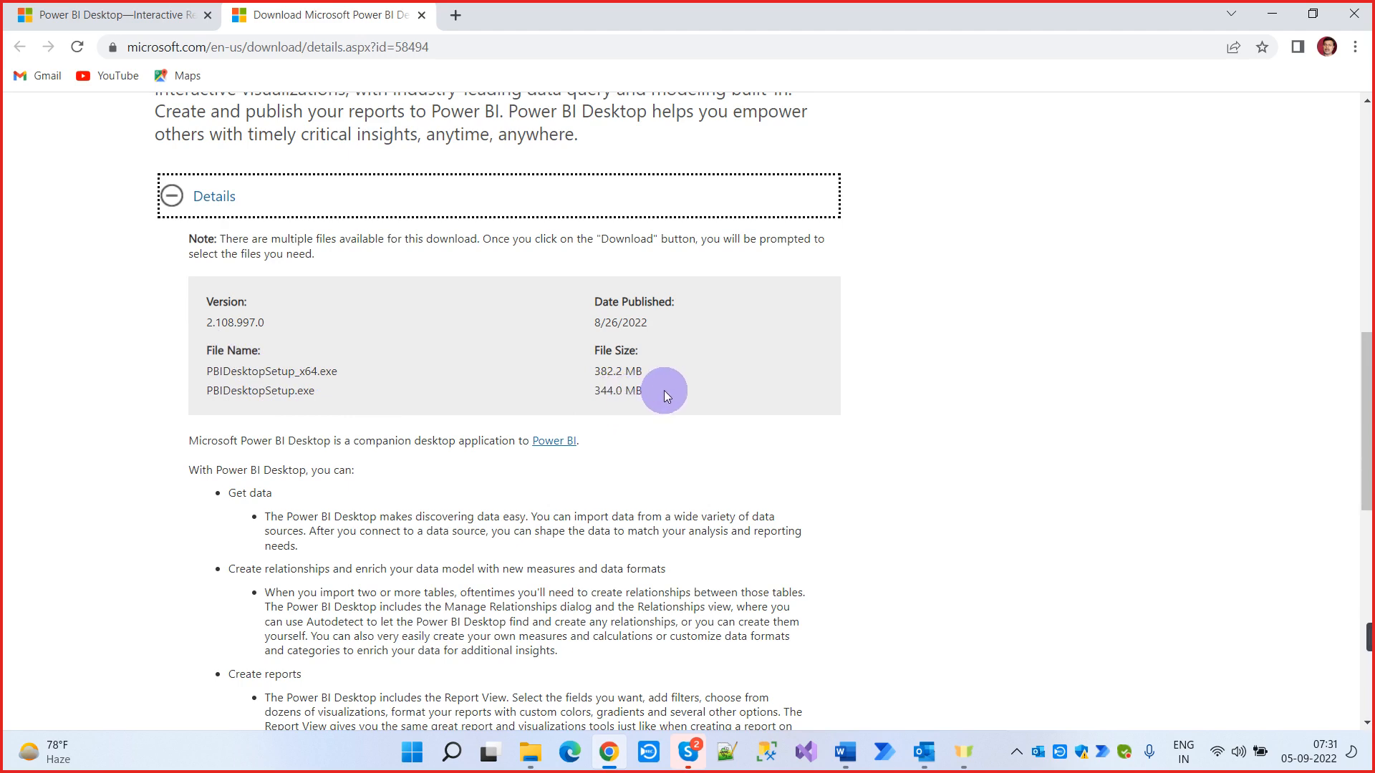
Expand System Requirements and examine the supported Windows versions, the Internet Explorer requirement and the supported platforms
scroll(664, 396, down, 5)
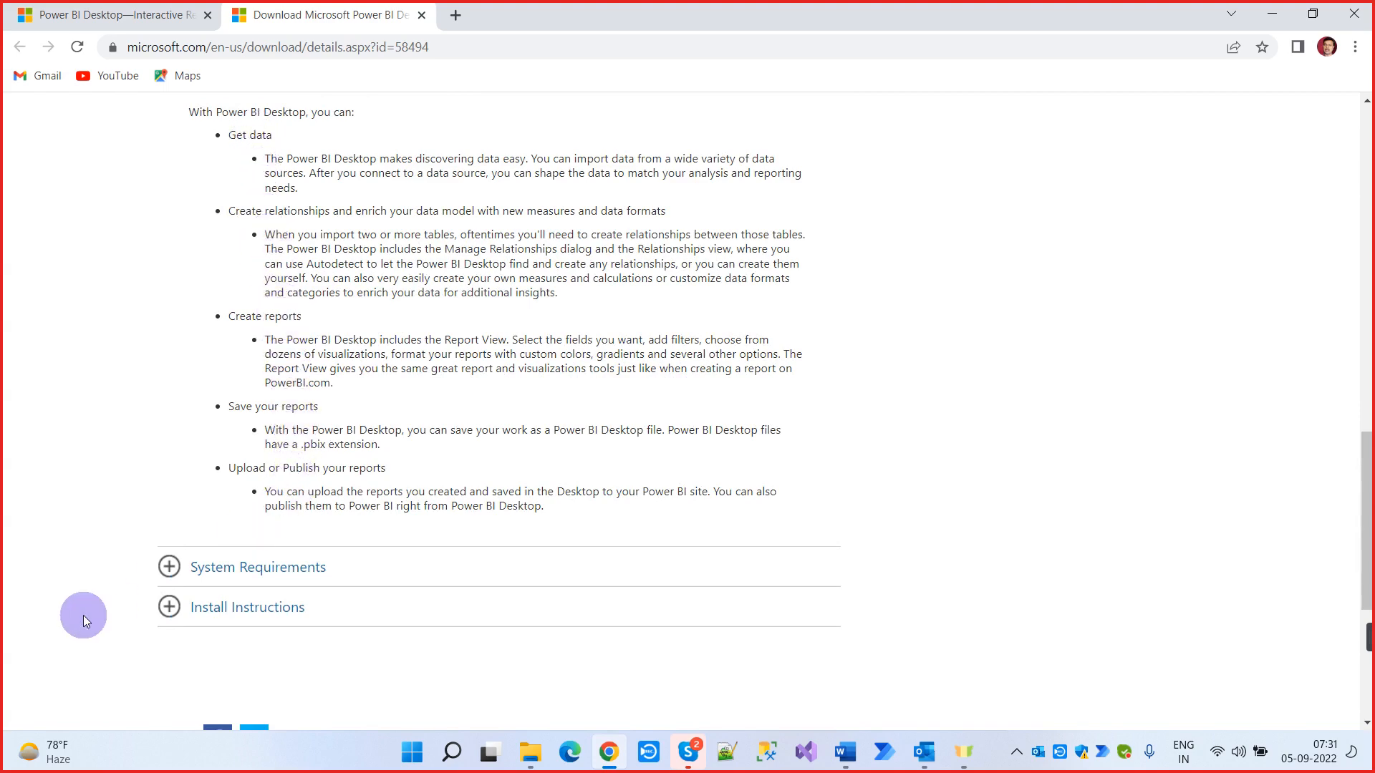
click(186, 578)
scroll(829, 492, down, 4)
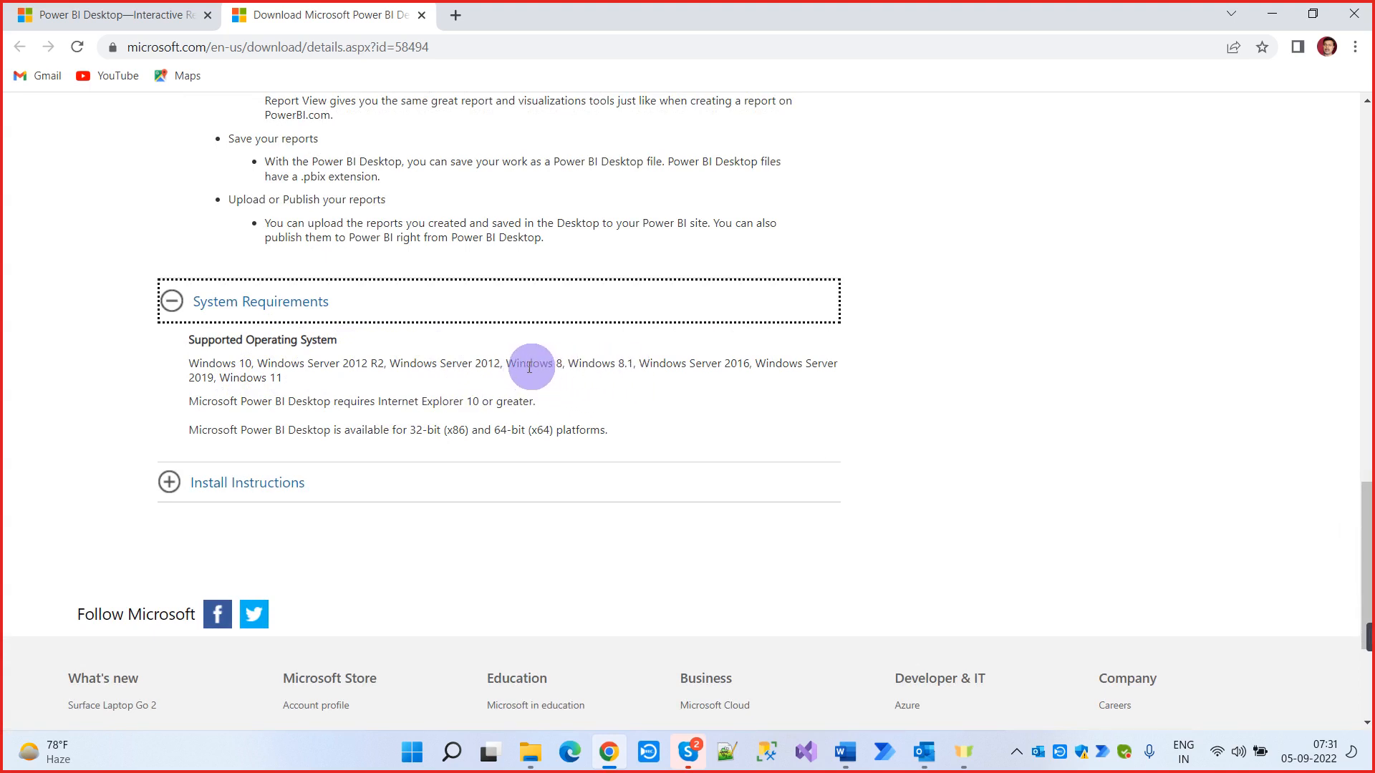
drag(505, 363, 637, 358)
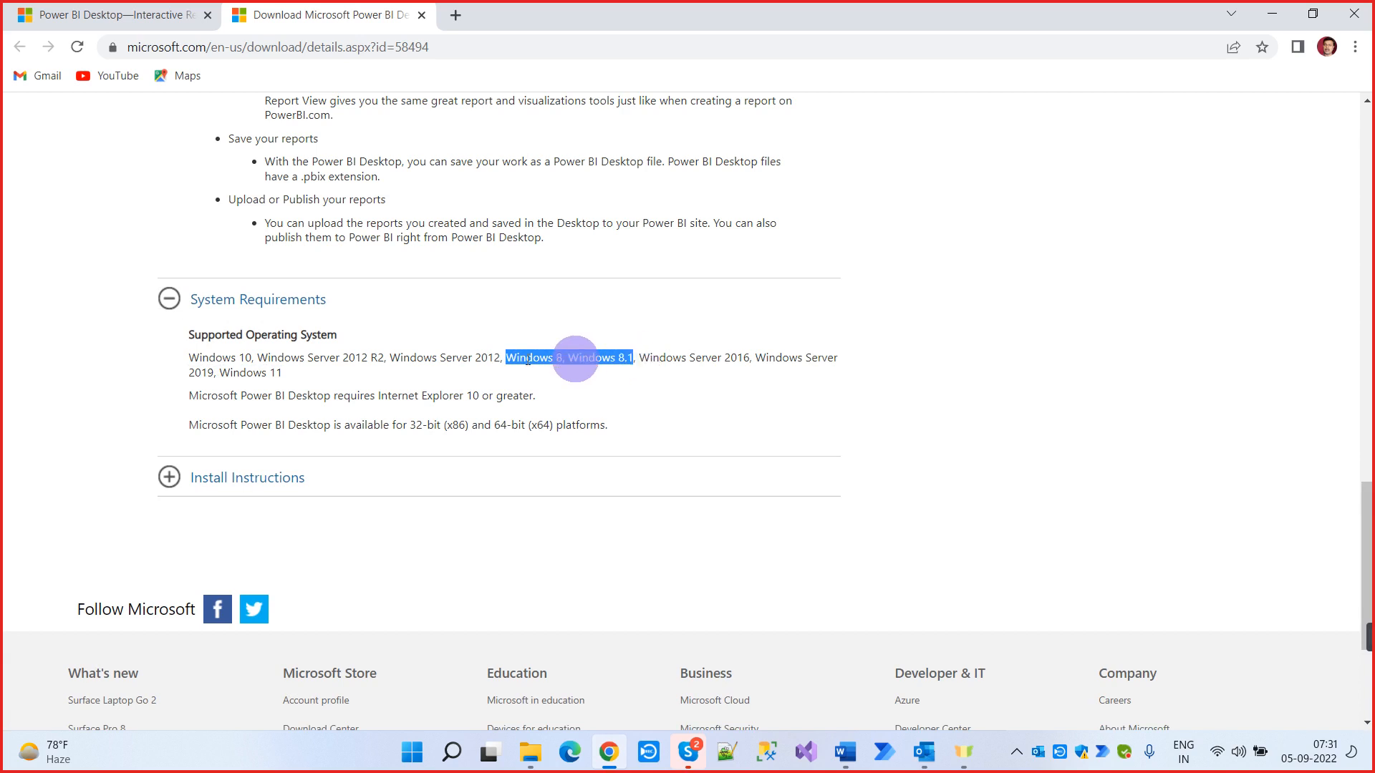
drag(197, 357, 252, 358)
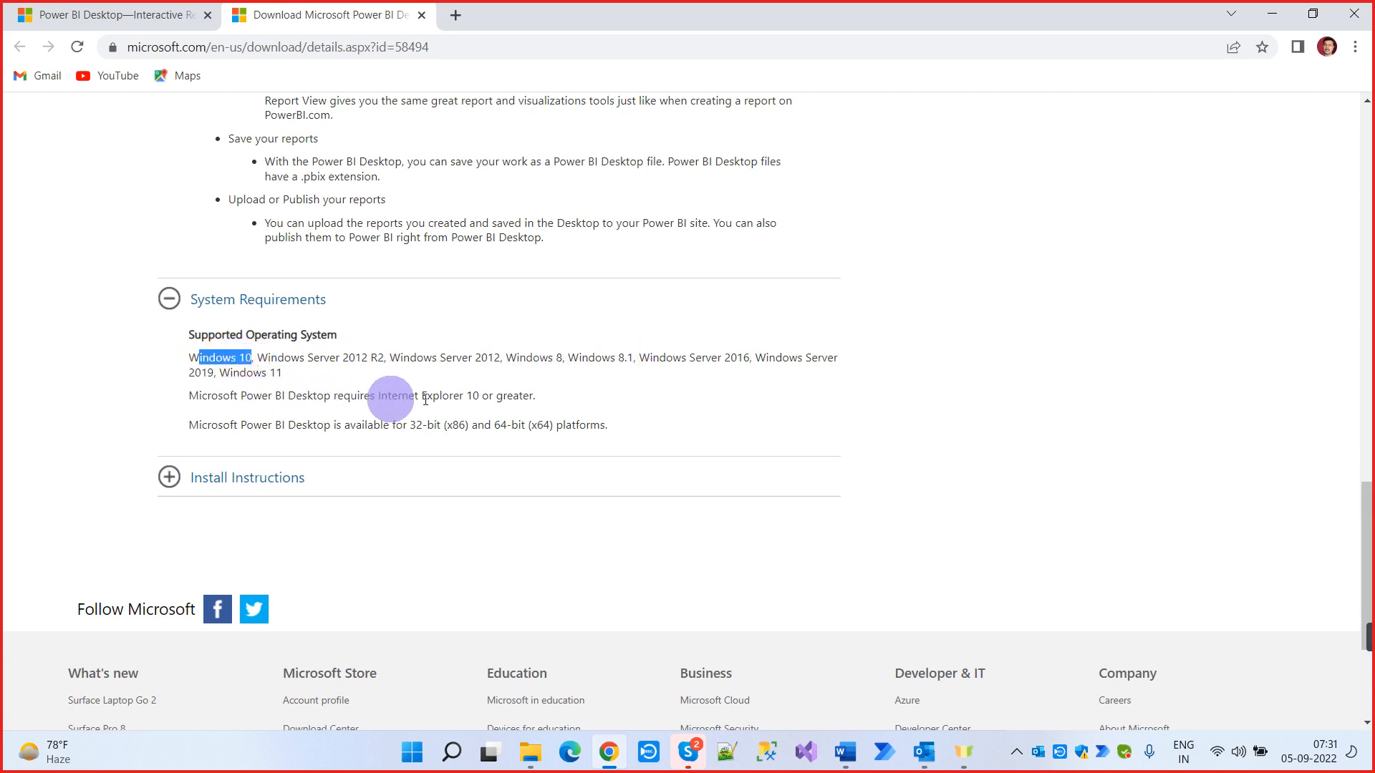
drag(555, 396, 379, 398)
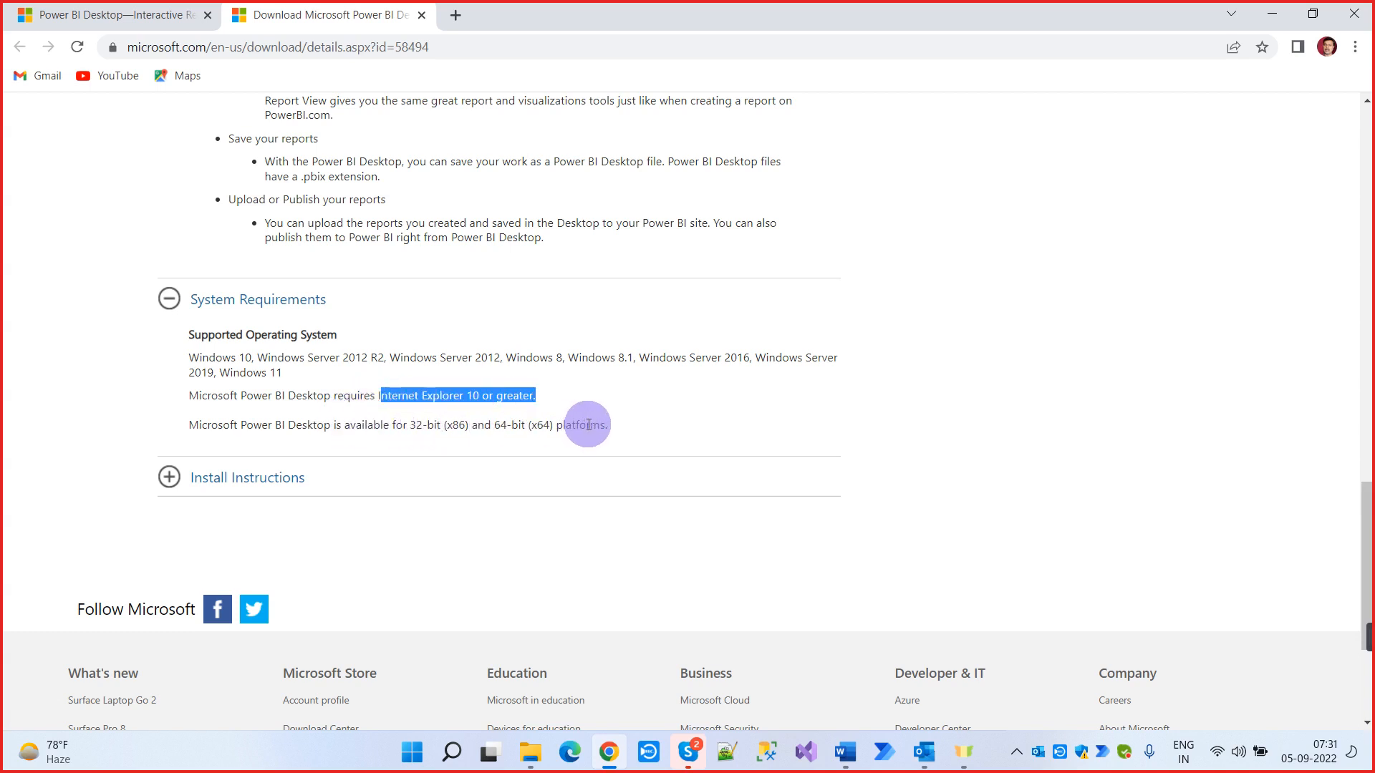
Start the Power BI Desktop download in English and select PBIDesktopSetup_x64.exe as the file to download
scroll(587, 424, up, 7)
scroll(585, 372, up, 4)
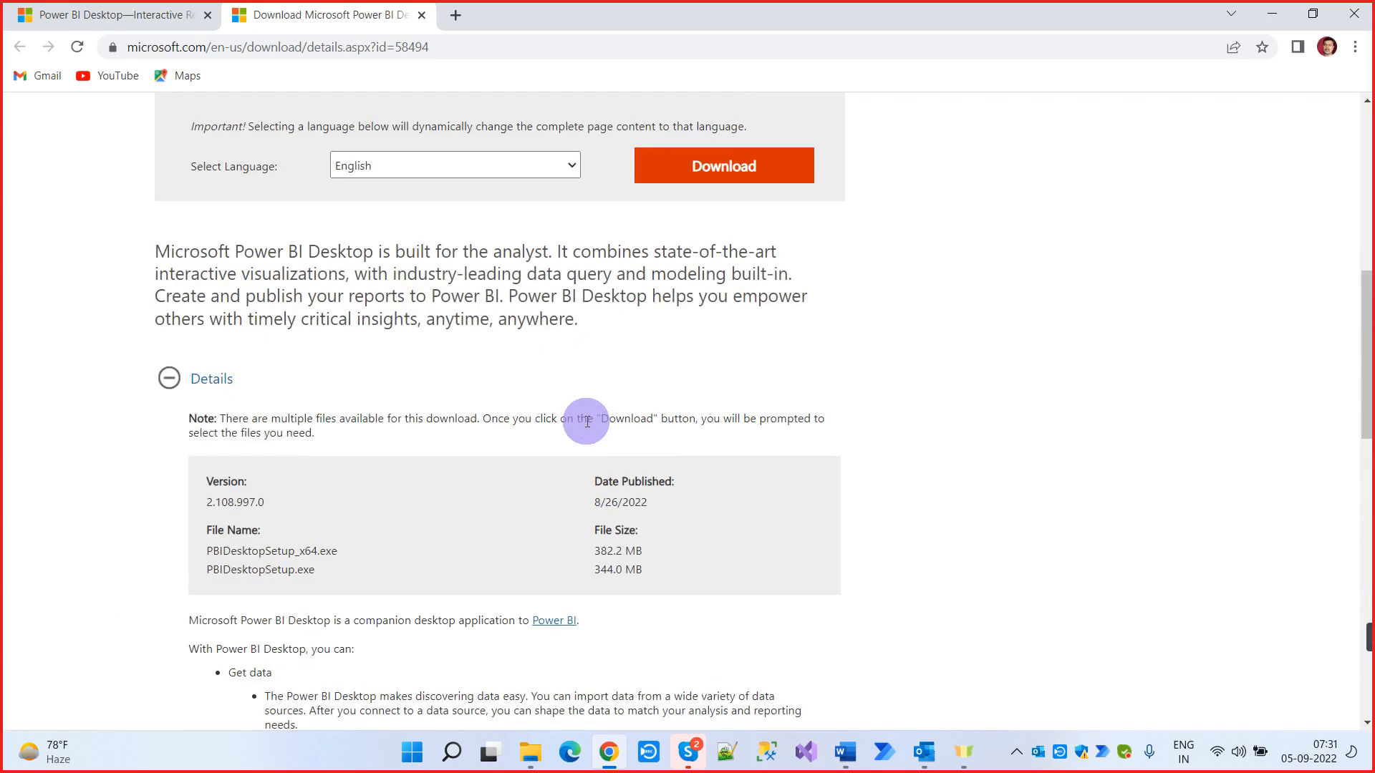
scroll(583, 331, down, 8)
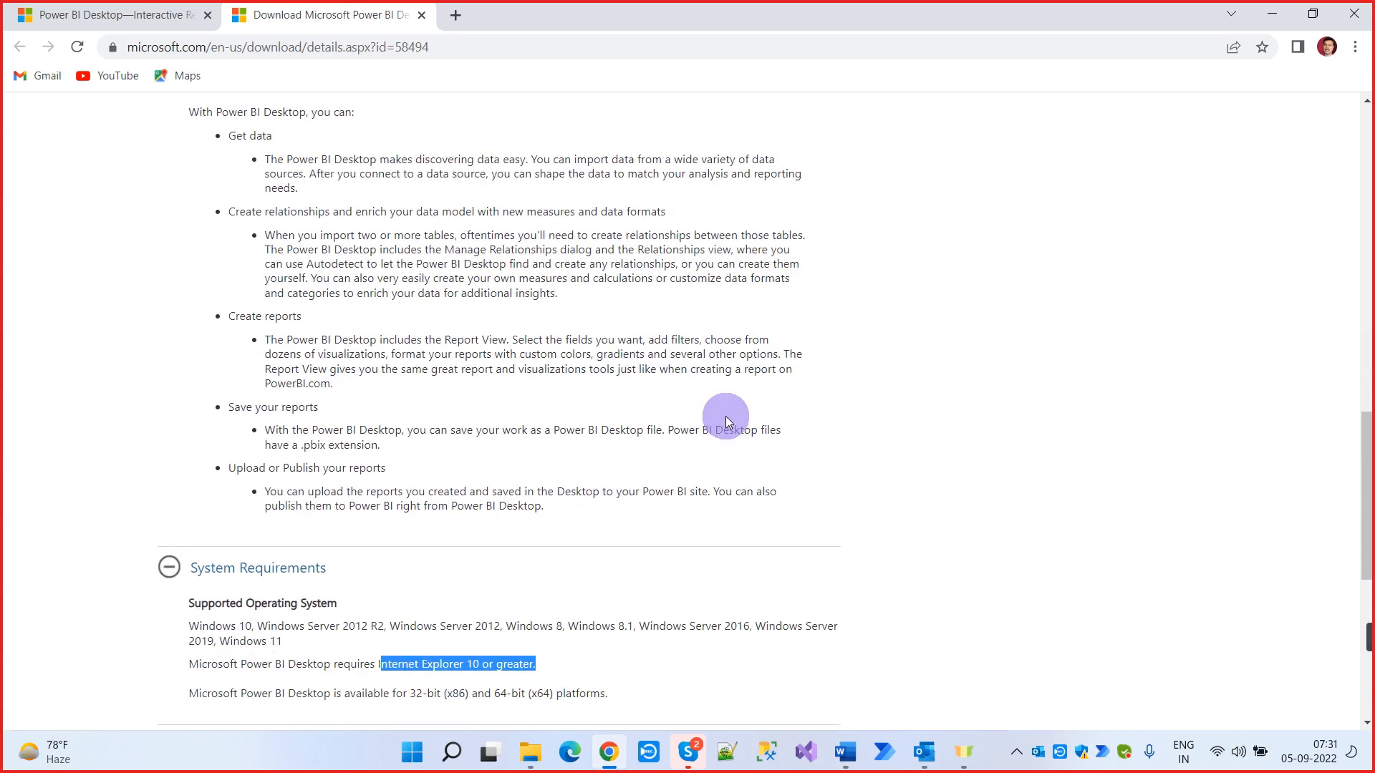
scroll(725, 417, down, 3)
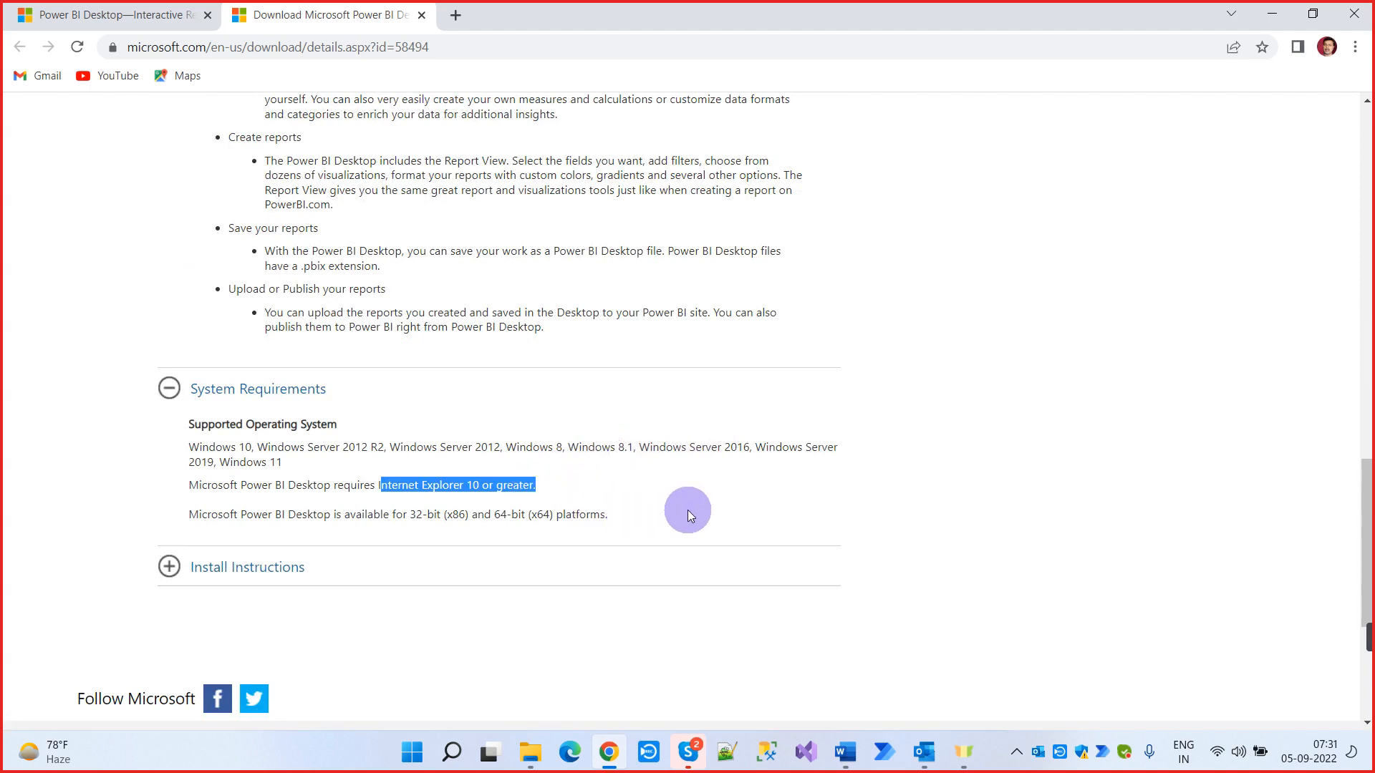
scroll(687, 510, up, 5)
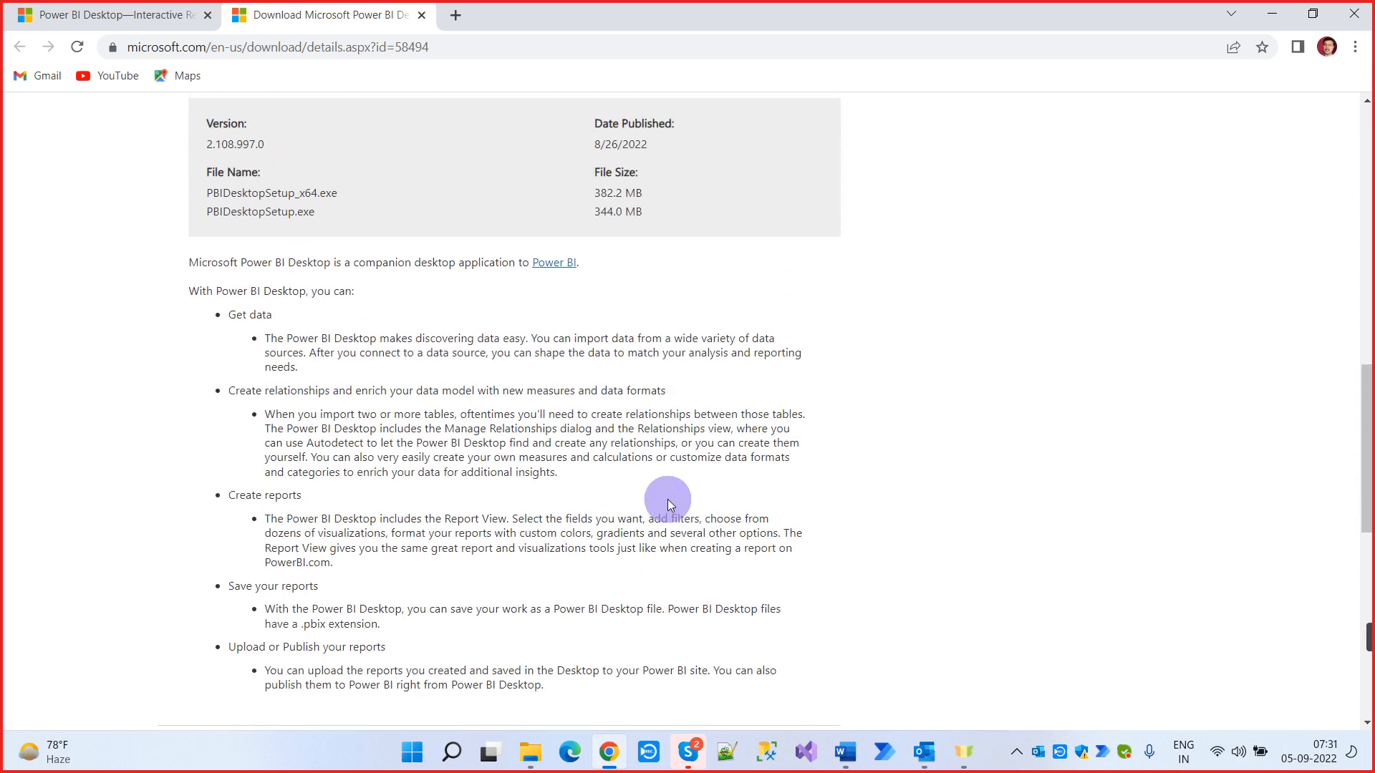
scroll(687, 496, up, 5)
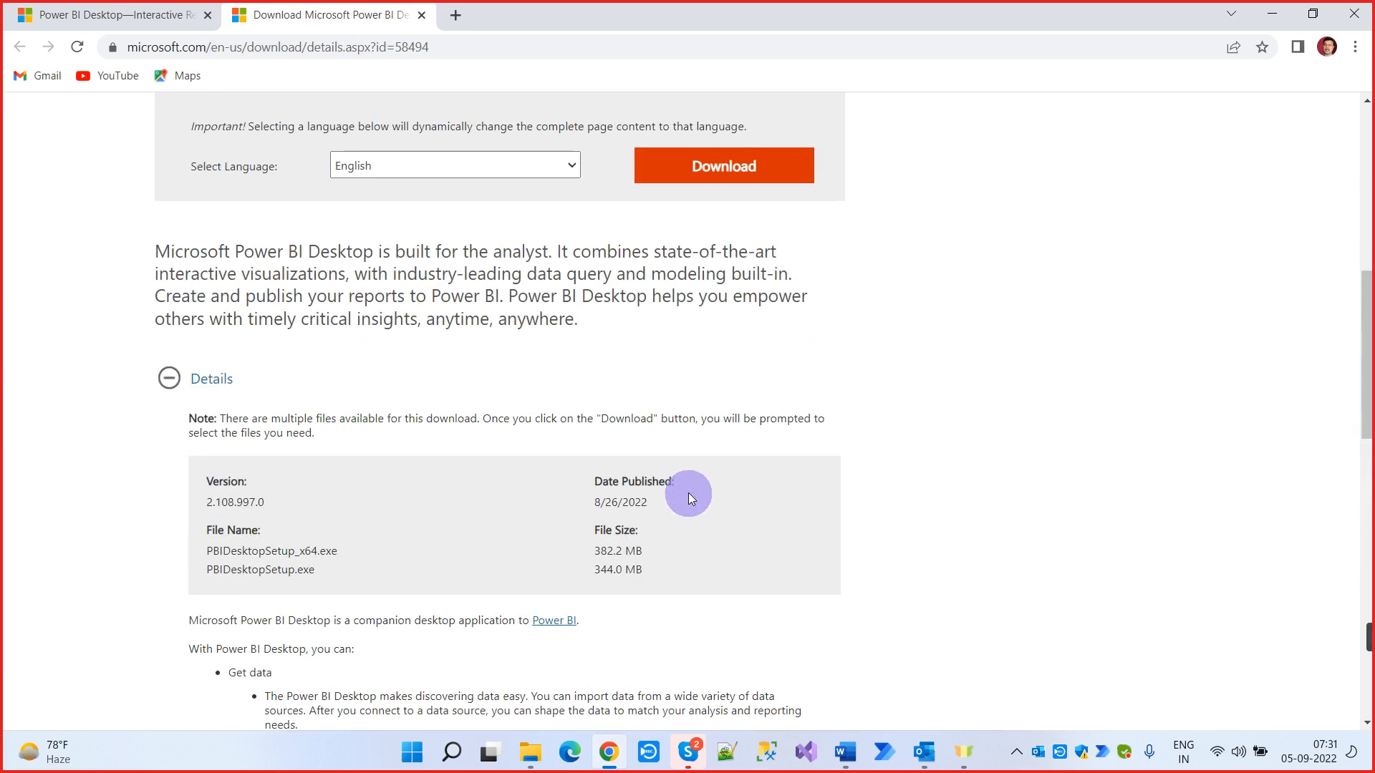
click(702, 166)
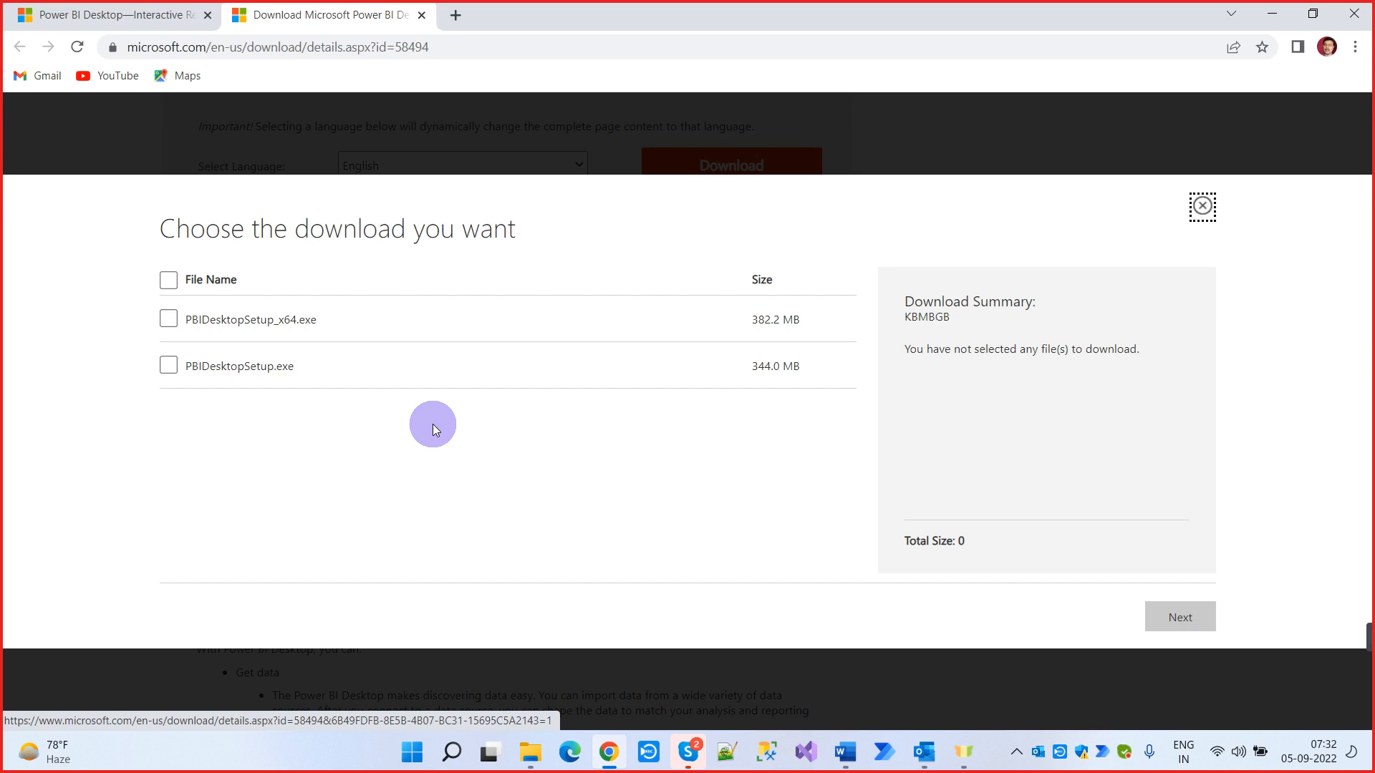
click(242, 319)
click(170, 321)
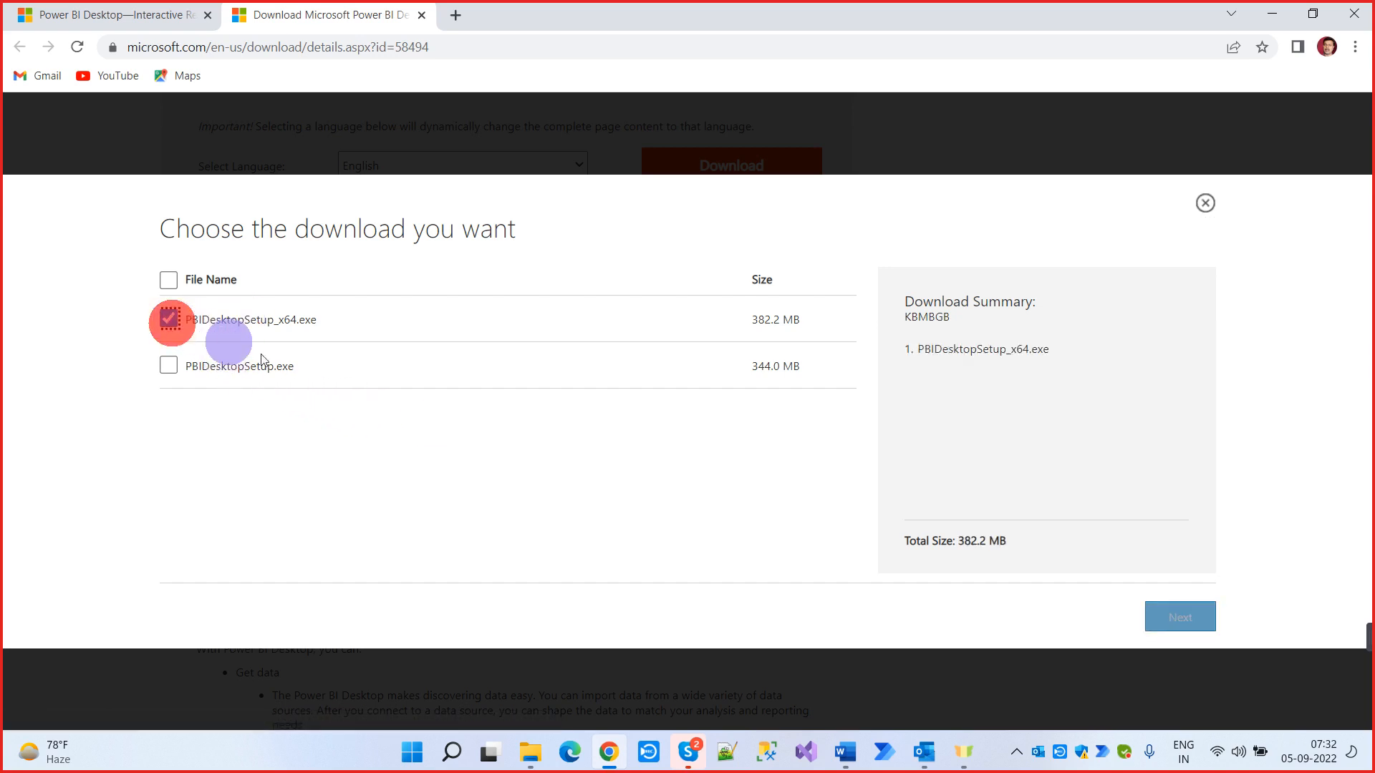
Open the properties of This PC from File Explorer and check the system type, processor, installed RAM and Windows edition
click(531, 761)
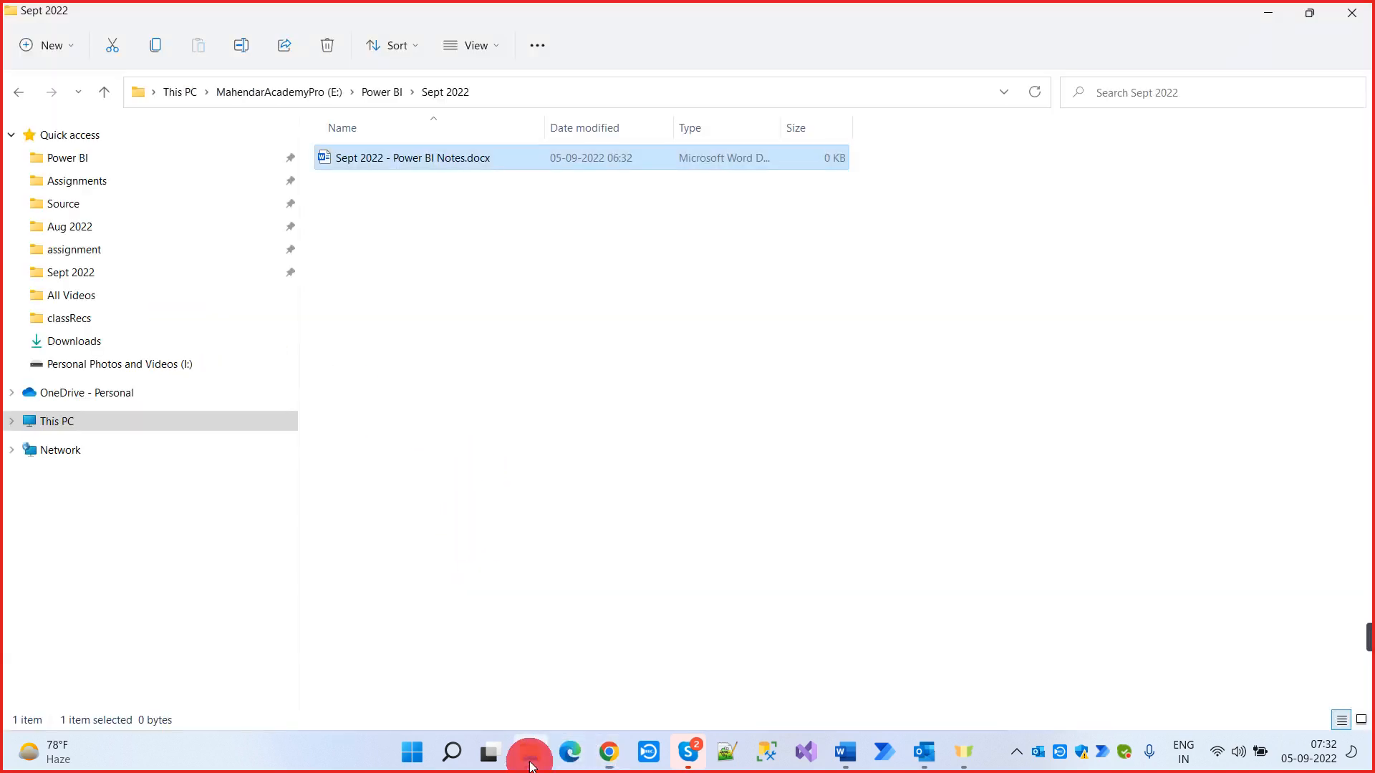
right_click(66, 421)
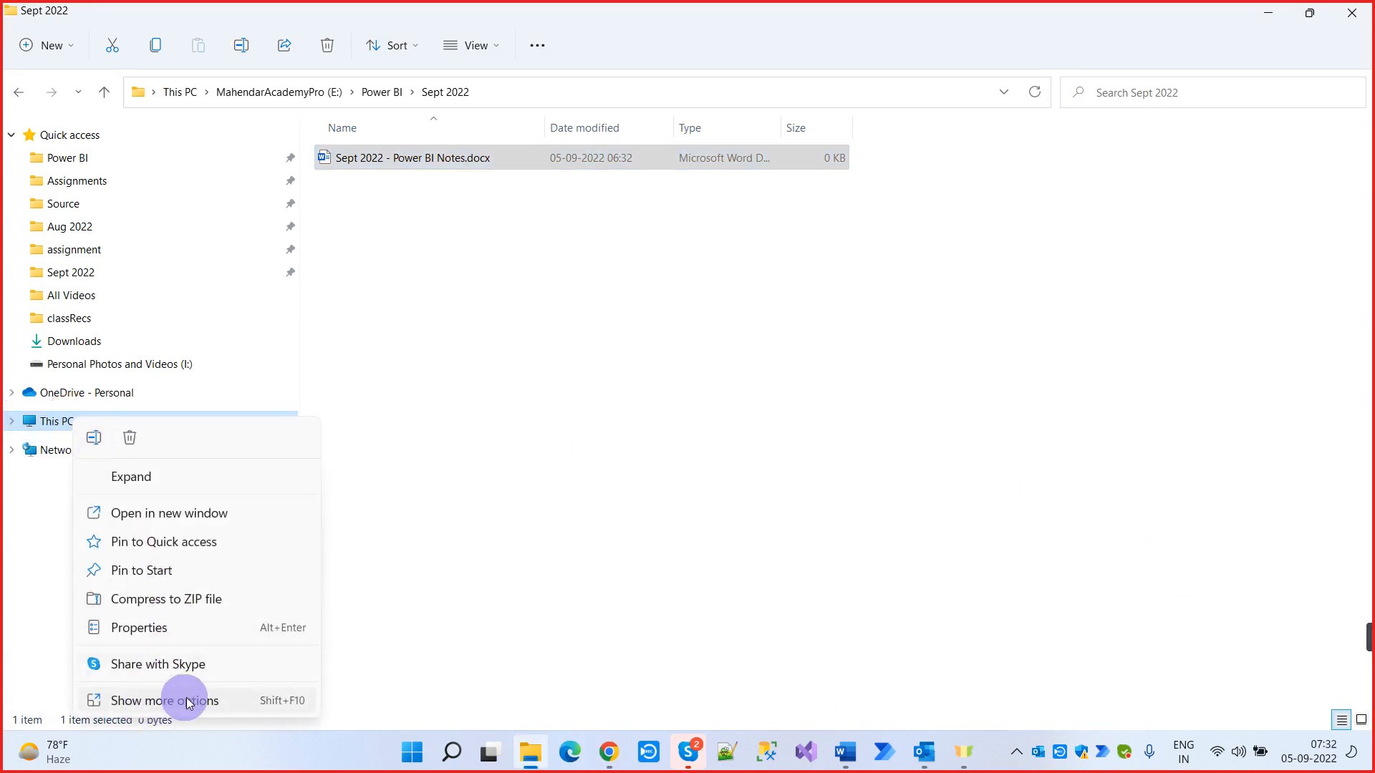
click(141, 628)
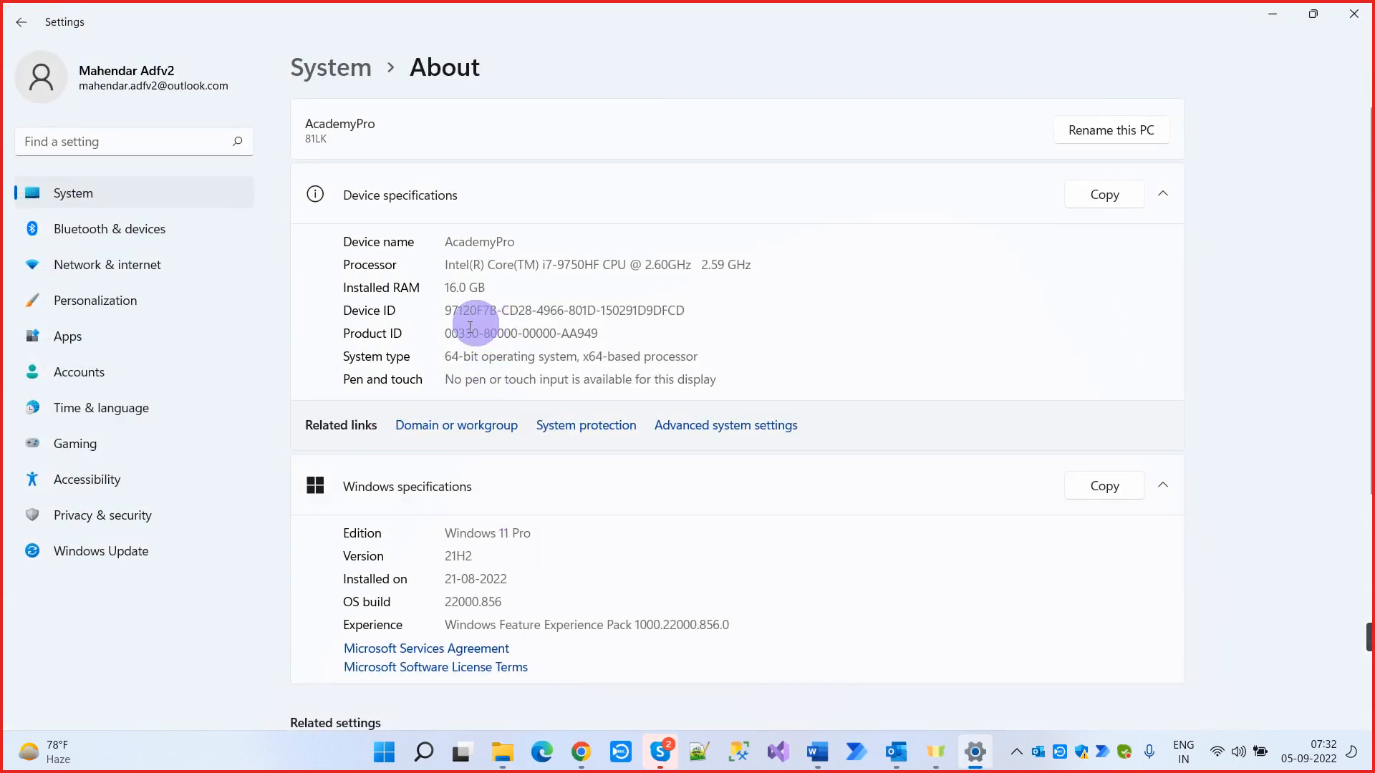
drag(449, 358, 700, 357)
drag(459, 265, 766, 267)
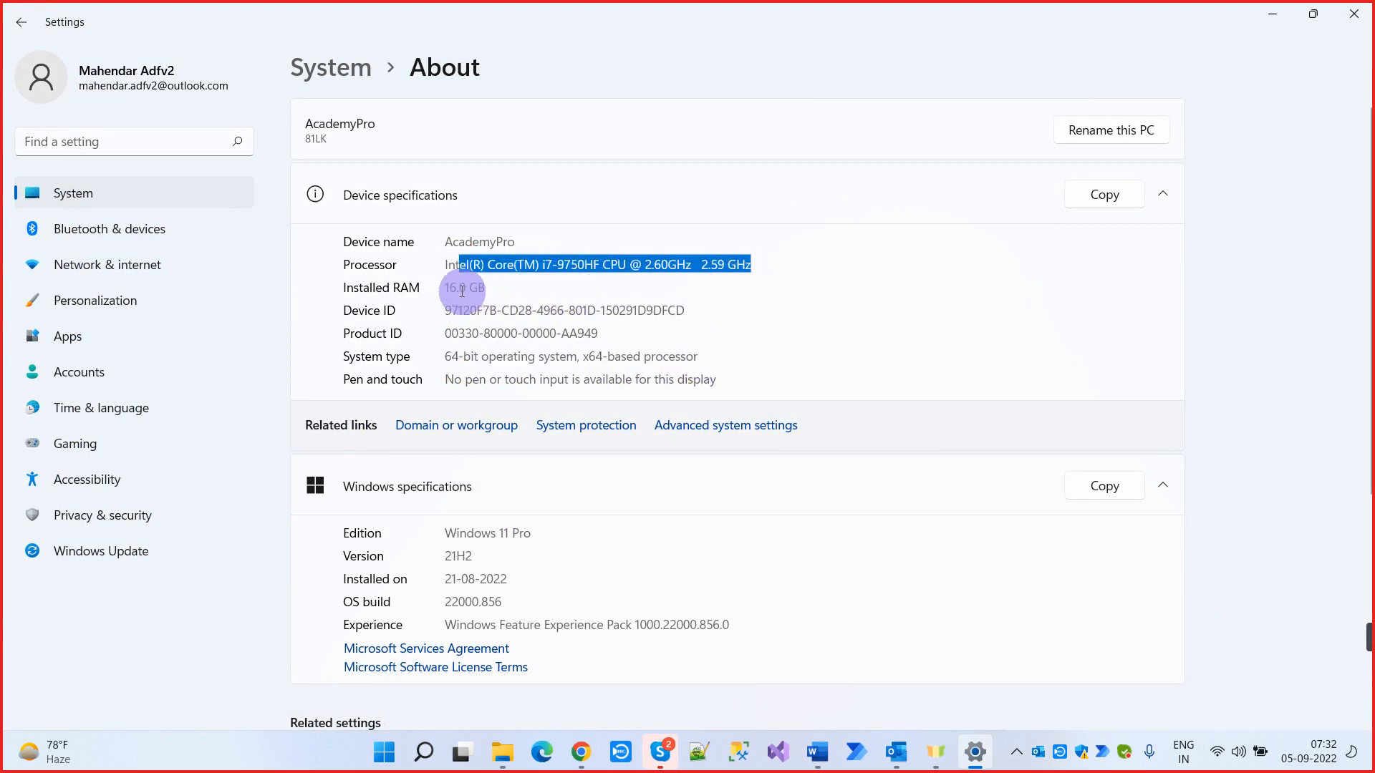
drag(444, 287, 574, 266)
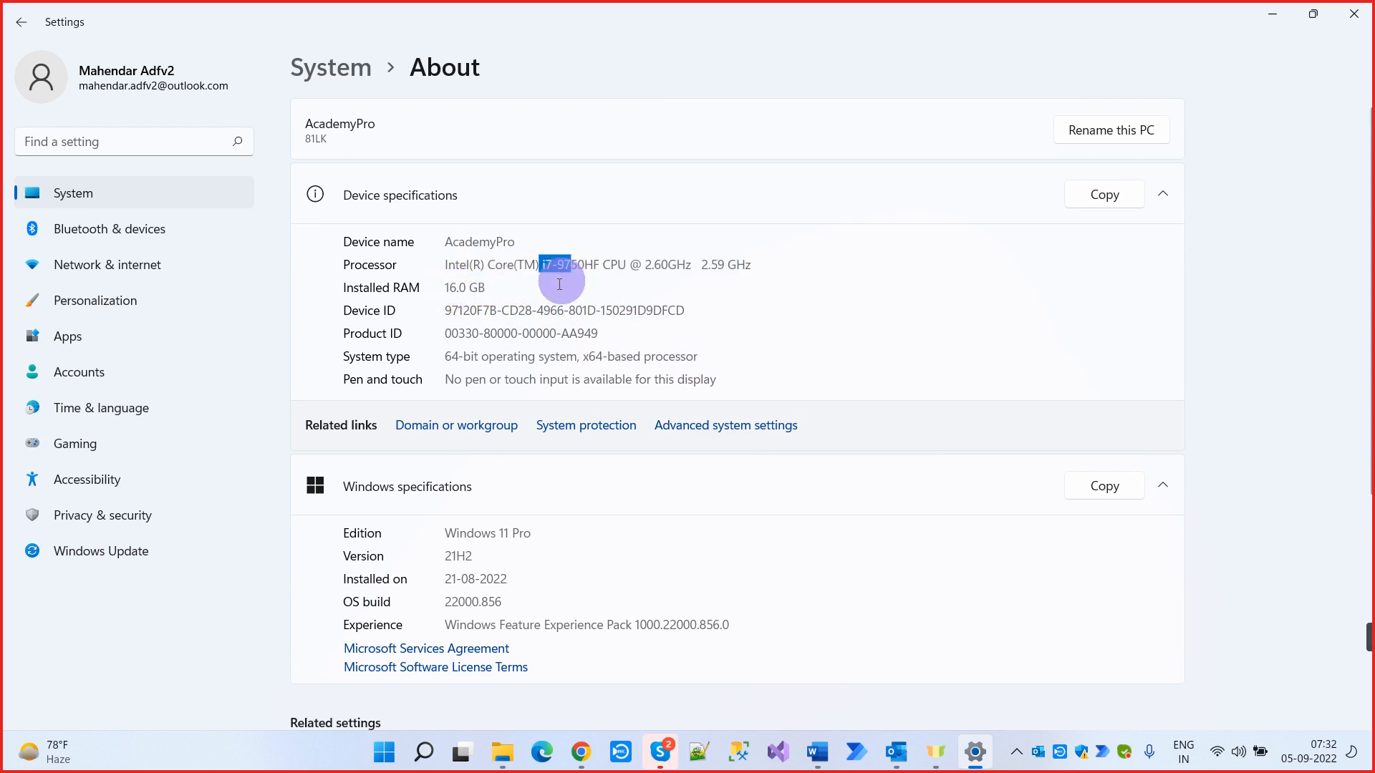
scroll(633, 487, down, 3)
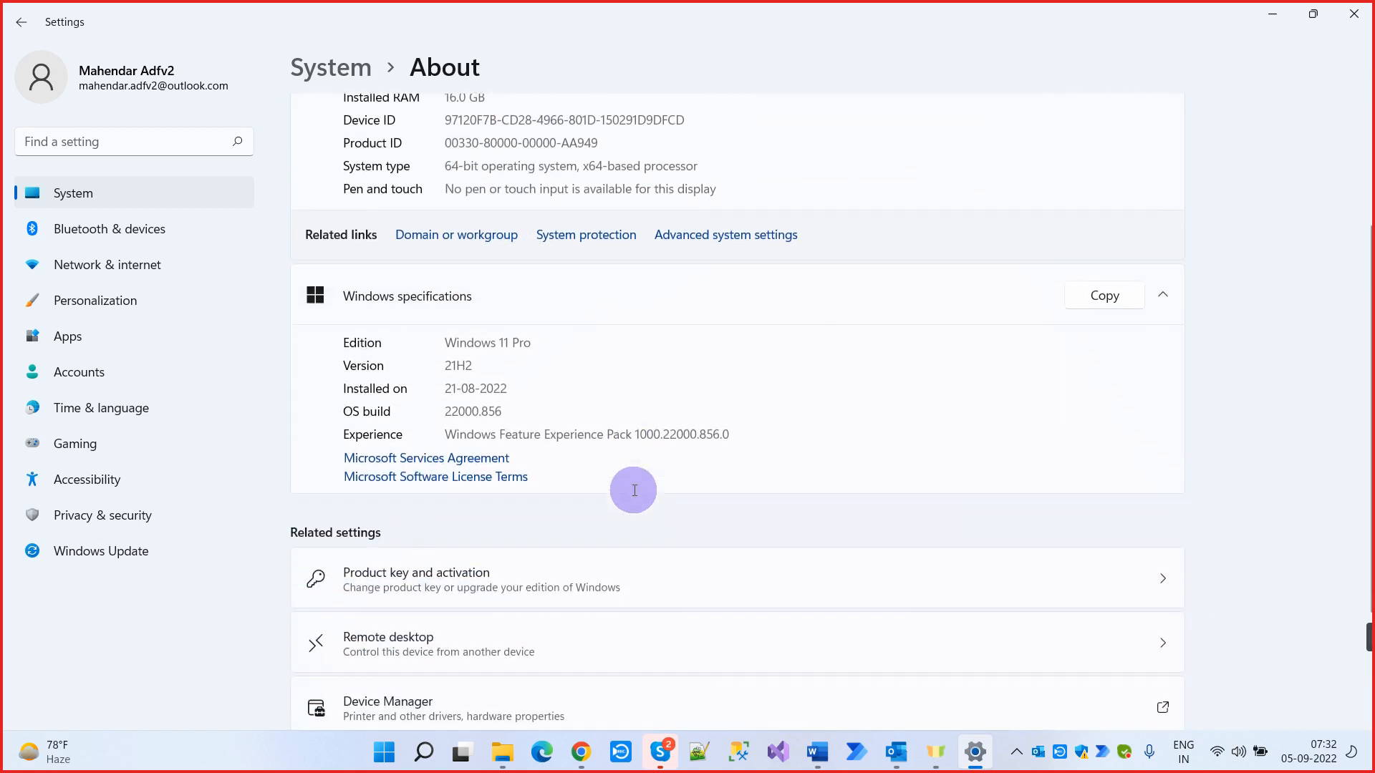
drag(453, 342, 552, 355)
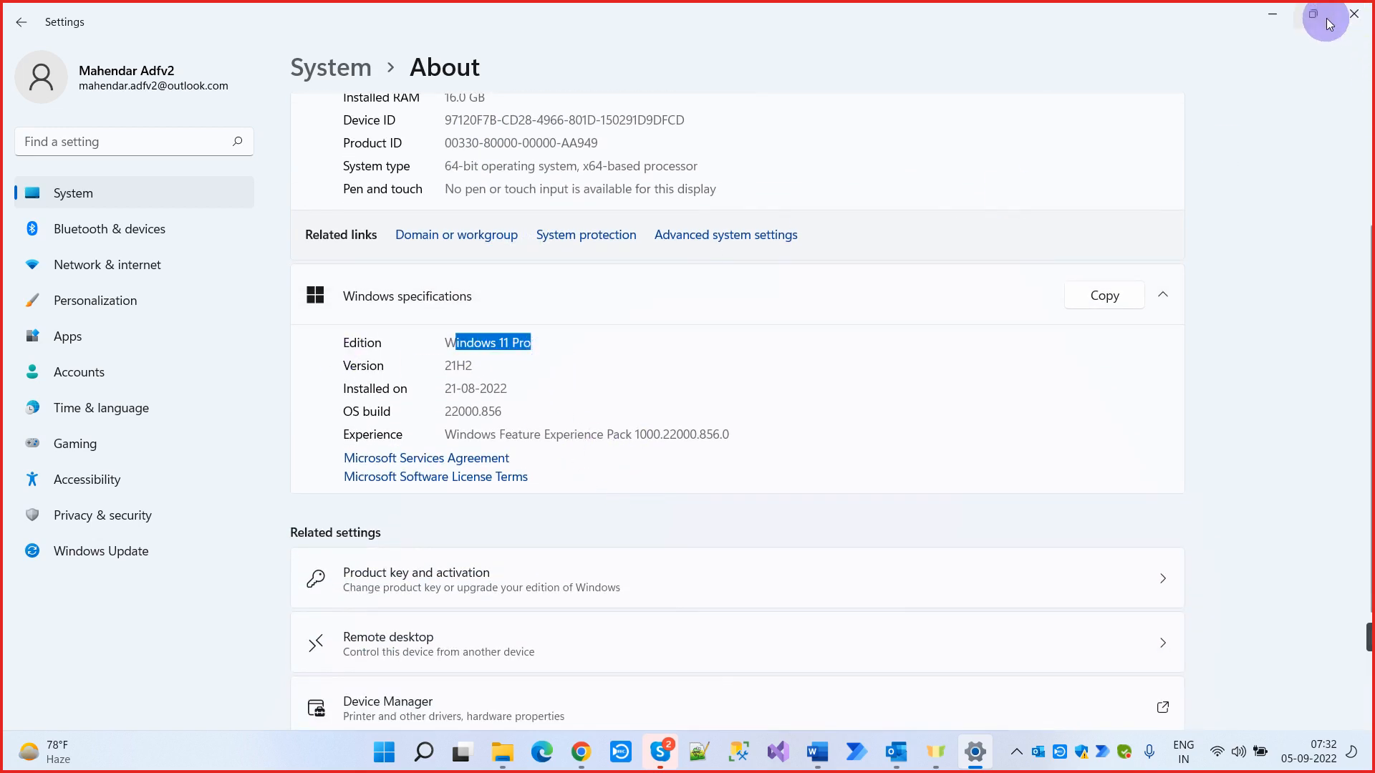
click(1353, 13)
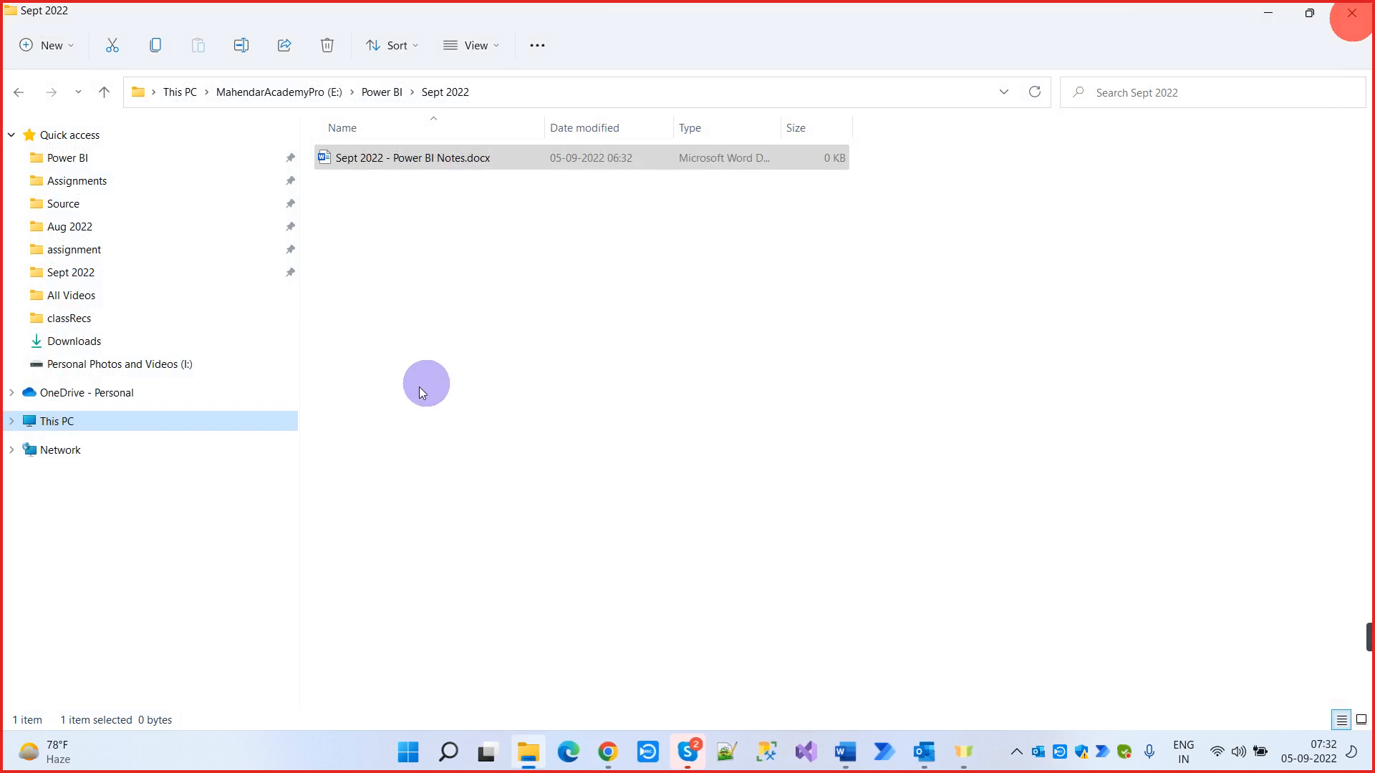
click(1269, 12)
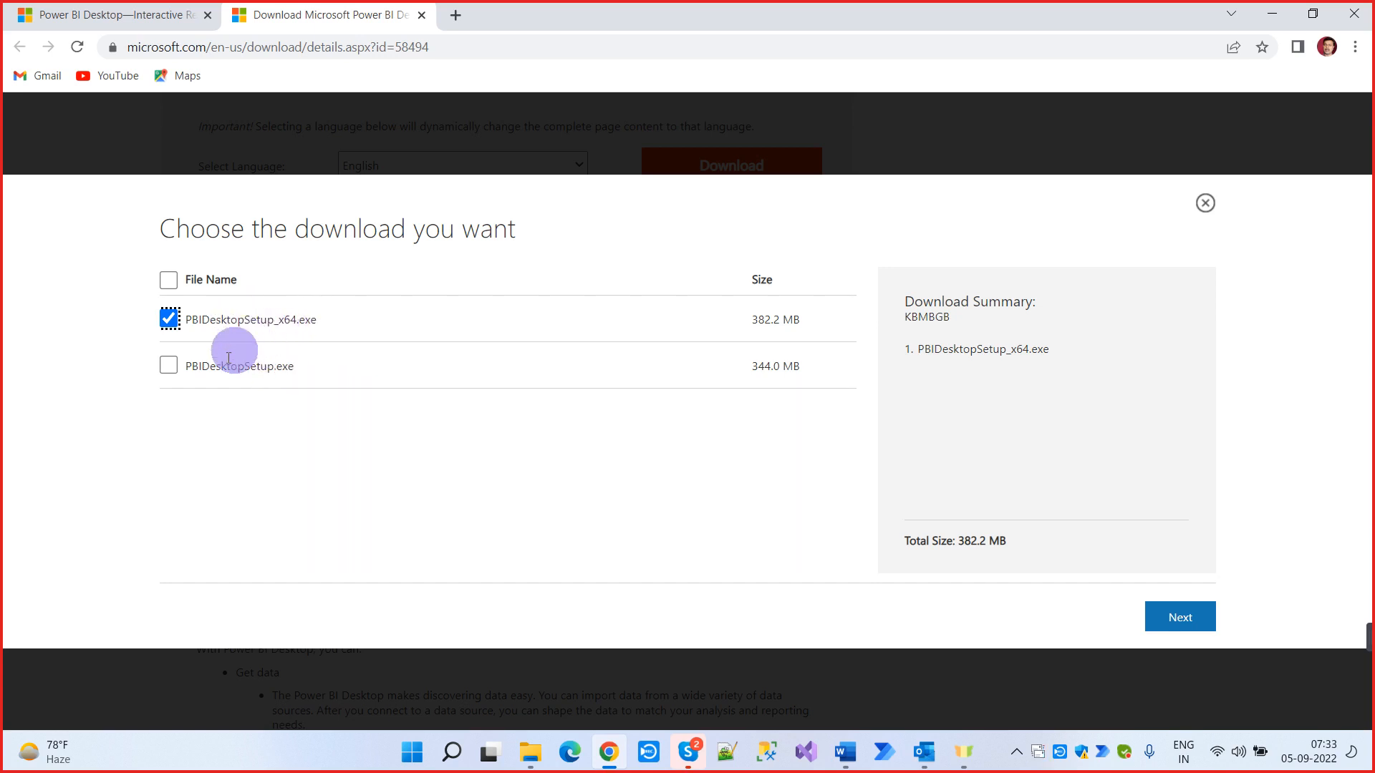
Proceed with downloading the selected 64-bit setup file and look over the download confirmation page
click(1168, 617)
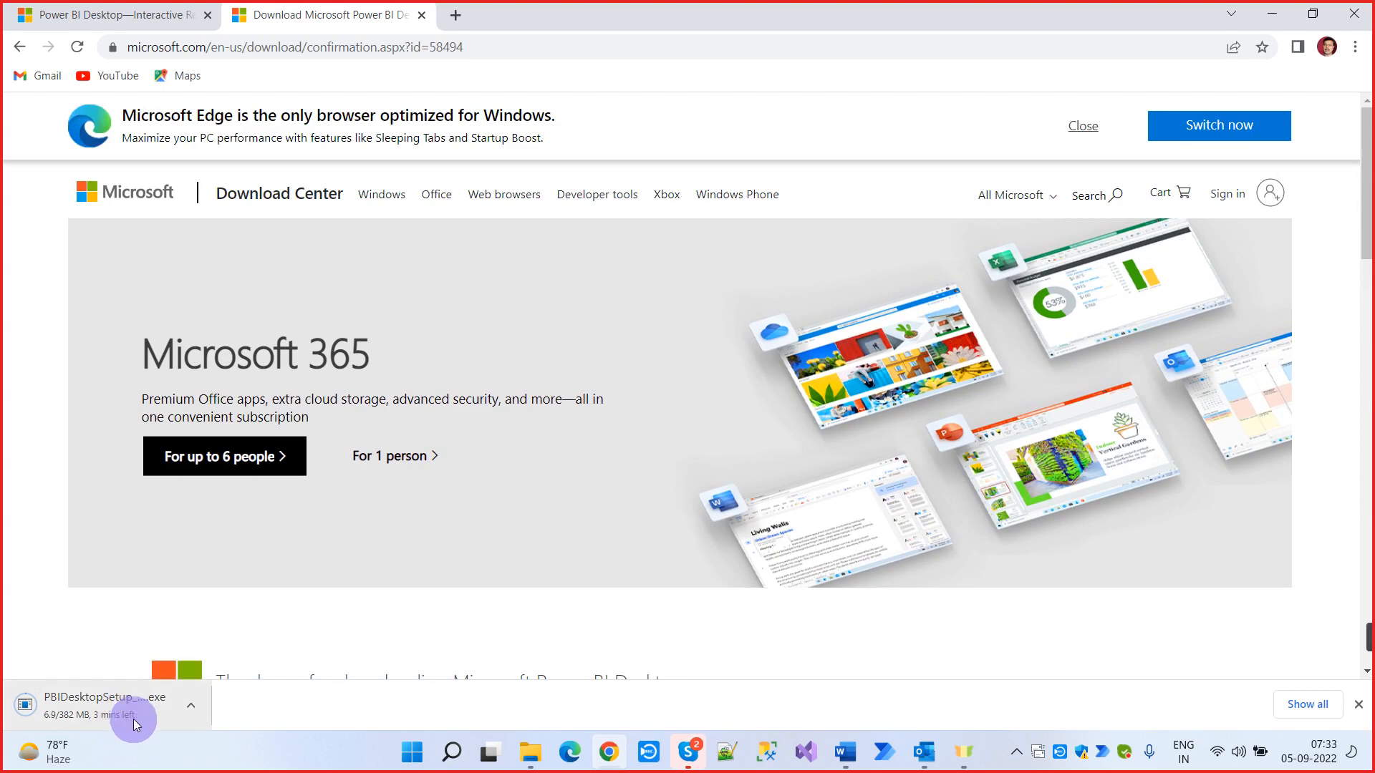
scroll(476, 623, down, 6)
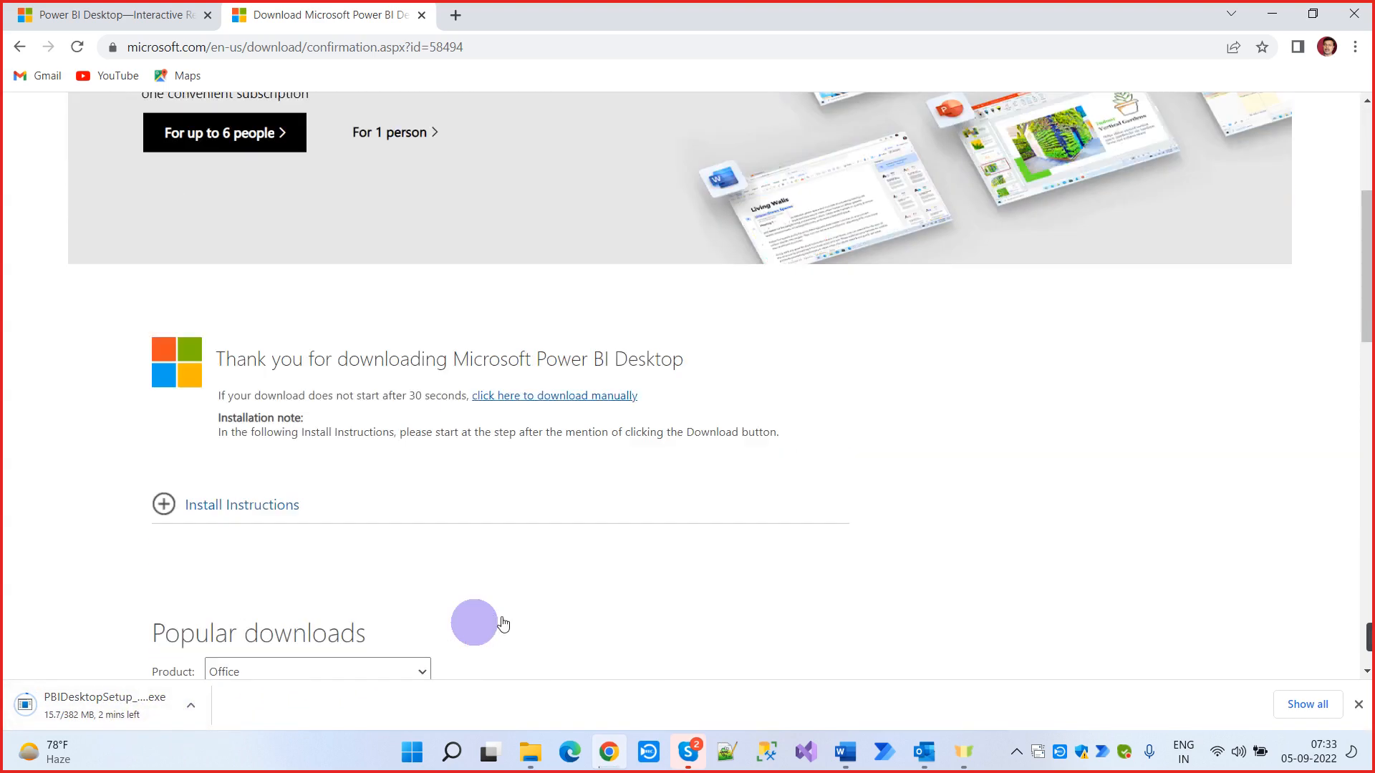
scroll(634, 557, up, 6)
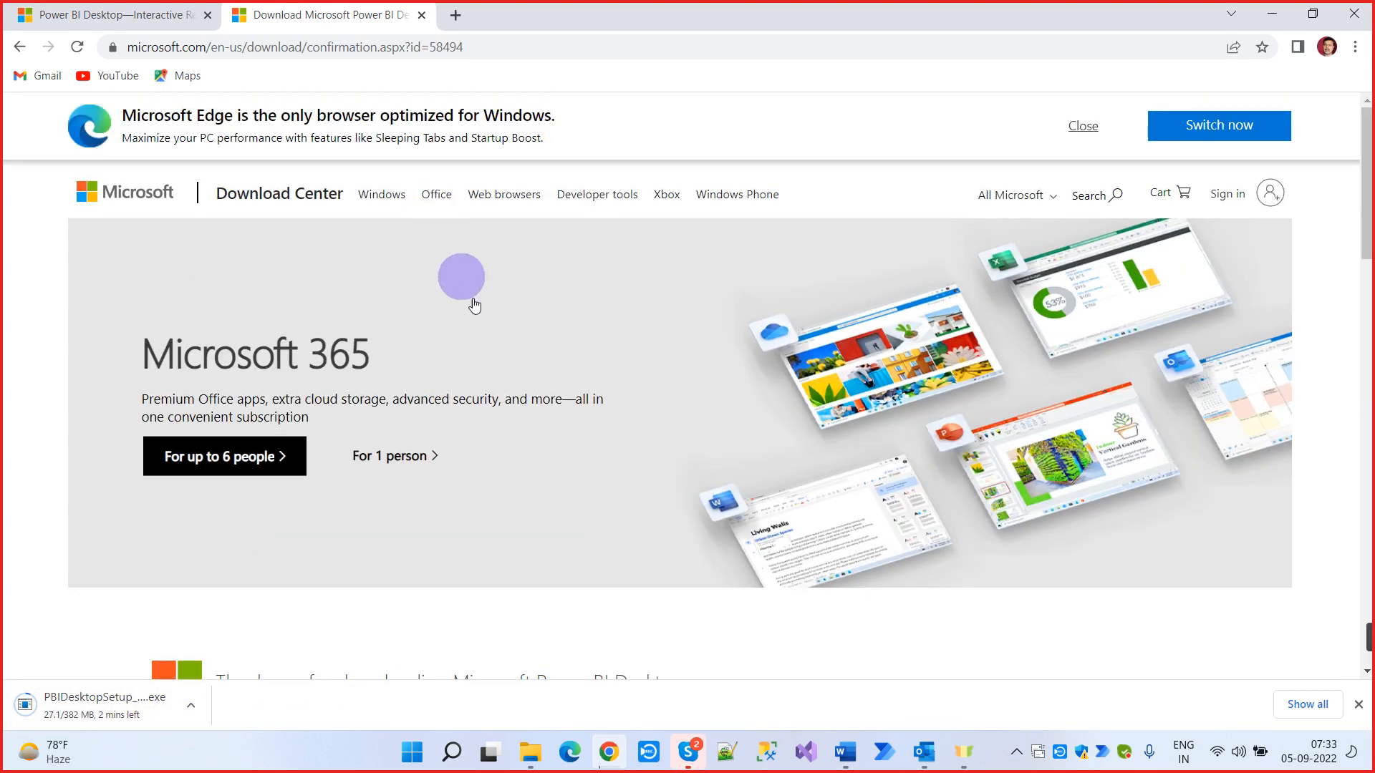
scroll(472, 308, down, 5)
scroll(610, 405, down, 6)
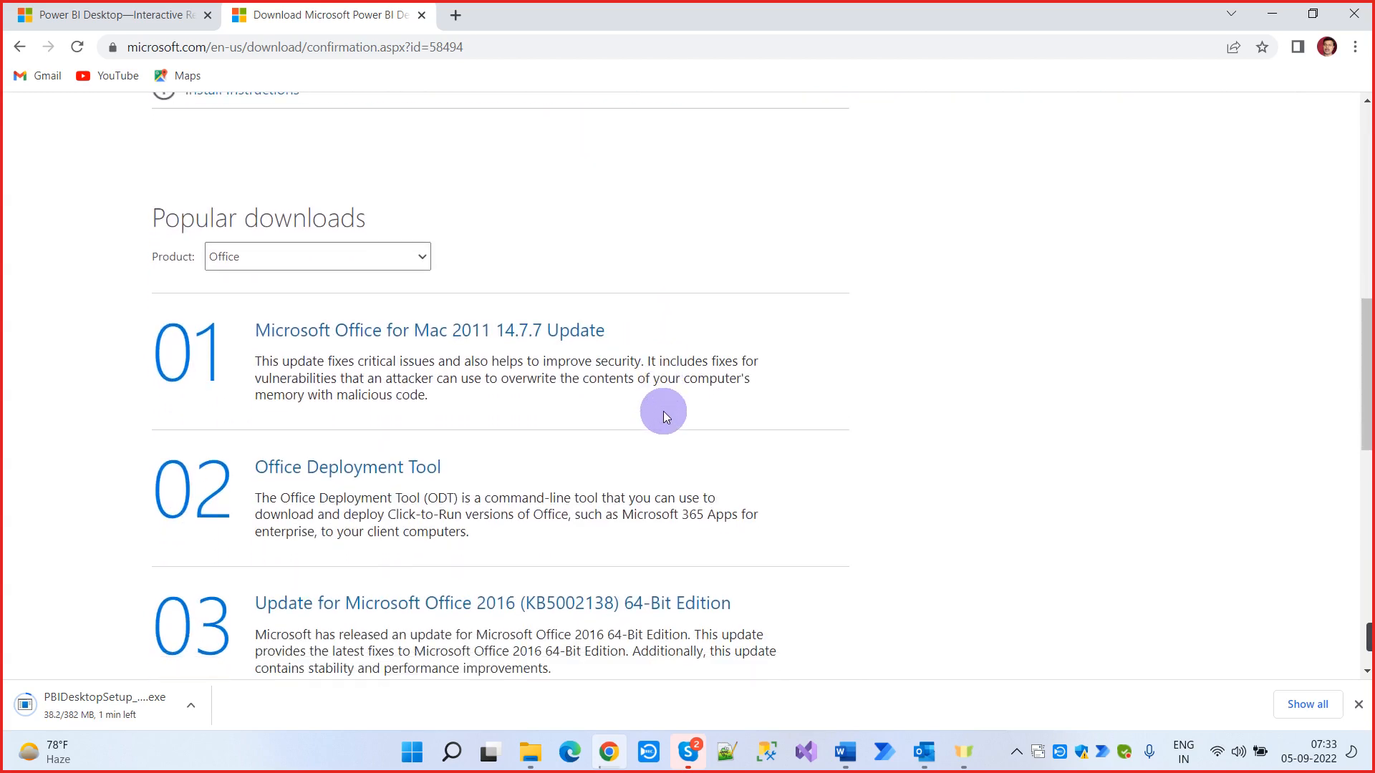
scroll(660, 413, up, 10)
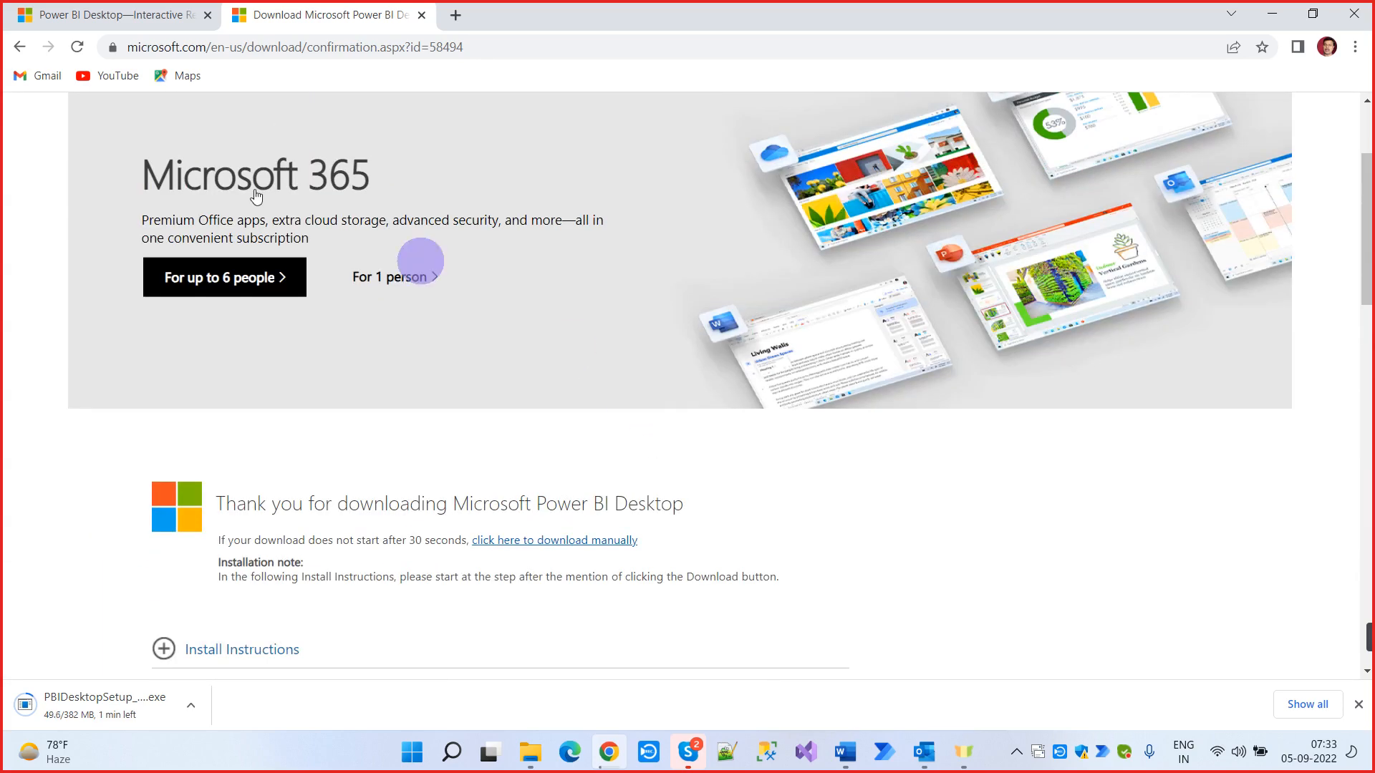
Return to the Power BI Desktop download details page and show the downloaded setup file in its Downloads folder
click(19, 50)
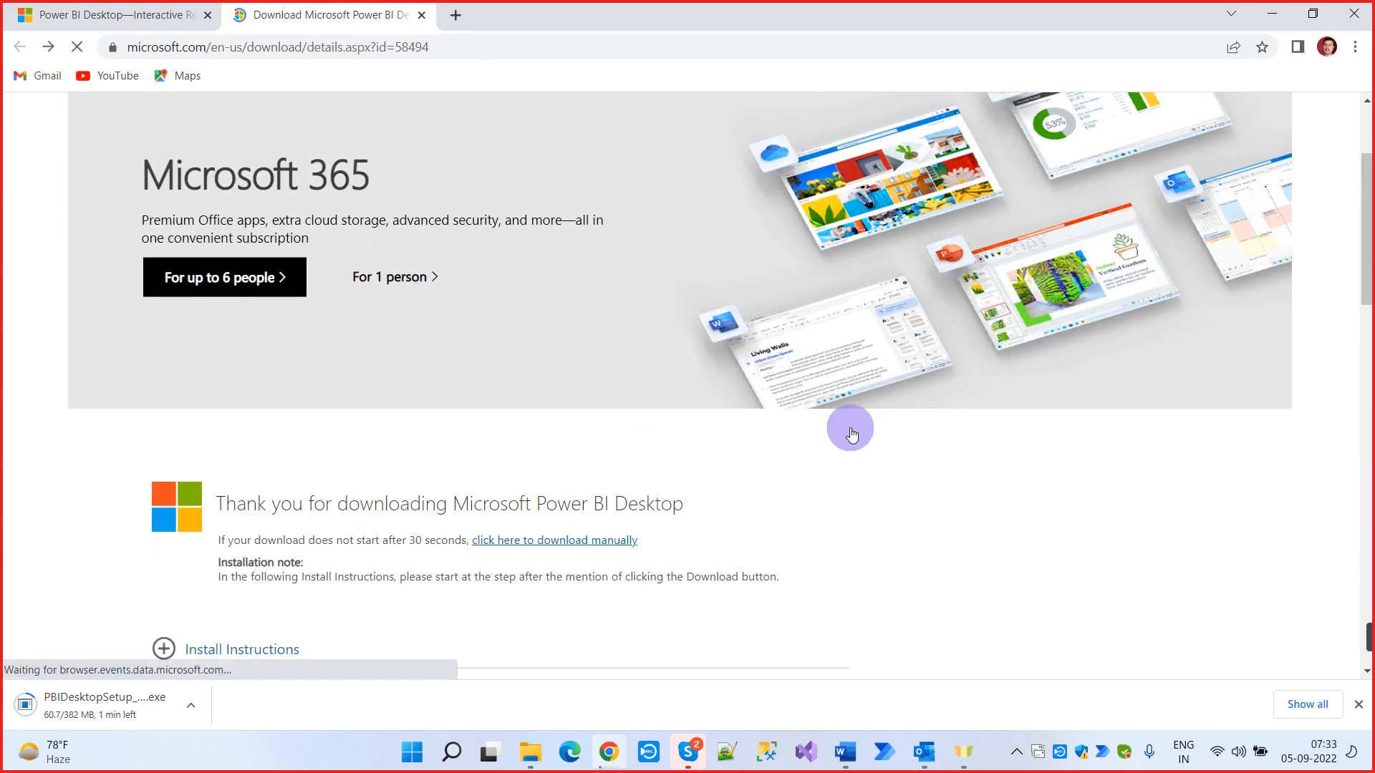
scroll(399, 343, up, 3)
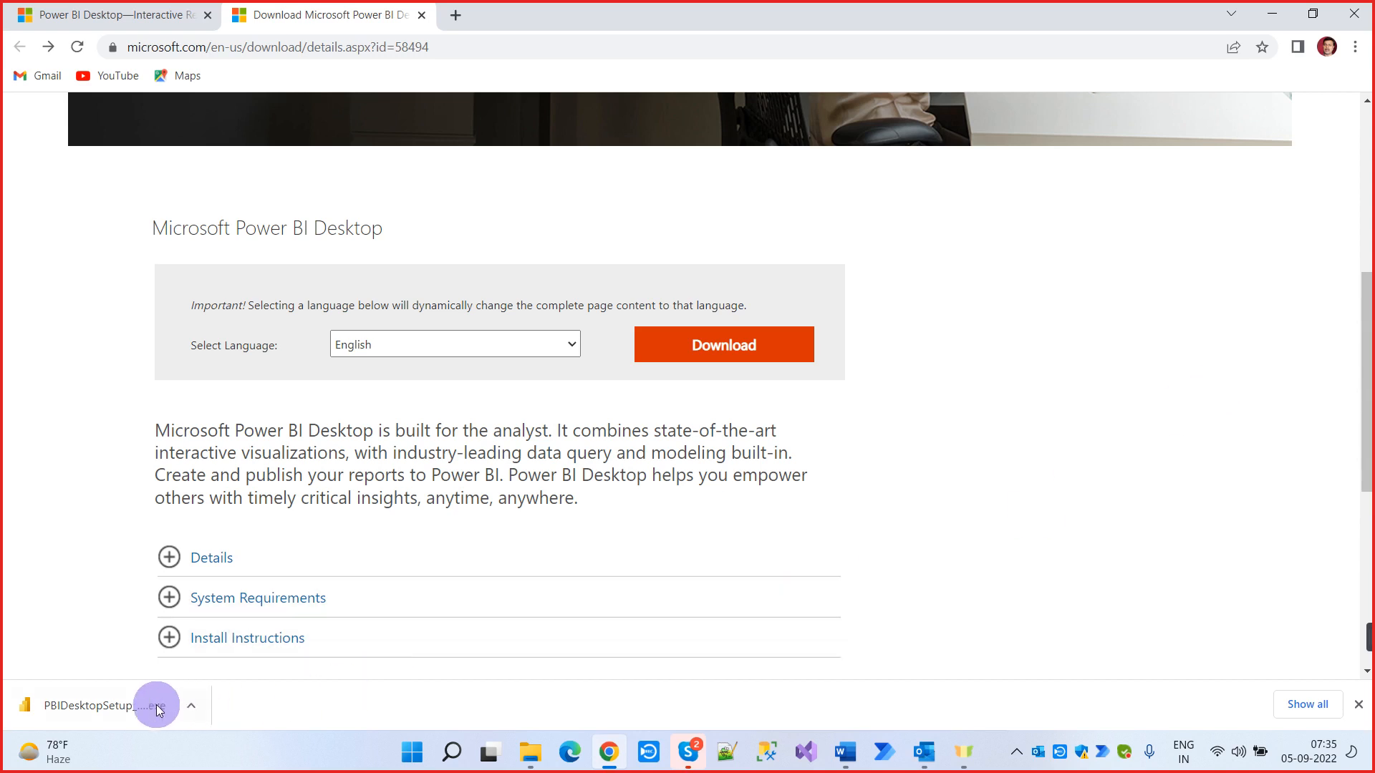
click(191, 708)
click(218, 638)
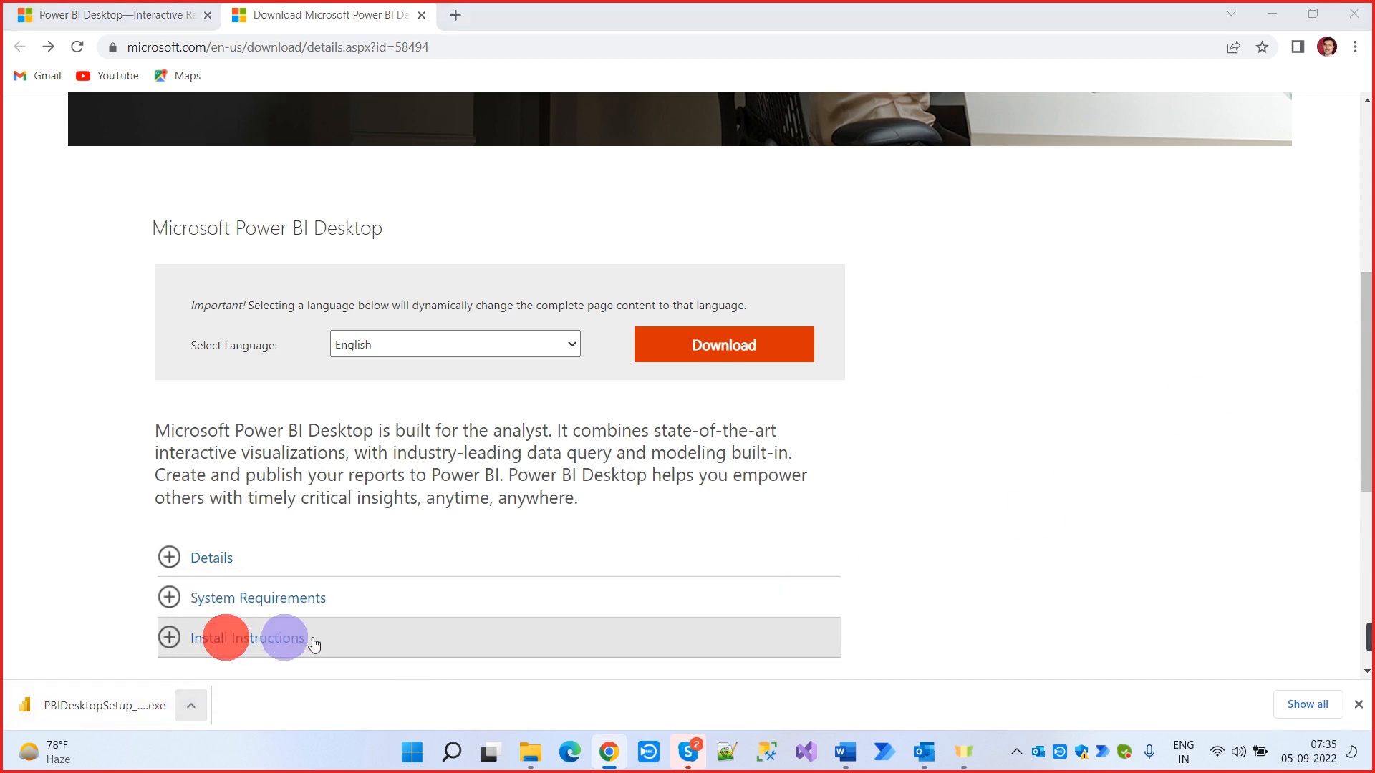
right_click(431, 325)
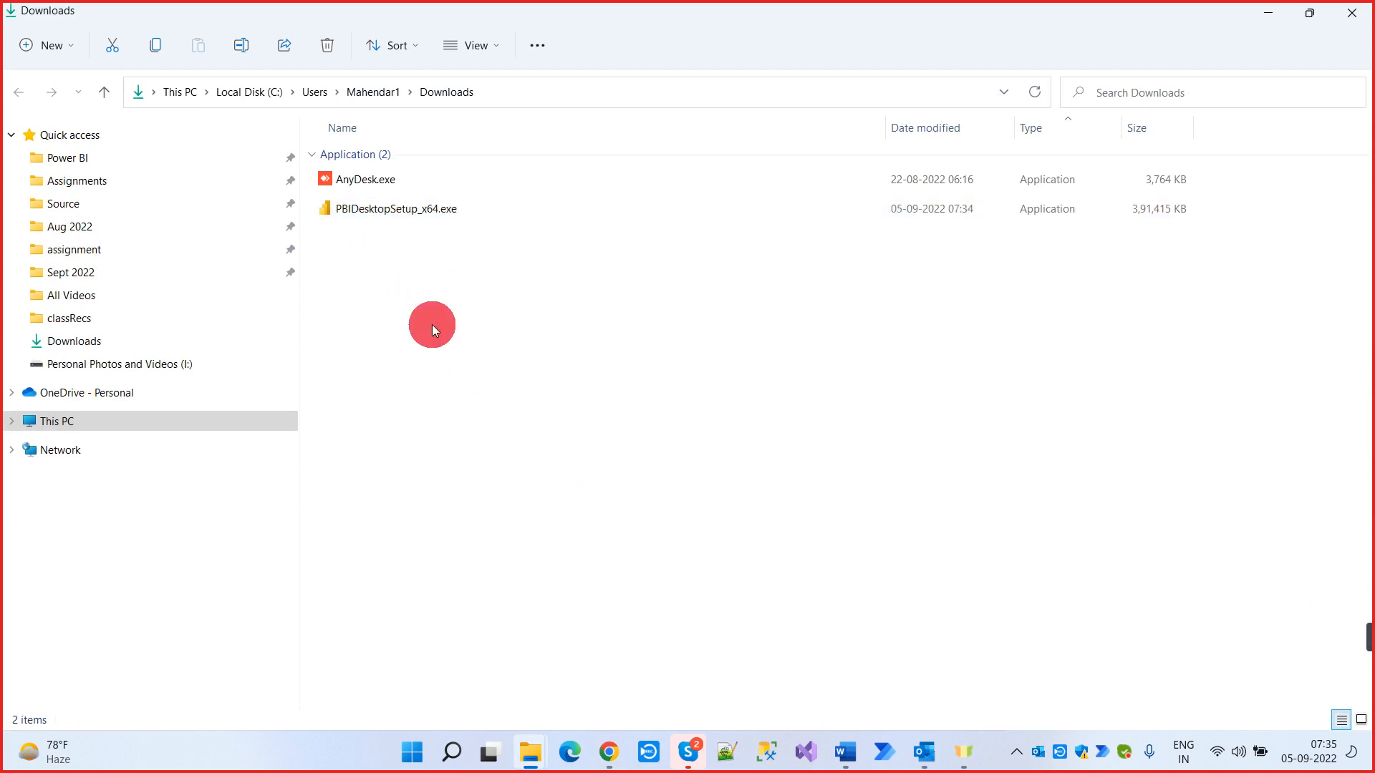
Run PBIDesktopSetup_x64.exe as administrator and continue the setup wizard with English as the language
click(381, 215)
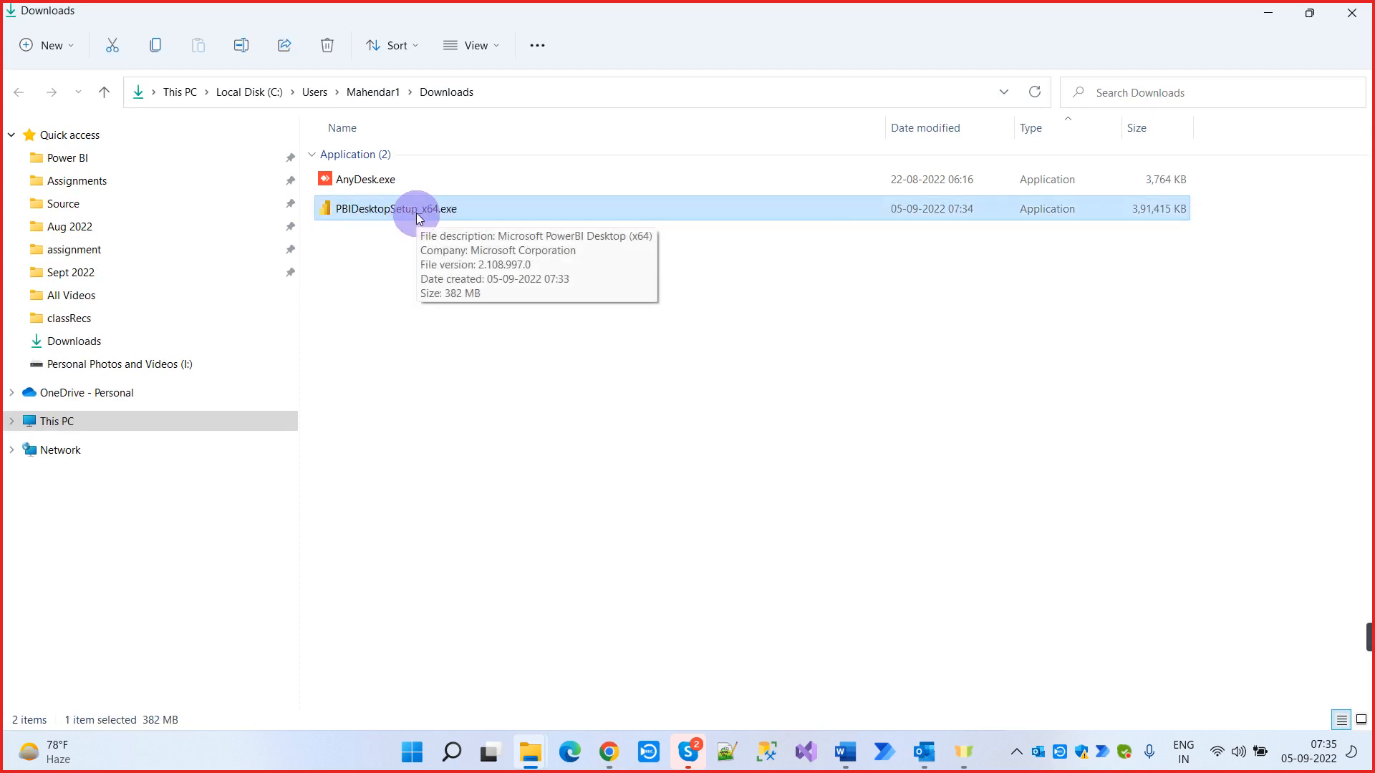
right_click(414, 213)
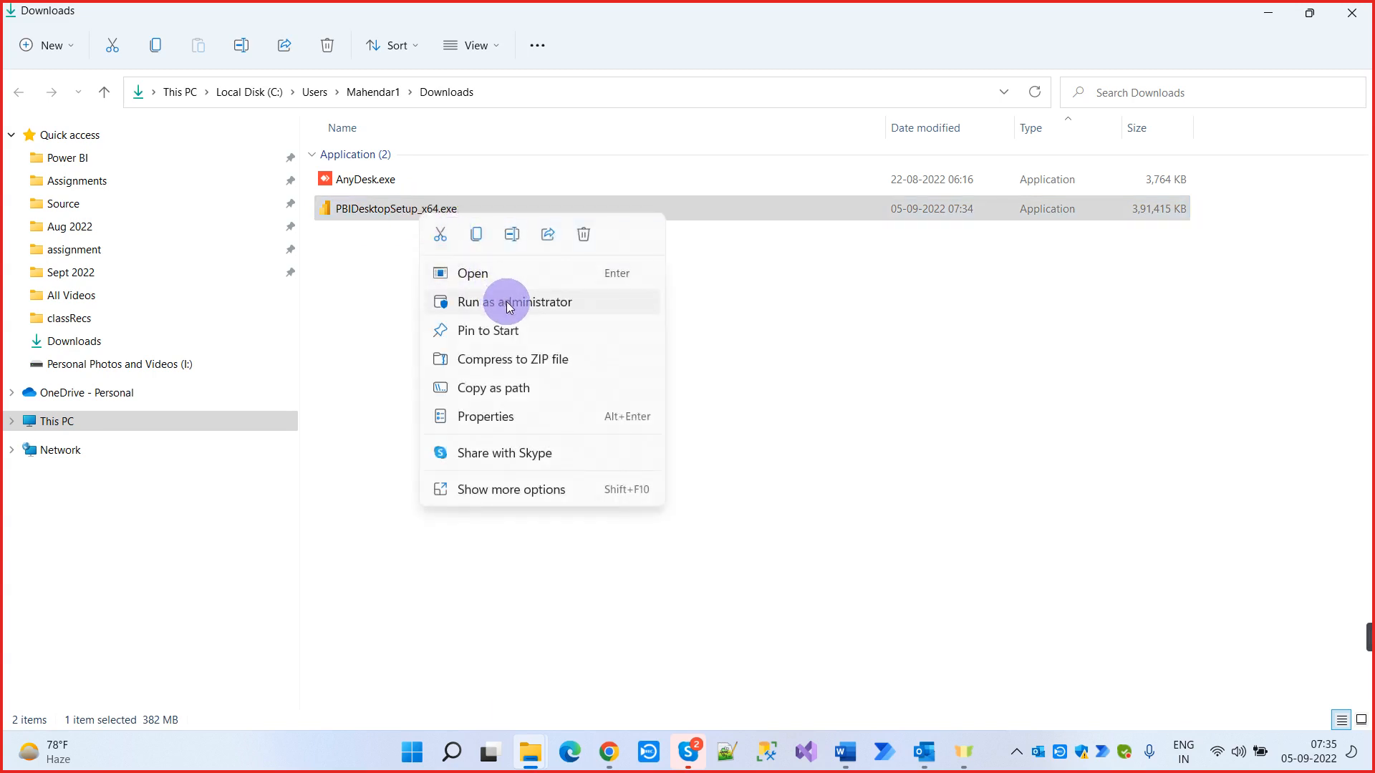
click(508, 305)
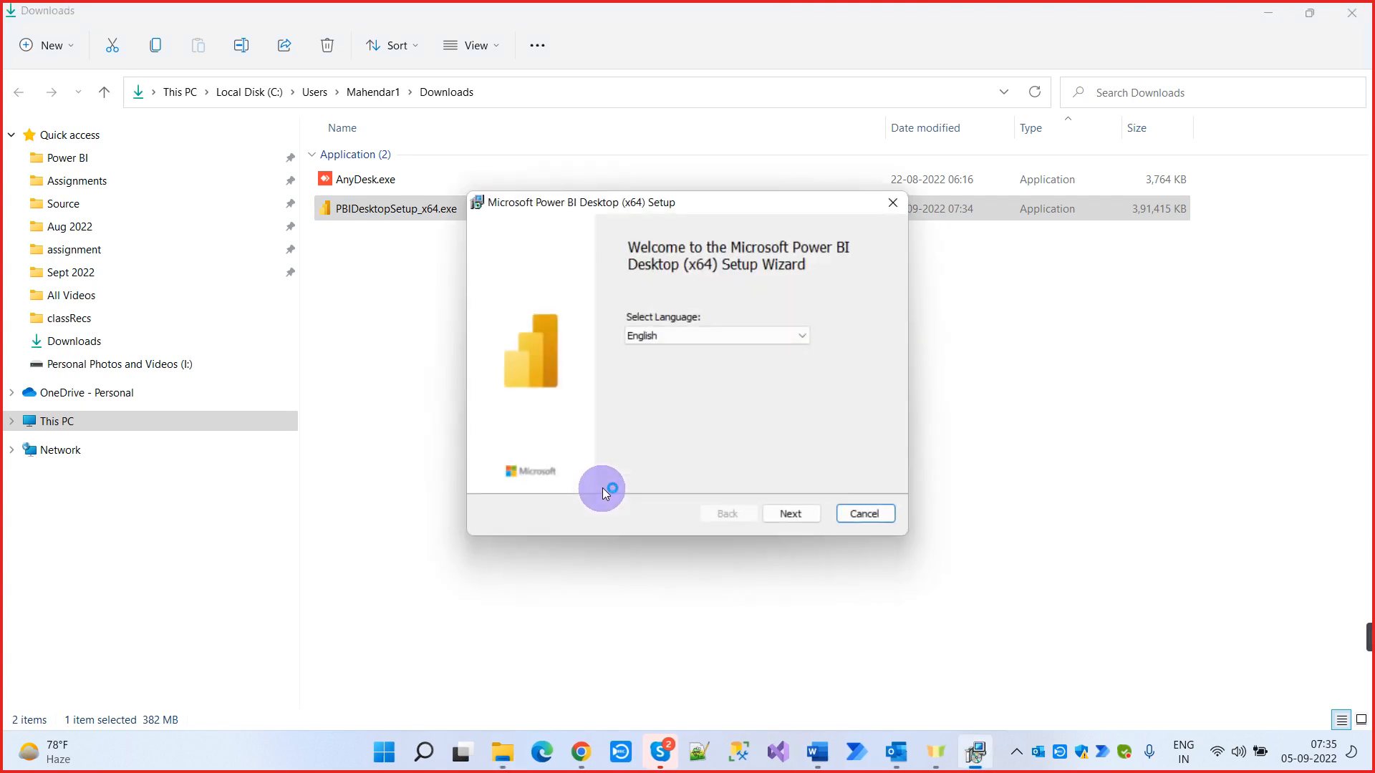
click(787, 514)
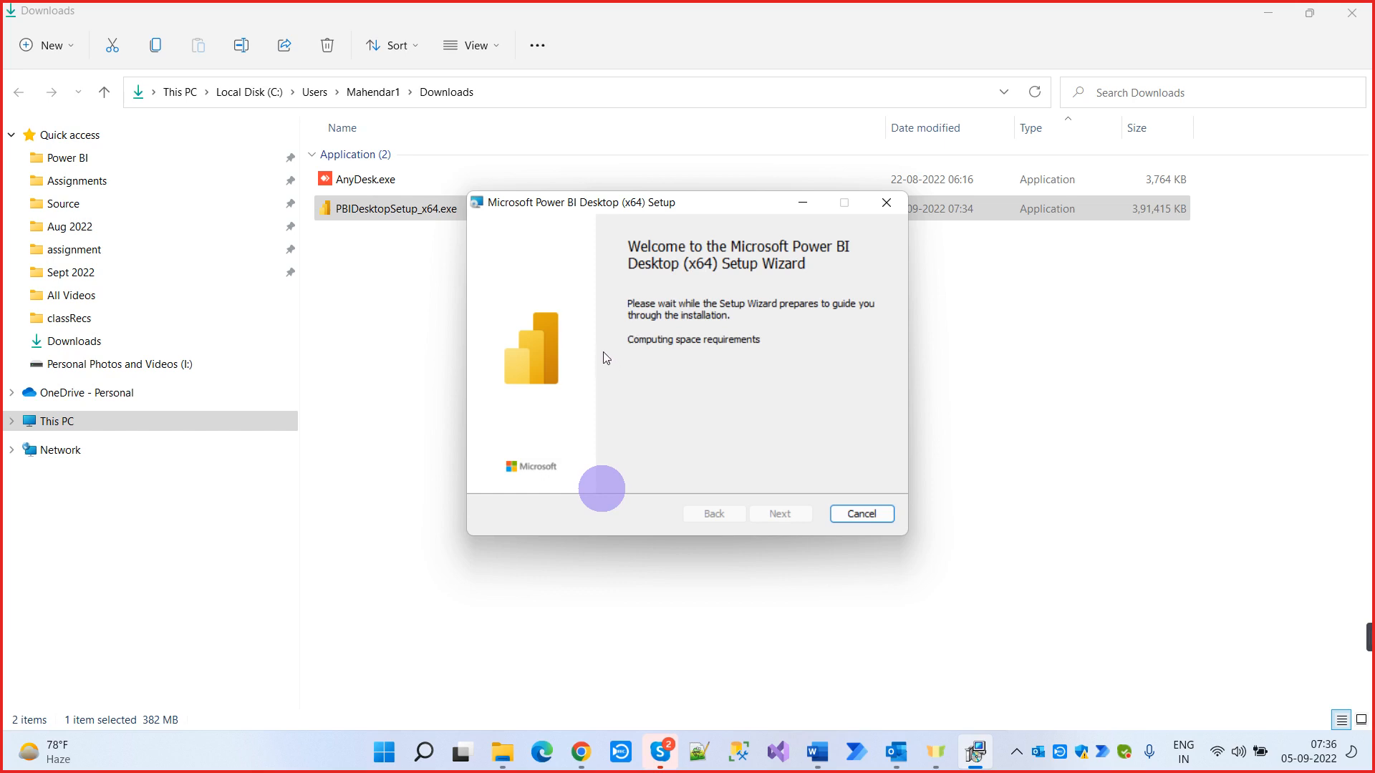
drag(597, 202, 603, 239)
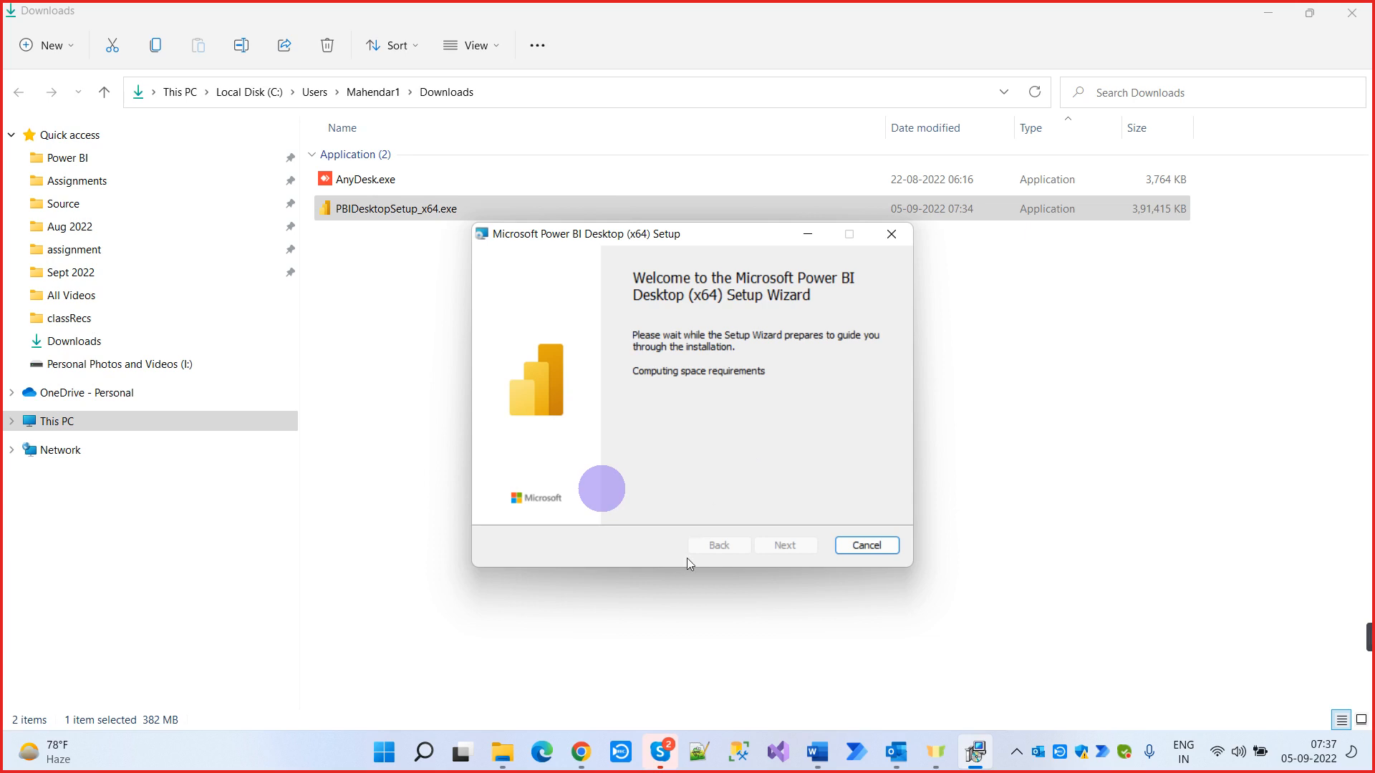
click(659, 752)
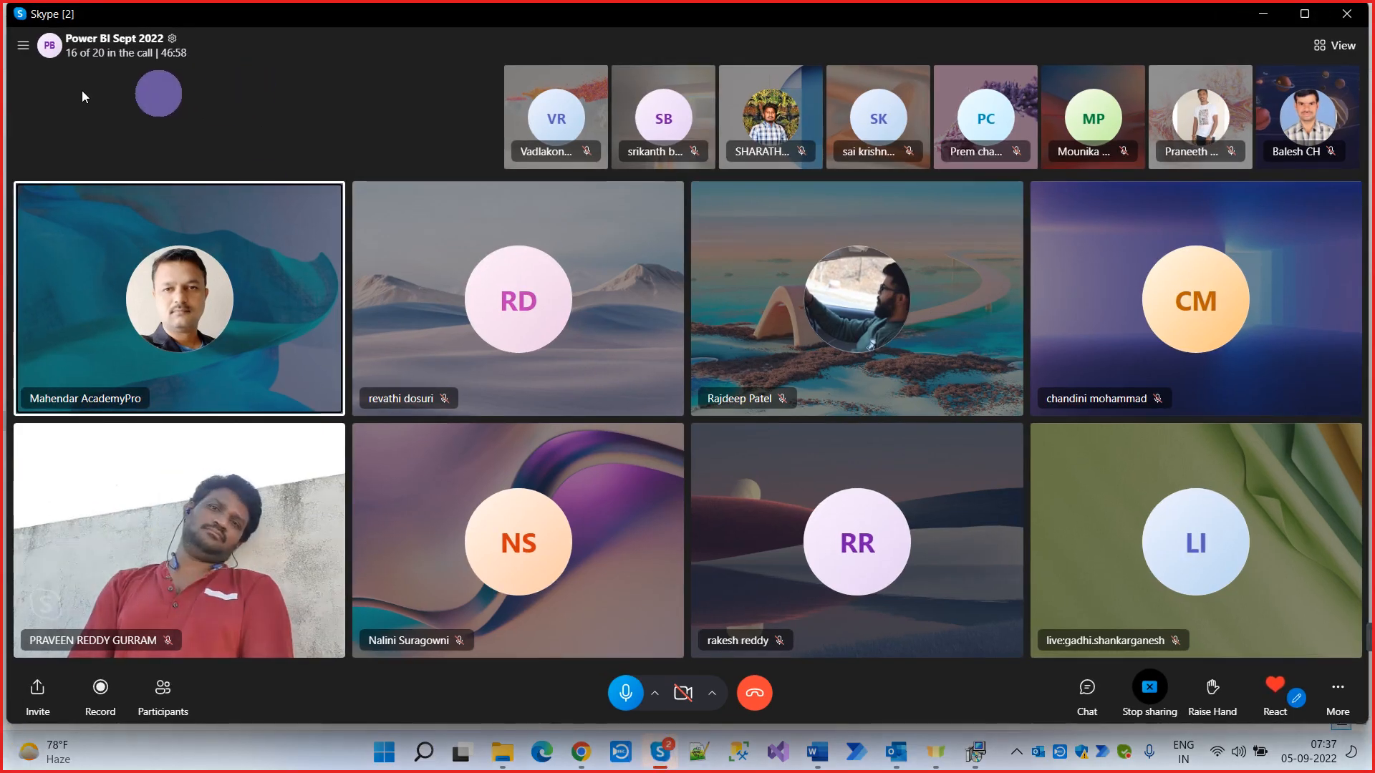
click(26, 56)
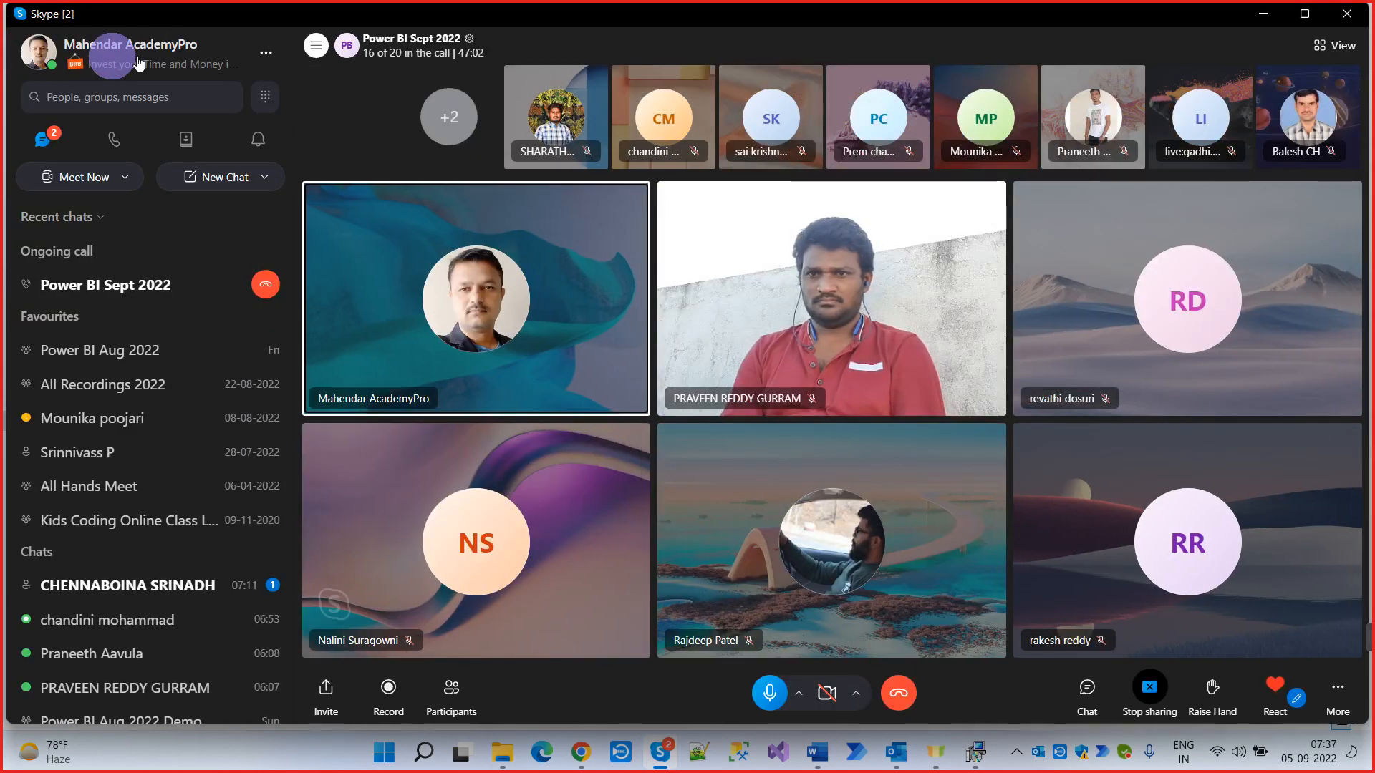
click(1263, 14)
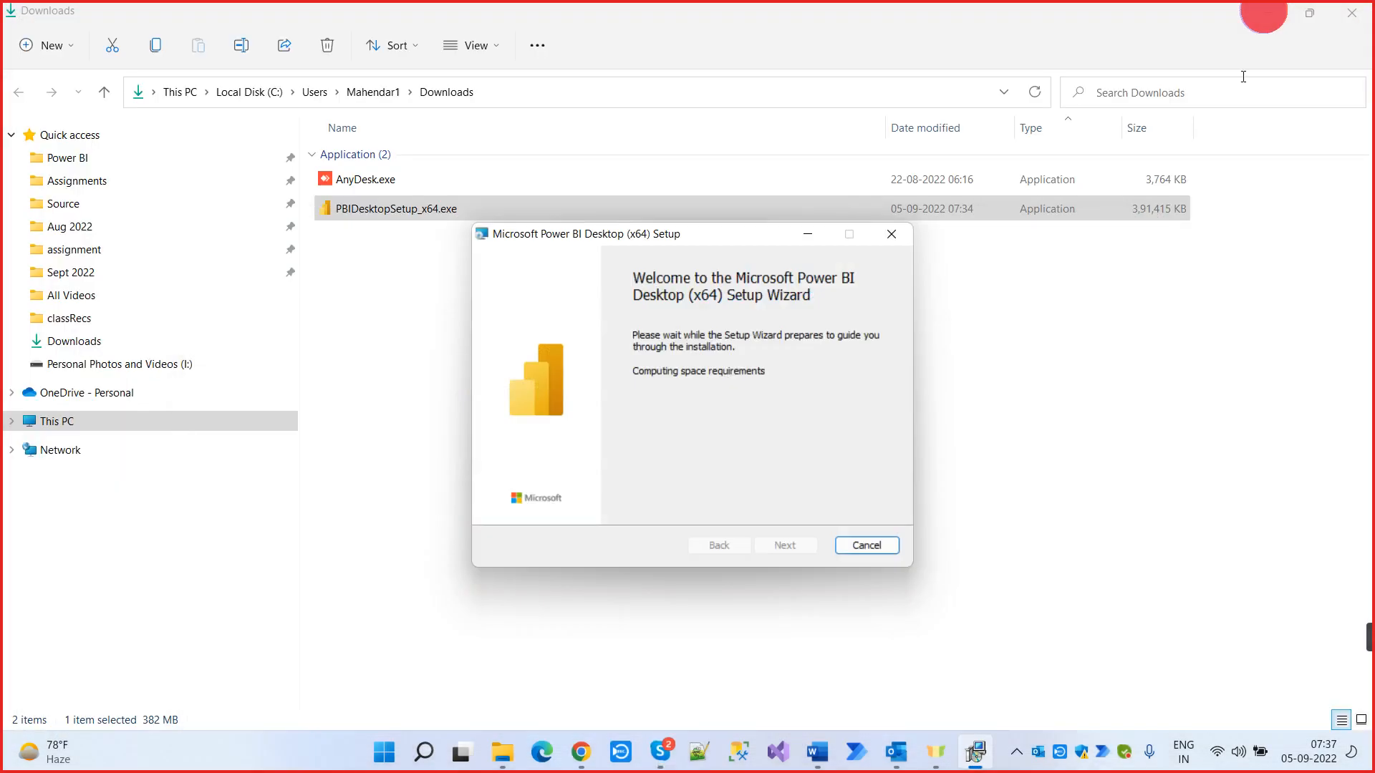
click(1256, 135)
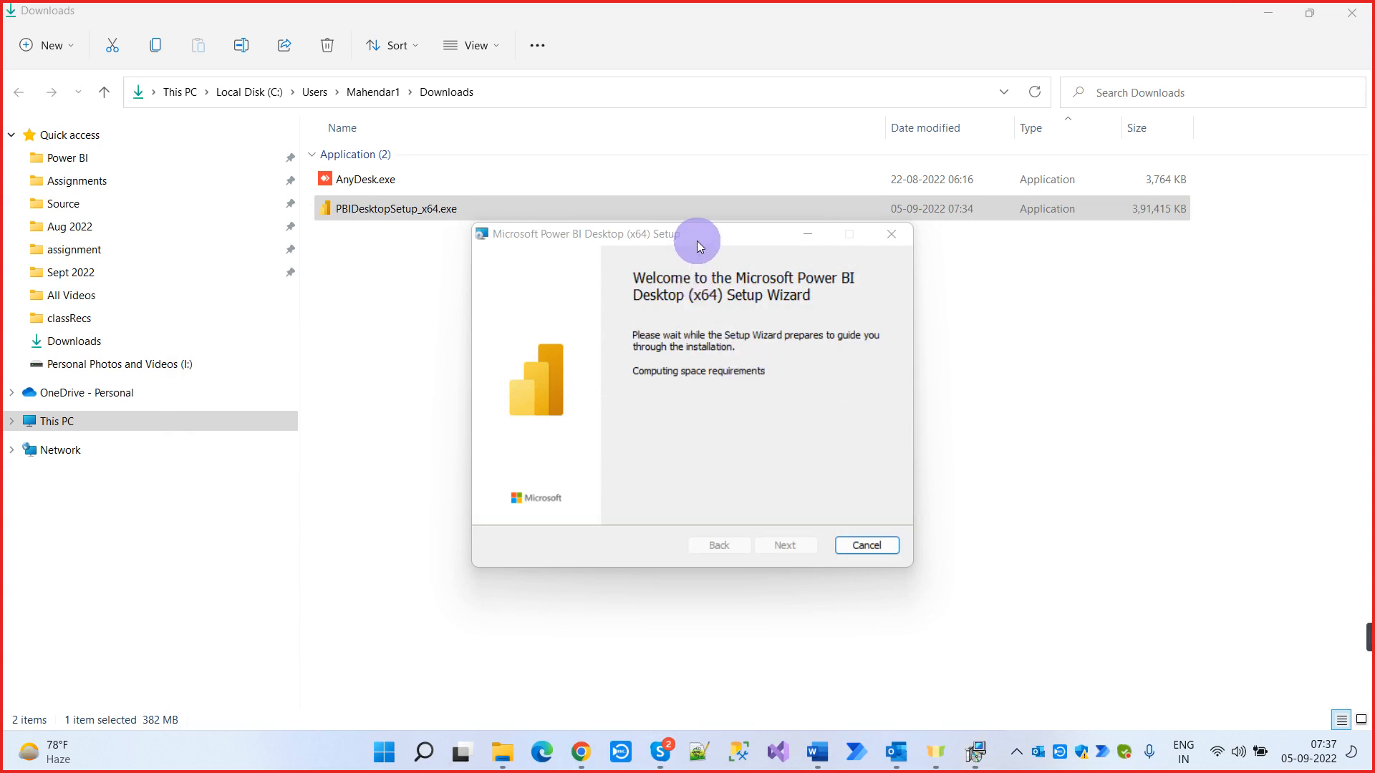
drag(698, 240, 623, 215)
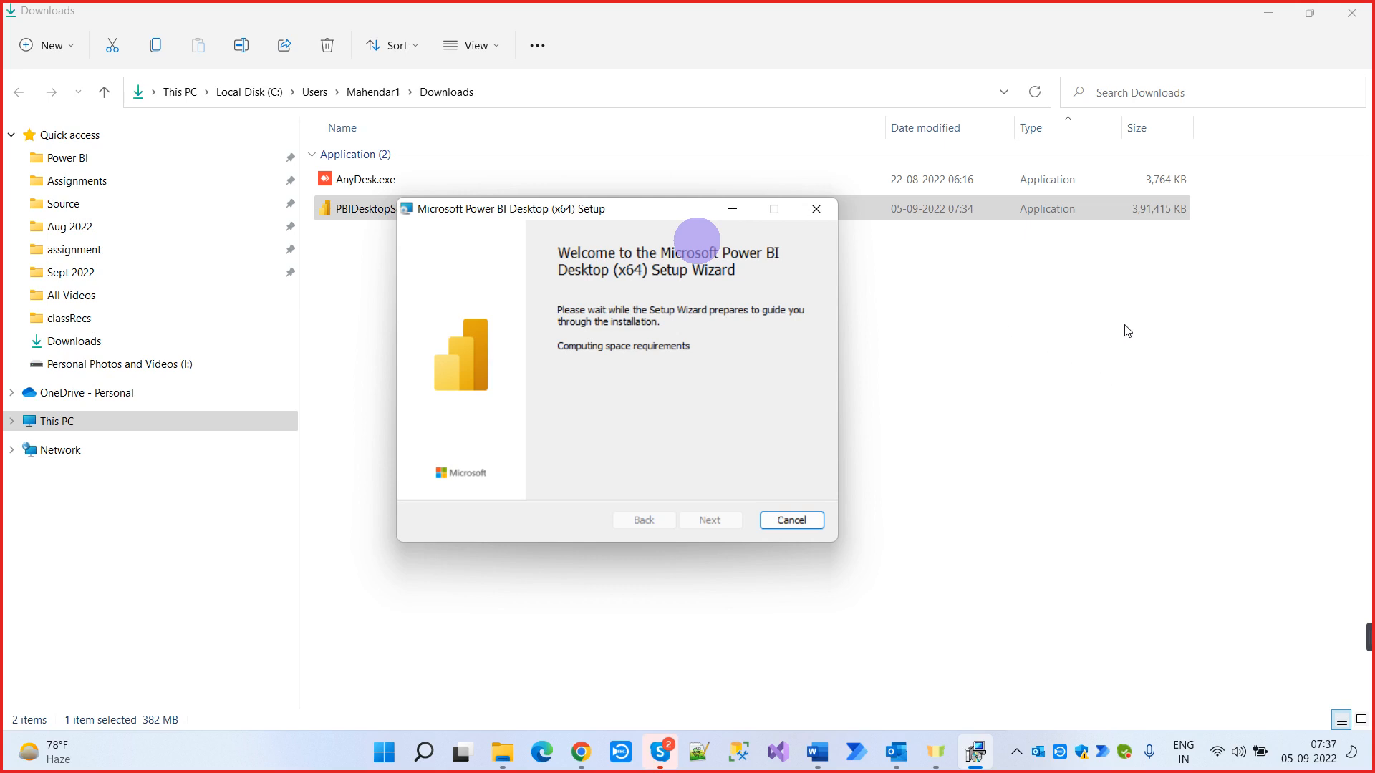
drag(645, 218, 697, 239)
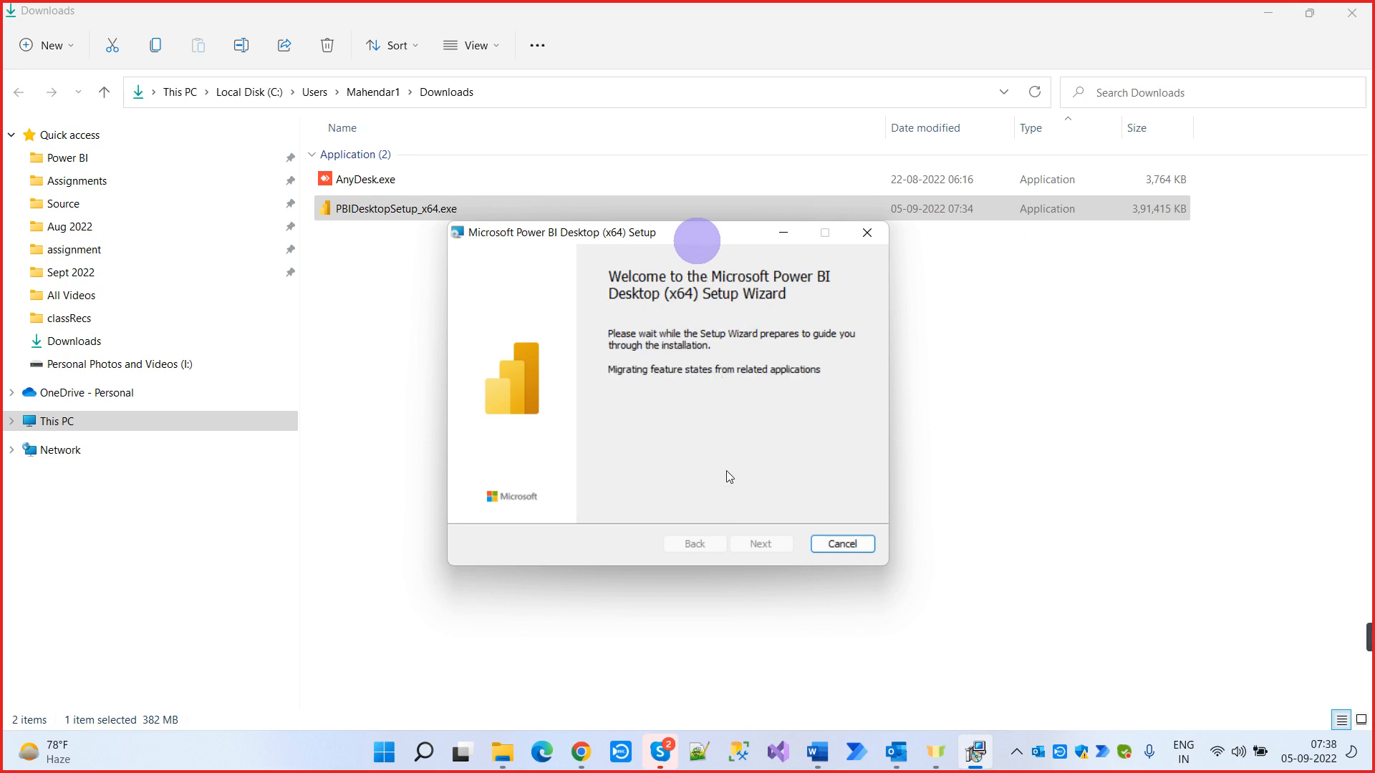
Accept the license terms and start installing Power BI Desktop to E:\SQL Server\ without a desktop shortcut
click(752, 543)
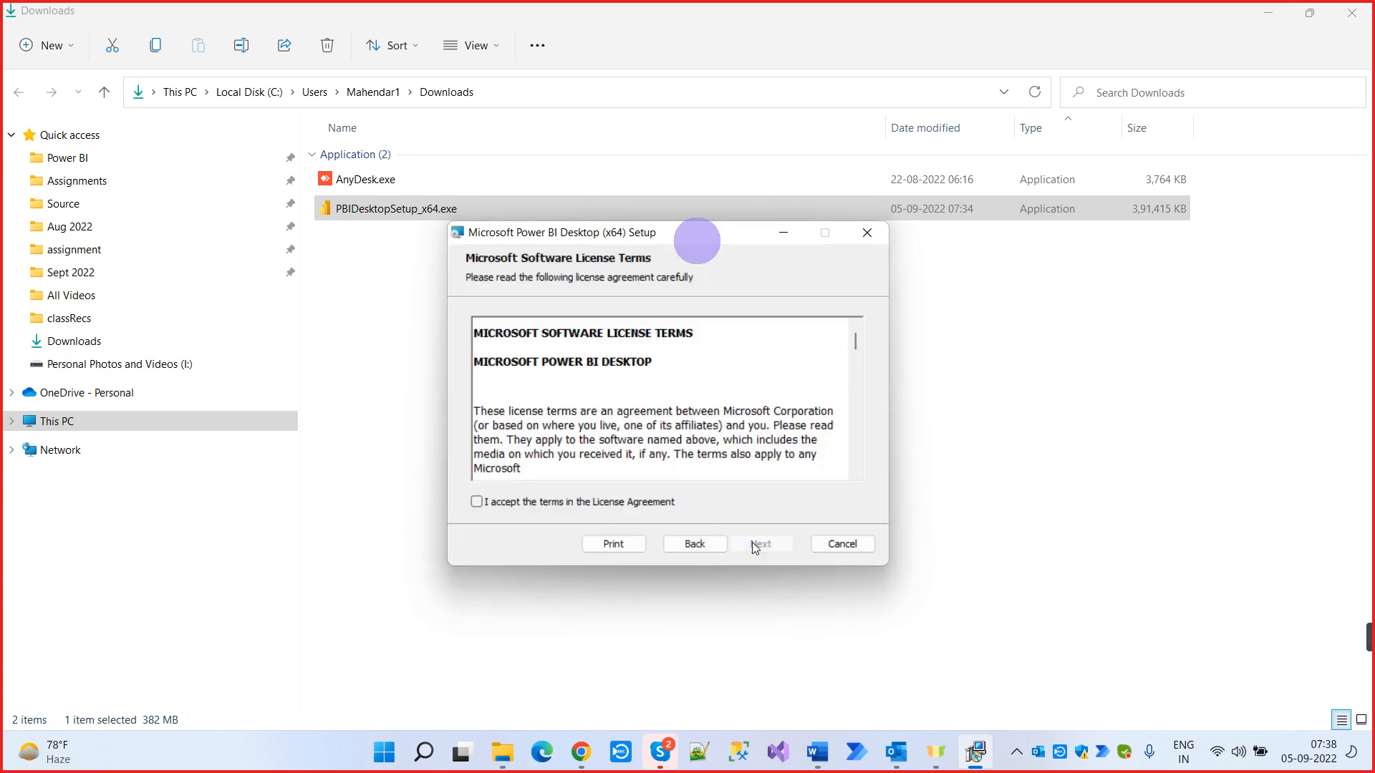
click(476, 502)
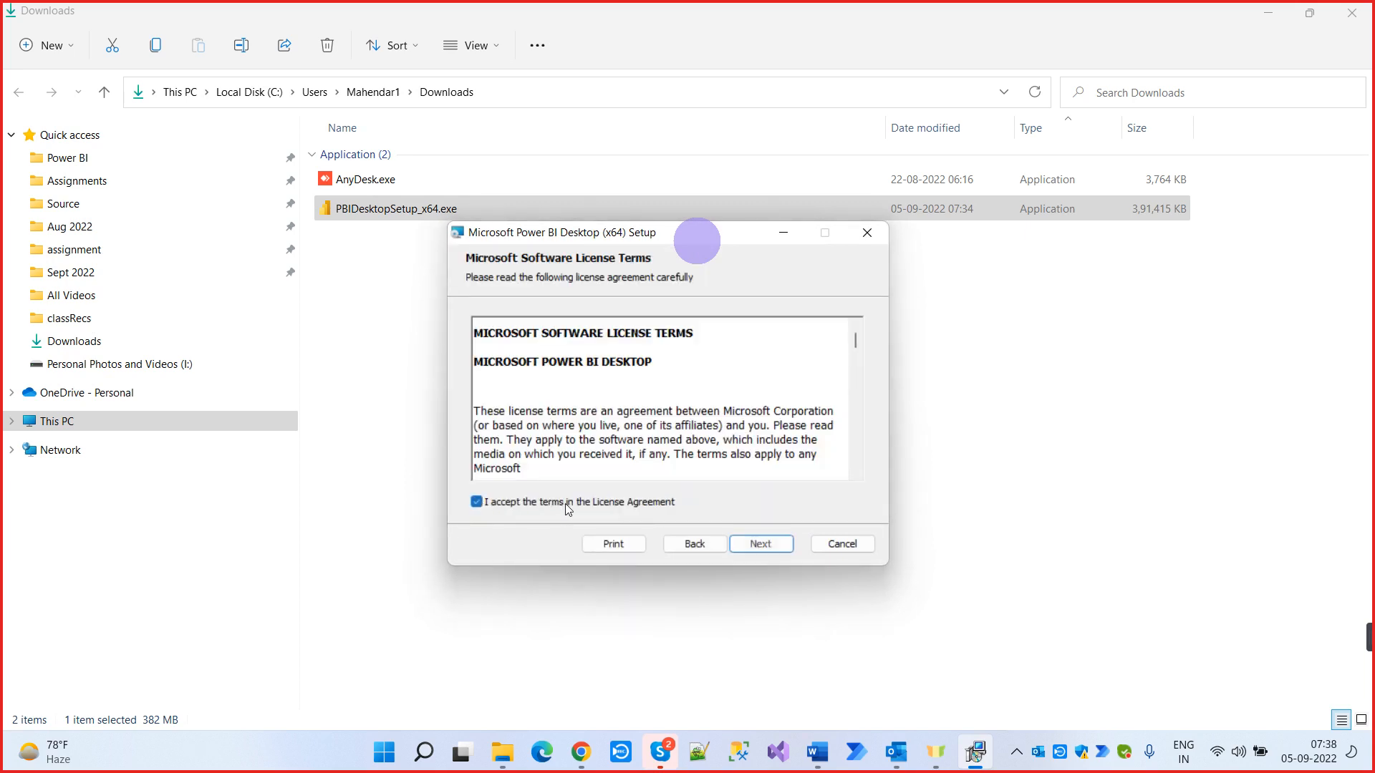
click(764, 544)
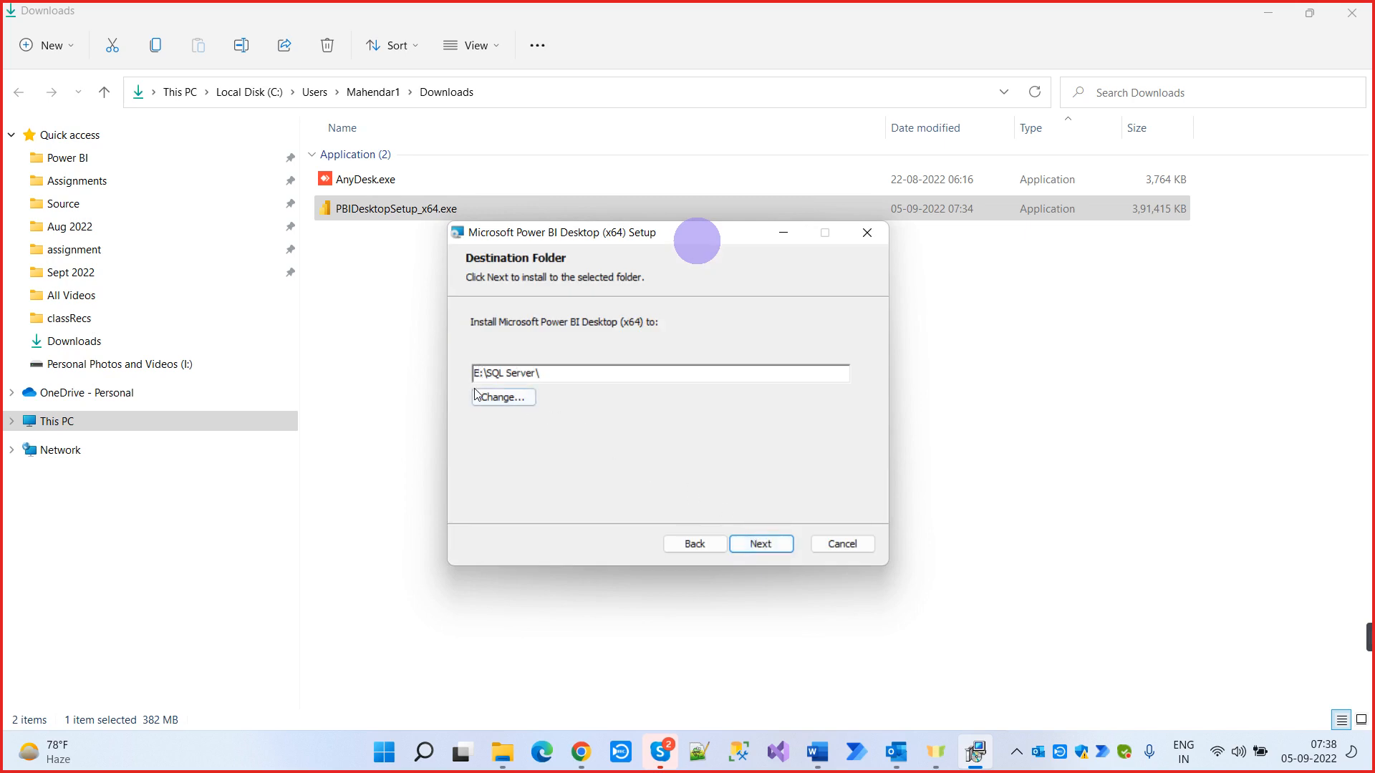
click(755, 544)
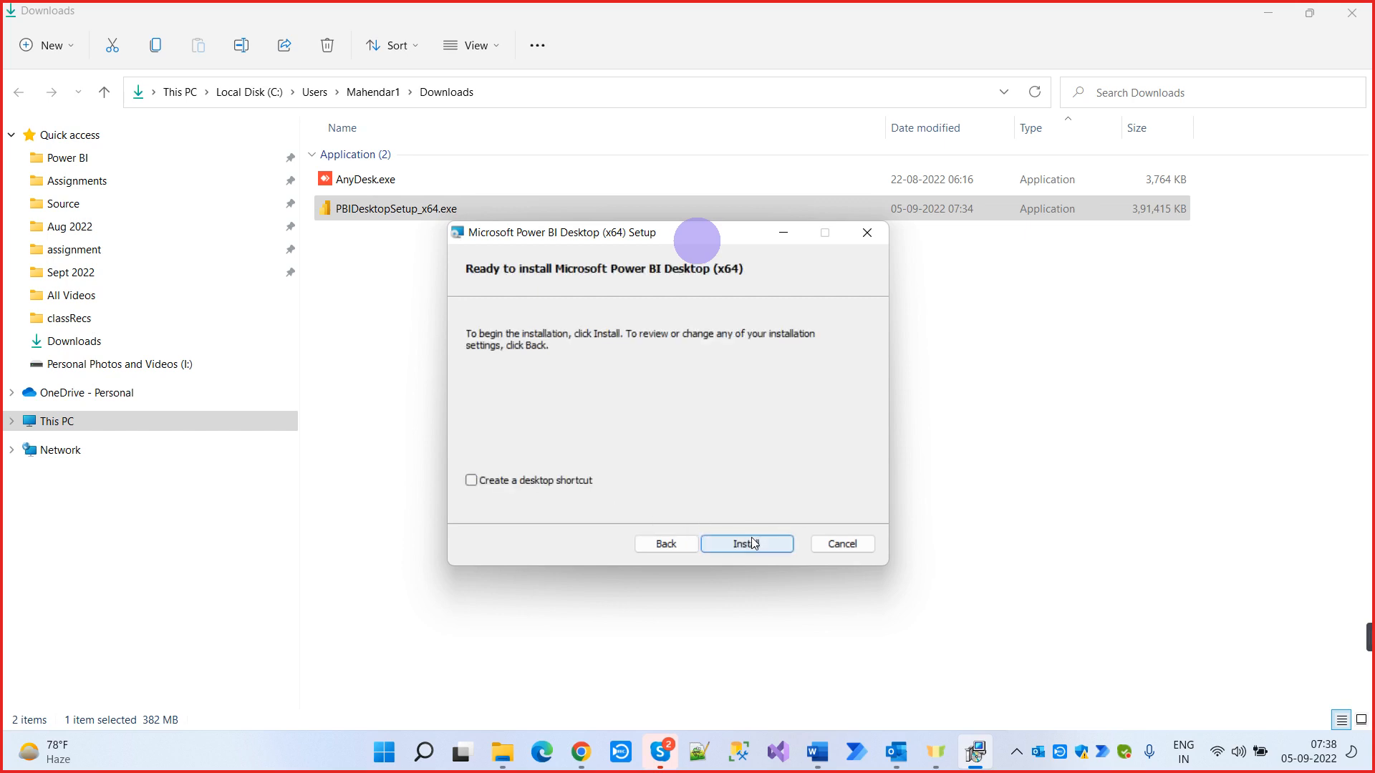
click(751, 542)
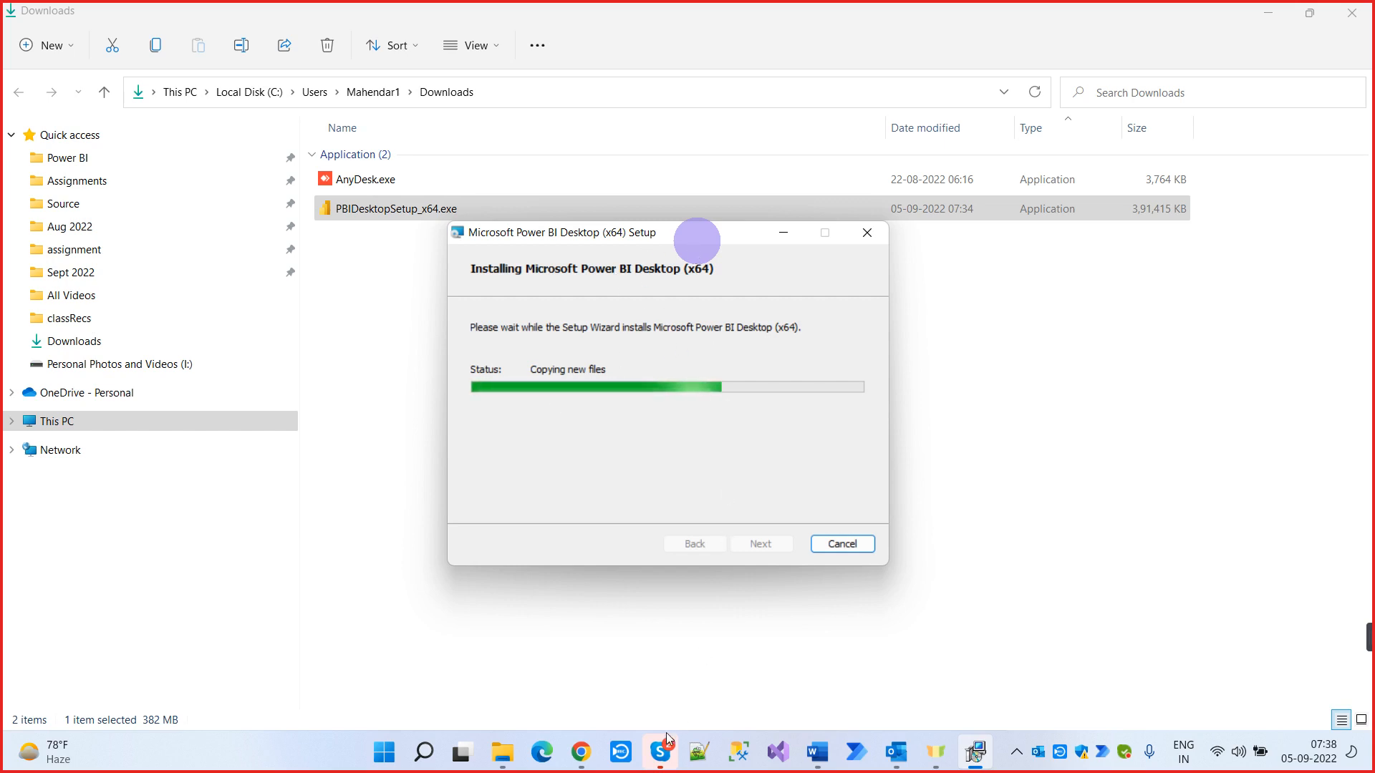
Switch to Chrome and open app.powerbi.com in a new tab
click(580, 752)
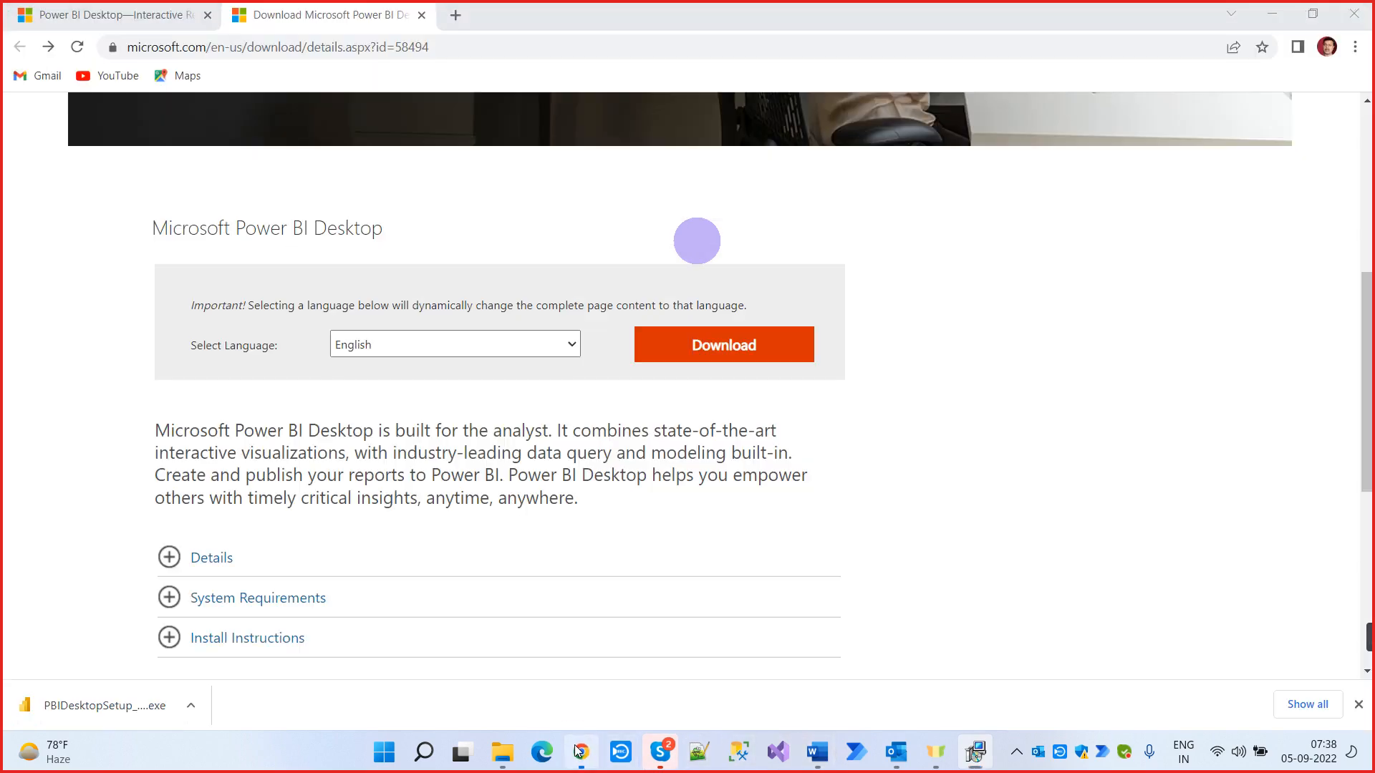
click(456, 15)
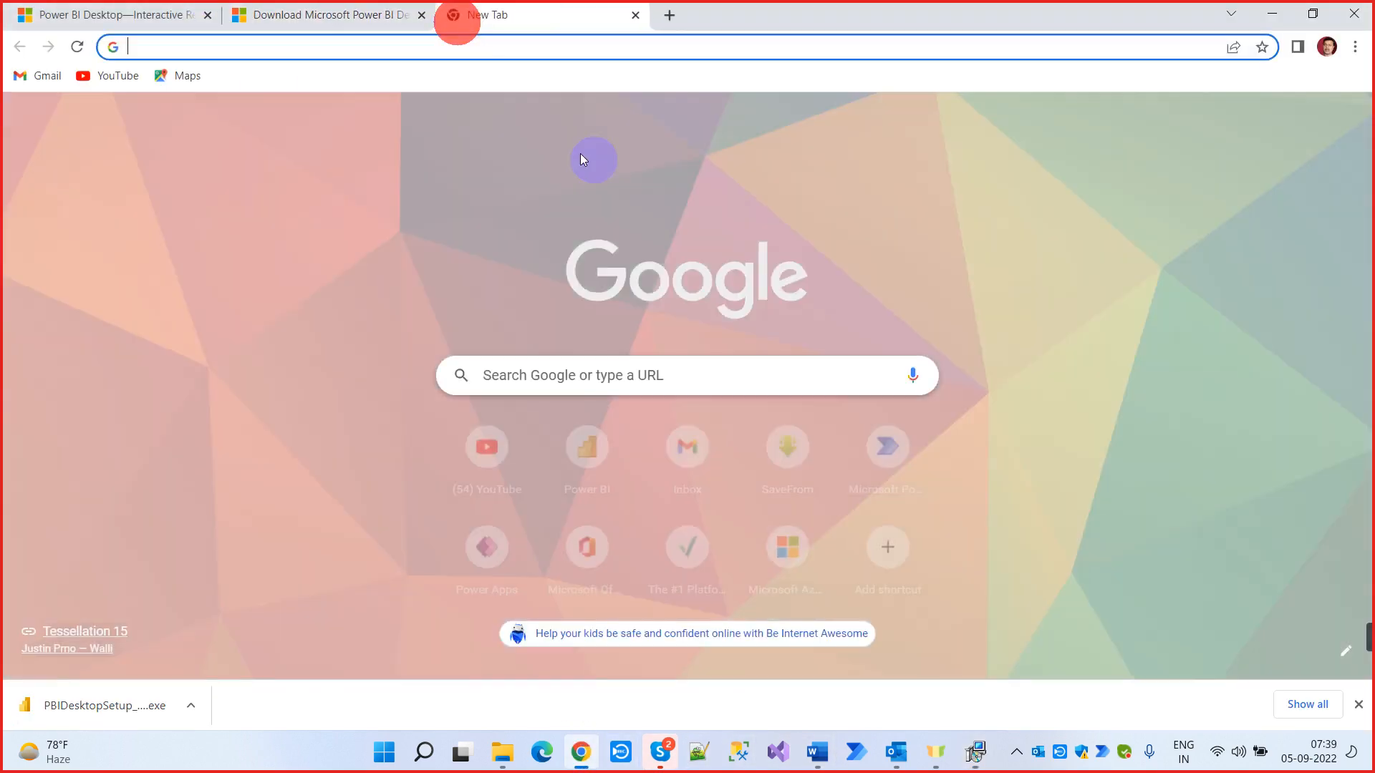
text(app.powe)
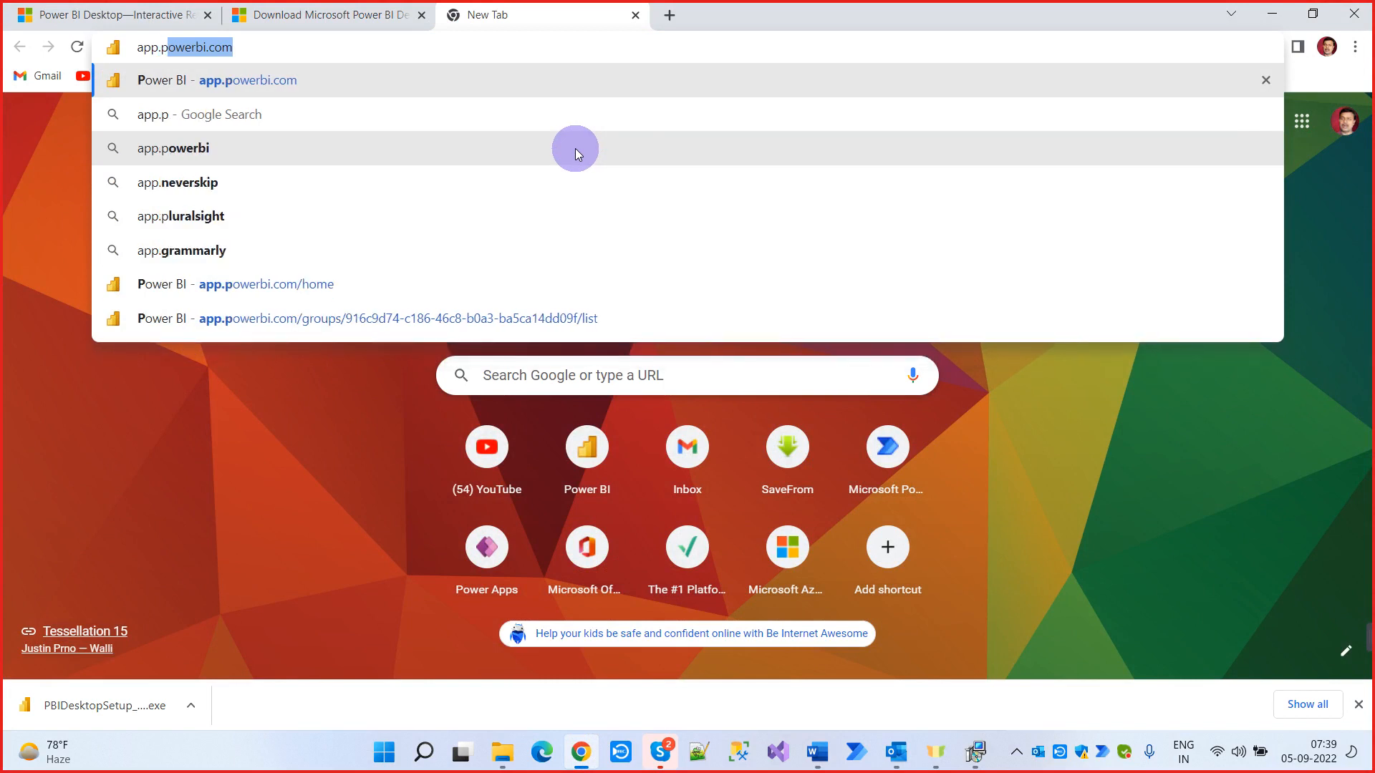
text(r)
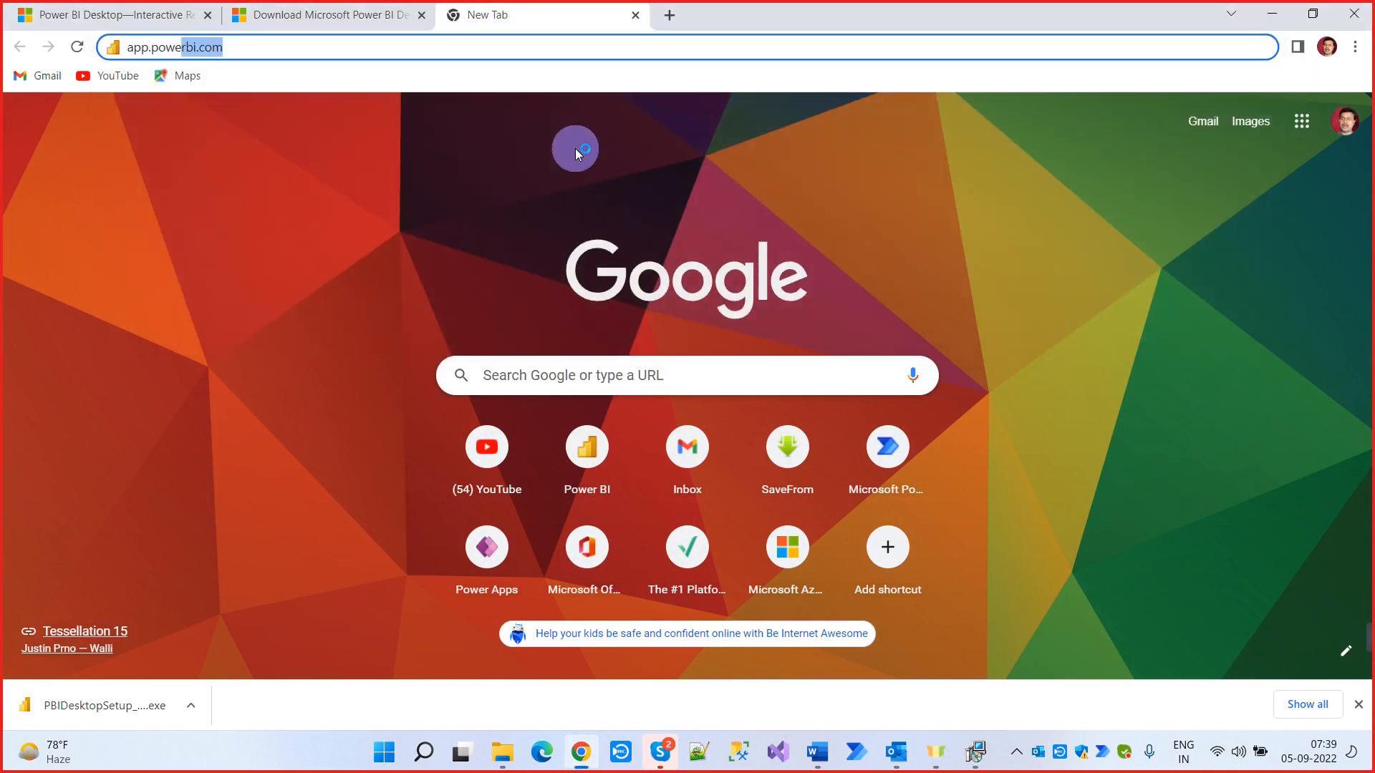
key(Right)
key(Return)
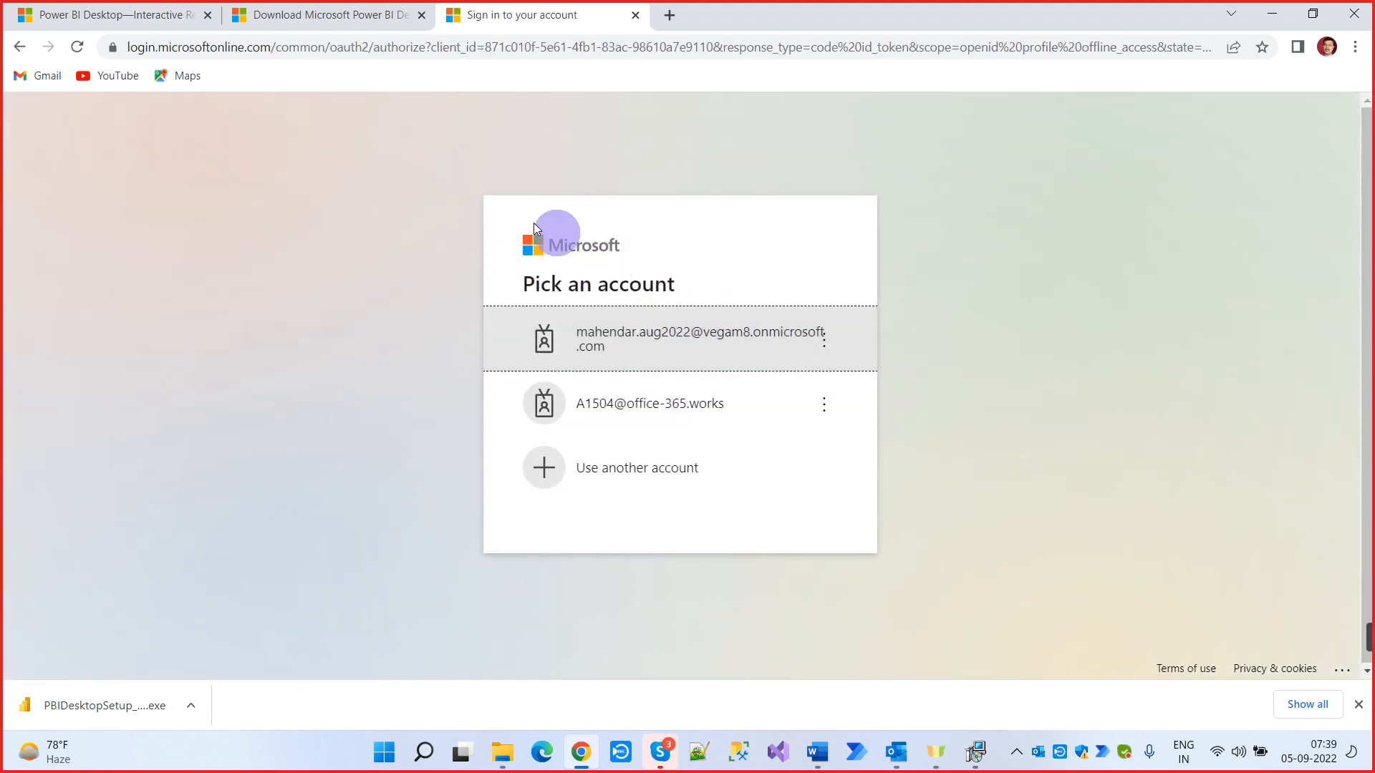
Sign in to the Power BI service with the first listed account, enter the account password, and choose to stay signed in
click(660, 341)
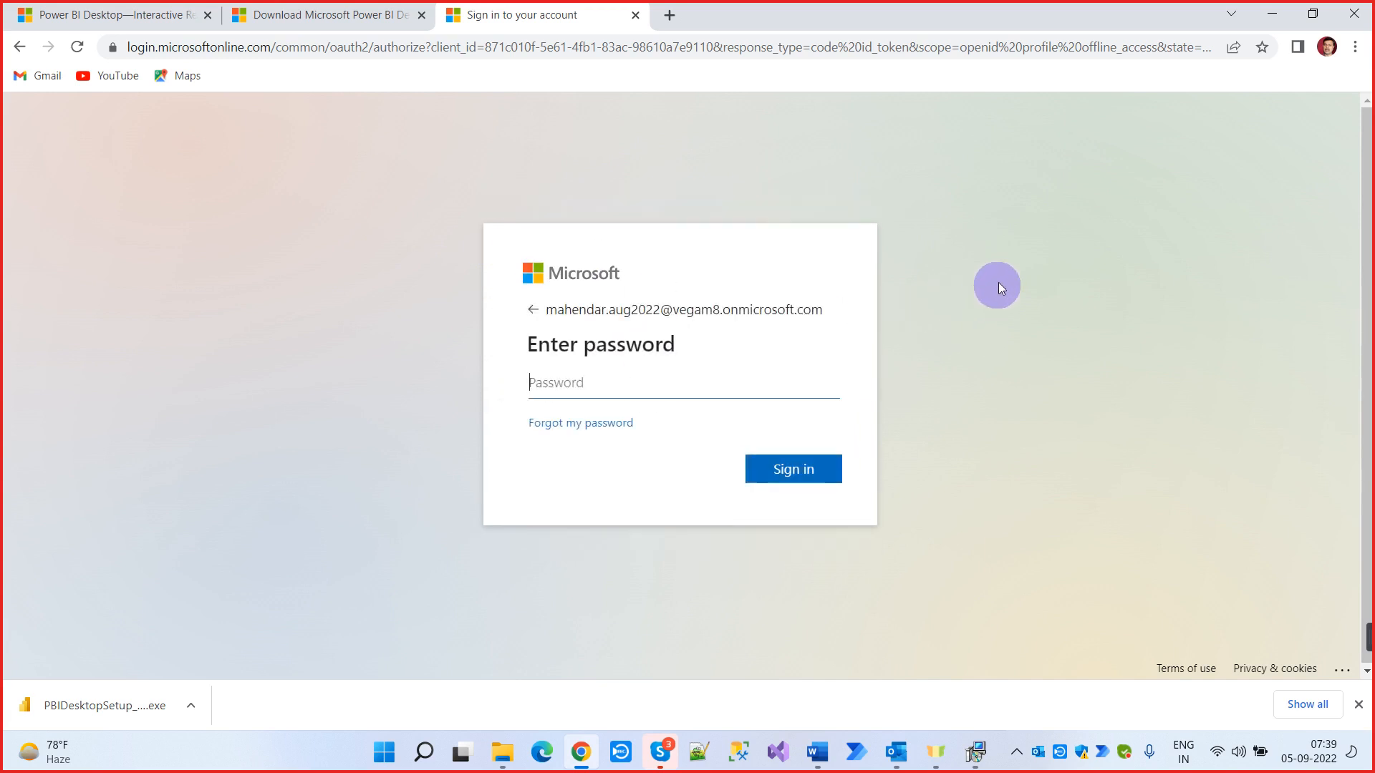
click(596, 379)
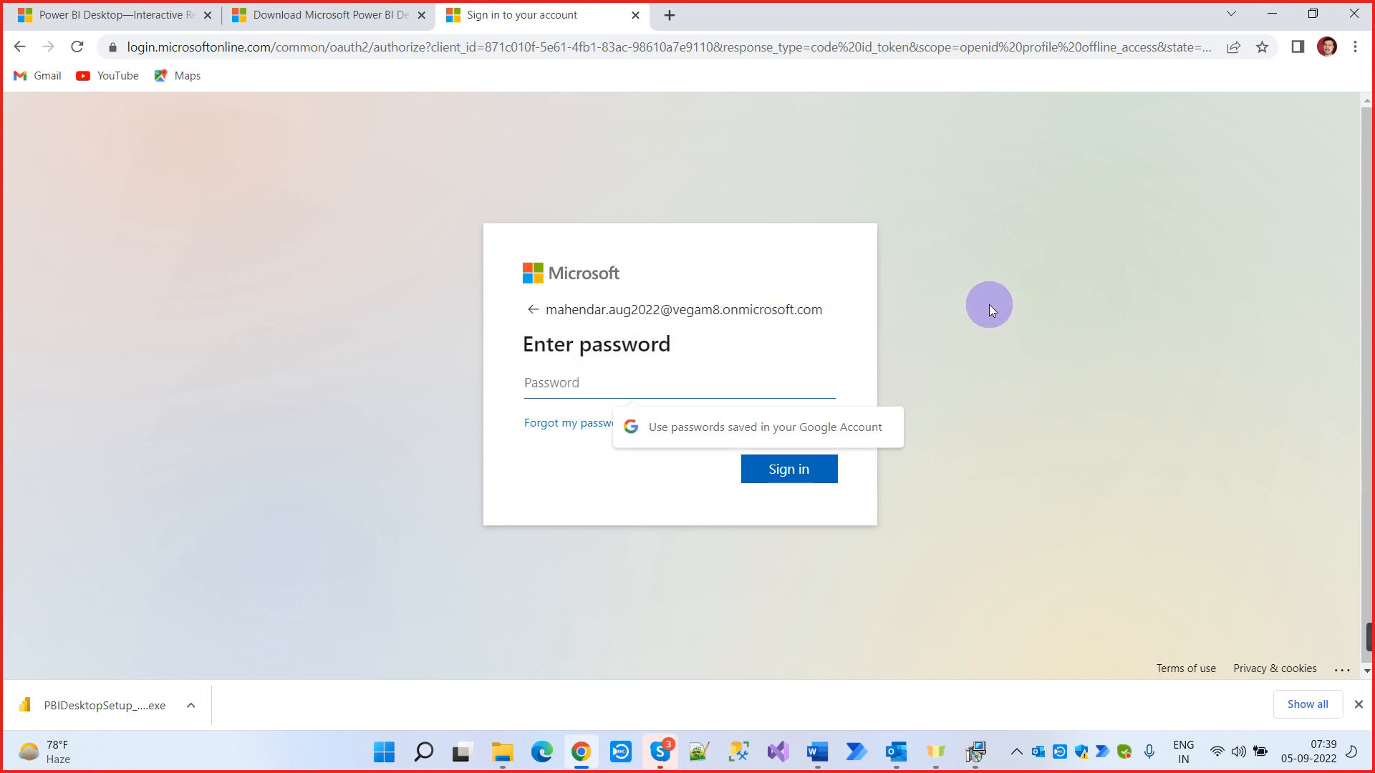
text(•)
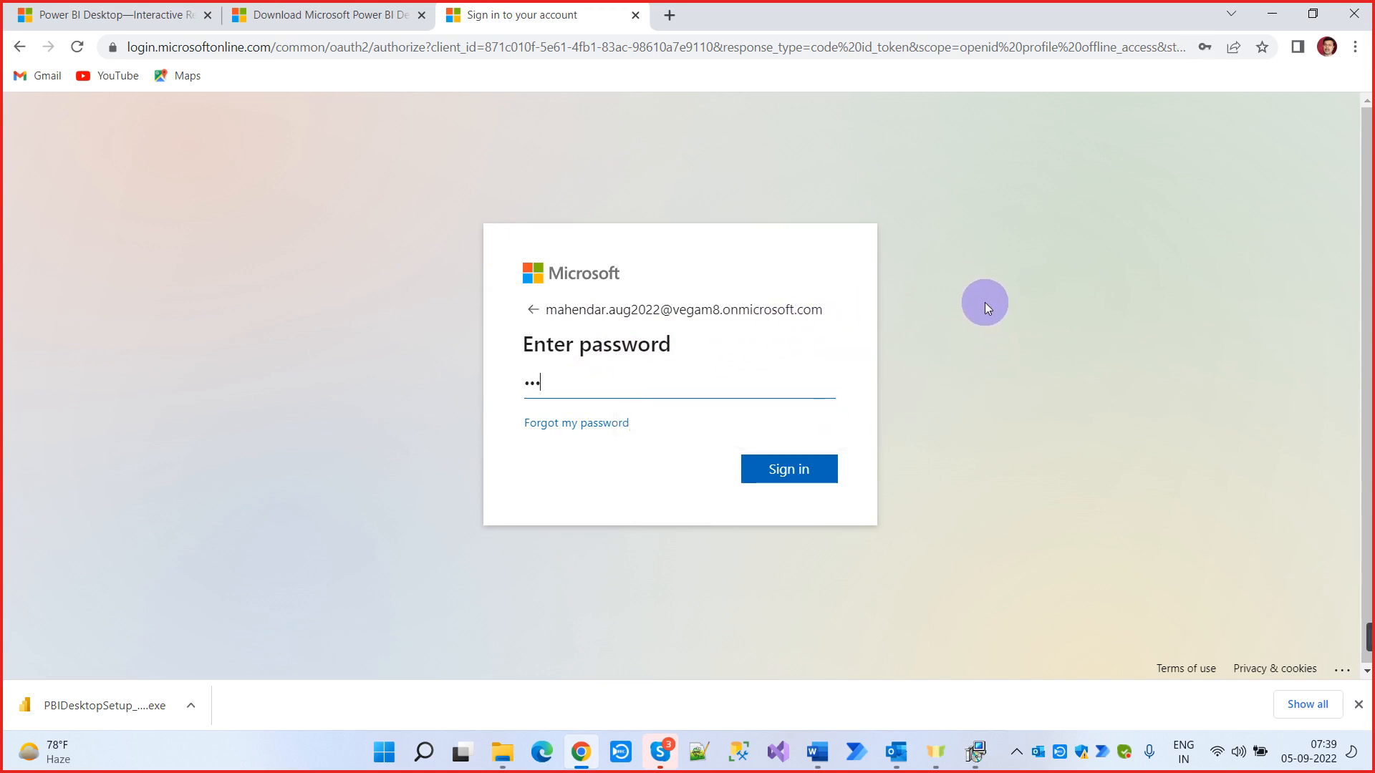
text(••••••)
key(Return)
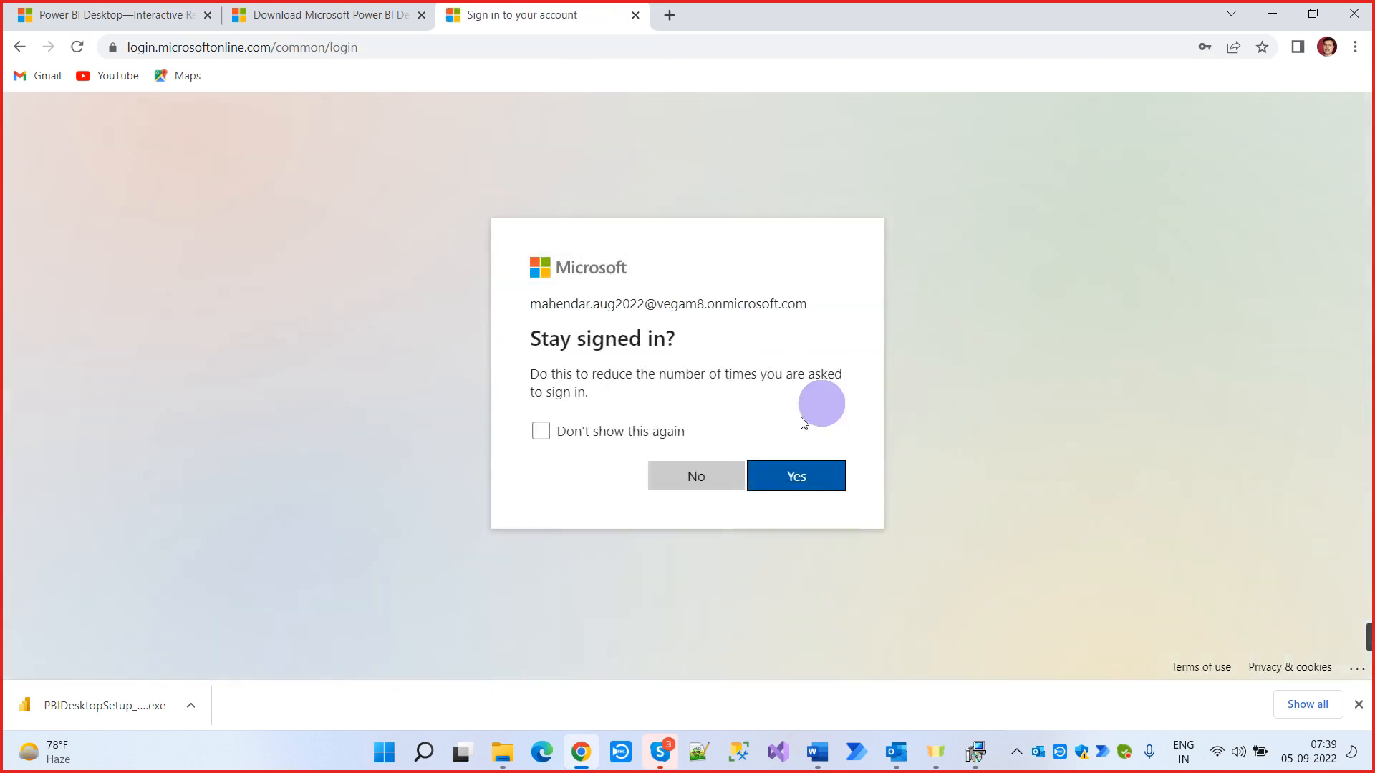
click(770, 473)
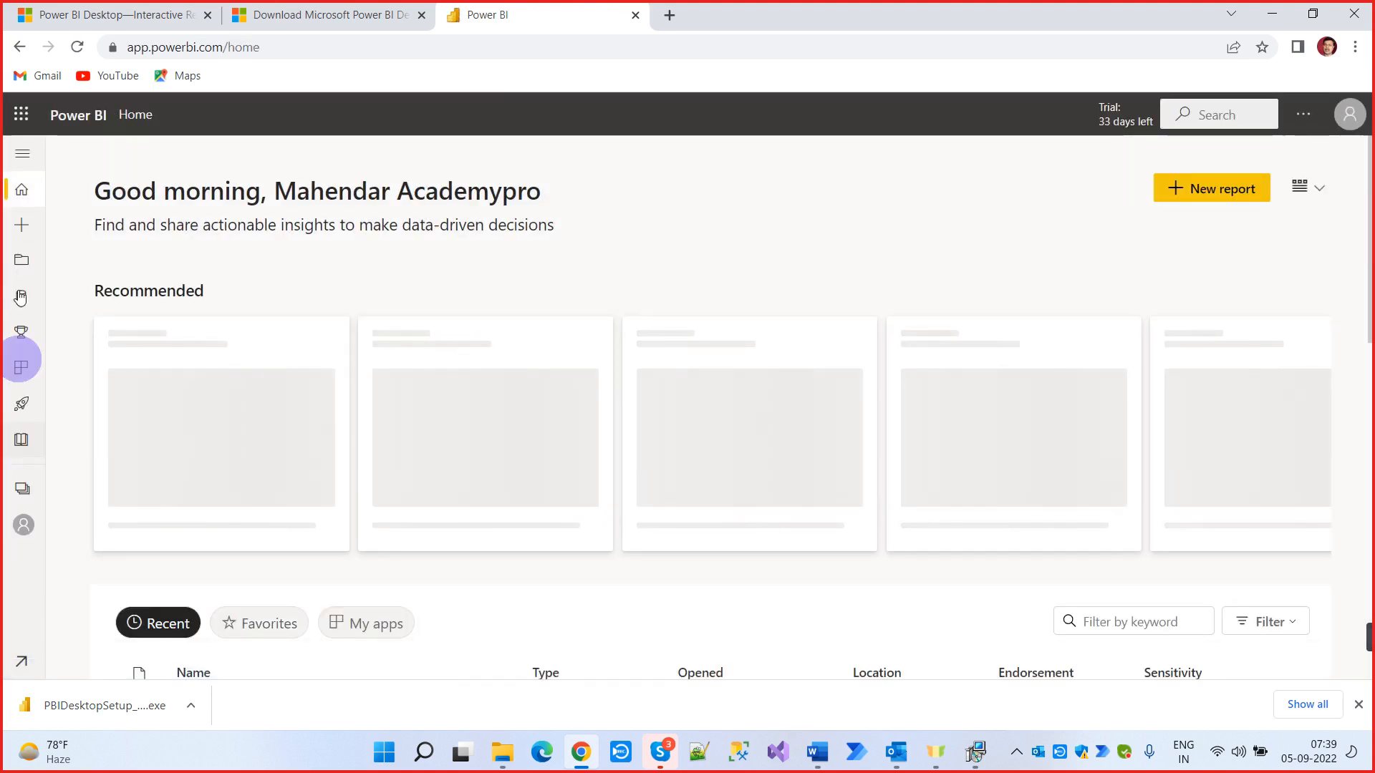
Expand the navigation pane and look through the list of available workspaces
click(23, 153)
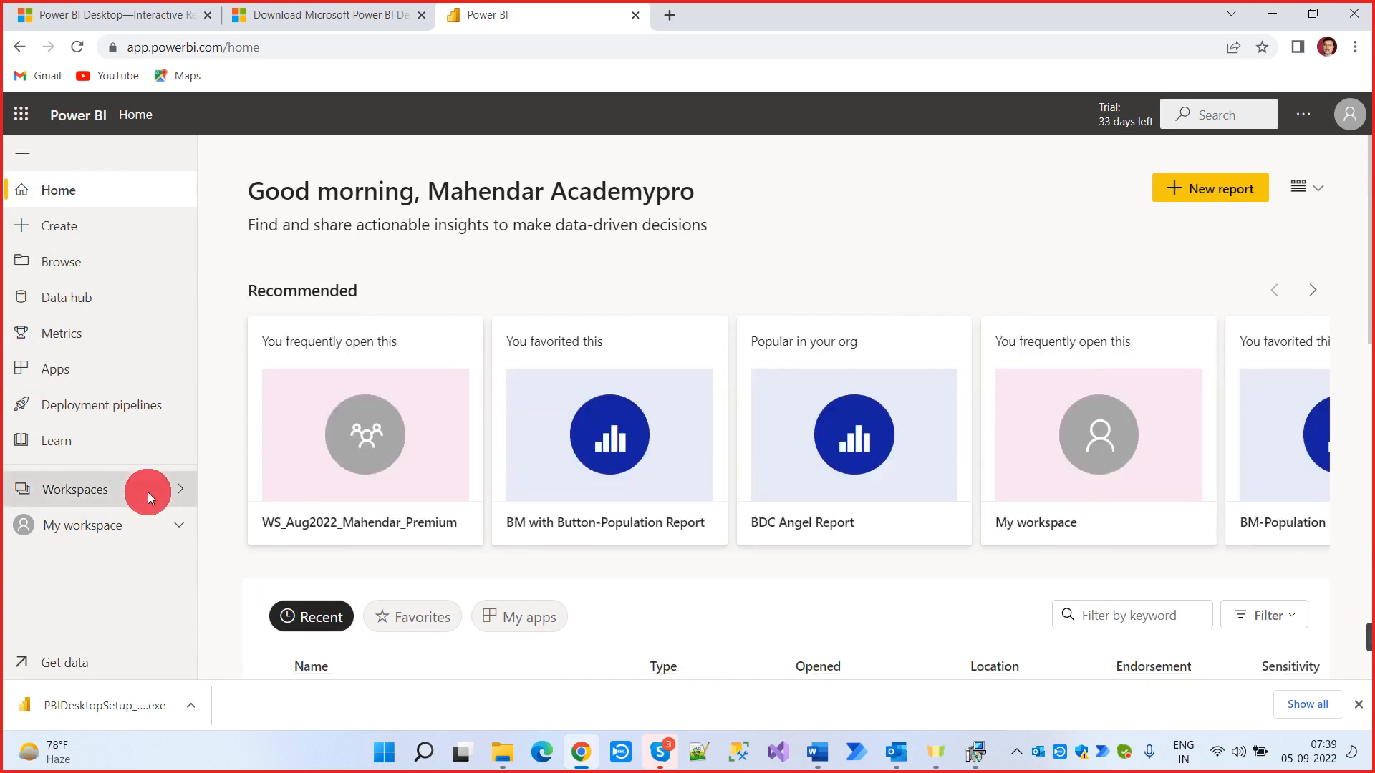
click(149, 494)
scroll(377, 444, down, 3)
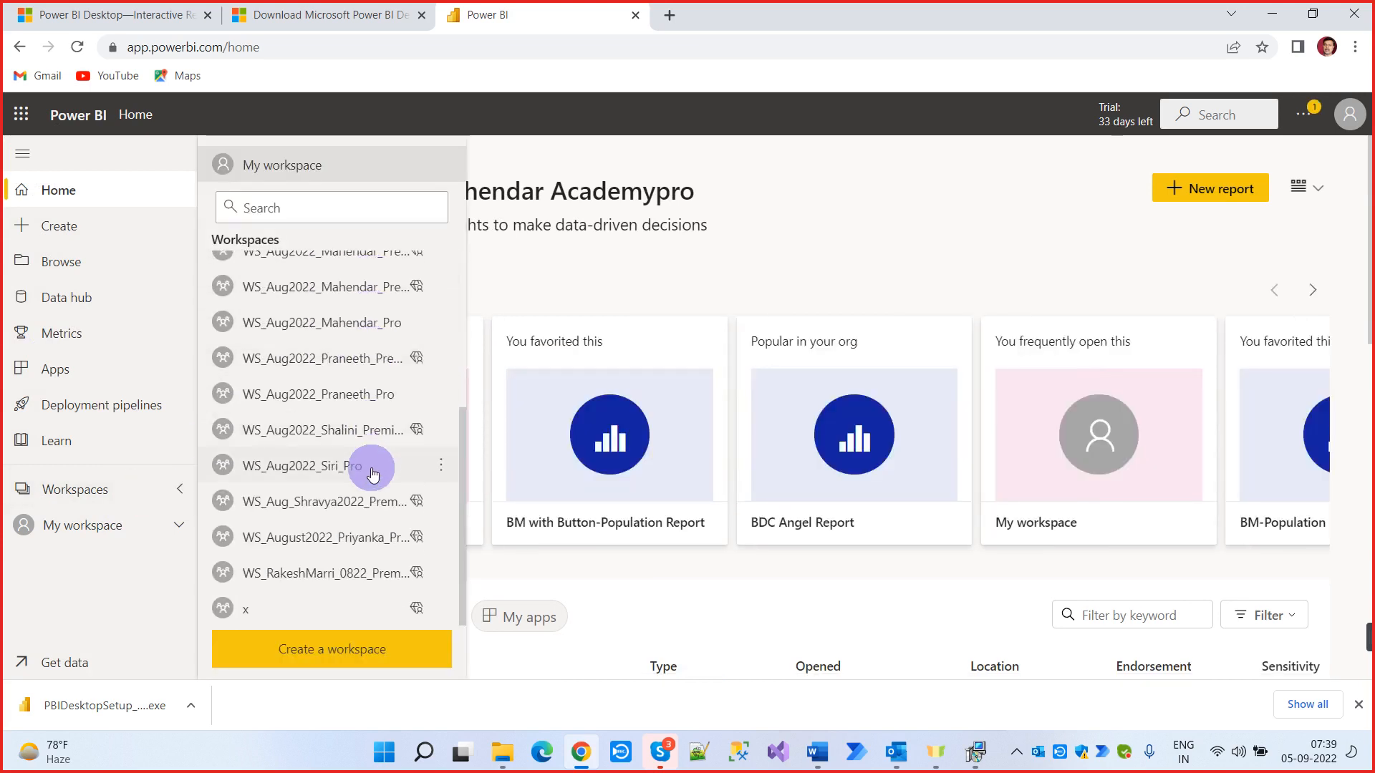
scroll(368, 451, up, 4)
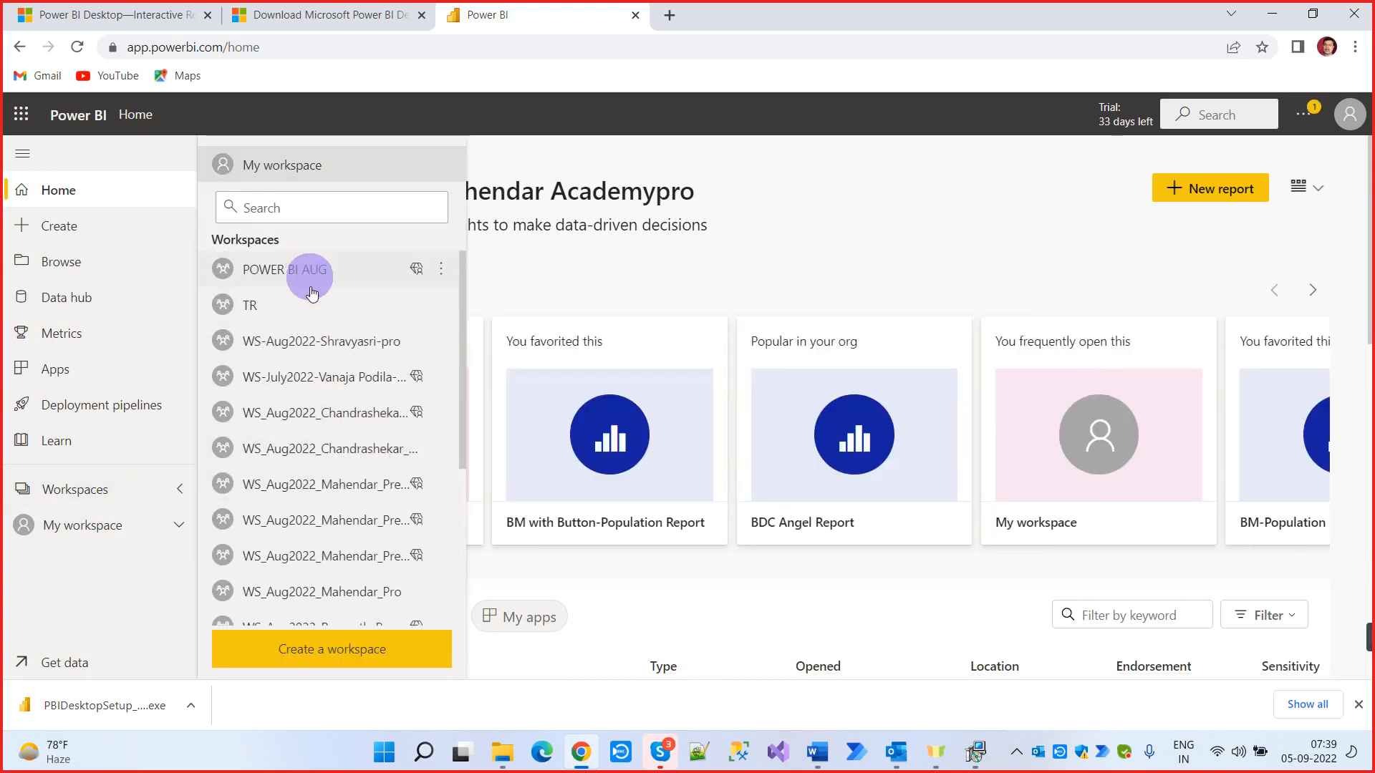
scroll(312, 448, down, 4)
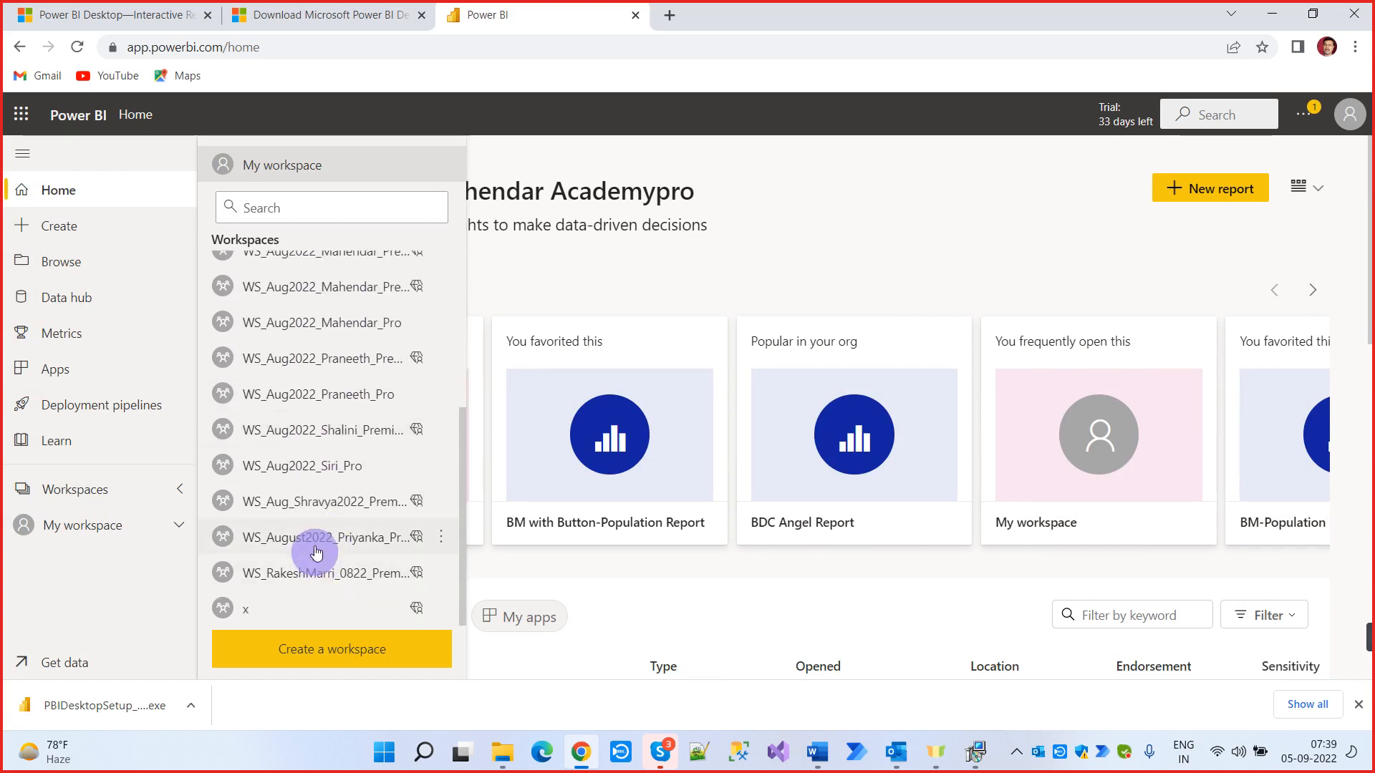
scroll(319, 529, up, 3)
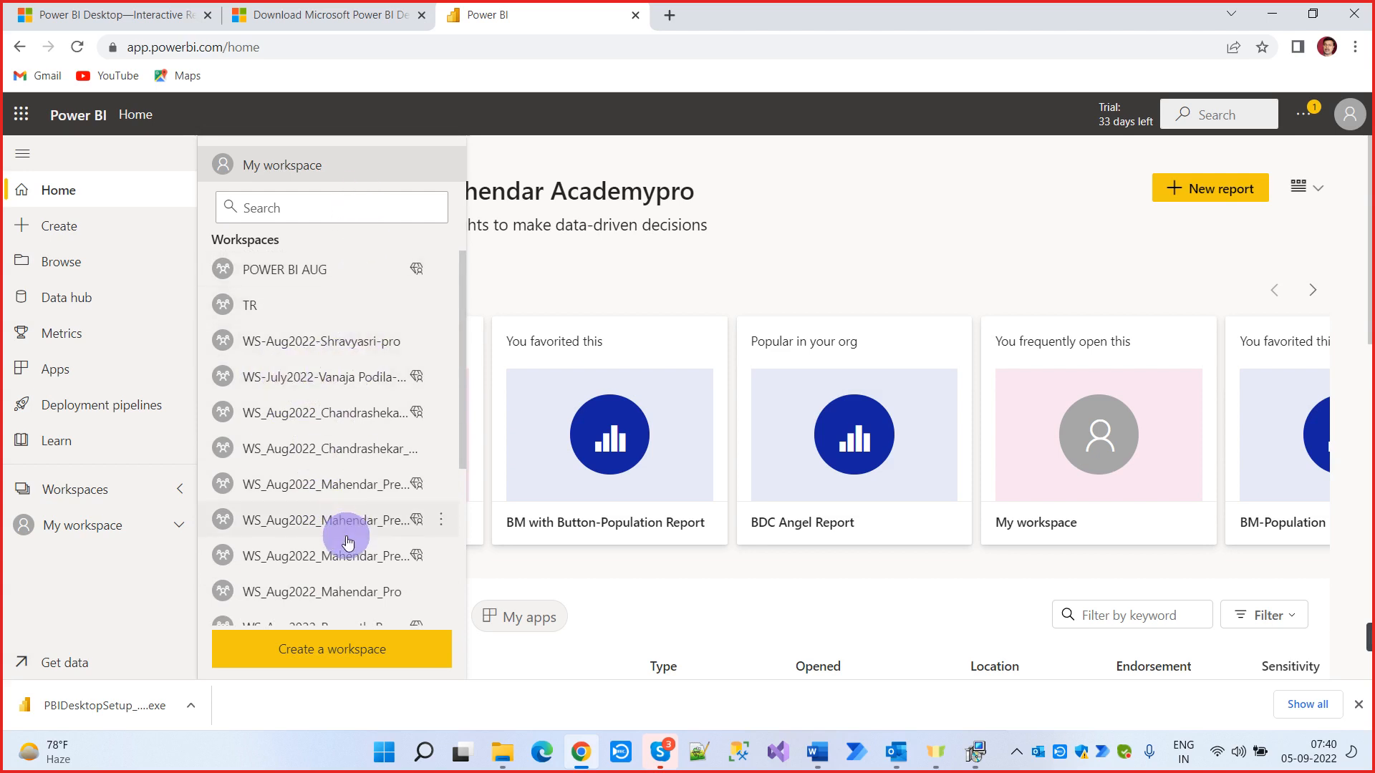
Open the first of the instructor's August 2022 Premium workspaces and look through its reports, datasets, dashboards and datamarts
mouse_move(419, 418)
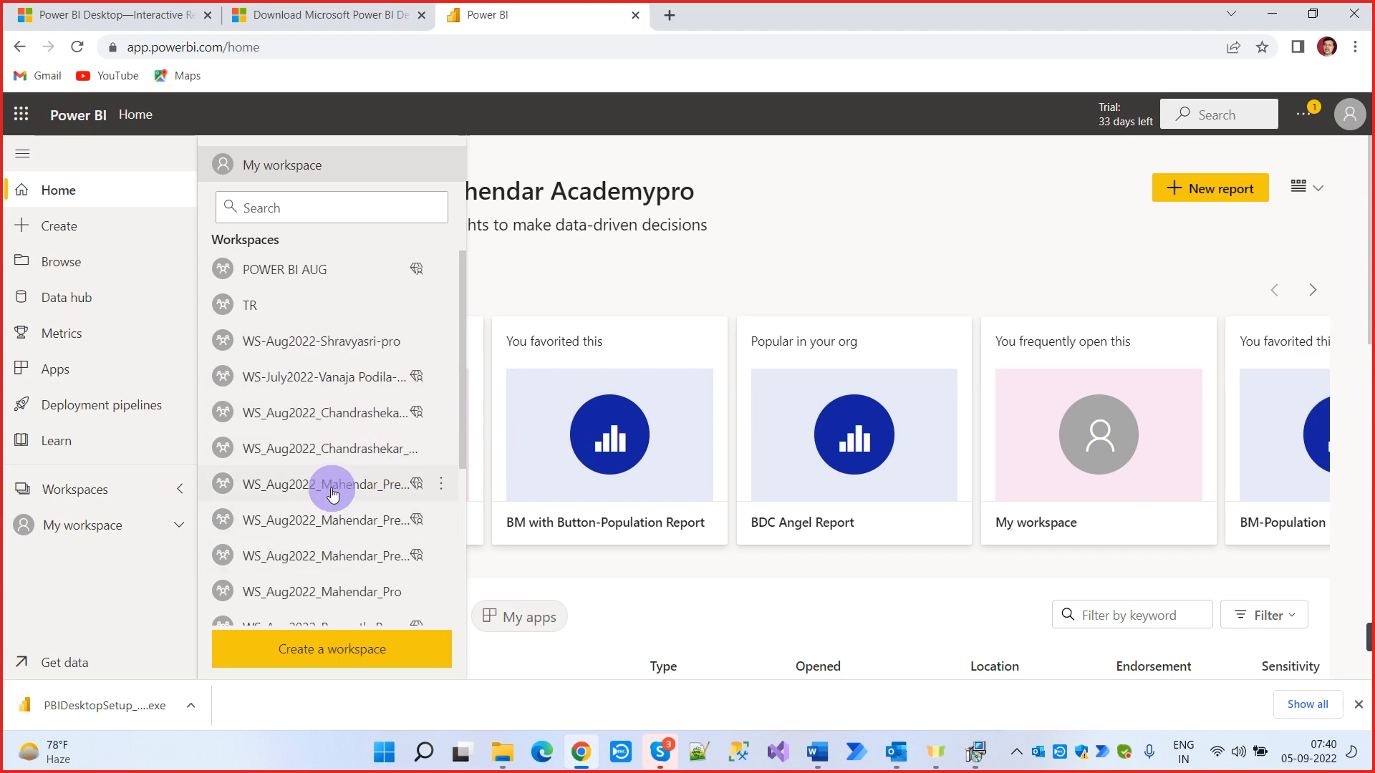
click(362, 485)
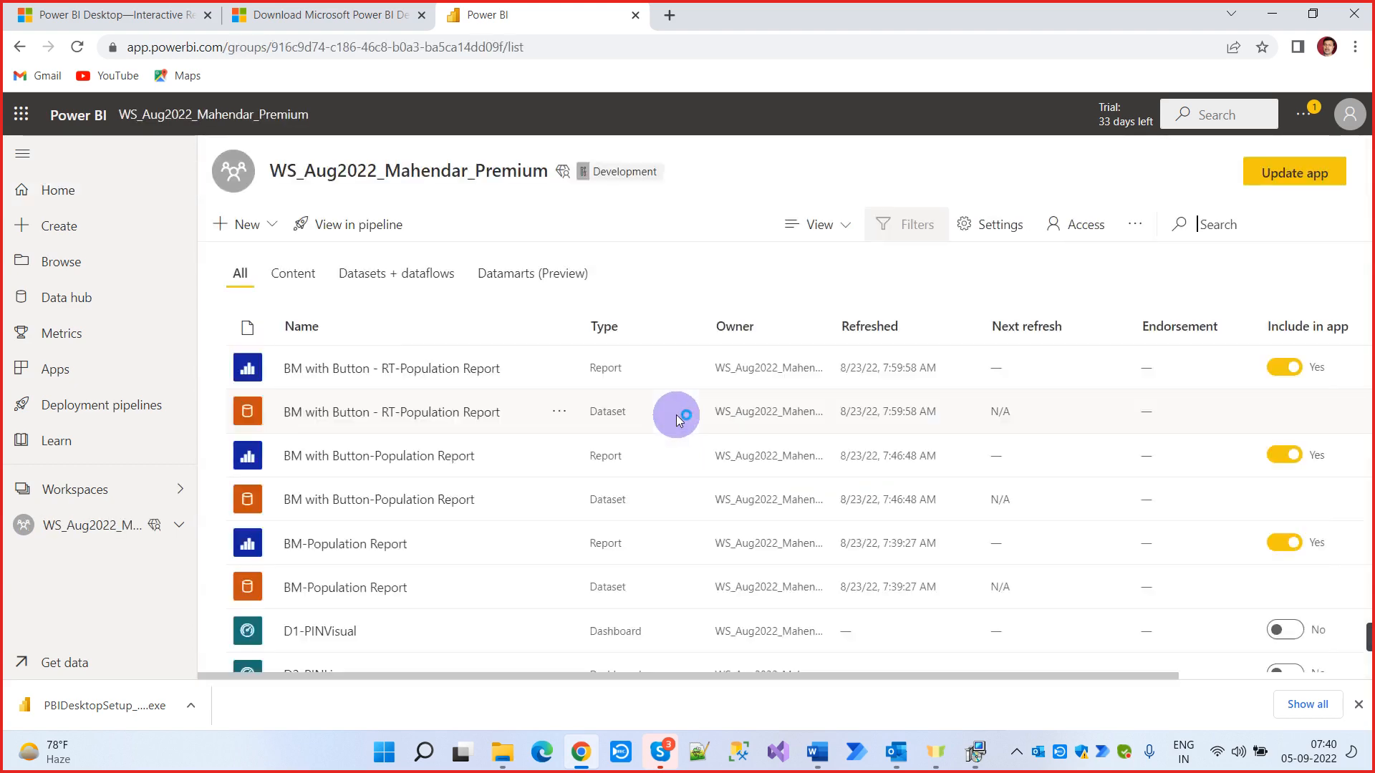
scroll(578, 495, down, 5)
scroll(578, 496, down, 15)
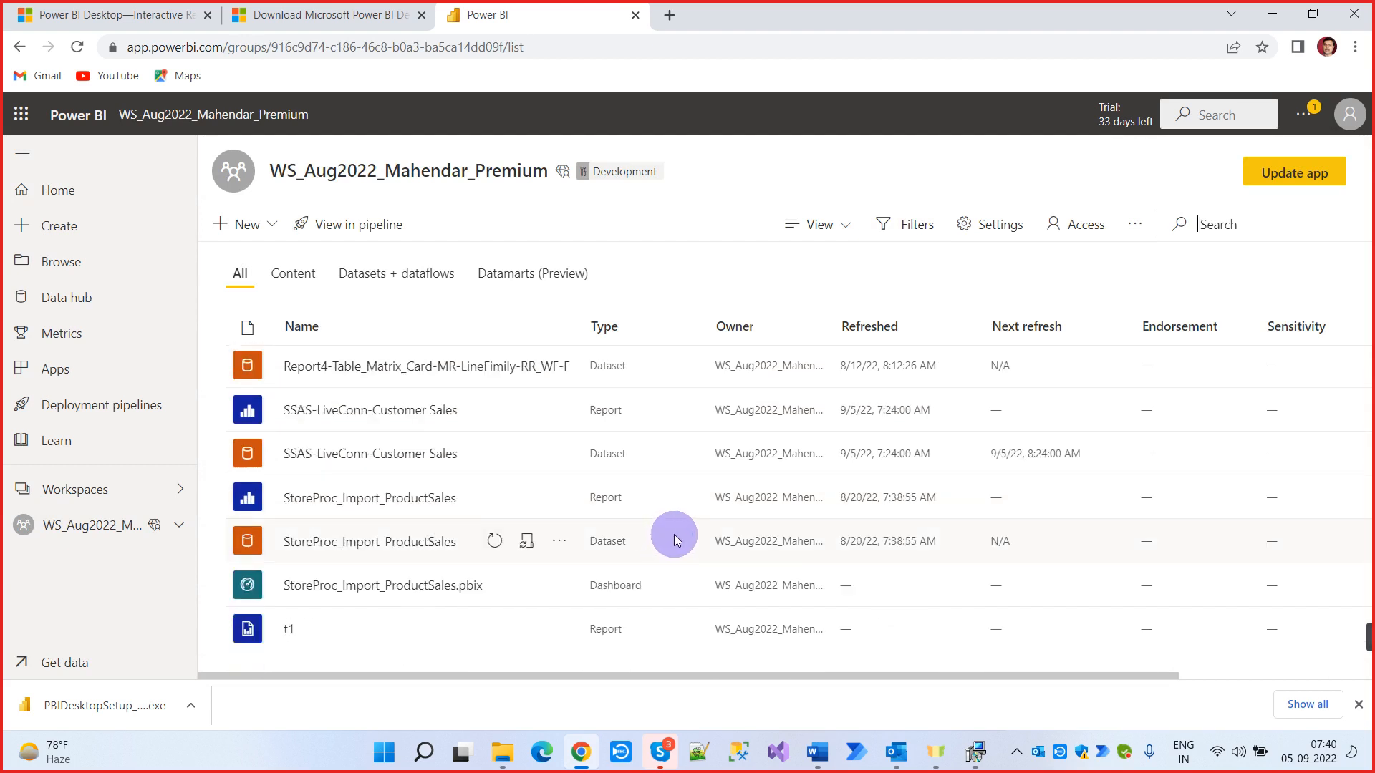
scroll(673, 534, up, 15)
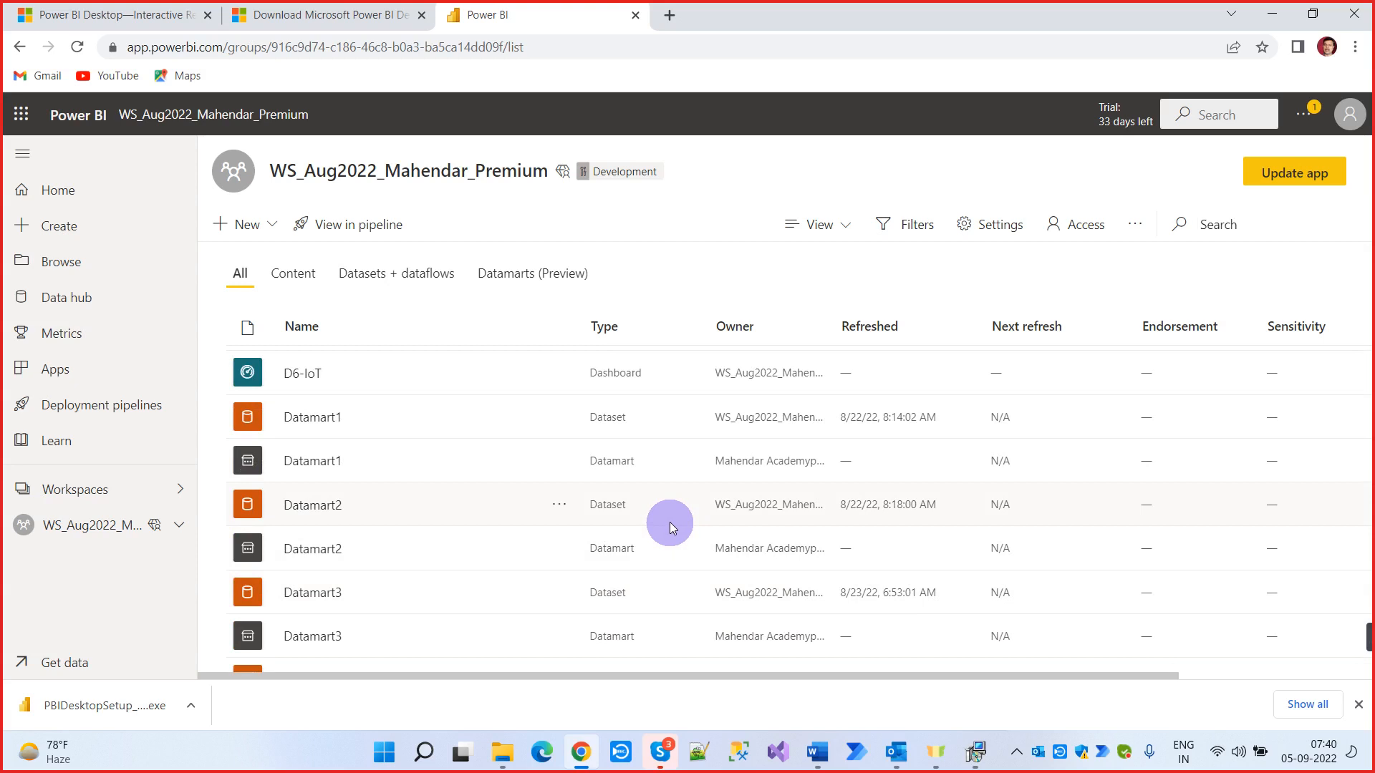
Review who has access to the Premium workspace and with which permission, closing the access list when done
click(1076, 224)
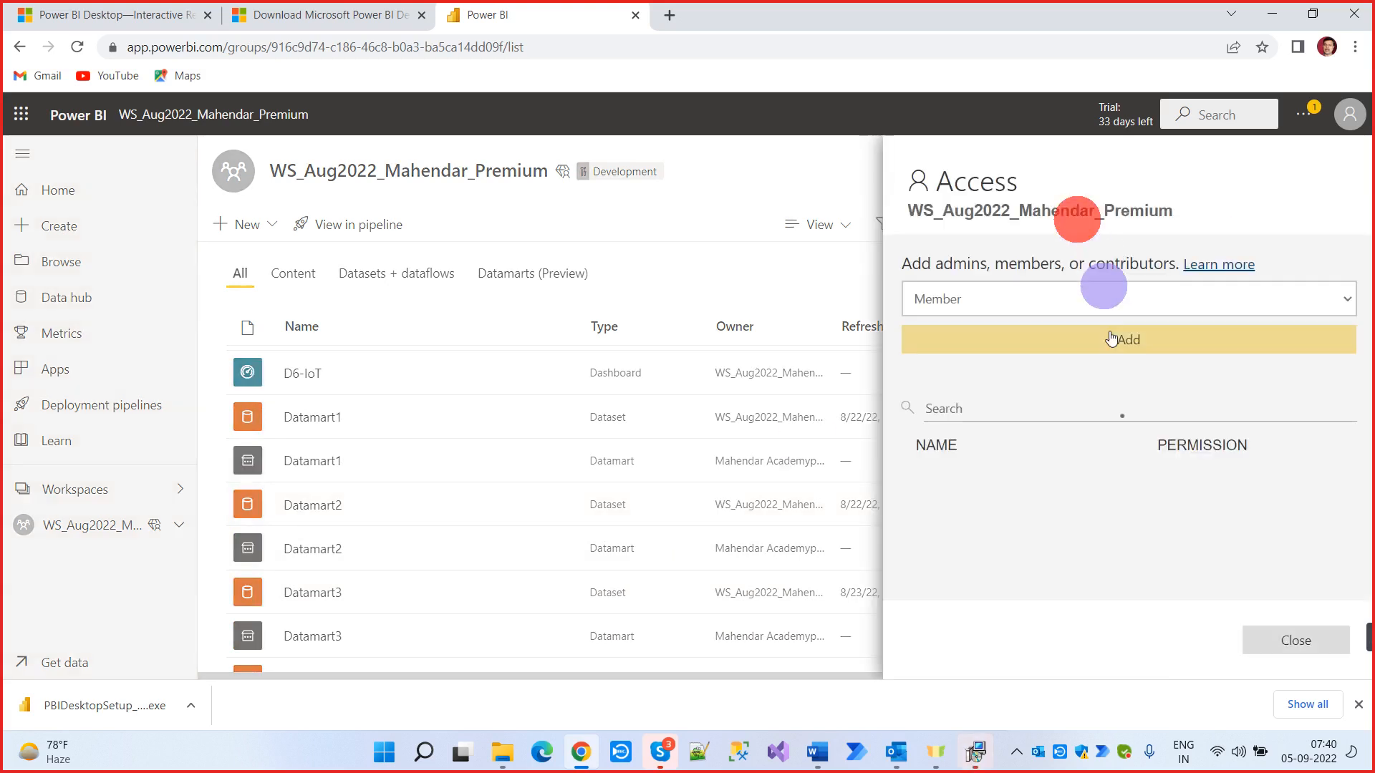
click(1310, 645)
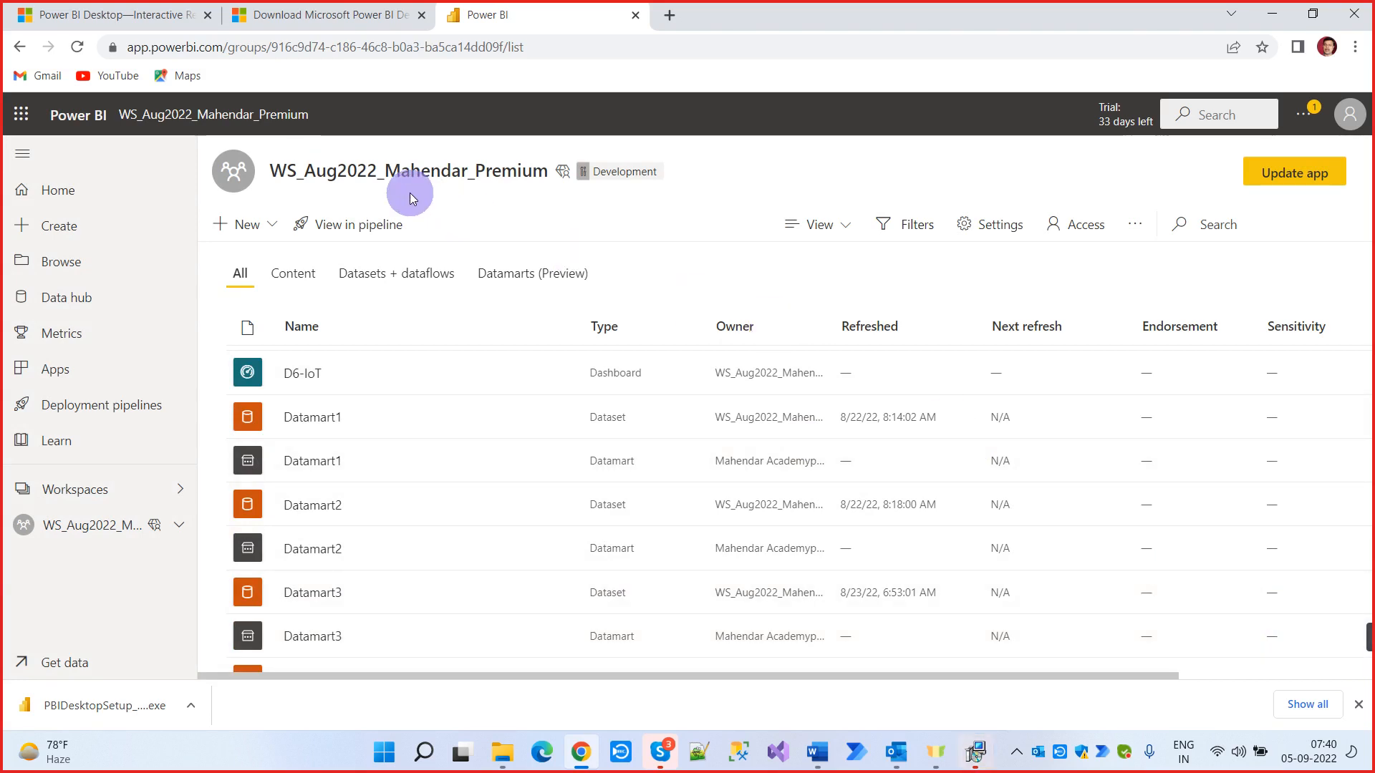
click(1068, 225)
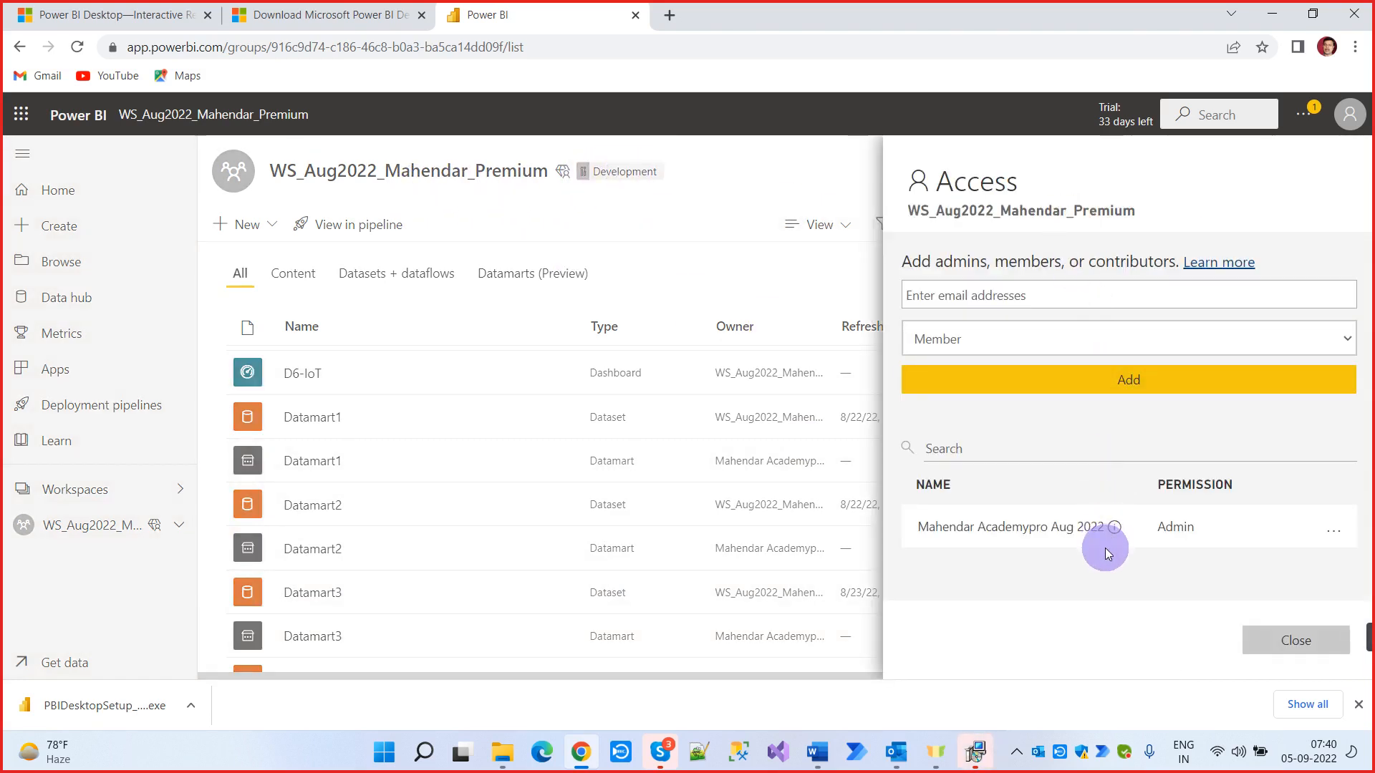
click(1319, 643)
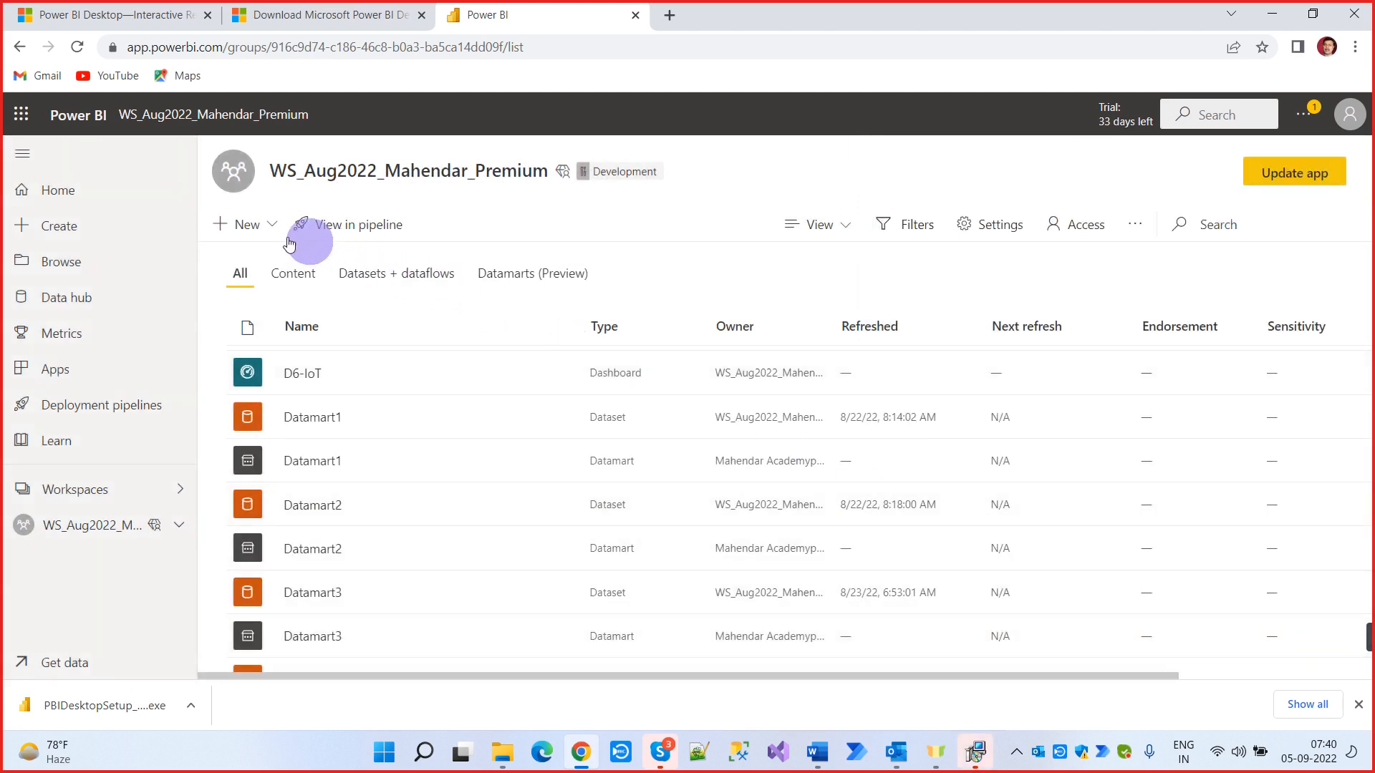
Open the instructor's August 2022 Pro workspace and review the permissions in its access list
click(130, 484)
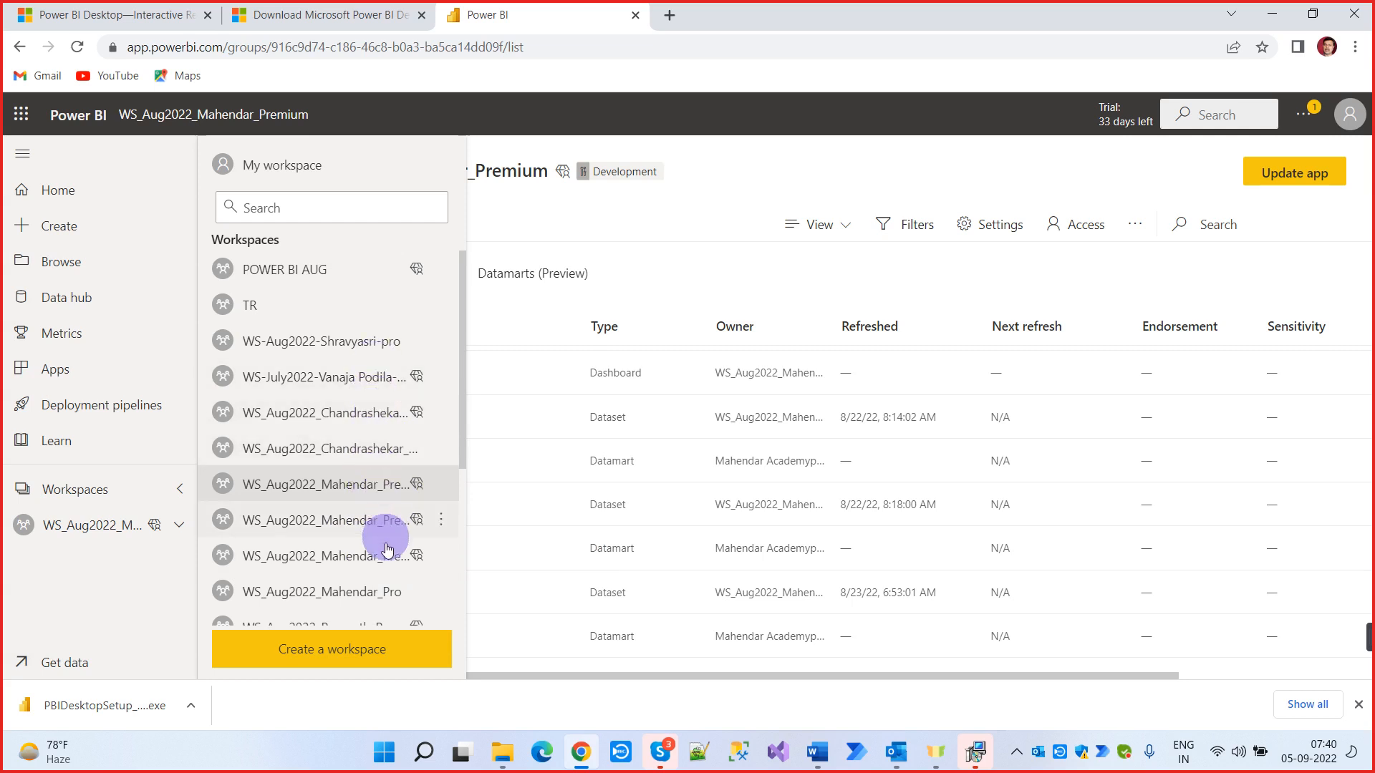
click(354, 592)
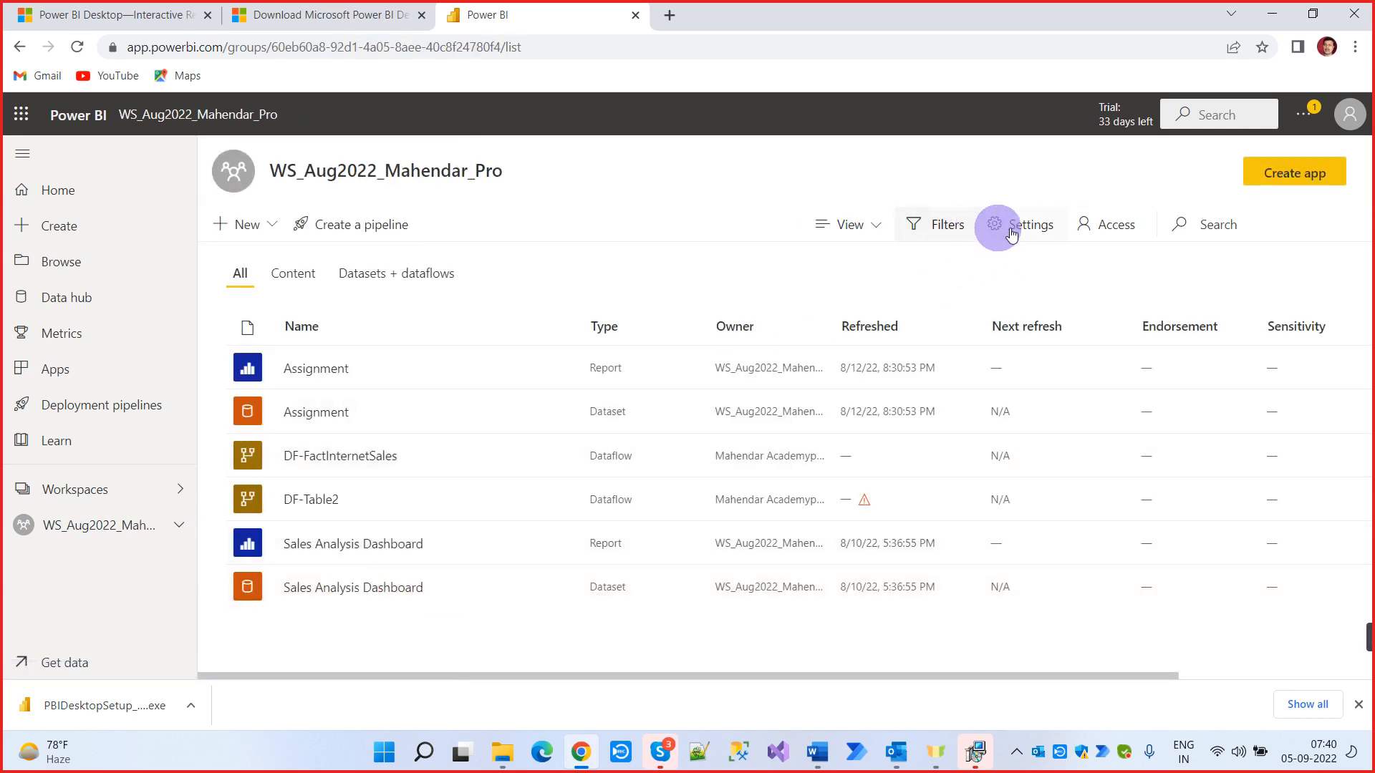
click(1099, 223)
scroll(1101, 432, down, 3)
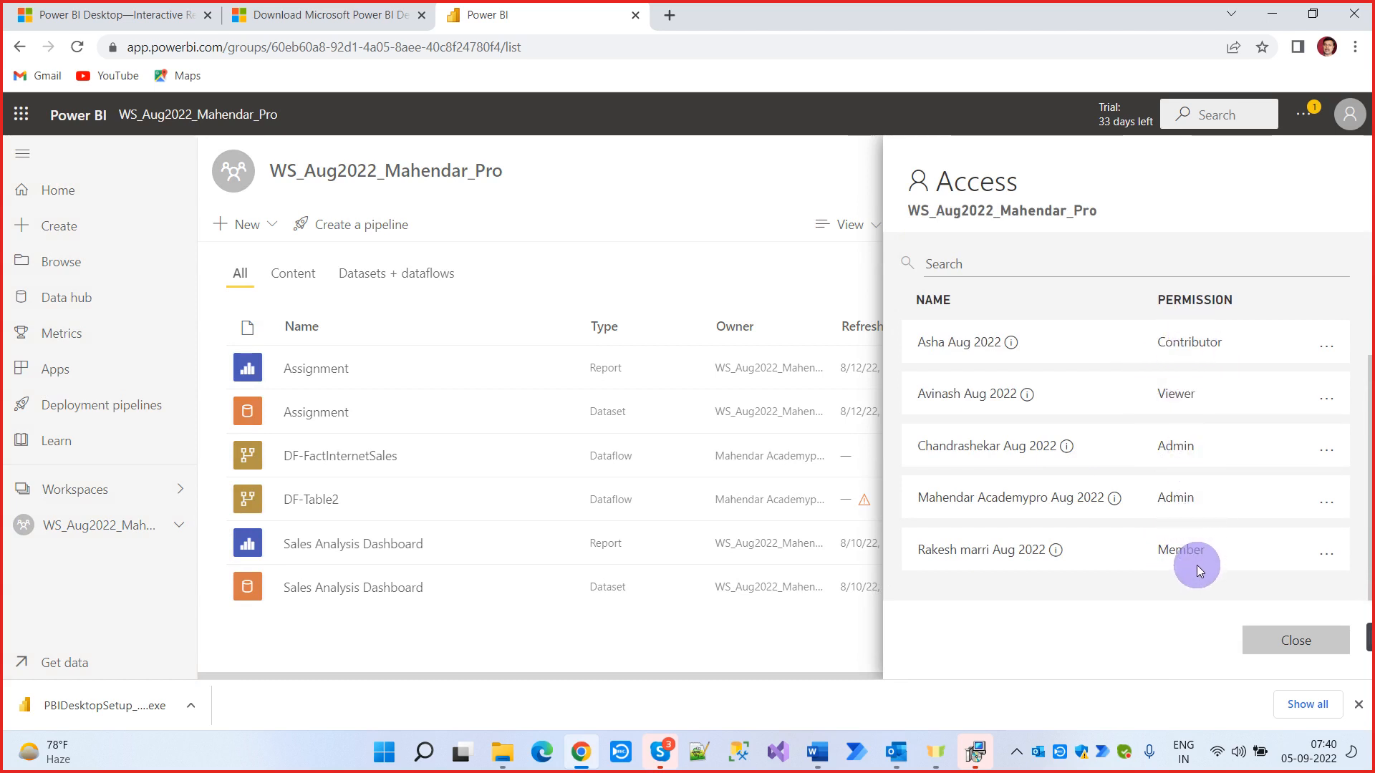
click(727, 233)
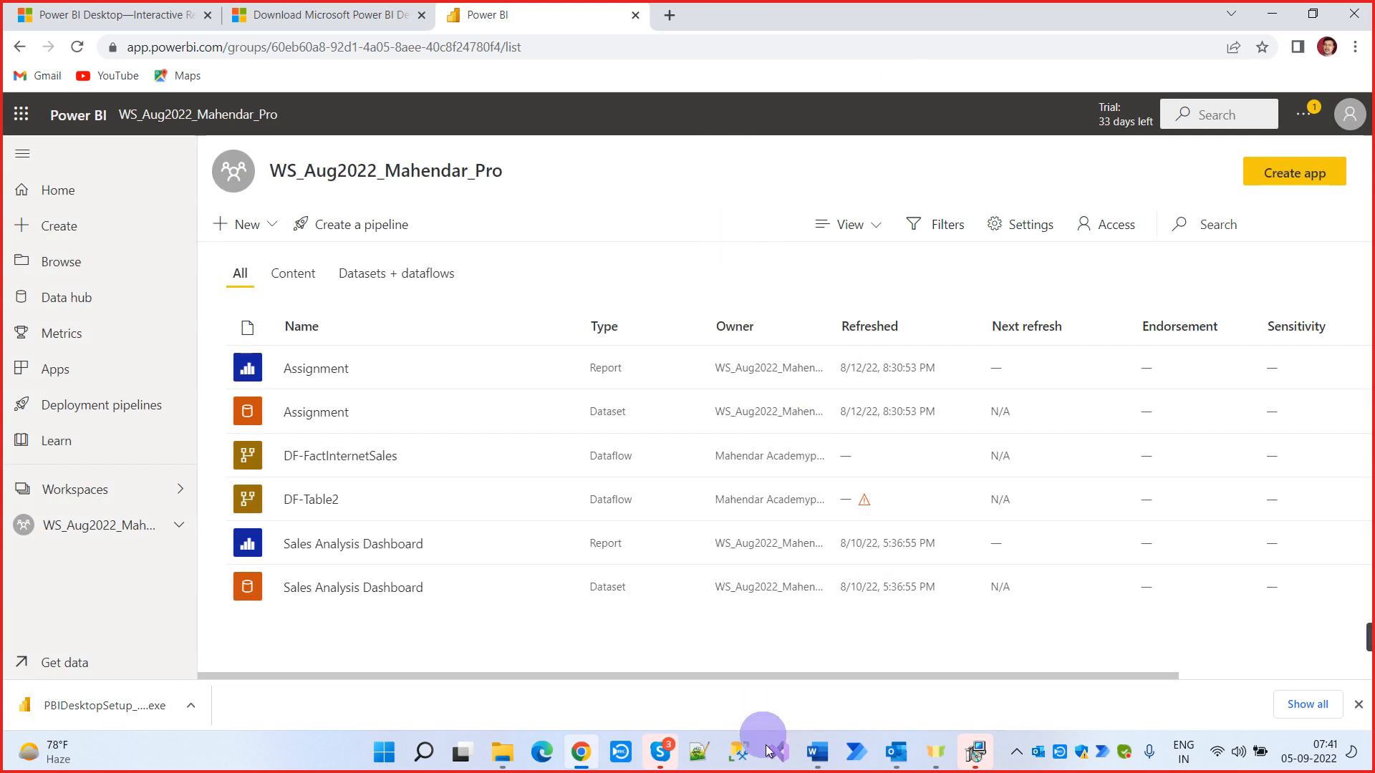
Finish the Power BI Desktop setup wizard with the launch option enabled, and dismiss the program's start screen
click(986, 753)
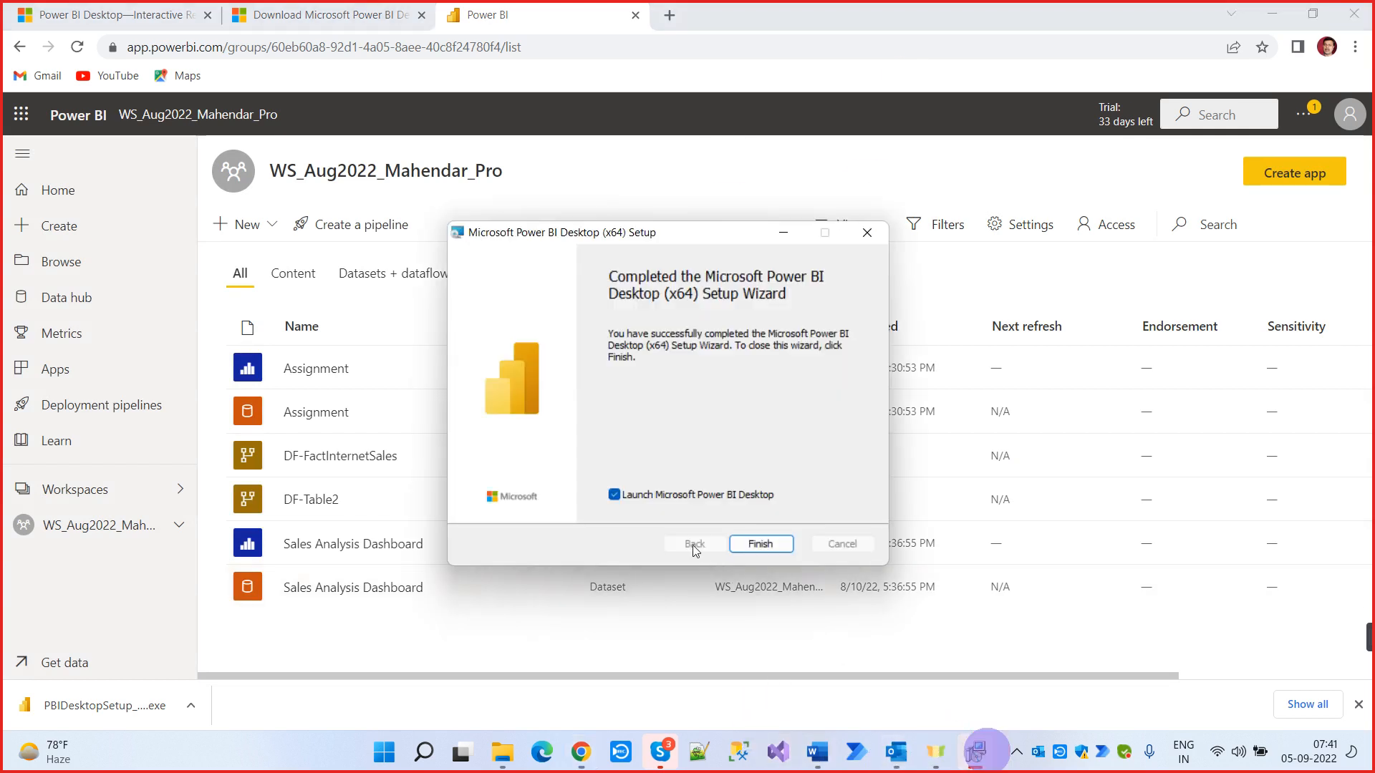
click(763, 546)
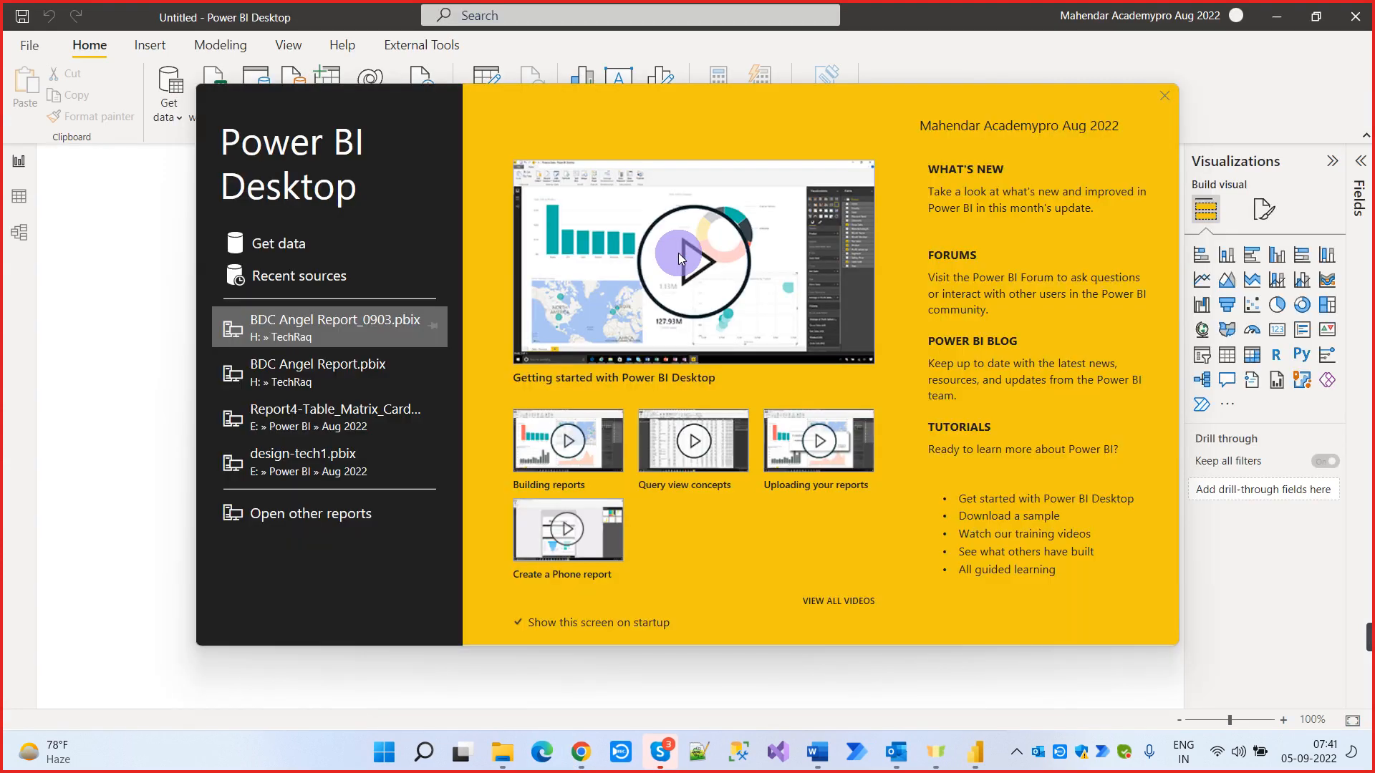
click(1165, 94)
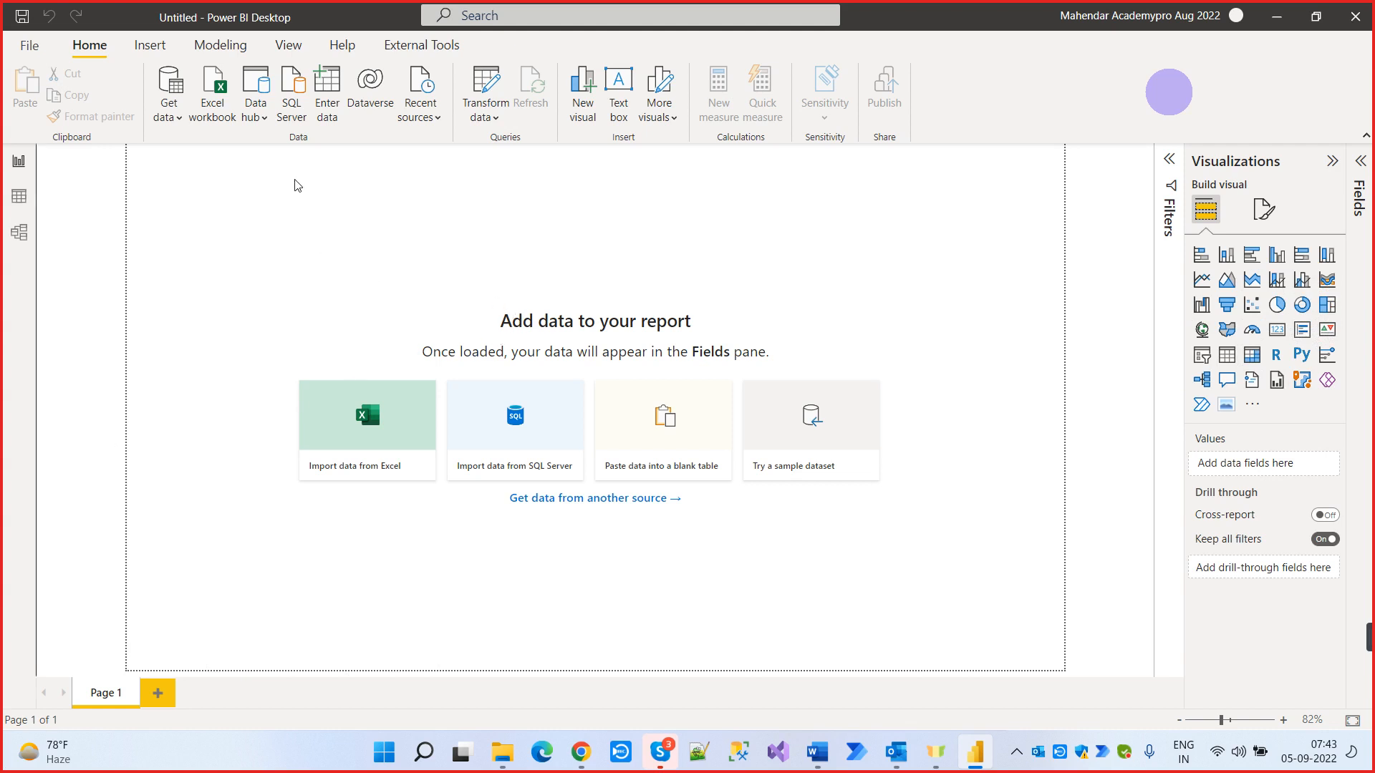
Open the full Get Data list and look through all available connectors and the File sources
click(181, 117)
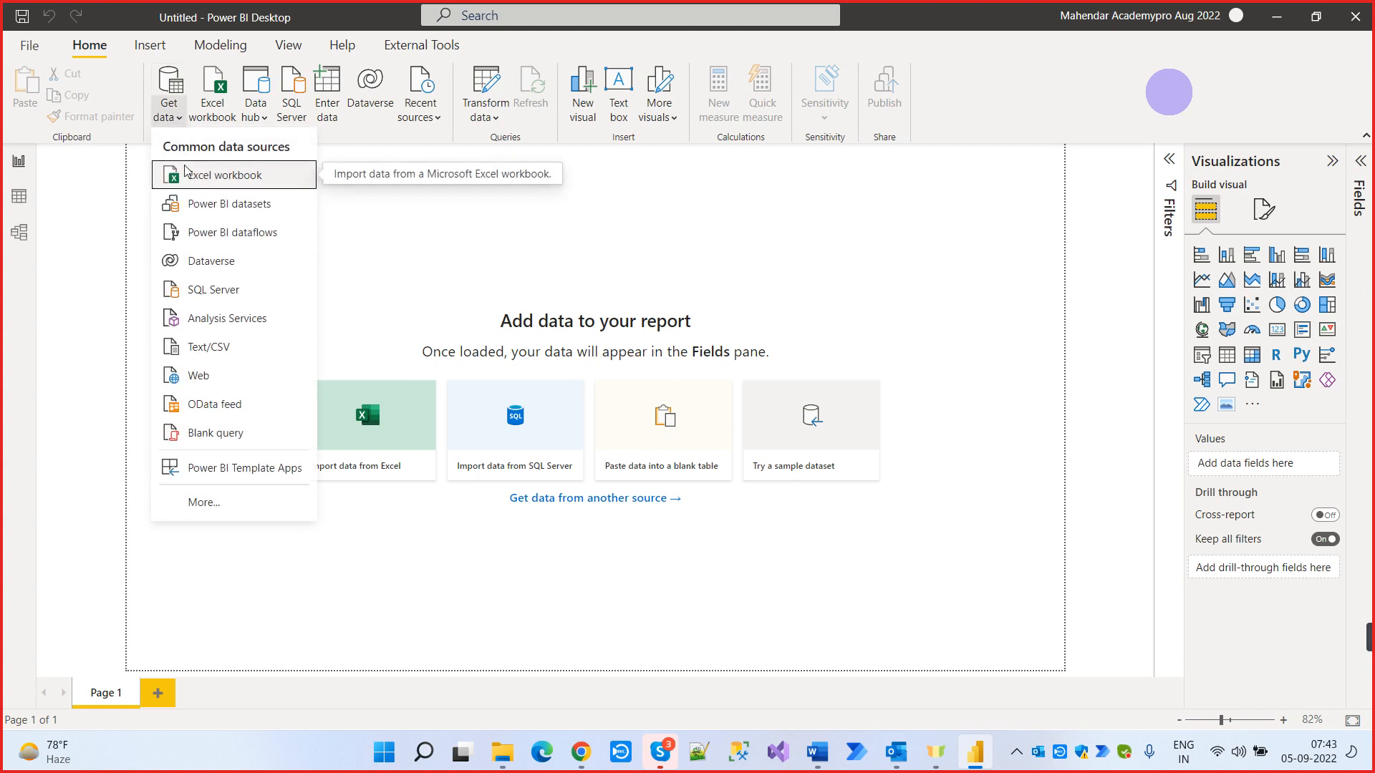
click(204, 505)
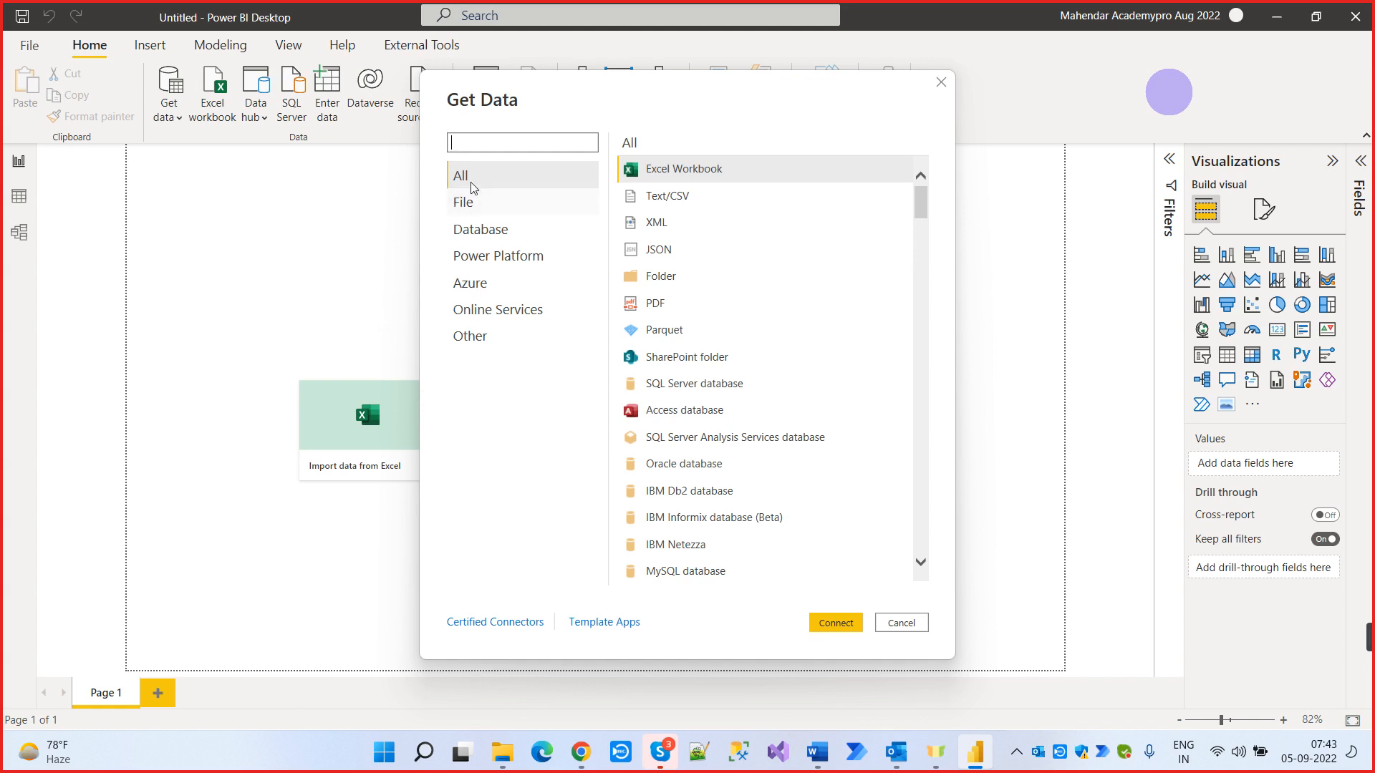
scroll(821, 440, down, 20)
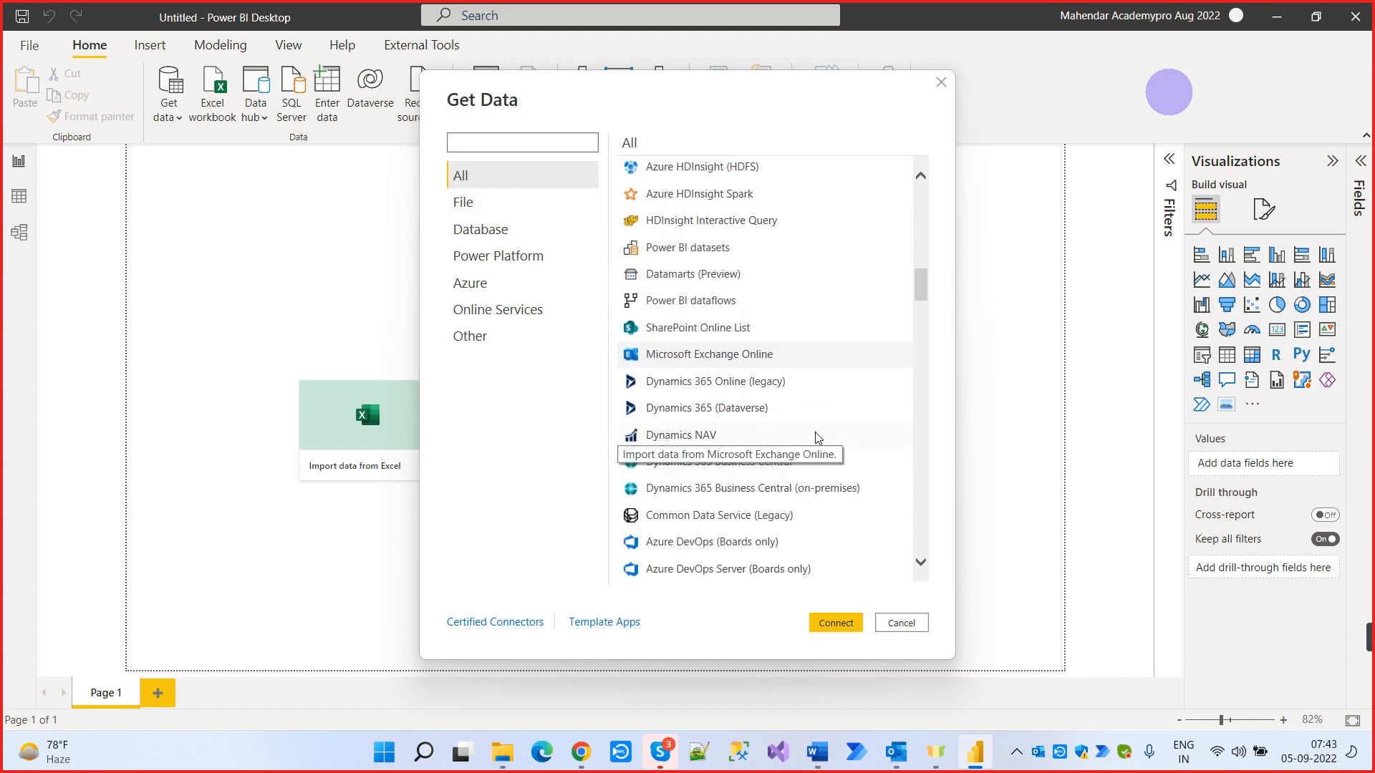
scroll(821, 439, down, 15)
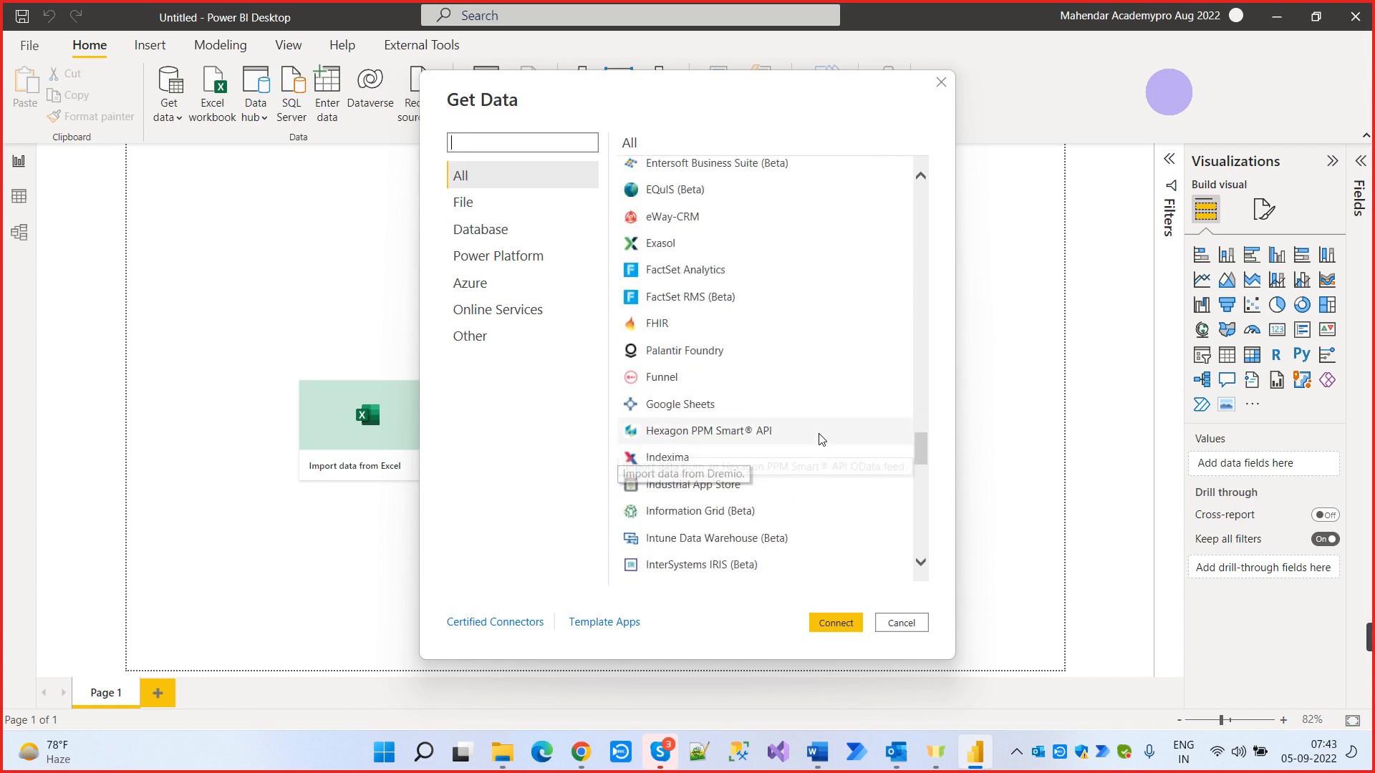
click(499, 207)
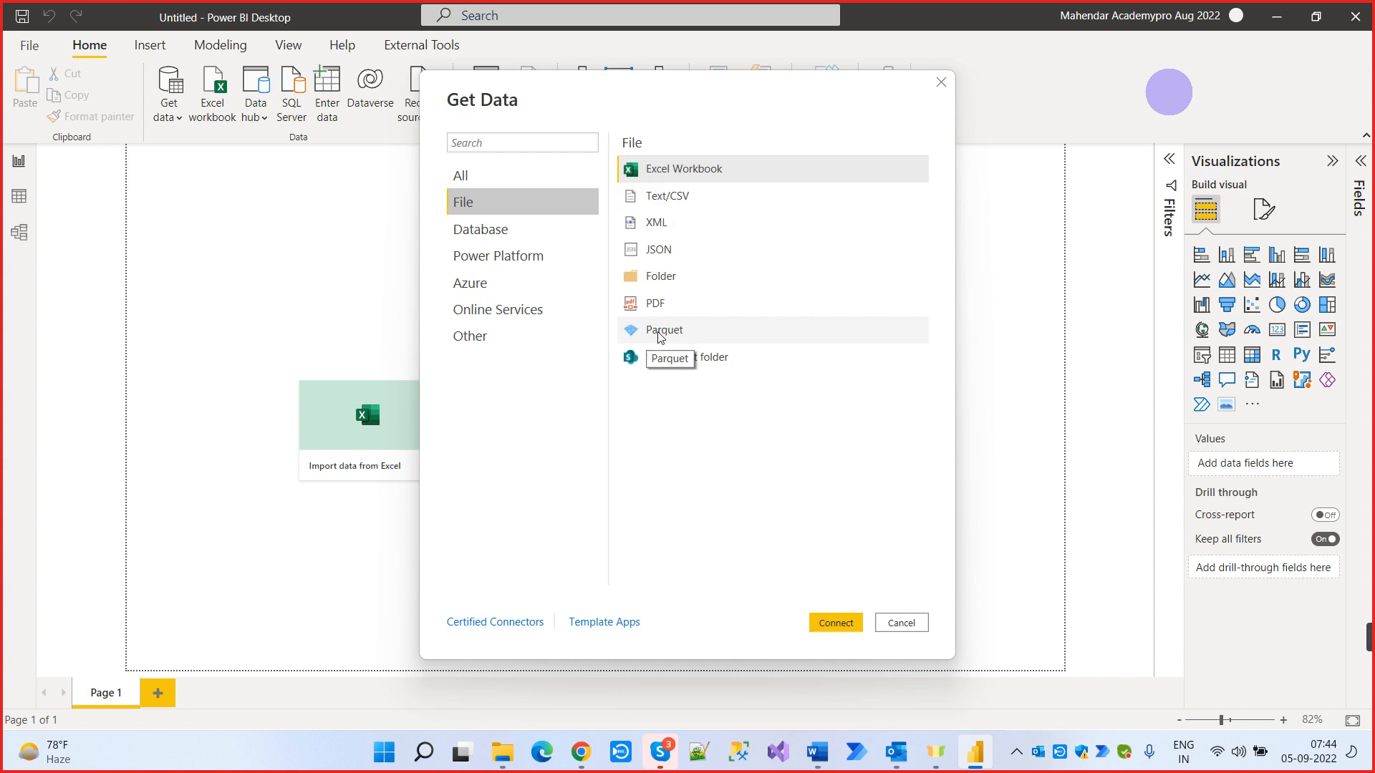
Look through the complete list of Database connectors, from SQL Server database to TIBCO(R) Data Virtualization
click(477, 230)
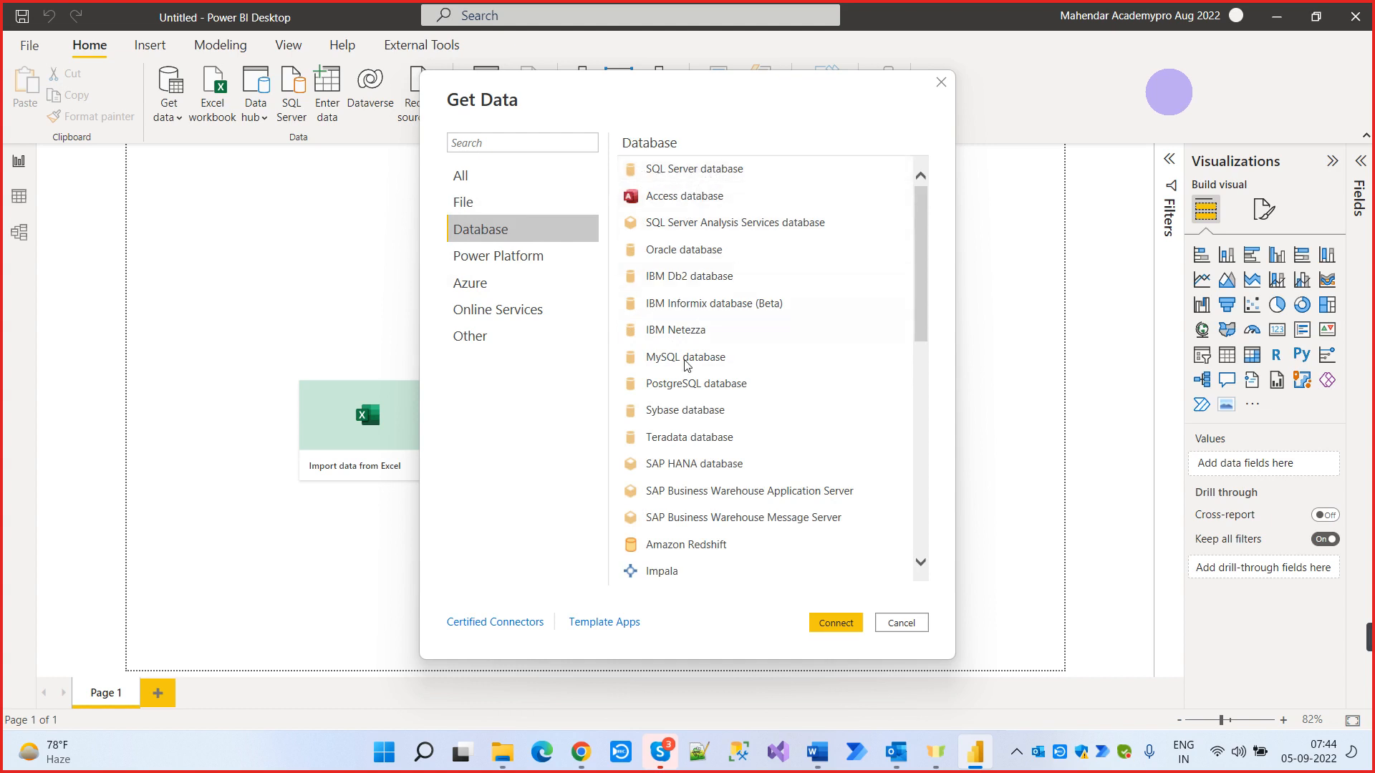
scroll(700, 531, down, 8)
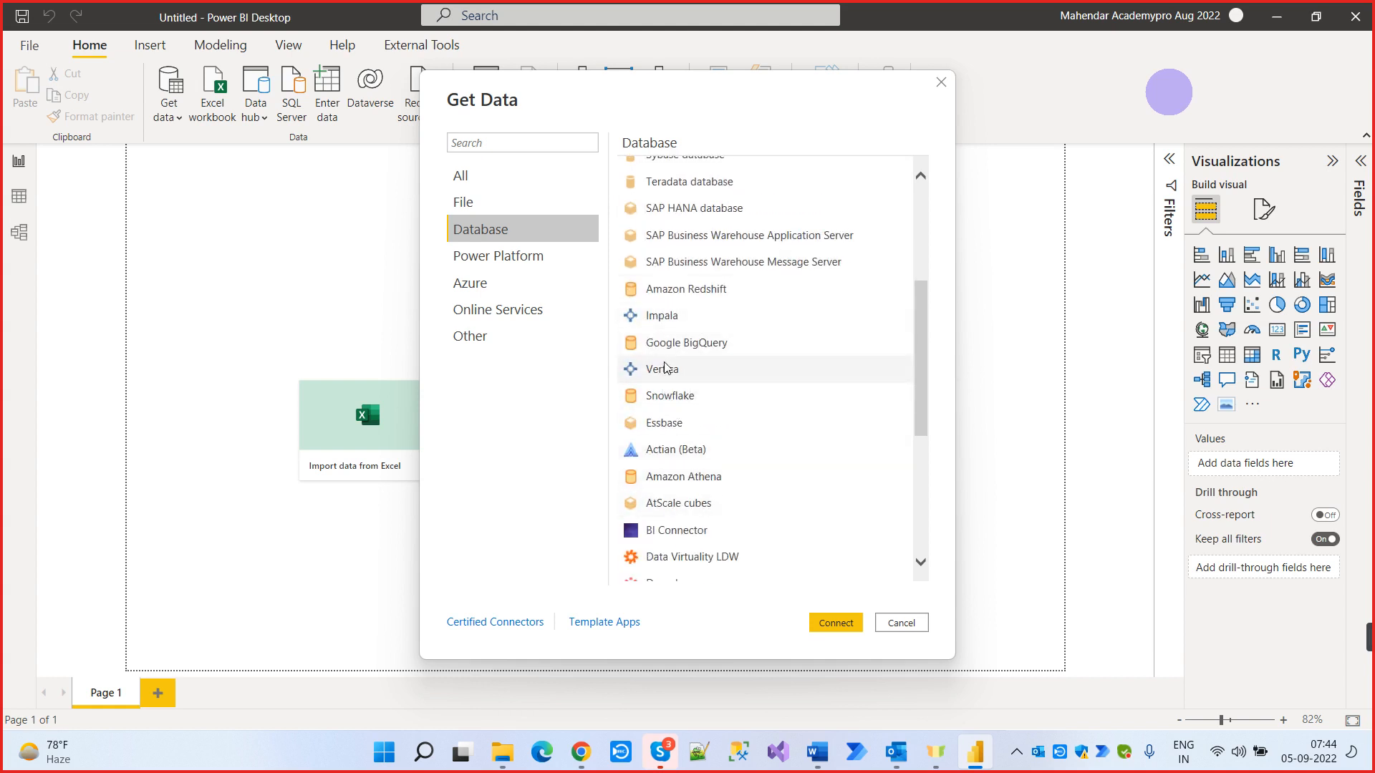
scroll(741, 369, down, 3)
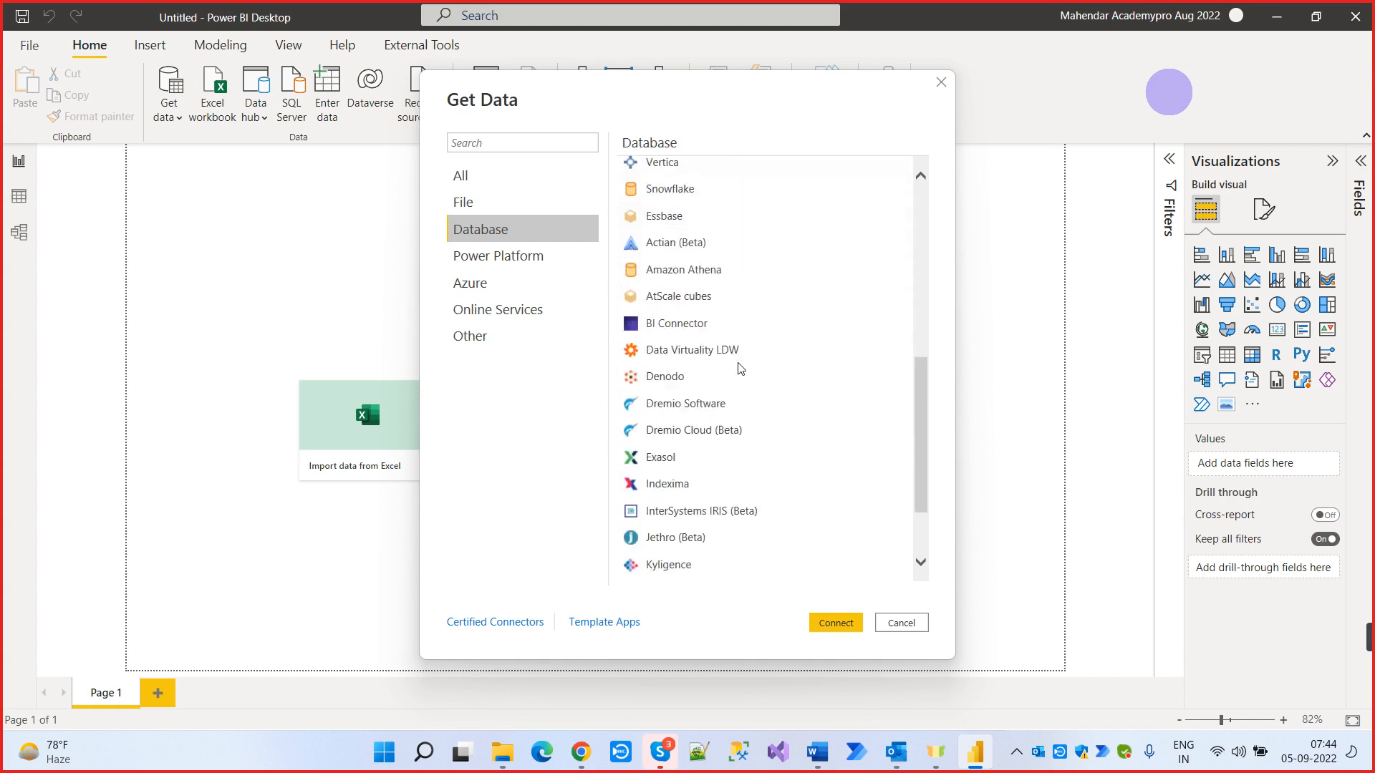
scroll(741, 369, down, 2)
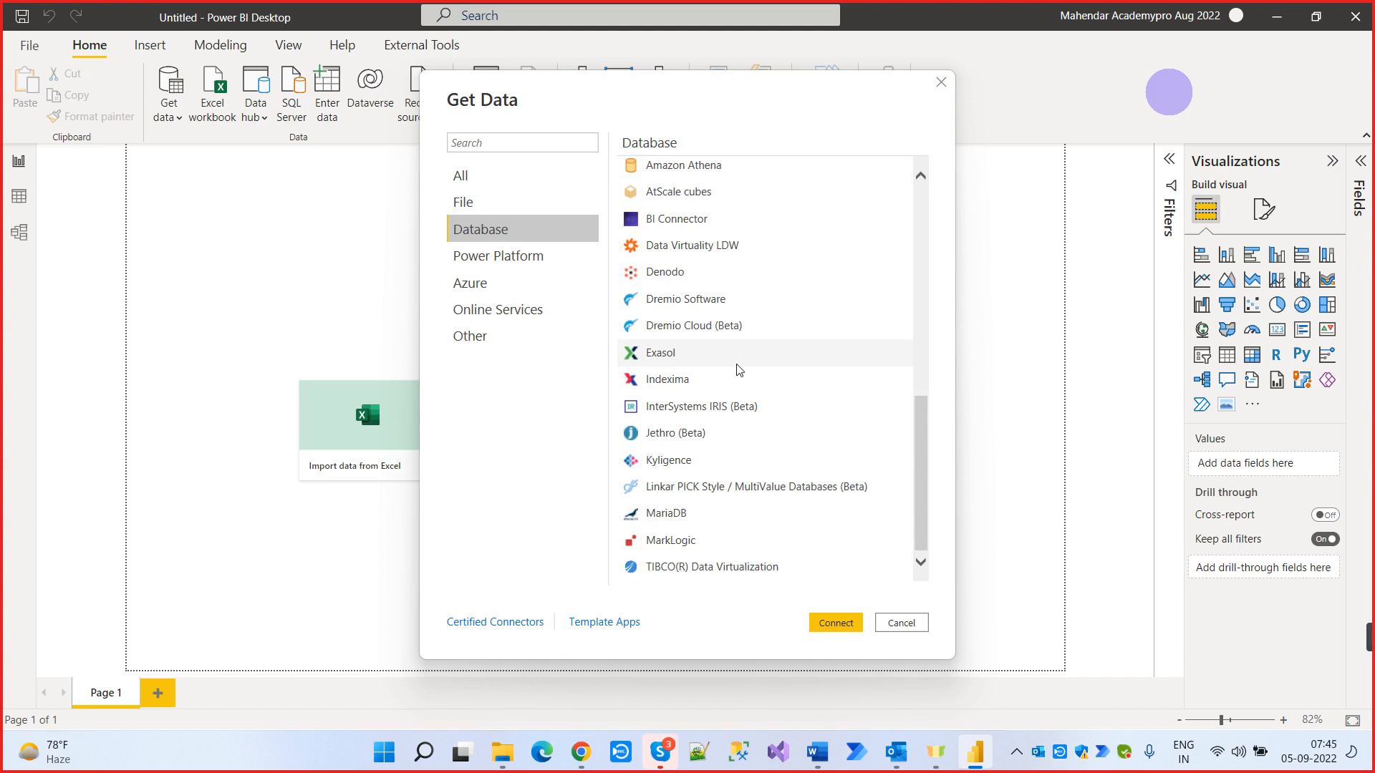
scroll(740, 370, up, 2)
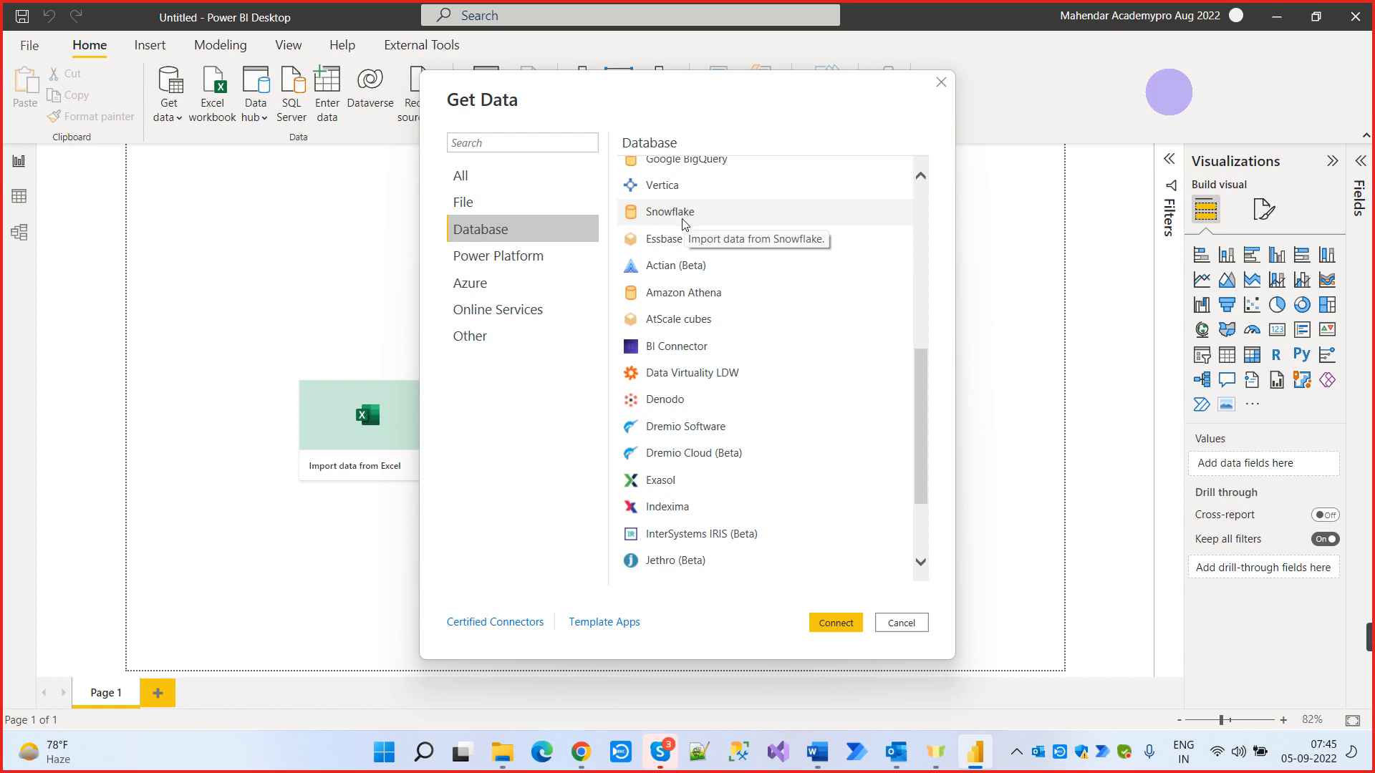
scroll(684, 223, up, 2)
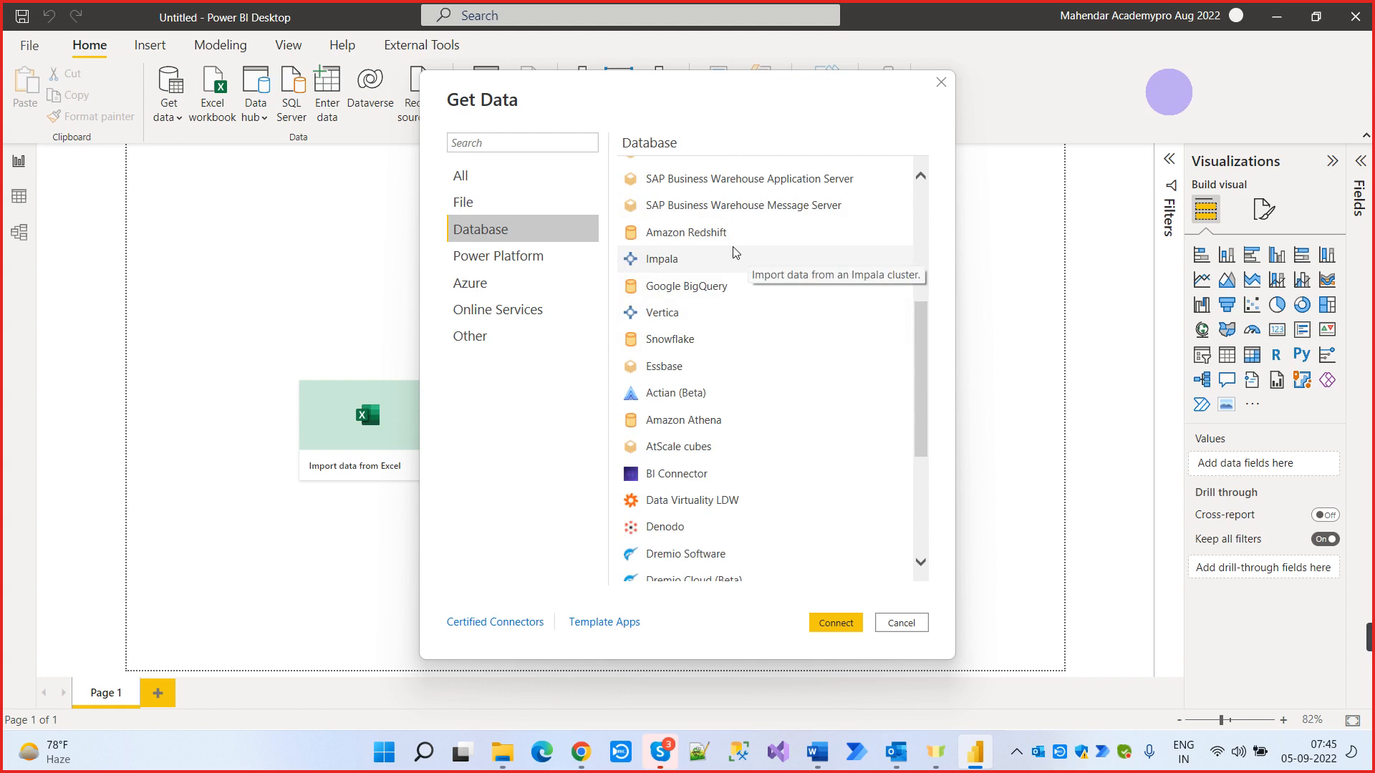
scroll(735, 244, up, 5)
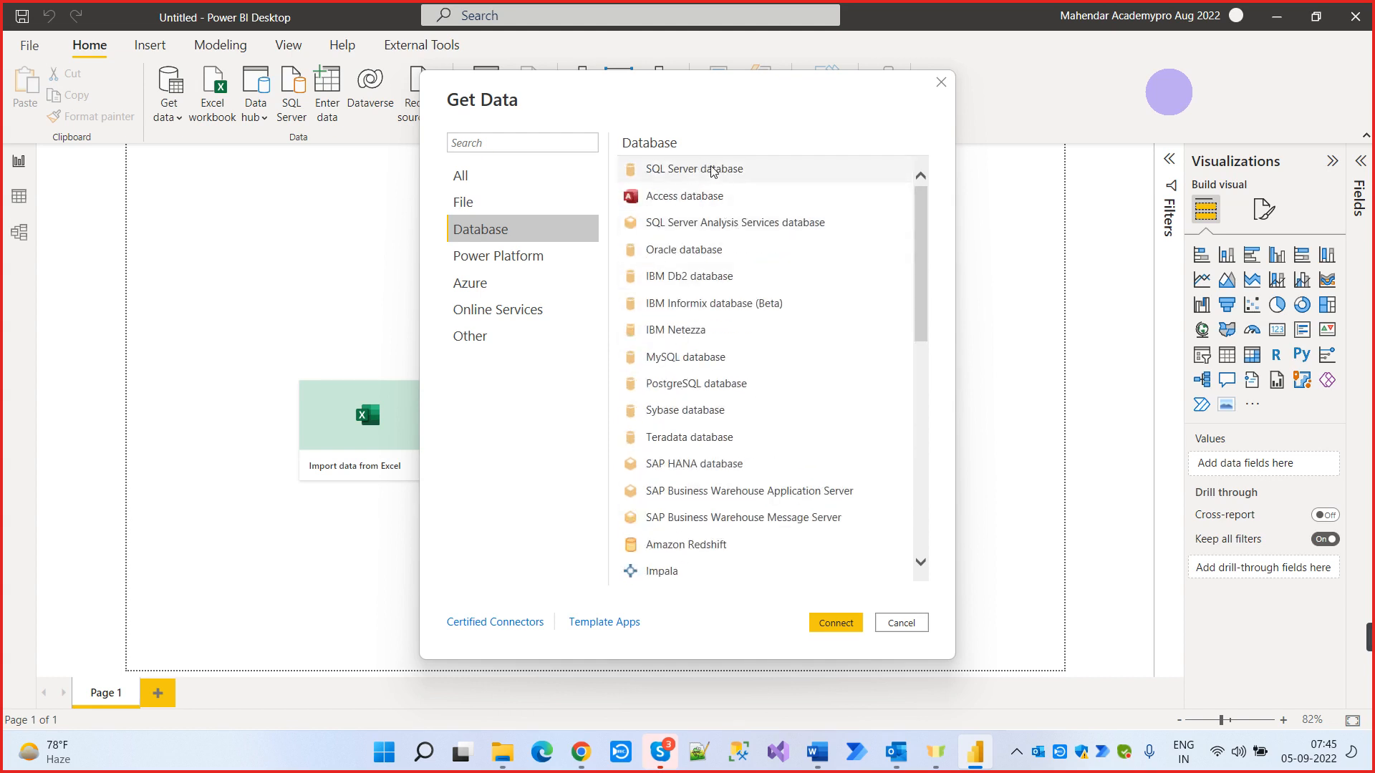
scroll(709, 502, down, 7)
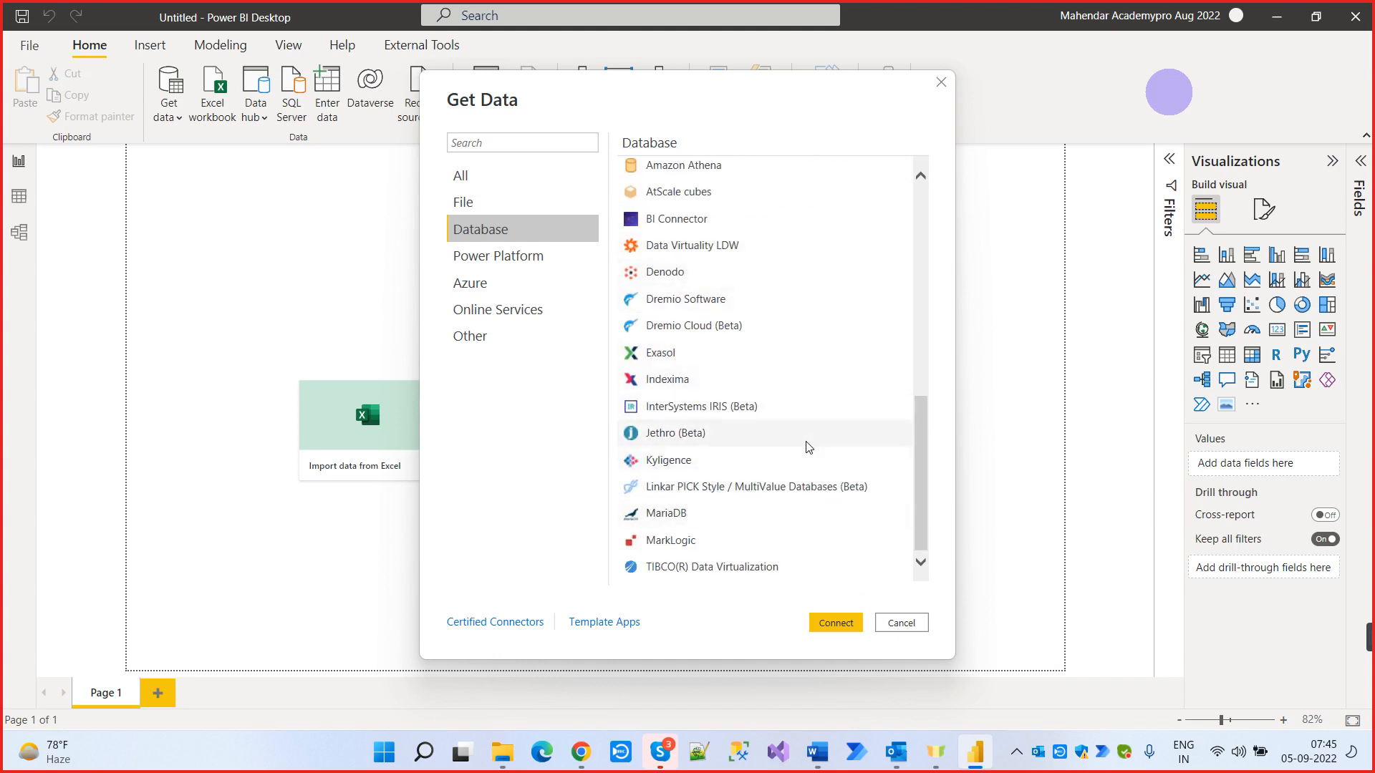
scroll(806, 447, up, 2)
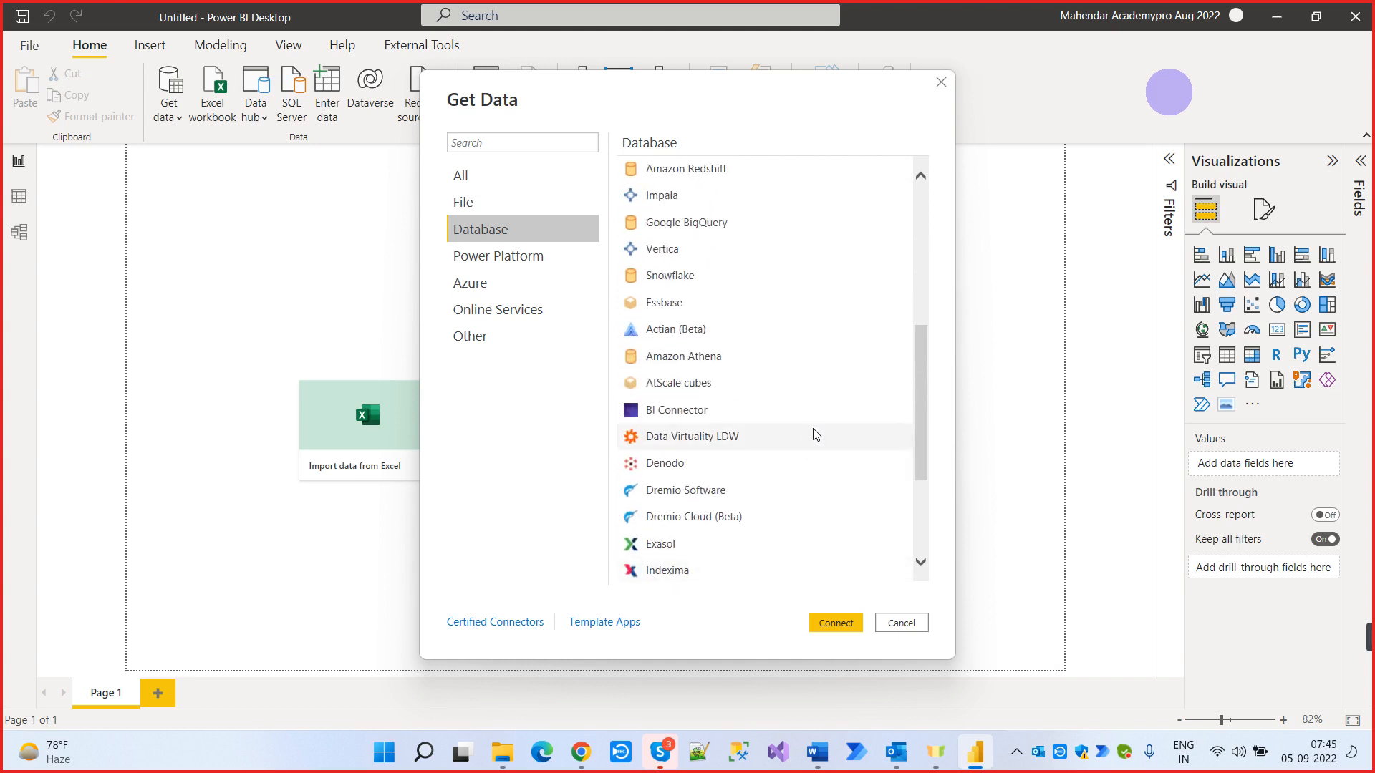
scroll(814, 435, up, 4)
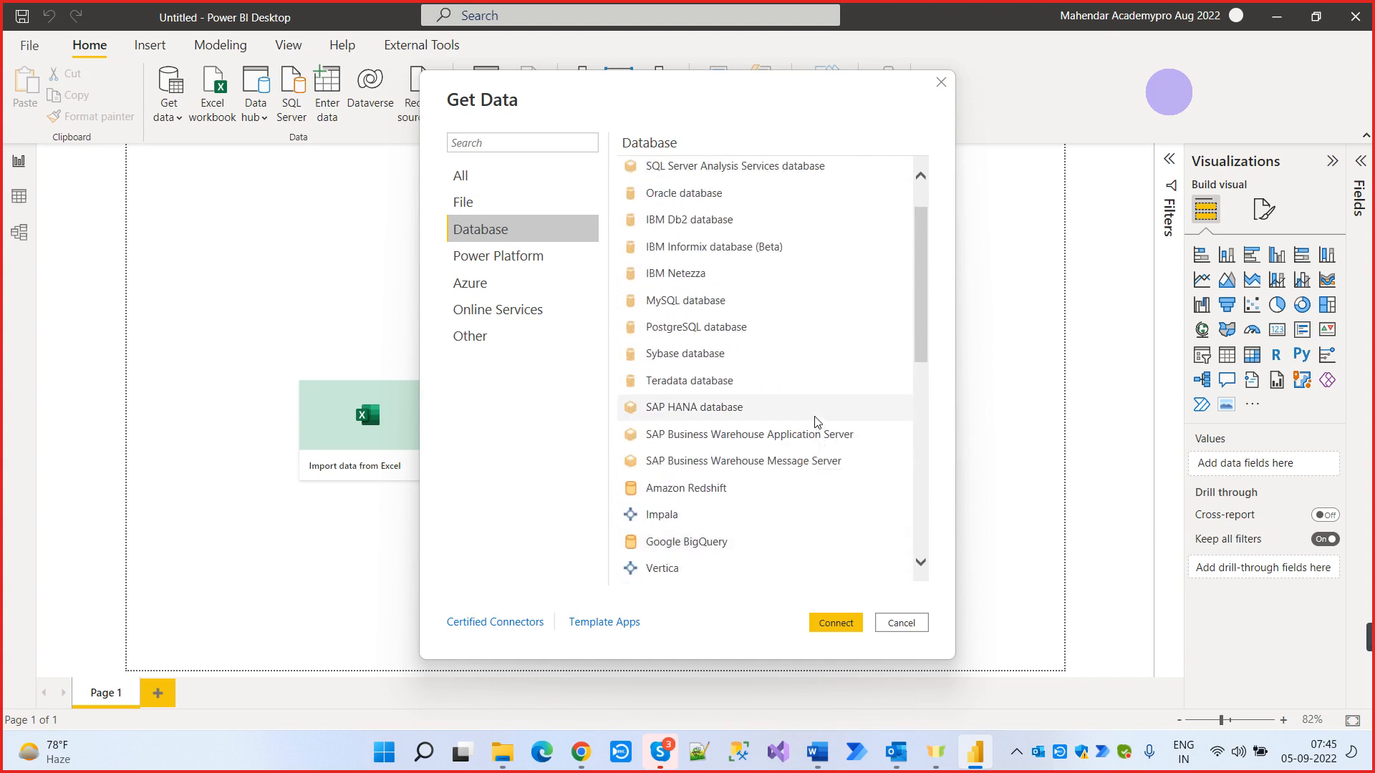
scroll(812, 420, up, 1)
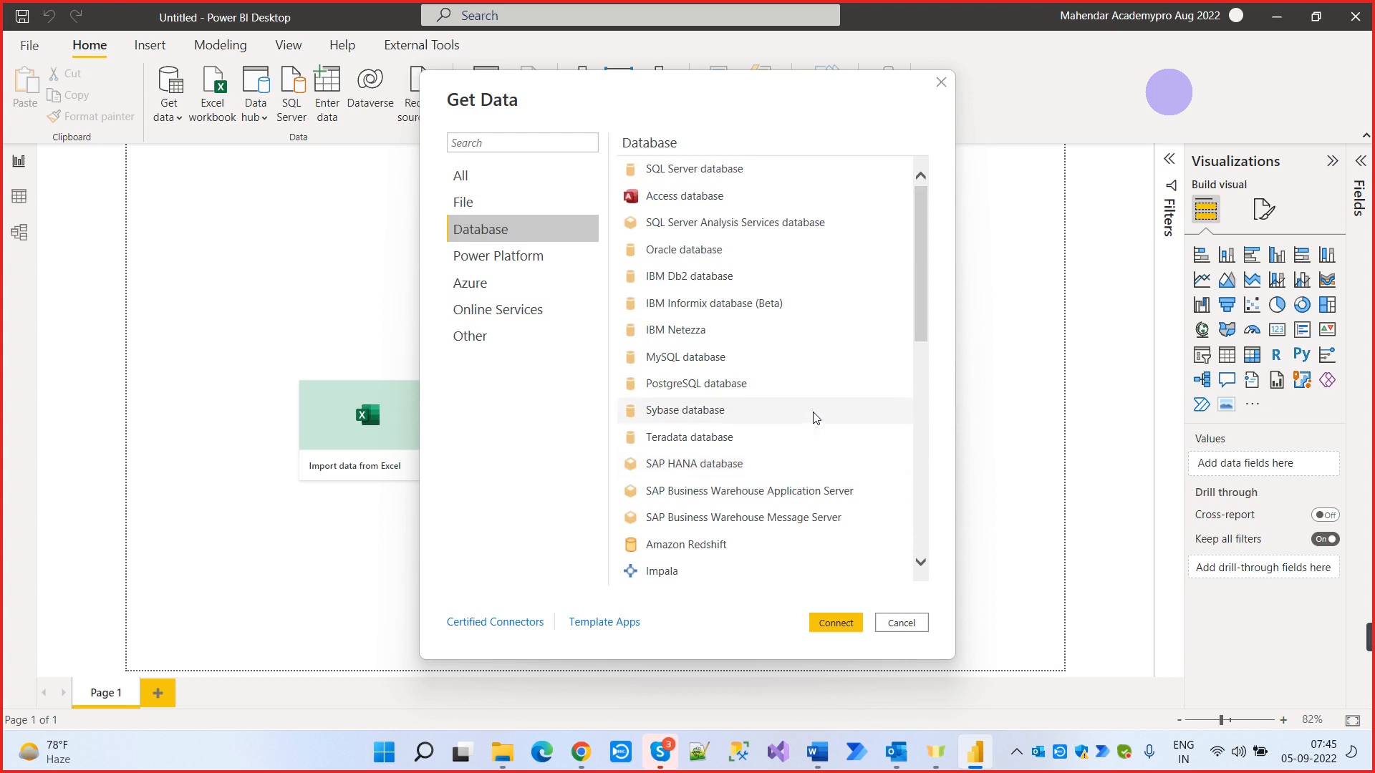
Look through the Power Platform and Azure connectors, and select Azure SQL database
click(492, 265)
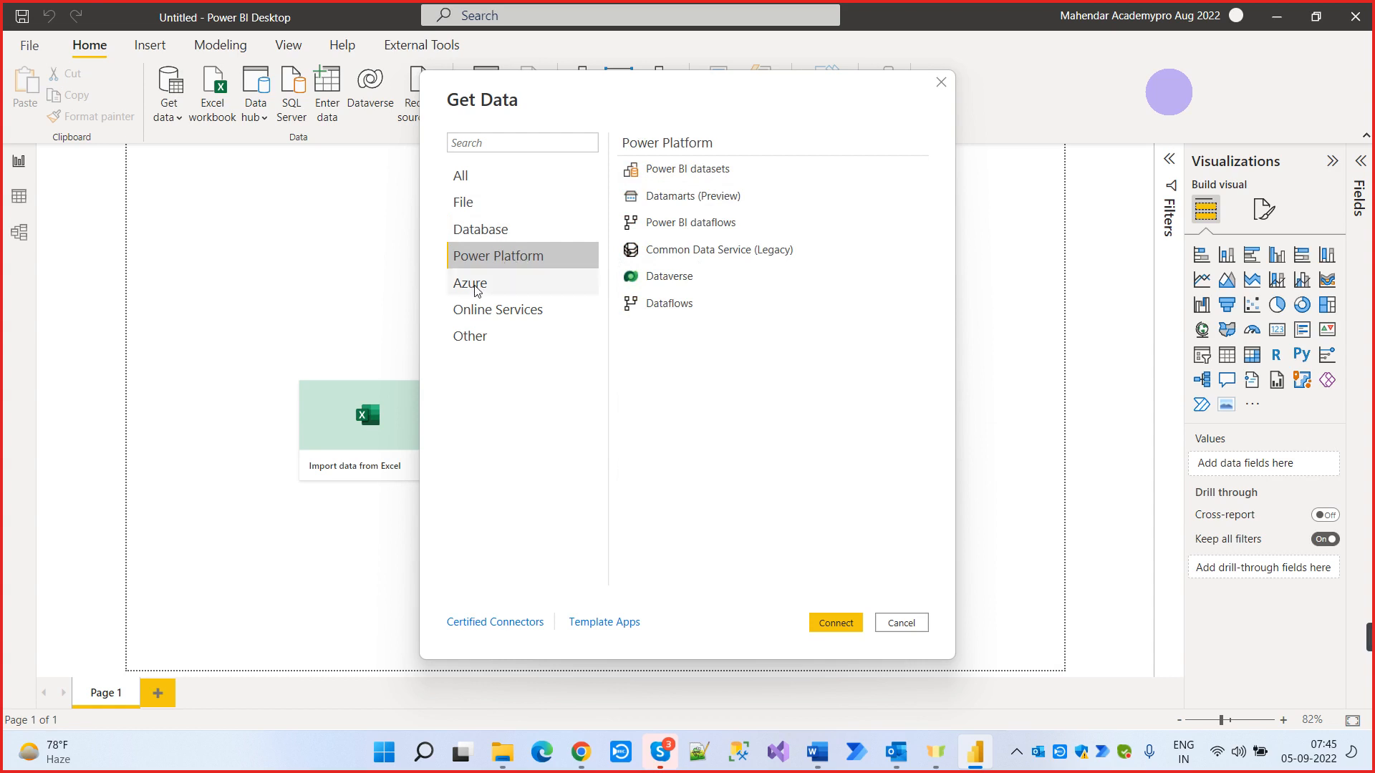
click(522, 285)
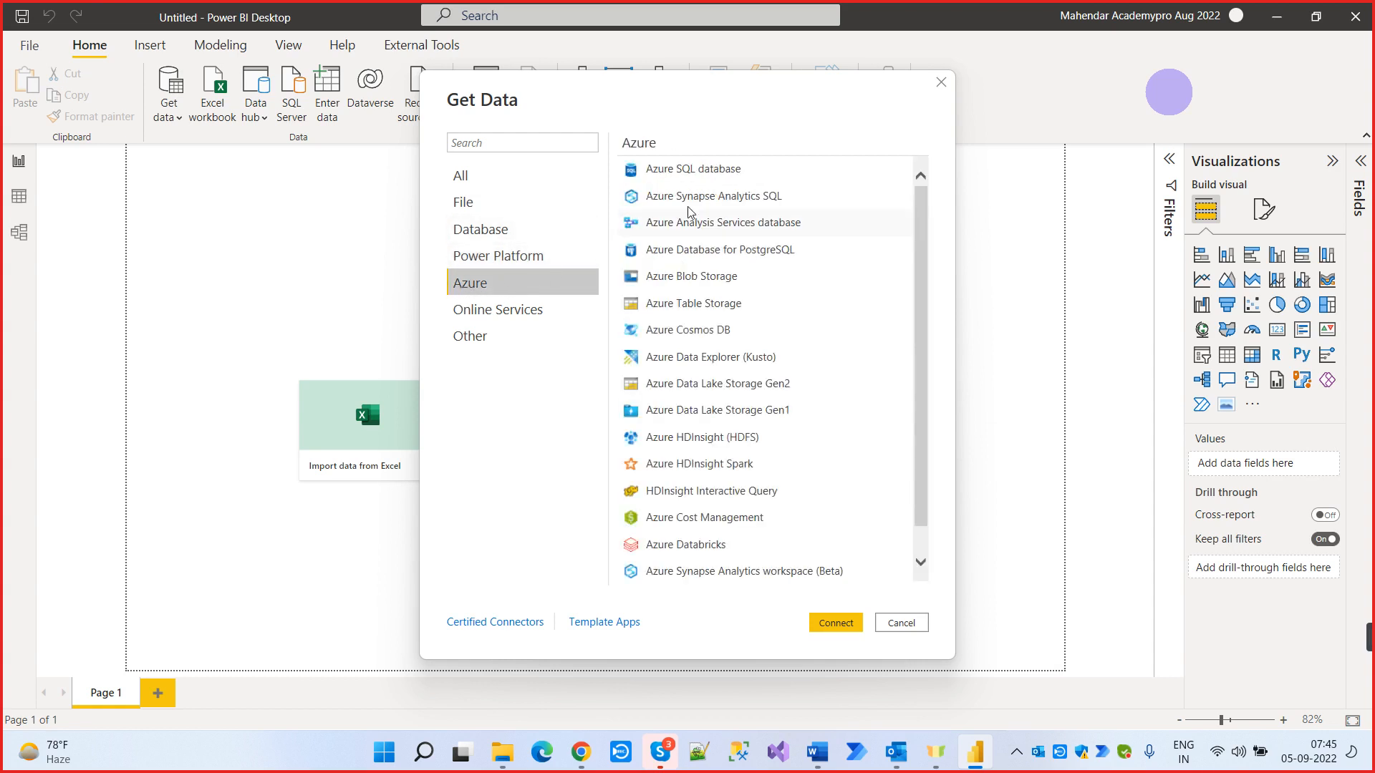
scroll(698, 236, down, 1)
scroll(681, 404, up, 1)
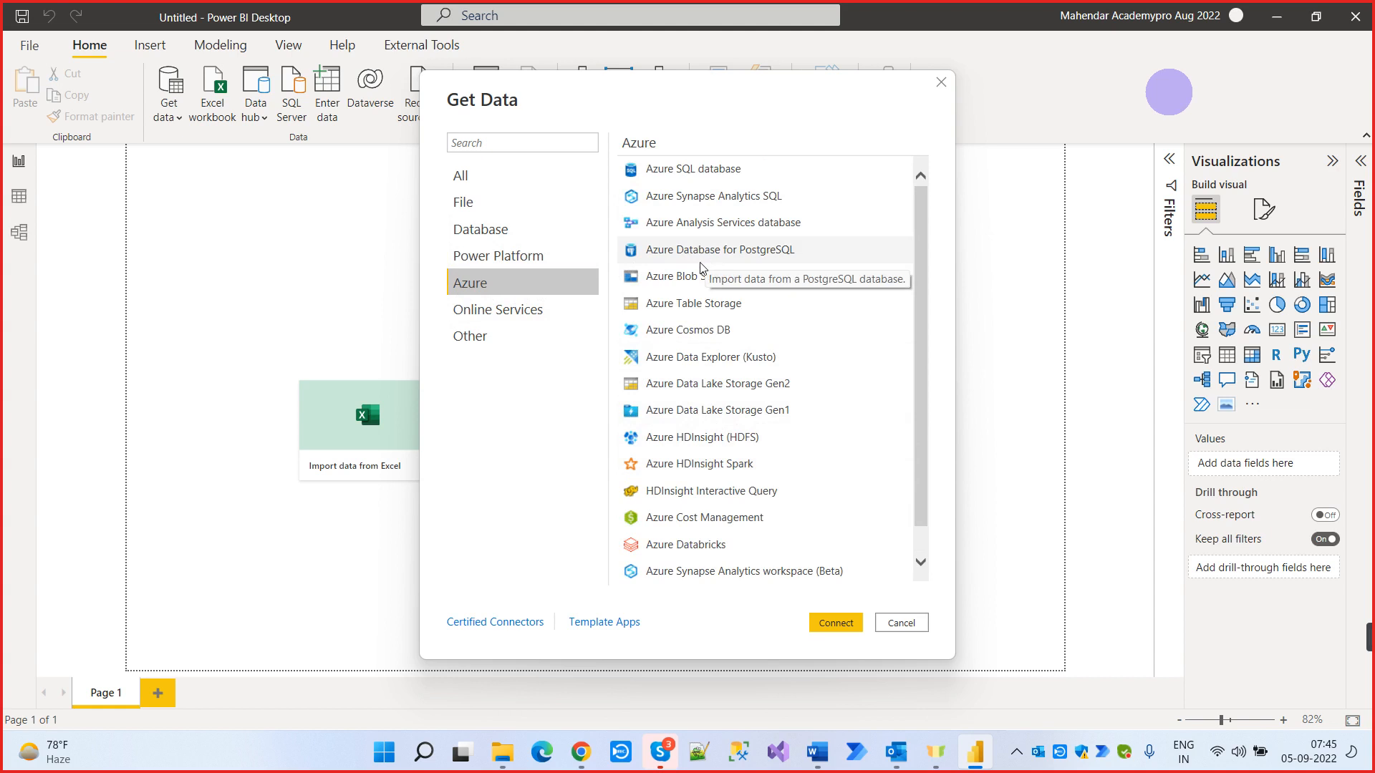
click(666, 174)
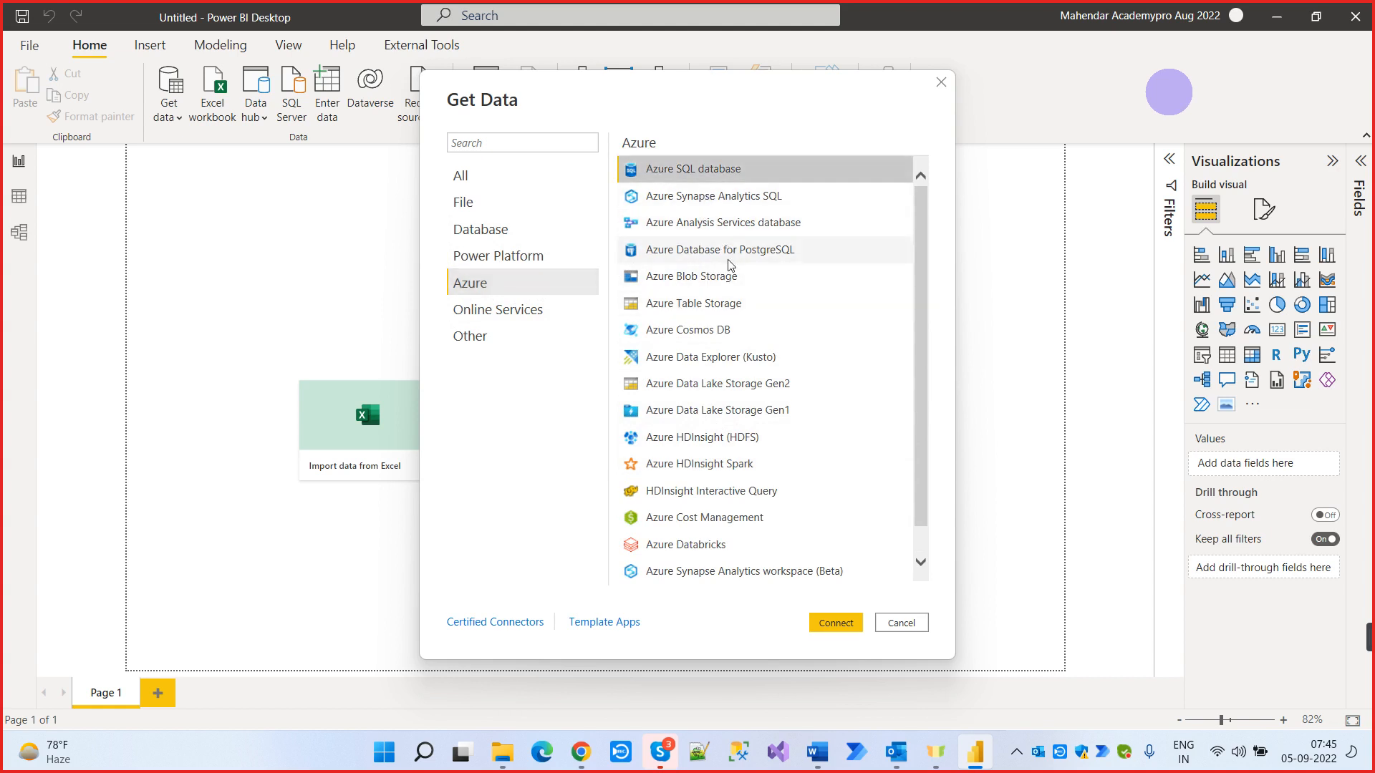
Select Azure Synapse Analytics SQL, and look through the complete list of Online Services connectors
click(703, 203)
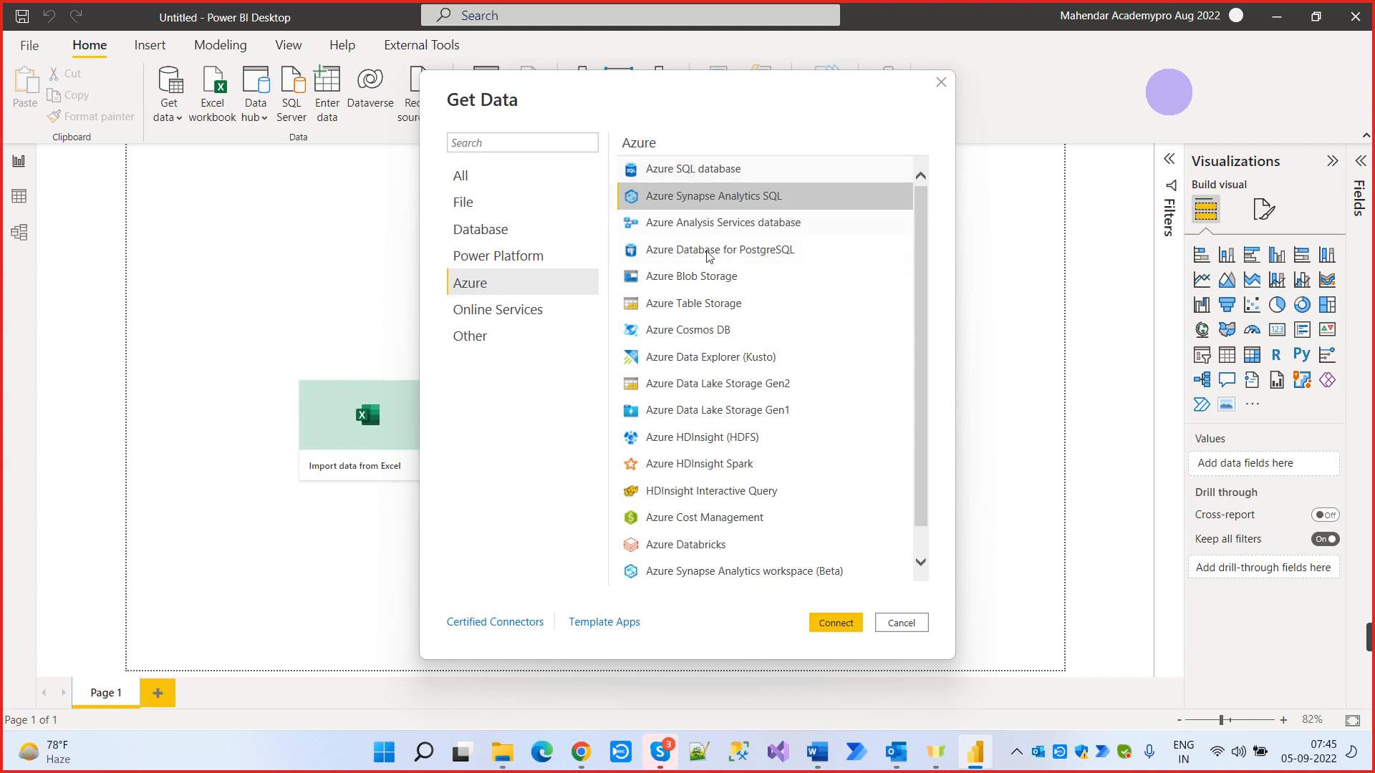
click(542, 317)
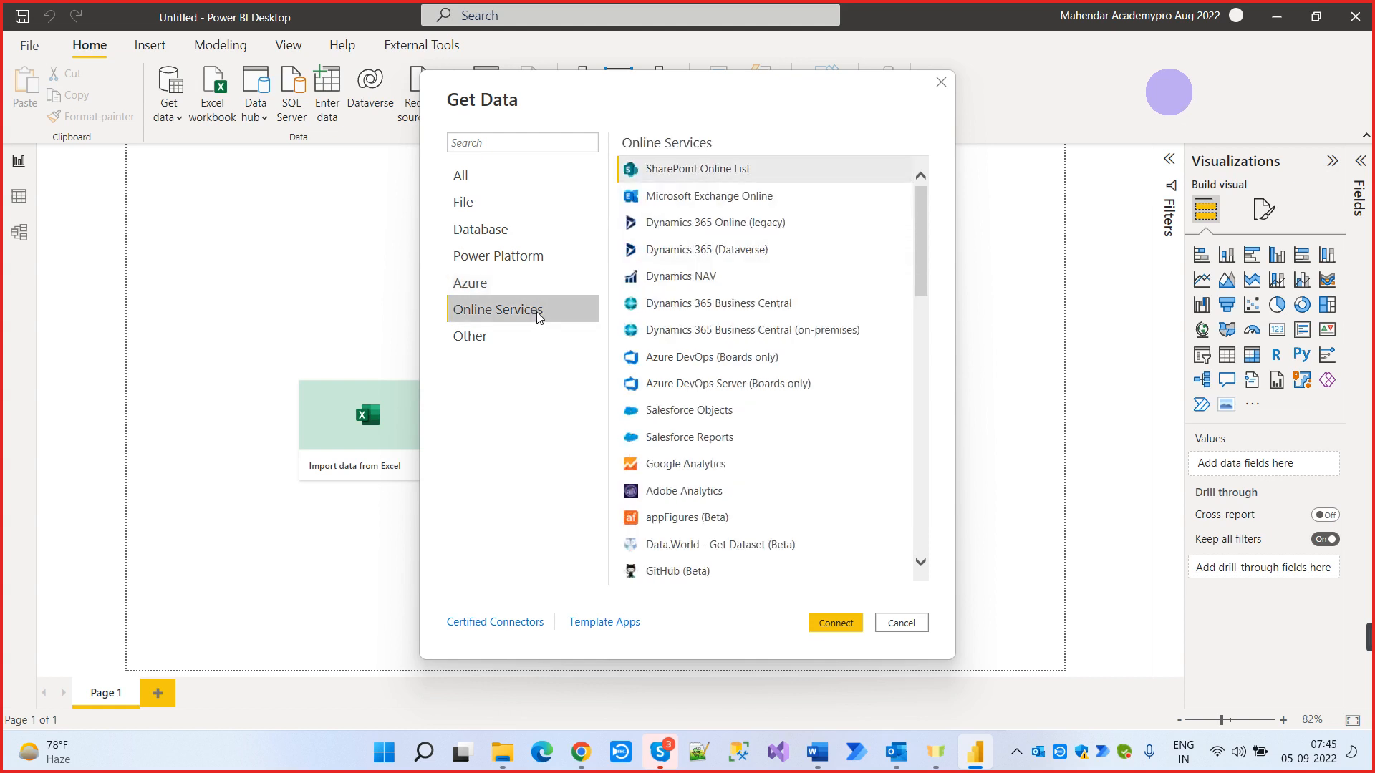
scroll(721, 308, down, 10)
scroll(823, 361, down, 3)
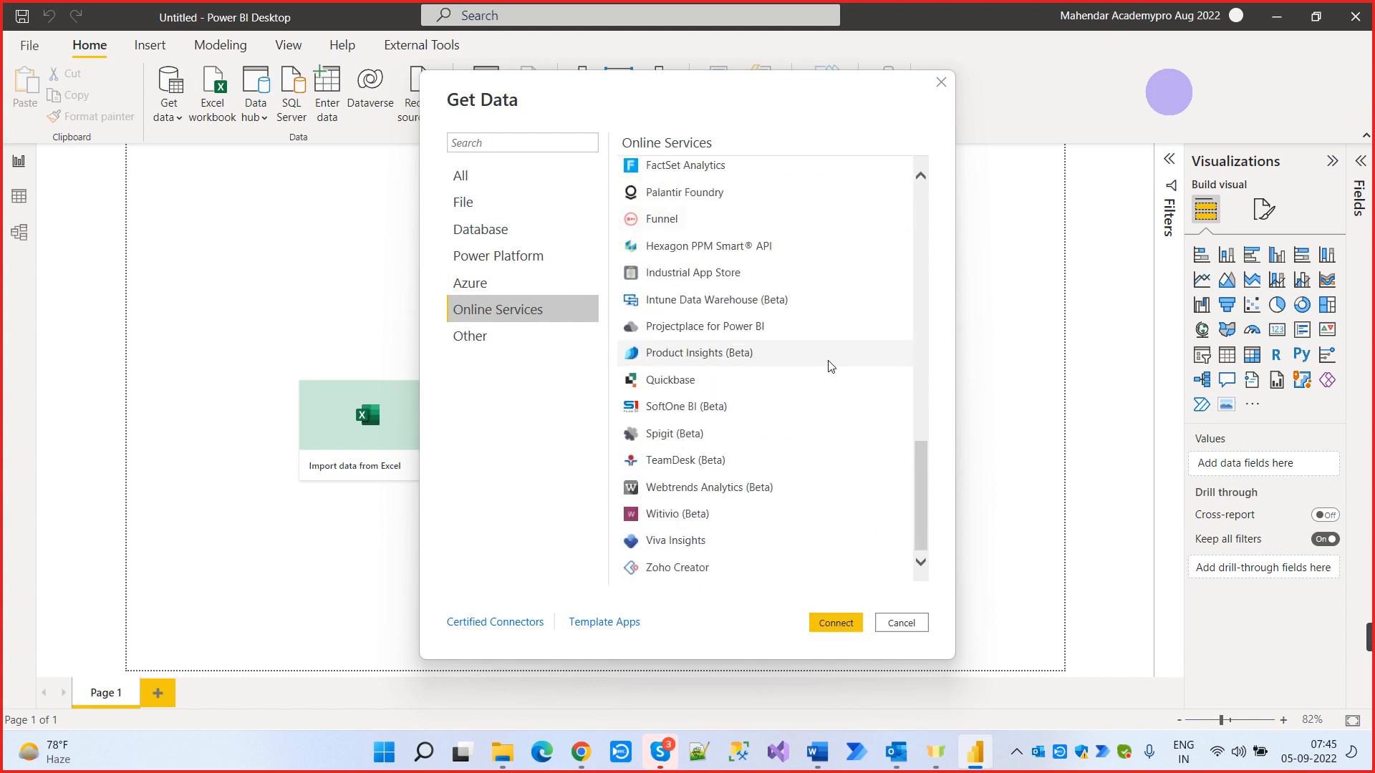
scroll(831, 365, up, 15)
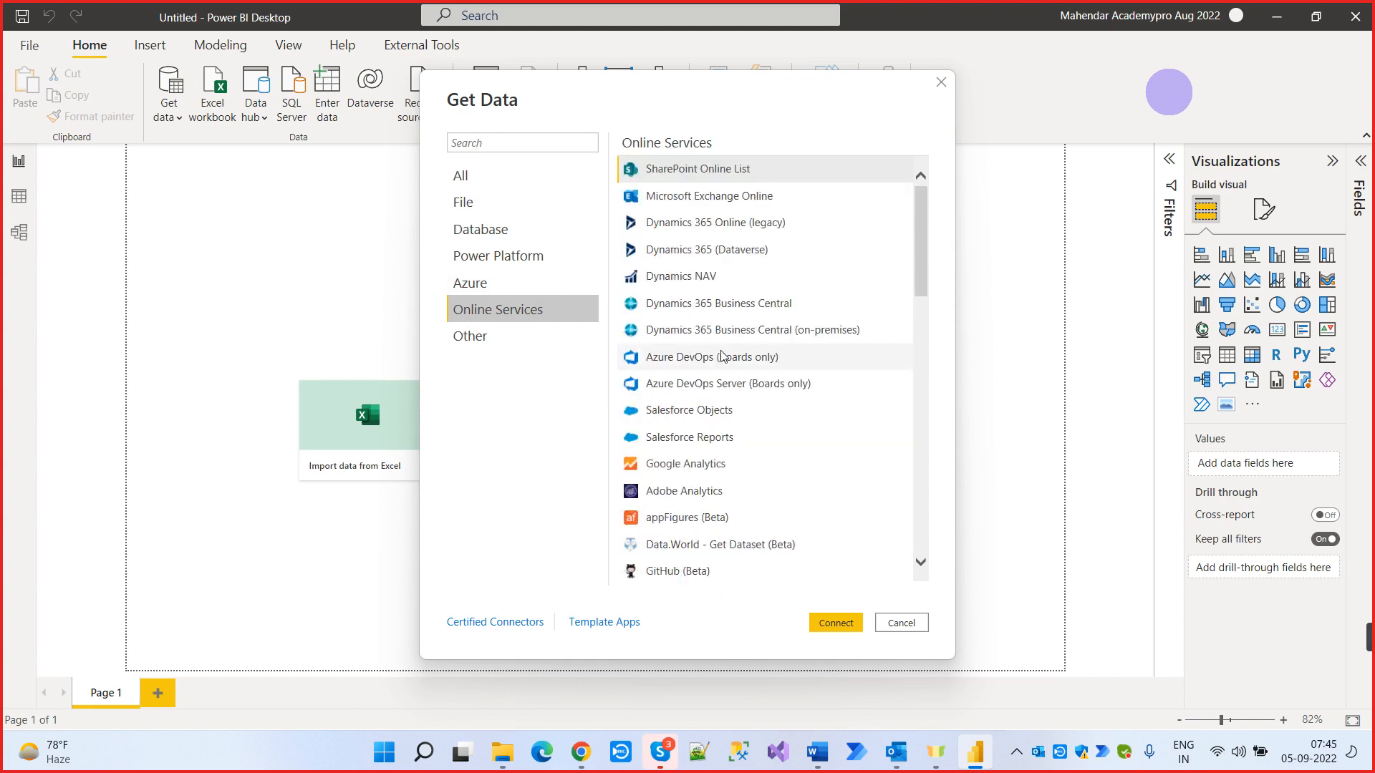
Look through the Other connectors and start a connection to the Web source
click(505, 338)
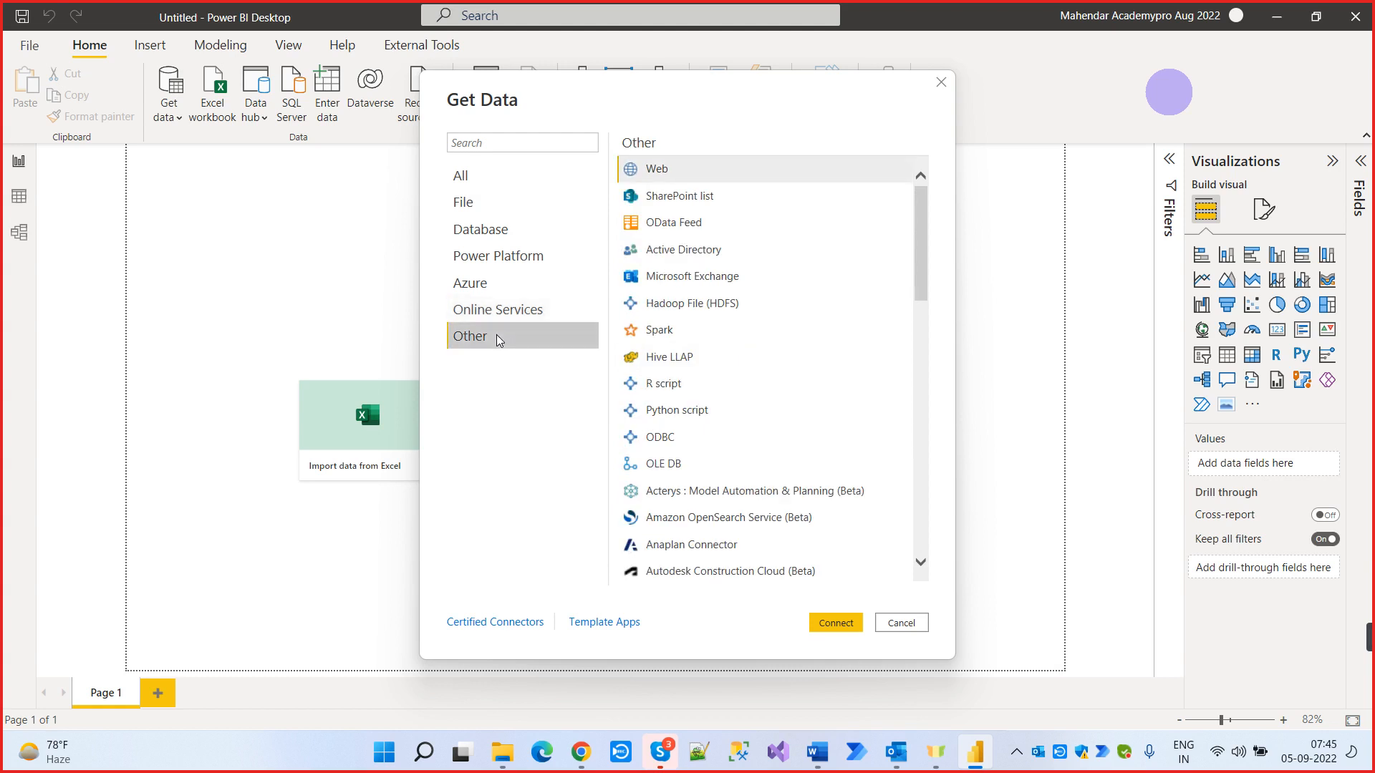
scroll(755, 480, down, 10)
scroll(759, 475, up, 10)
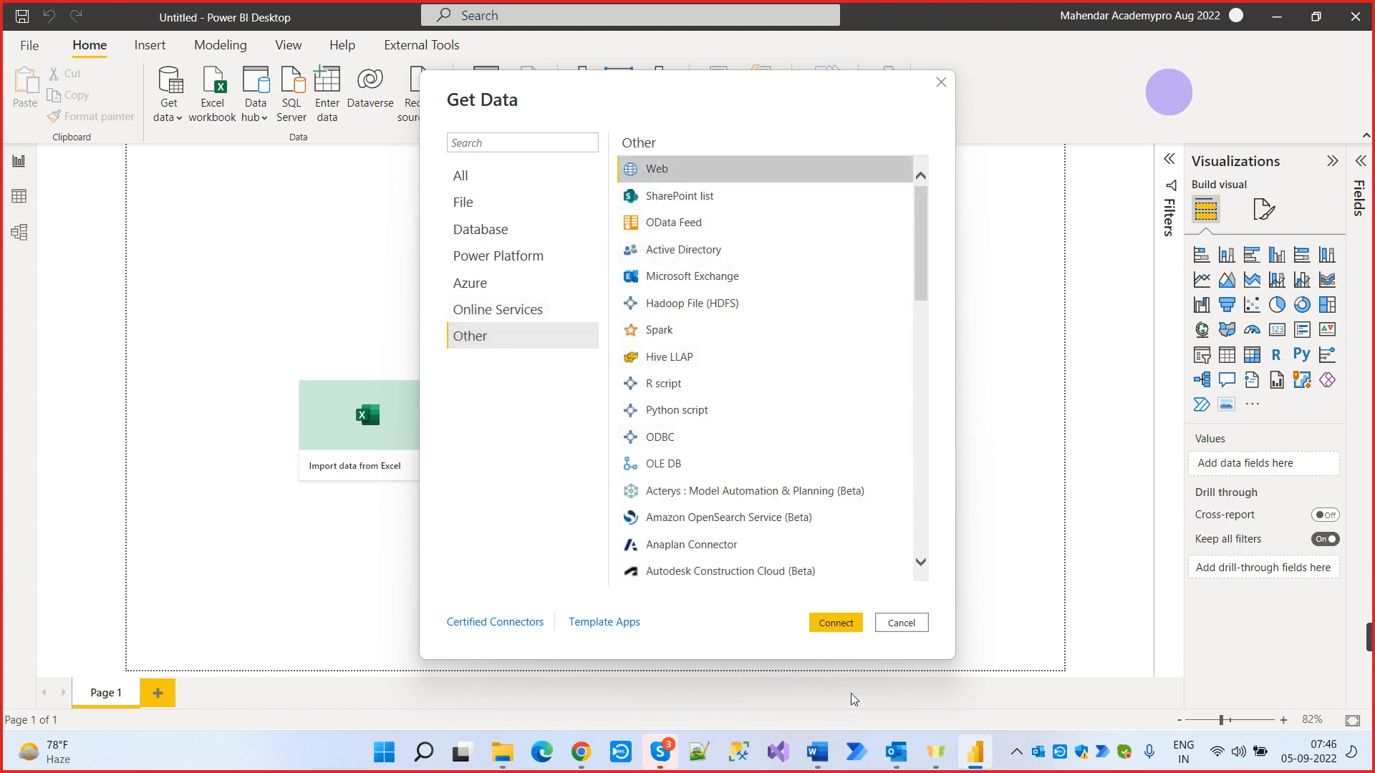
click(837, 630)
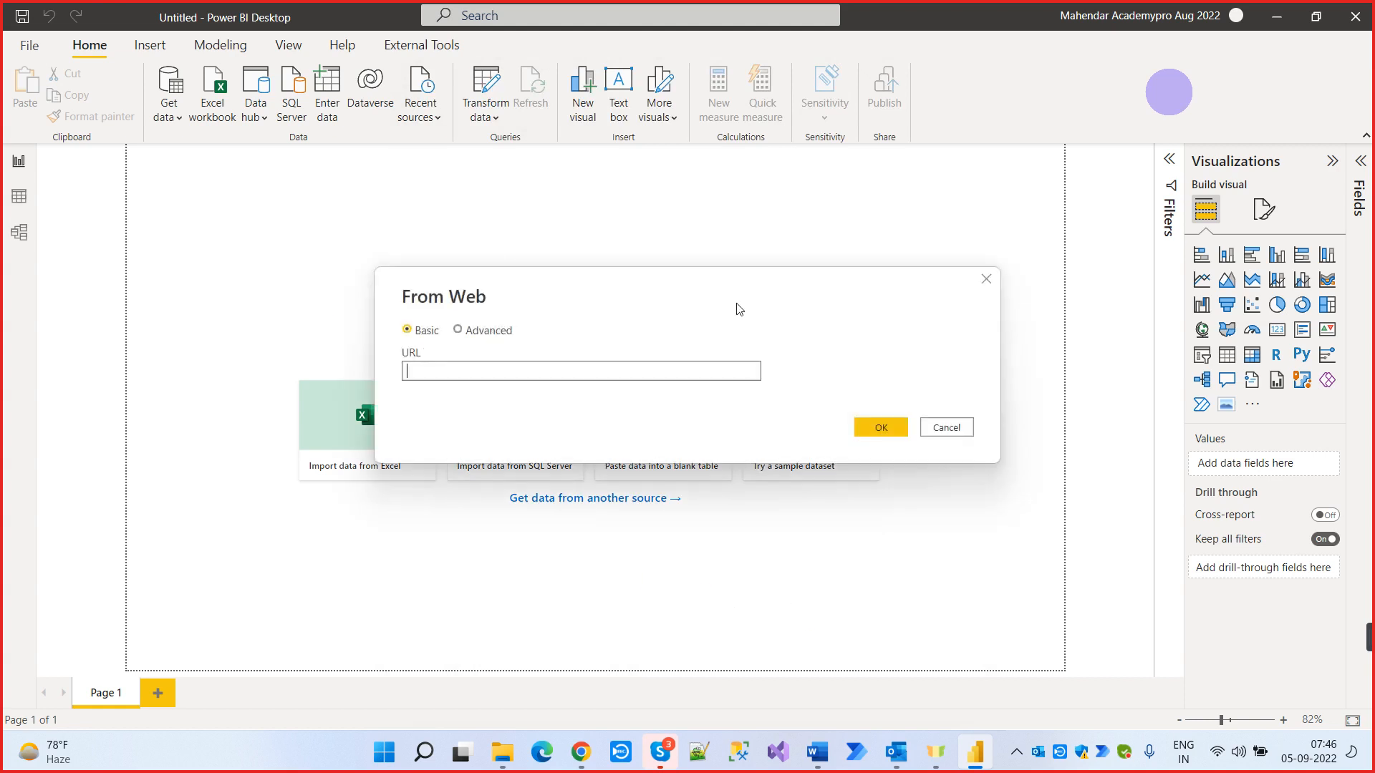
Switch to Chrome, search for "imf database april 2021" in a new tab, and open the World Economic Outlook Database, April 2021 page
click(581, 752)
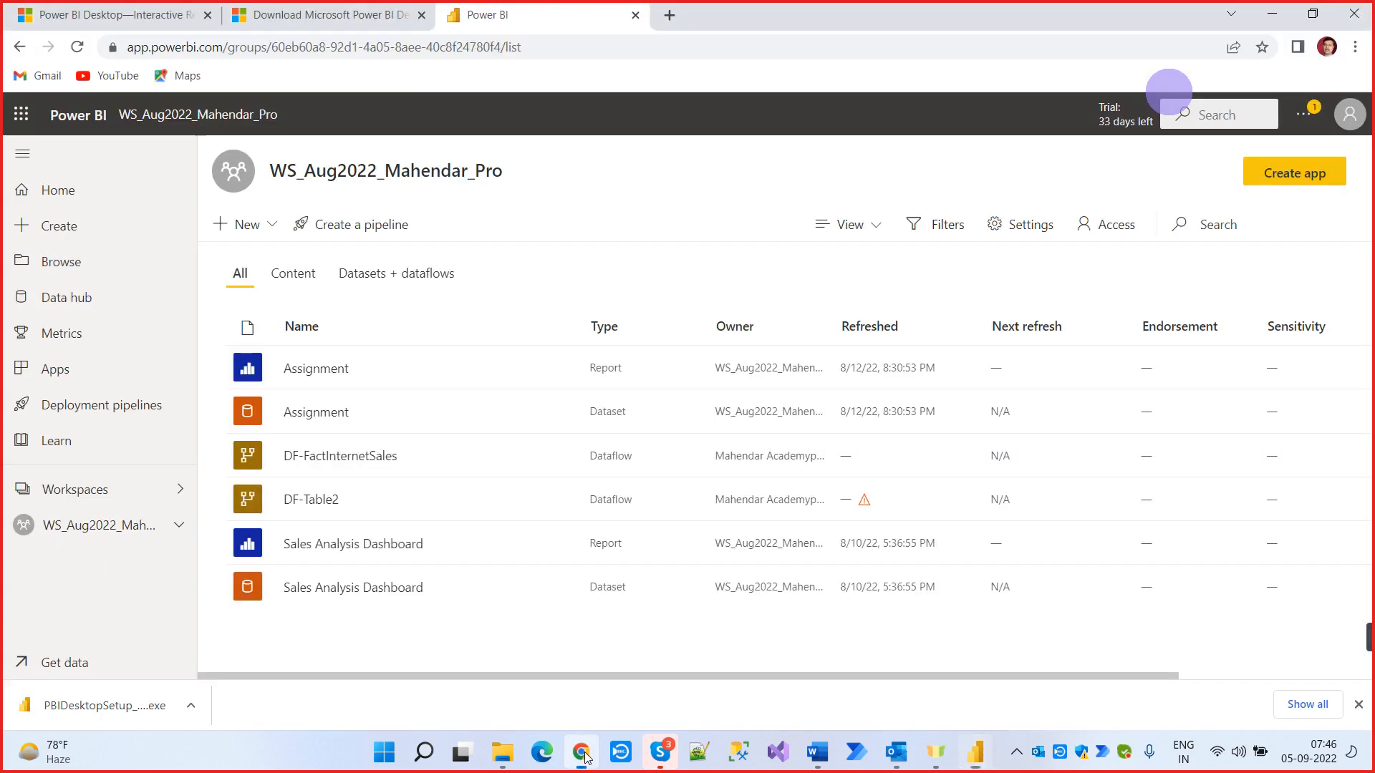
click(672, 17)
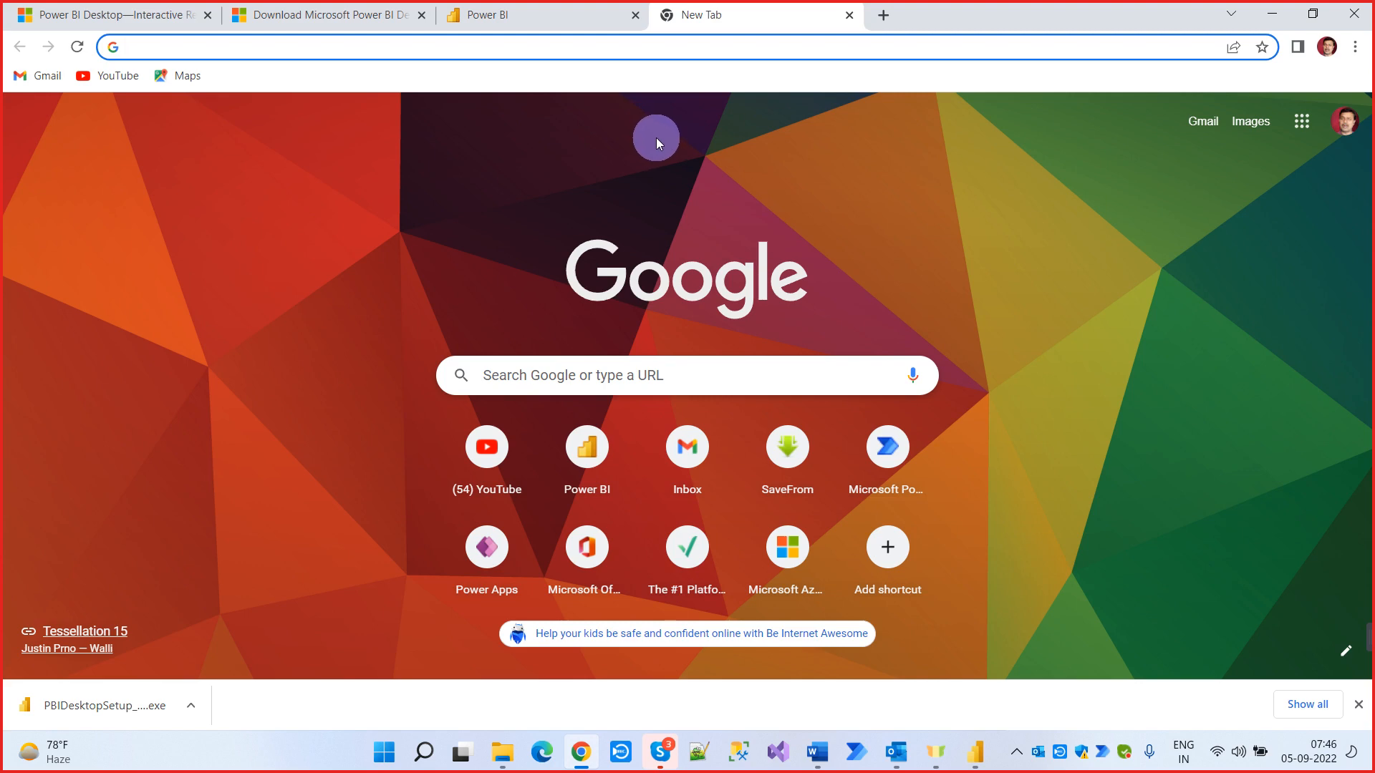
text(imf)
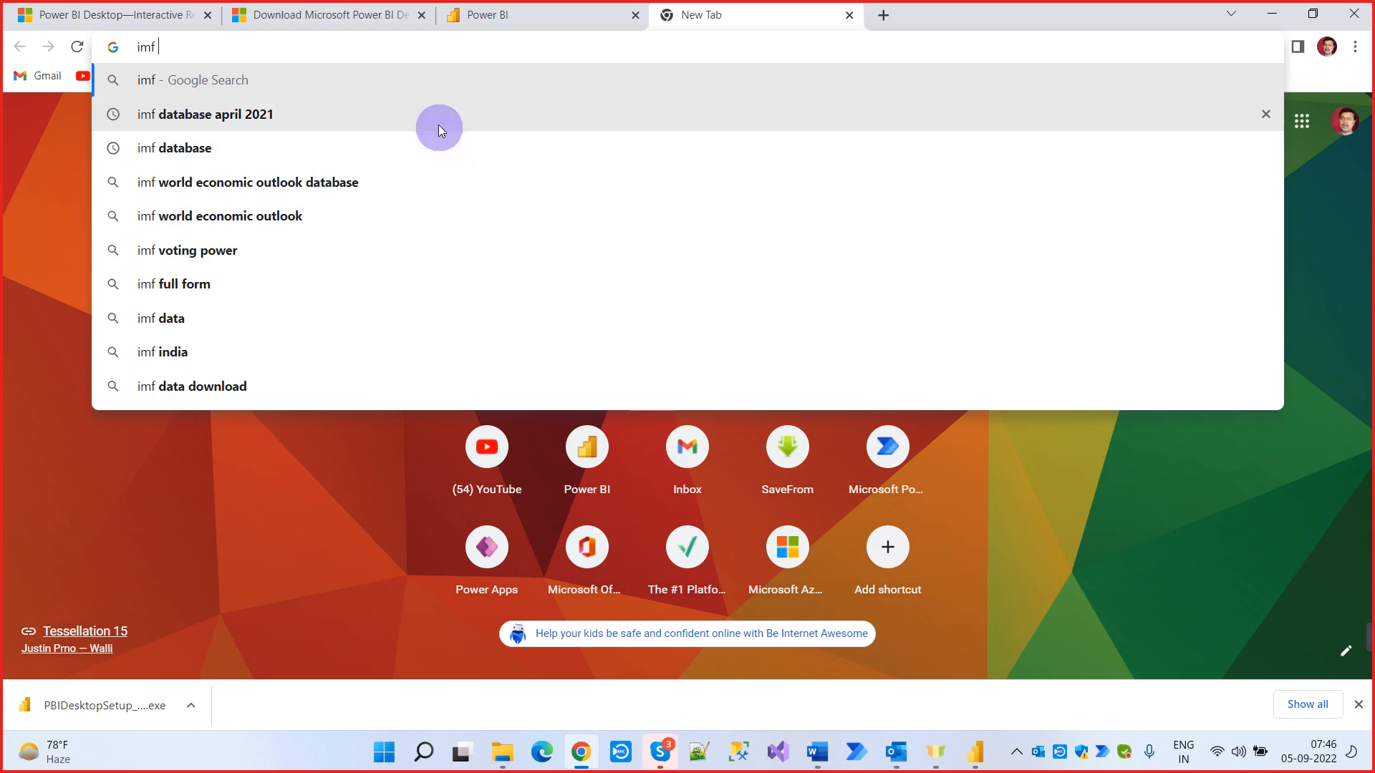
click(437, 119)
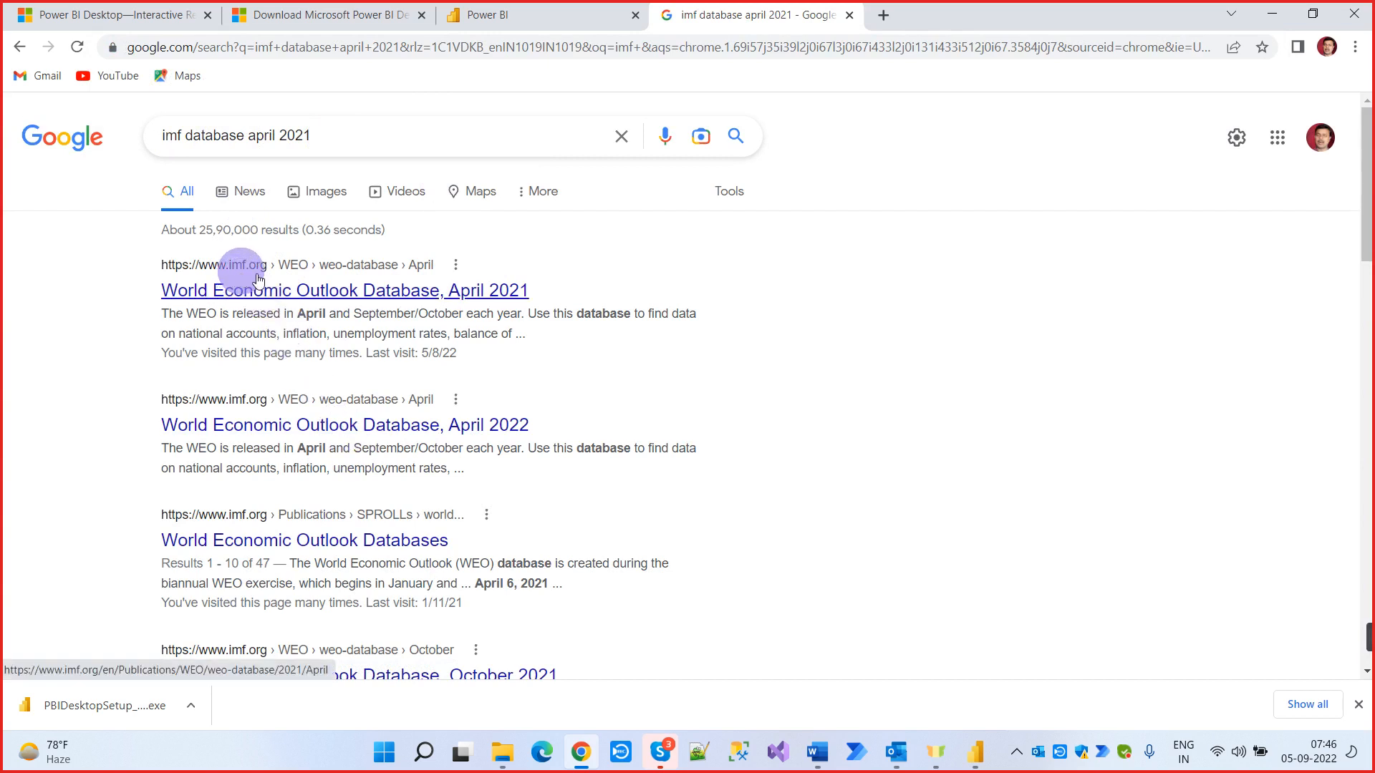
click(318, 290)
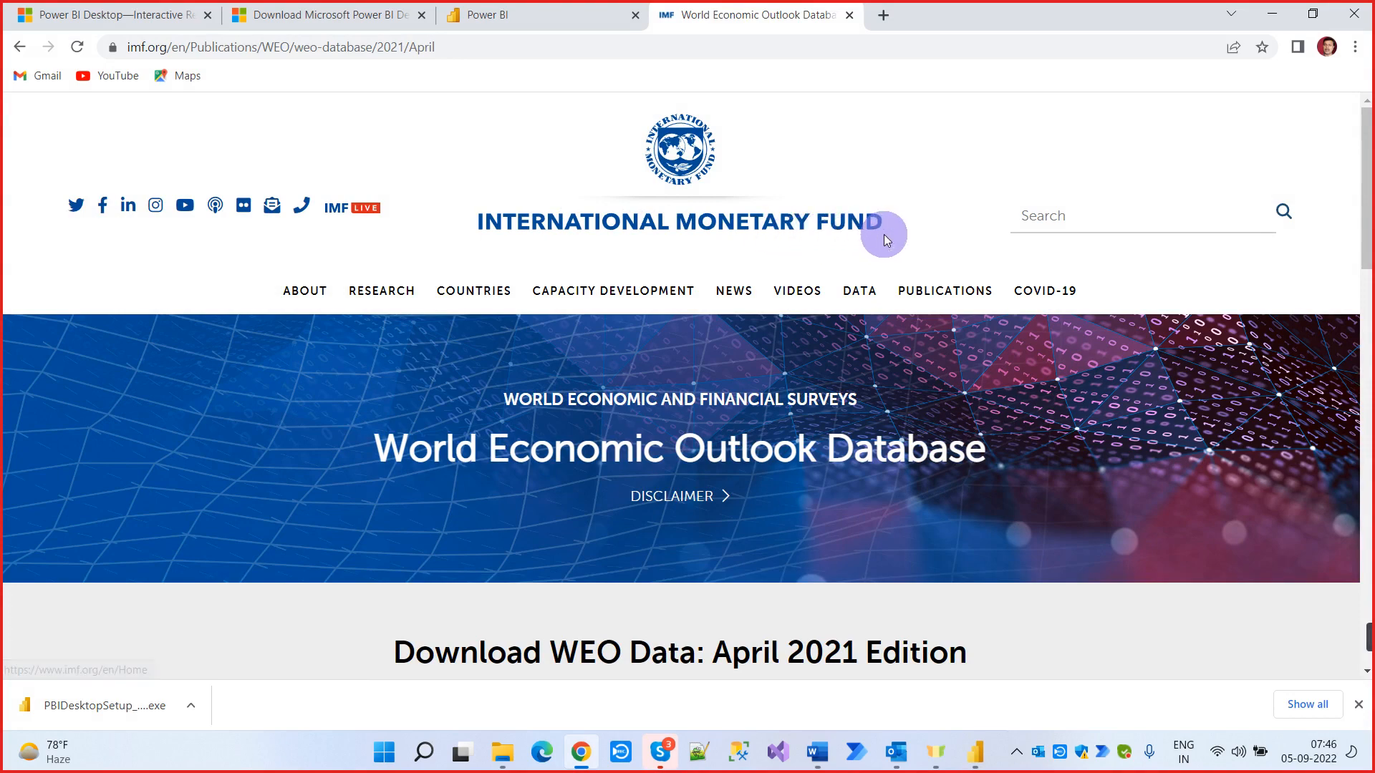
Open the By Countries download of the April 2021 WEO data and choose the All Countries group
scroll(880, 231, down, 3)
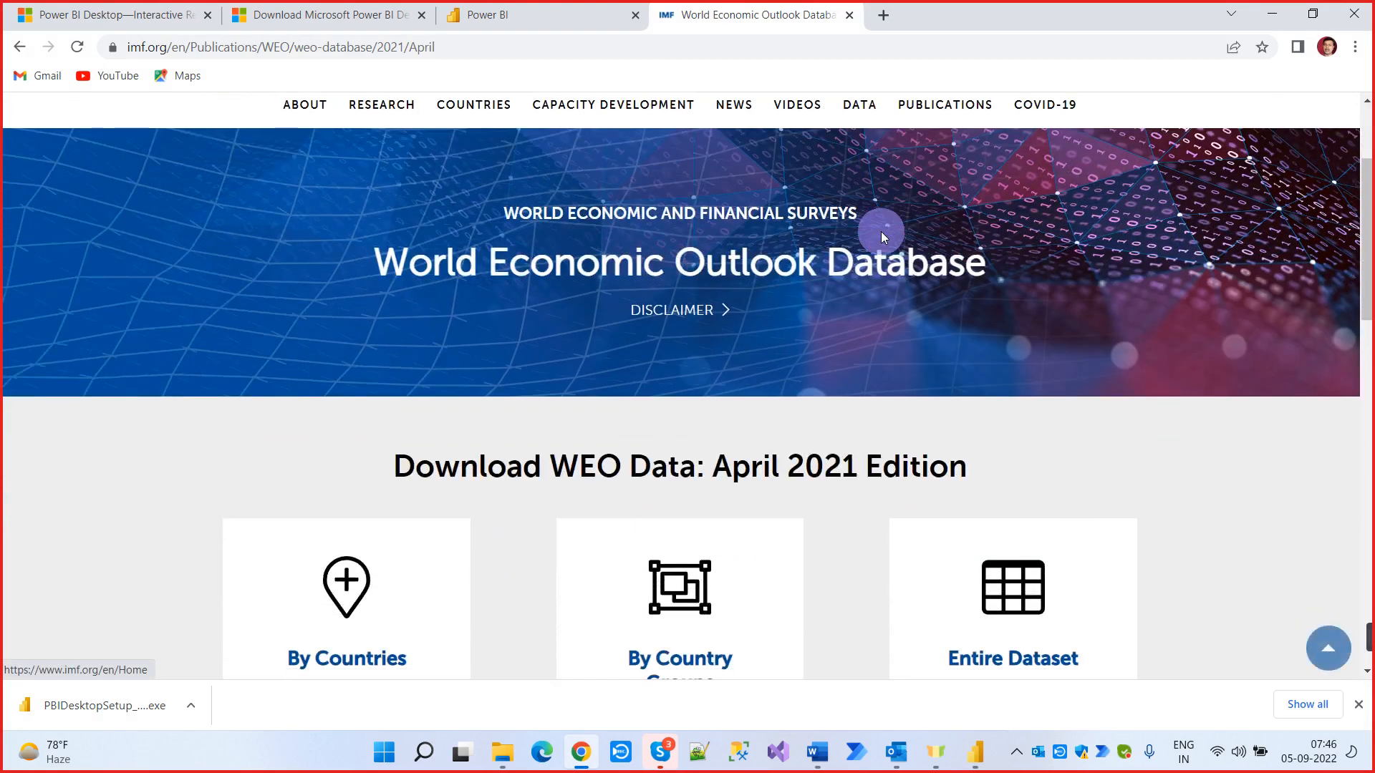
scroll(880, 231, down, 3)
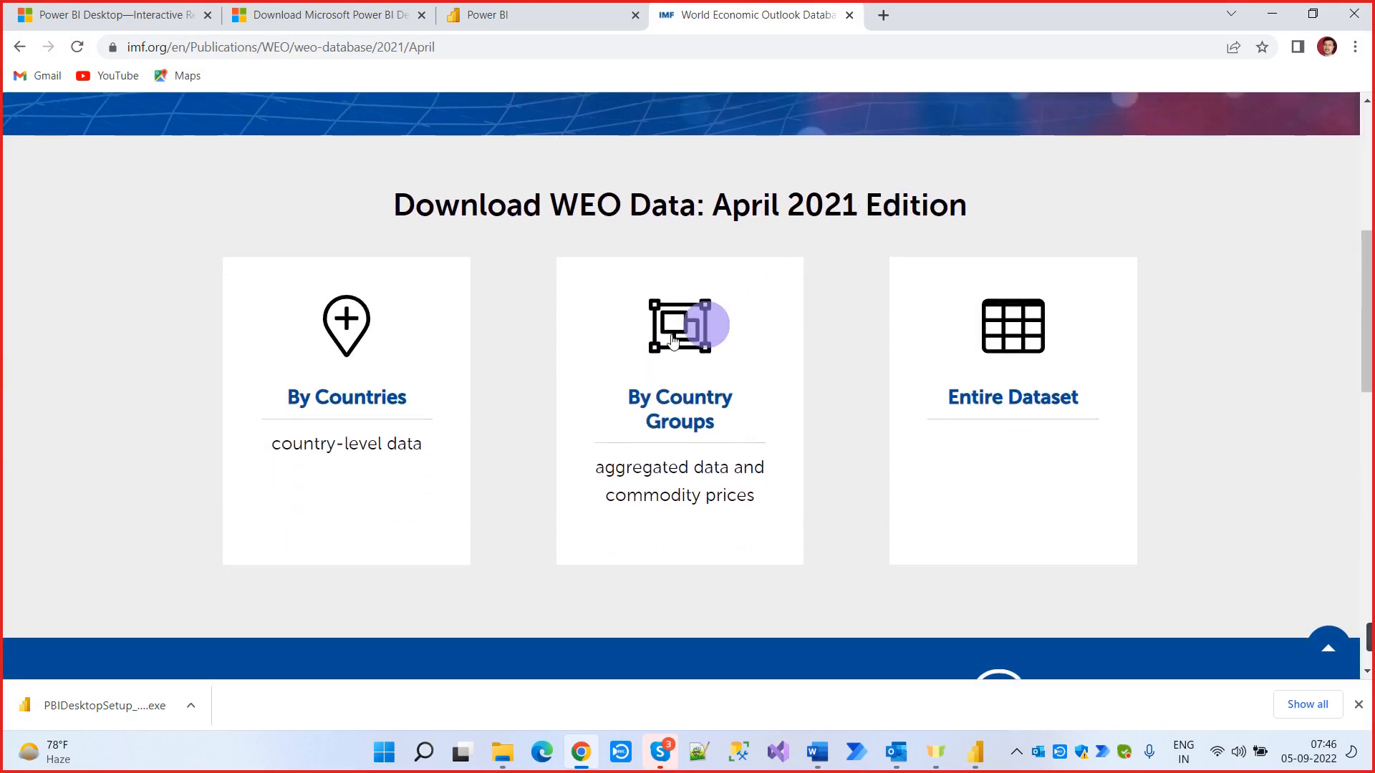
scroll(543, 371, up, 5)
scroll(543, 371, down, 5)
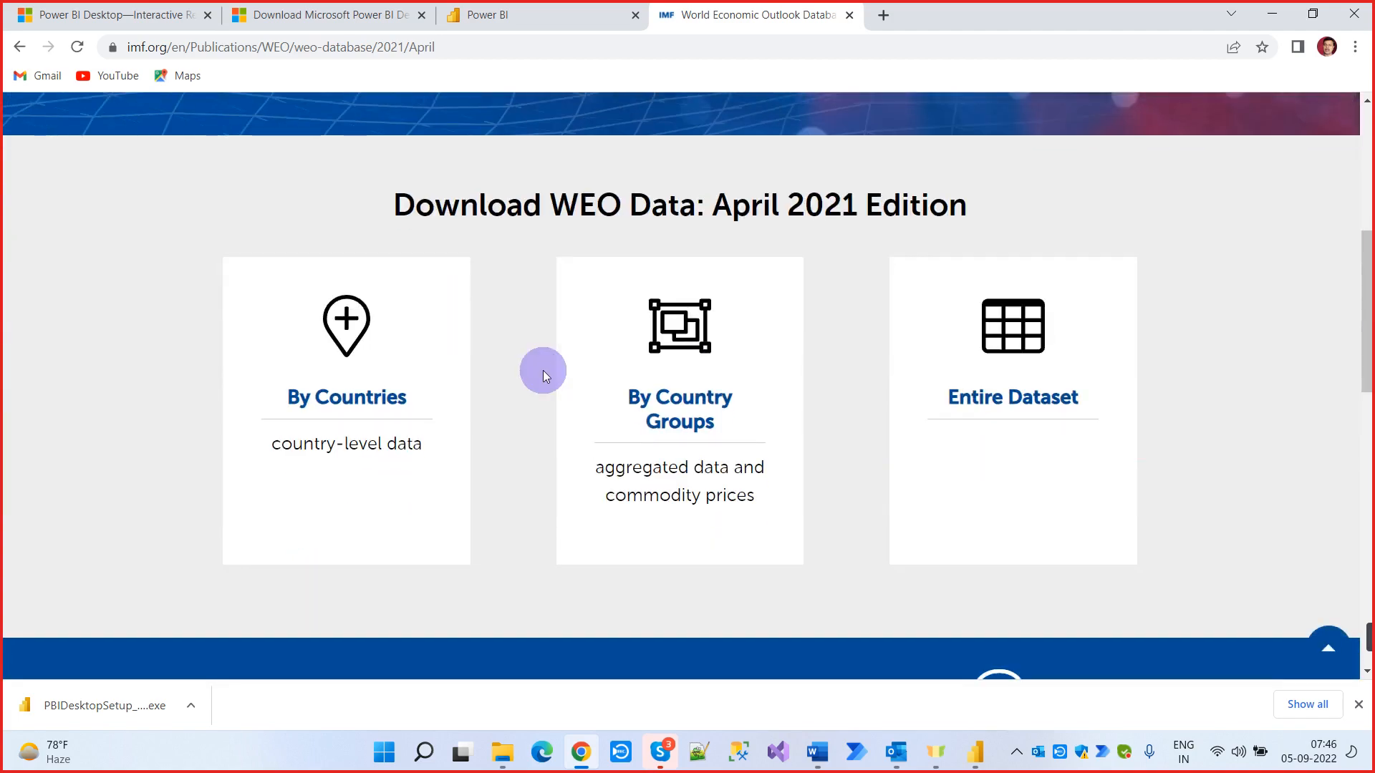
scroll(543, 368, up, 5)
scroll(543, 368, down, 4)
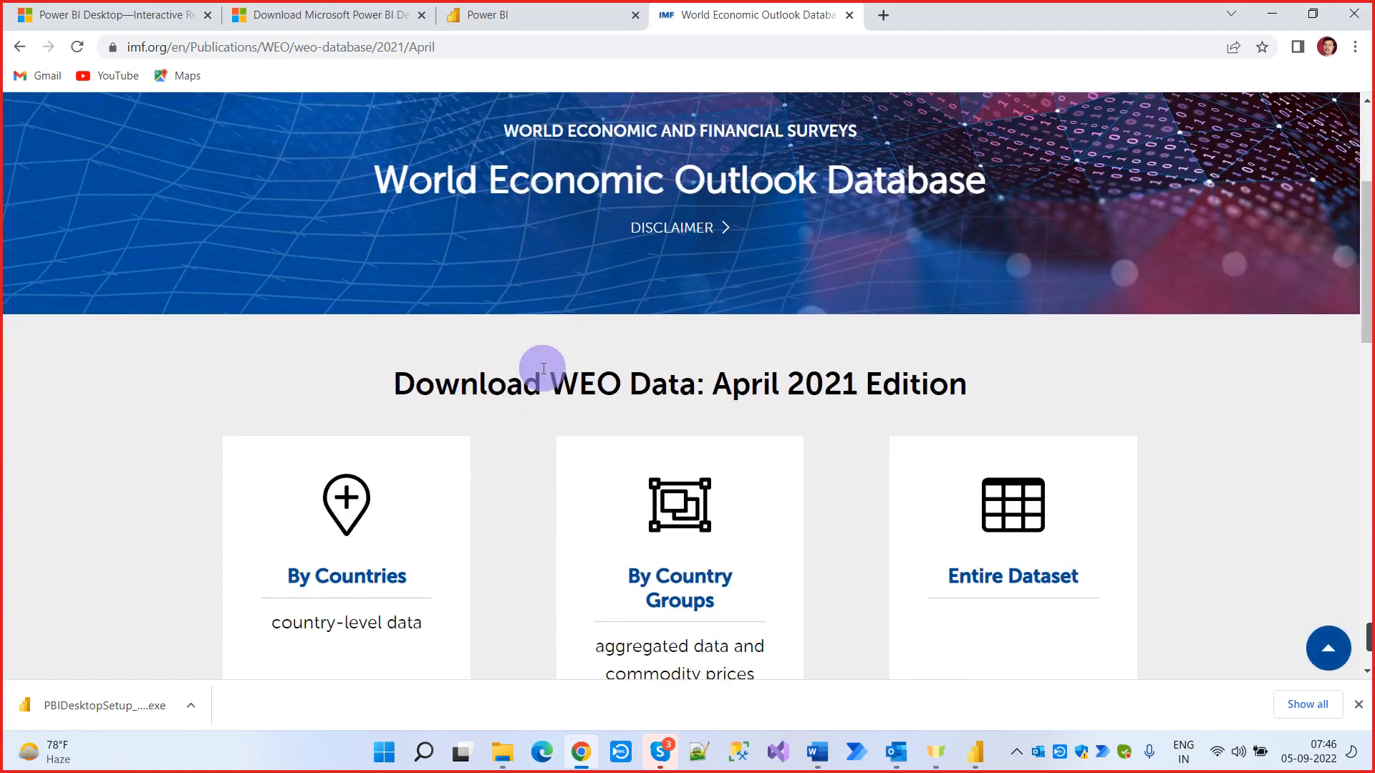
scroll(543, 368, down, 1)
click(330, 393)
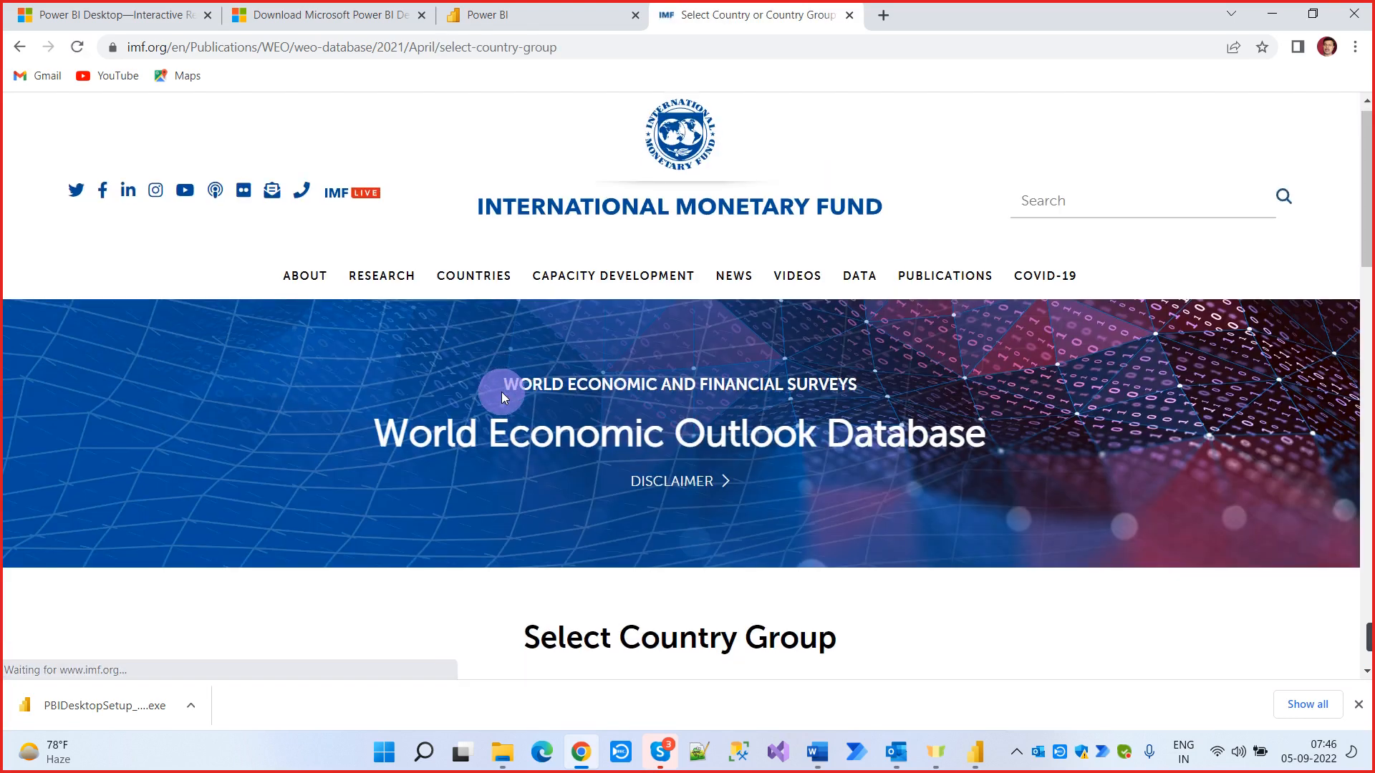
scroll(501, 391, down, 3)
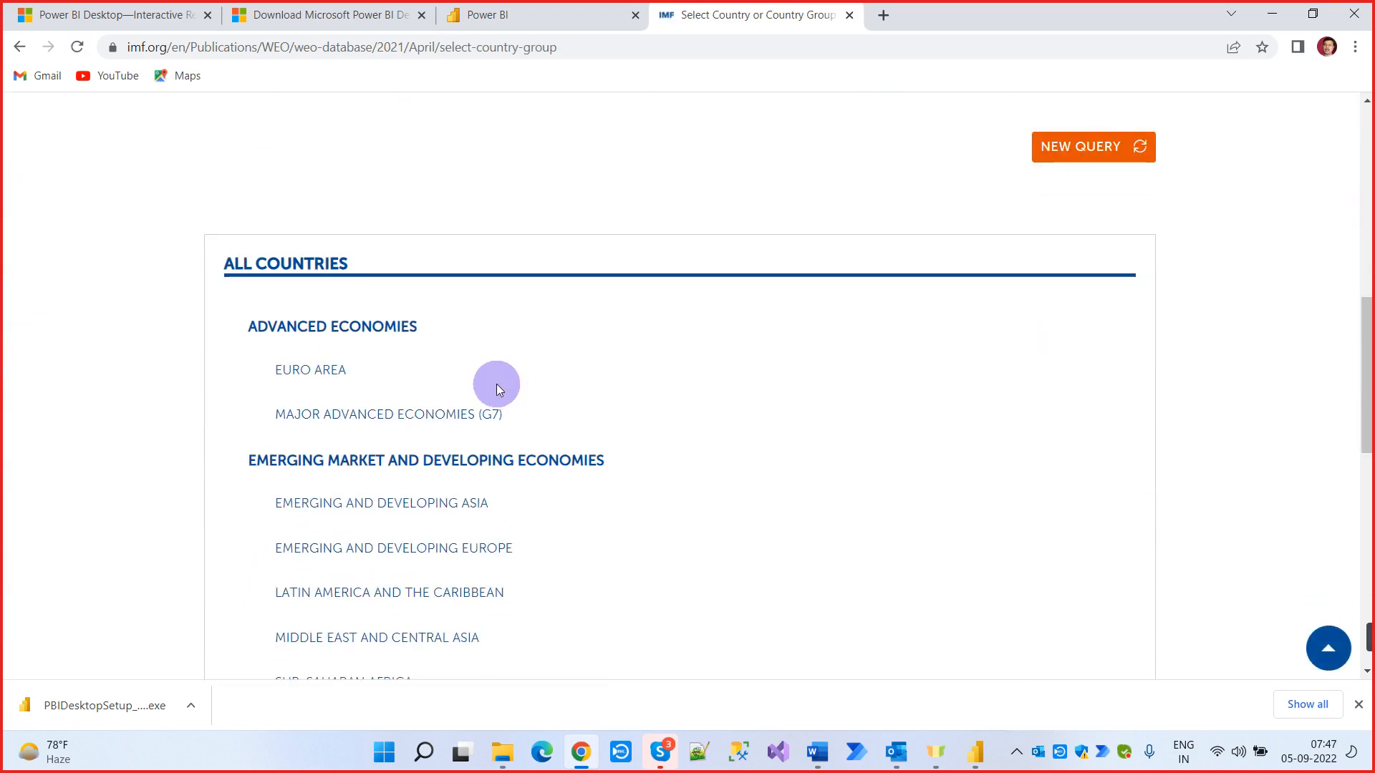
click(256, 266)
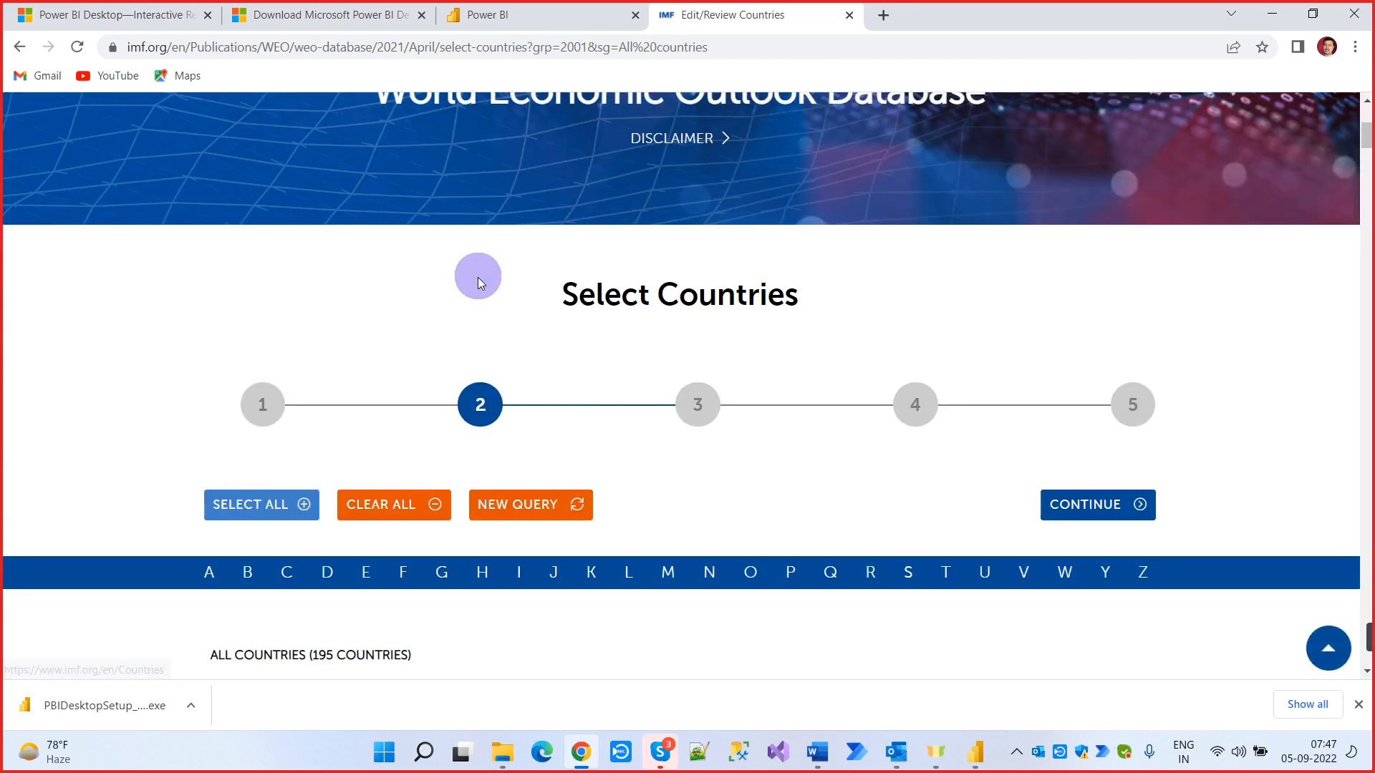
Look through the country list, switch Afghanistan off and on again, and continue with all countries selected
scroll(558, 444, down, 5)
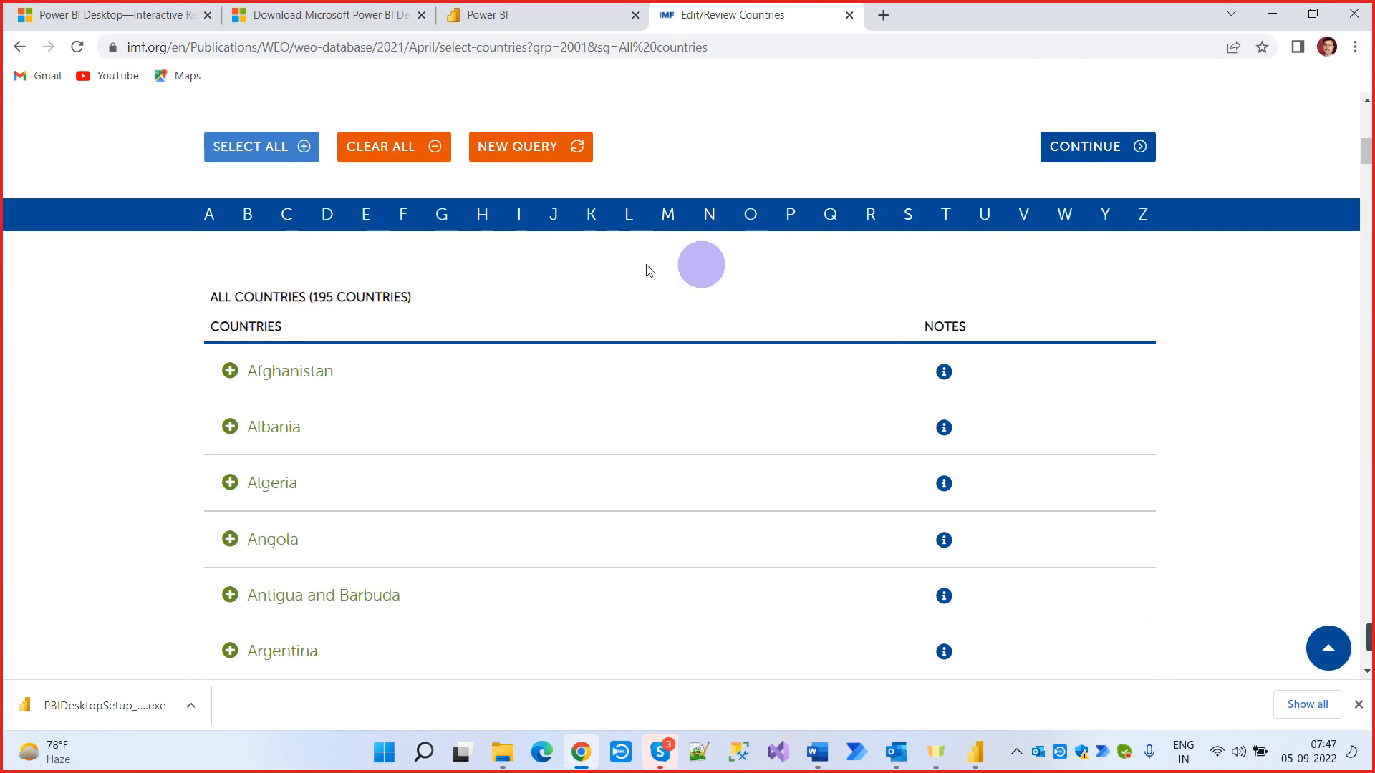
scroll(291, 537, down, 6)
scroll(291, 544, up, 6)
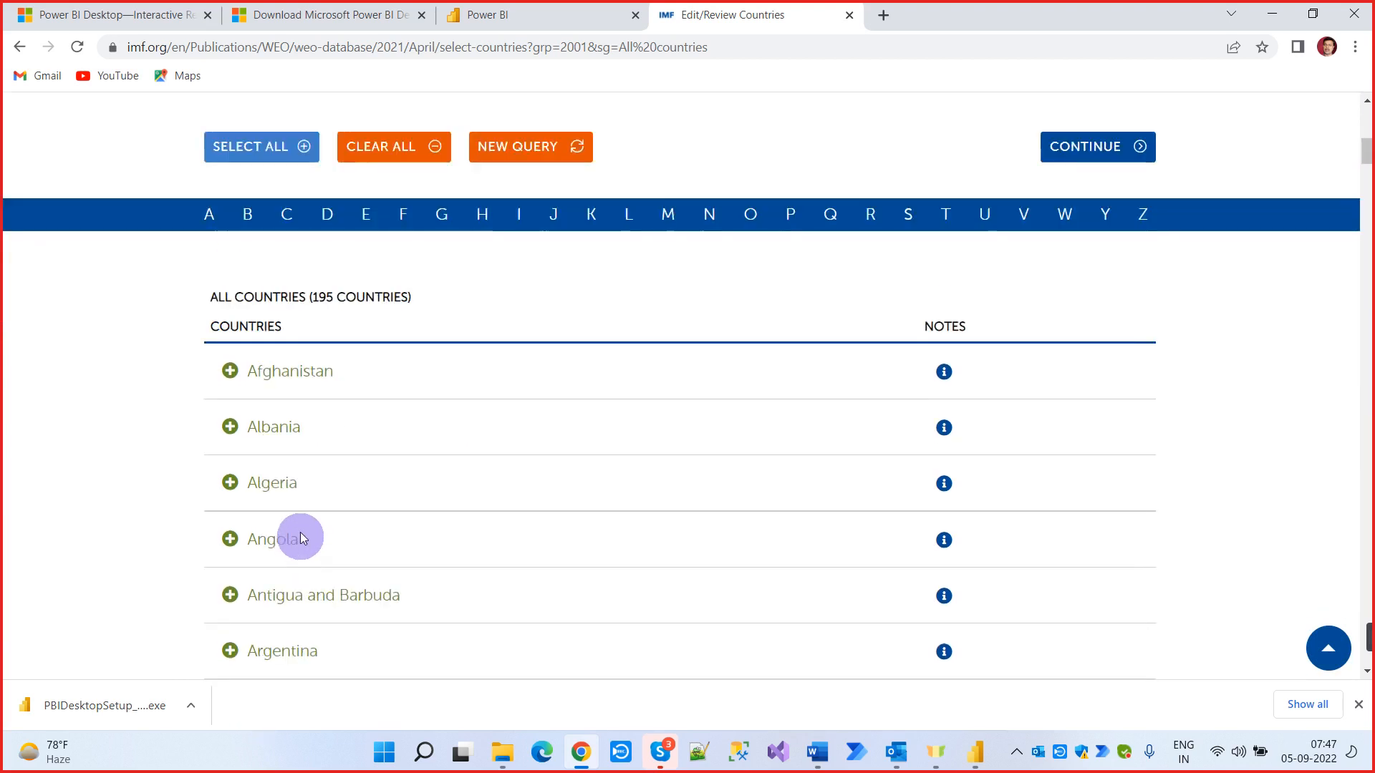
click(281, 375)
click(303, 371)
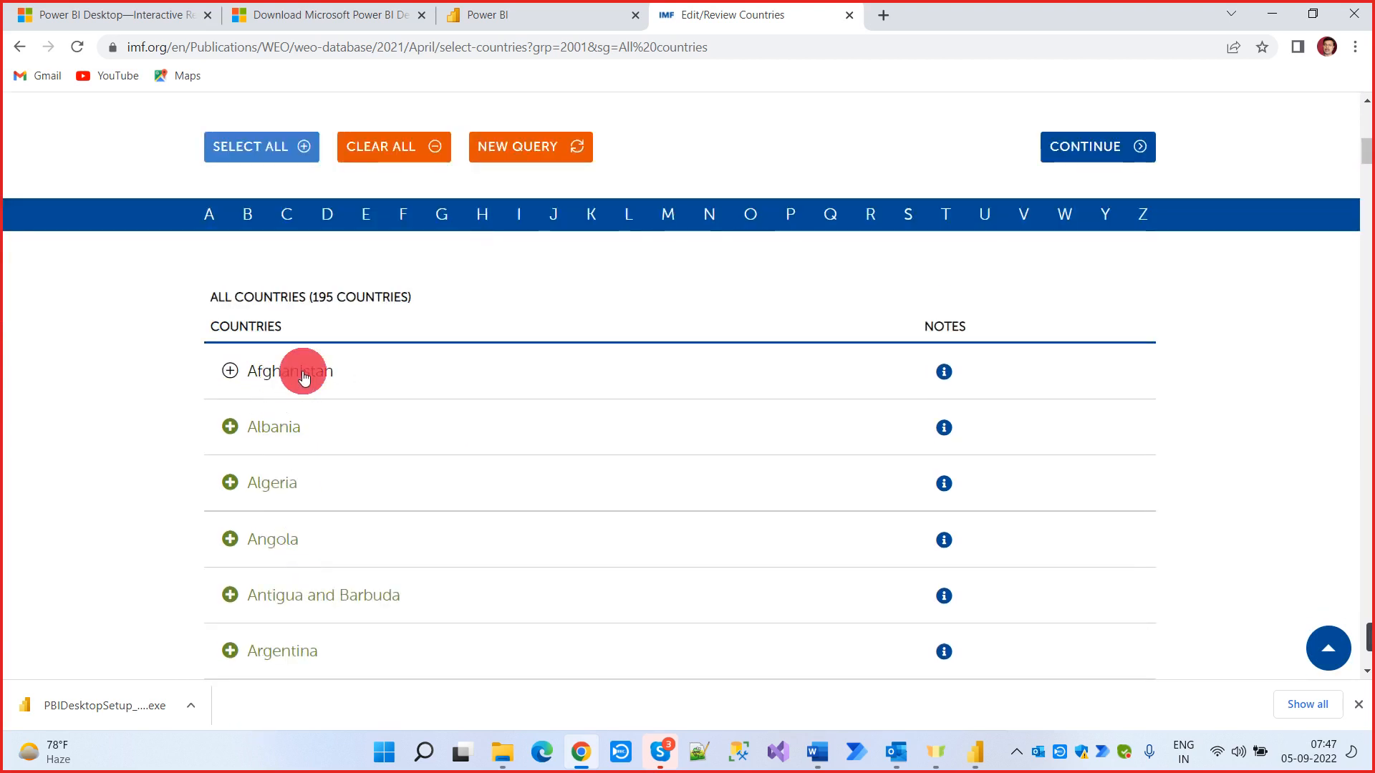
click(1080, 154)
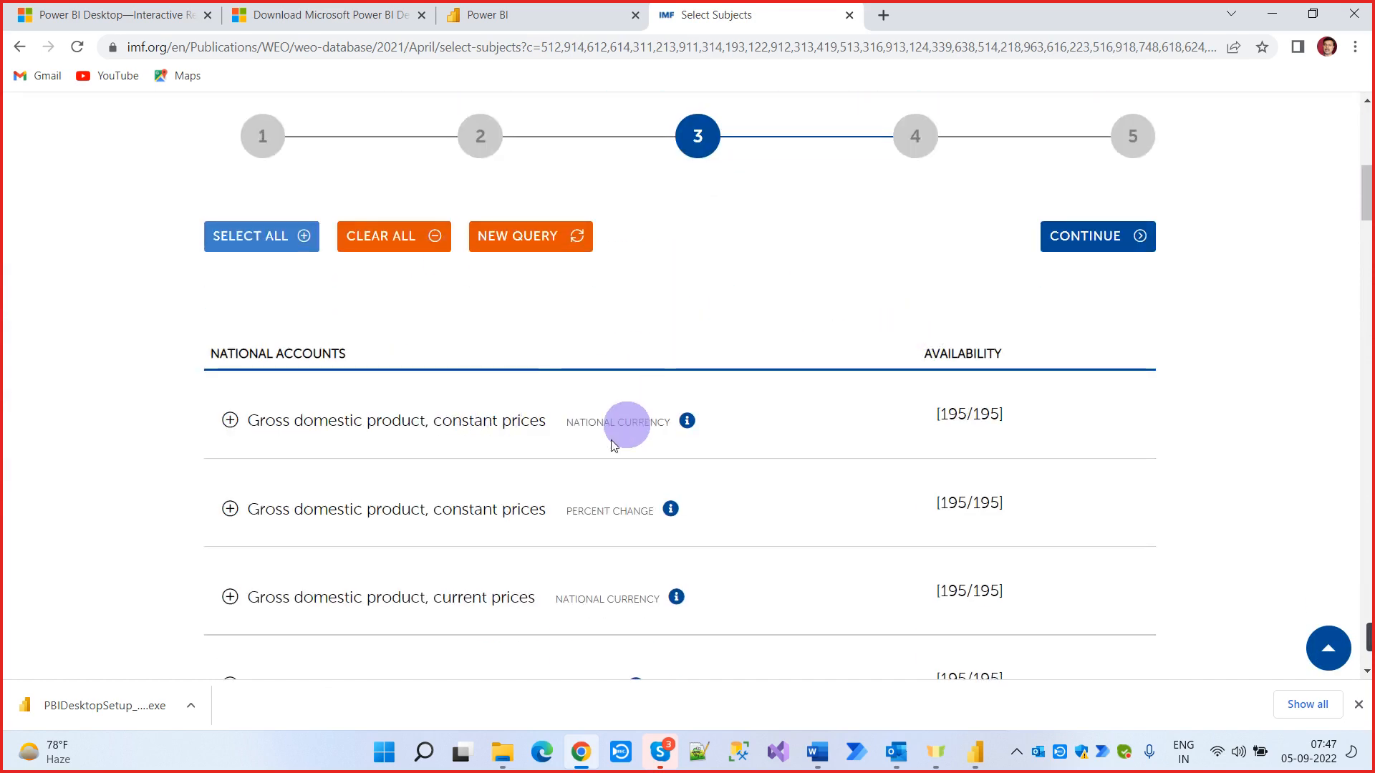
Select the subject "Gross domestic product, constant prices" in national currency and continue to the report options
click(404, 428)
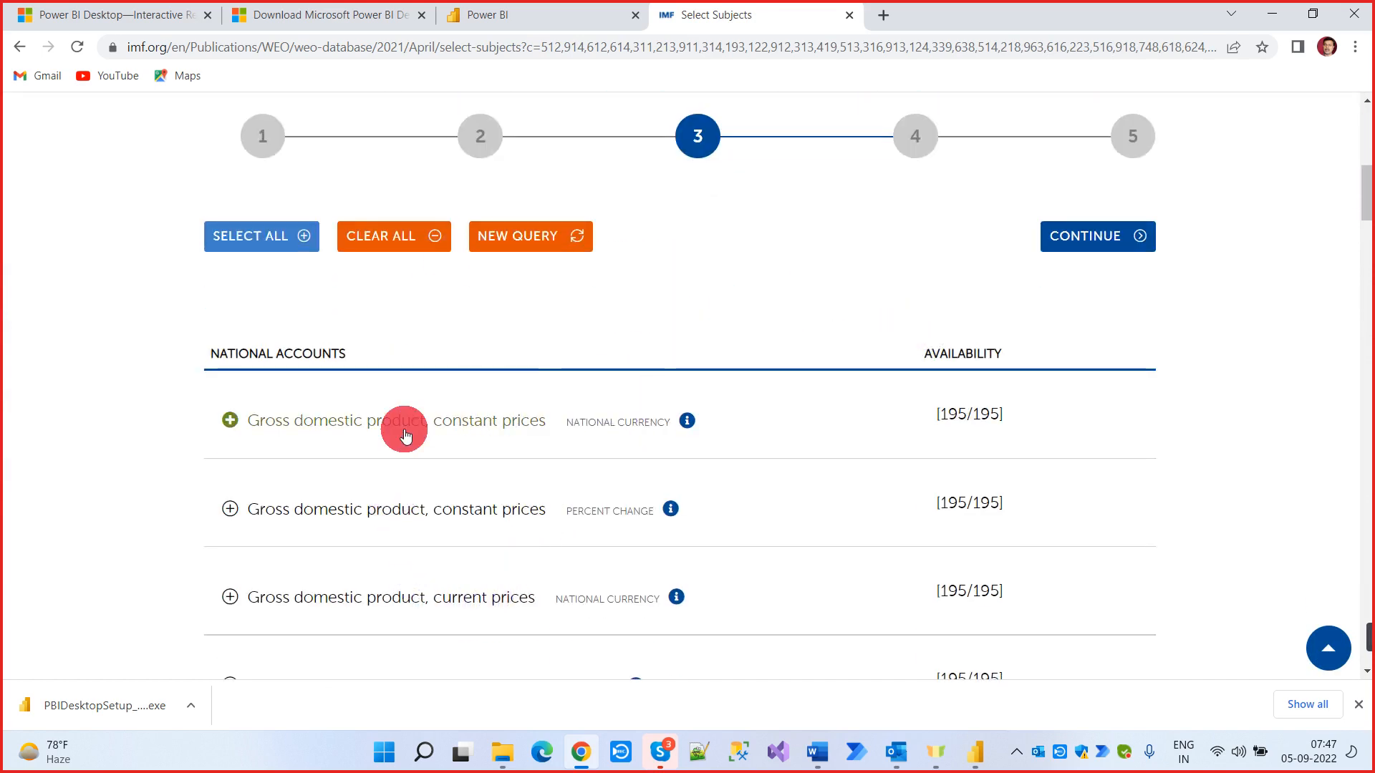
scroll(812, 299, up, 3)
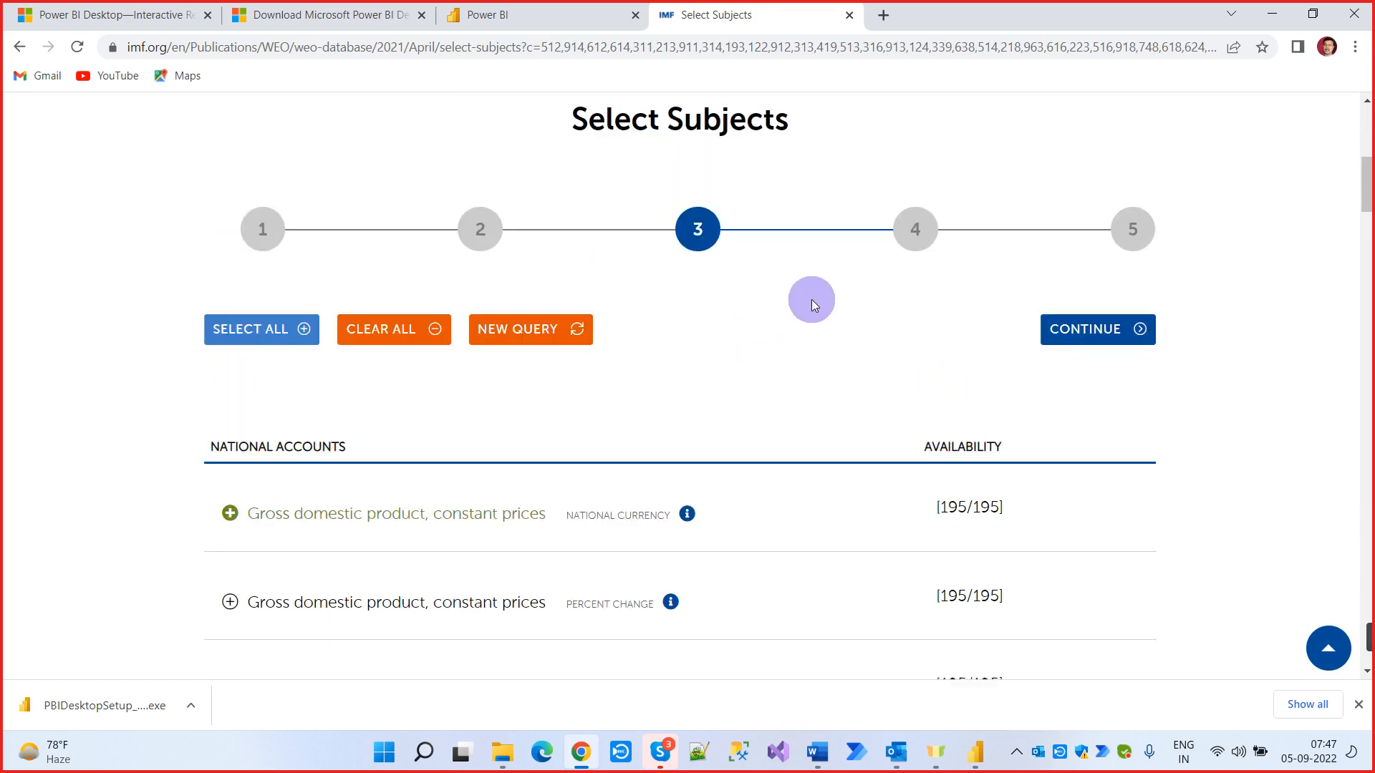
click(1072, 412)
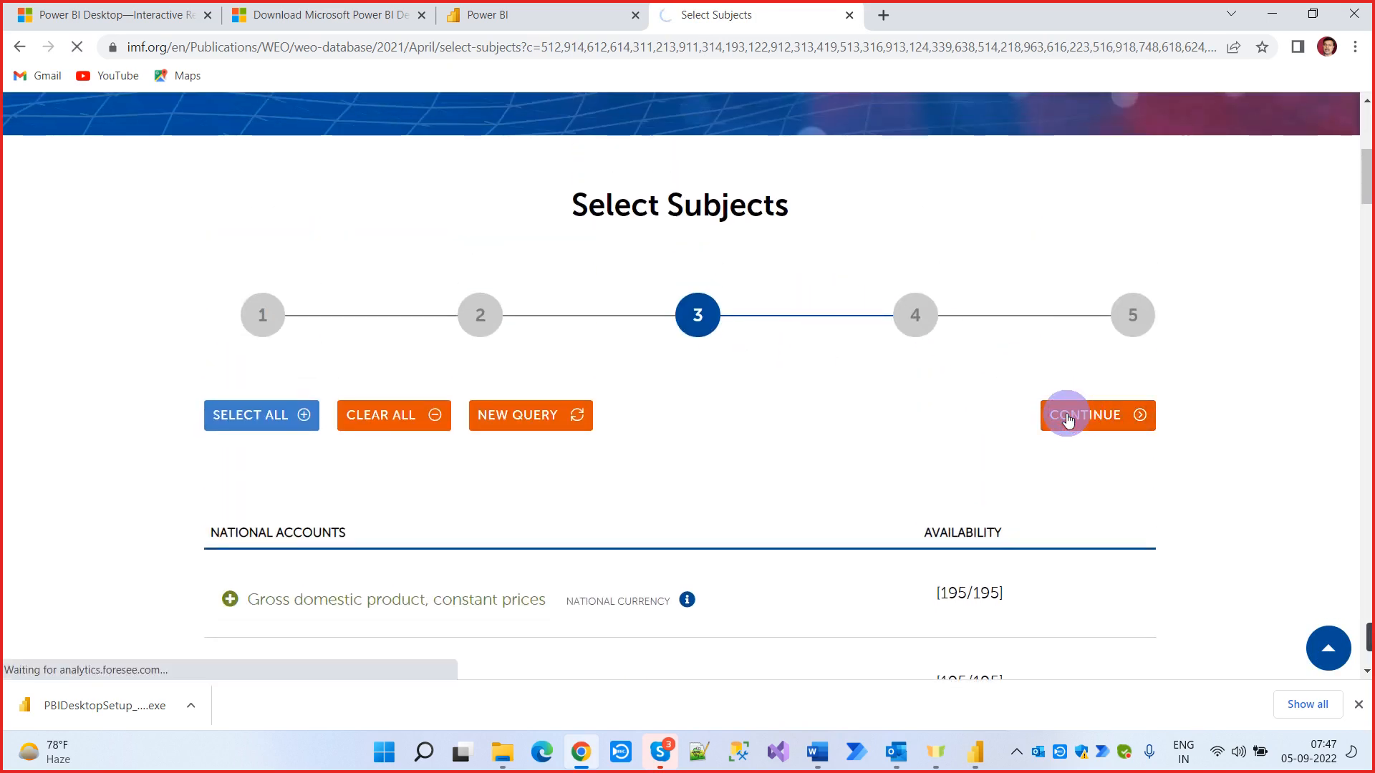
Set the report's date range to start year 2020 and end year 2025, and prepare the report
scroll(995, 467, down, 9)
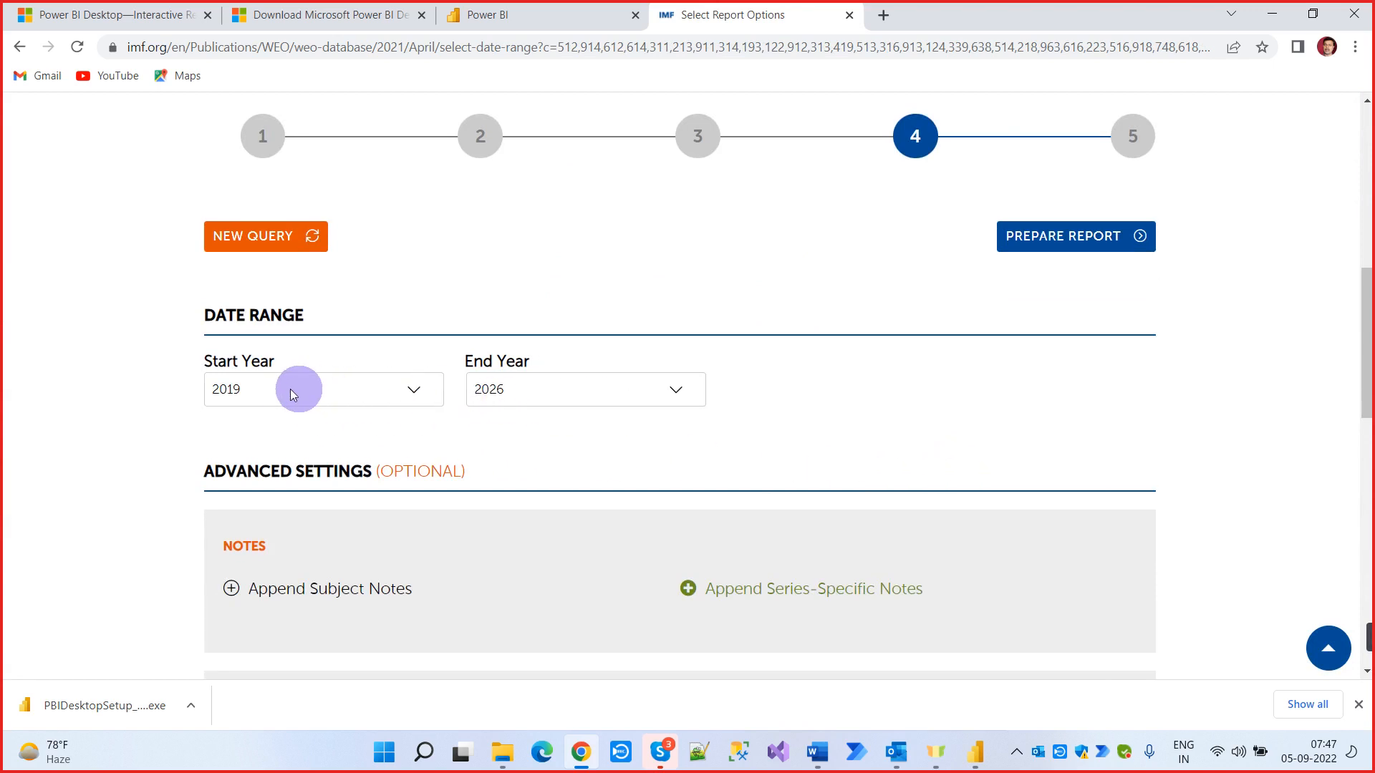
click(520, 392)
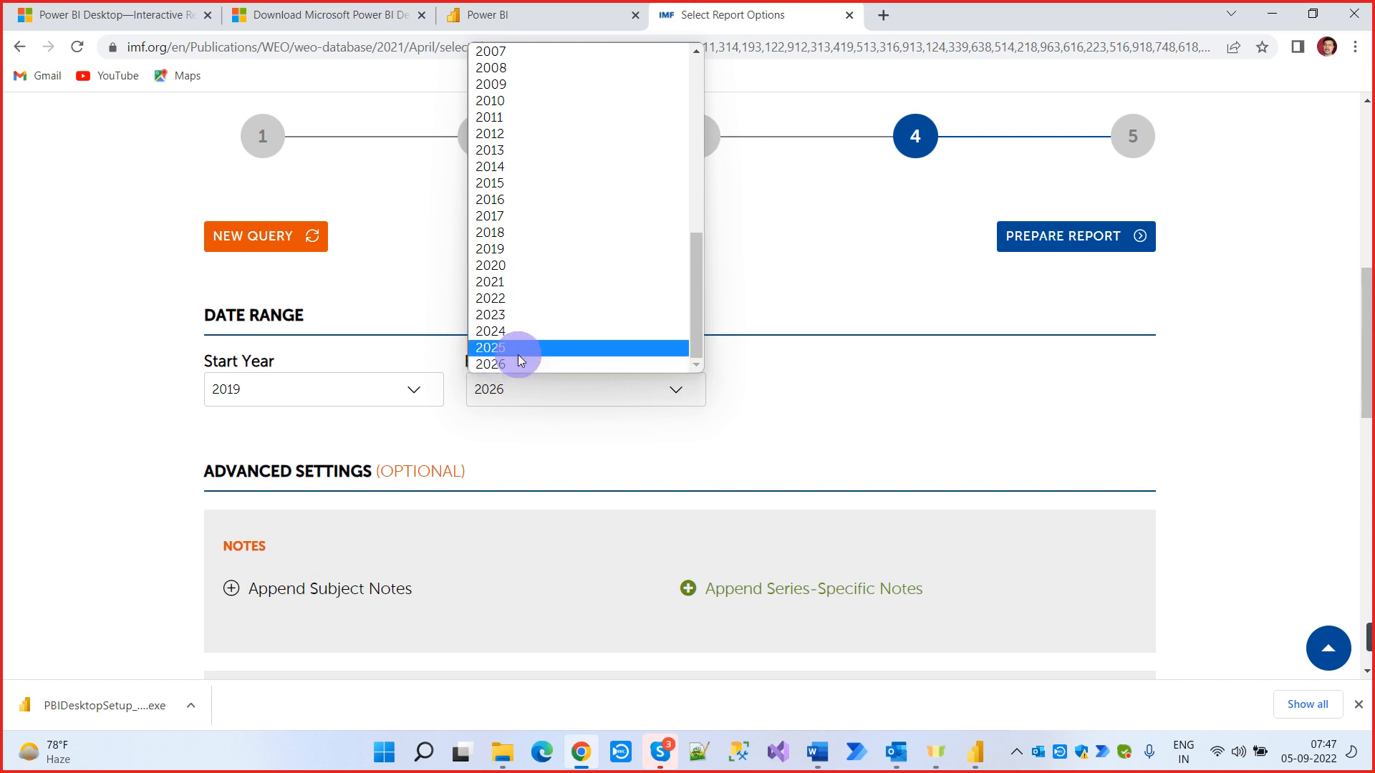
click(518, 353)
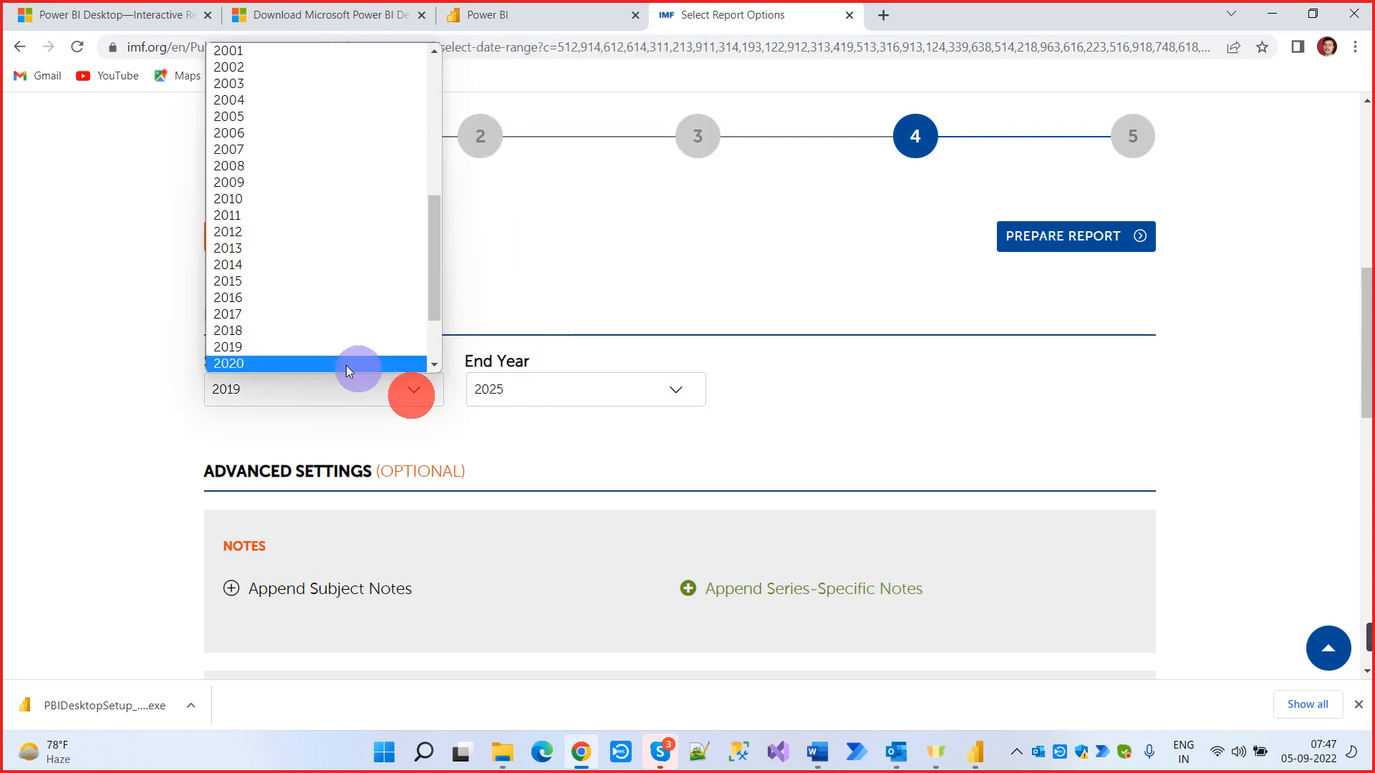
scroll(300, 354, down, 3)
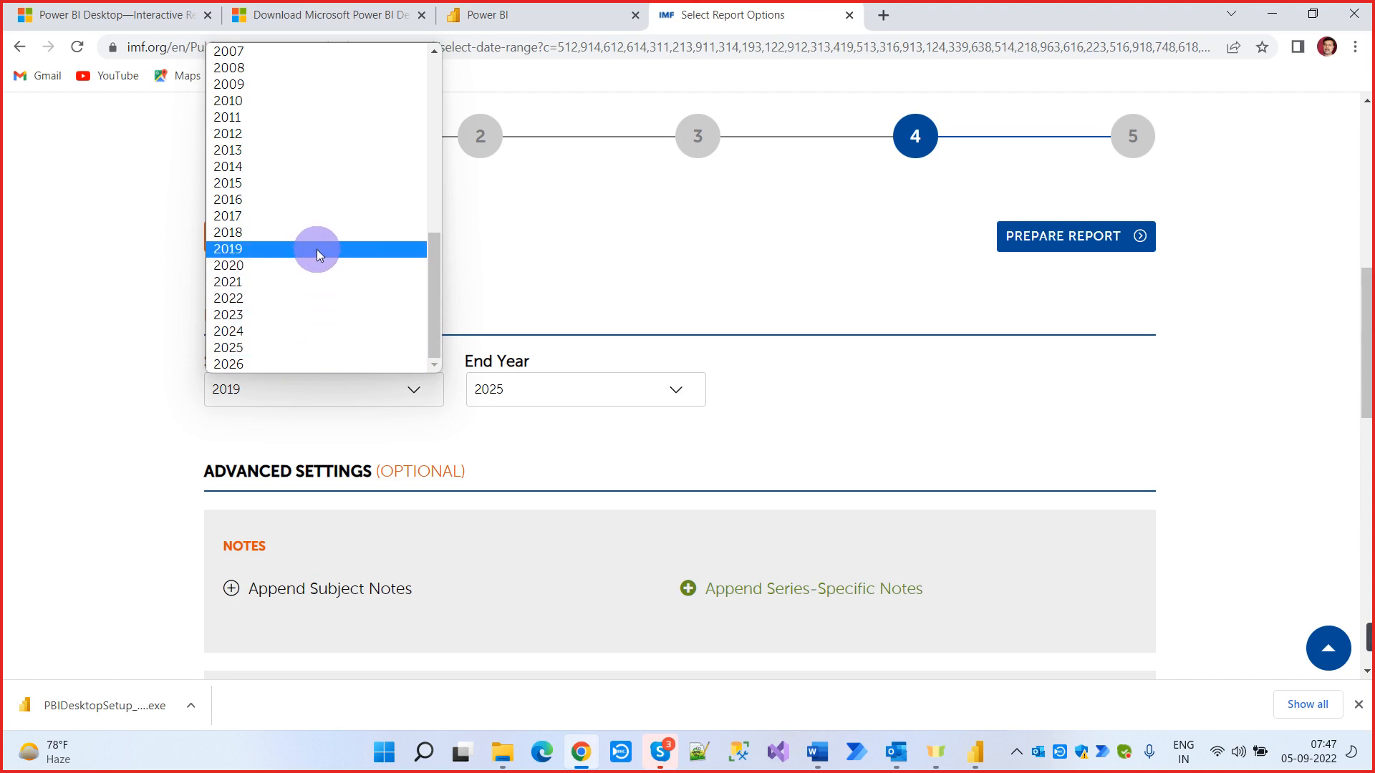
click(316, 272)
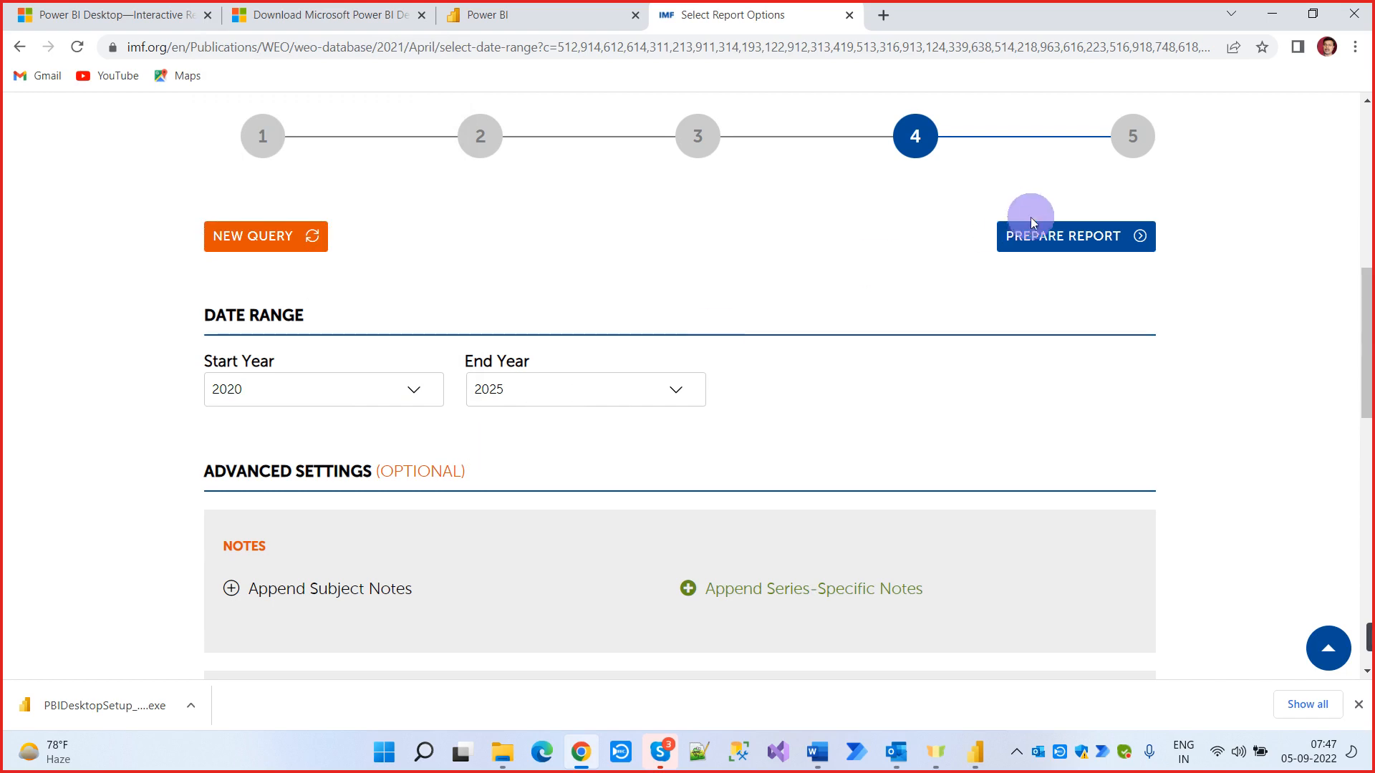
click(1044, 242)
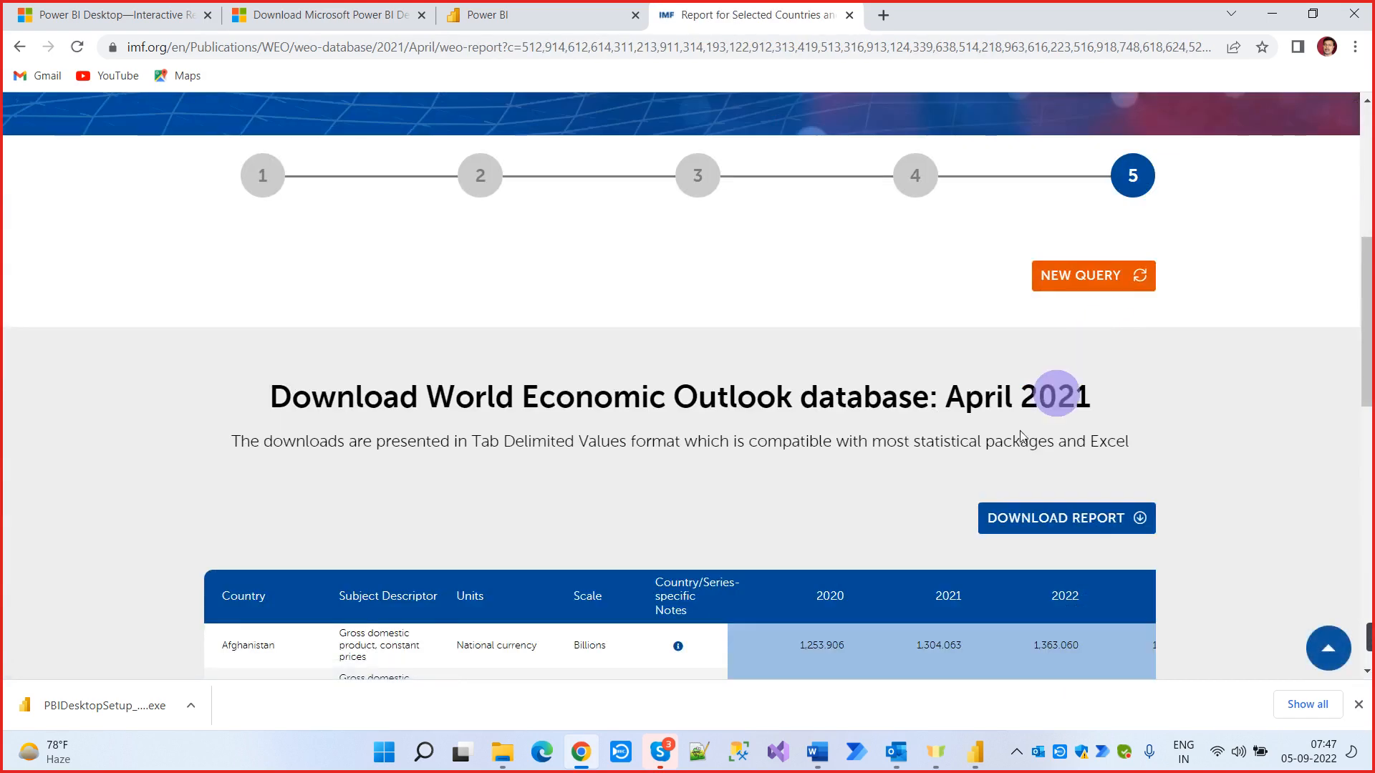
Look over the report's country table and copy the web address of the report page
scroll(671, 534, down, 6)
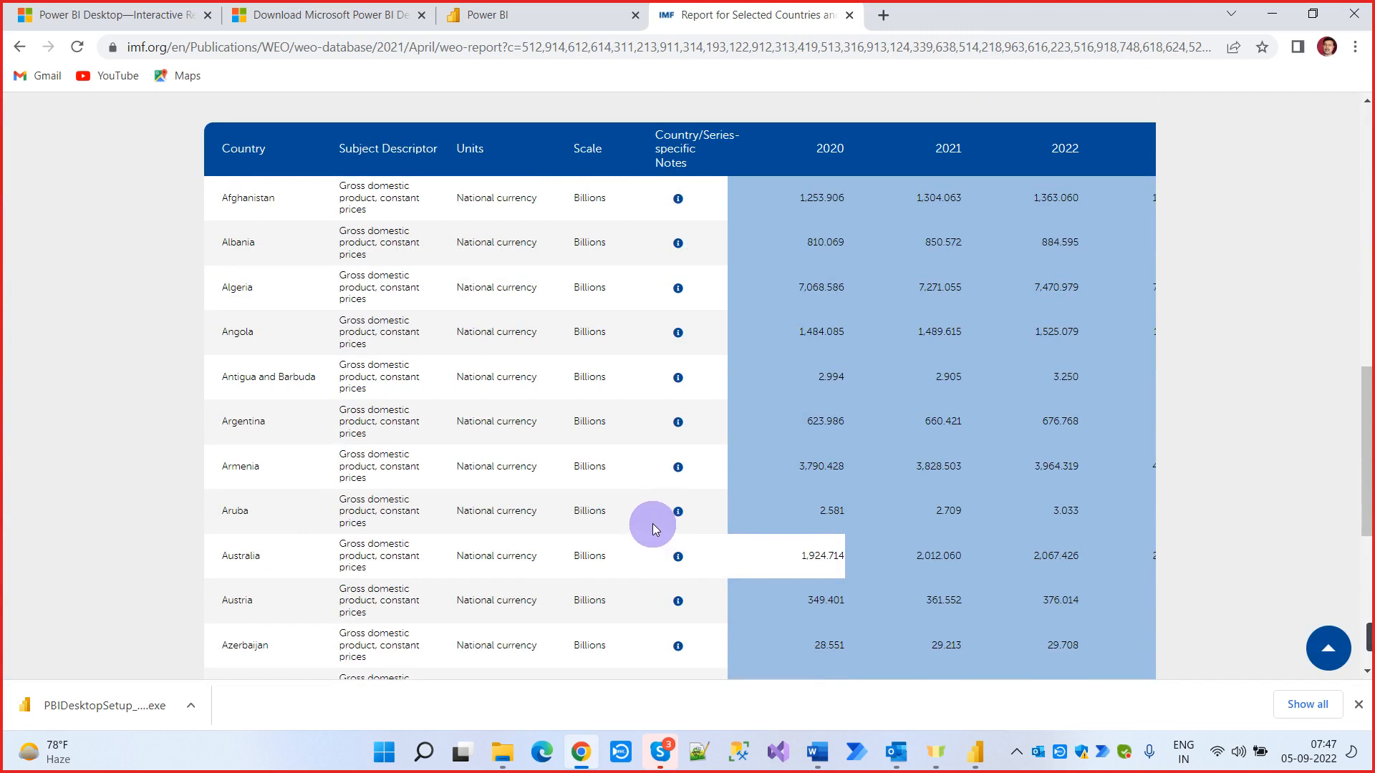
mouse_move(680, 331)
click(1017, 46)
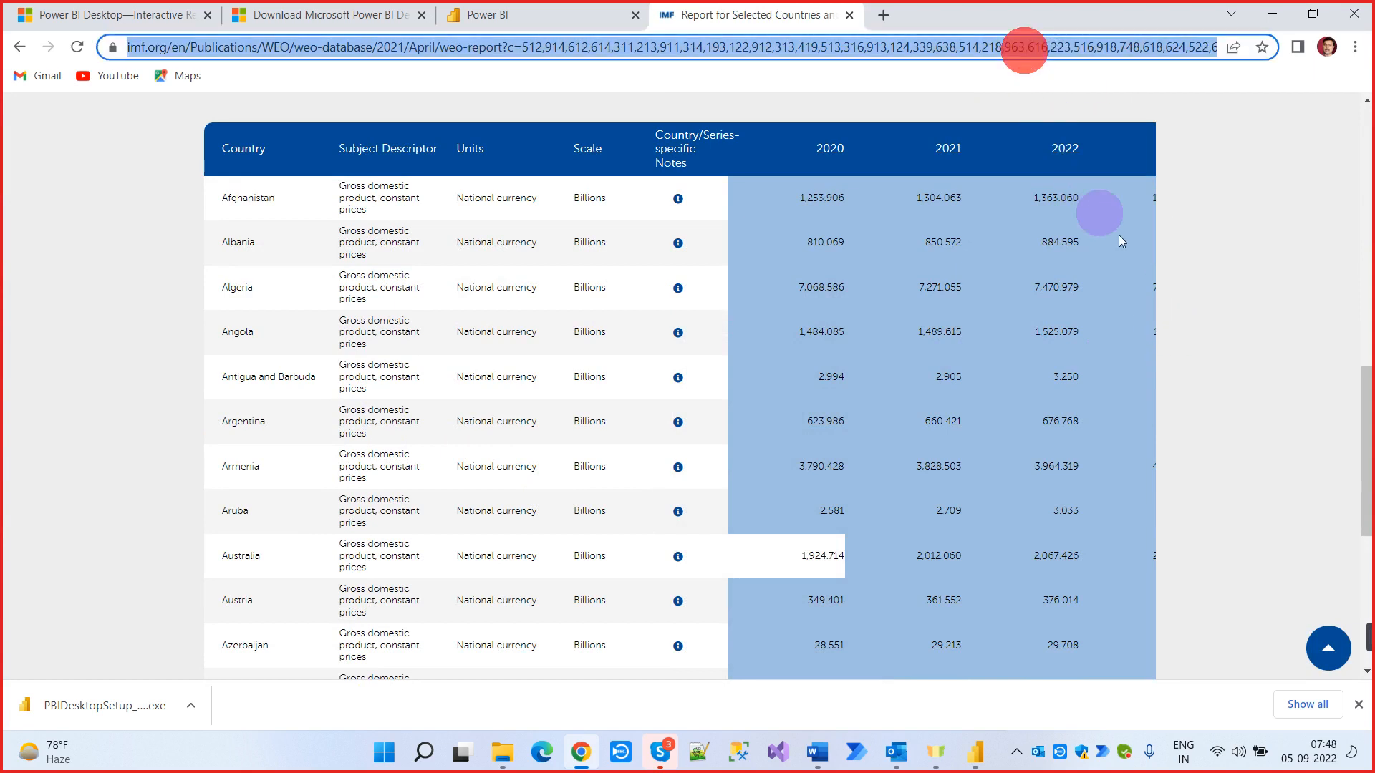
right_click(978, 46)
click(1022, 174)
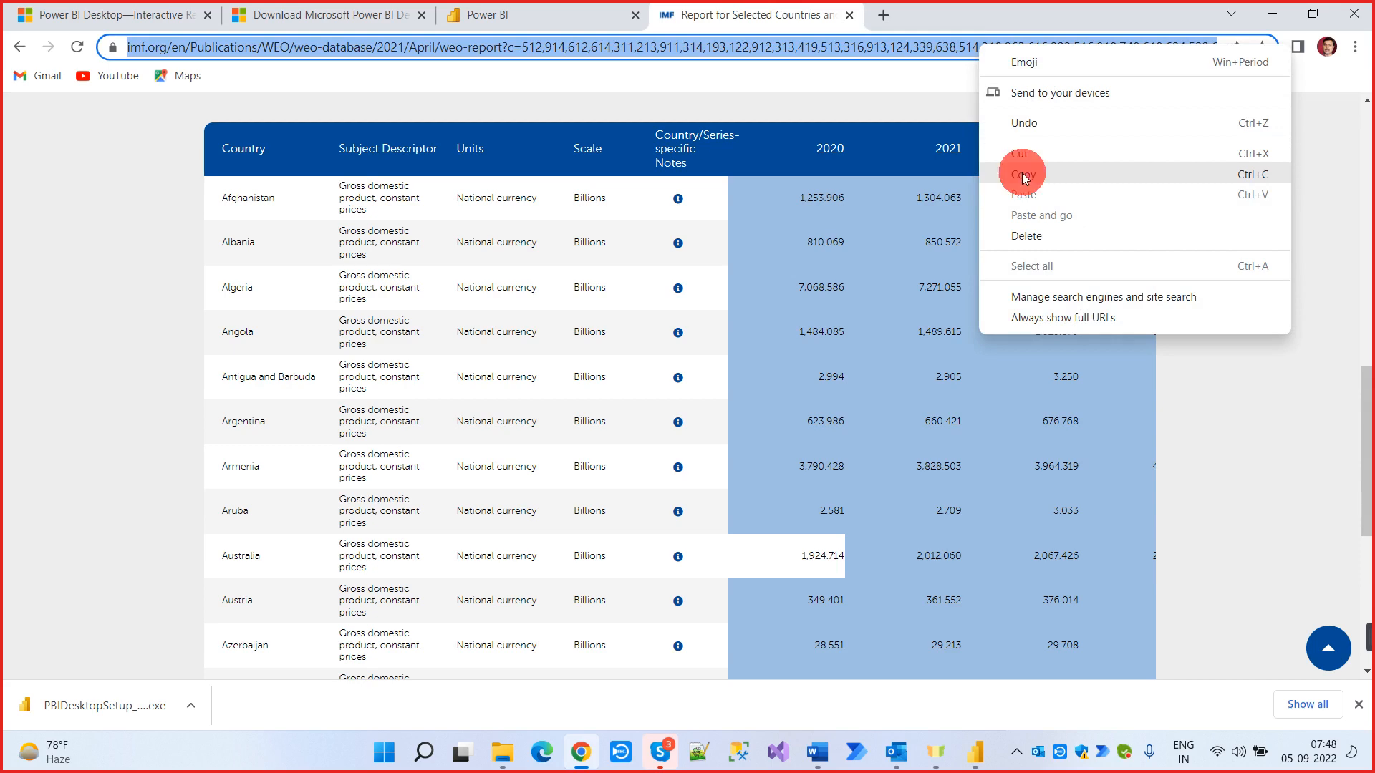
click(977, 750)
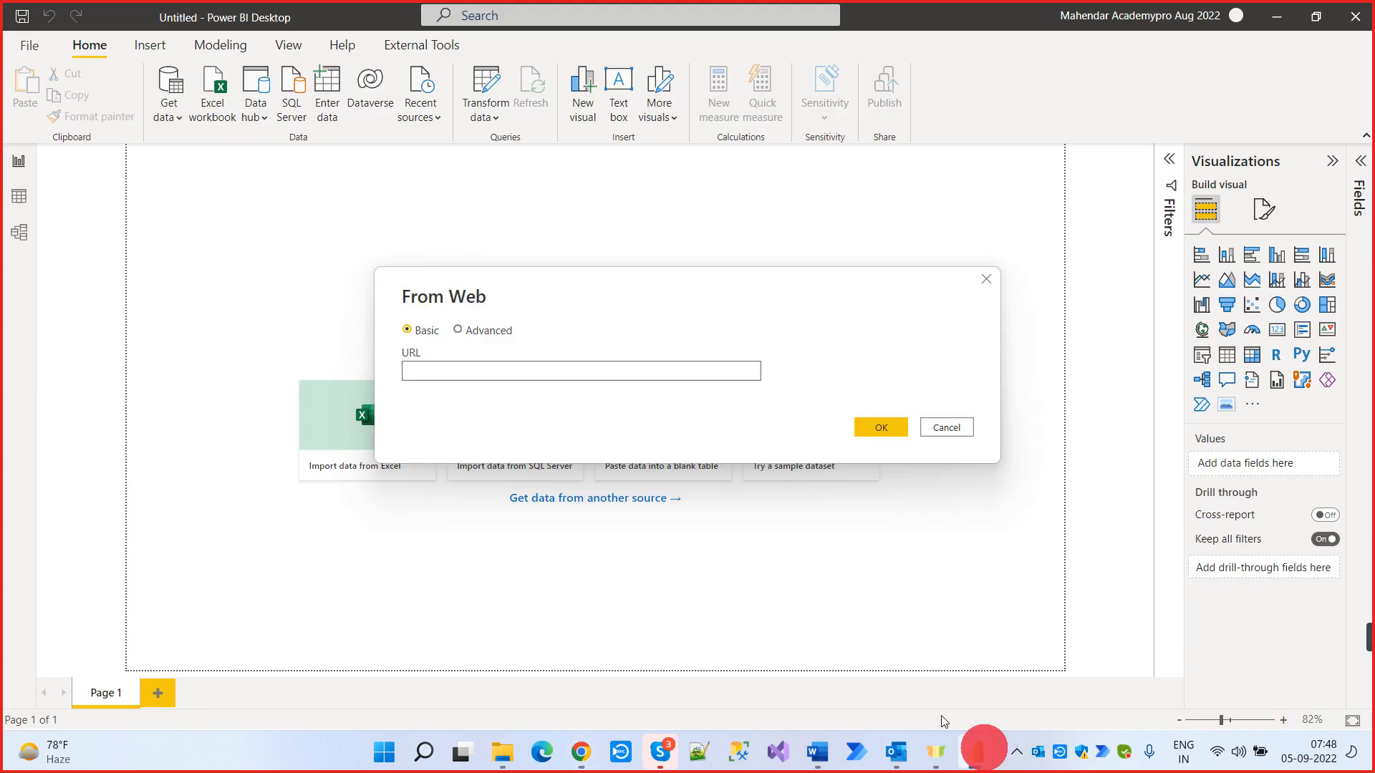
right_click(487, 375)
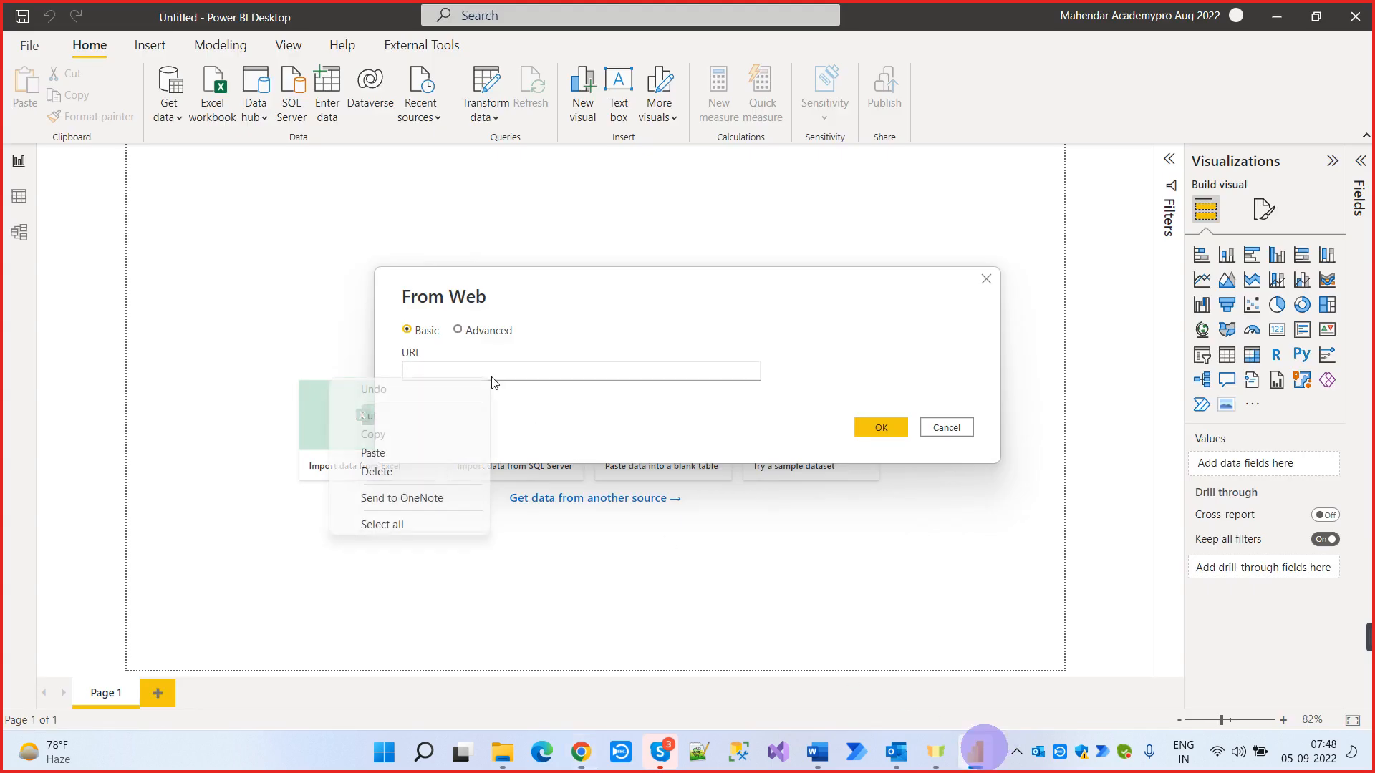
click(373, 454)
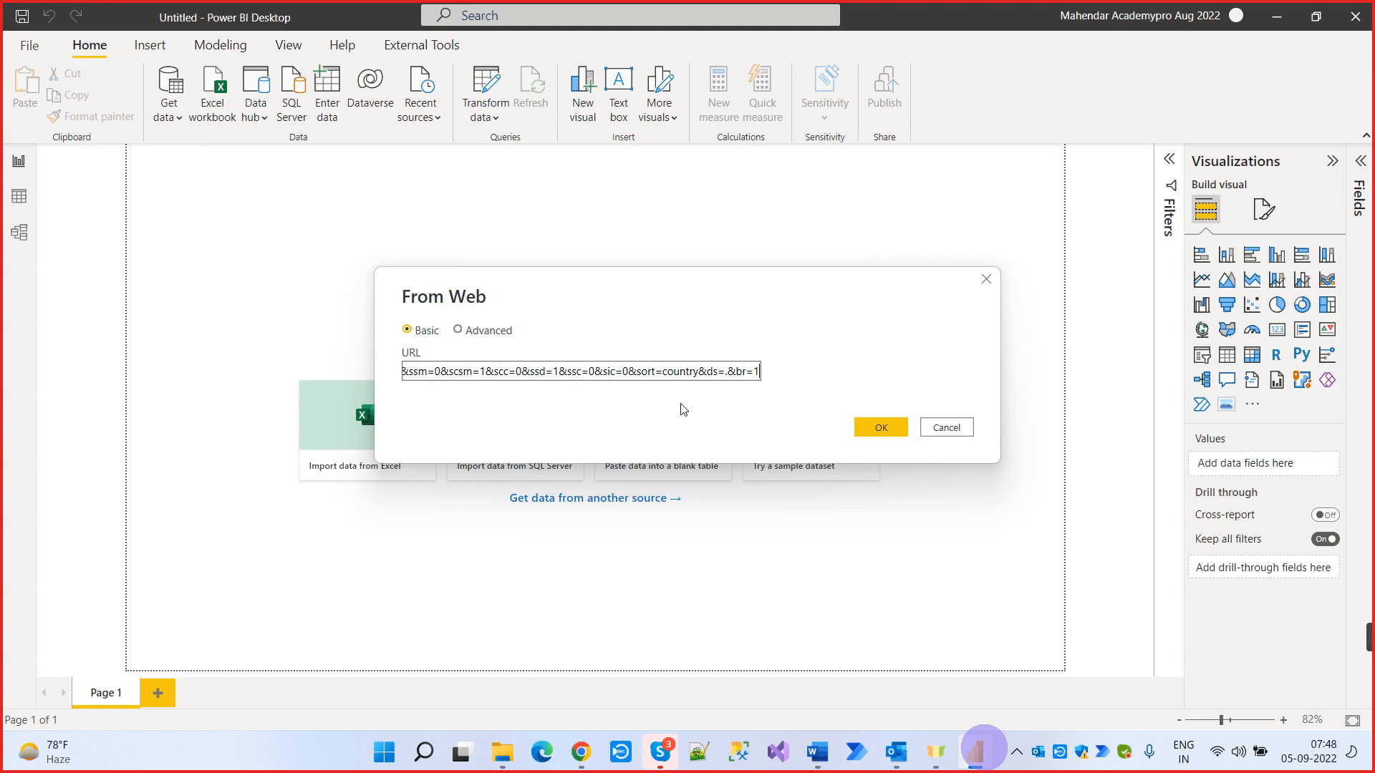
click(881, 427)
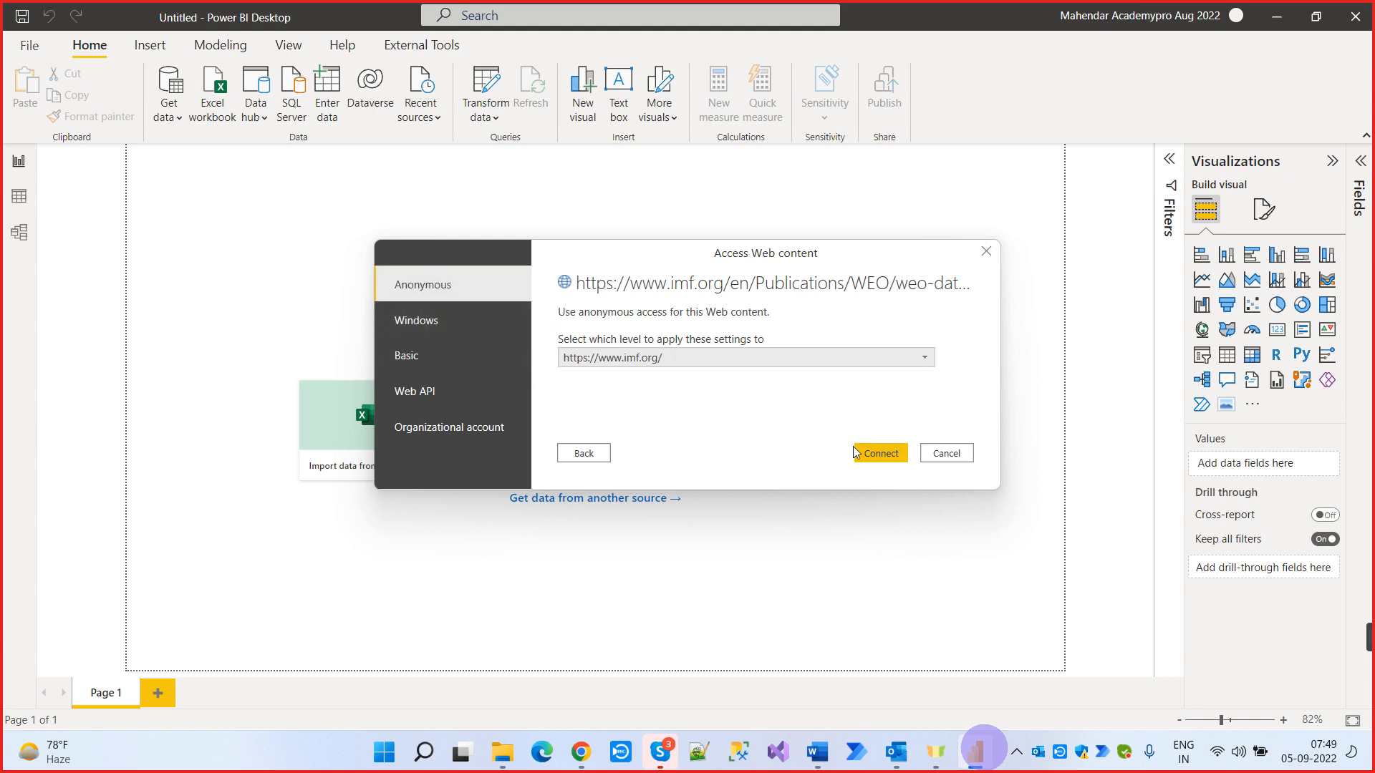
click(879, 454)
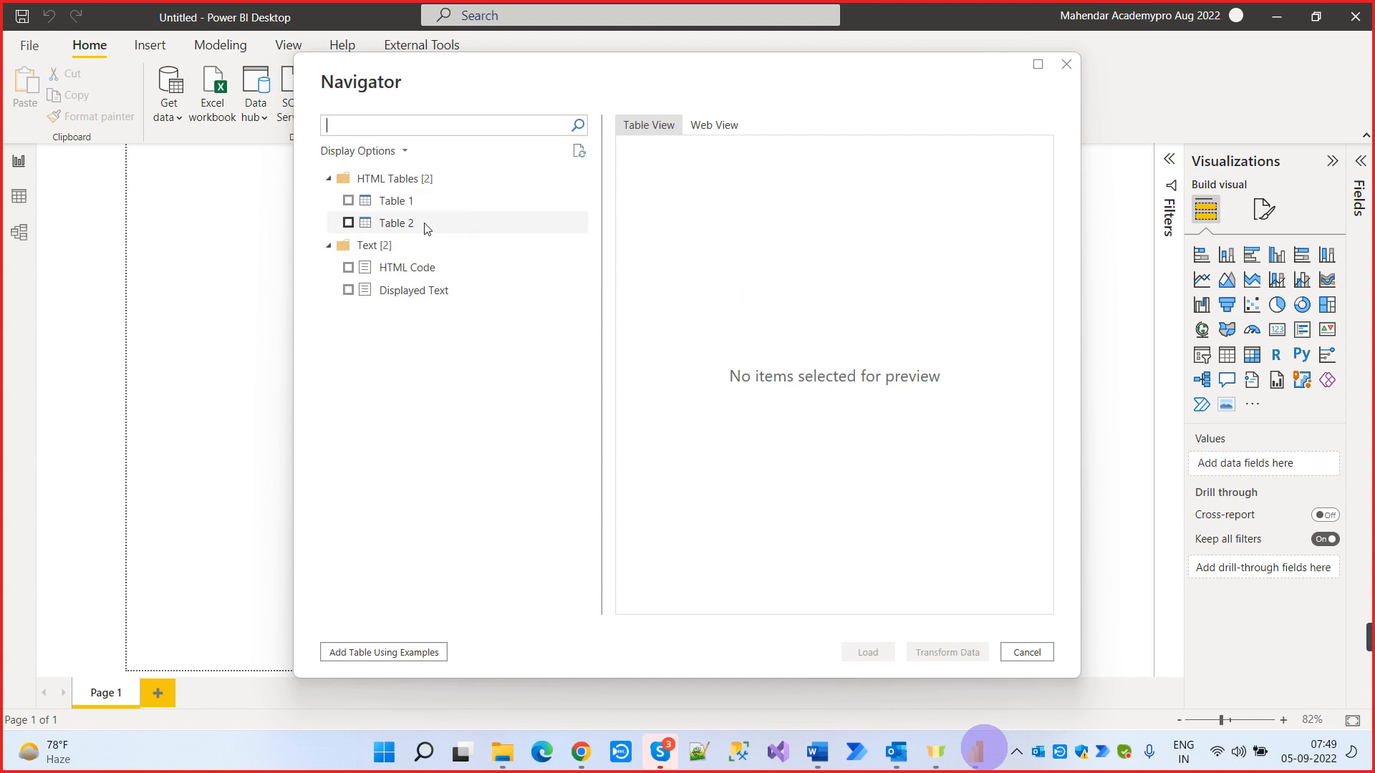
Preview the Displayed Text, HTML Code, Table 2 and Table 1 items found on the web page
click(420, 287)
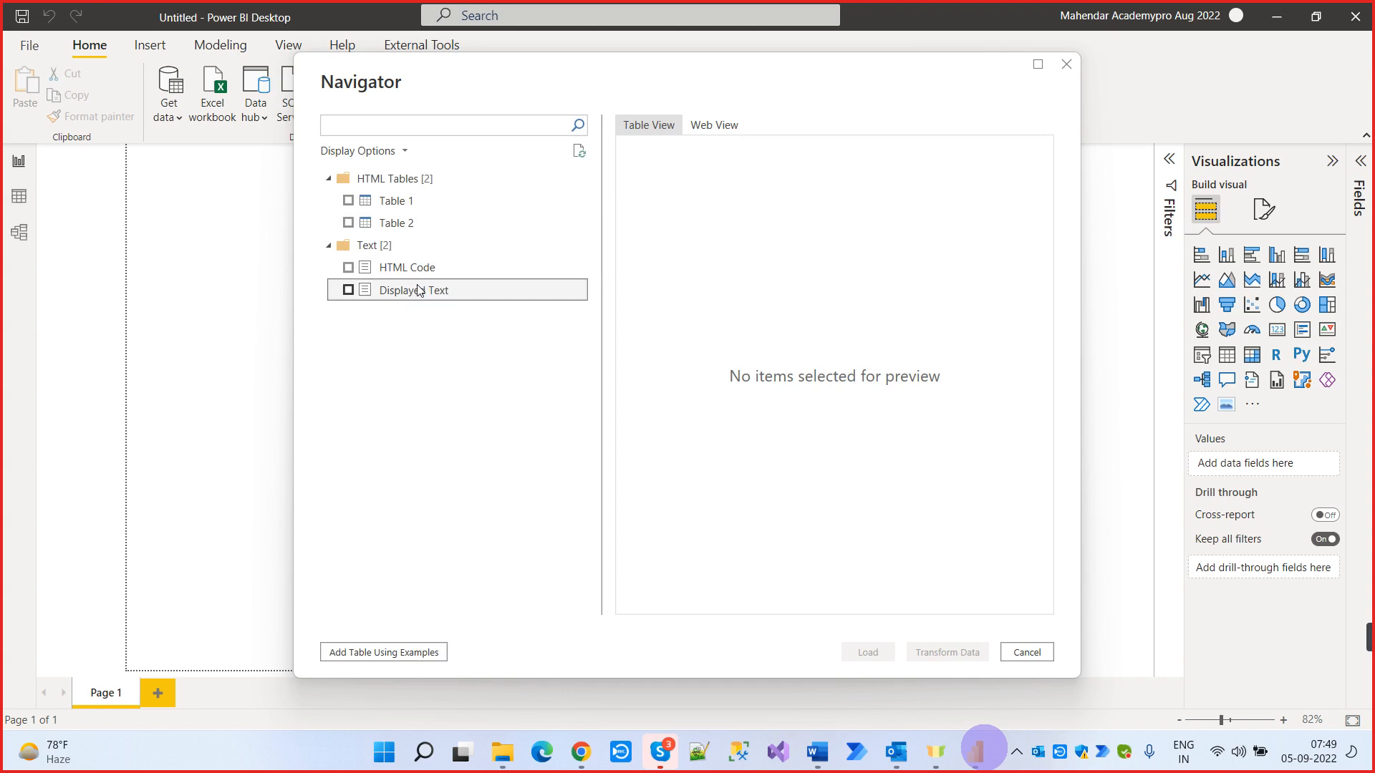
scroll(868, 365, down, 15)
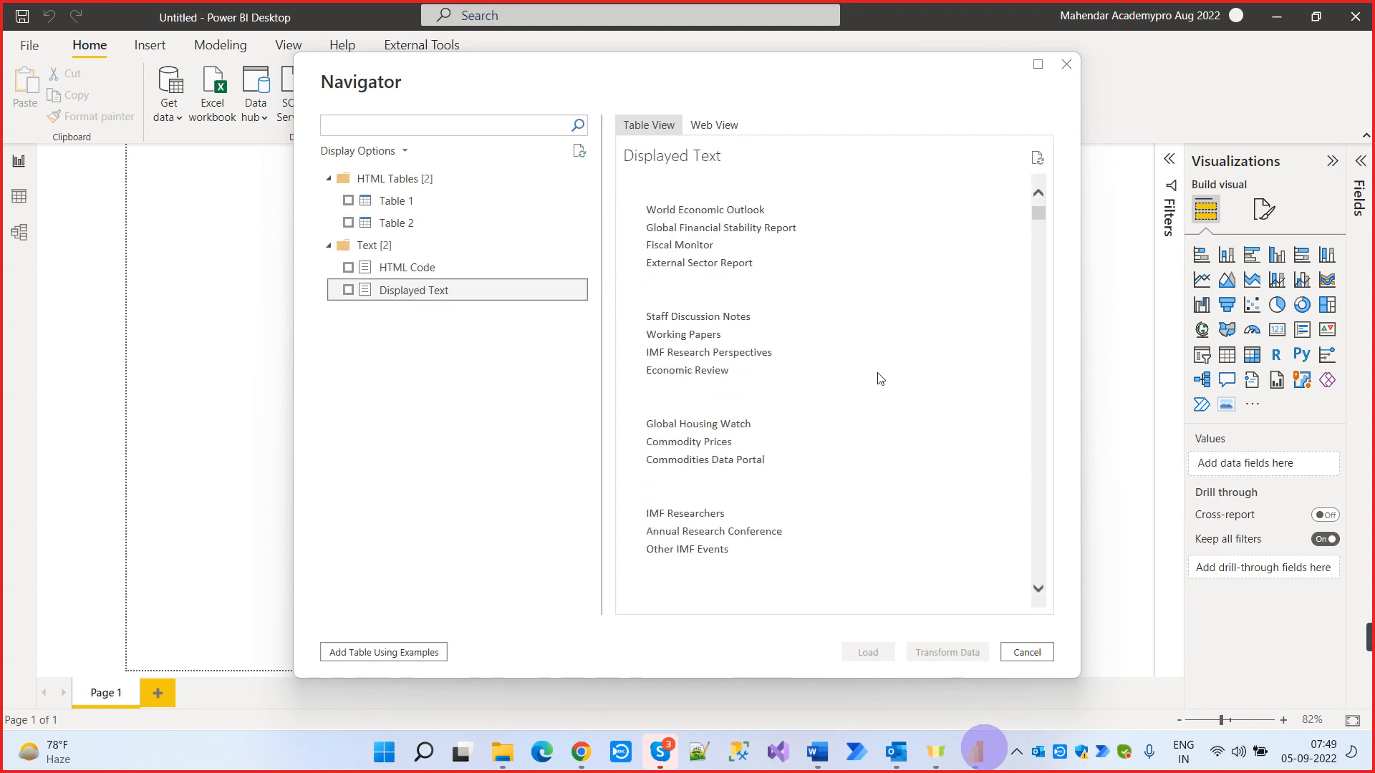
click(390, 268)
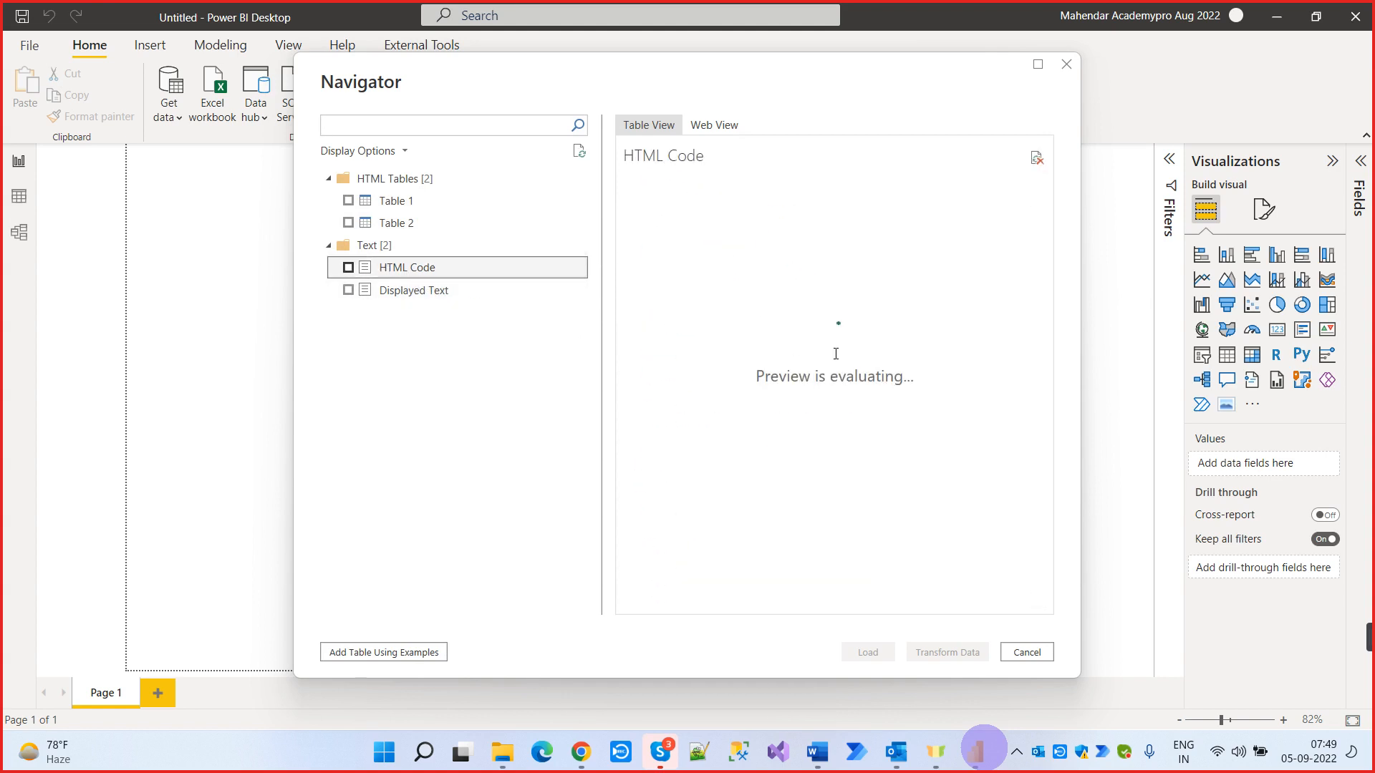
scroll(884, 358, down, 5)
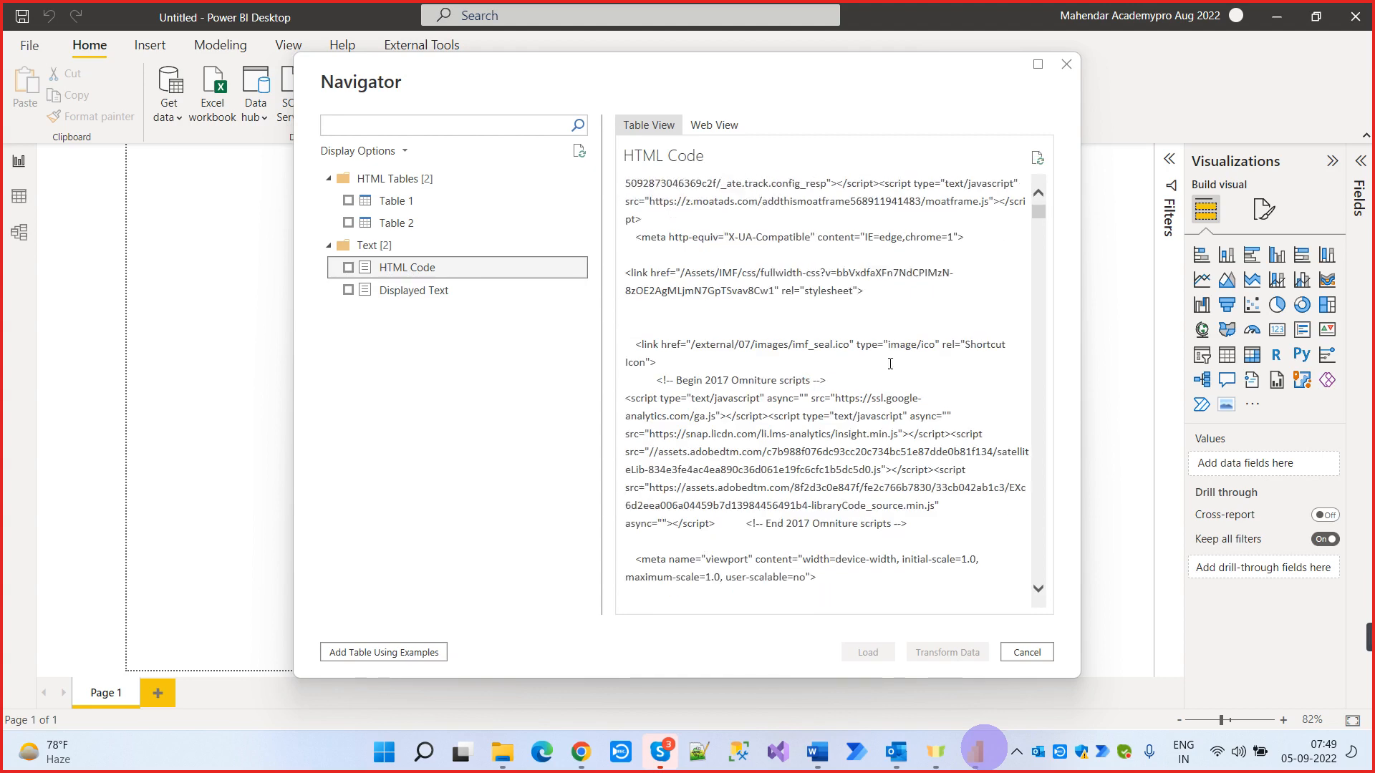
click(405, 228)
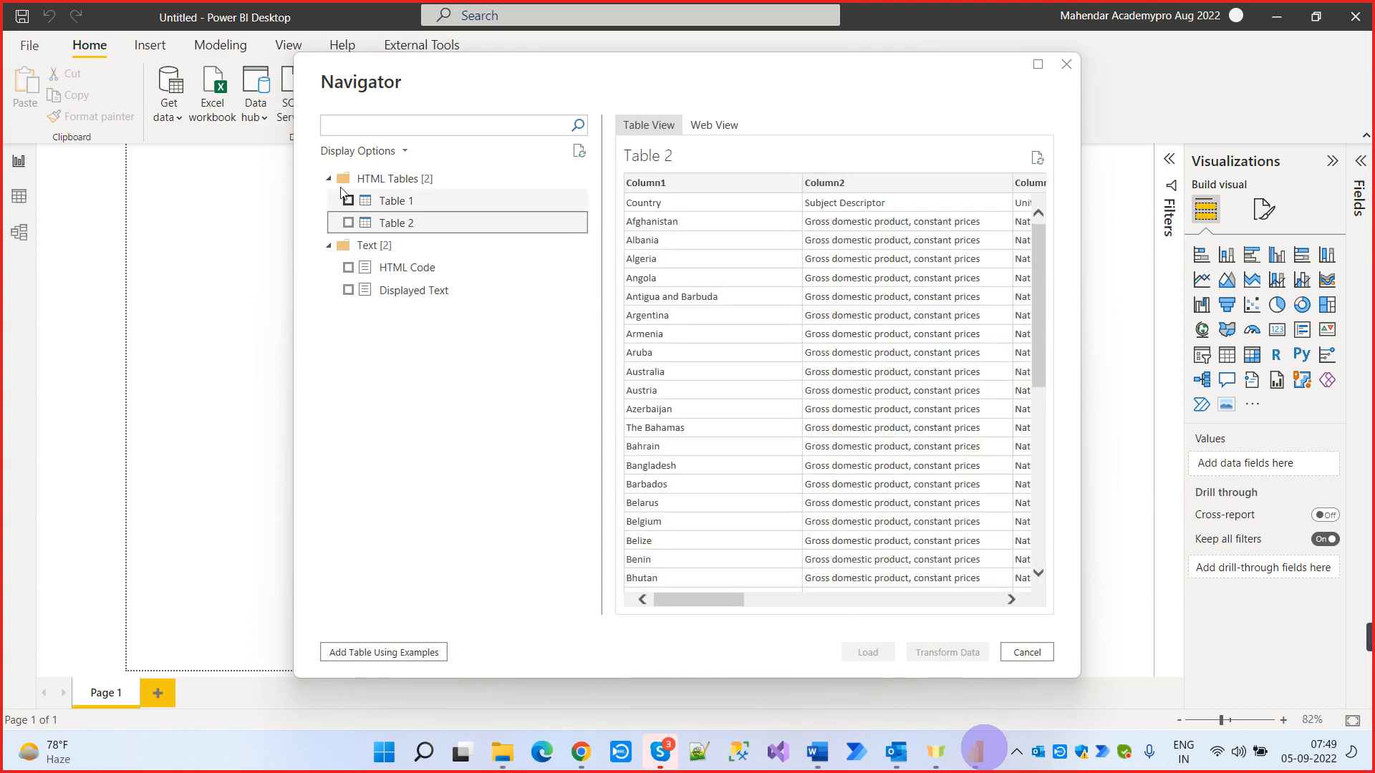
click(408, 202)
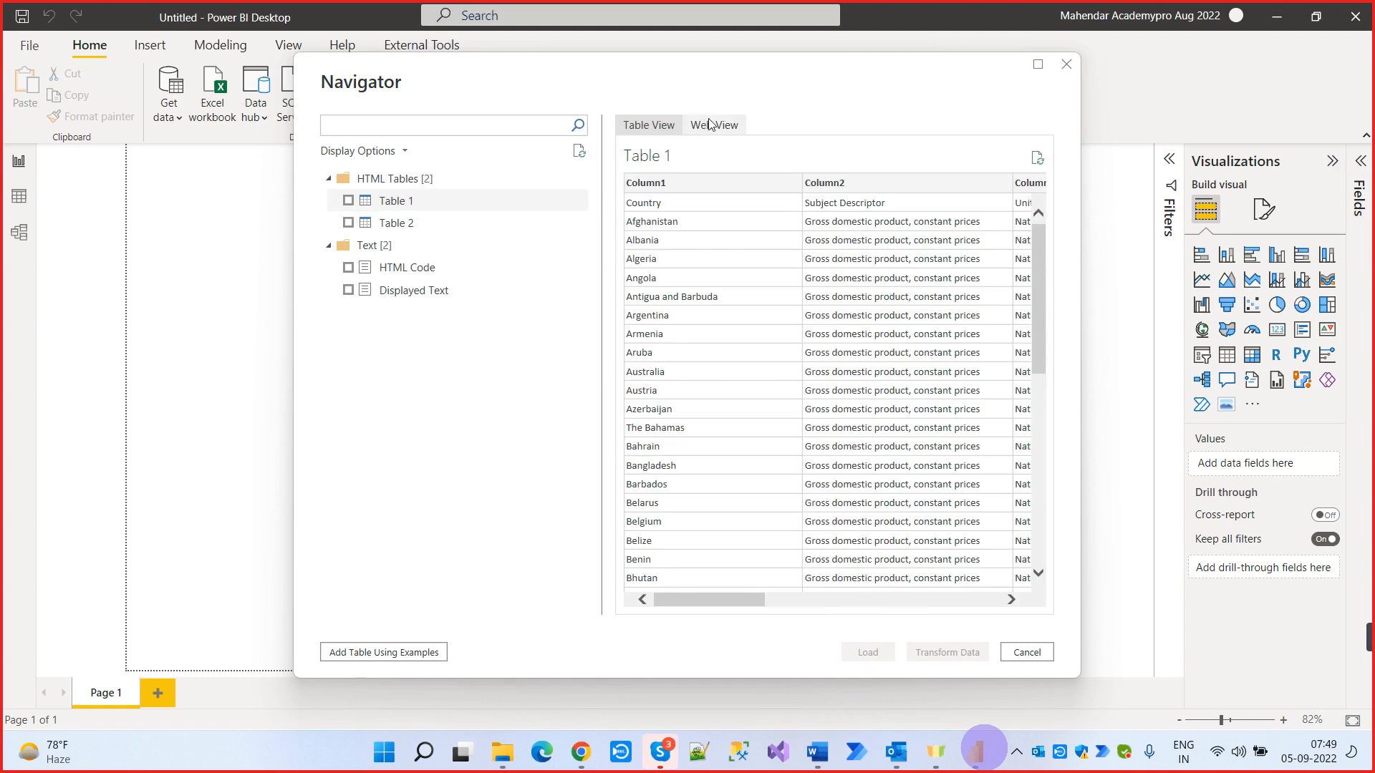
Compare the web page rendering of the IMF report with the tabular preview of Table 1
click(706, 125)
scroll(825, 402, down, 5)
scroll(828, 404, up, 5)
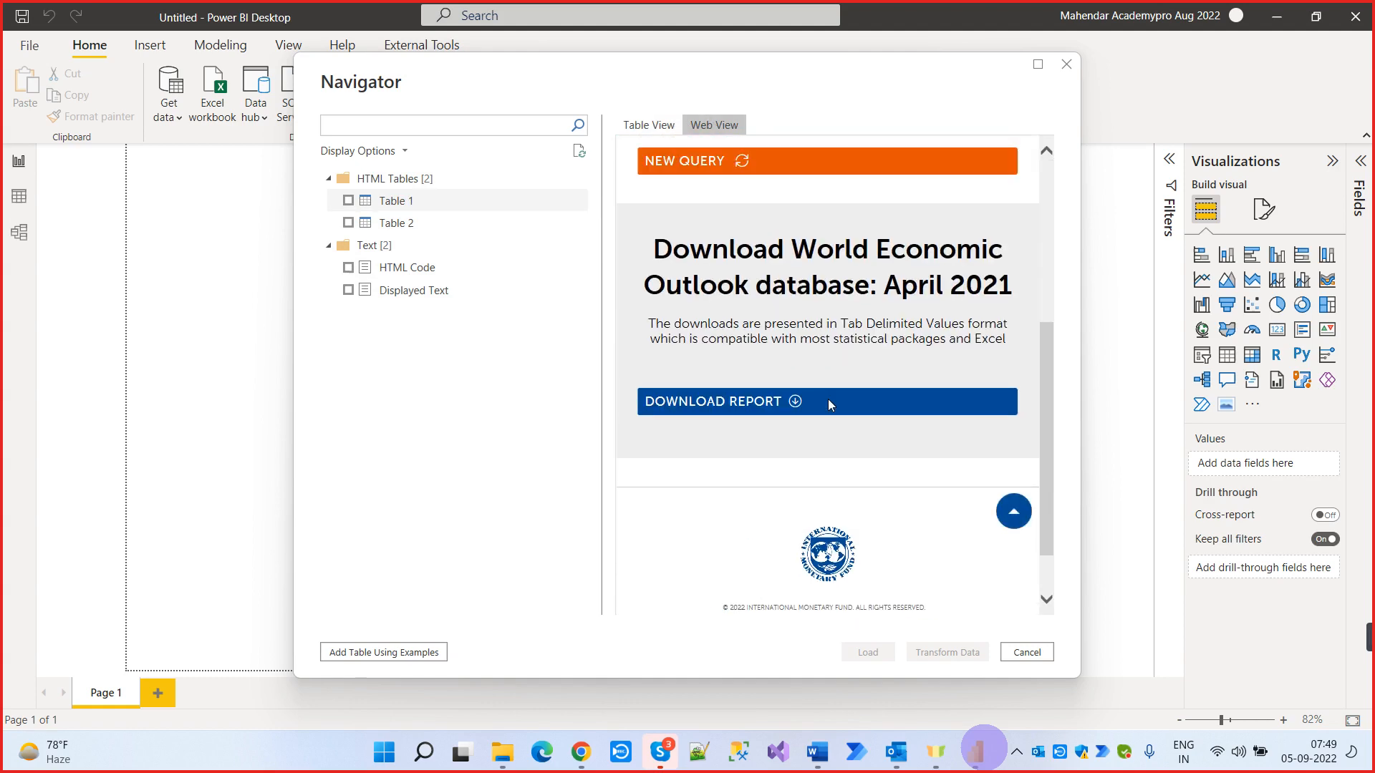
click(675, 132)
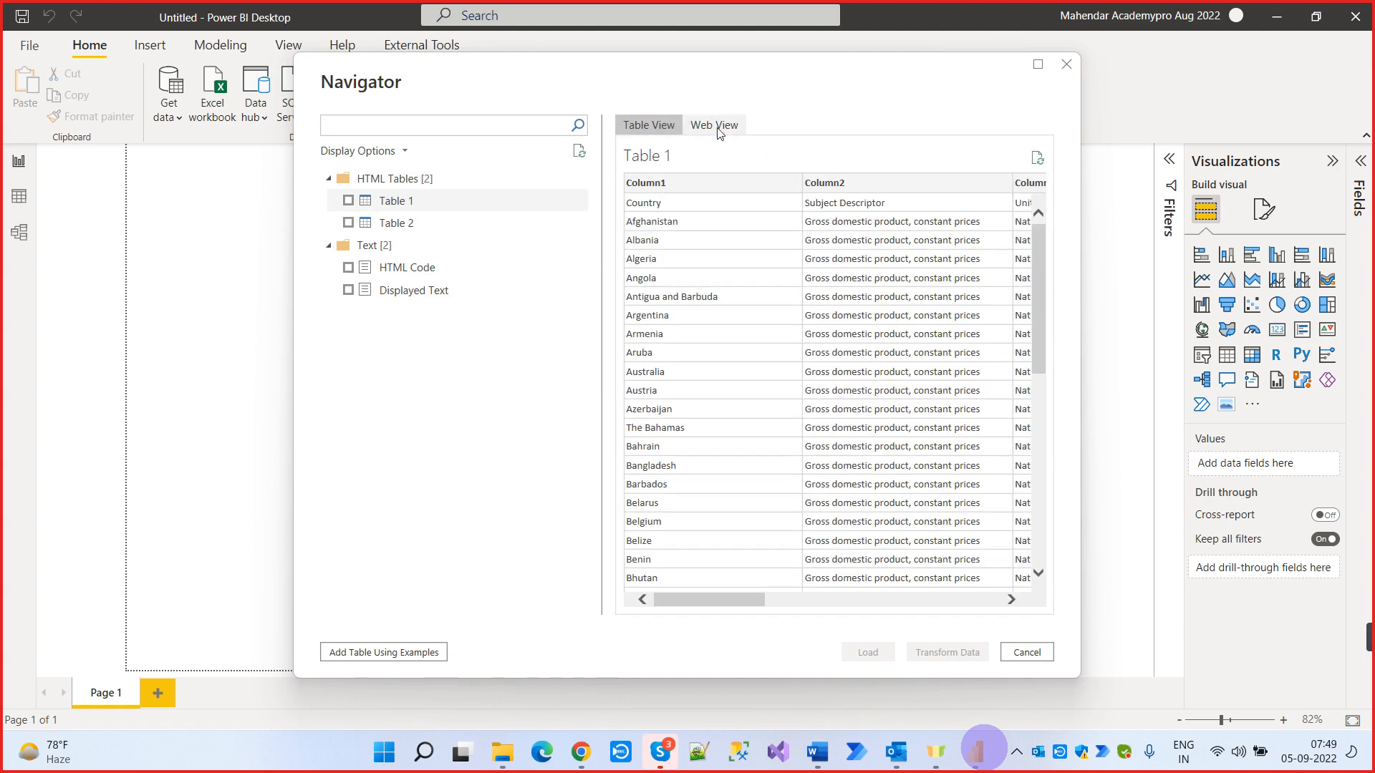
click(729, 129)
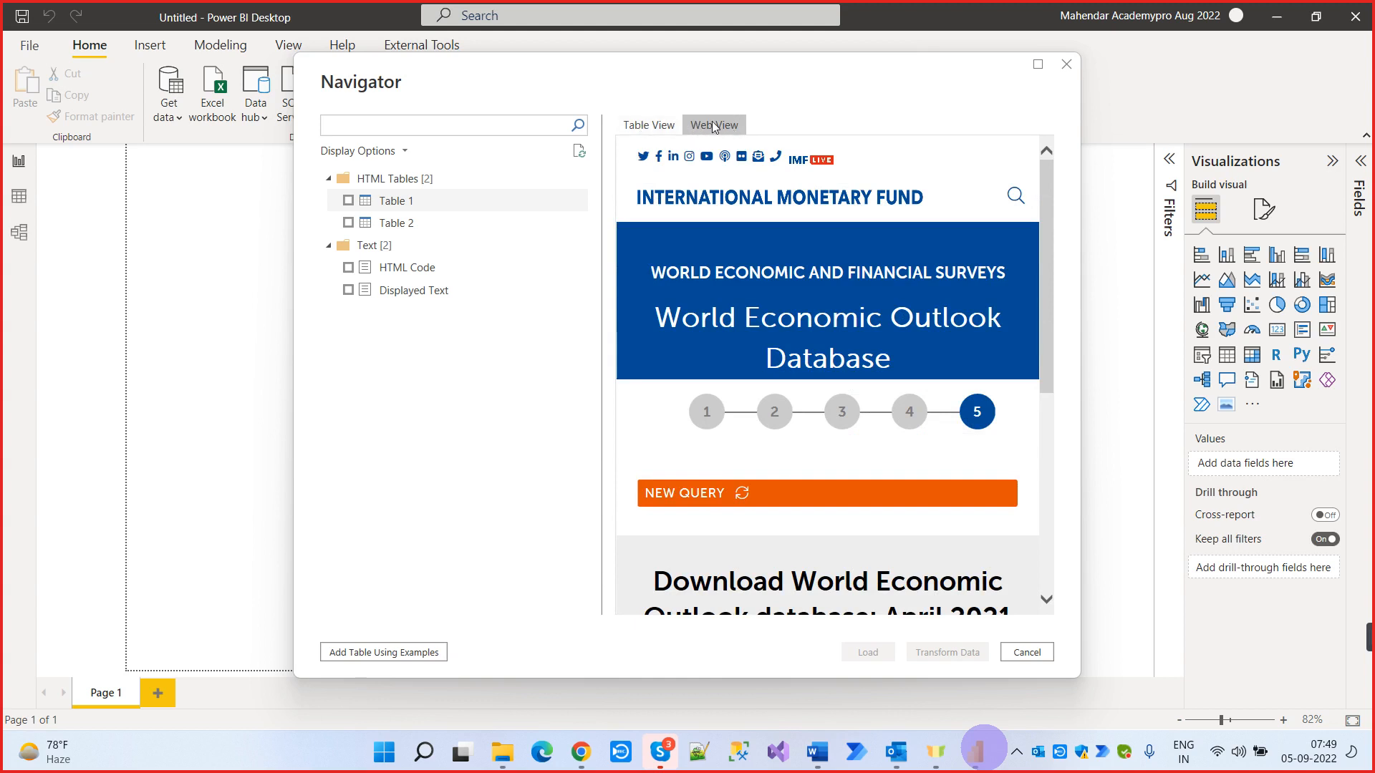
click(650, 126)
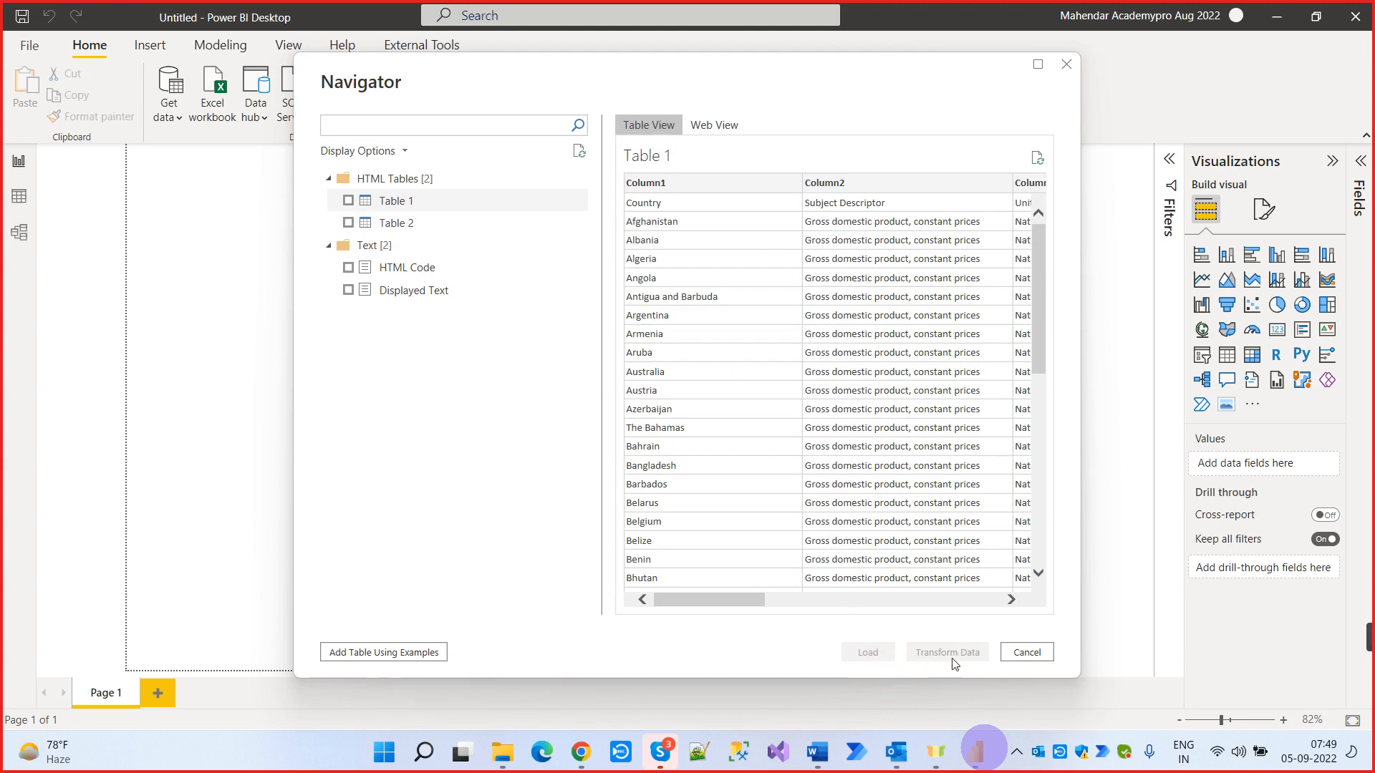
Select Table 1 for import and compare its preview with that of Table 2
click(348, 202)
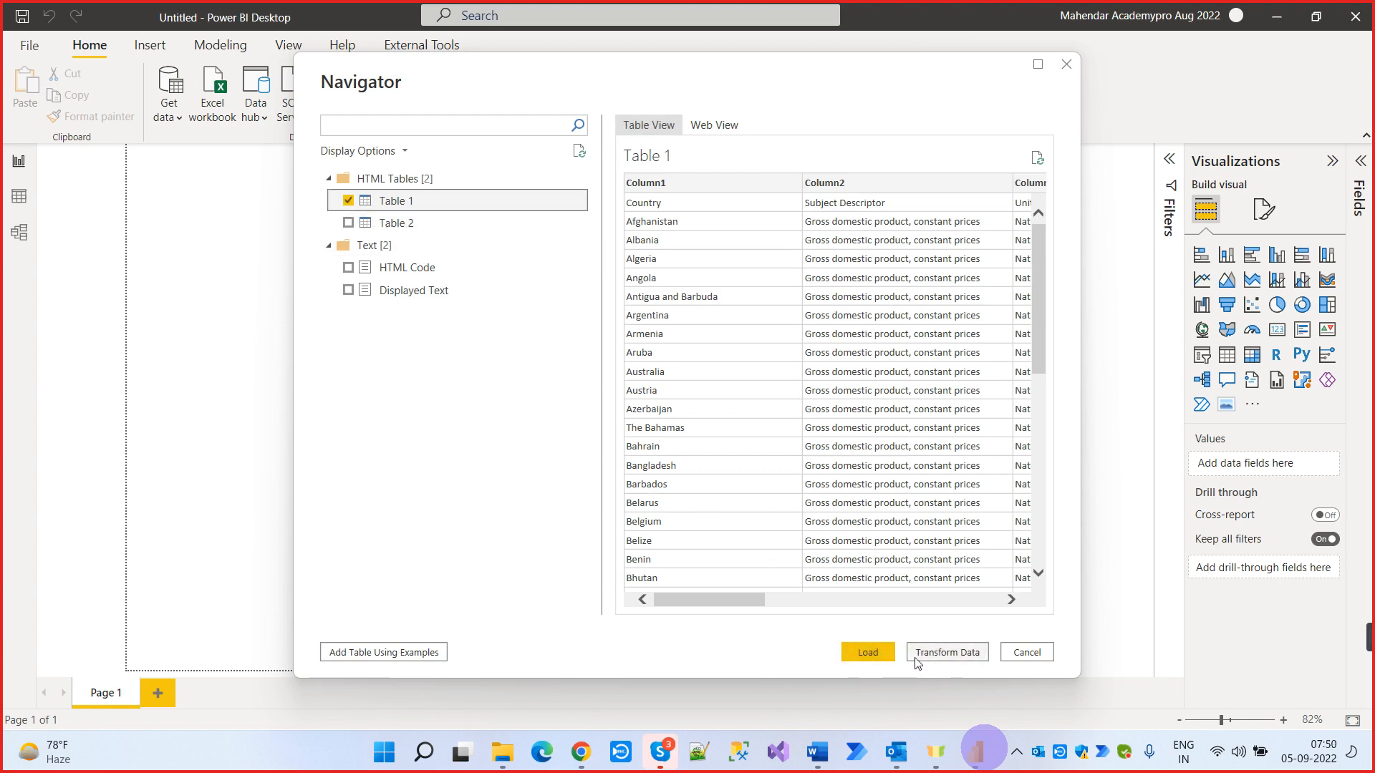
click(384, 224)
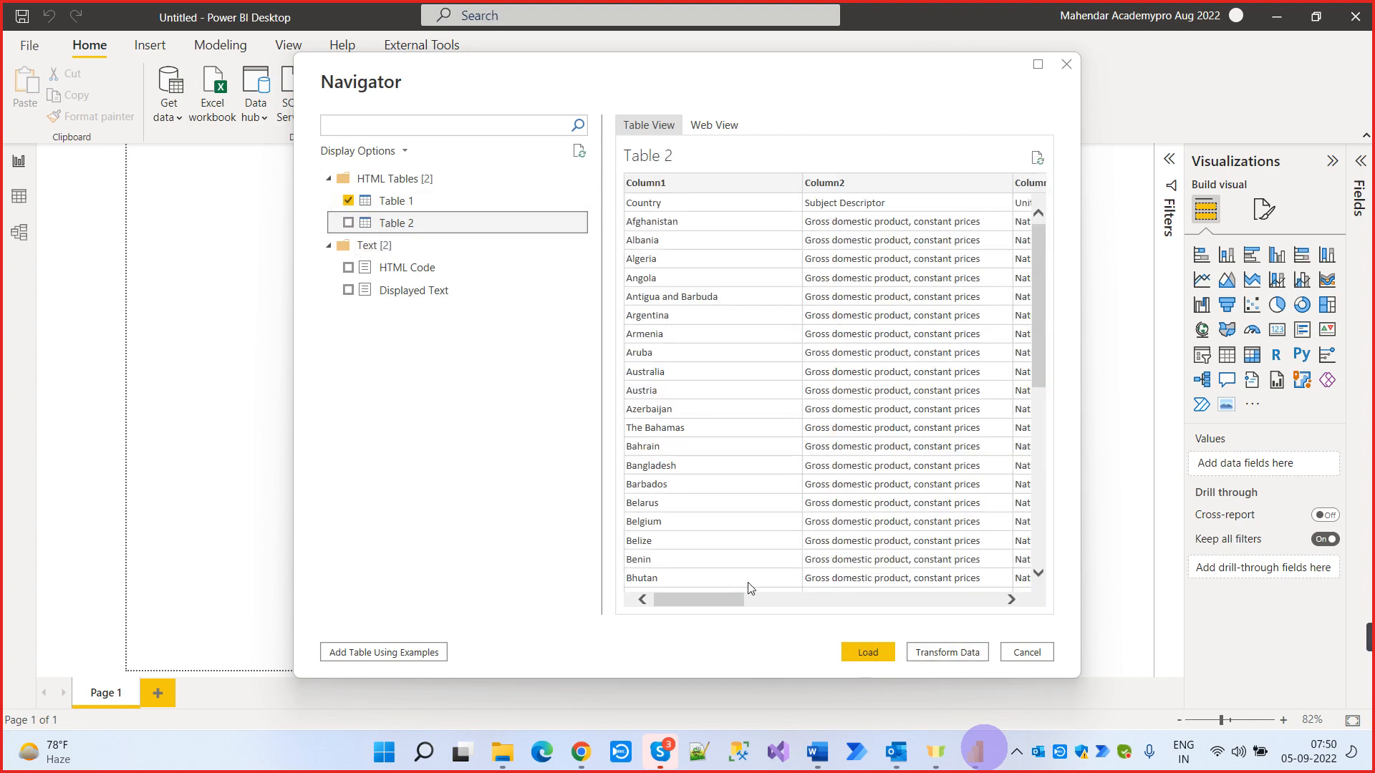
mouse_move(703, 601)
mouse_down()
mouse_move(986, 597)
mouse_move(699, 599)
mouse_up()
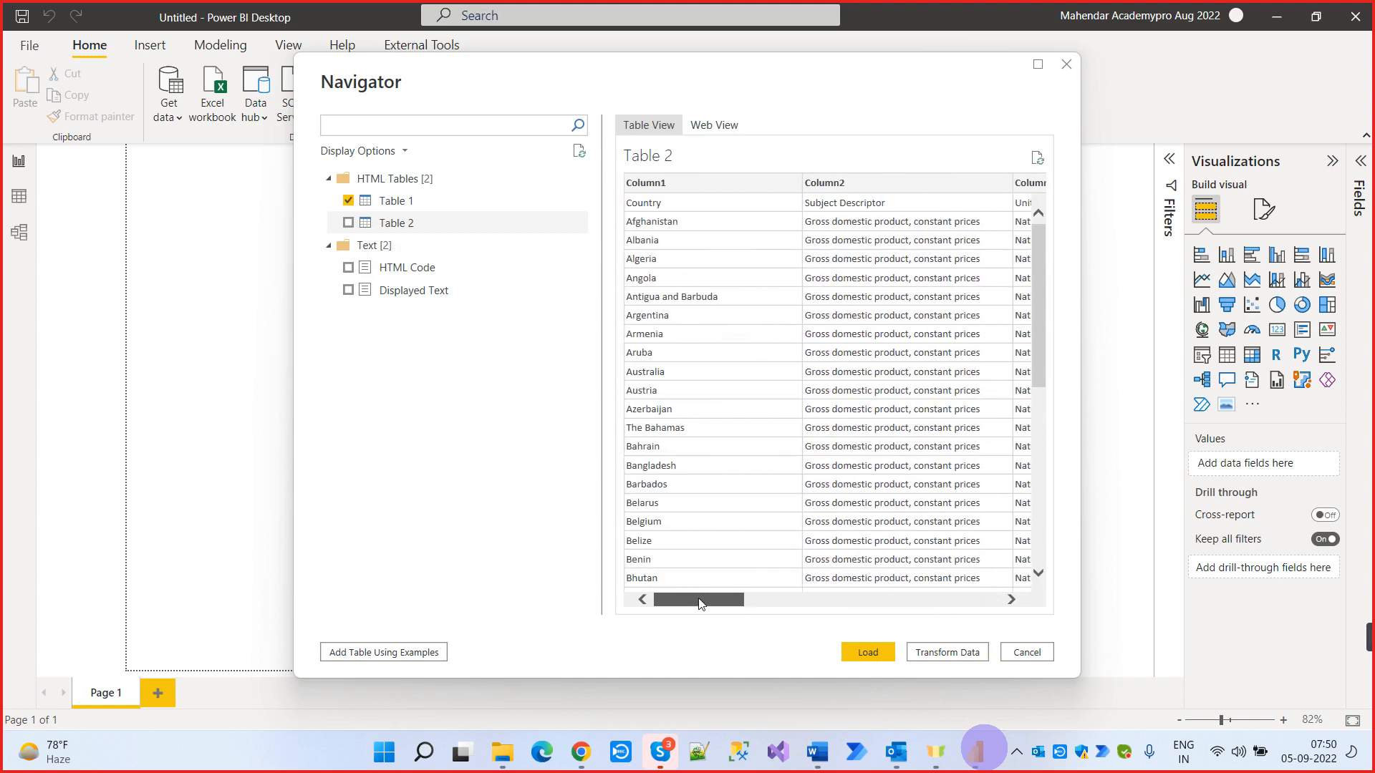
click(368, 206)
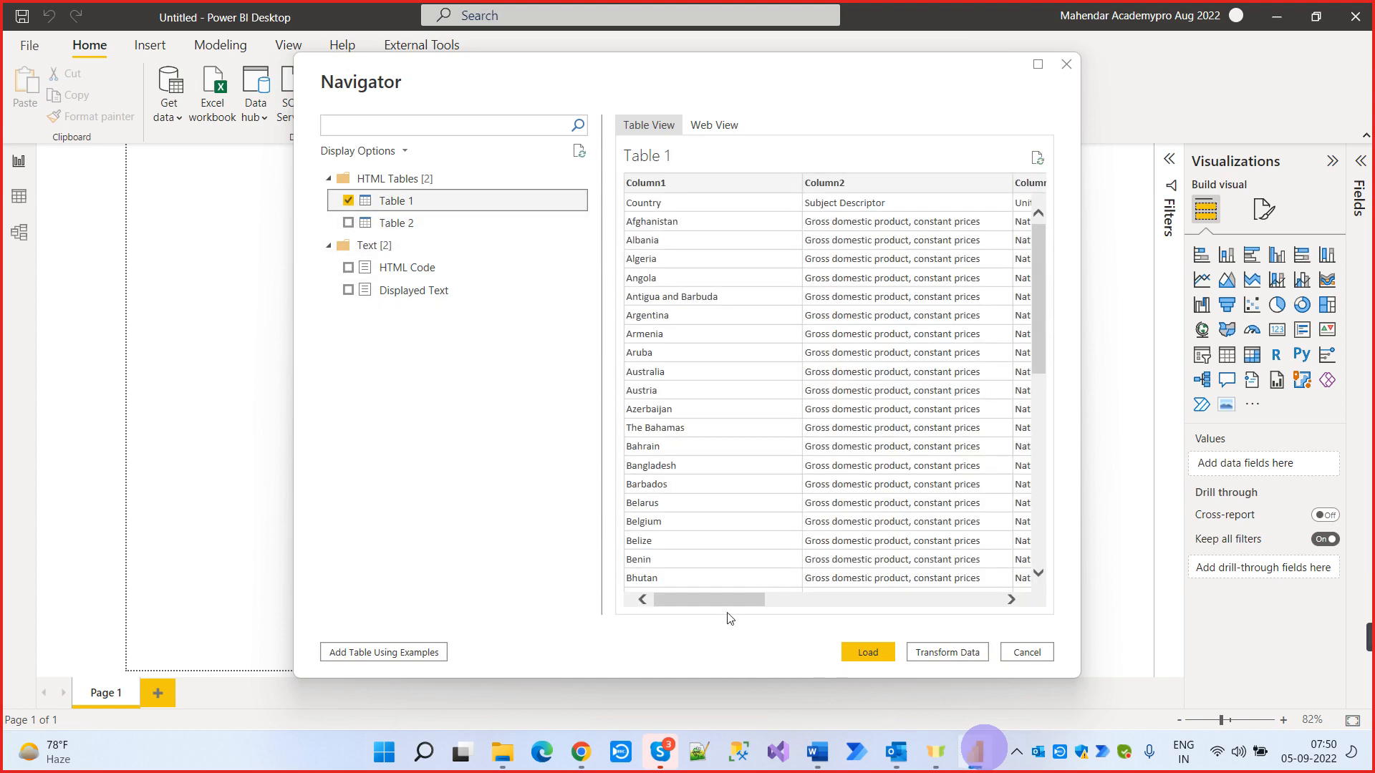
Preview the web tables, choose Table 2 instead of Table 1, and open it for transformation in Power Query Editor
drag(730, 600, 810, 605)
click(348, 200)
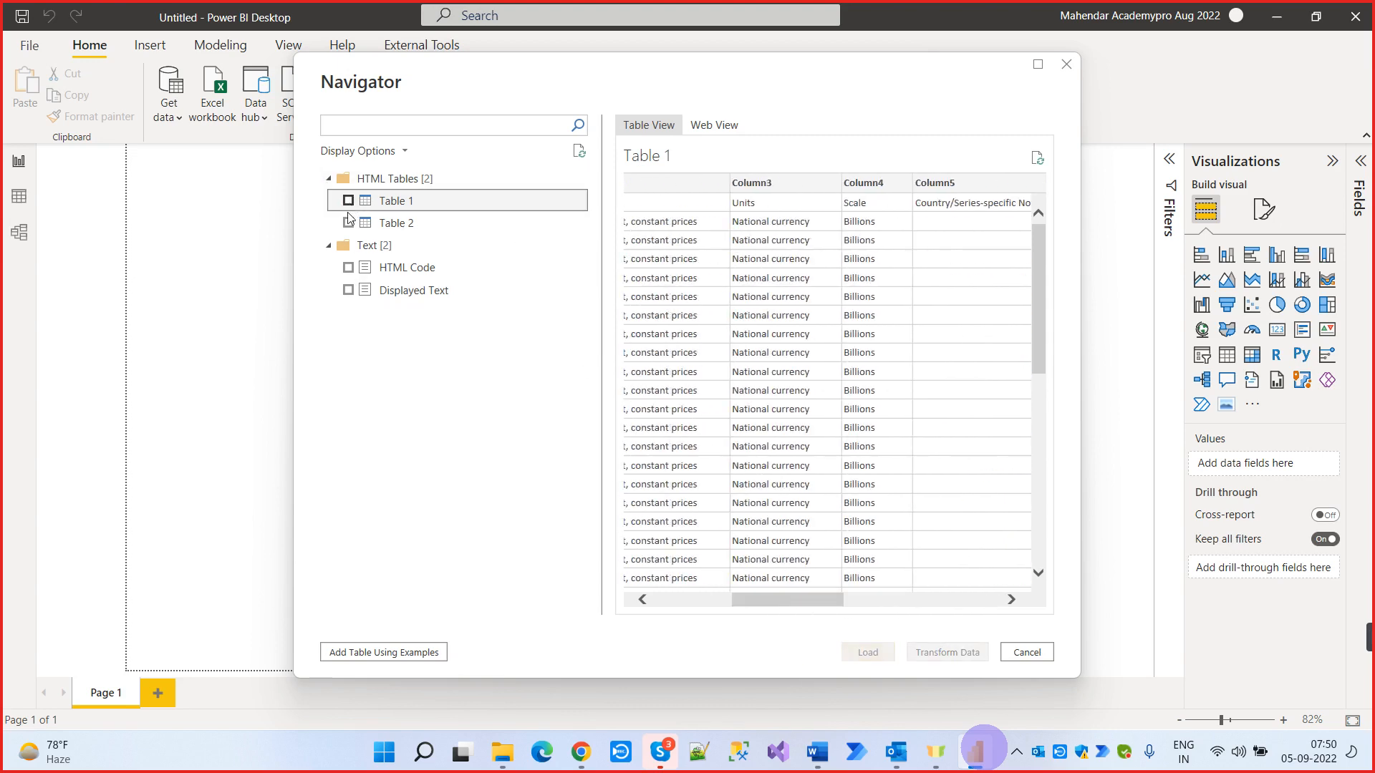
click(348, 222)
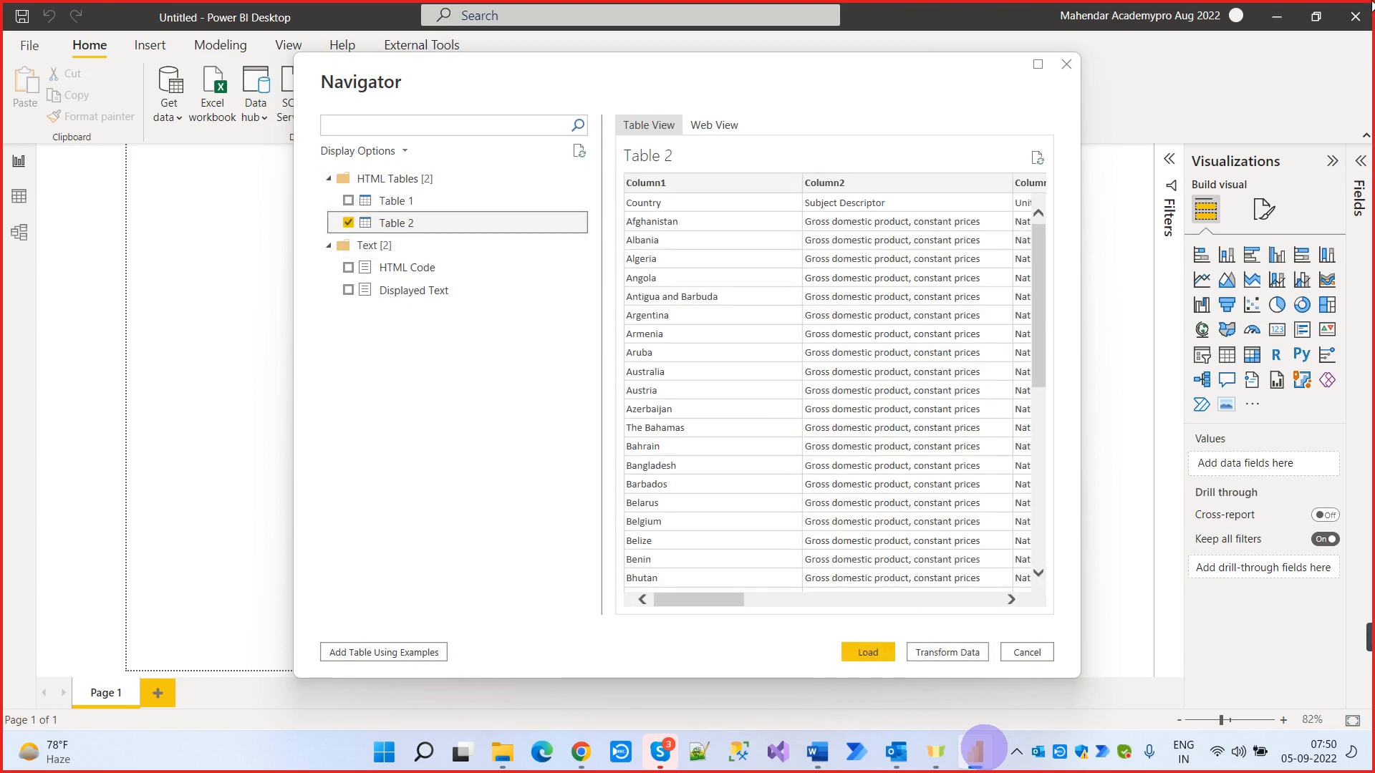
drag(719, 601, 979, 600)
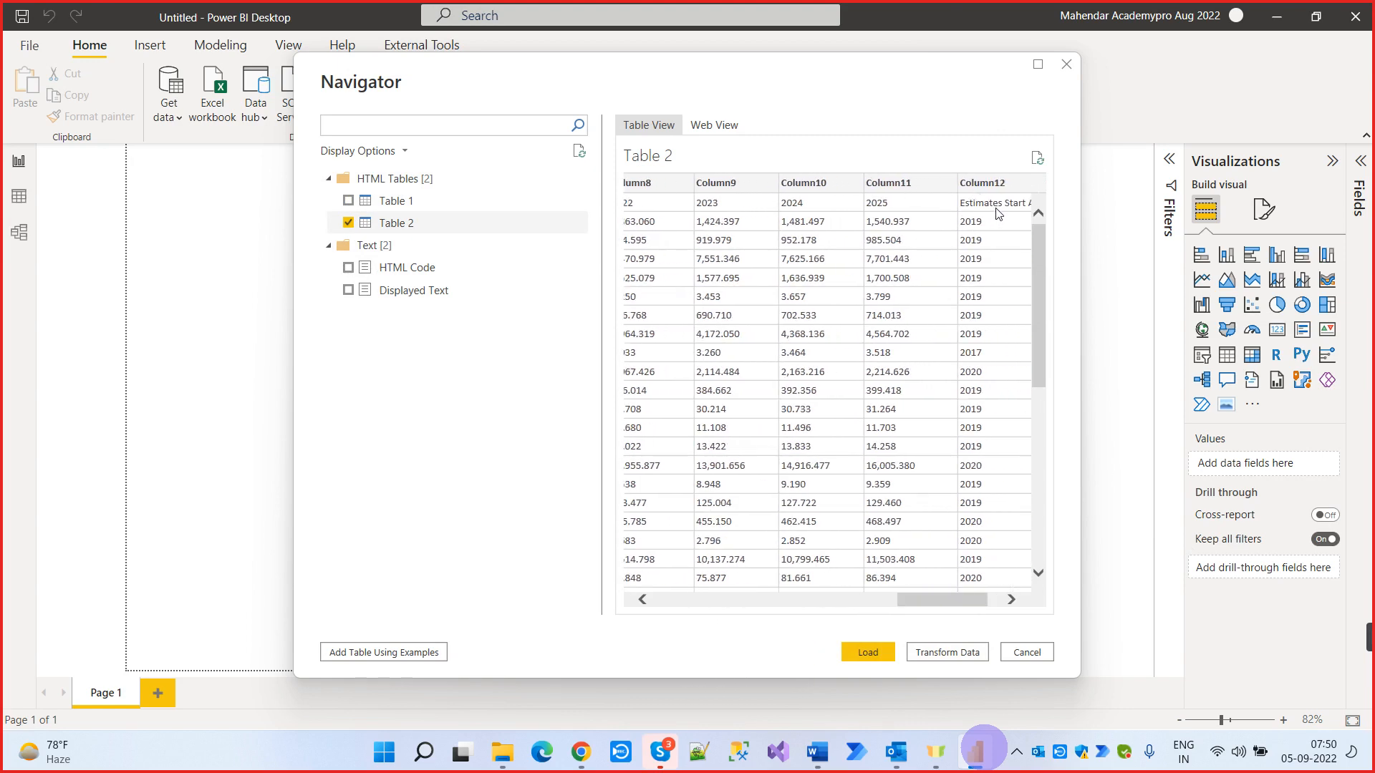
drag(956, 601, 660, 578)
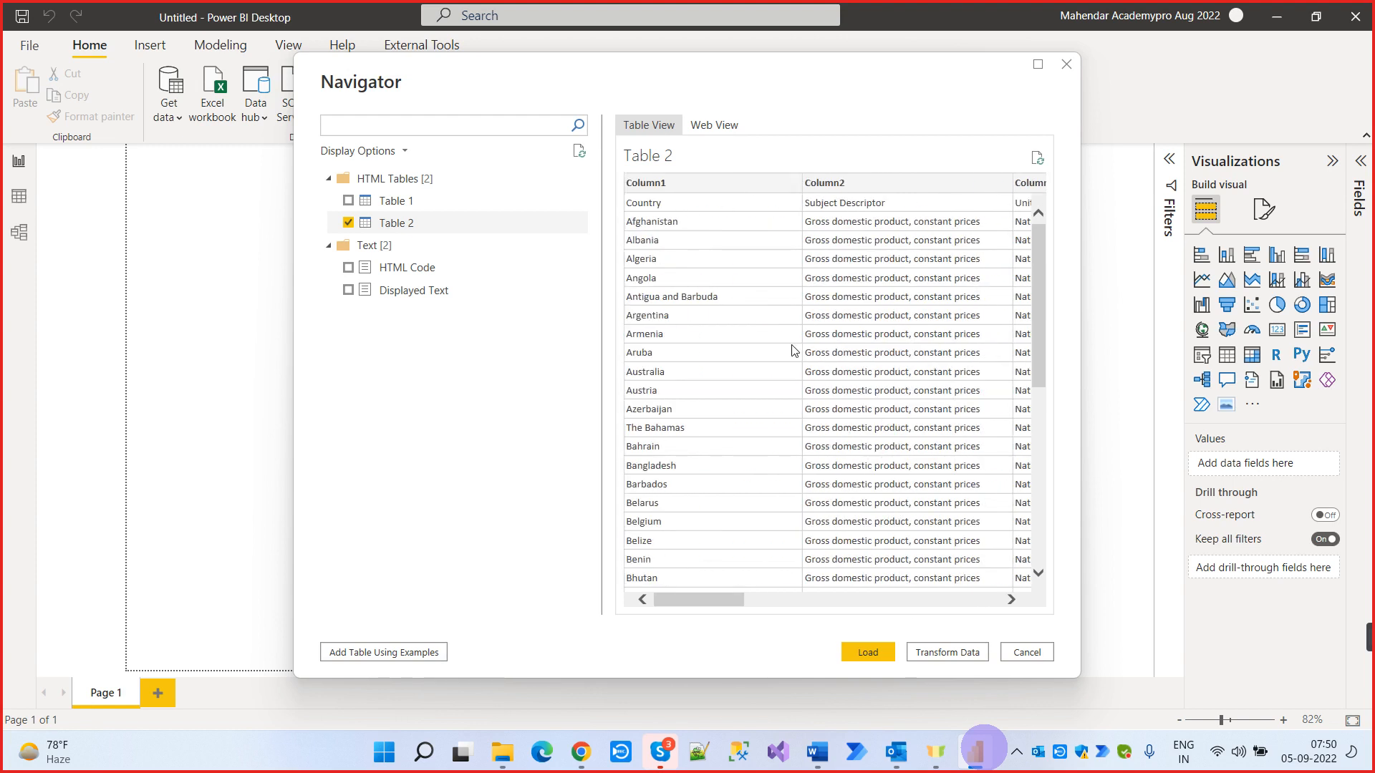
click(947, 652)
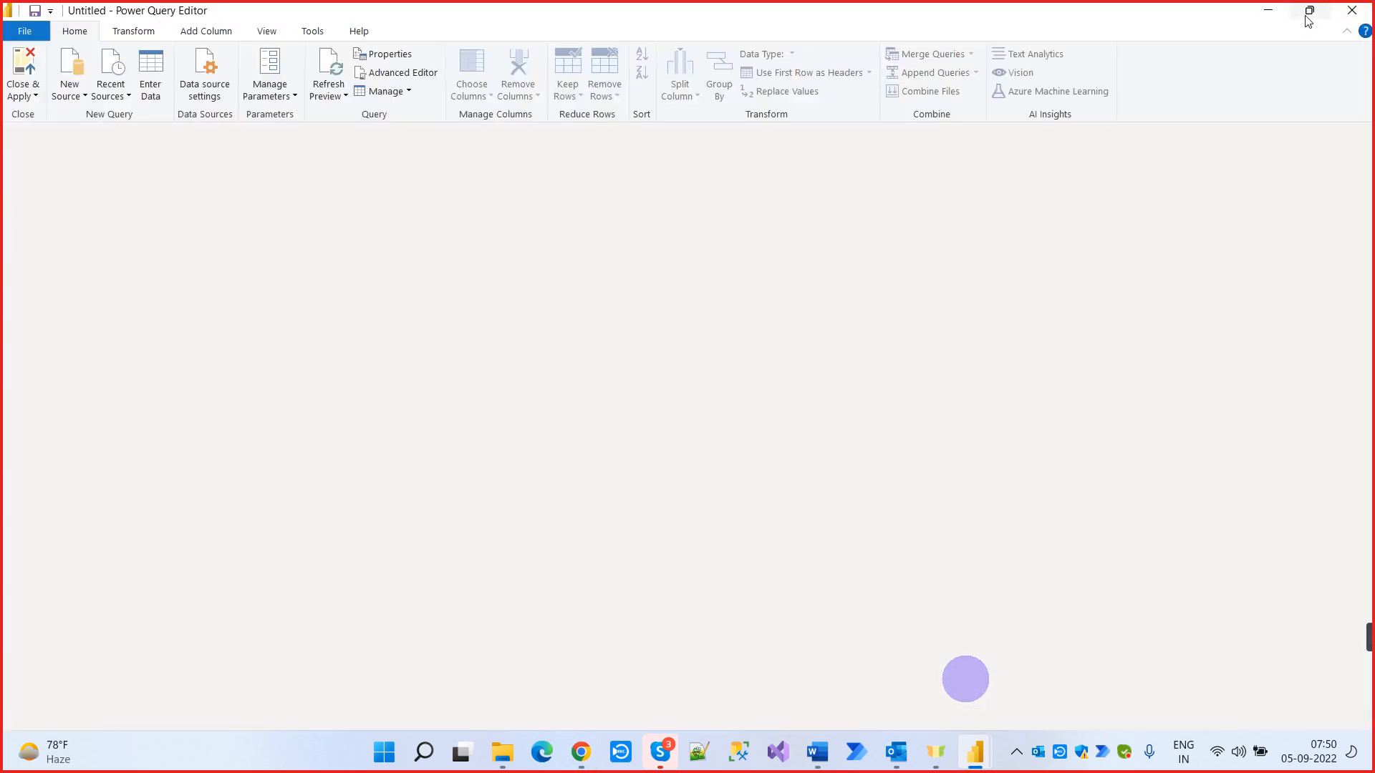
drag(692, 16, 710, 88)
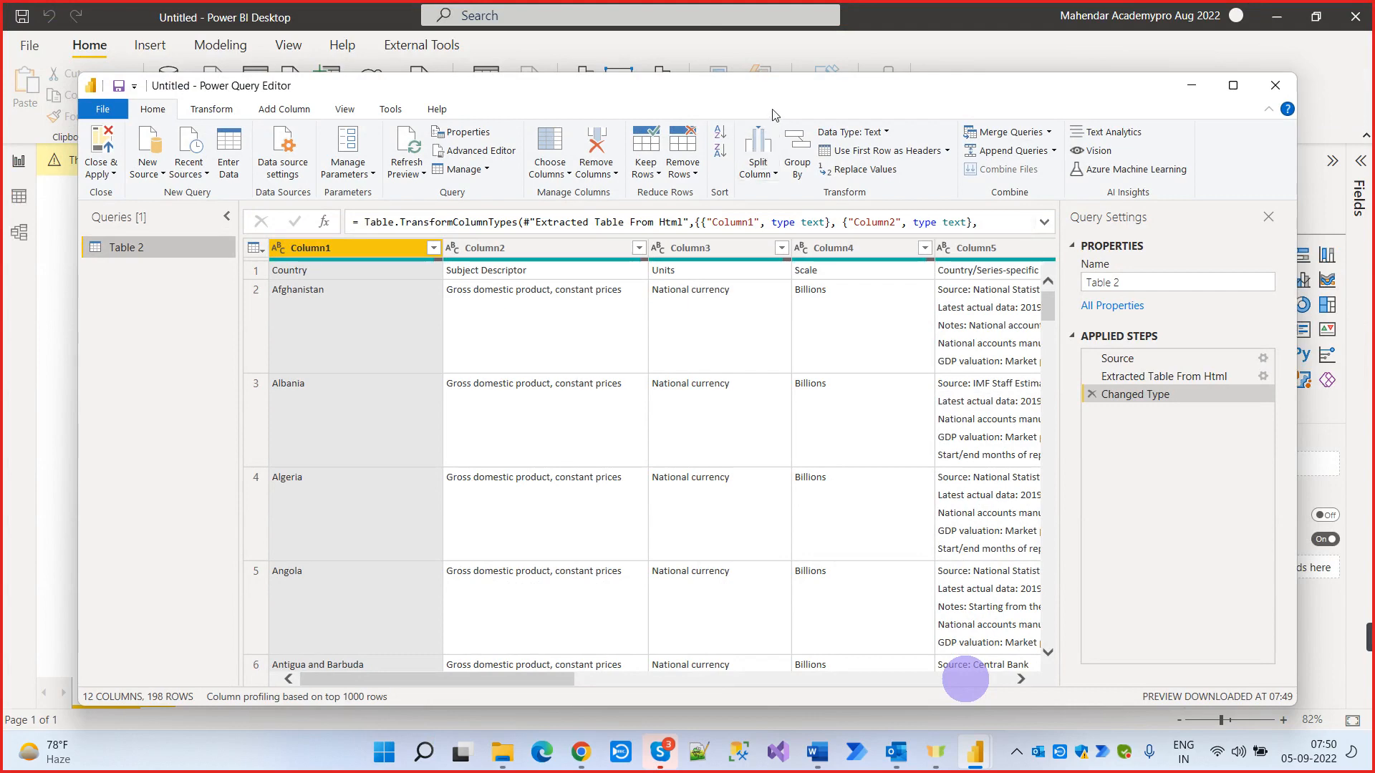
drag(808, 92, 825, 129)
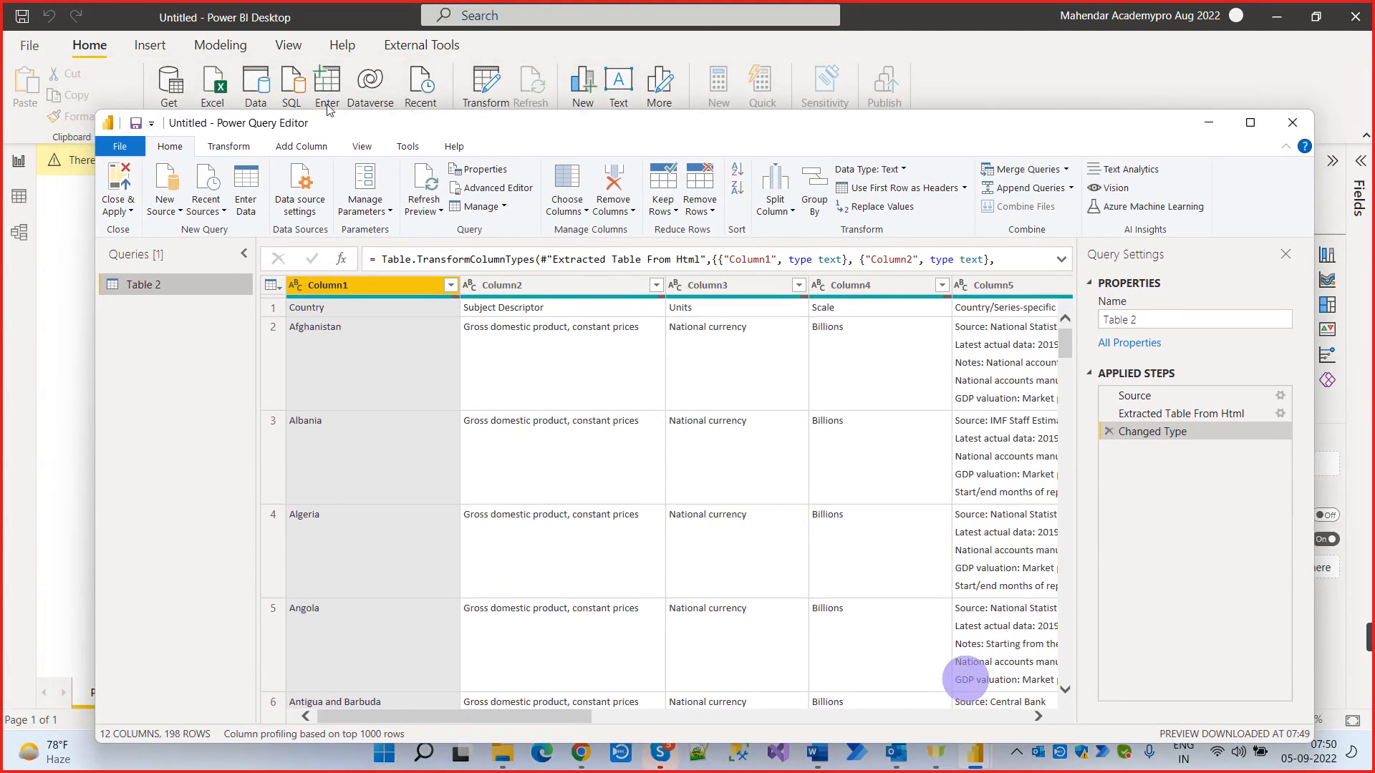
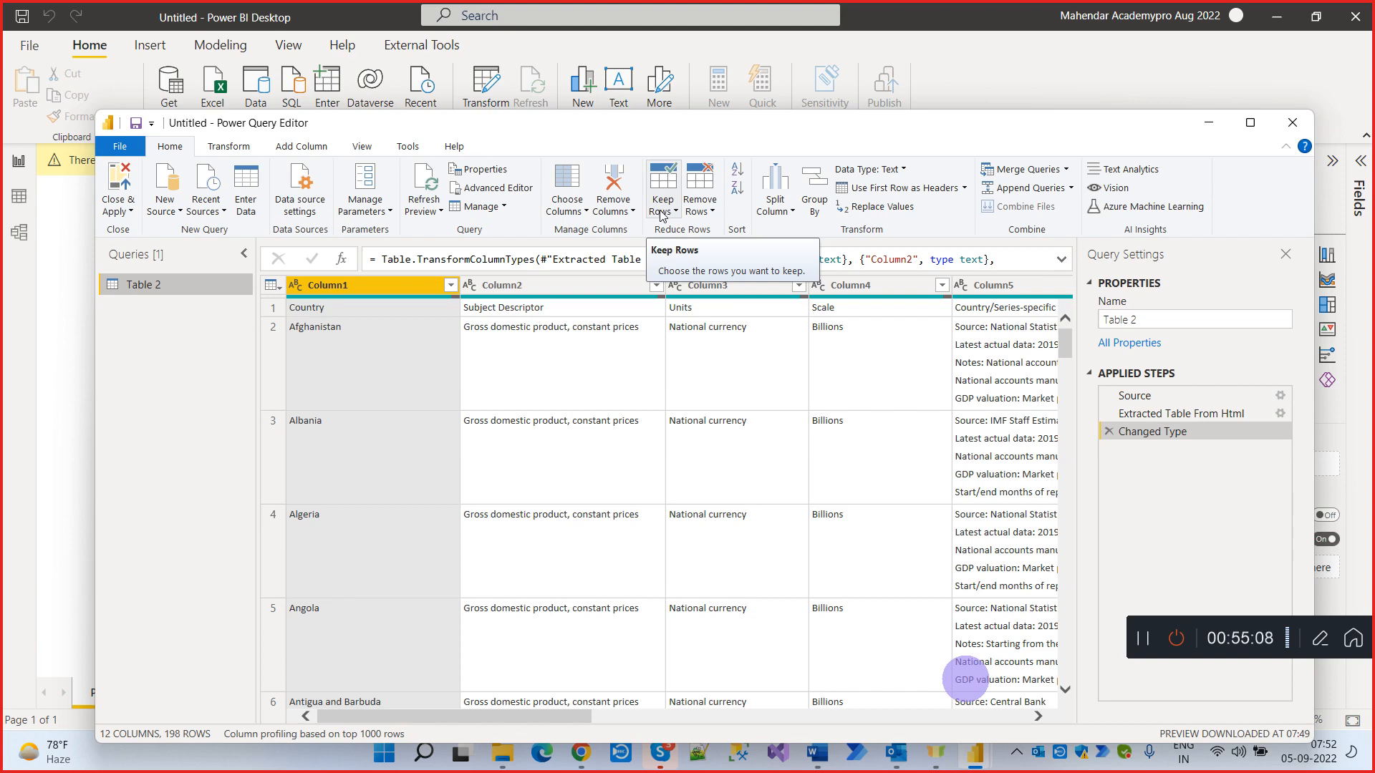
Promote the first row of Table 2 to column headers
click(273, 308)
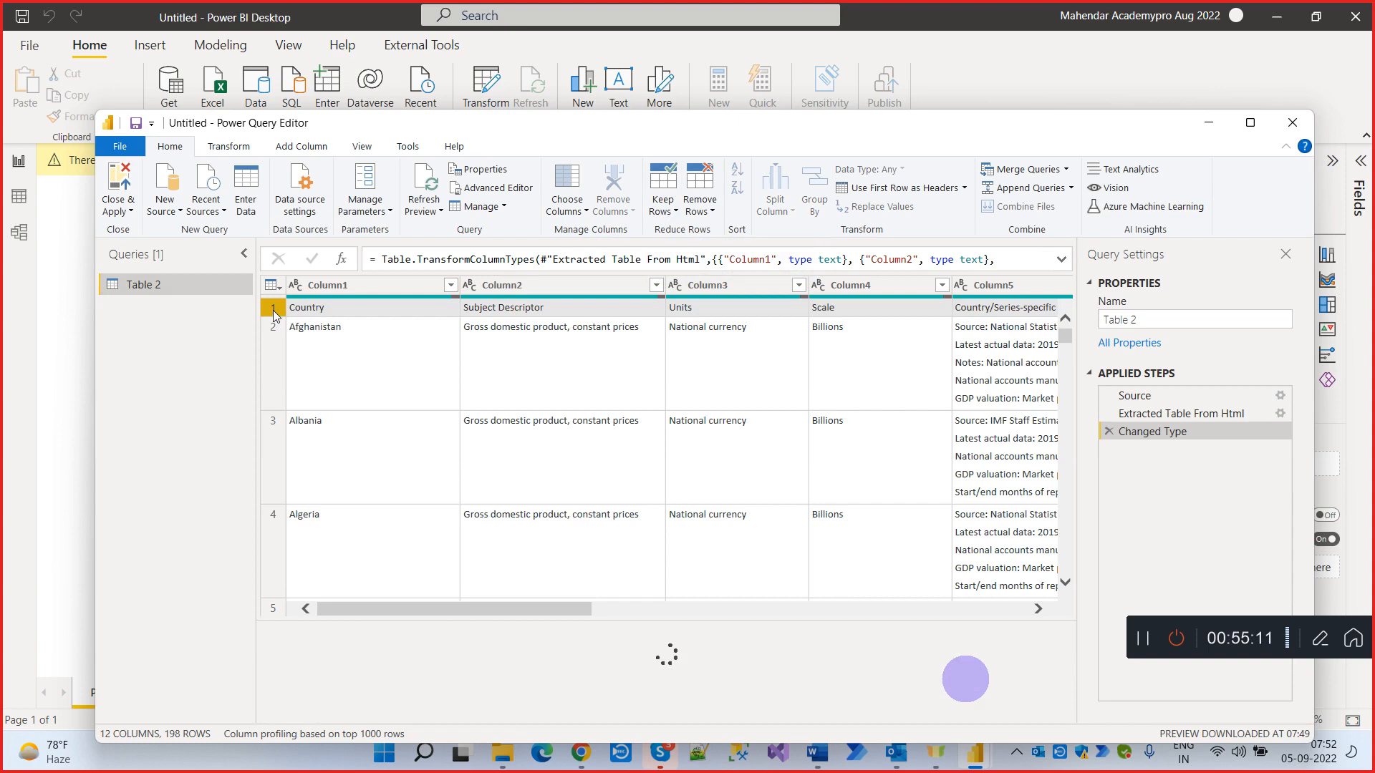
click(910, 188)
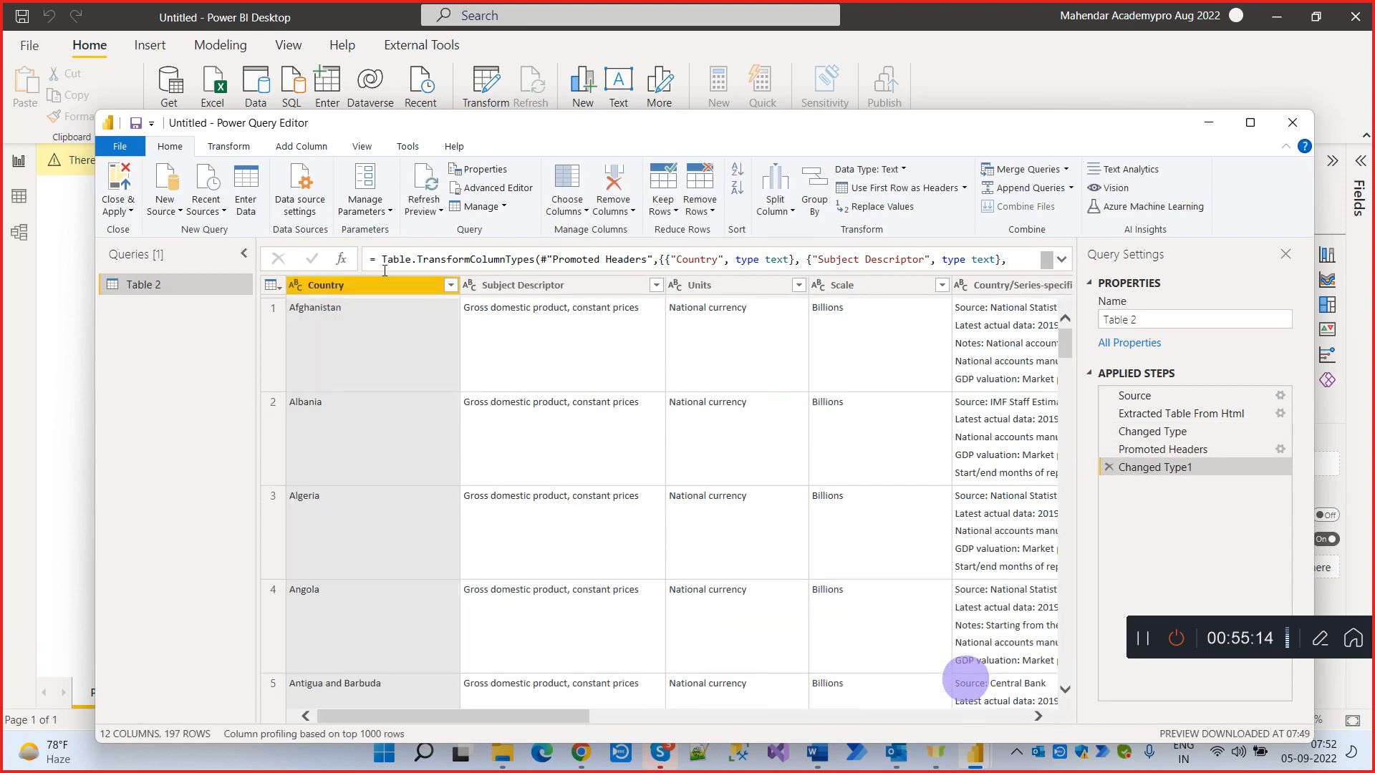
click(458, 288)
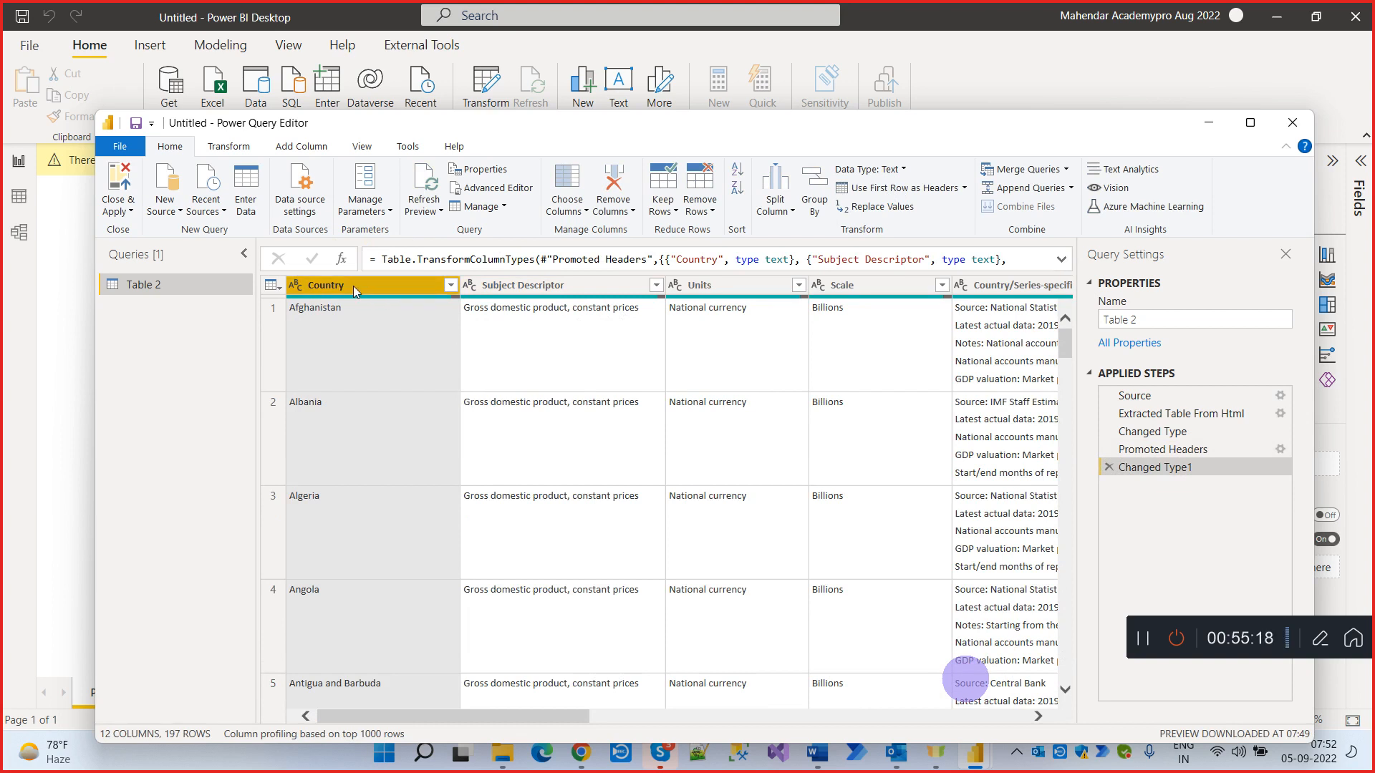
Remove the Subject Descriptor column from Table 2
click(656, 286)
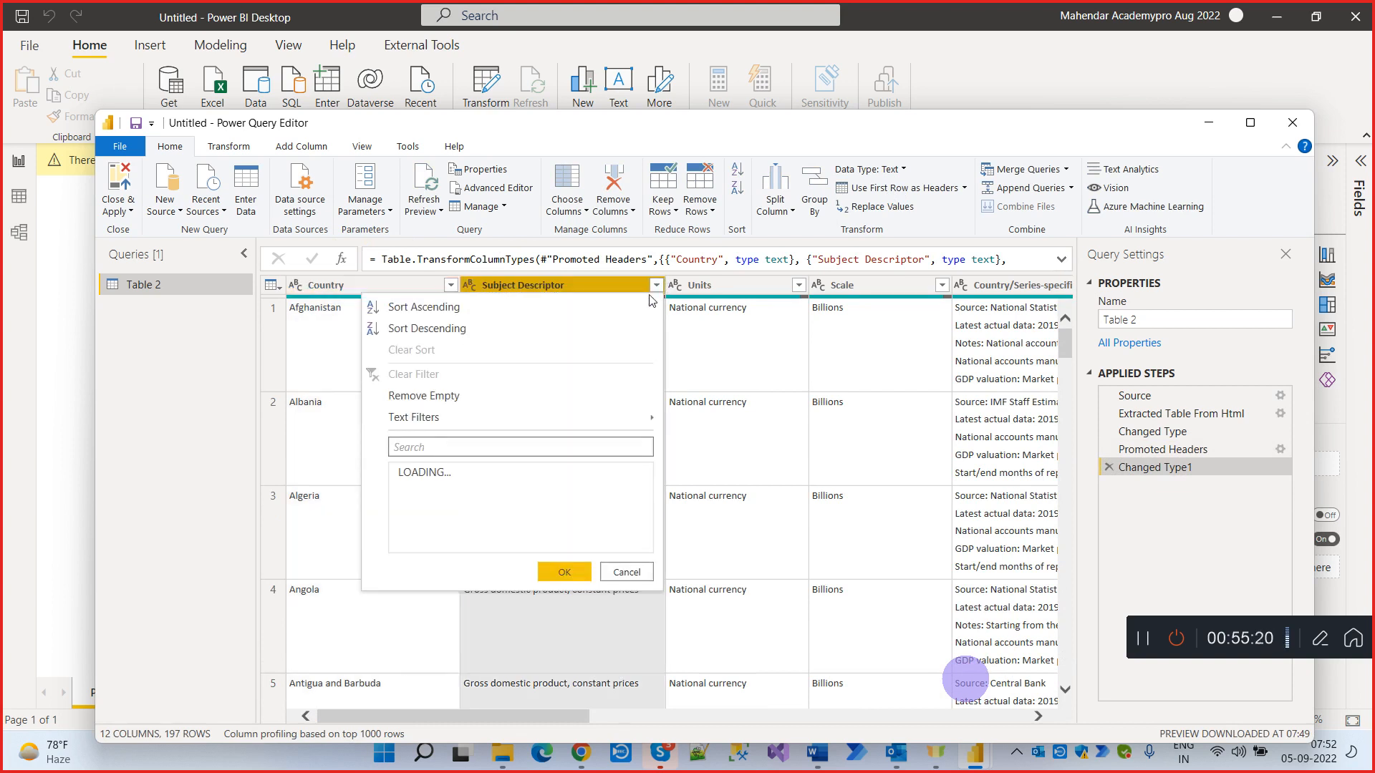
click(629, 573)
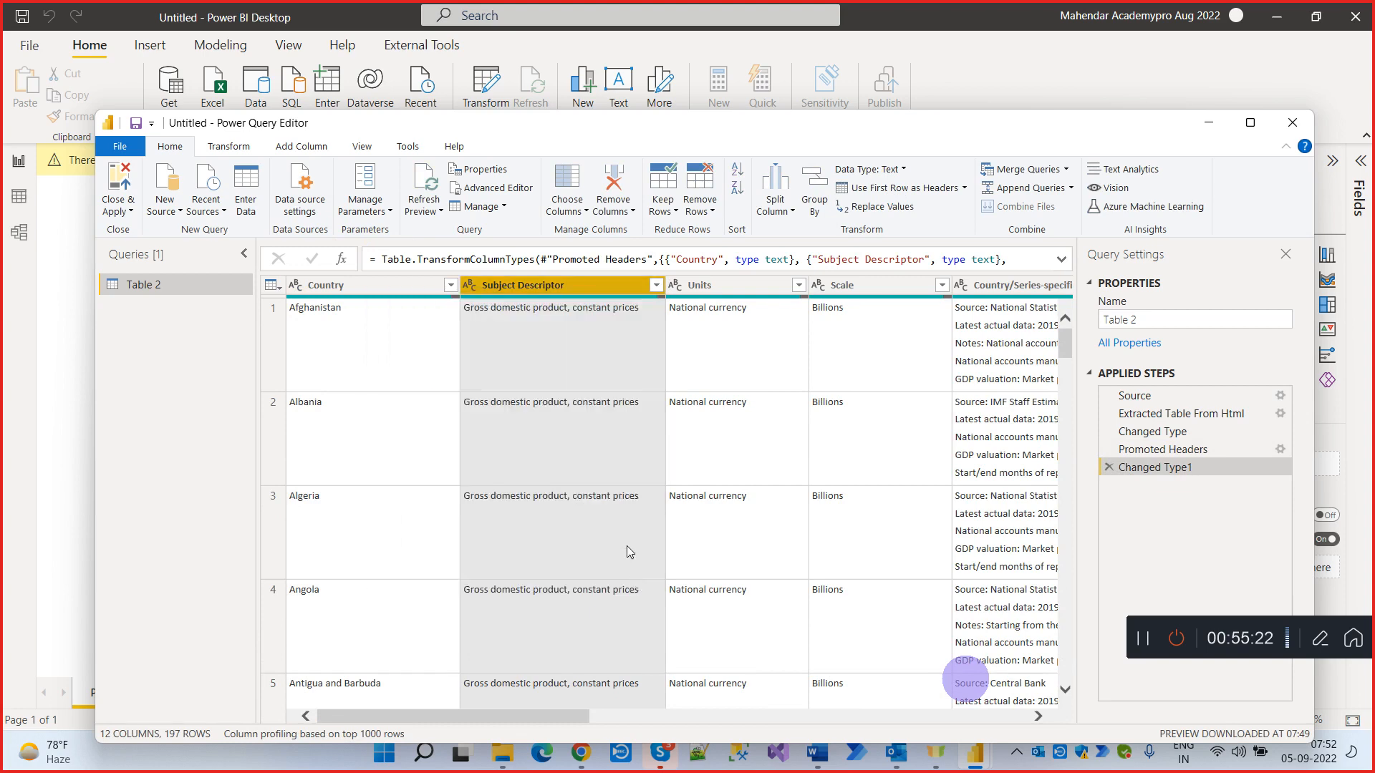
right_click(564, 287)
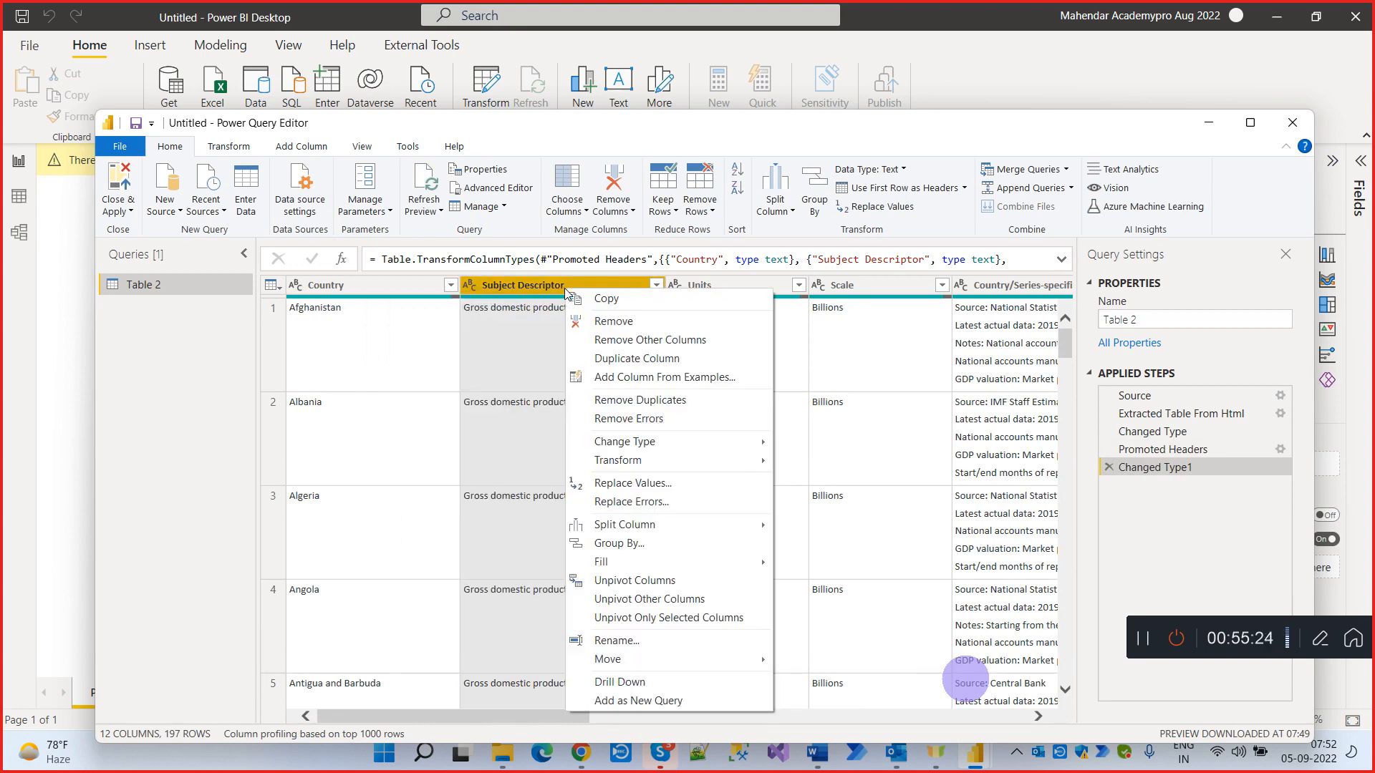
click(622, 321)
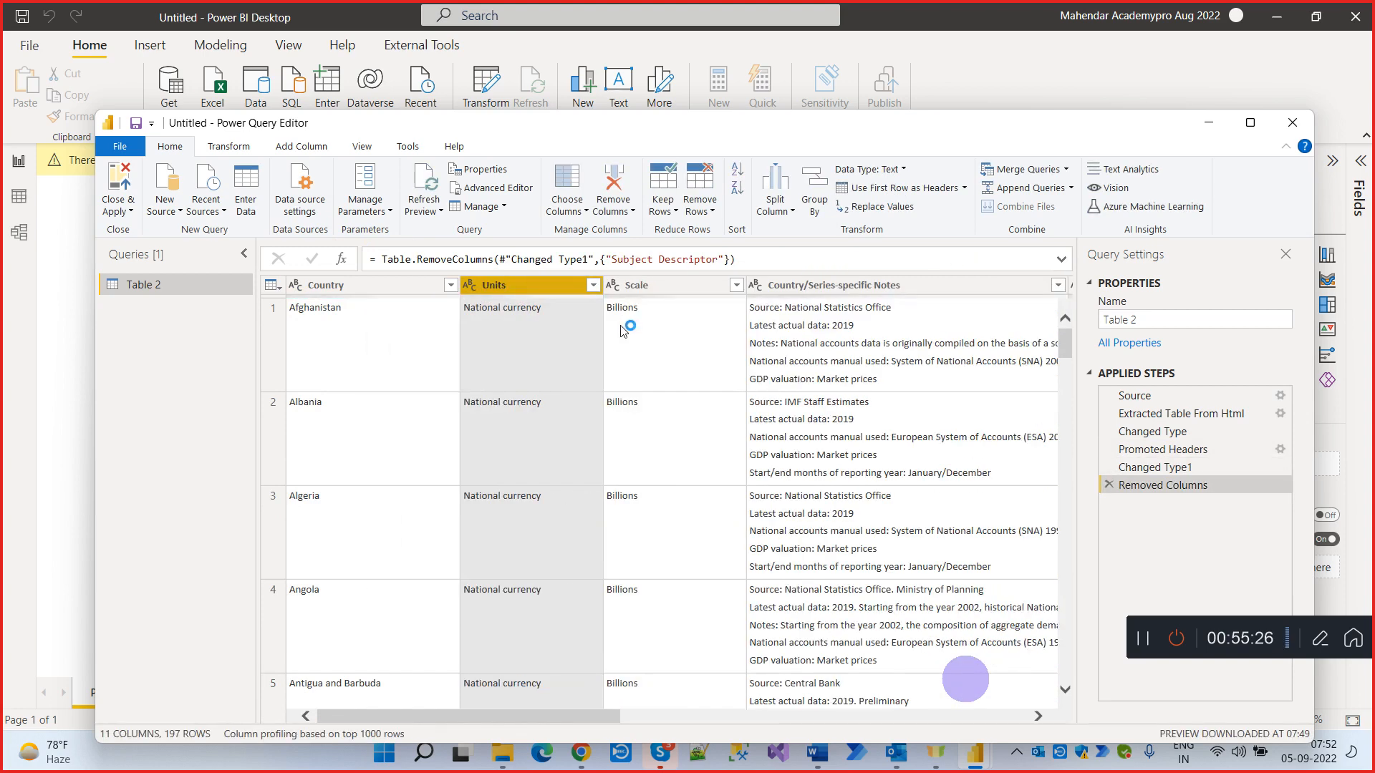
Remove the Units and Scale columns from Table 2
click(593, 286)
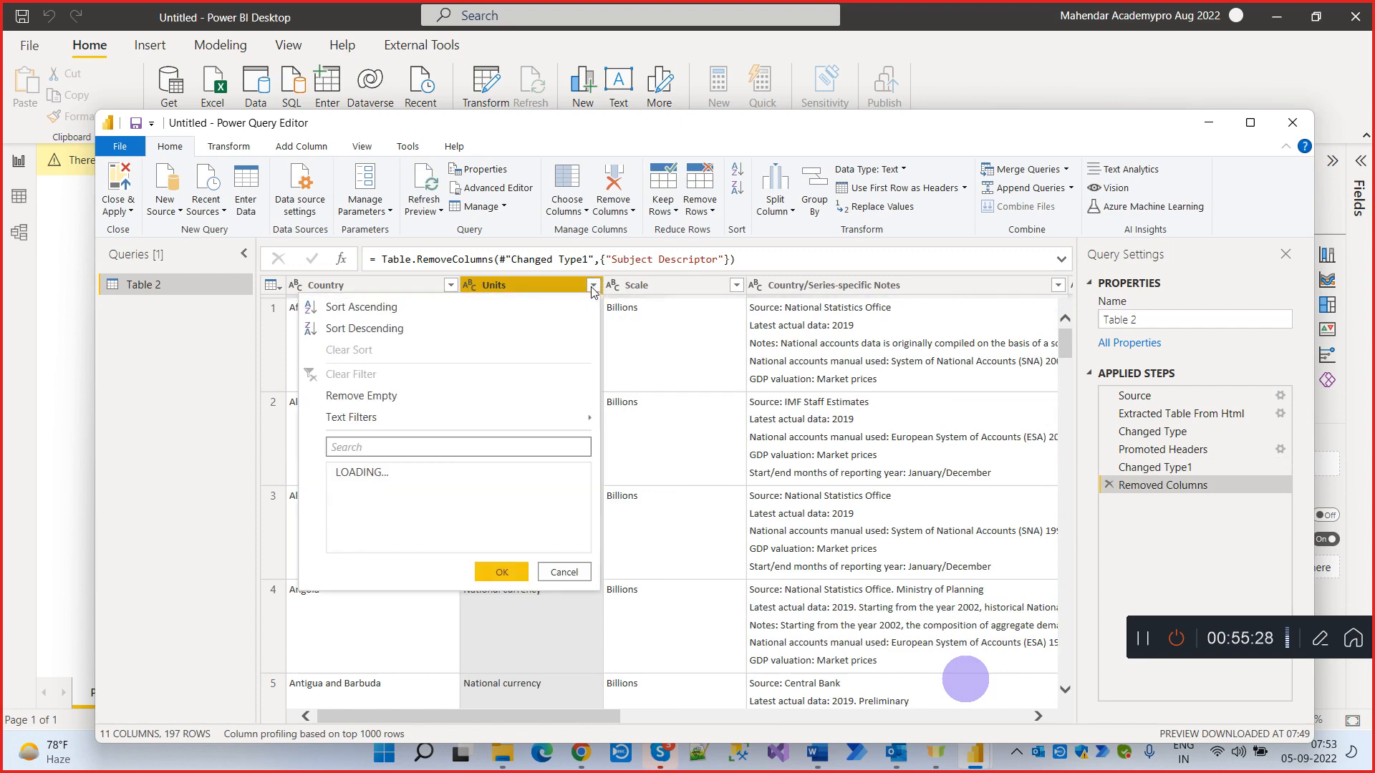
click(566, 572)
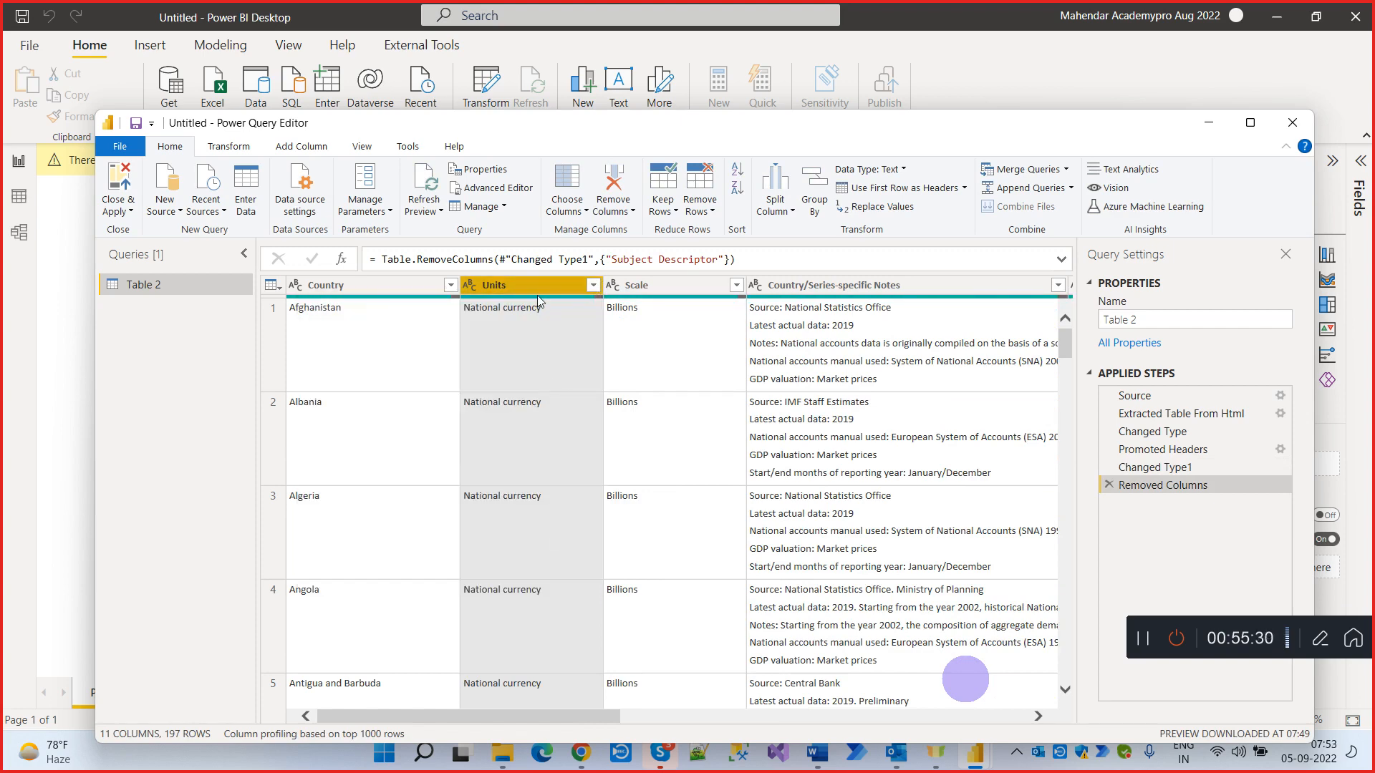
right_click(538, 289)
click(562, 320)
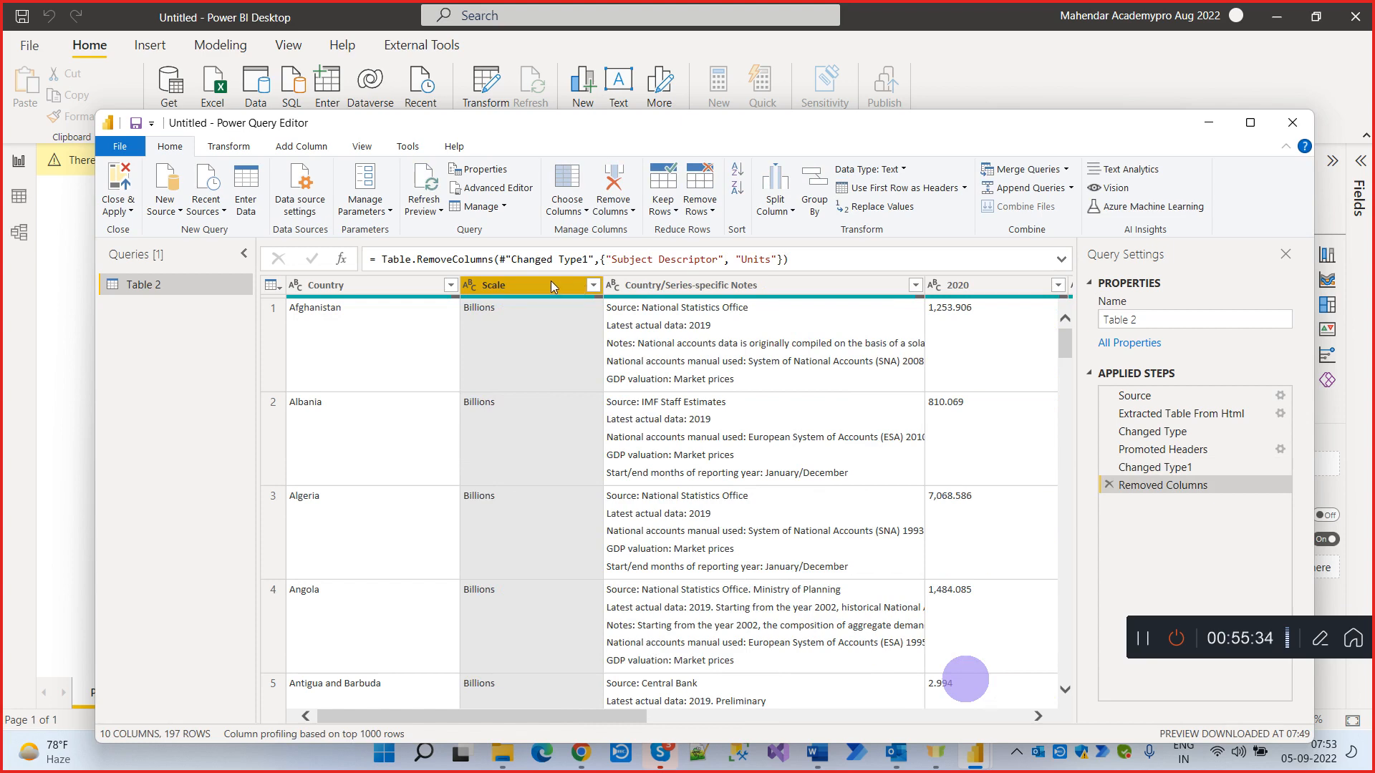
right_click(557, 285)
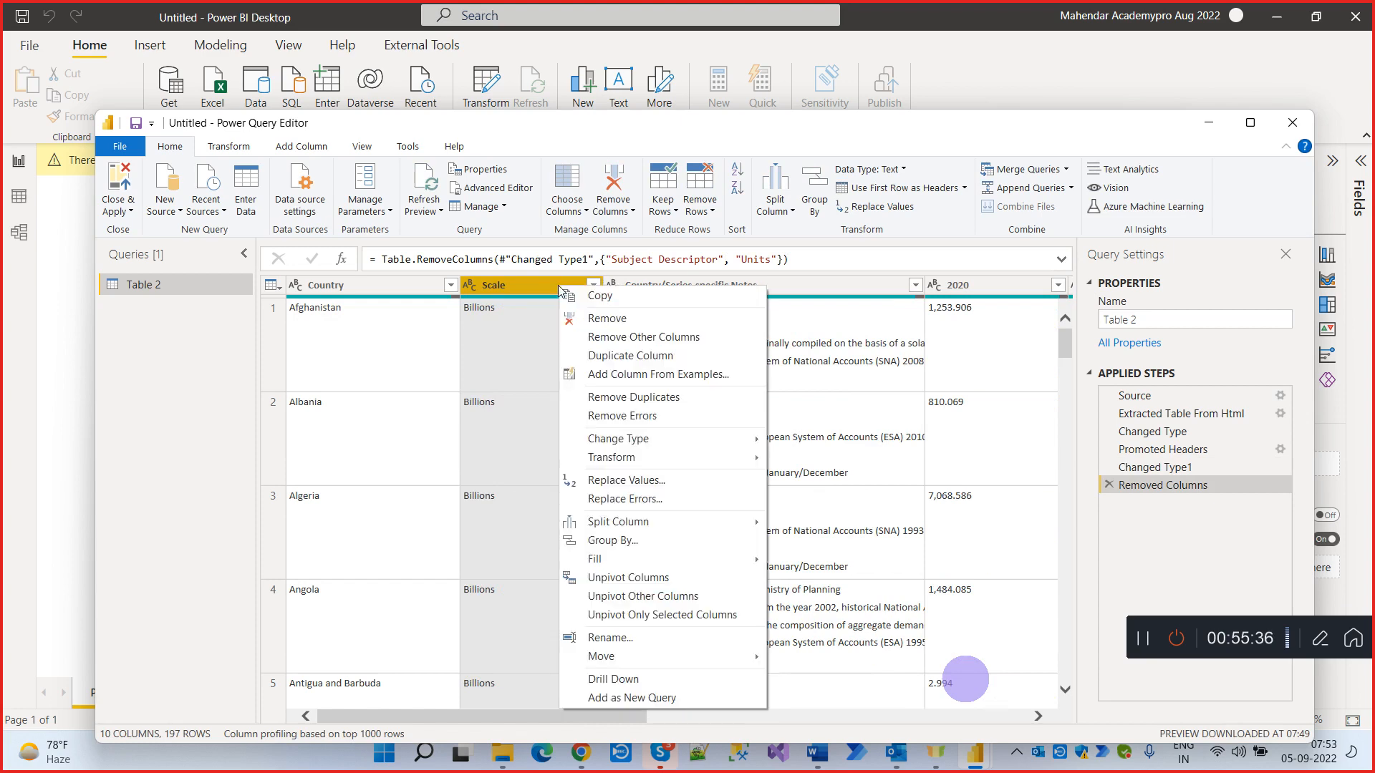
click(614, 319)
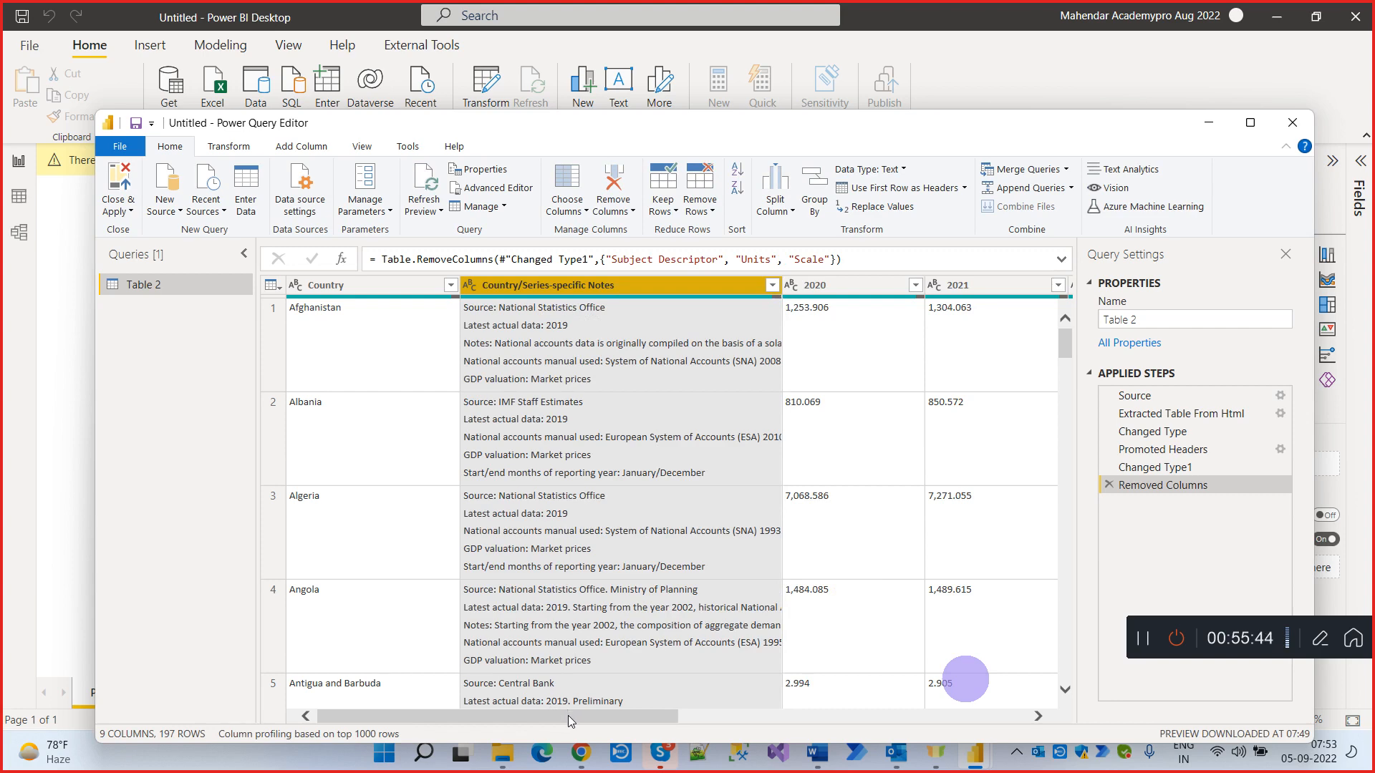
Remove the Country/Series-specific Notes and Estimates Start After columns together from Table 2
drag(569, 715, 985, 726)
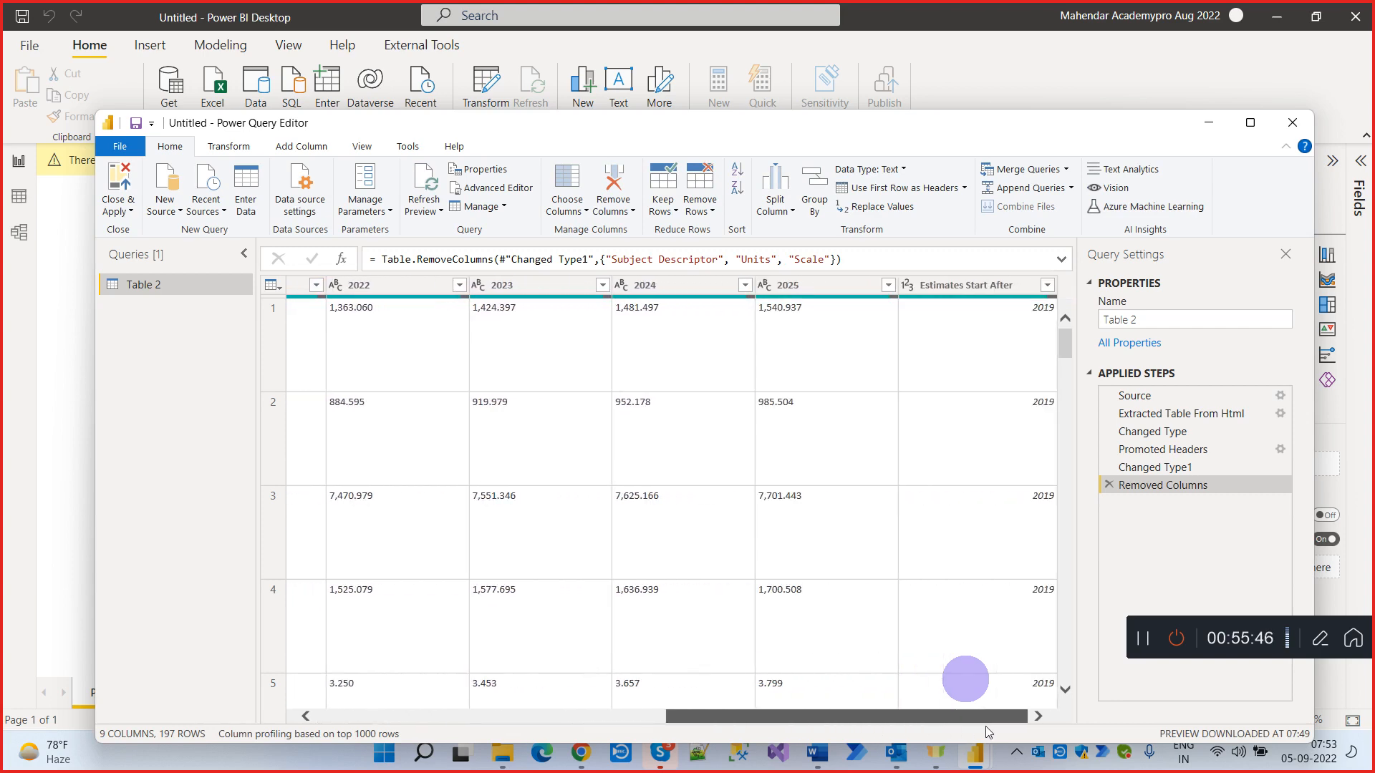
click(502, 717)
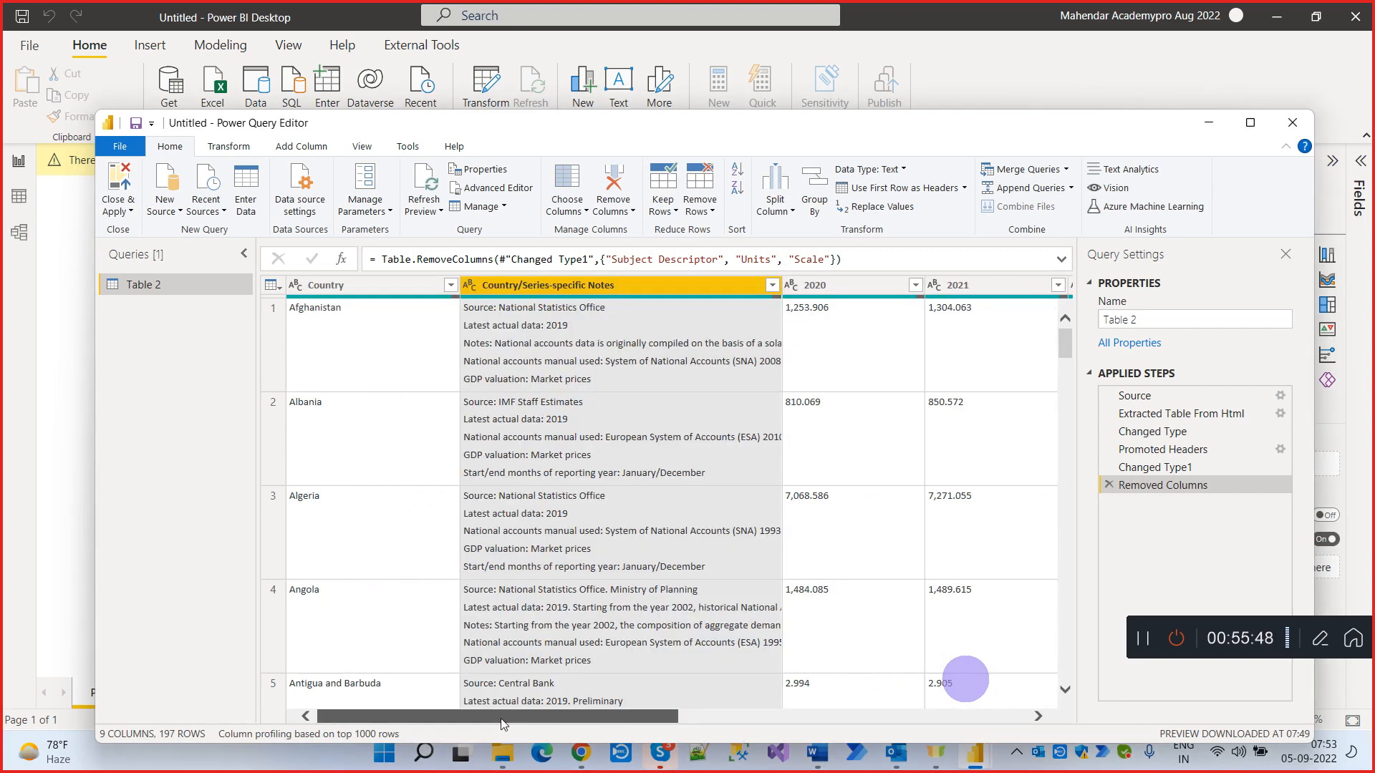
drag(502, 718, 795, 718)
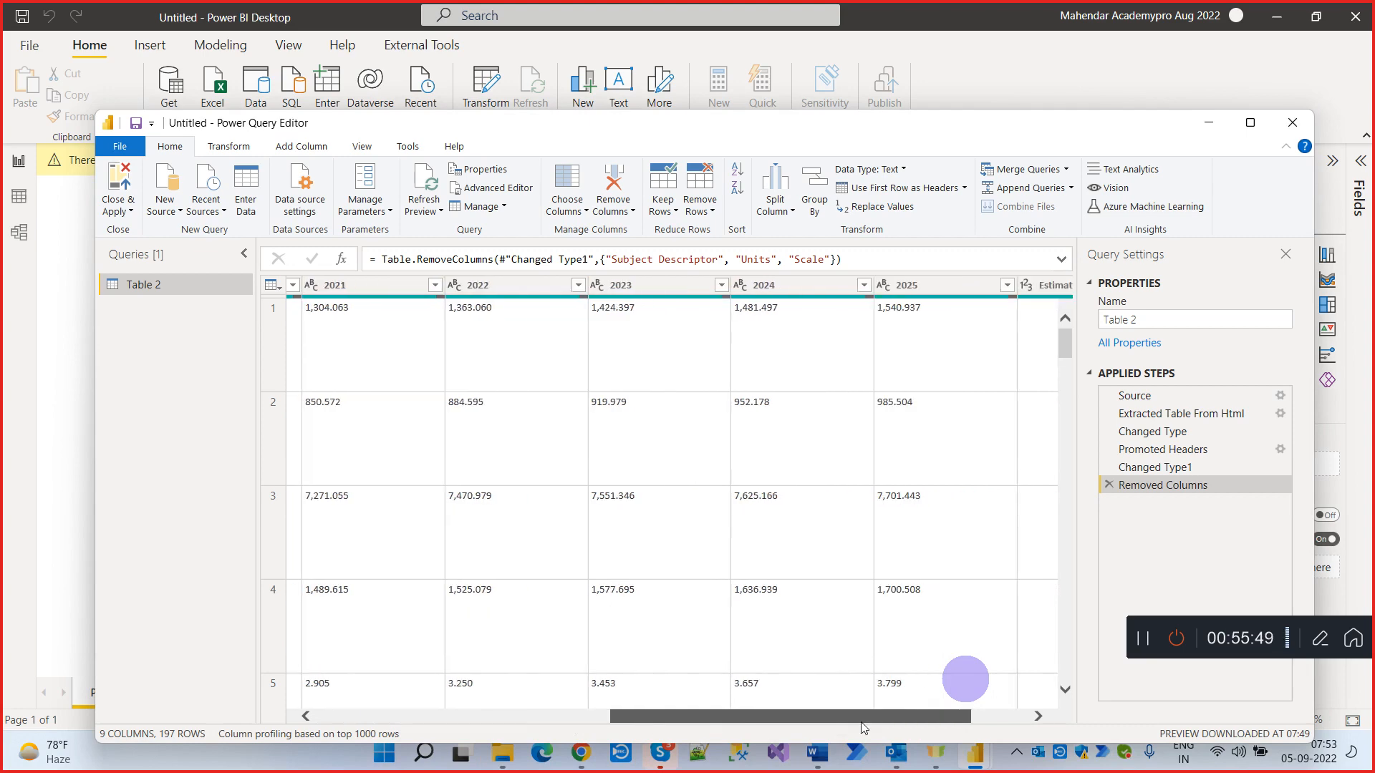
click(1061, 285)
right_click(987, 286)
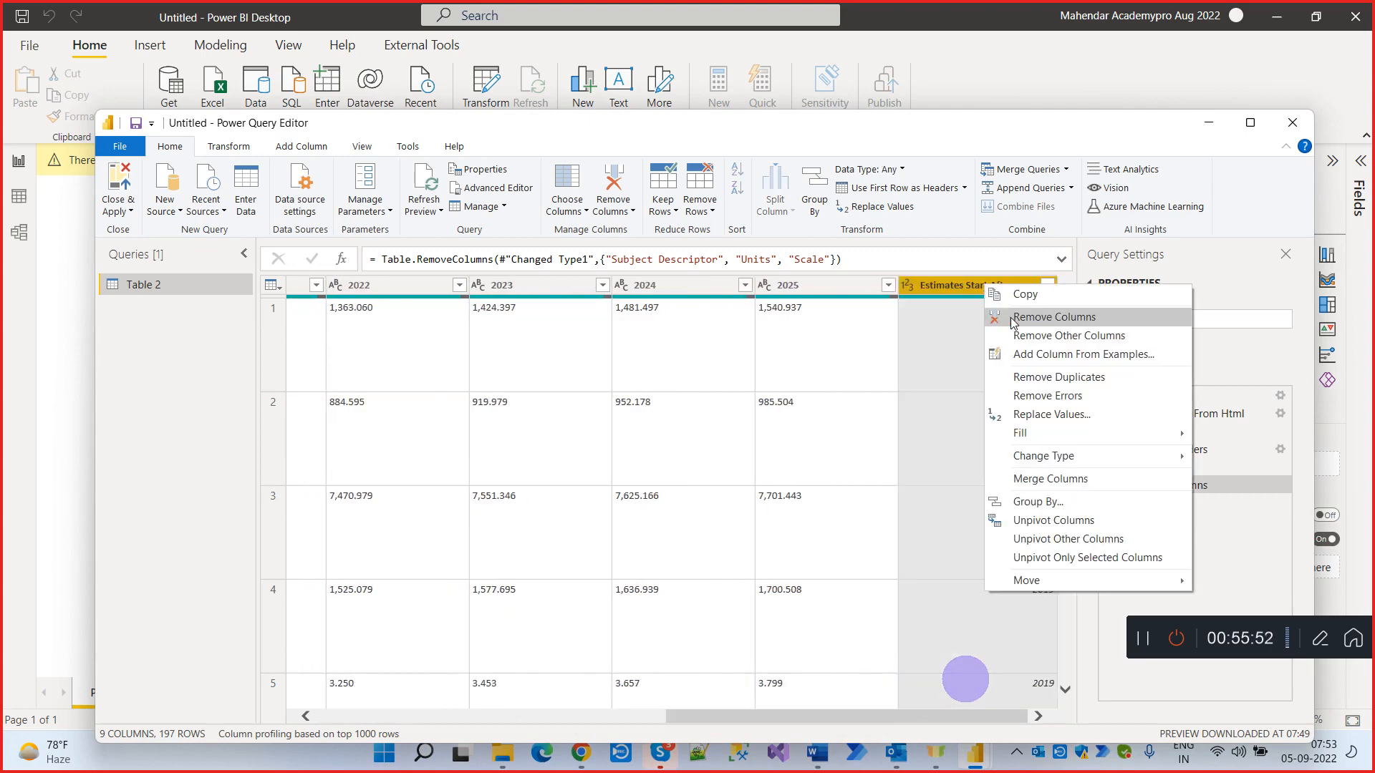
click(1025, 322)
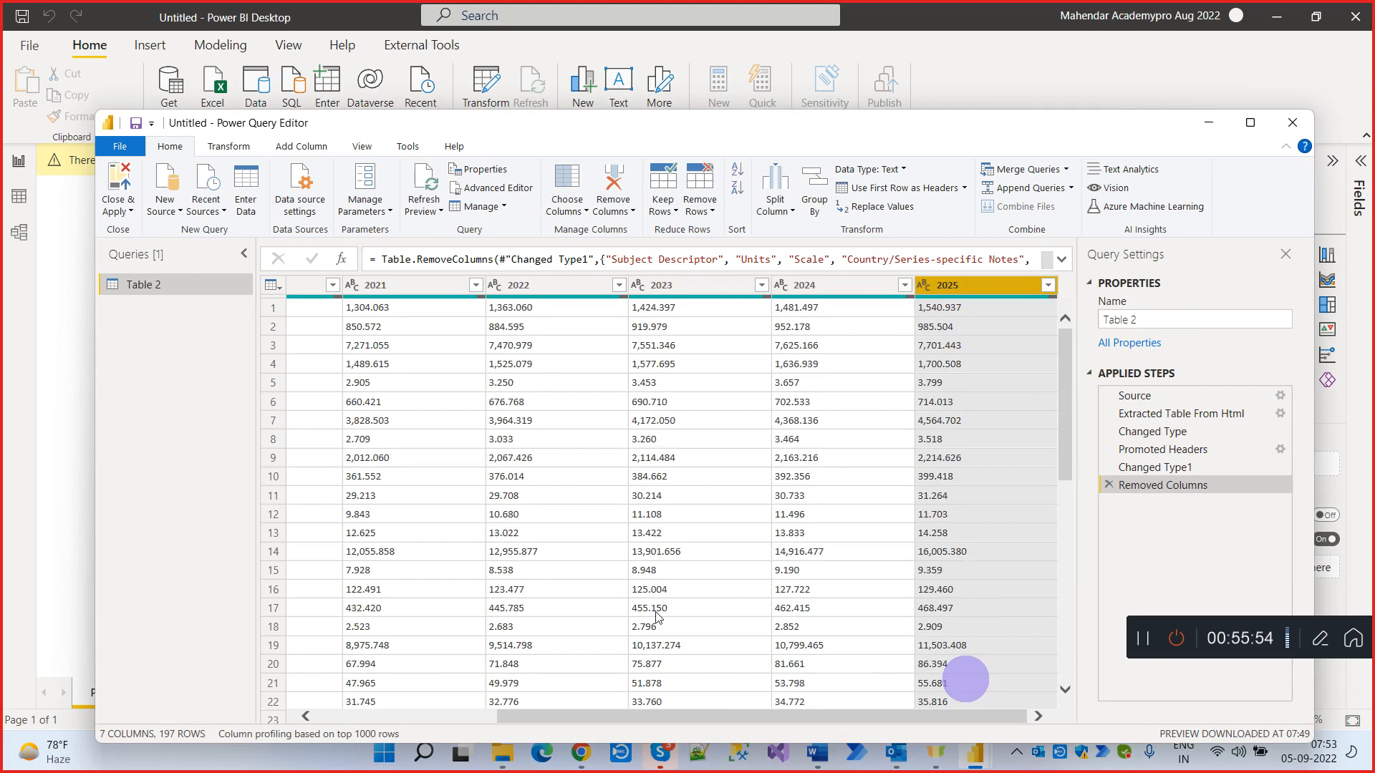
drag(563, 715, 376, 704)
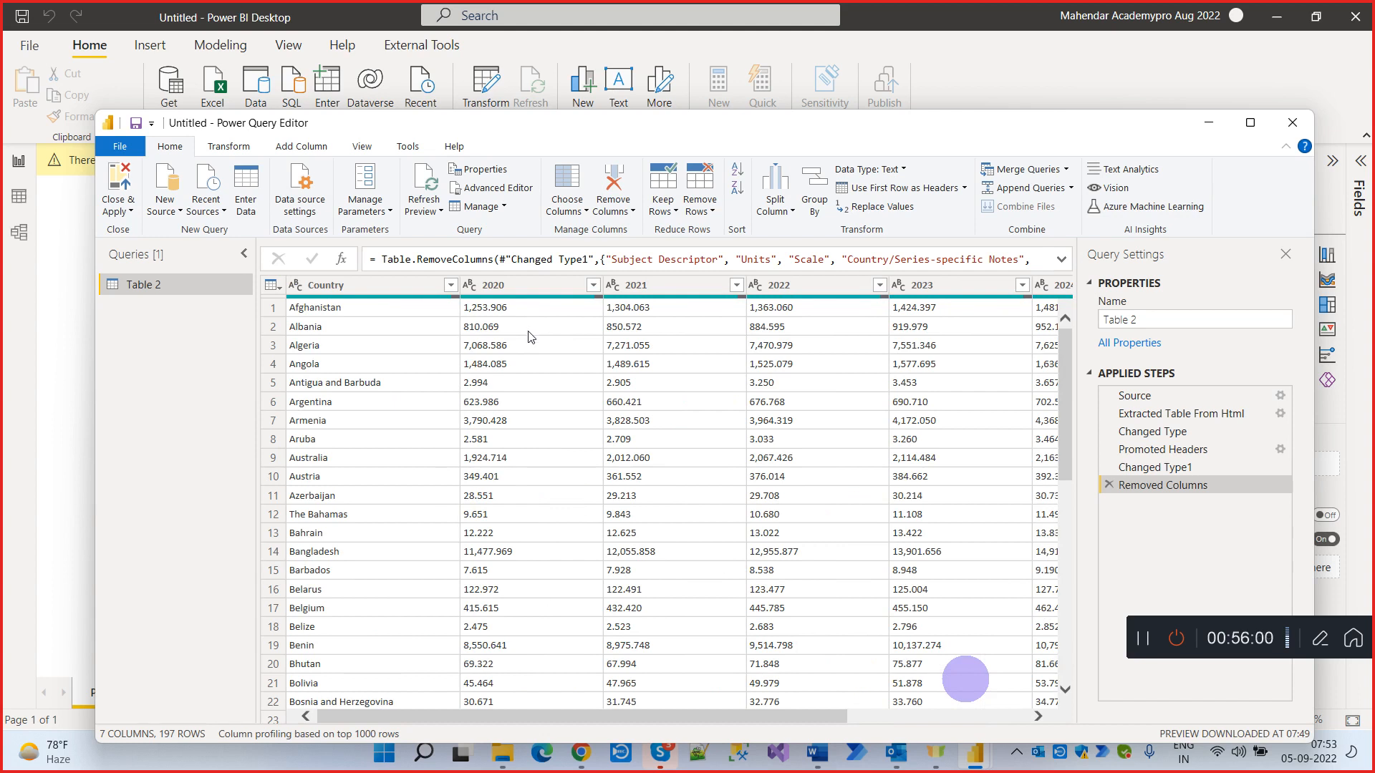
click(585, 211)
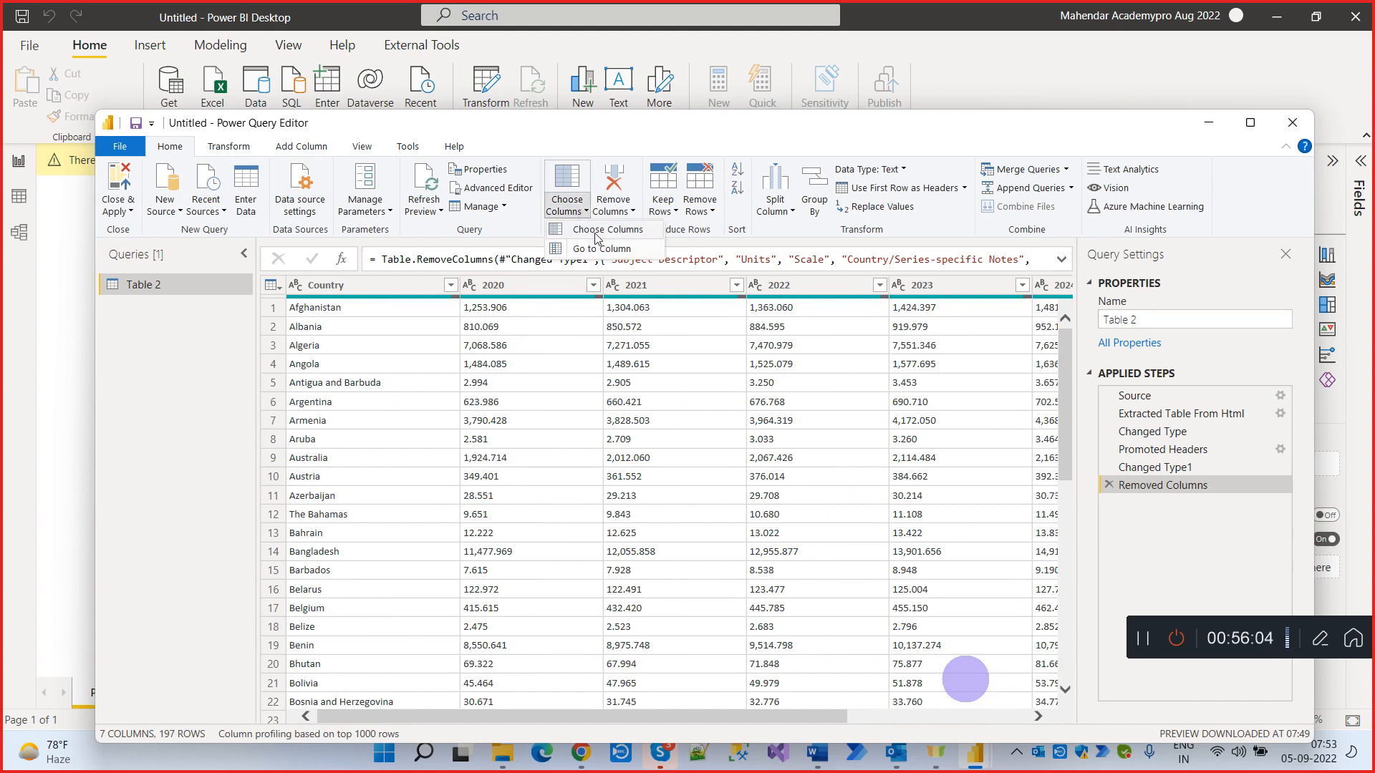
click(596, 231)
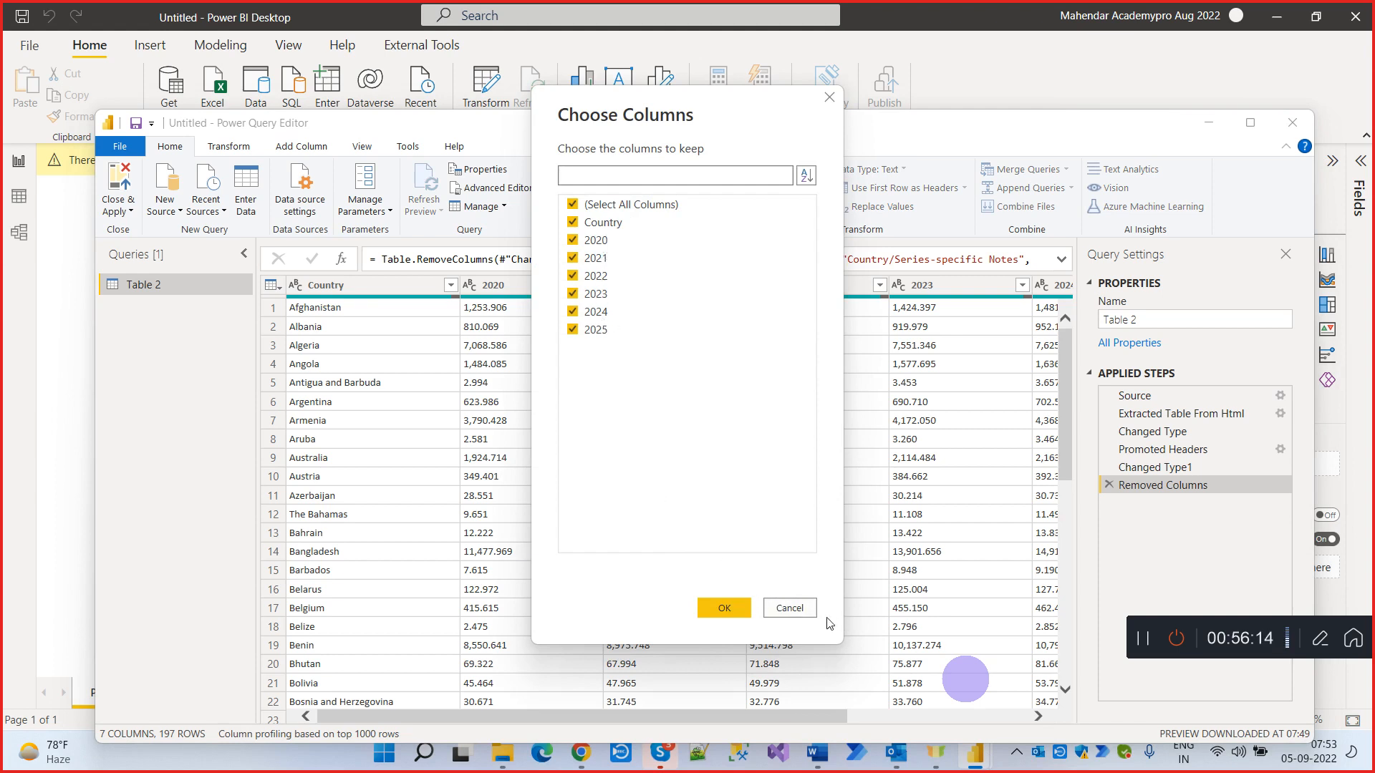
click(791, 608)
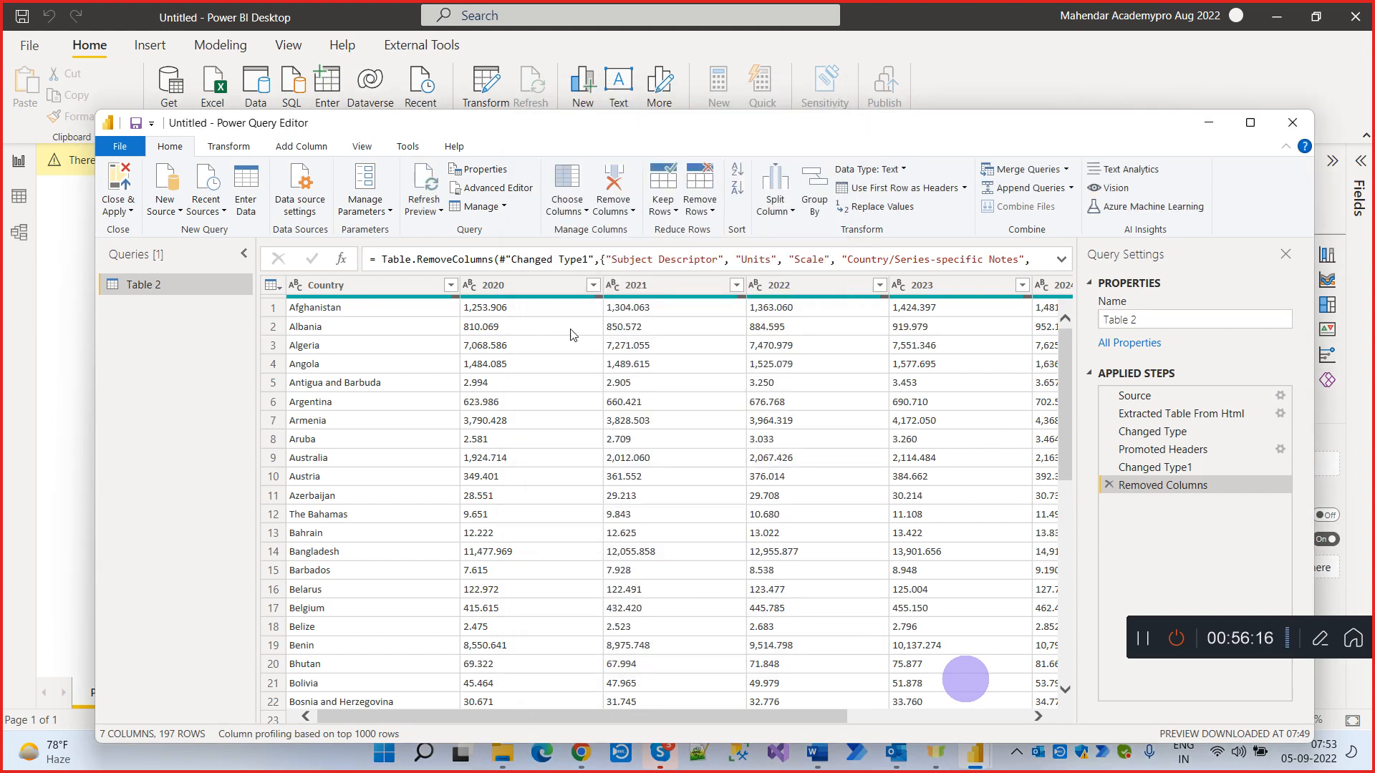
Filter the Country column to keep only the (blank) entries
click(451, 286)
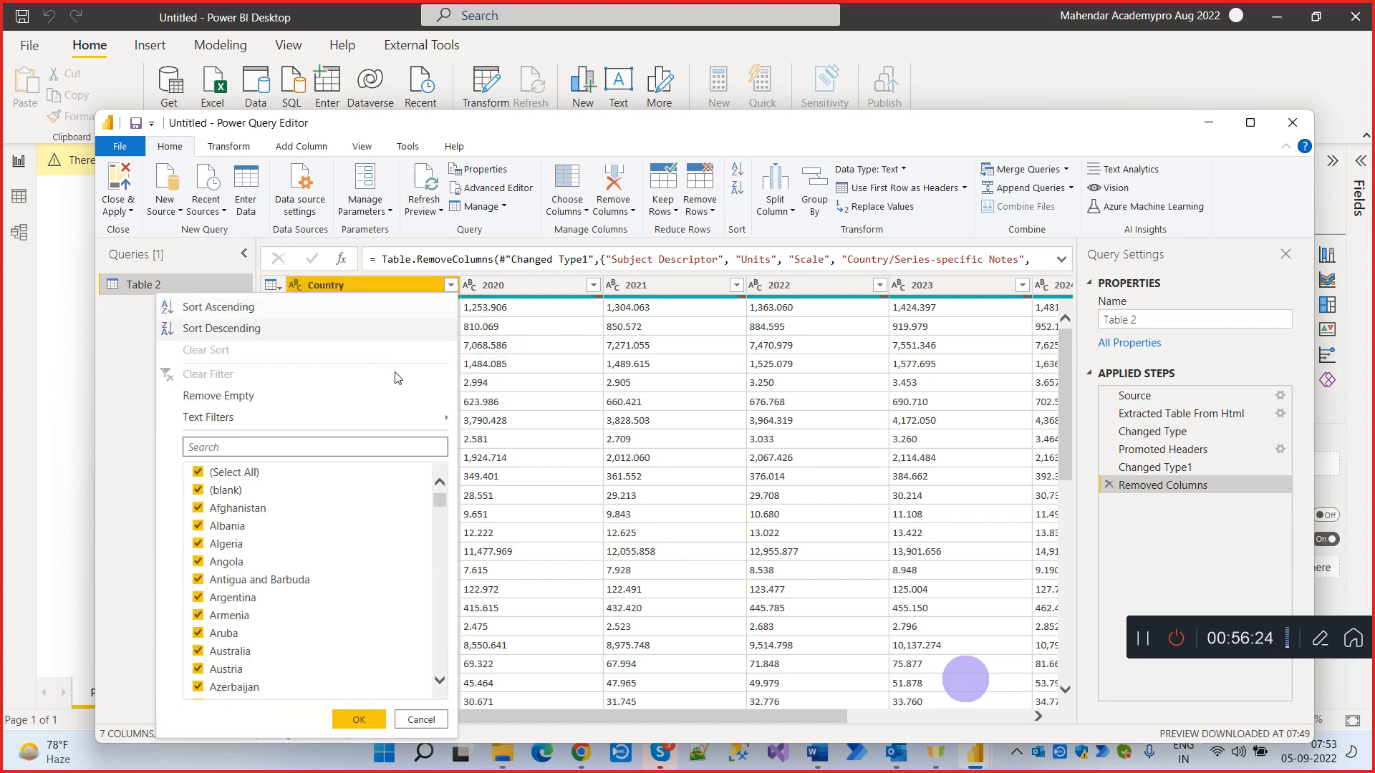
click(228, 474)
click(228, 489)
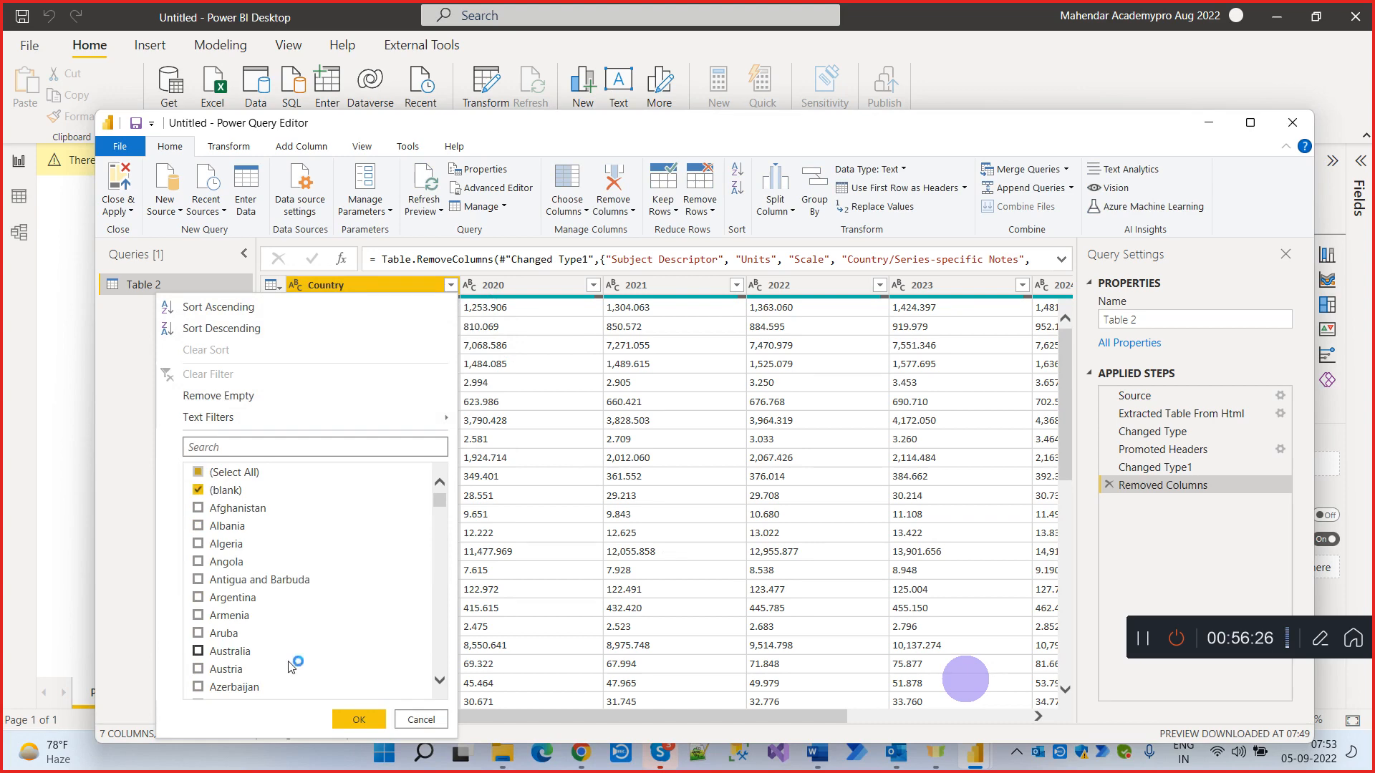
click(356, 720)
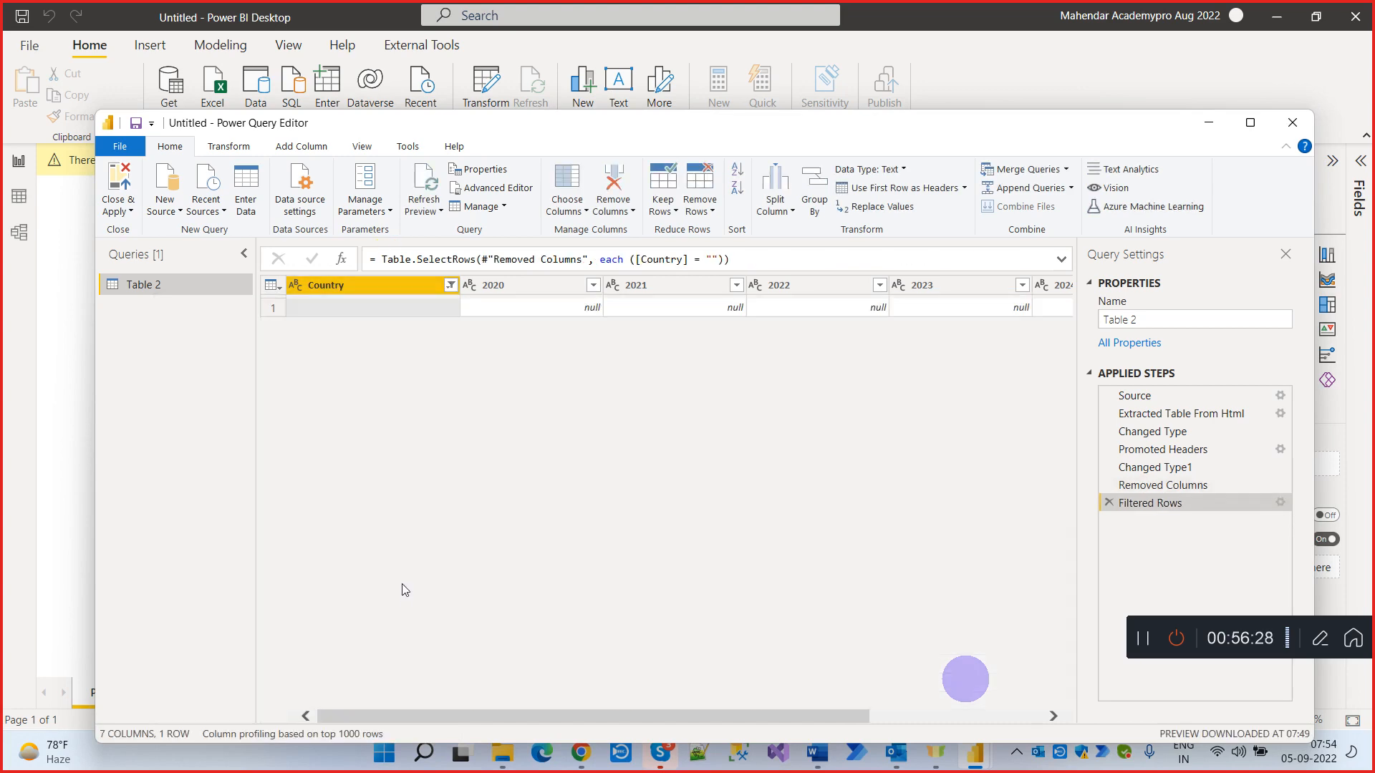
drag(652, 711, 458, 705)
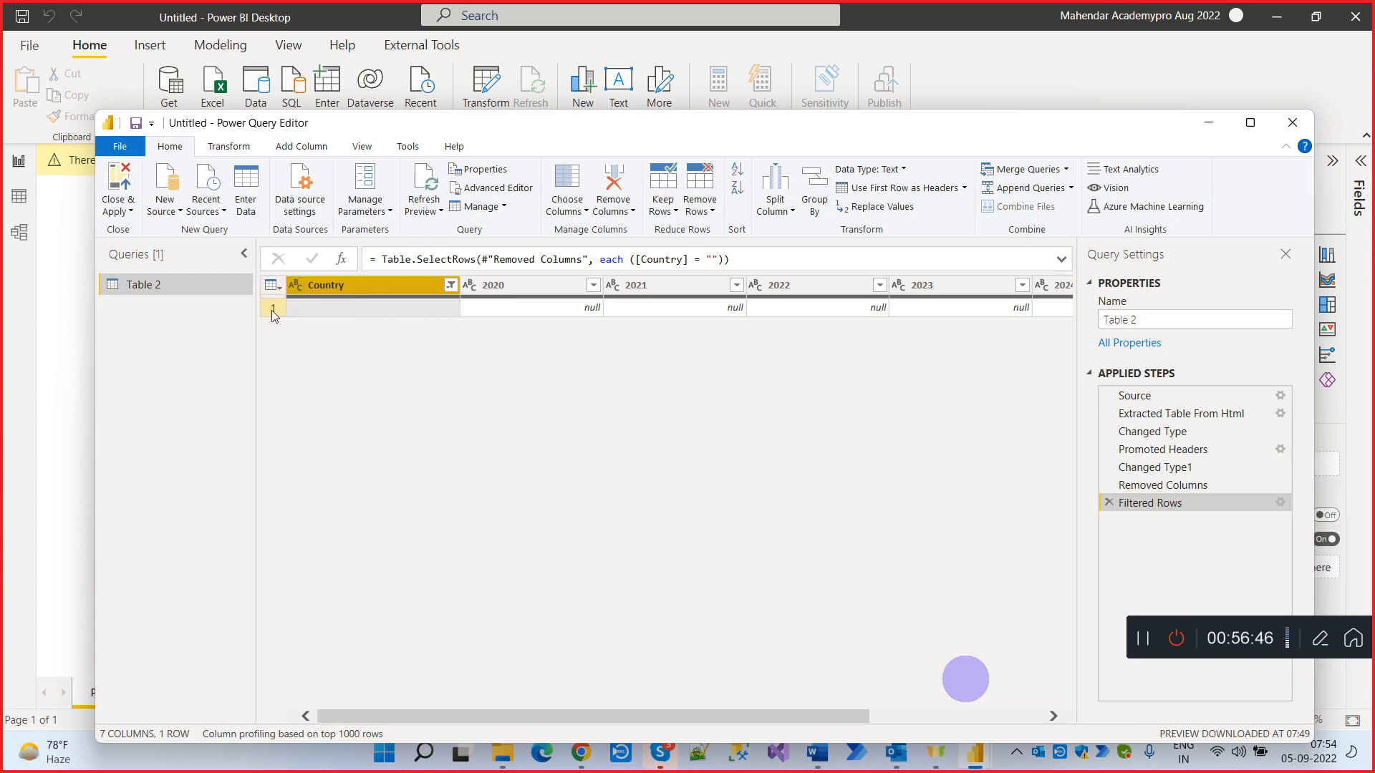
Change the Country column's filter to include every country and exclude the (blank) entries
click(450, 286)
click(222, 466)
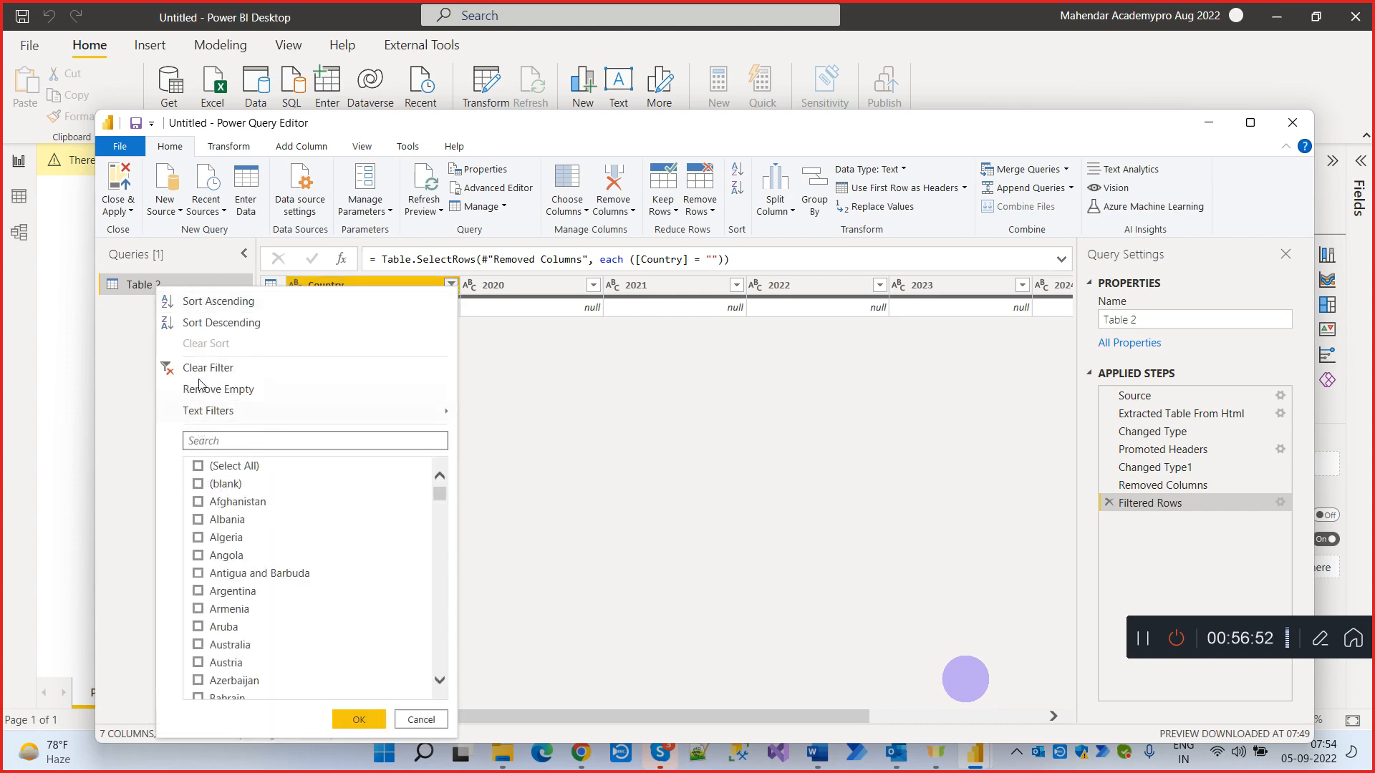
click(199, 466)
click(199, 485)
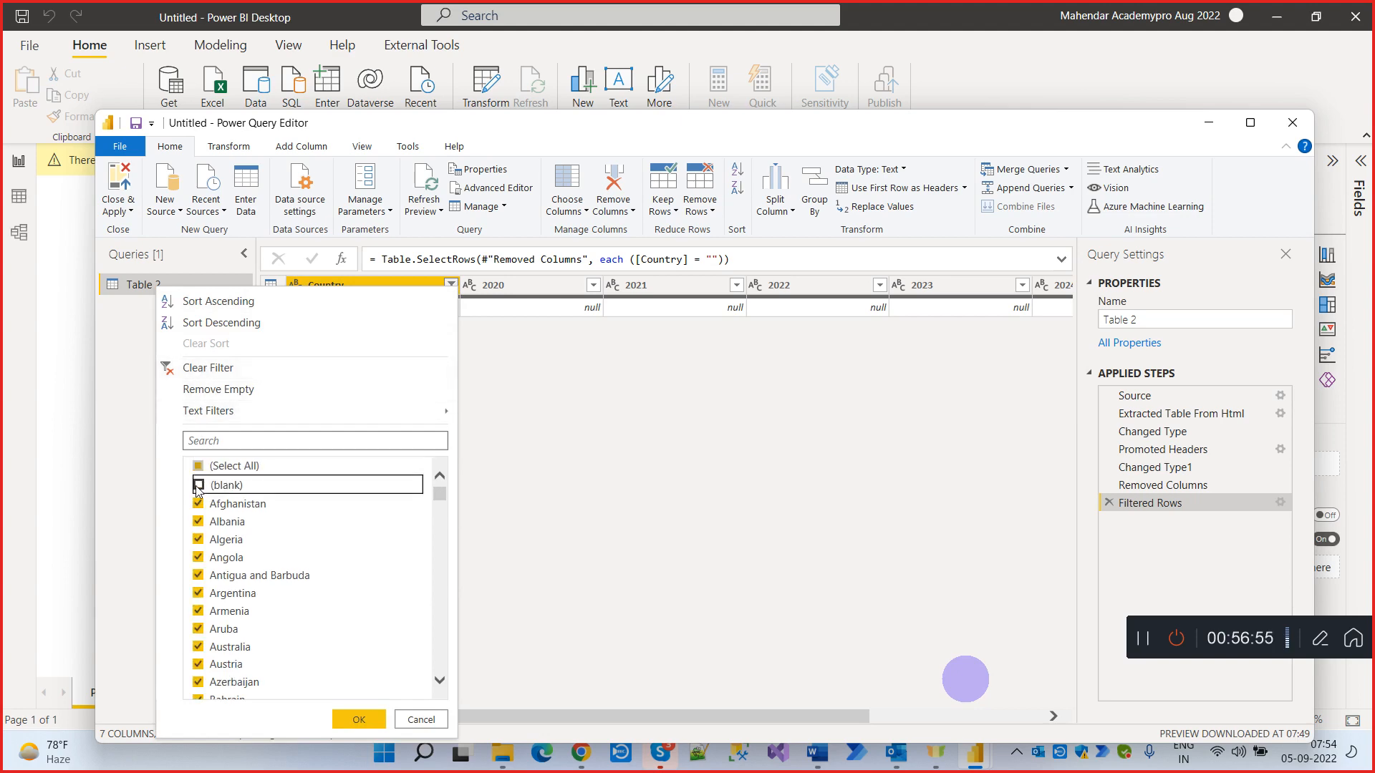
click(358, 720)
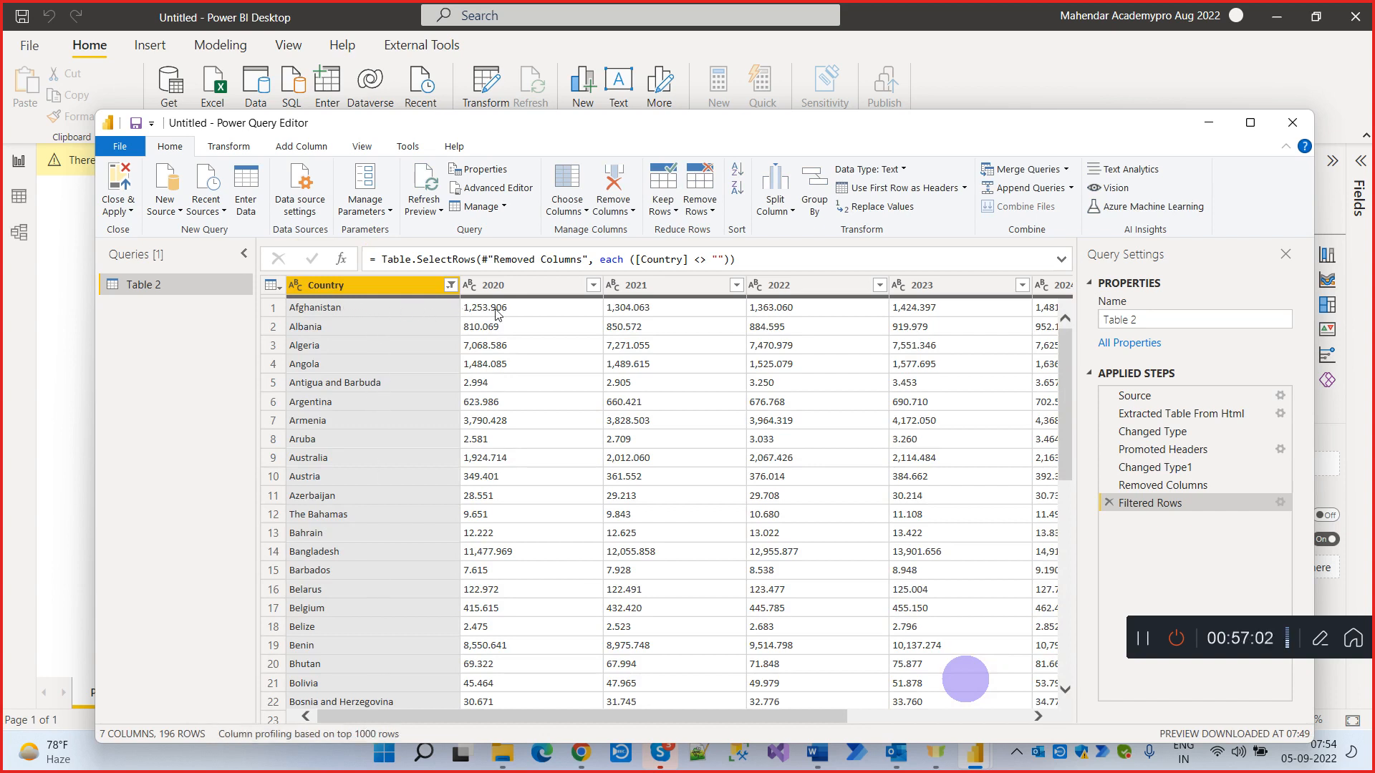
click(358, 313)
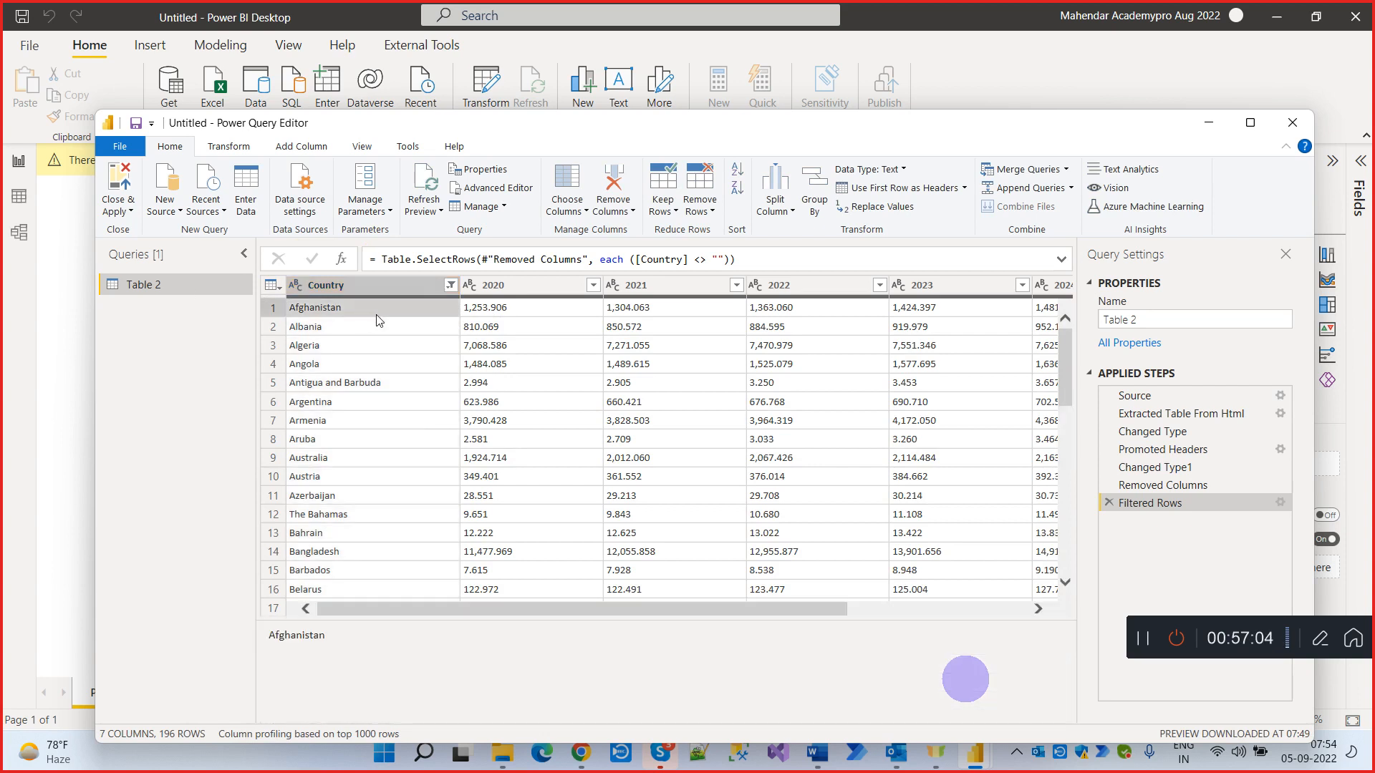
click(517, 315)
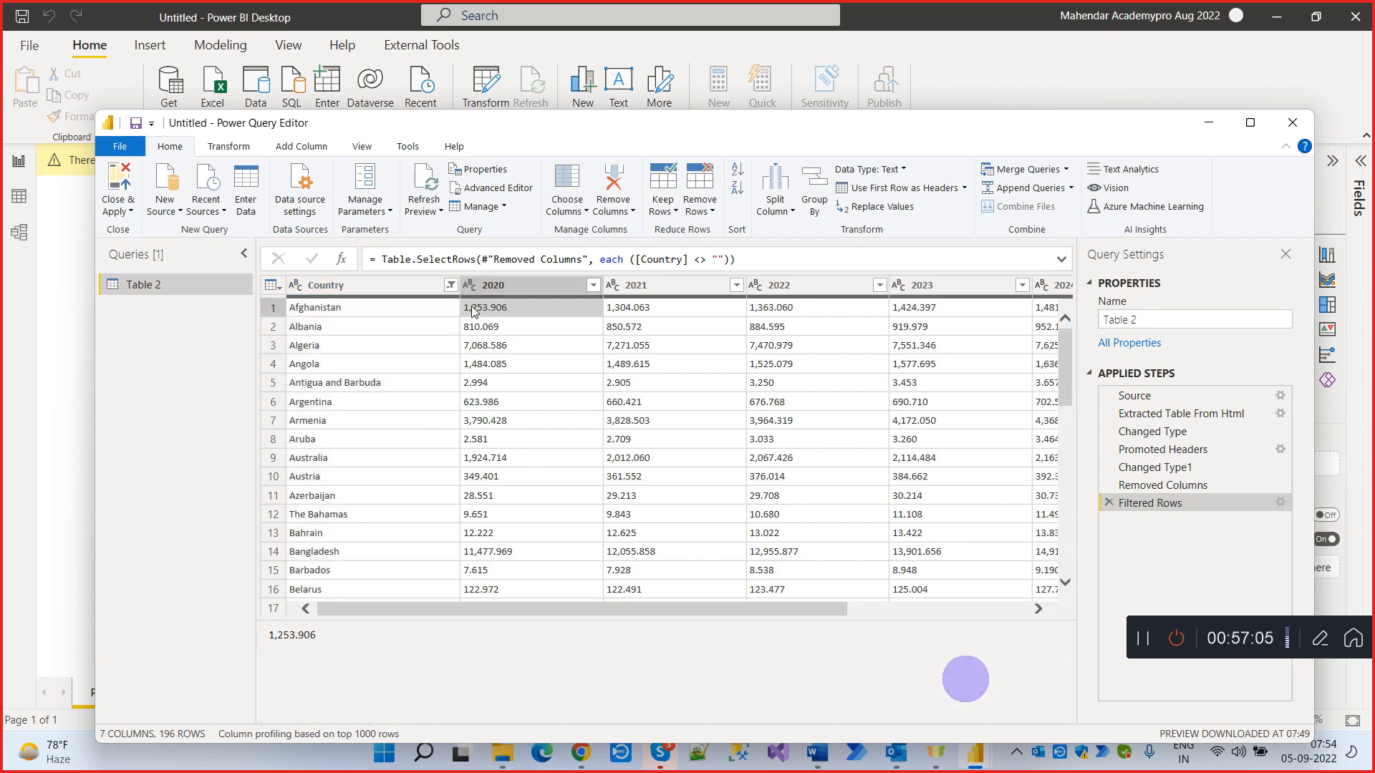
click(334, 311)
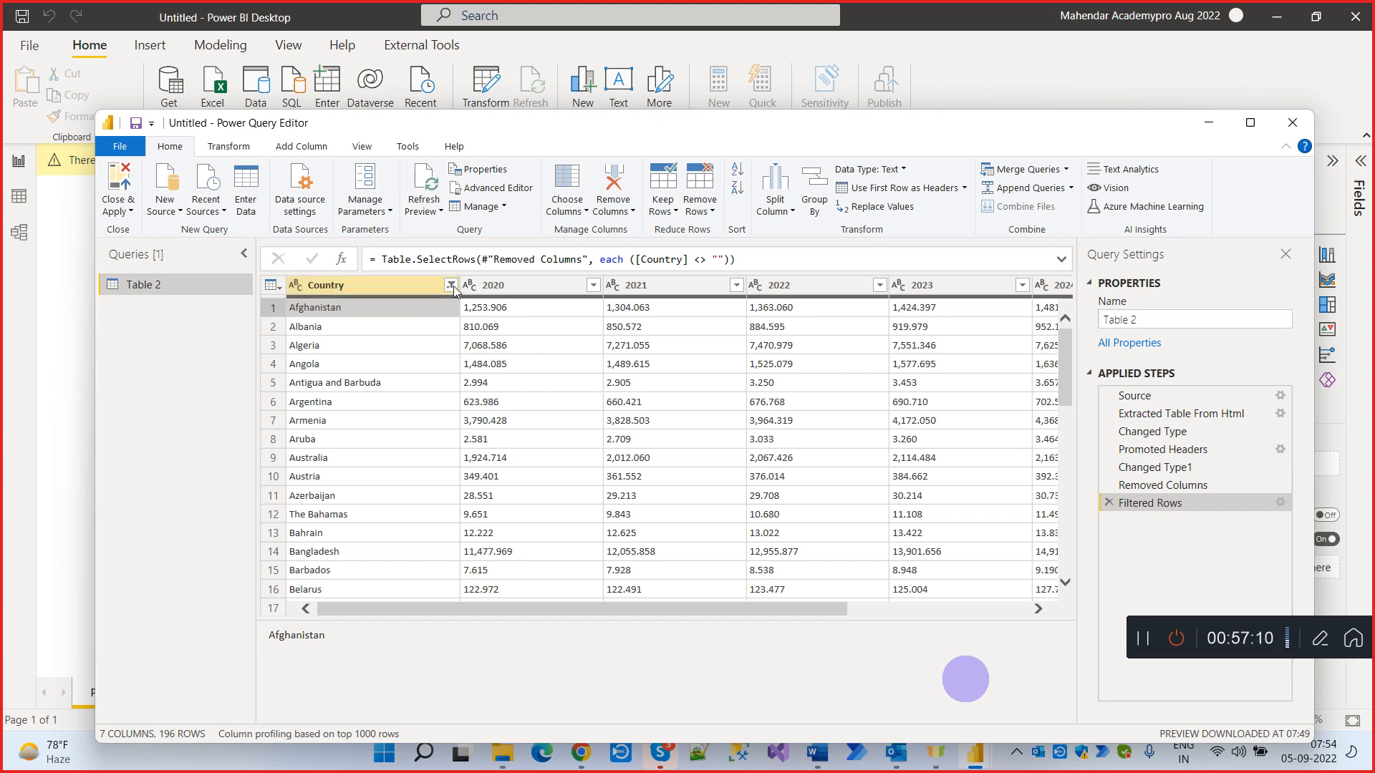
drag(388, 609, 216, 575)
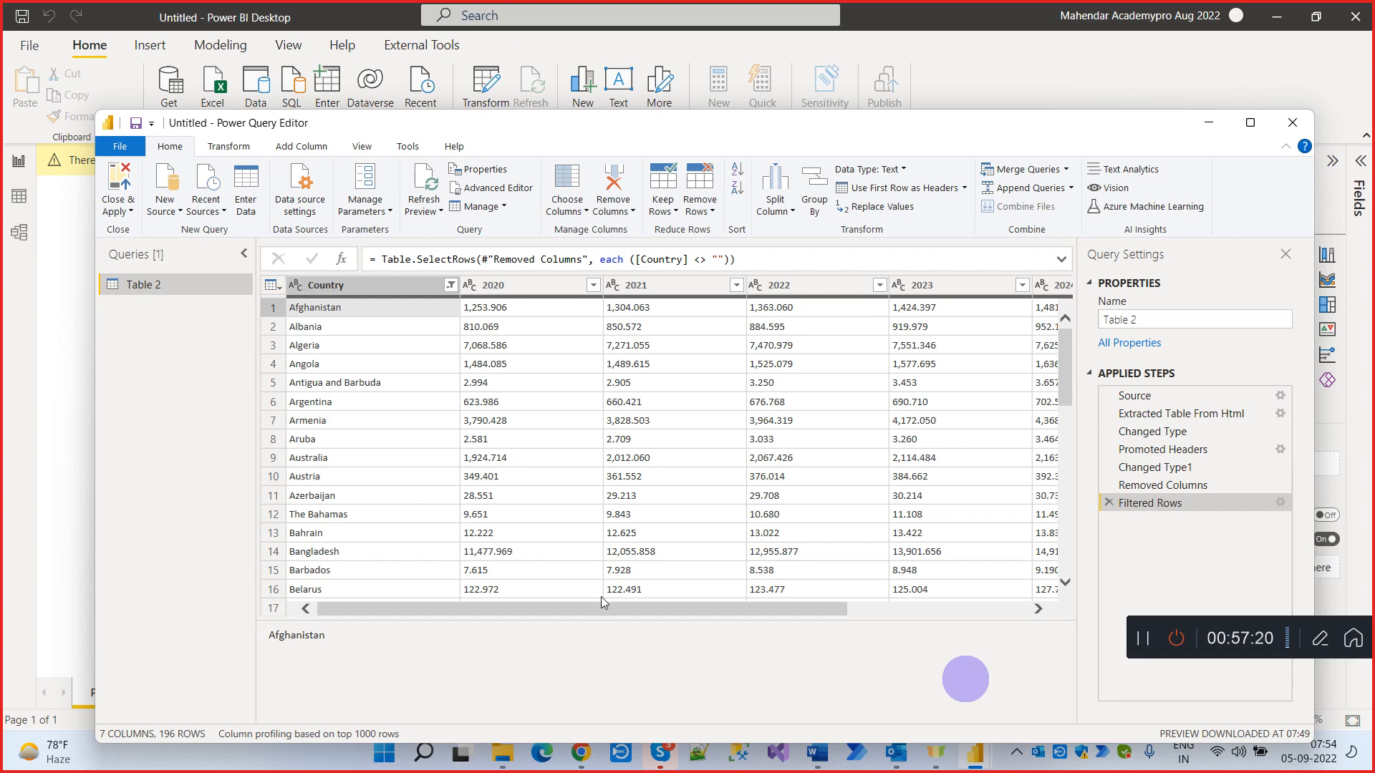
drag(613, 610, 587, 597)
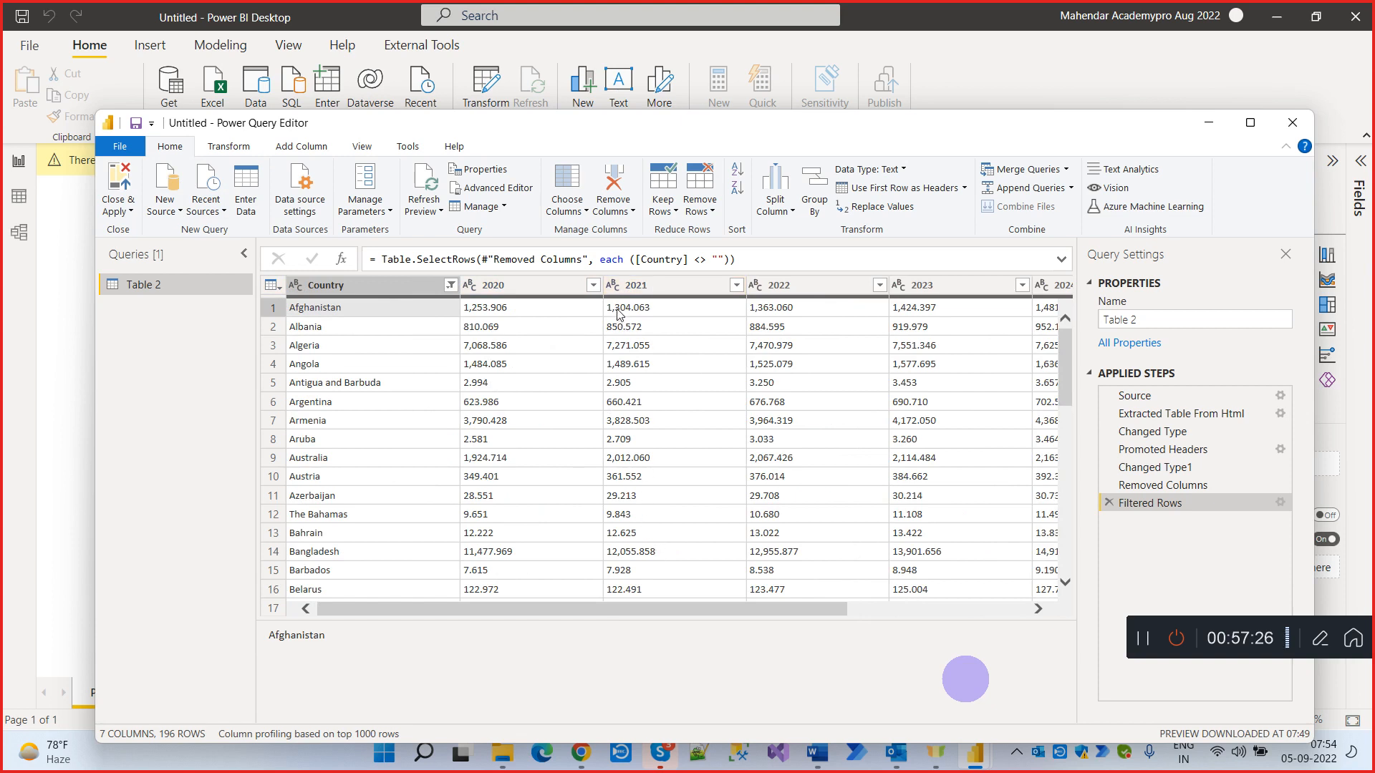
Unpivot only the selected year columns from 2020 through 2025 in Table 2
mouse_move(716, 606)
mouse_down()
mouse_move(952, 608)
mouse_move(742, 598)
mouse_up()
click(520, 286)
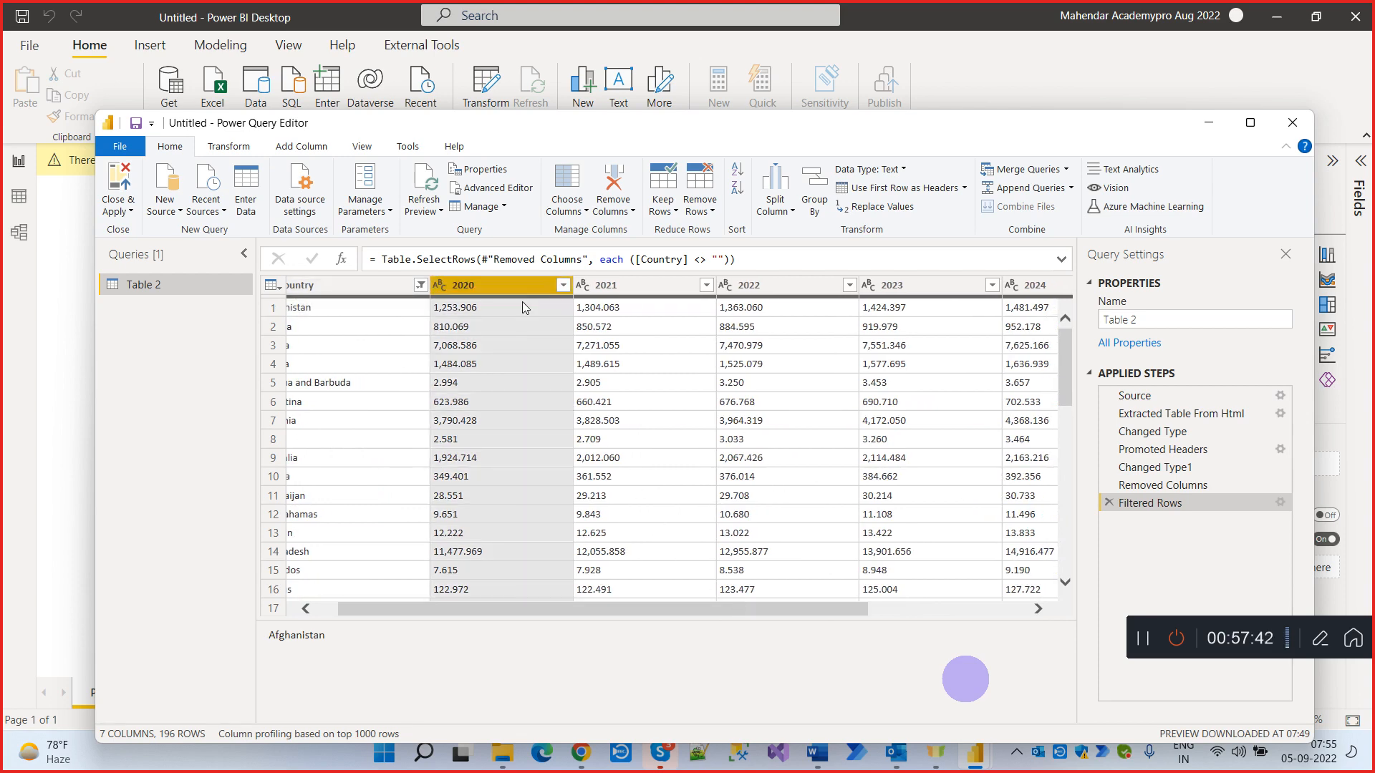
drag(719, 711, 955, 720)
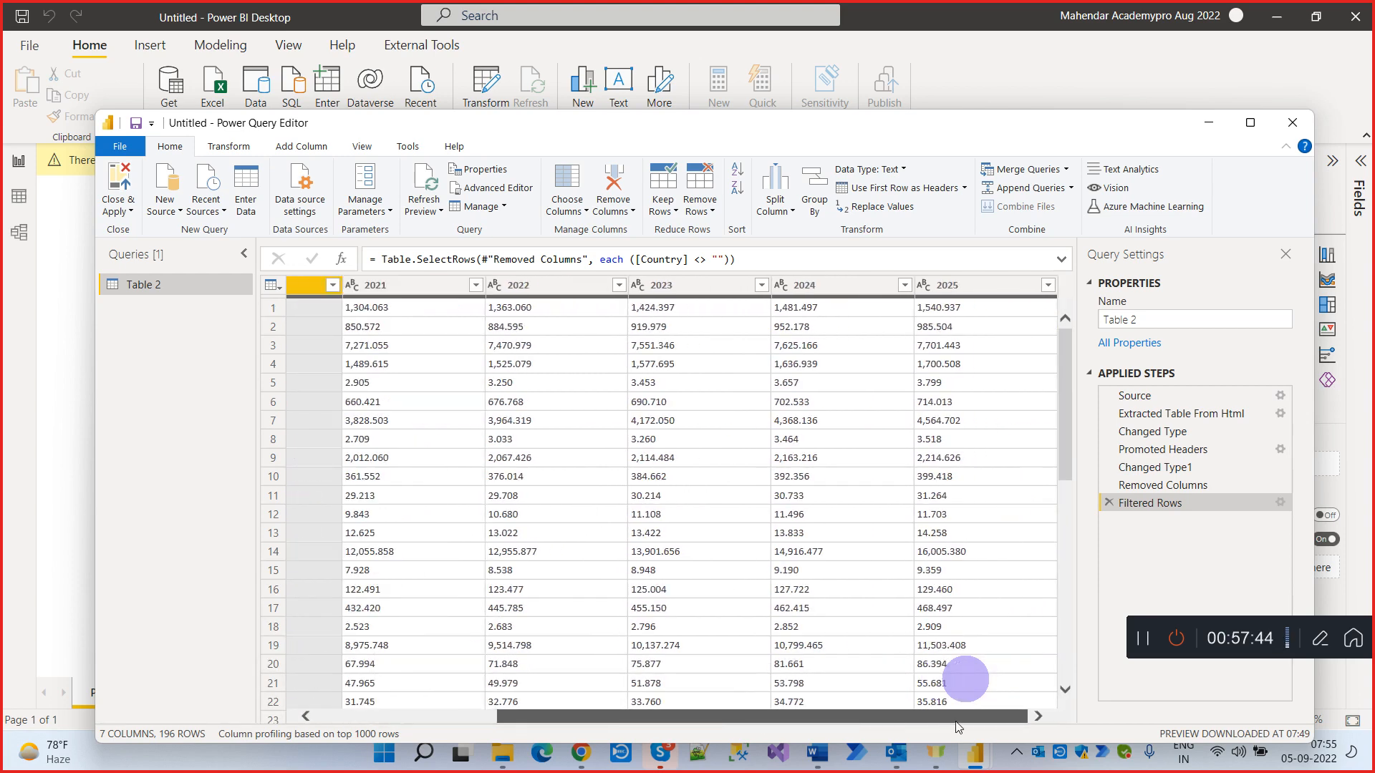
shift+click(961, 283)
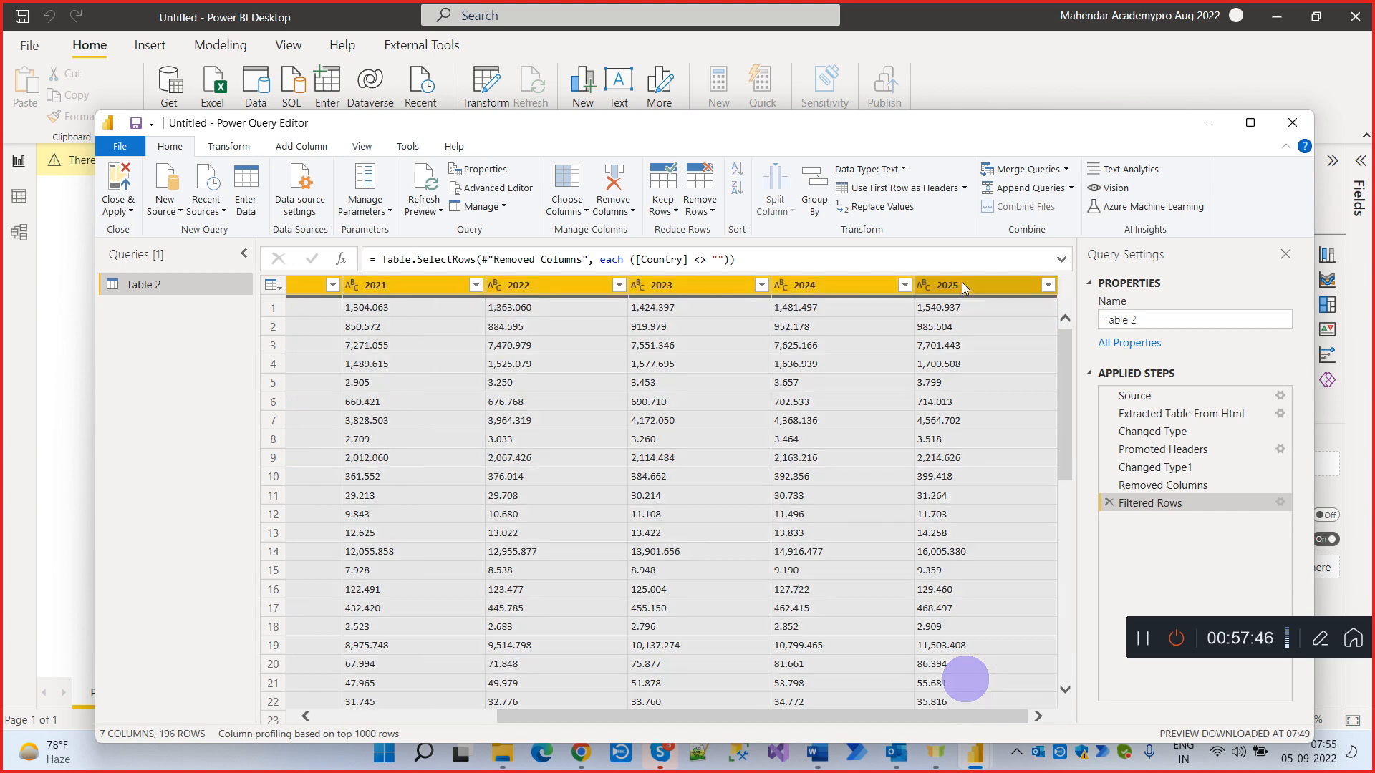
click(255, 148)
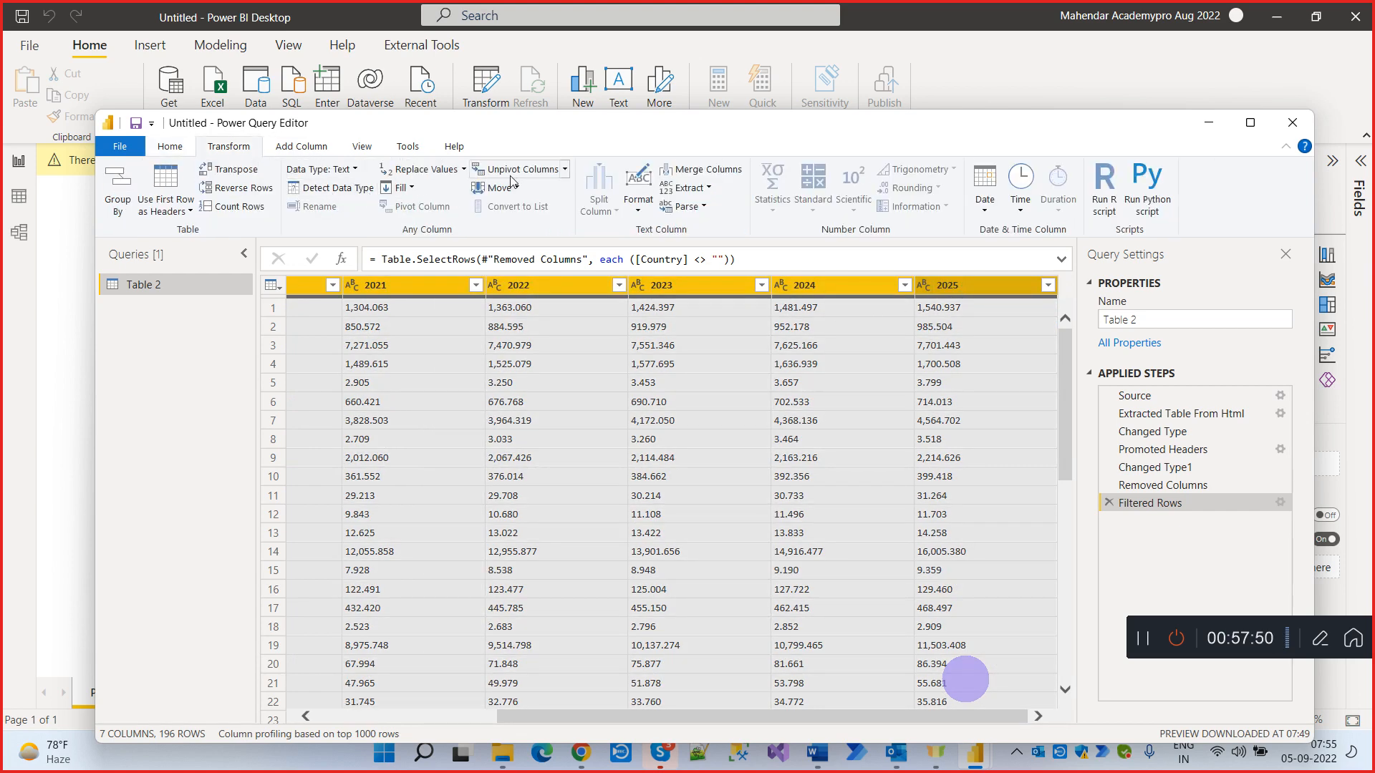
click(564, 170)
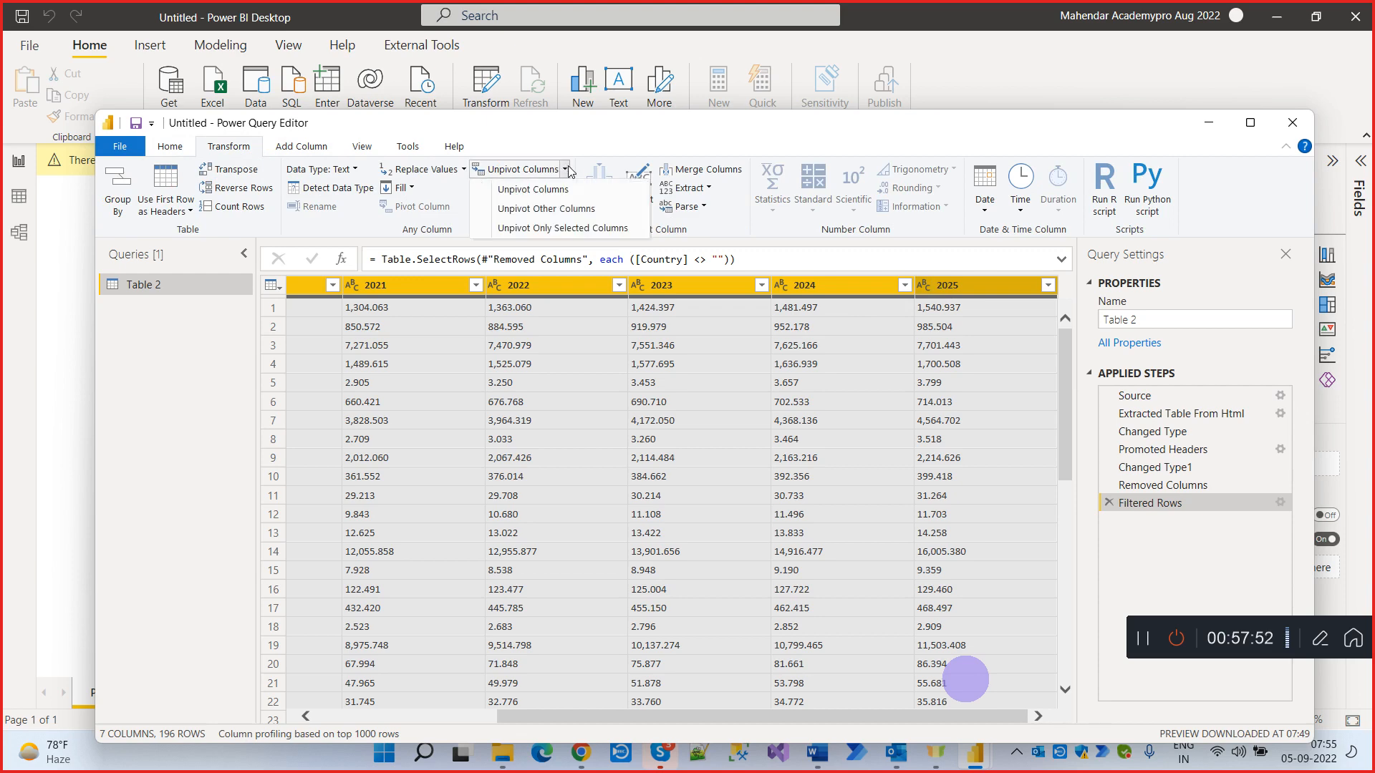
click(562, 228)
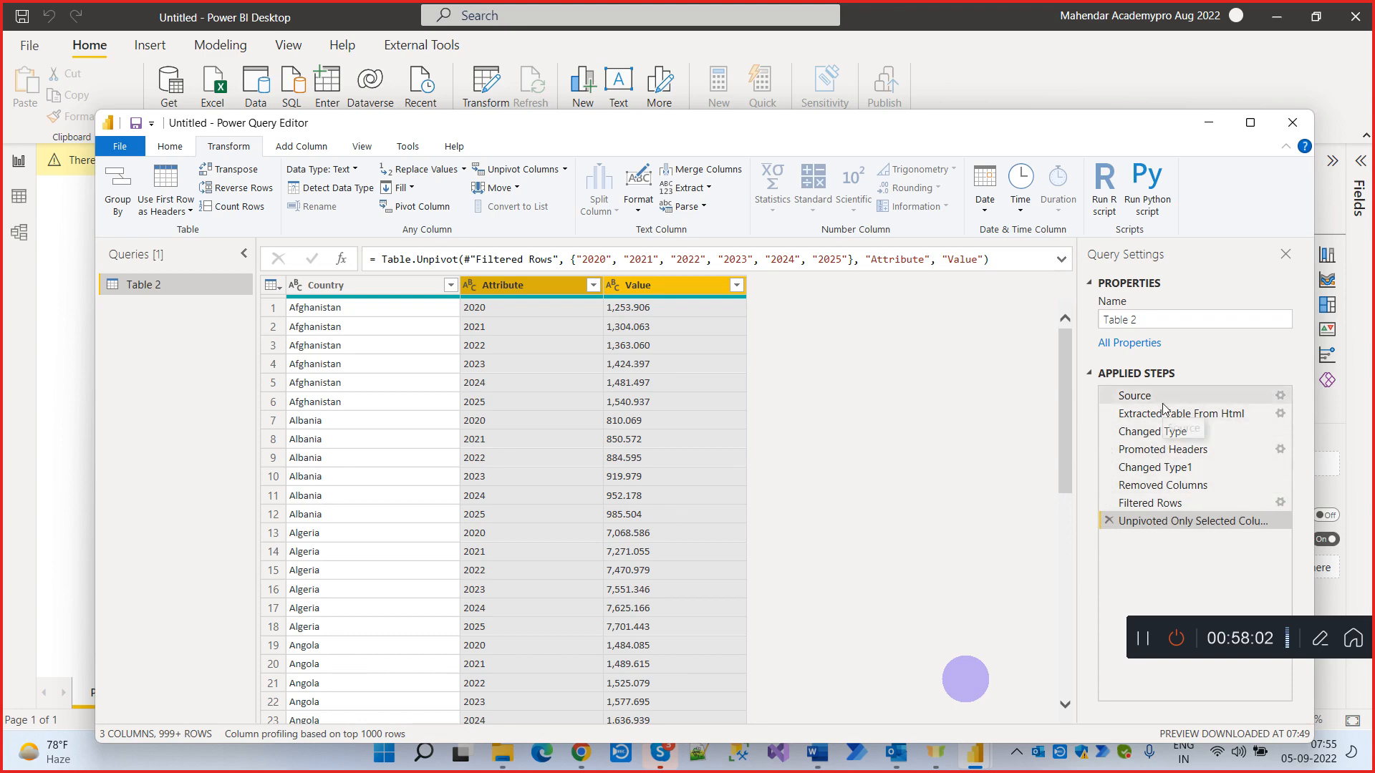
Review the table at its different applied steps, from the HTML extraction through header promotion and row filtering to the unpivot
click(1172, 503)
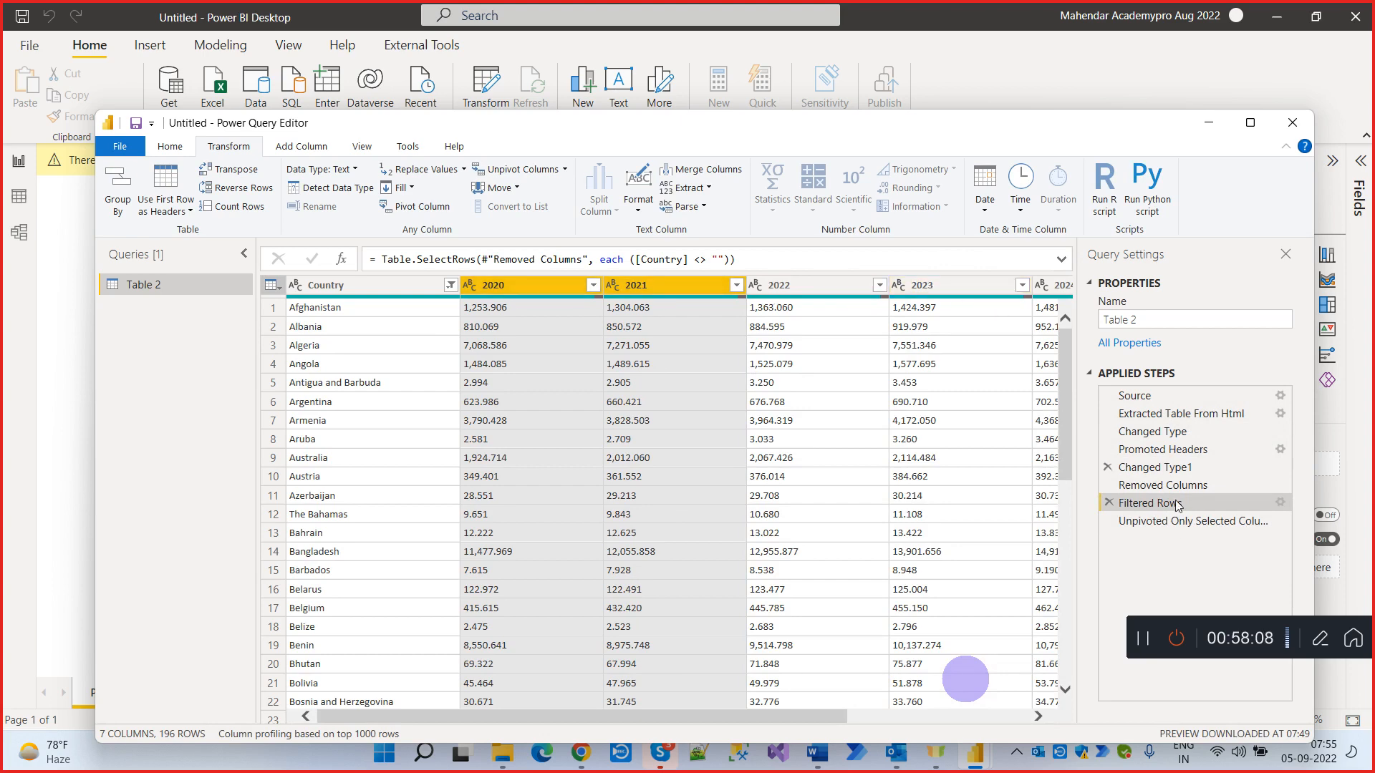
click(1189, 520)
click(1167, 444)
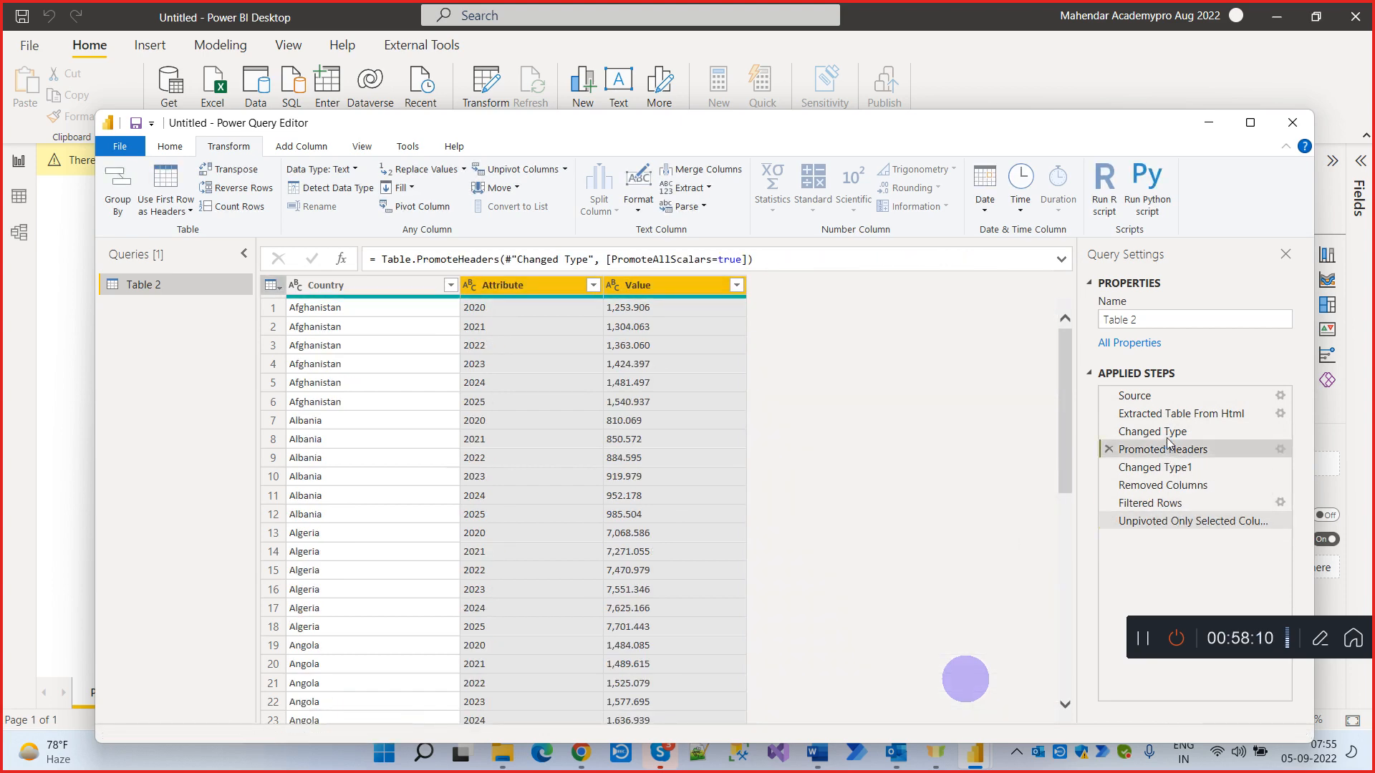
click(1169, 414)
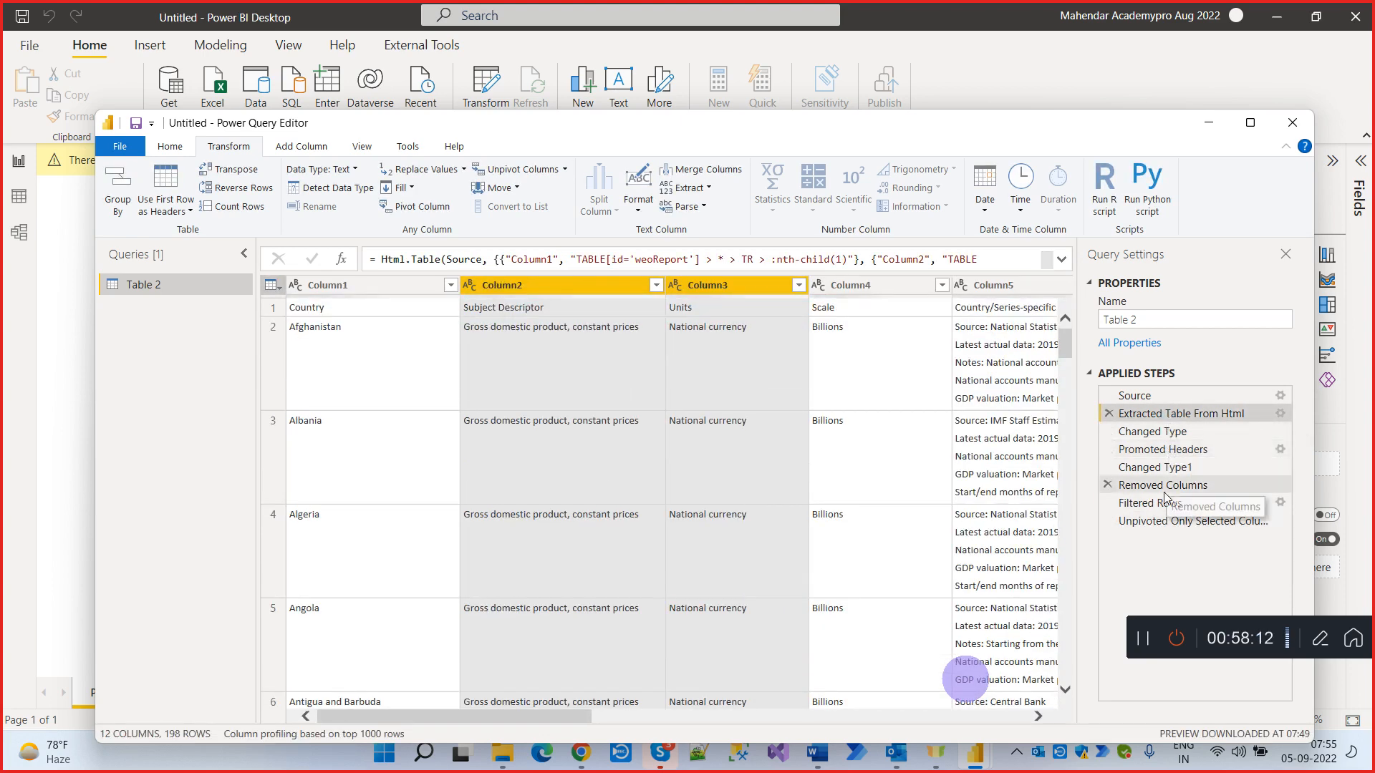
click(1165, 501)
click(1171, 522)
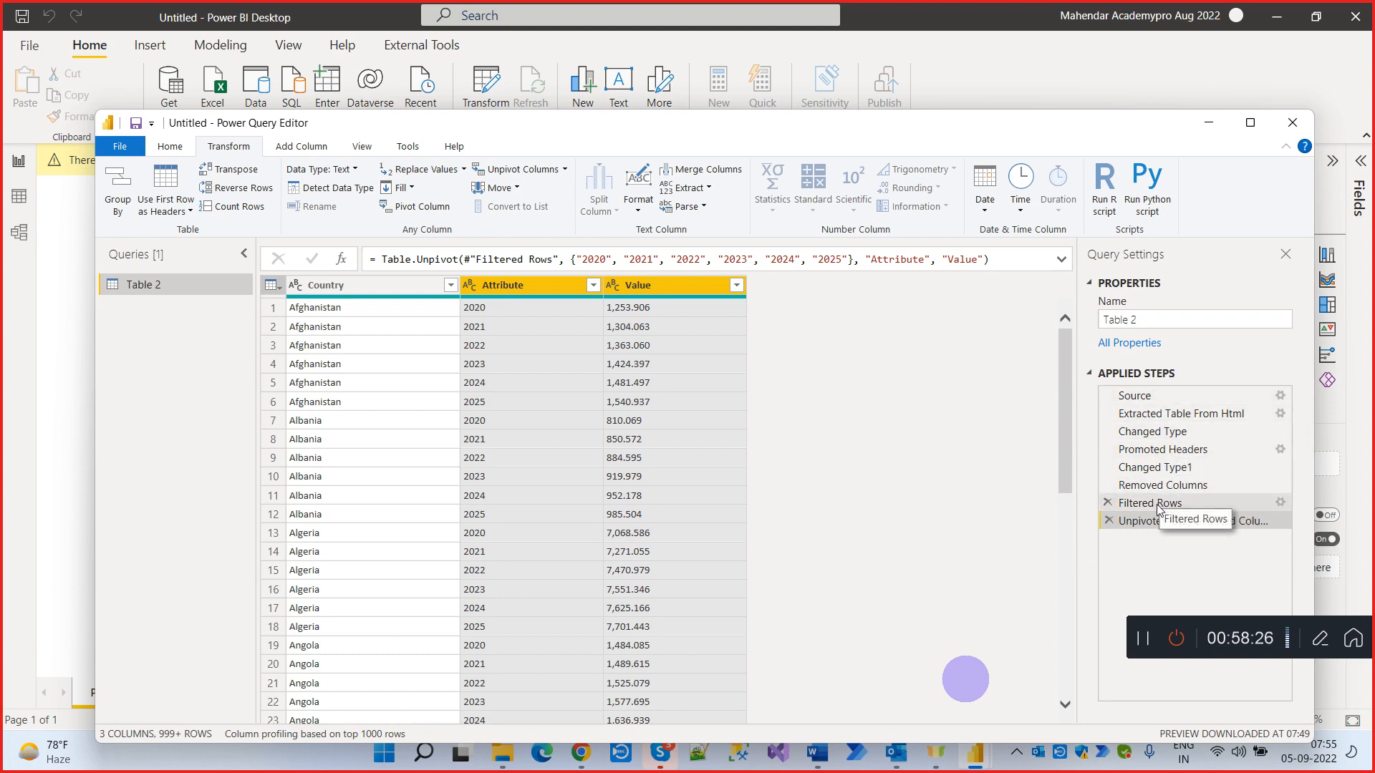
click(1169, 469)
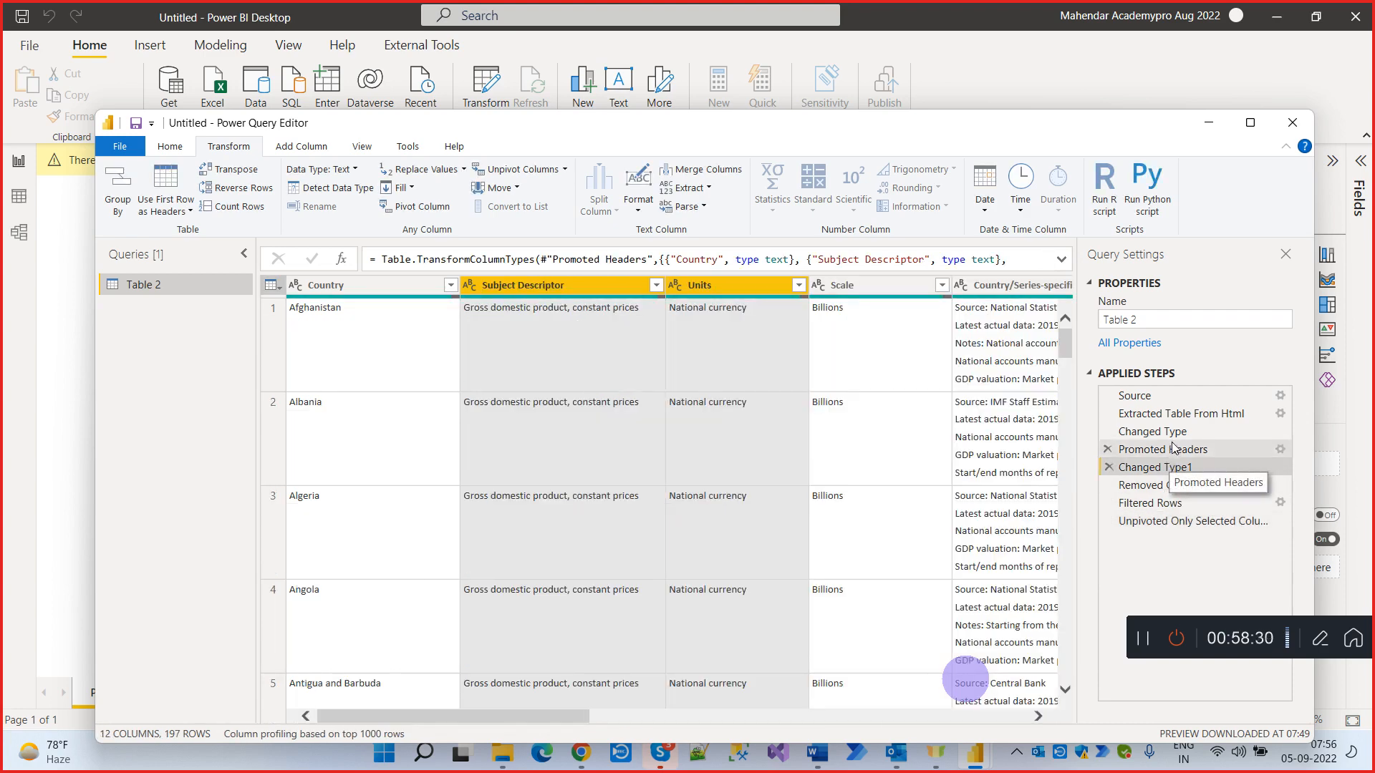
click(1172, 448)
click(1171, 432)
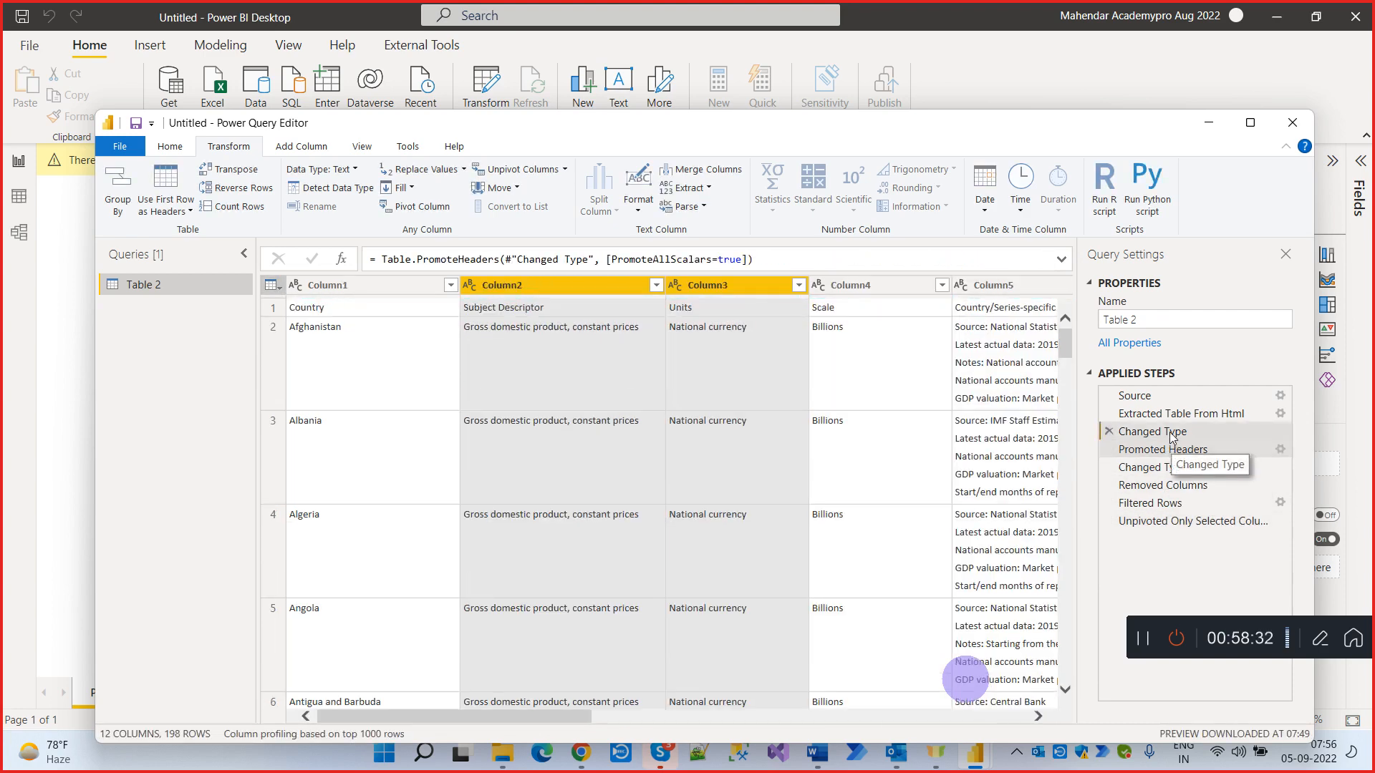
click(1164, 487)
click(1161, 504)
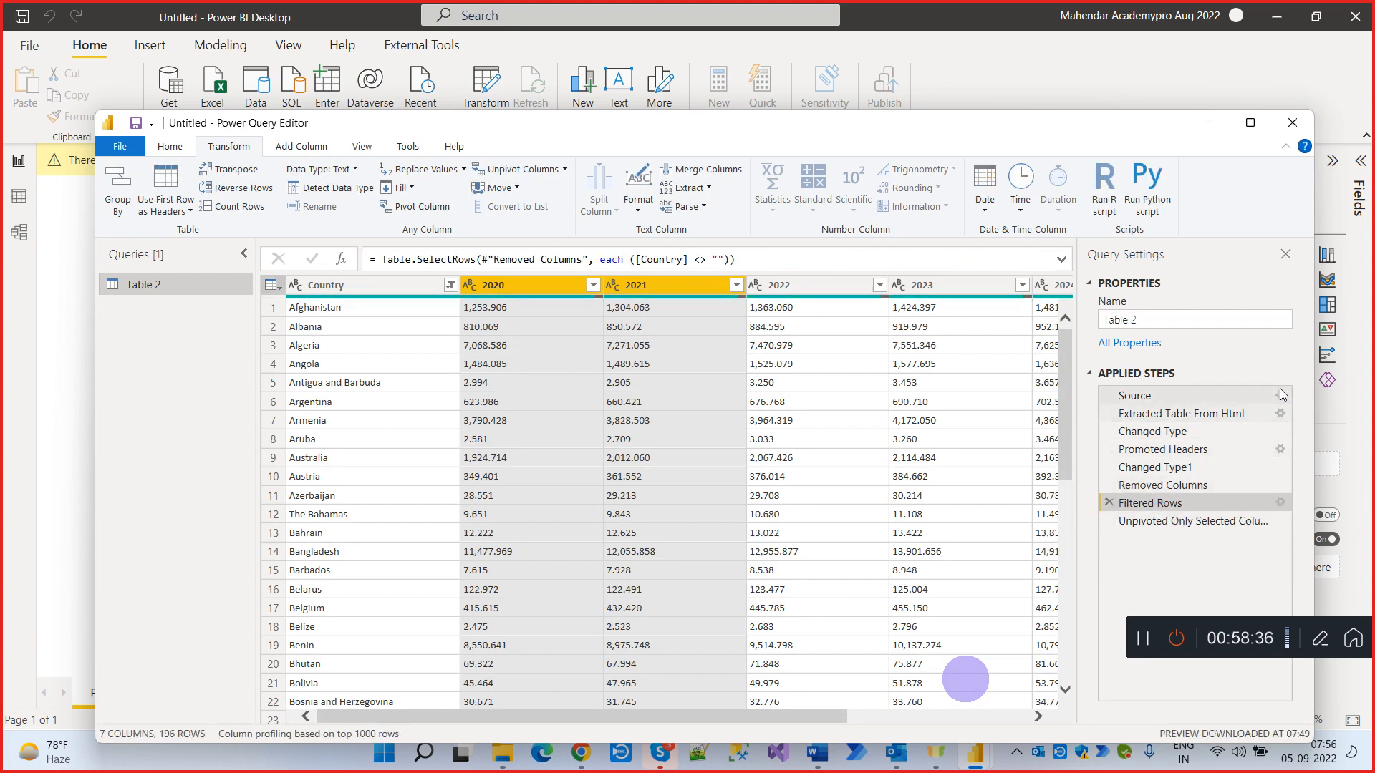
click(1181, 520)
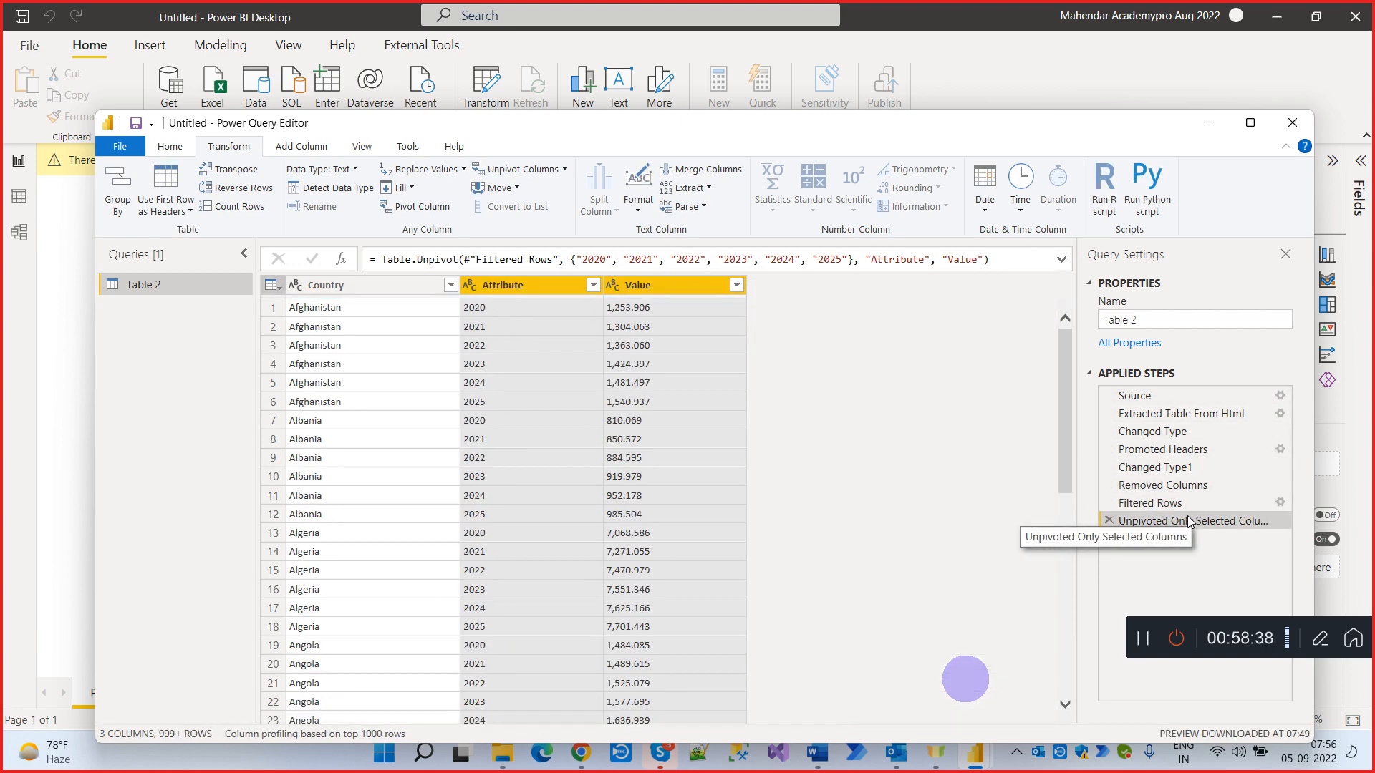
Rename the Attribute column to Year
click(504, 289)
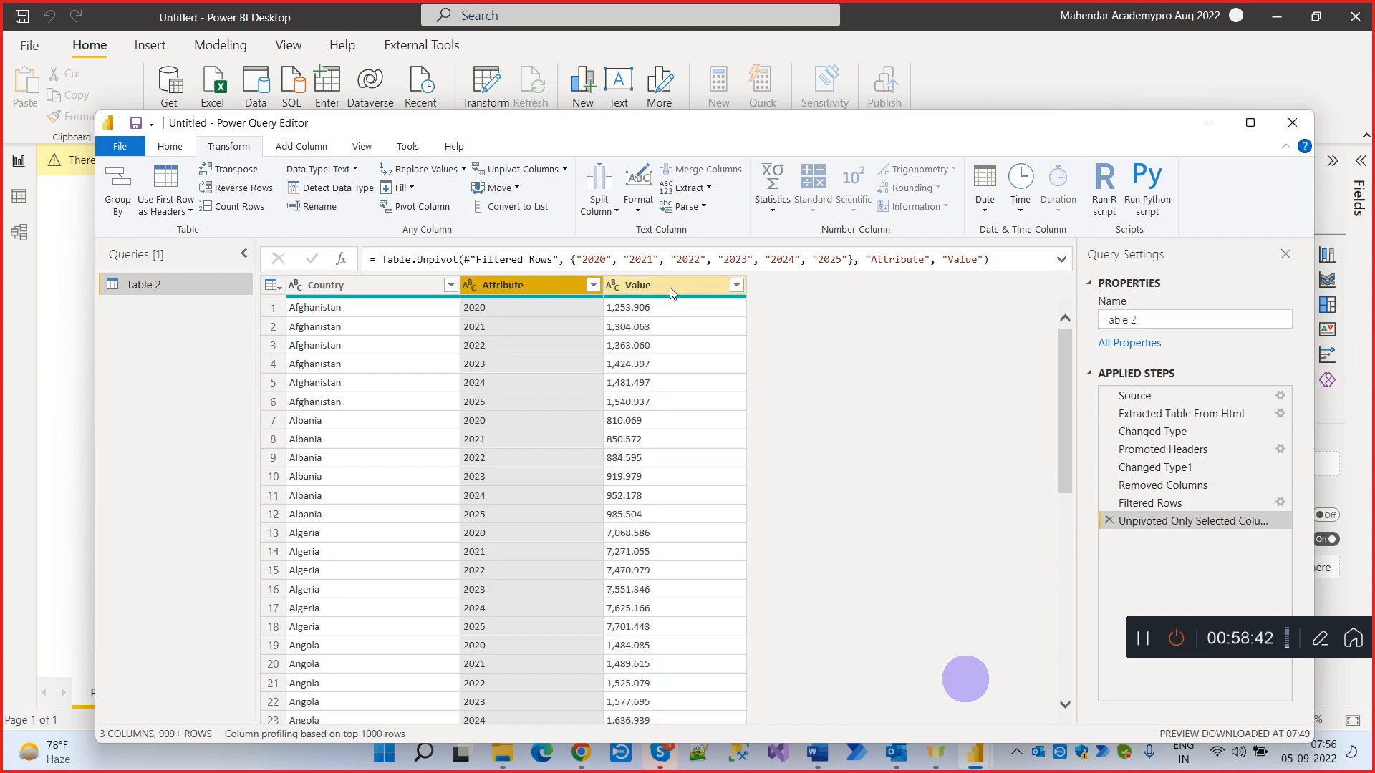
click(673, 290)
double_click(535, 286)
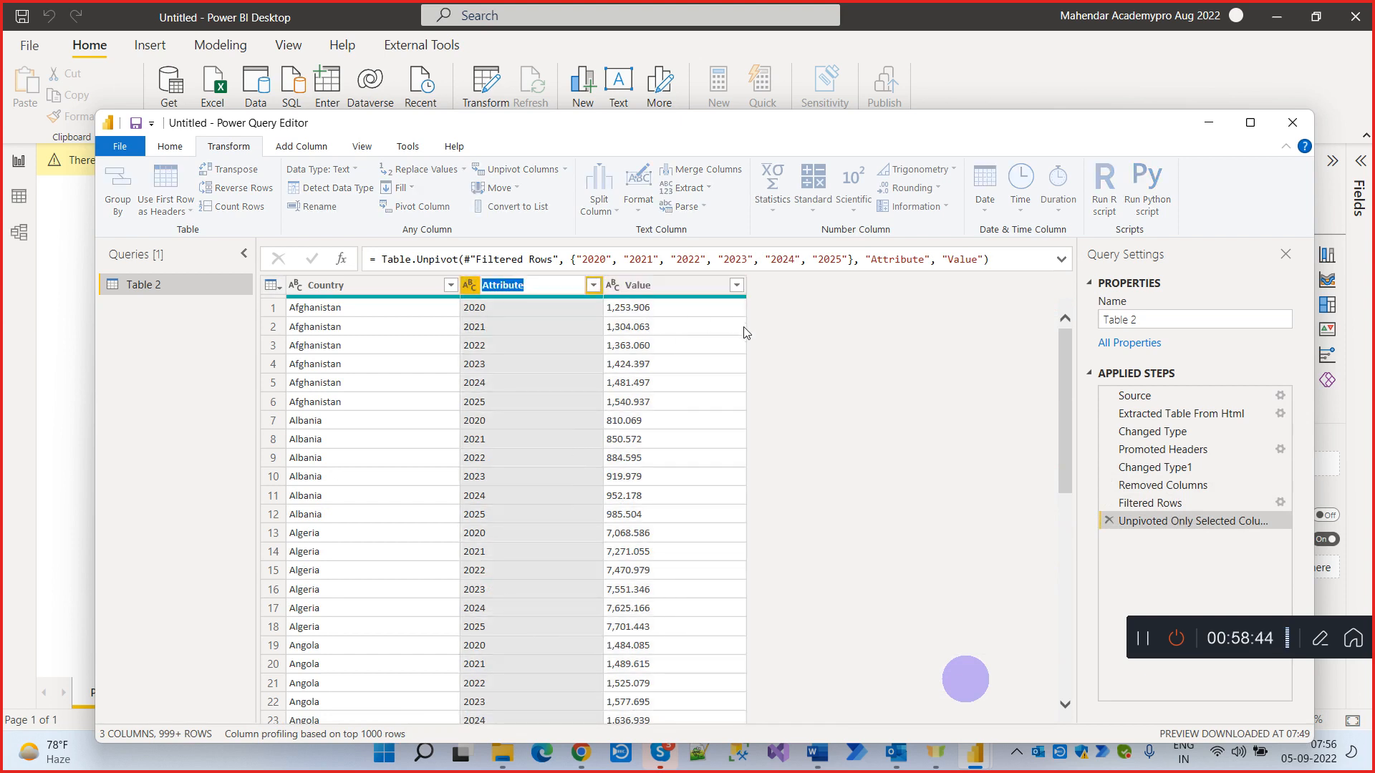
text(Year)
key(Return)
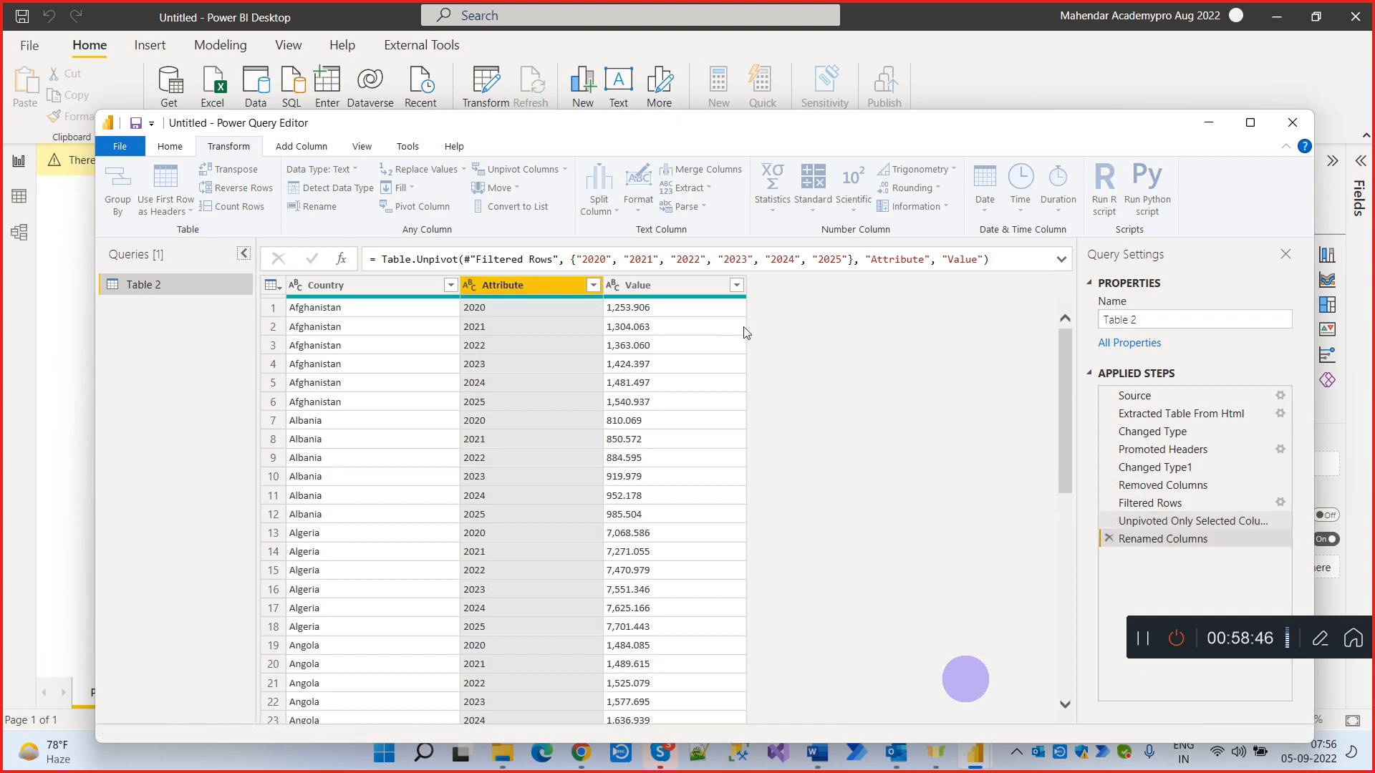
Rename the Value column to GDP Value
click(640, 286)
double_click(640, 287)
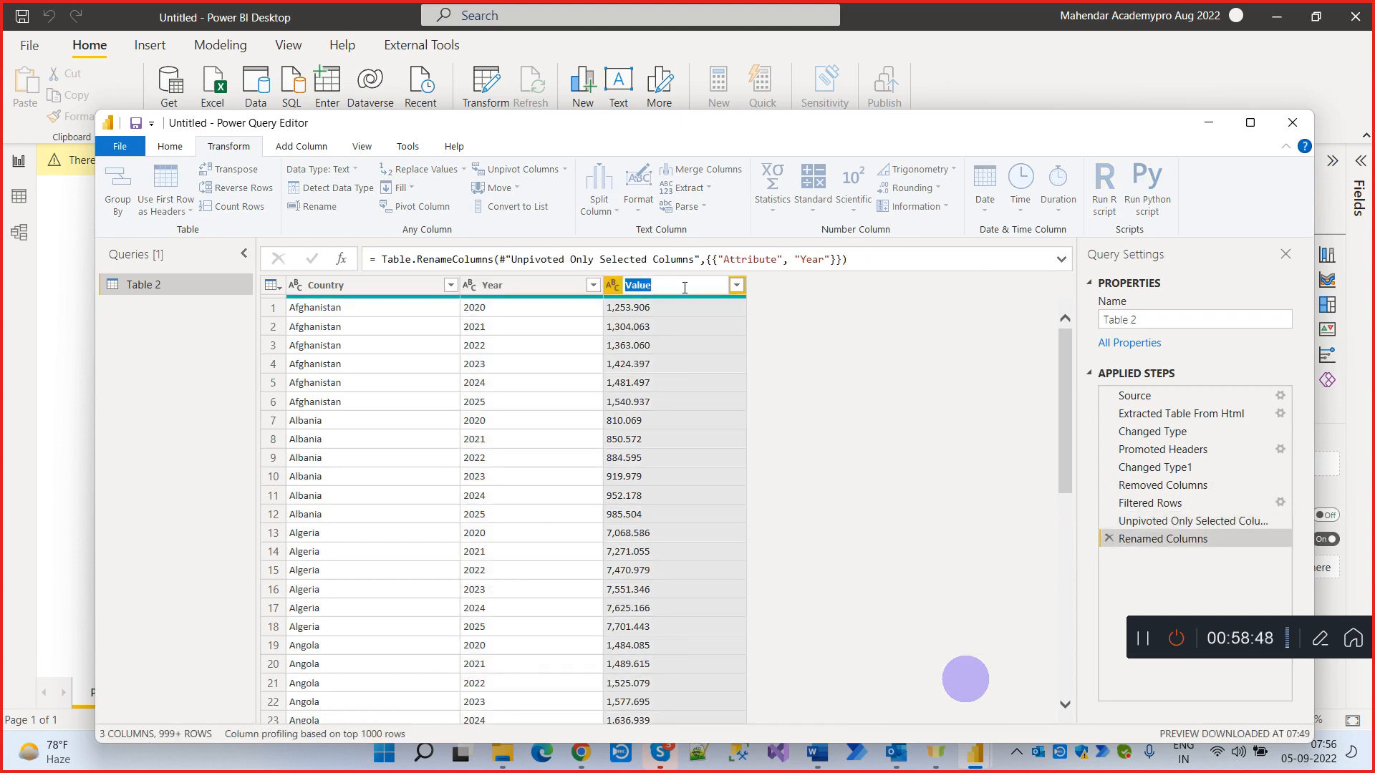
key(Home)
text(GDP)
key(Return)
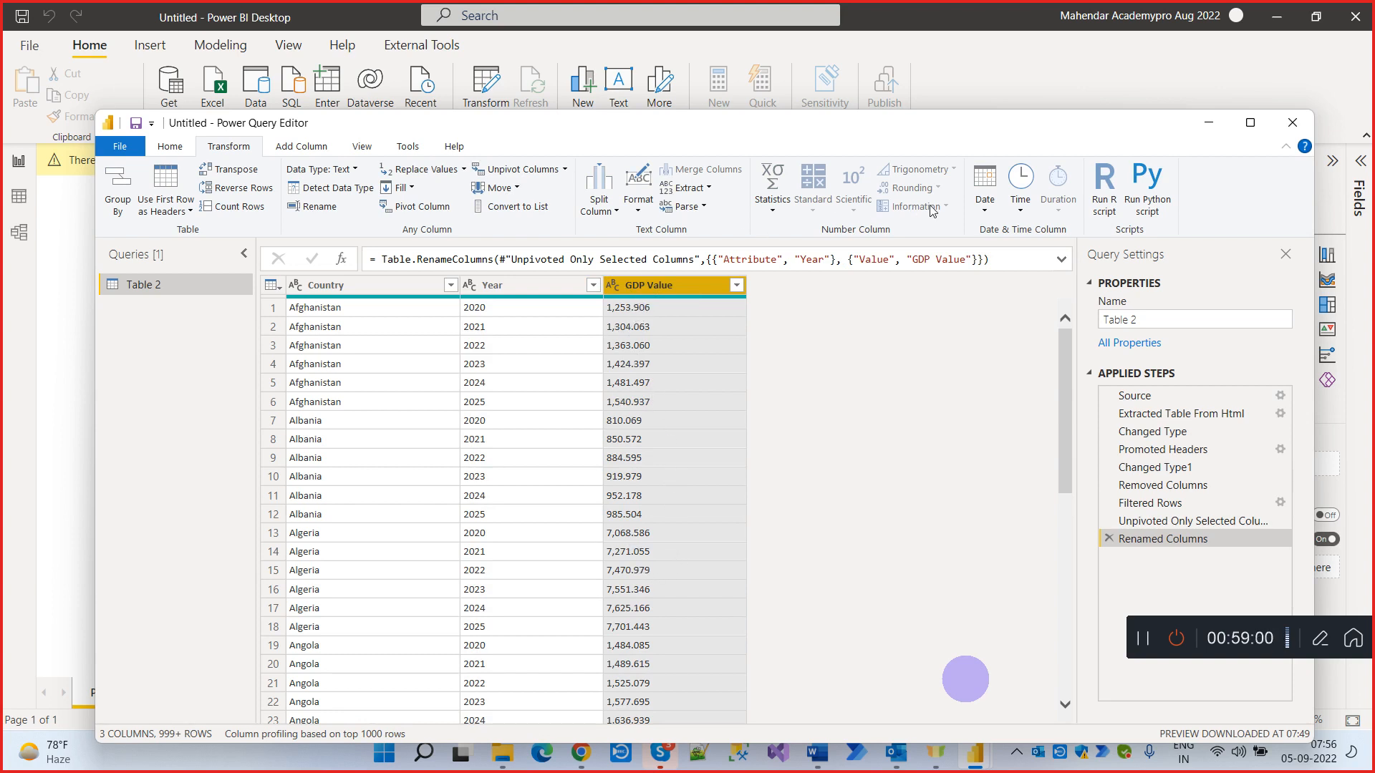
Change the GDP Value column's data type to Decimal Number
click(774, 210)
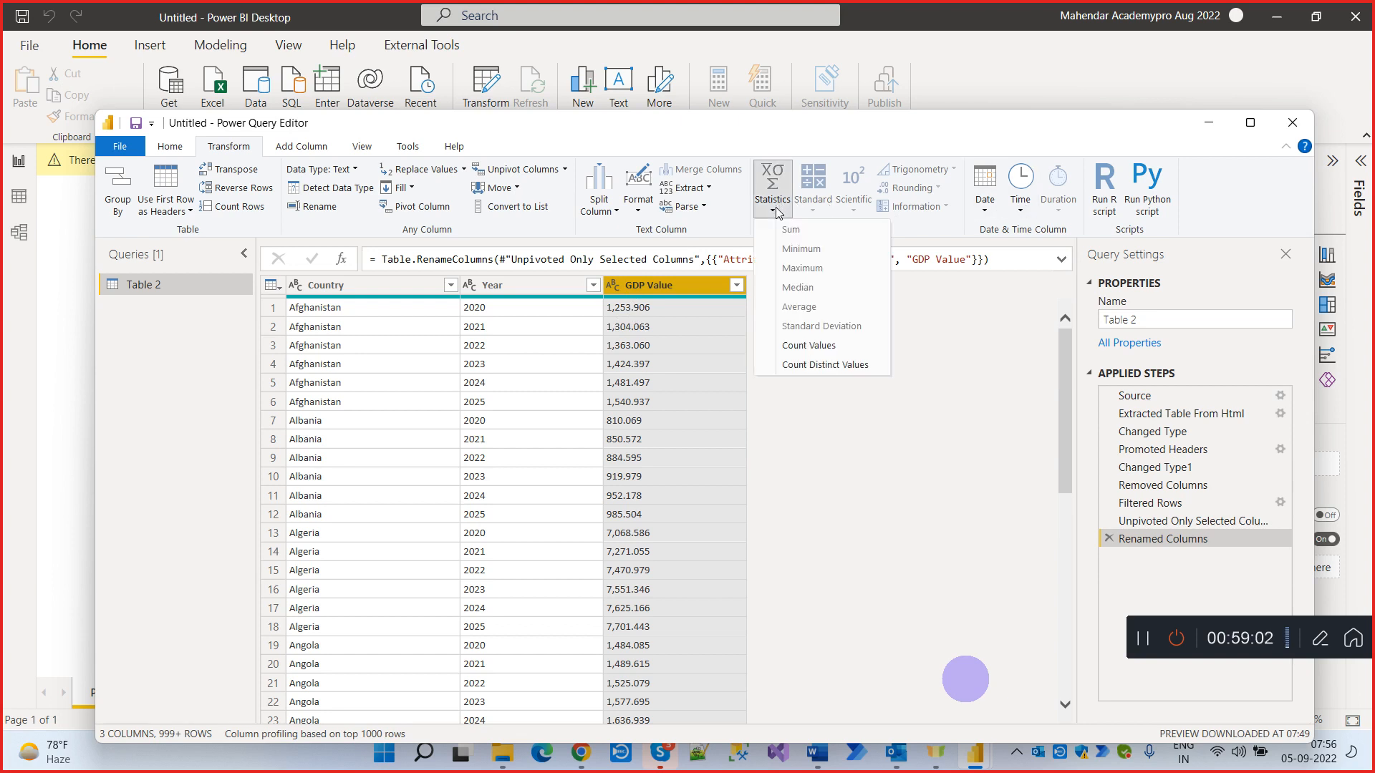
click(659, 281)
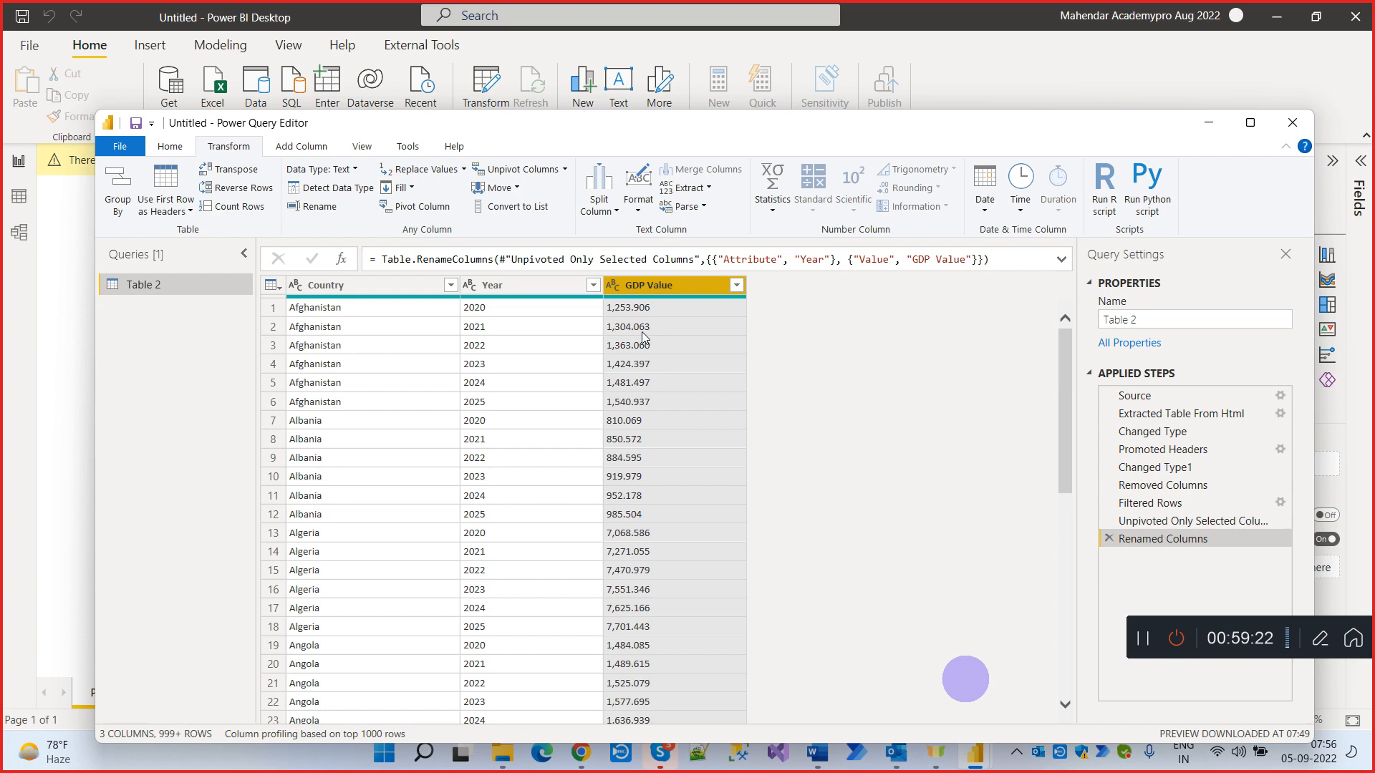
click(613, 285)
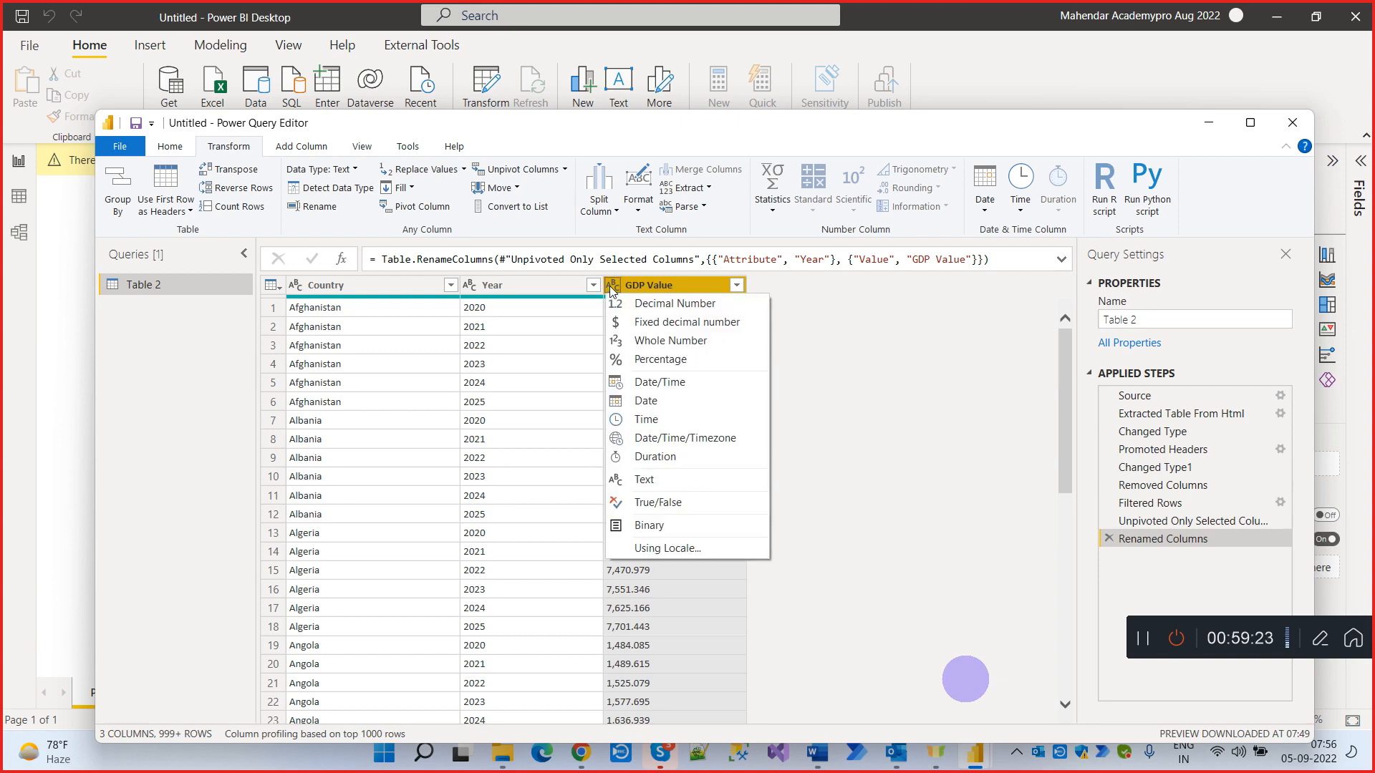
click(666, 303)
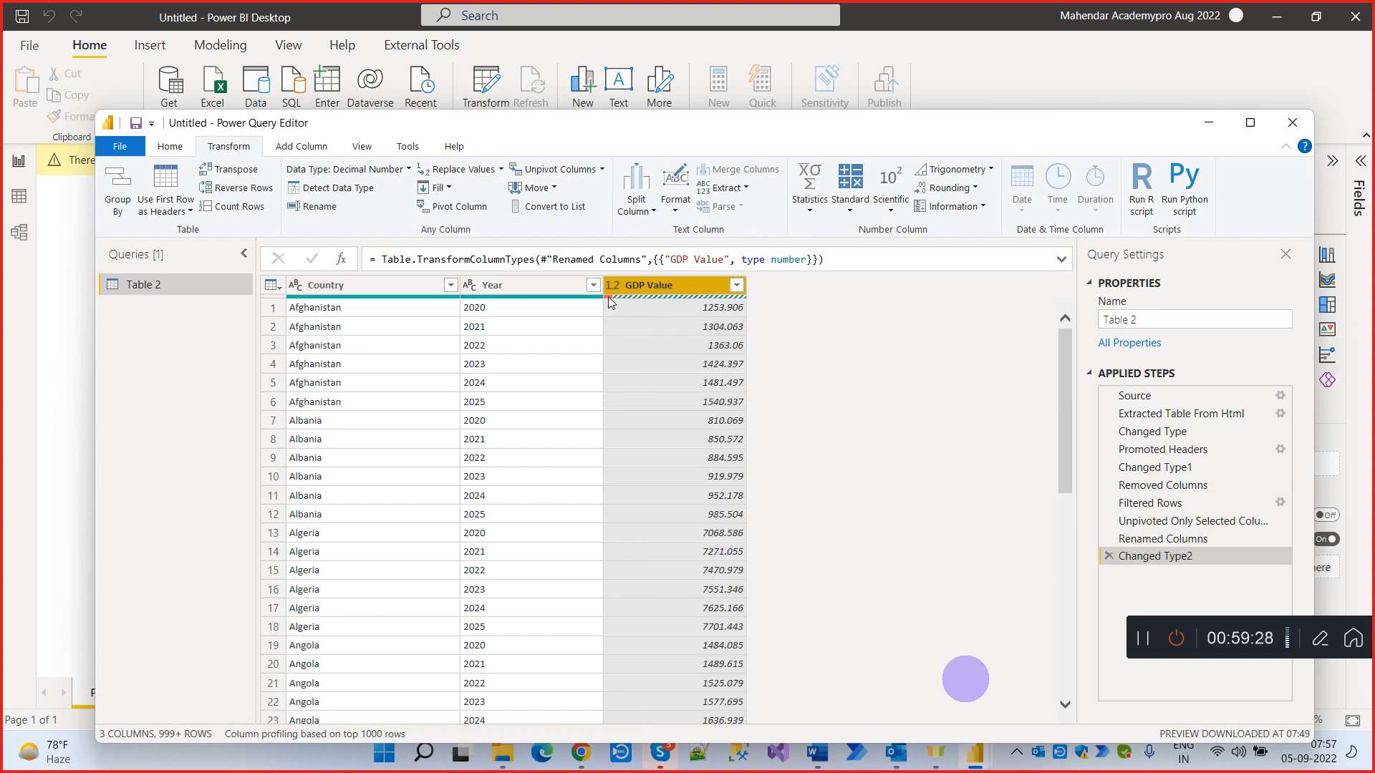
Keep only the rows with errors in the GDP Value column and examine the first row's error details
mouse_move(608, 296)
click(170, 146)
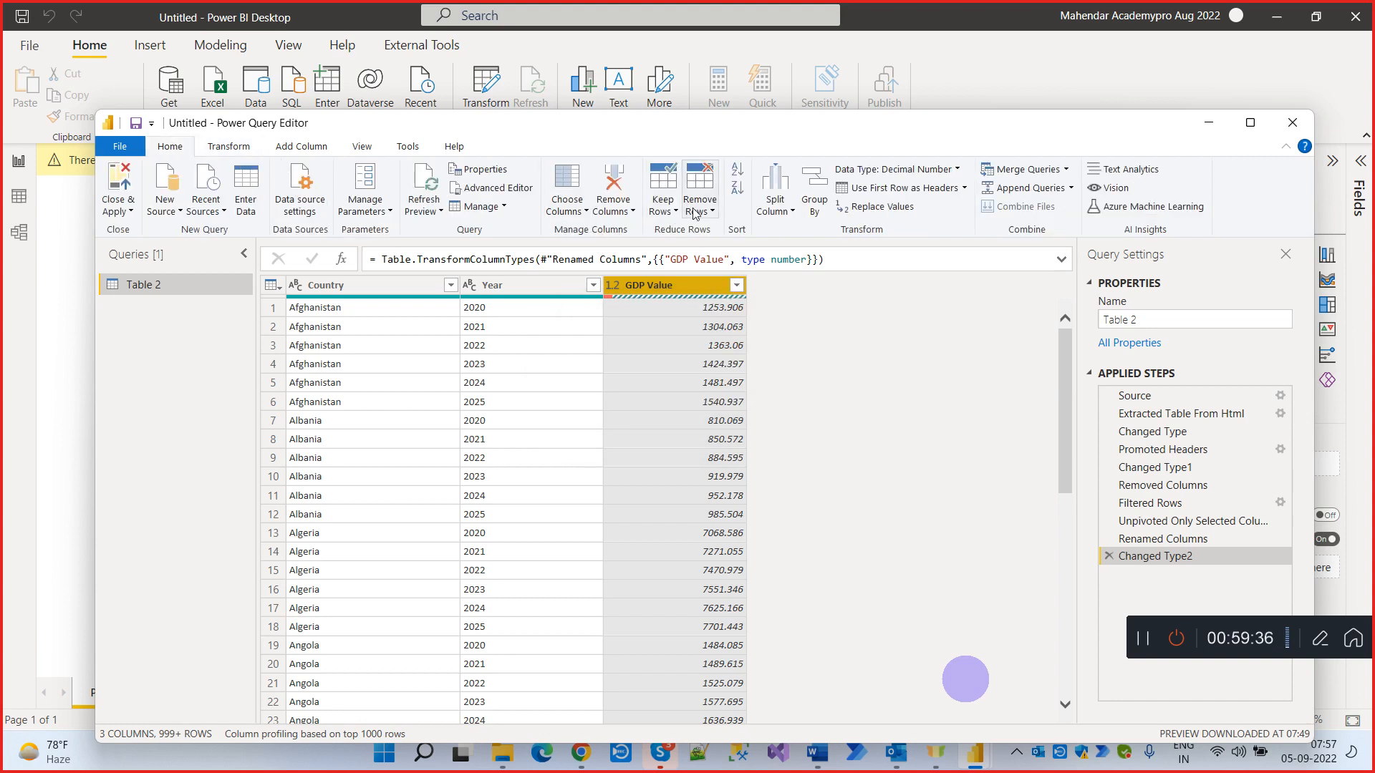
click(662, 208)
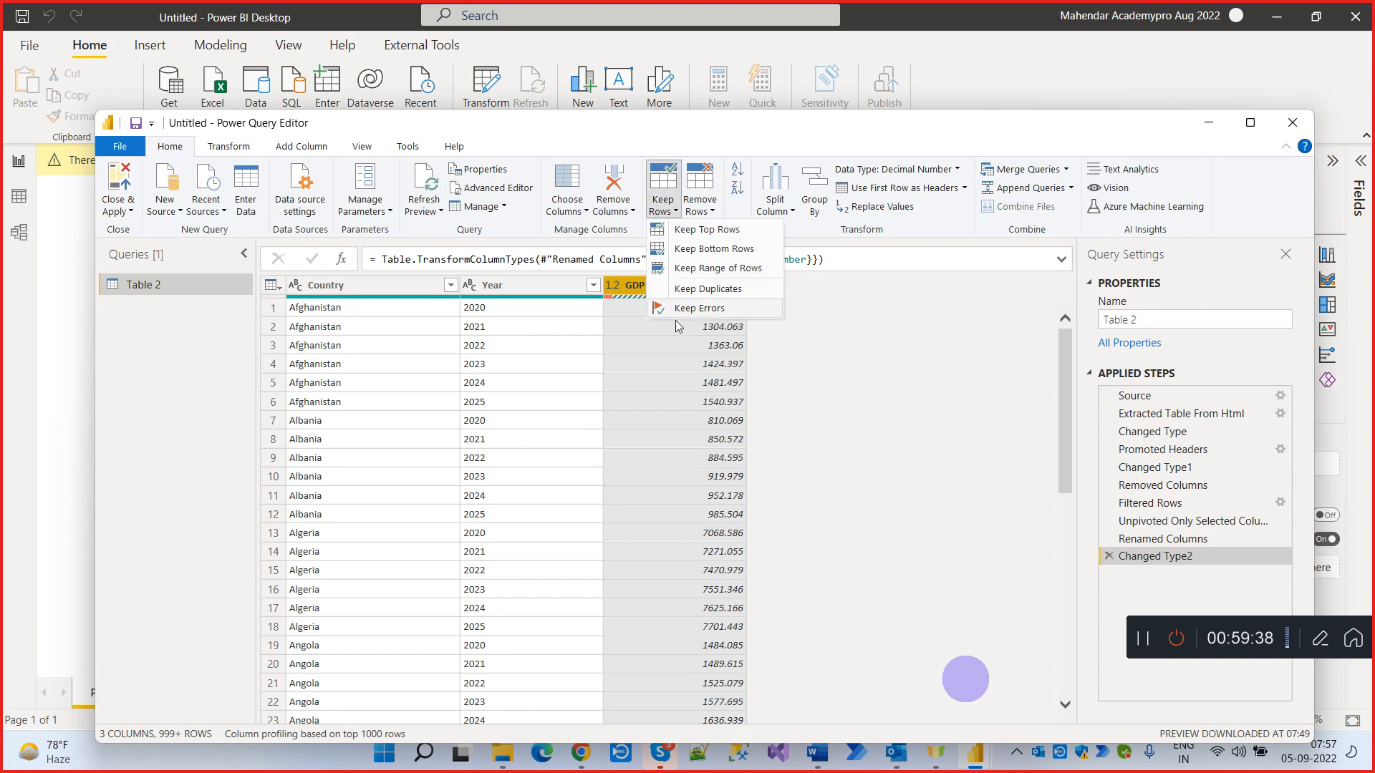
click(710, 310)
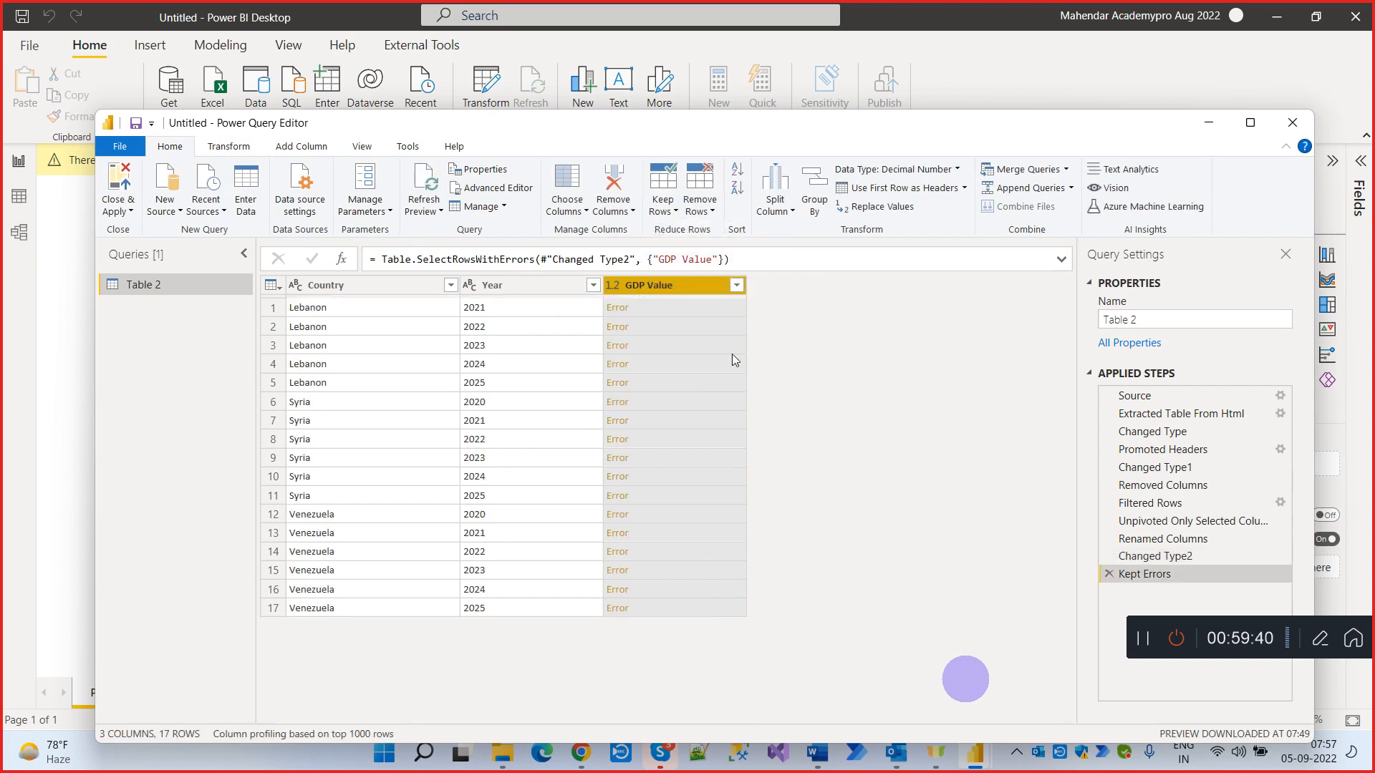
click(655, 306)
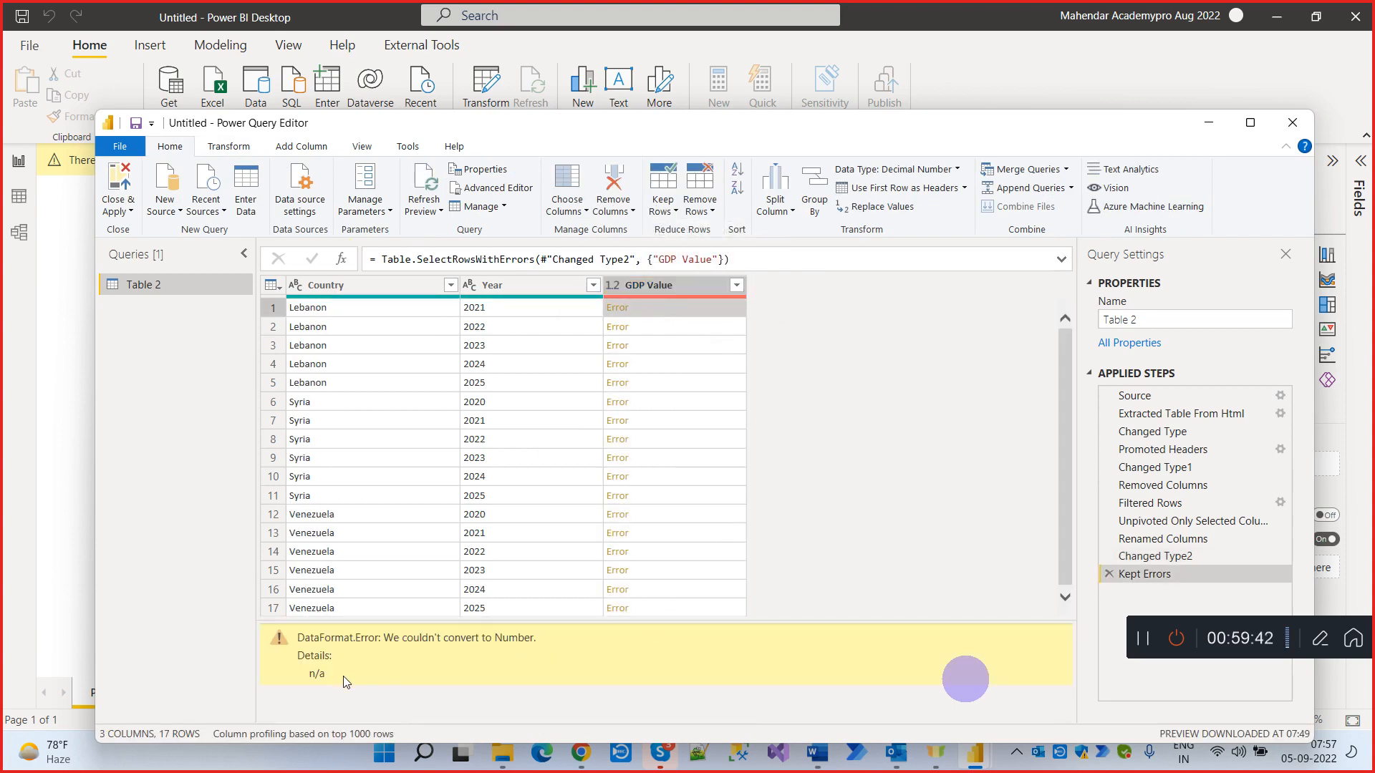
Delete the Kept Errors and Changed Type2 applied steps from the Table 2 query
drag(347, 681, 275, 682)
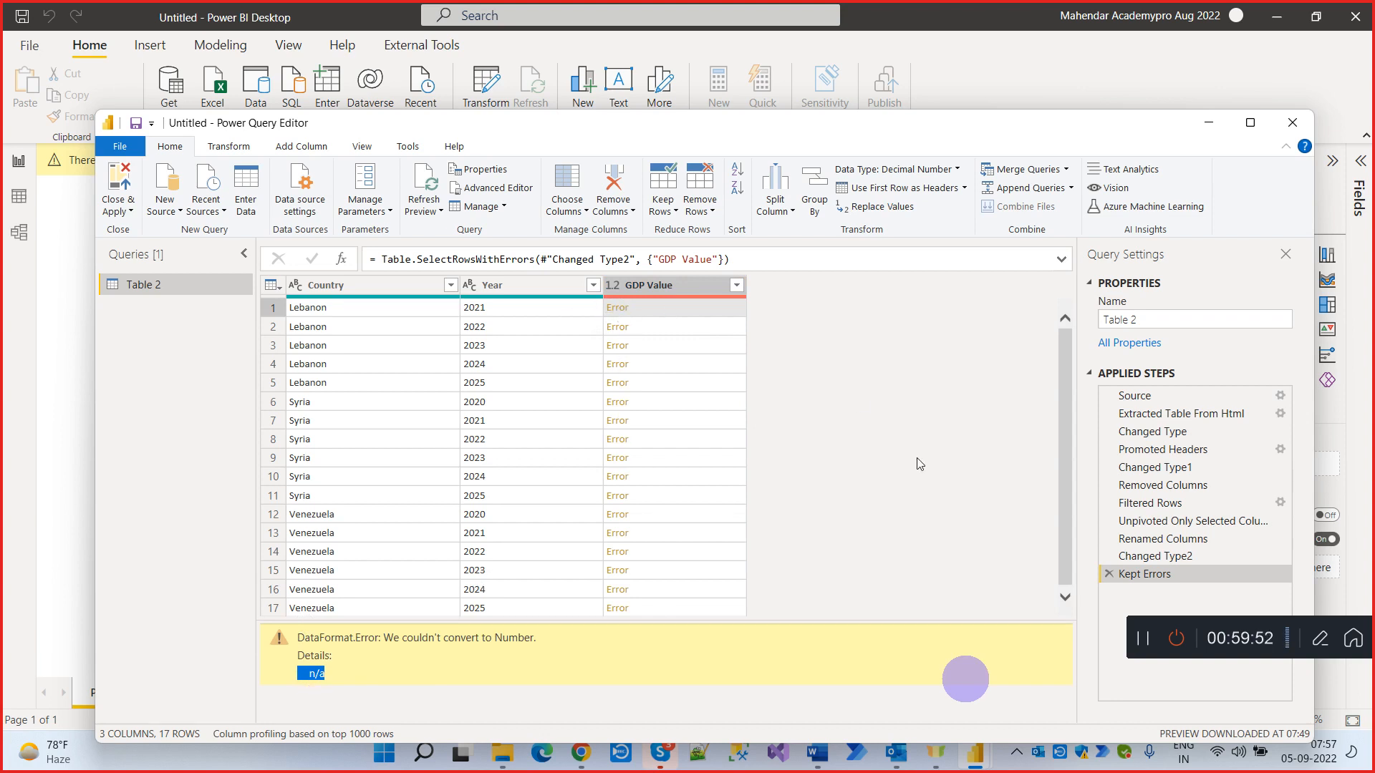
click(1108, 574)
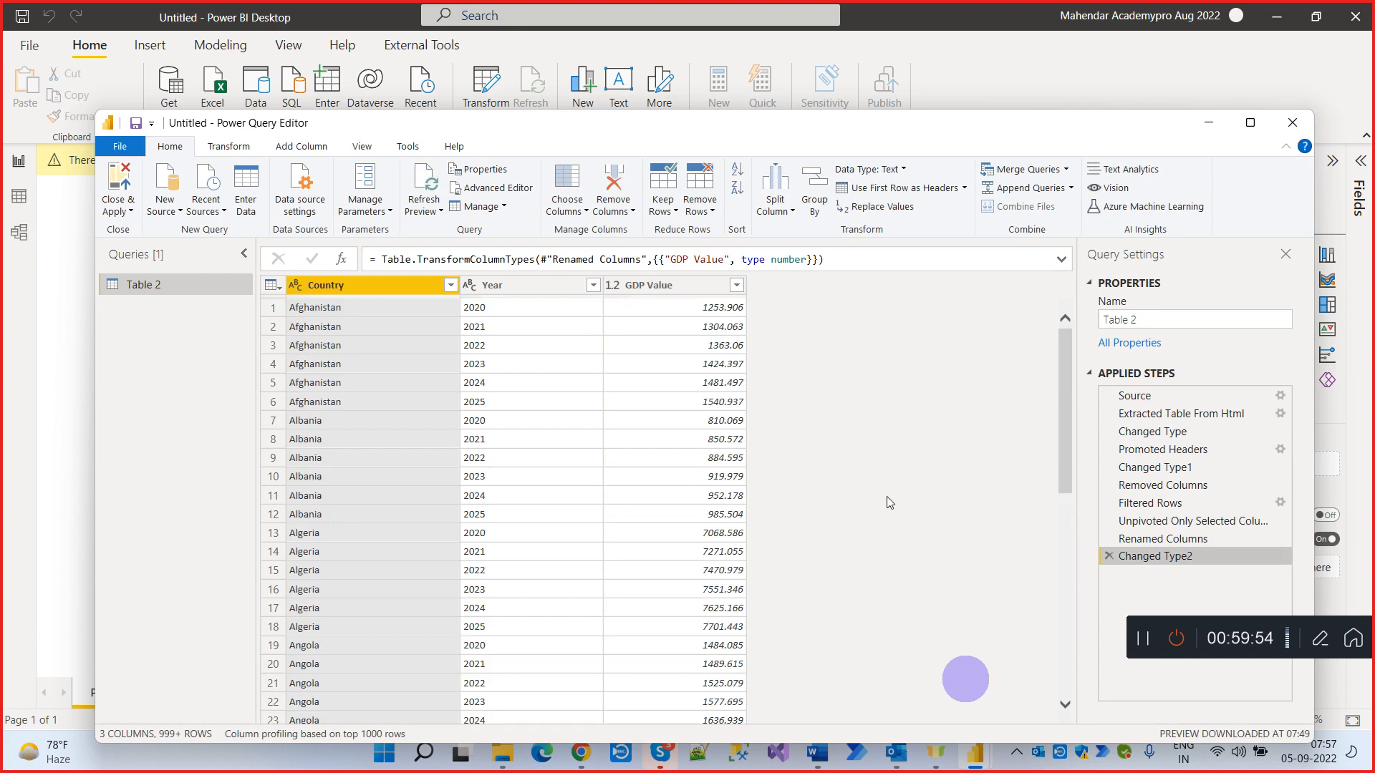
click(1108, 557)
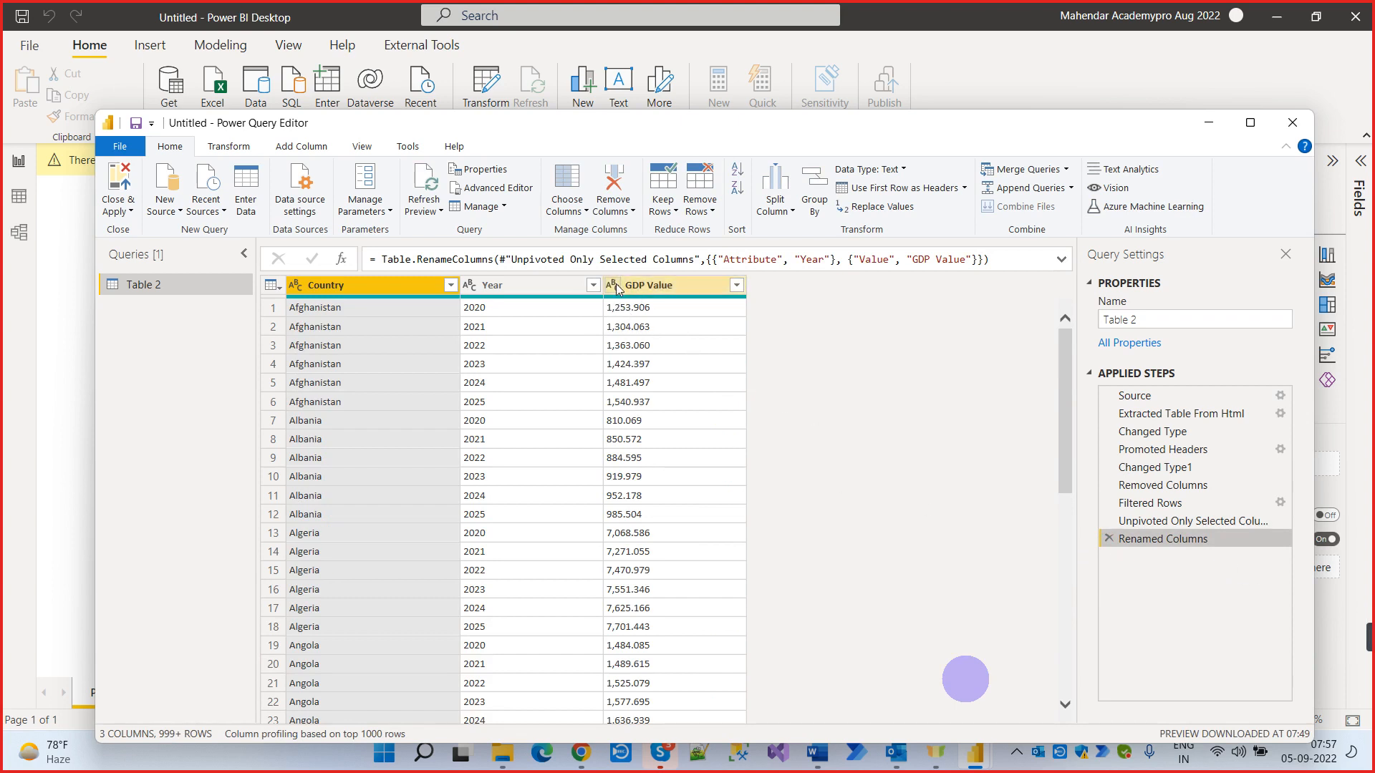
Filter the GDP Value column to exclude the n/a rows
click(613, 286)
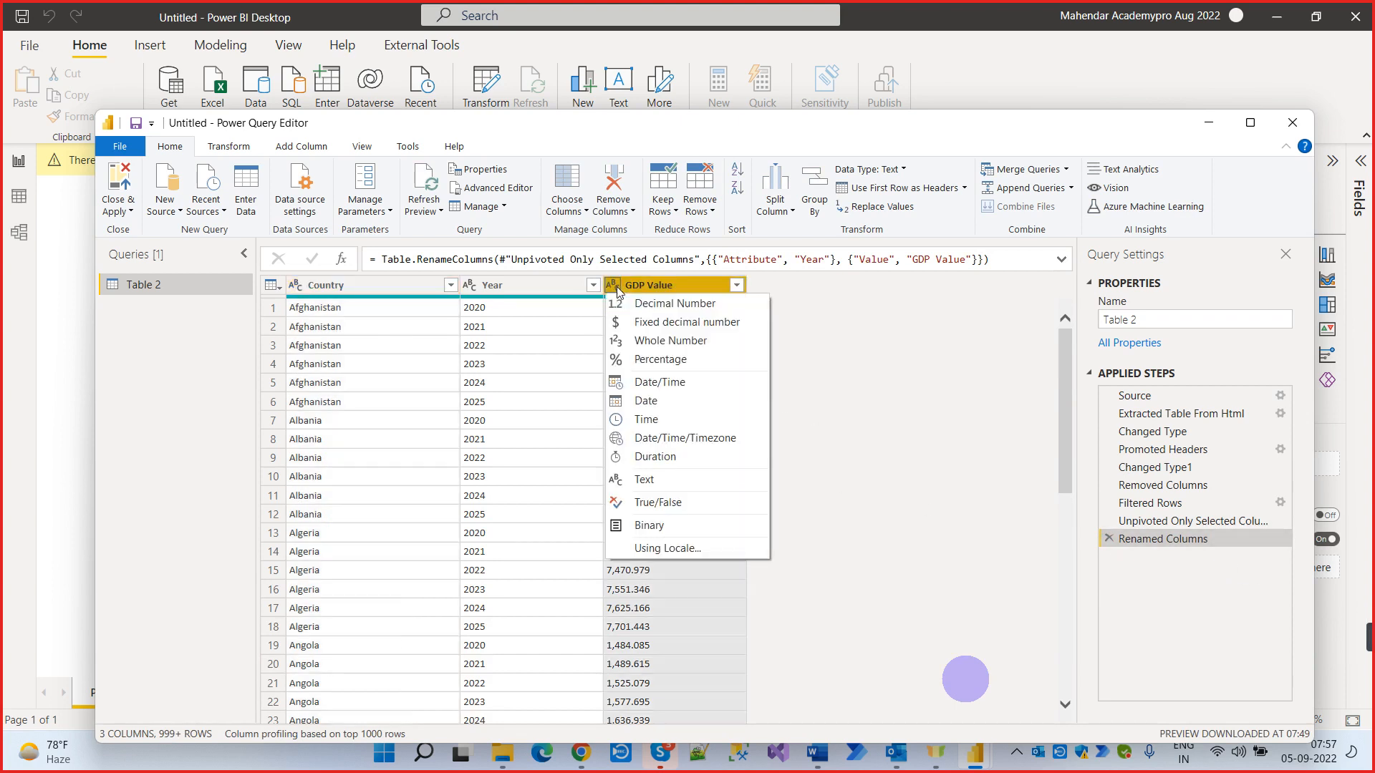
click(873, 304)
click(737, 287)
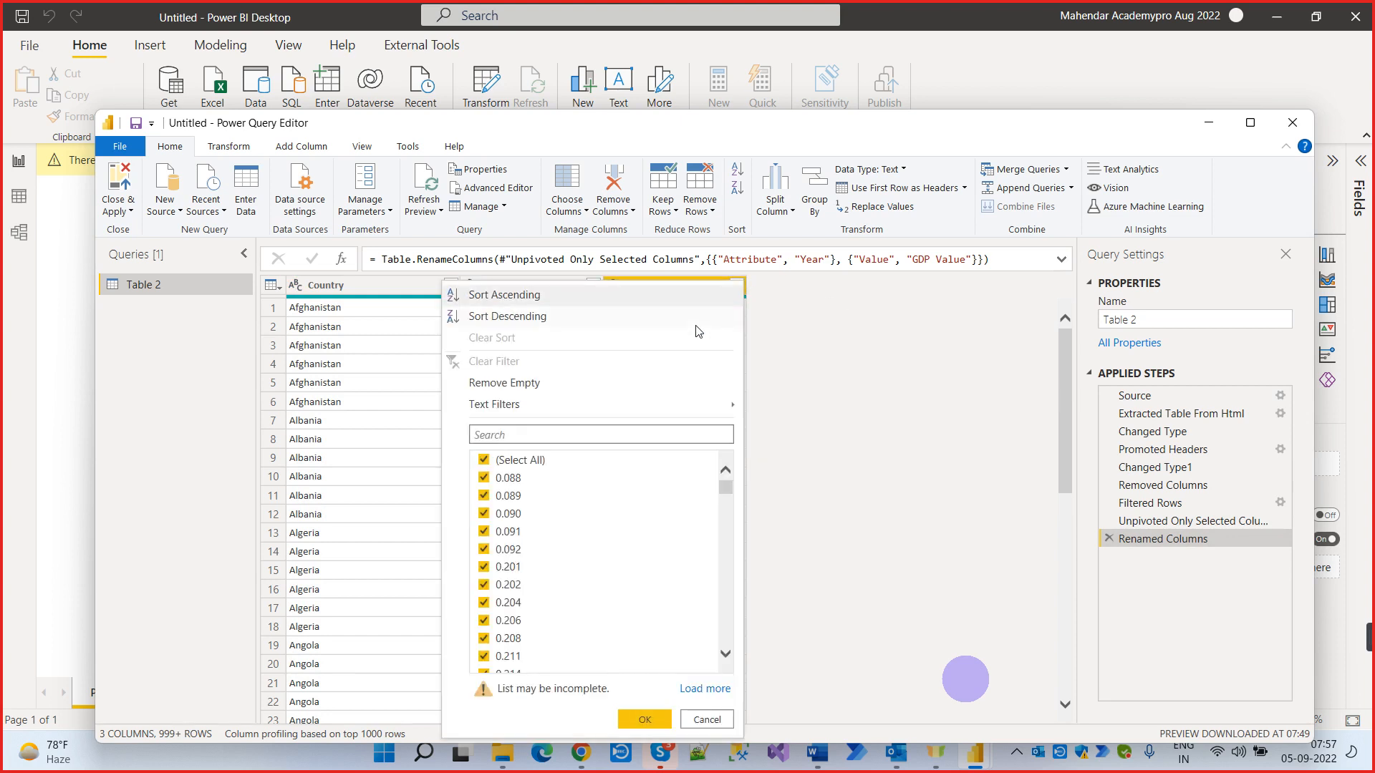
click(568, 440)
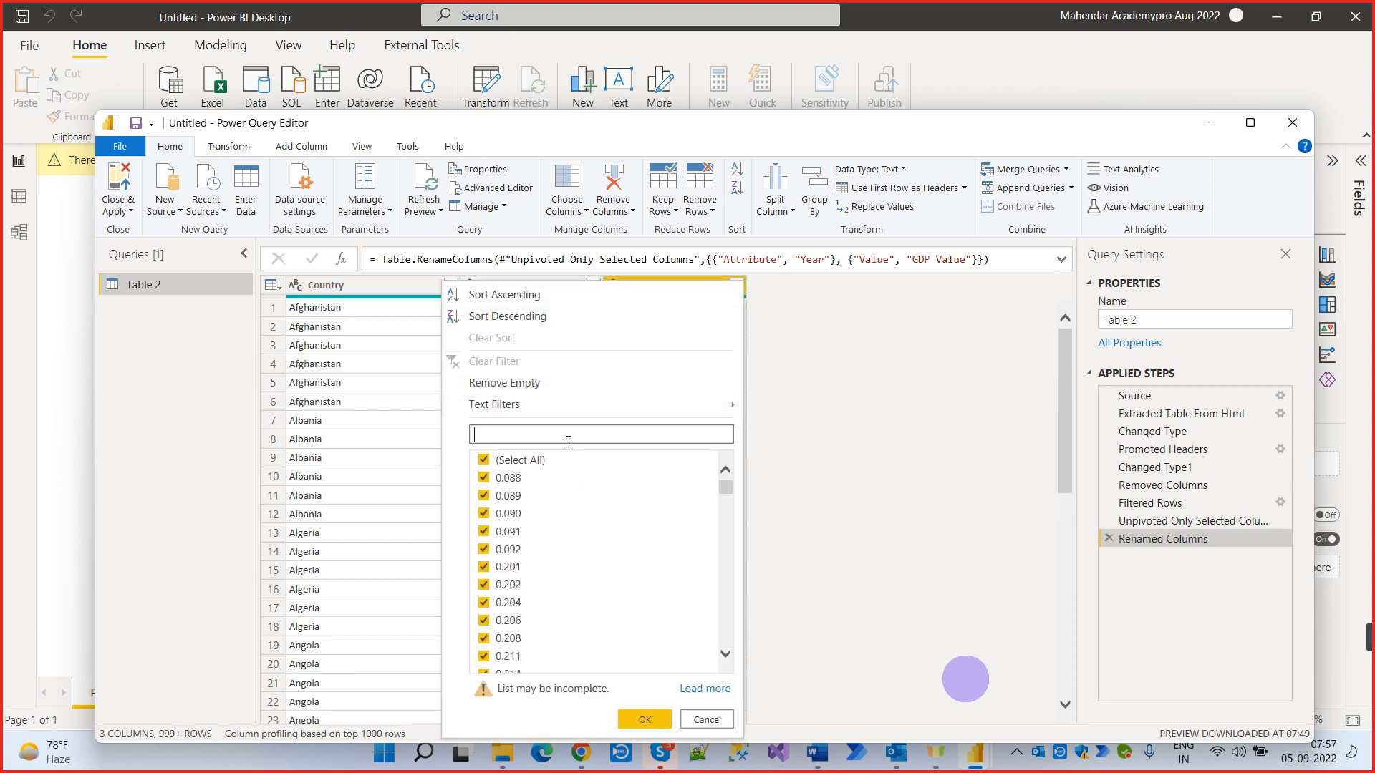
text(n)
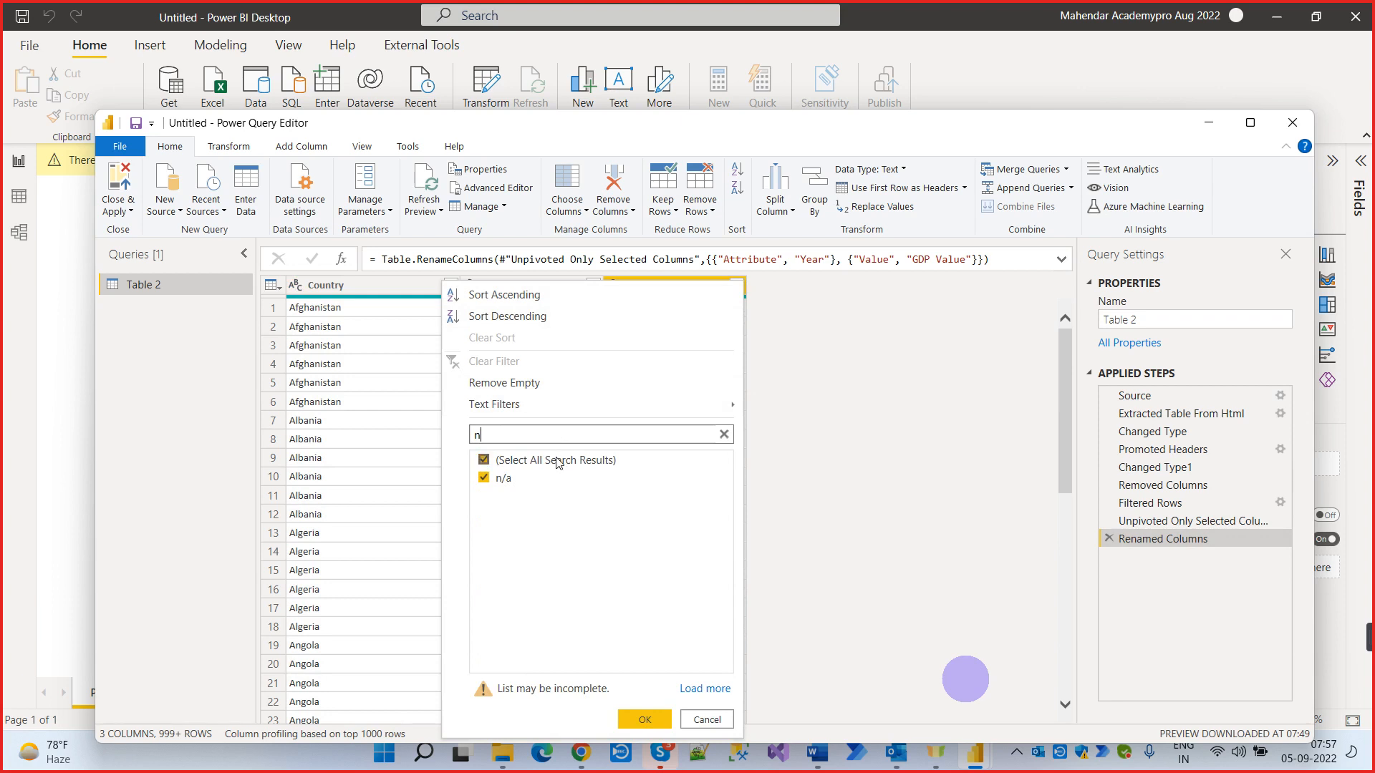
click(483, 478)
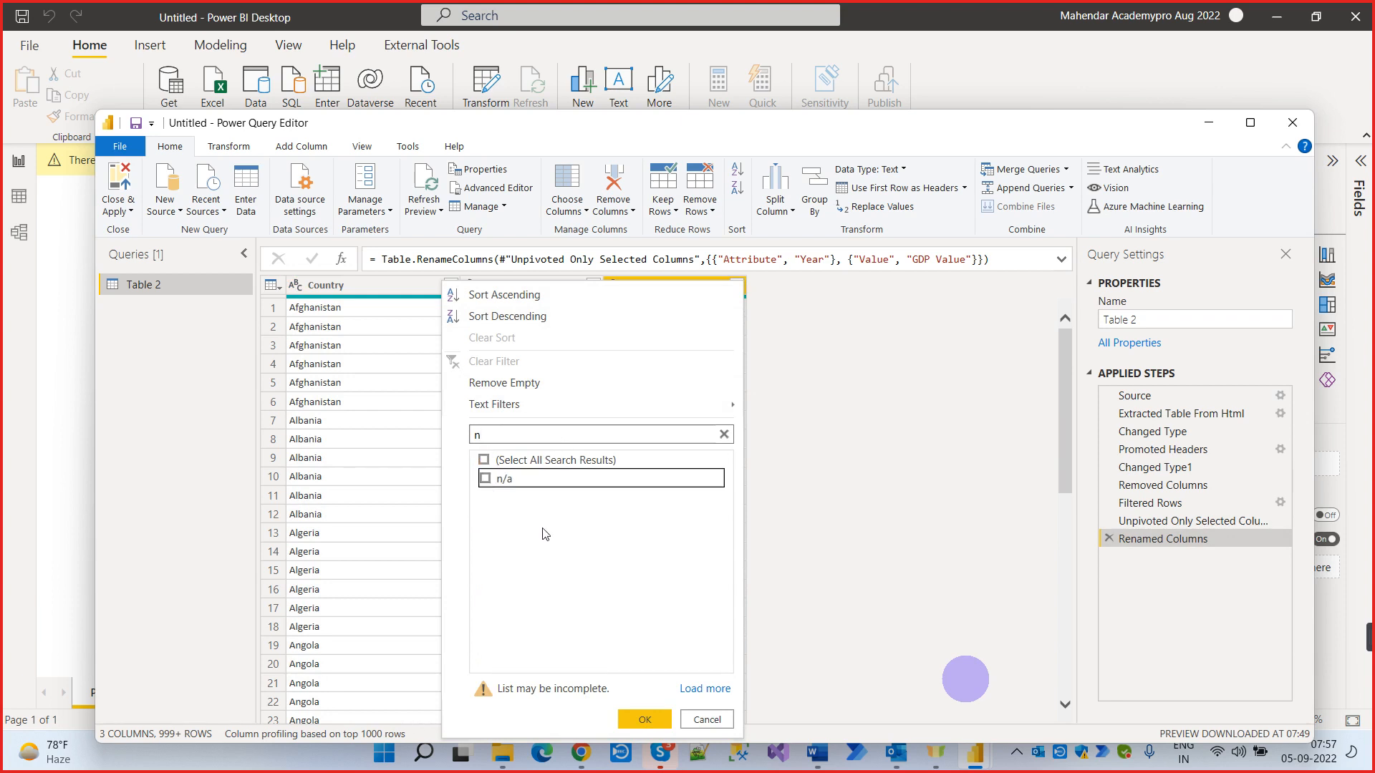
click(725, 435)
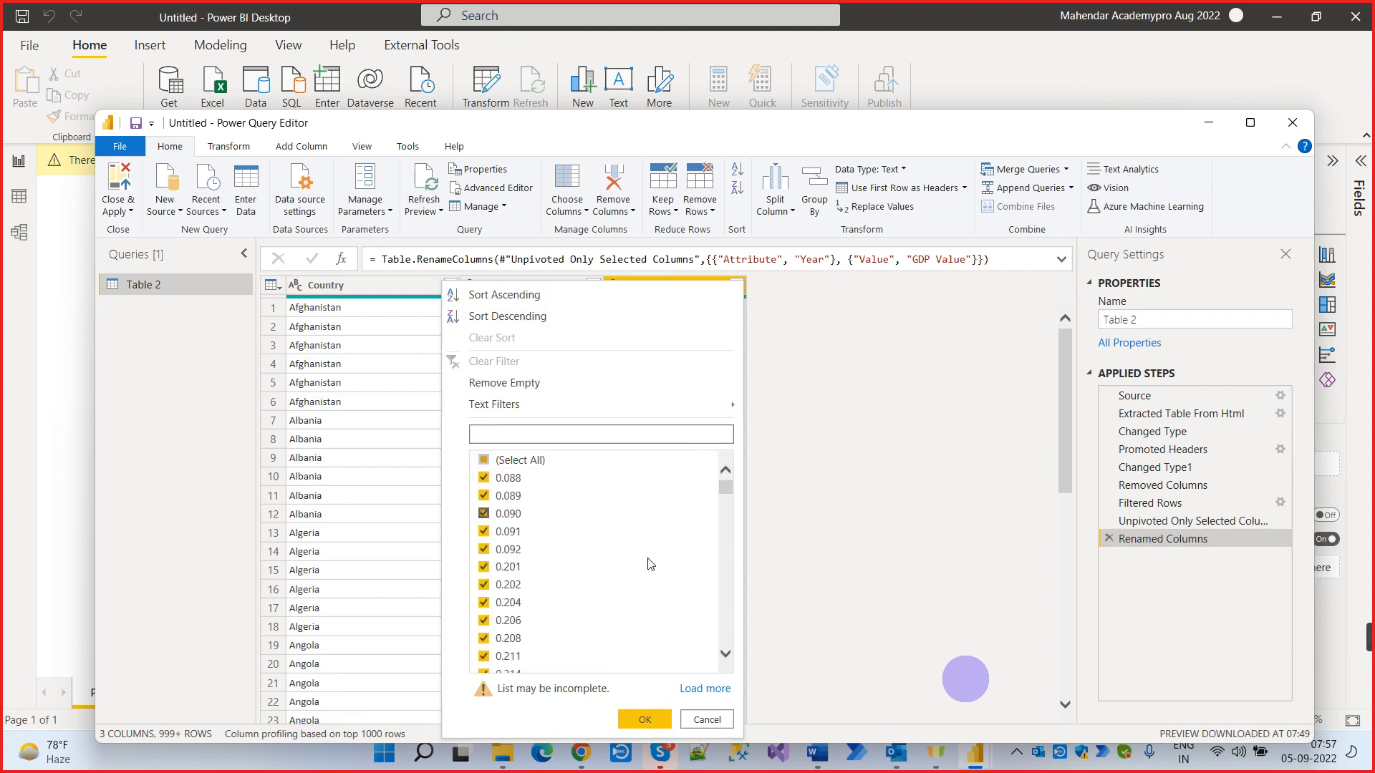
click(643, 719)
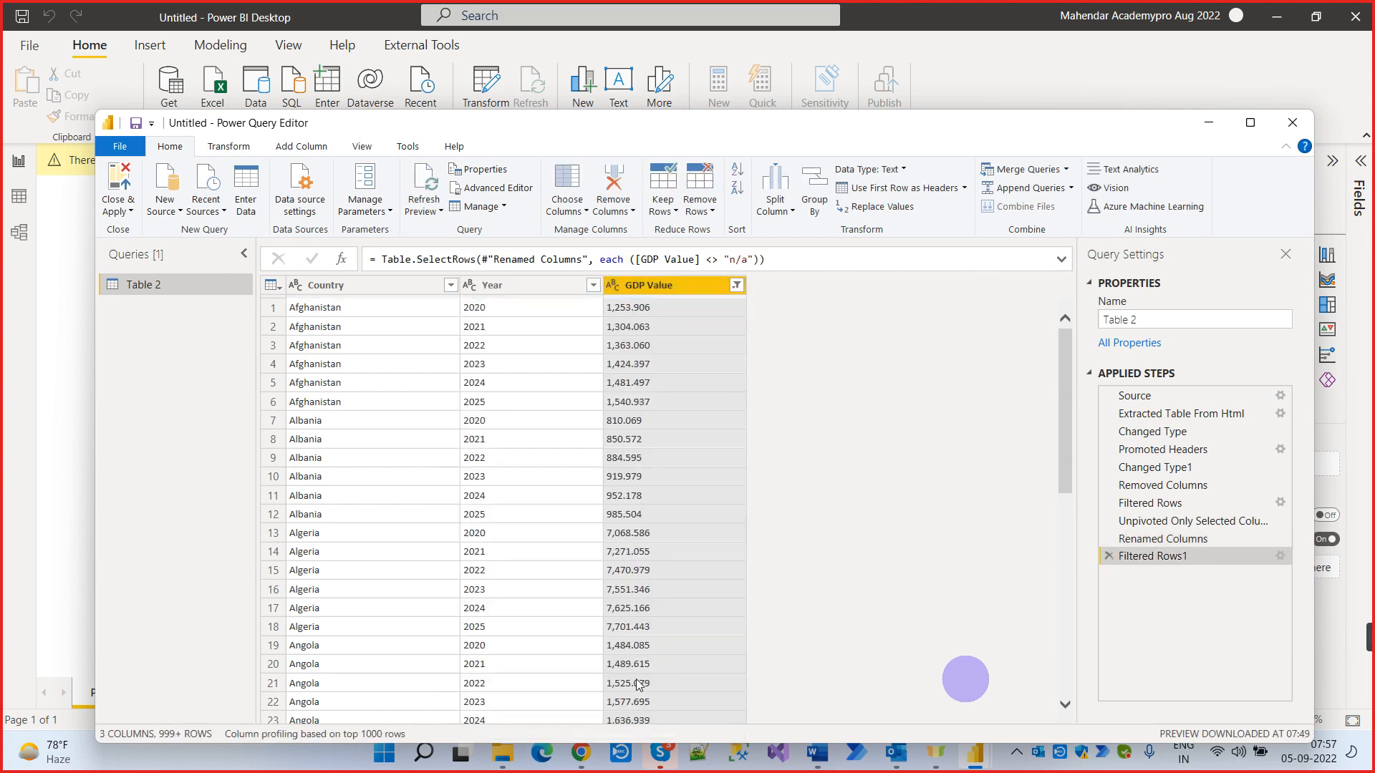
Set the GDP Value column's data type to Decimal Number and the Year column's to Whole Number
click(613, 285)
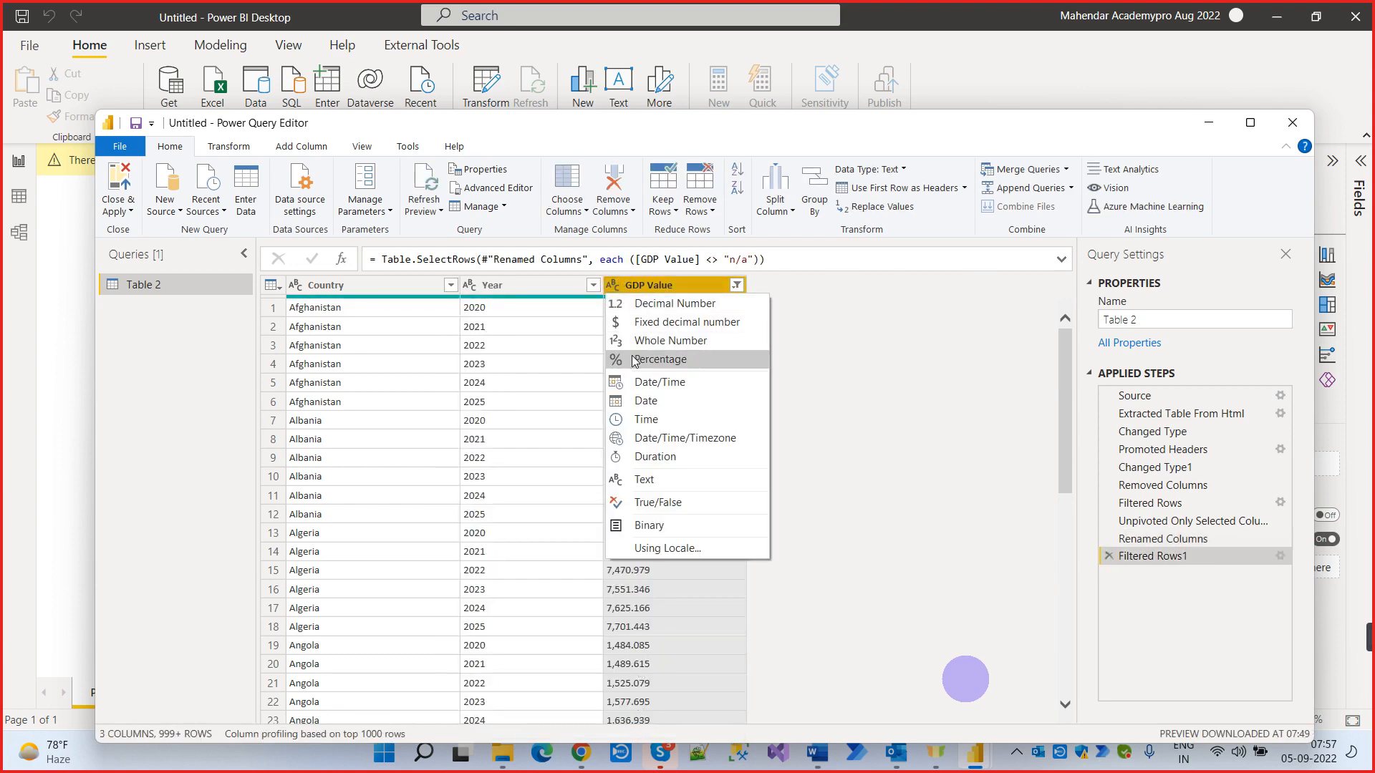
click(673, 304)
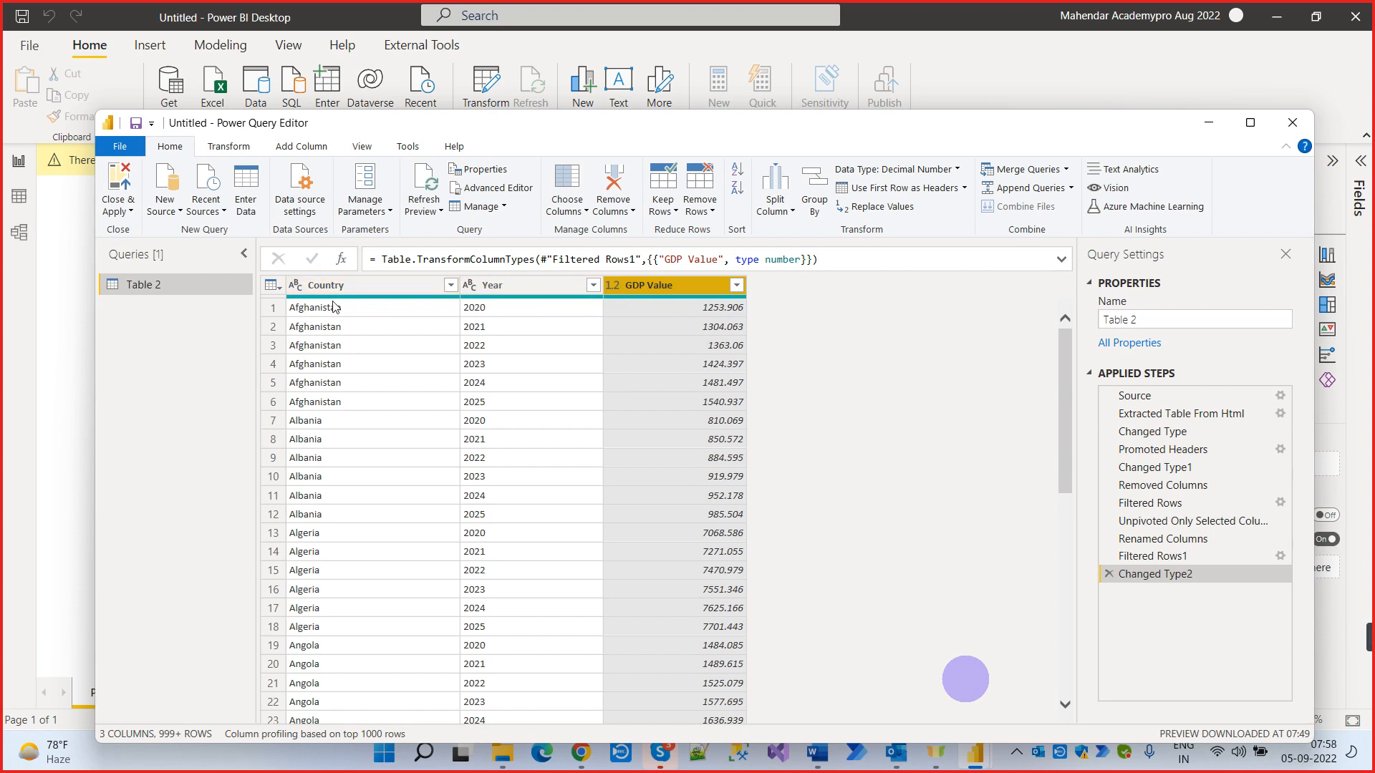
mouse_move(455, 304)
click(470, 285)
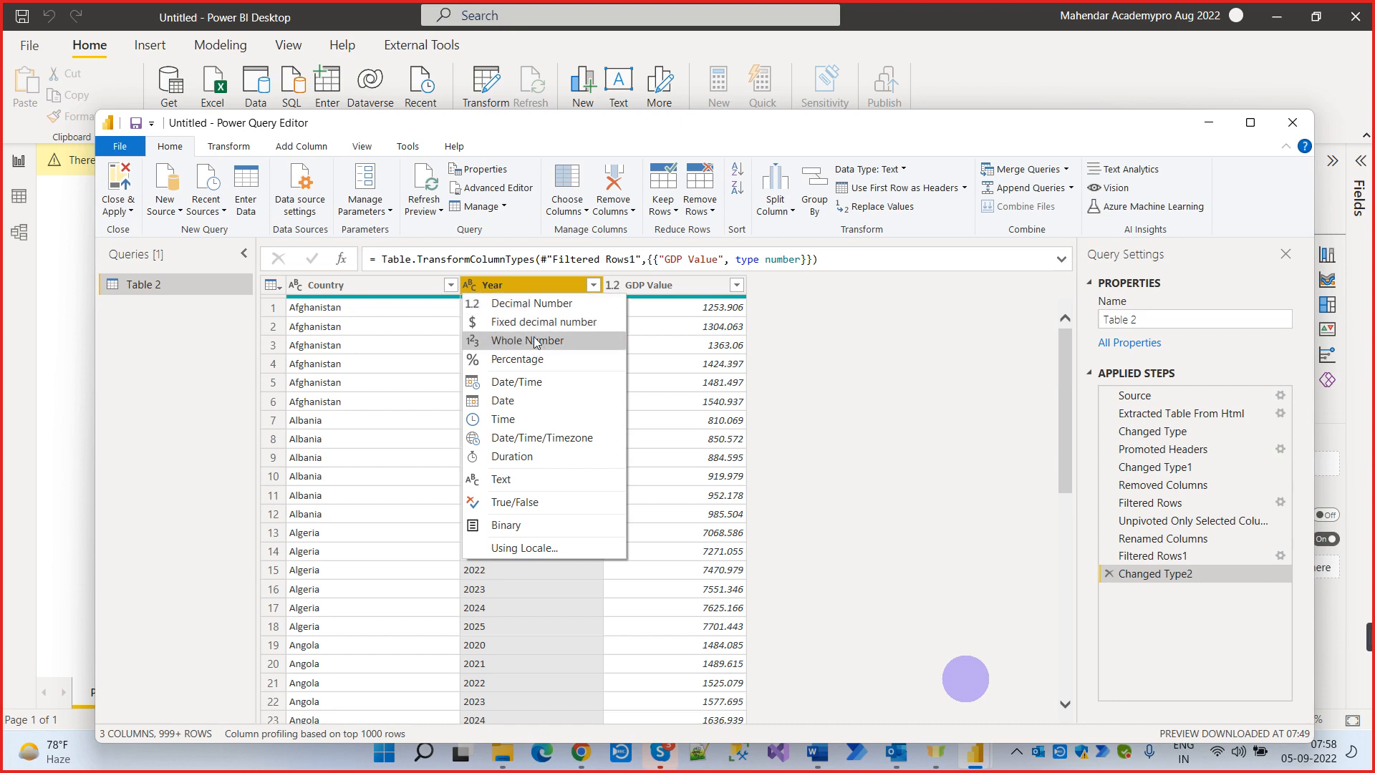
click(506, 342)
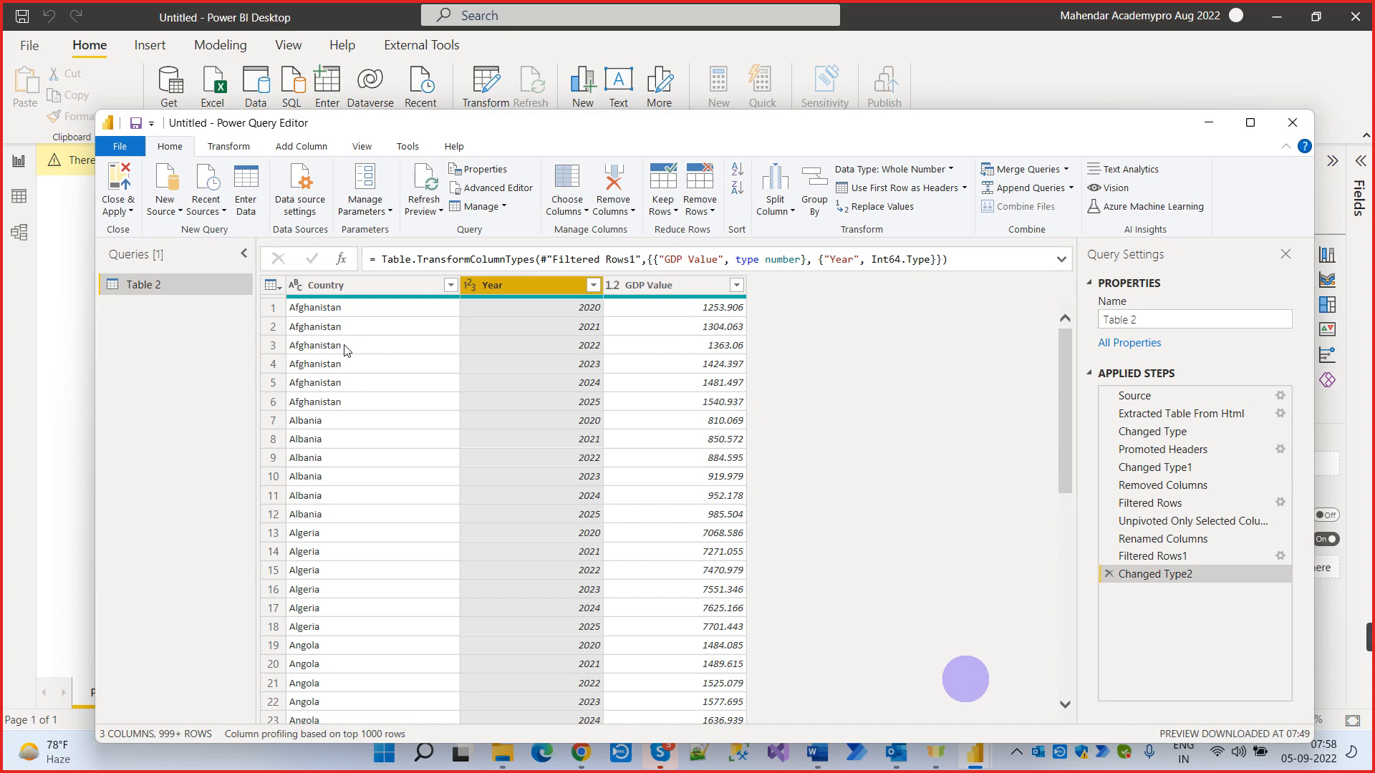
Close the query editor and apply the changes to load Table 2 into the report
click(130, 205)
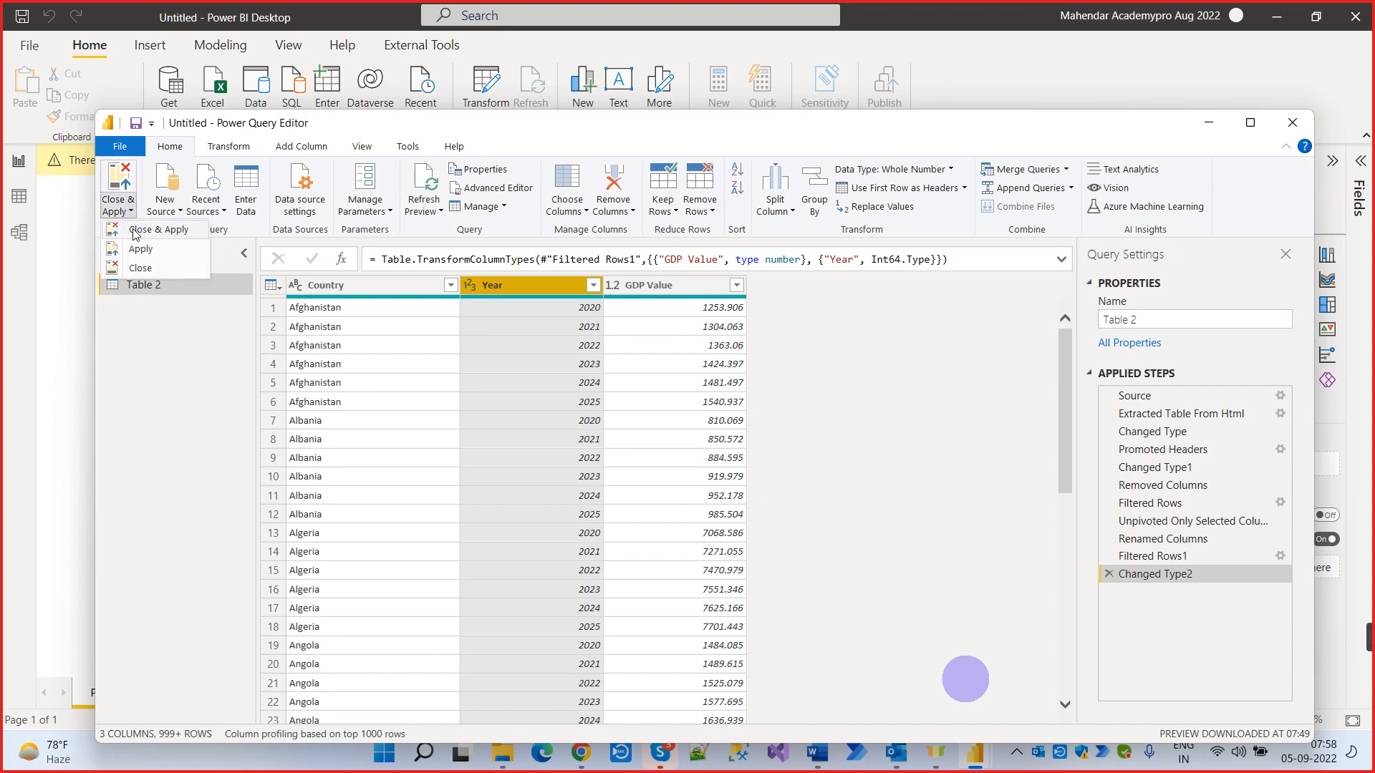
click(133, 229)
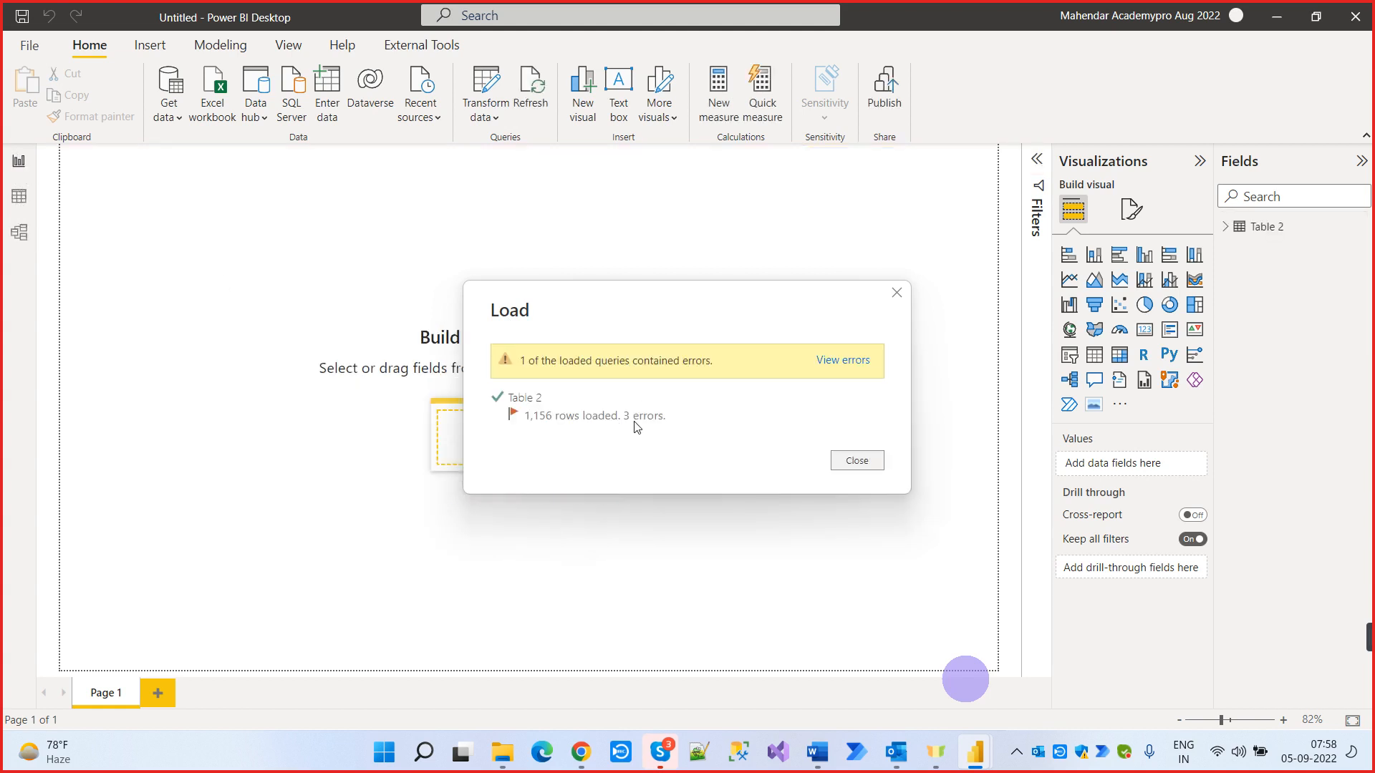
View the load errors in the Power Query Editor and examine the first row's GDP Value error details
click(852, 362)
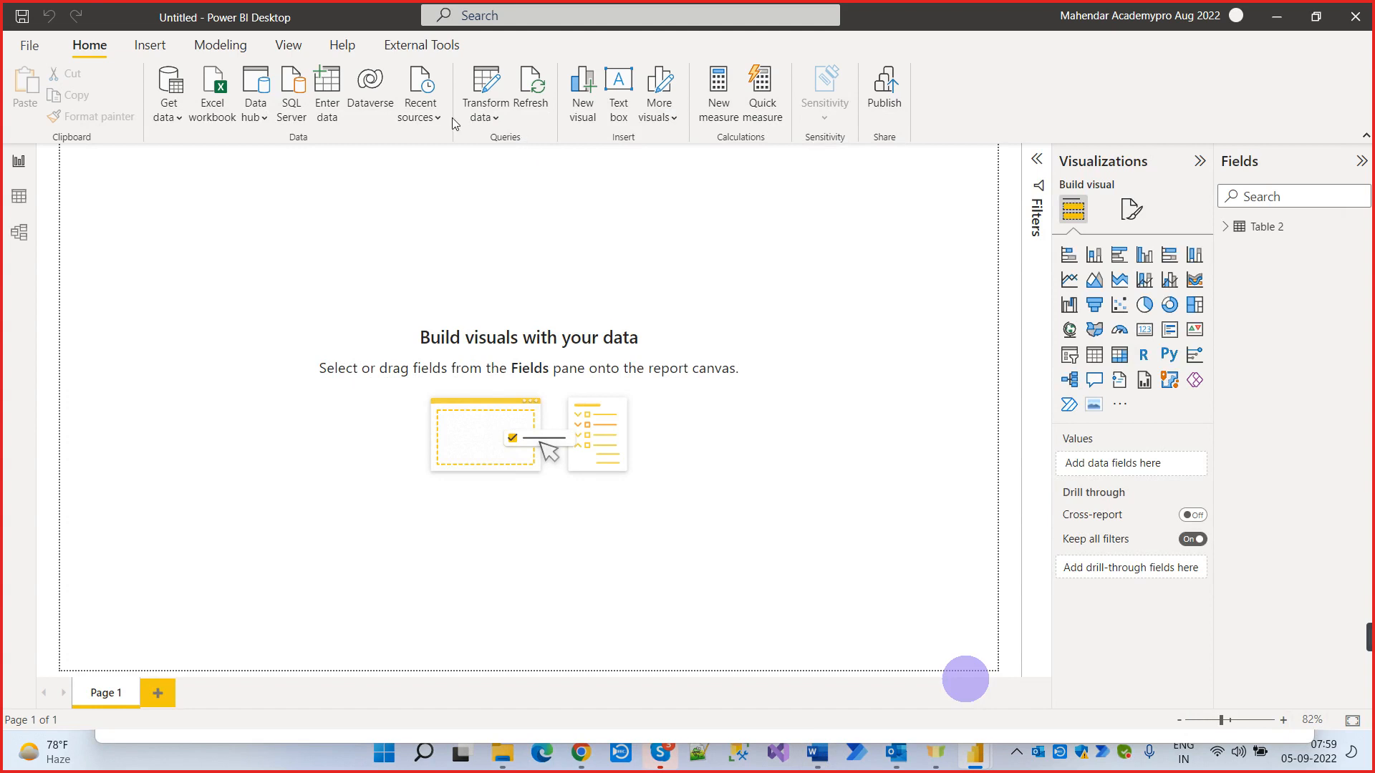
click(487, 116)
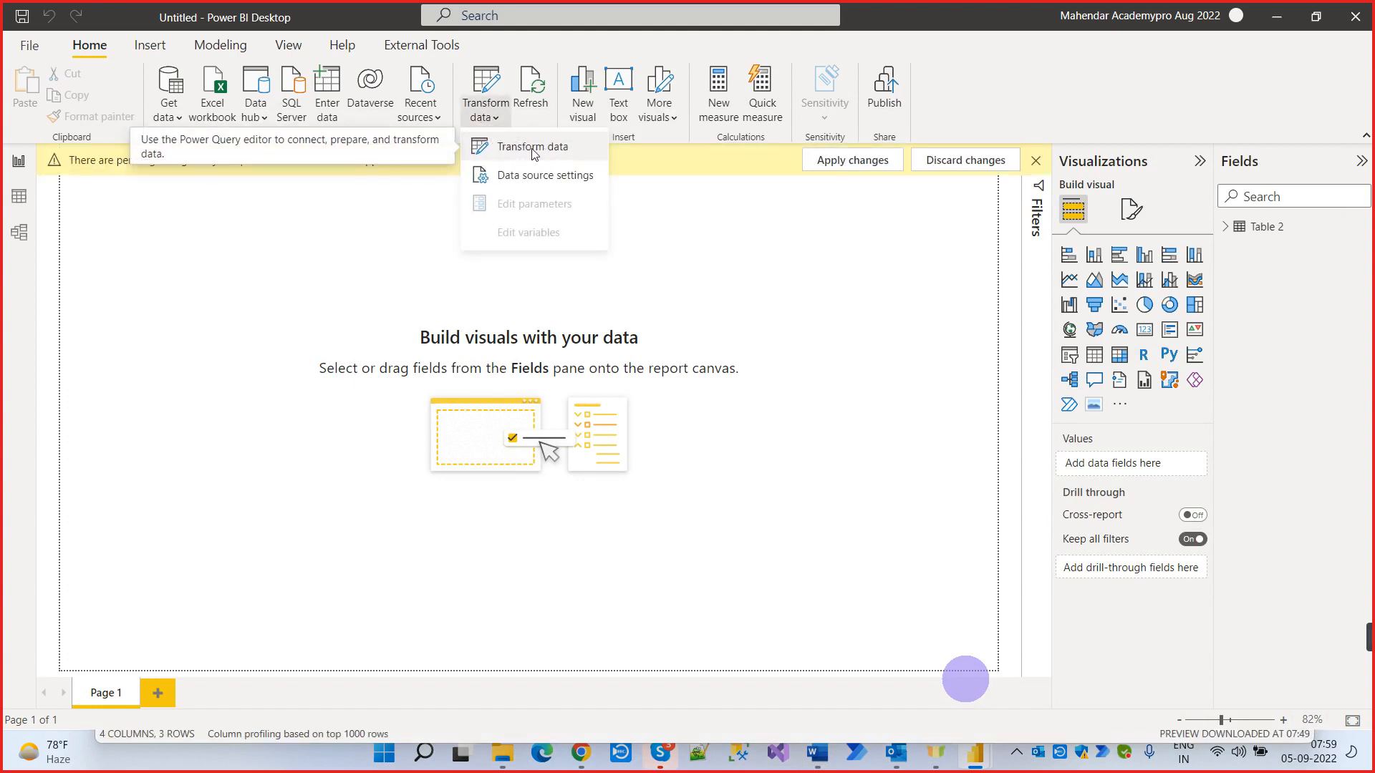
click(535, 153)
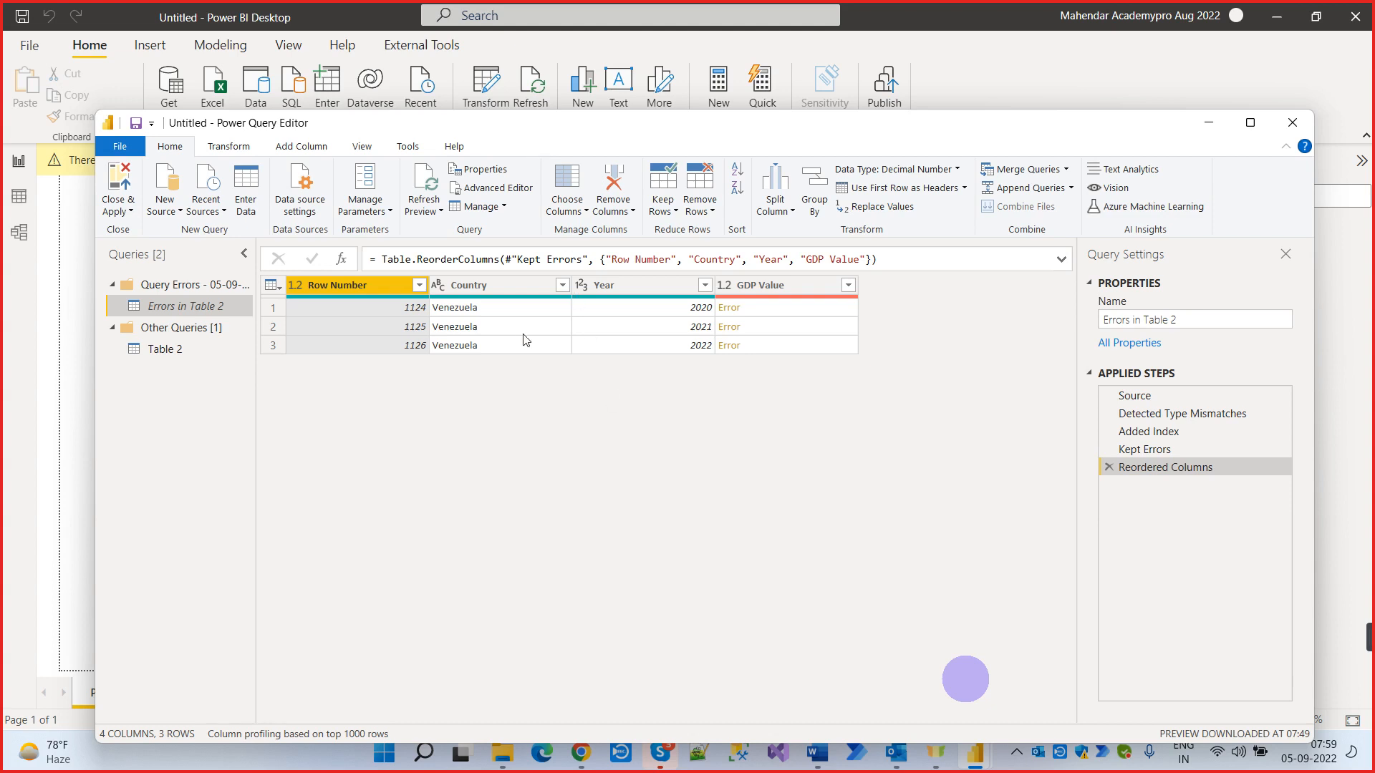
click(761, 308)
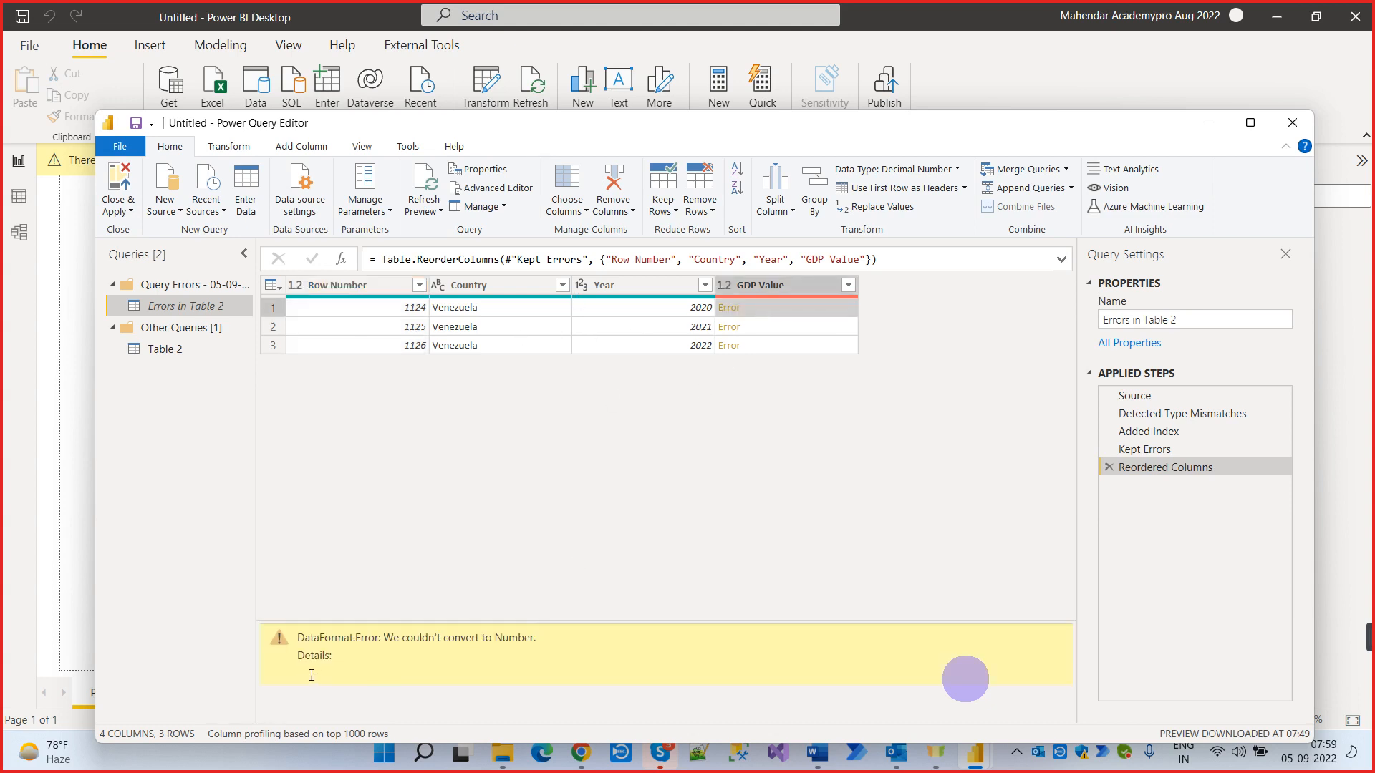
drag(312, 675, 341, 678)
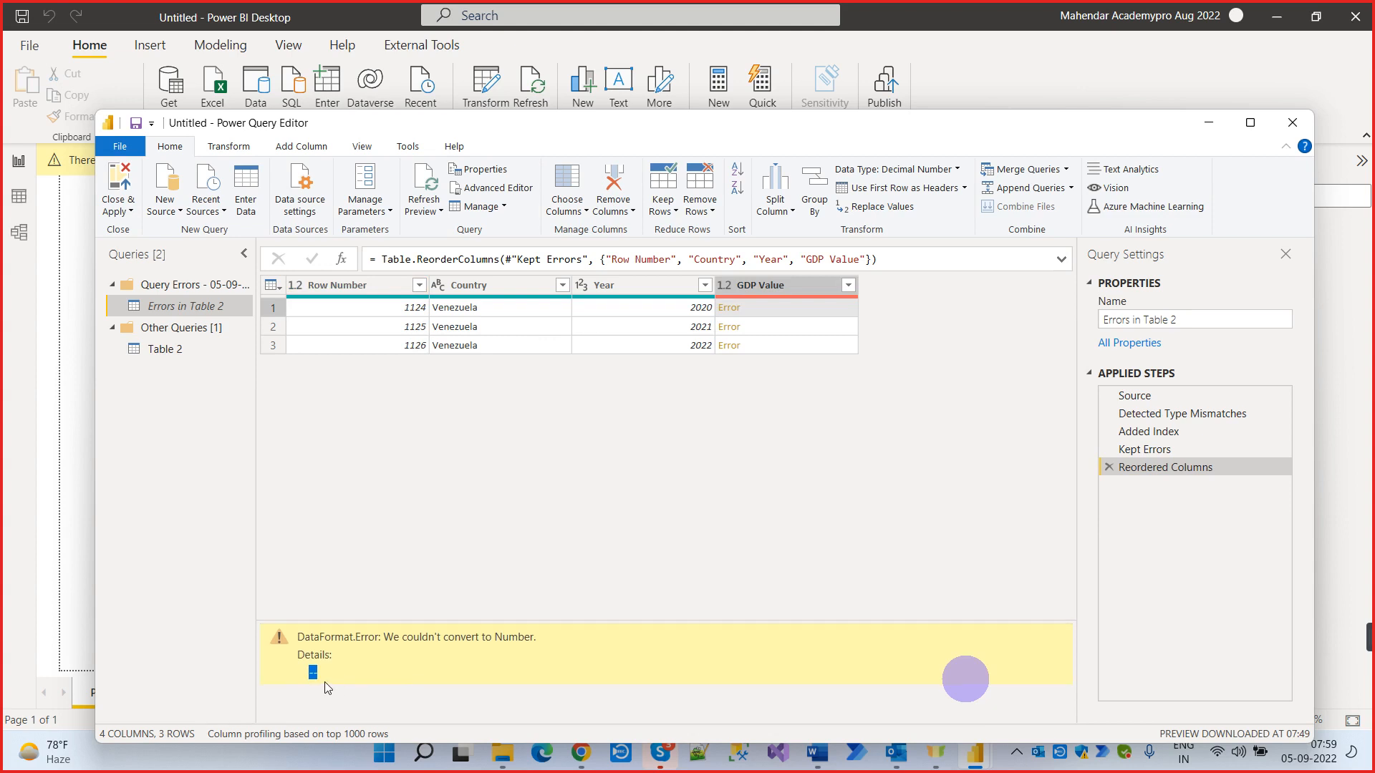
Search the filter values of Table 2's GDP Value column for "-" and look through the value list and number filters
click(184, 348)
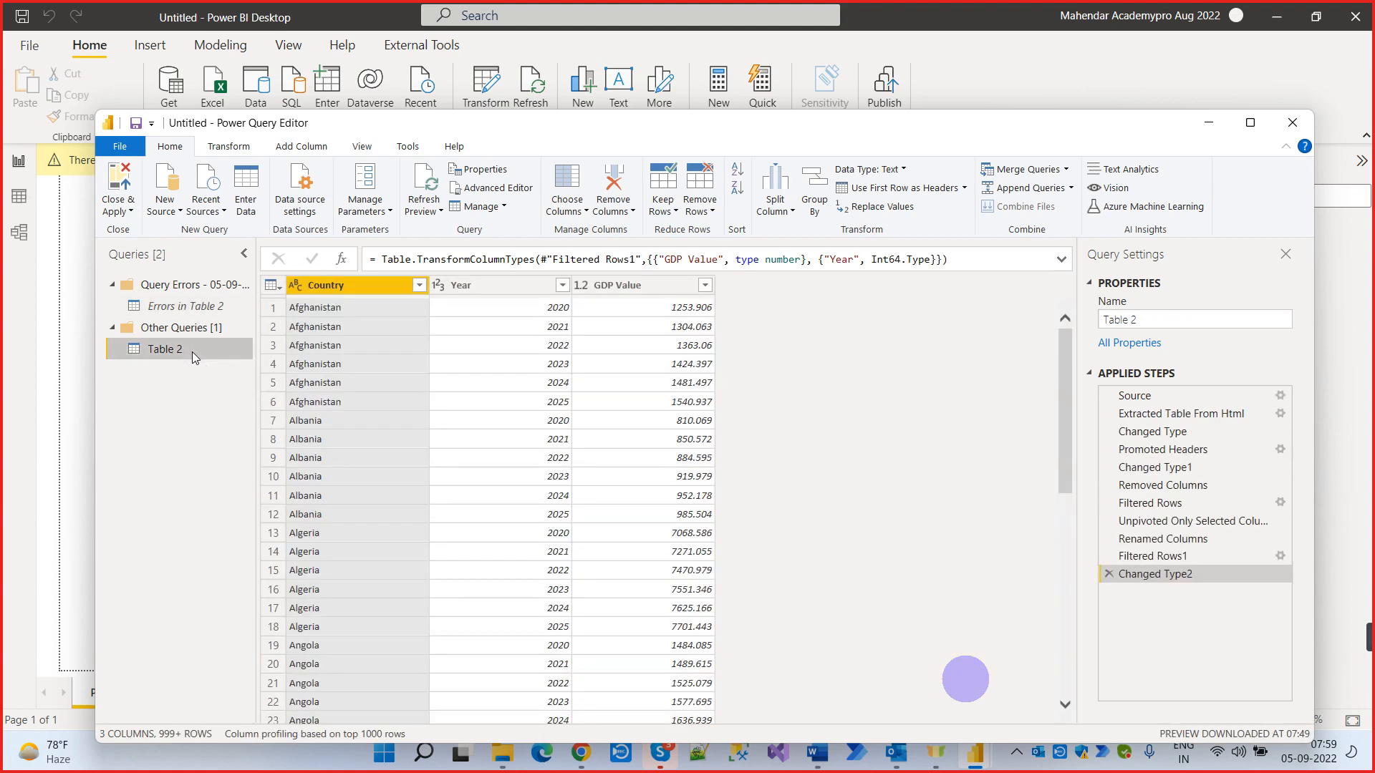
click(705, 285)
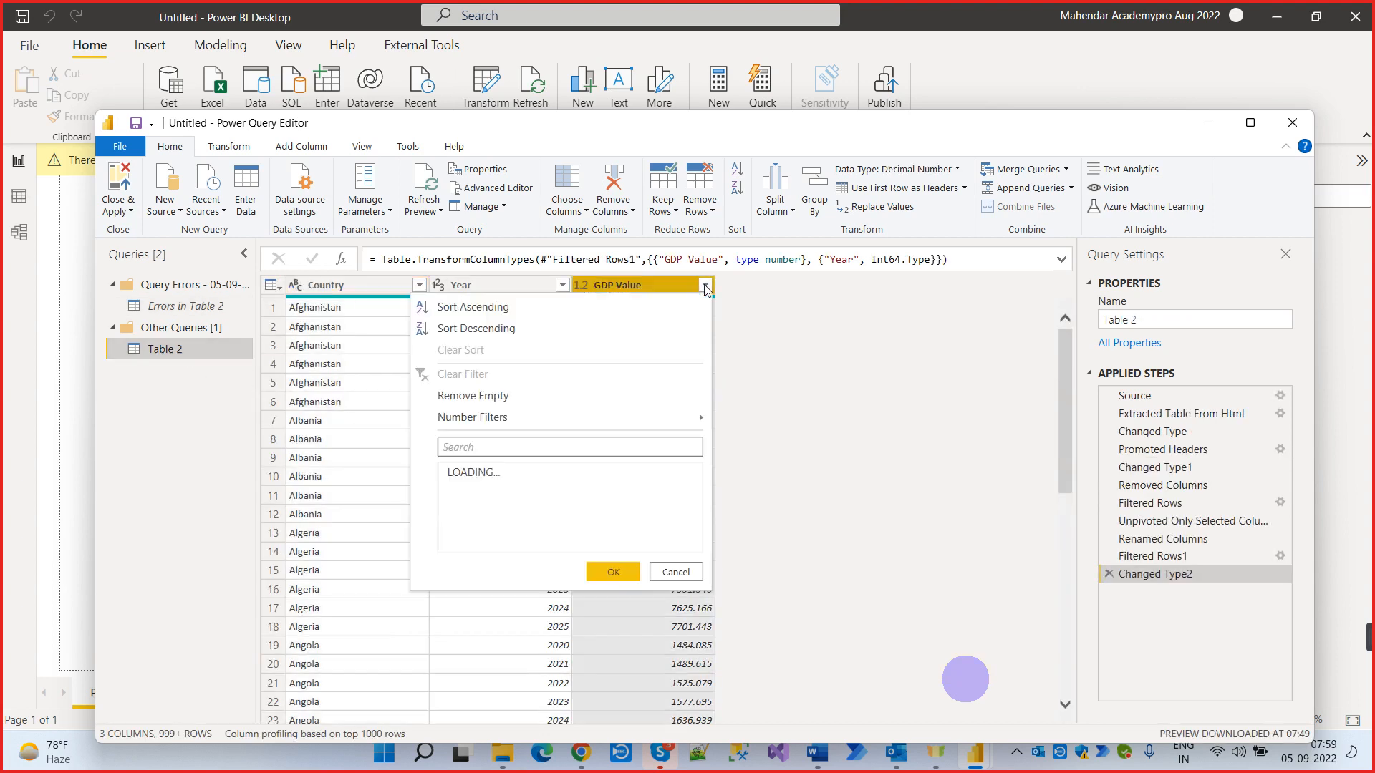
click(542, 453)
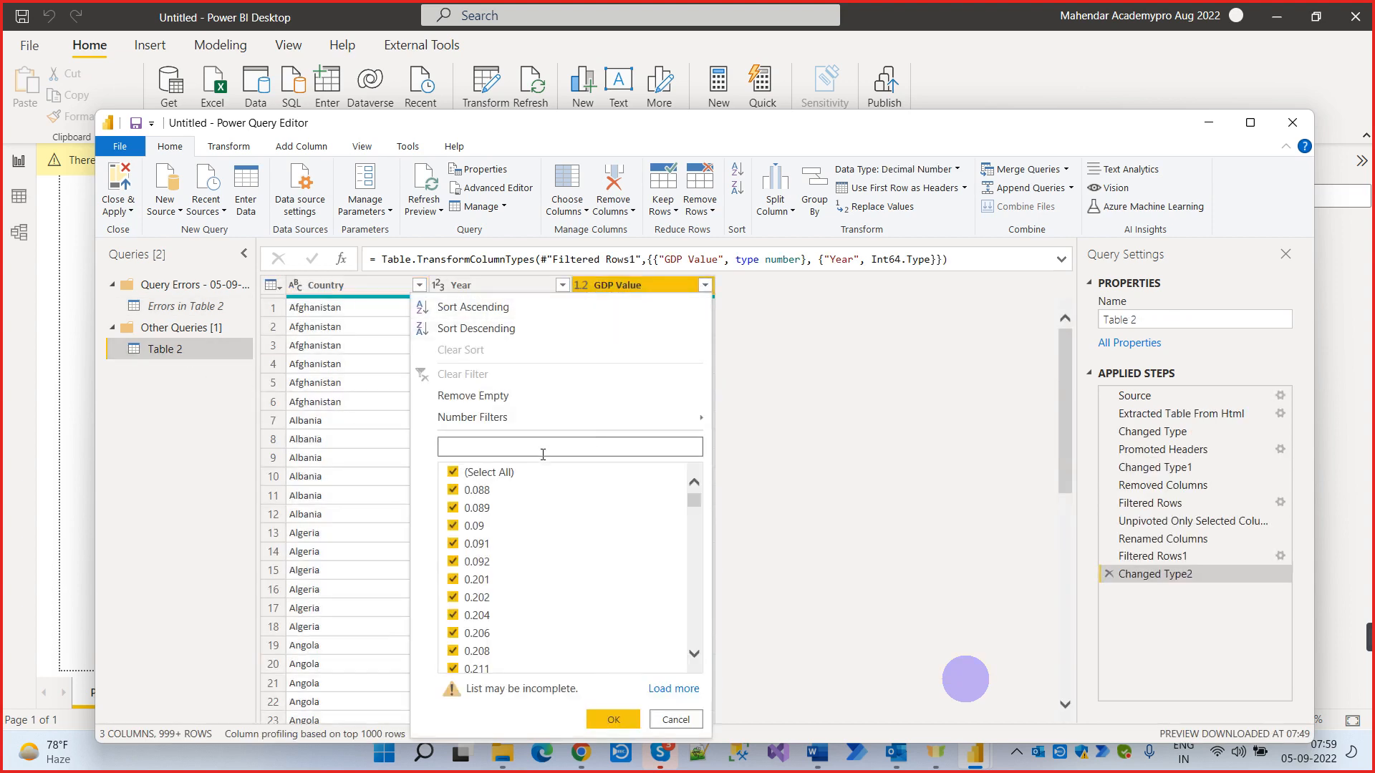
text(-)
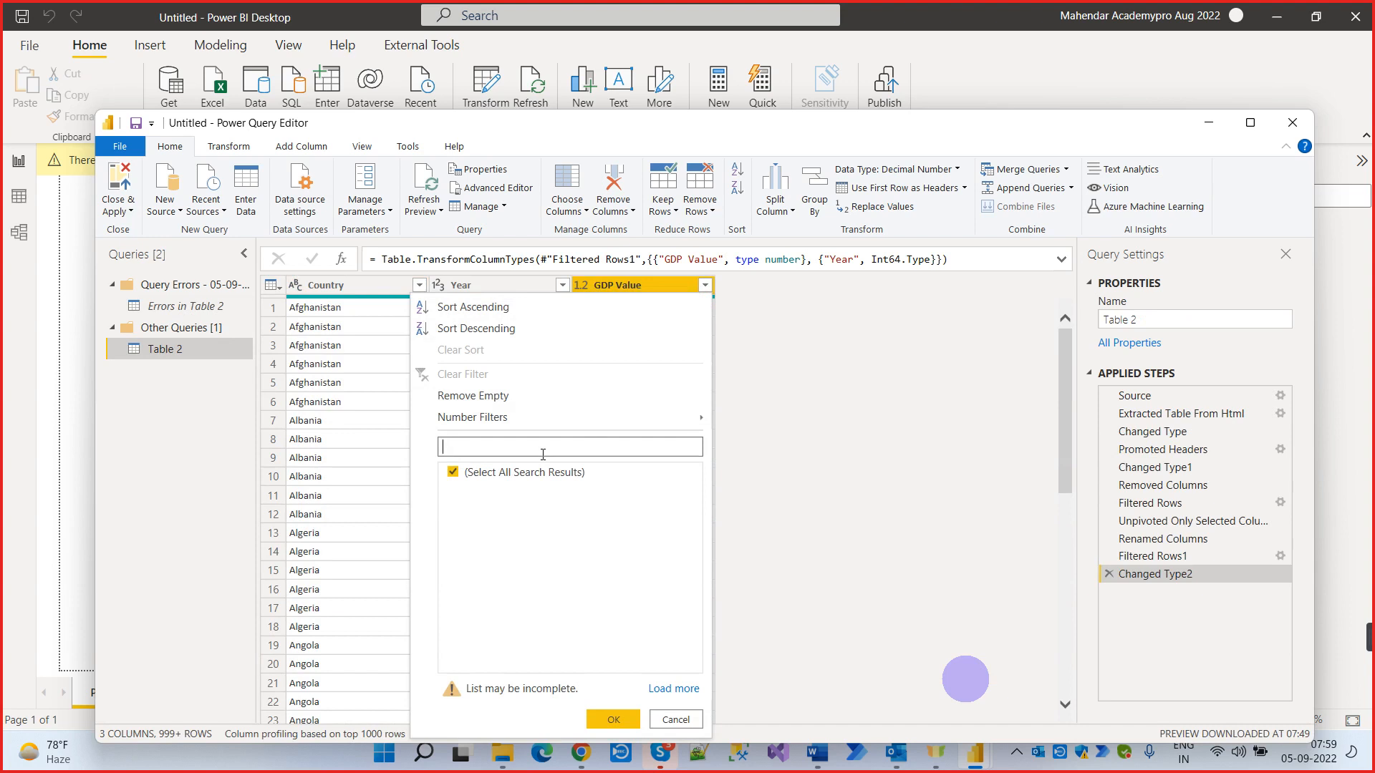
scroll(565, 537, down, 10)
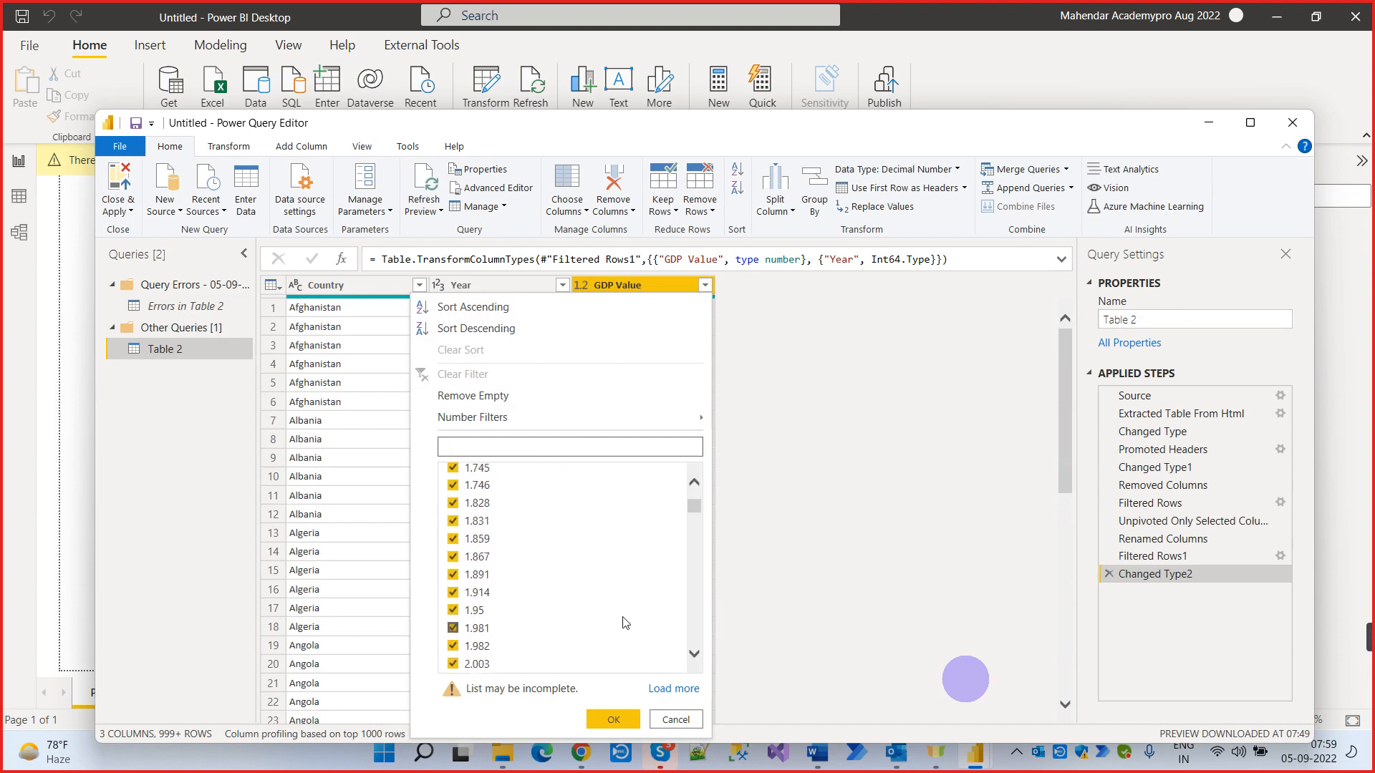
drag(694, 506, 702, 649)
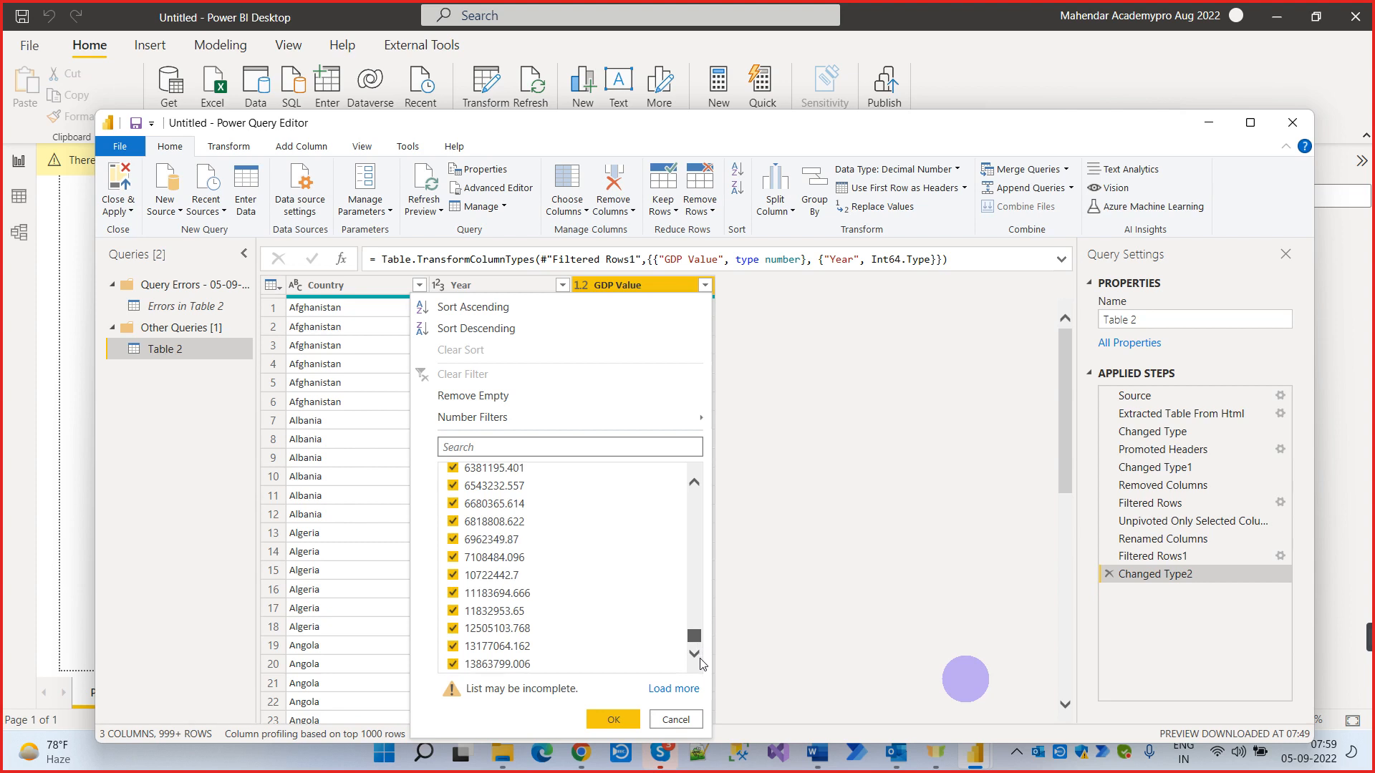
drag(700, 658, 705, 480)
scroll(661, 552, down, 4)
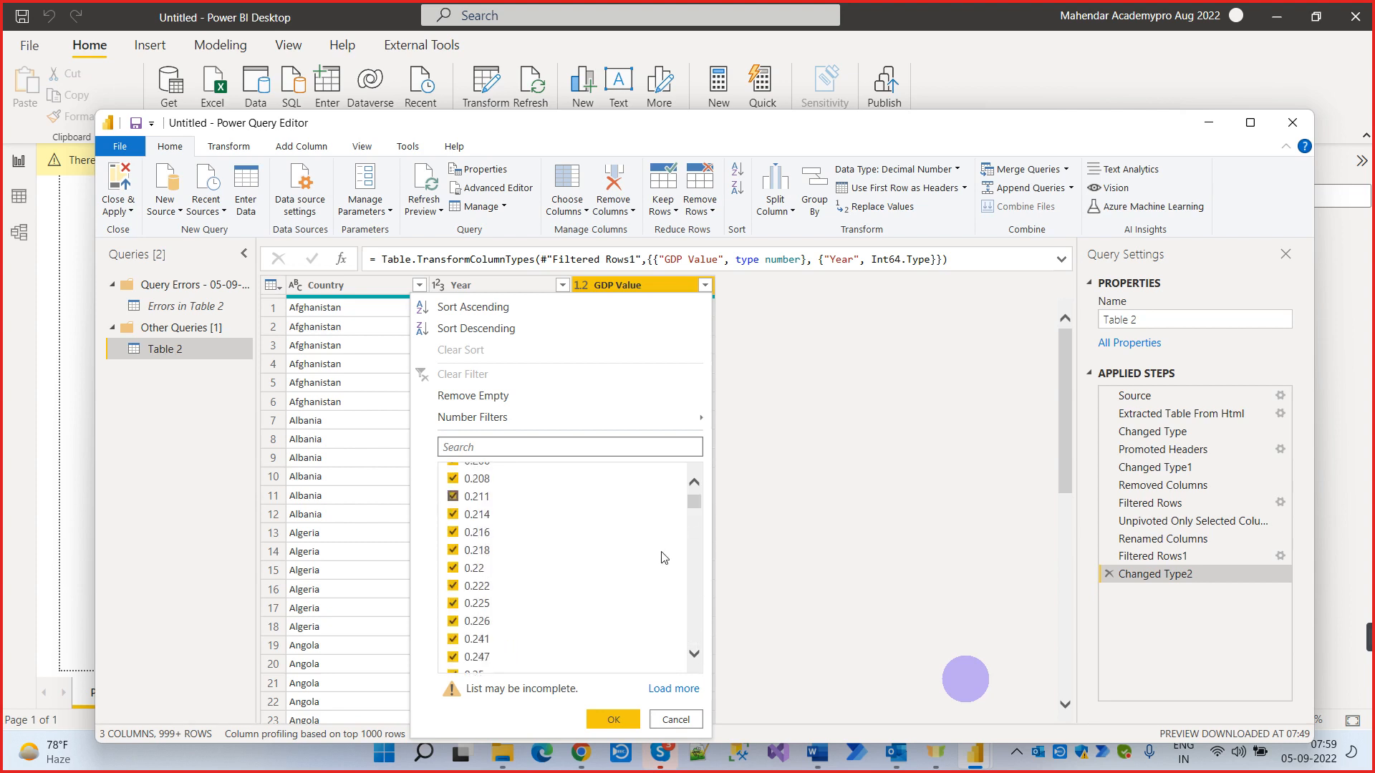
scroll(663, 560, down, 3)
scroll(668, 510, up, 3)
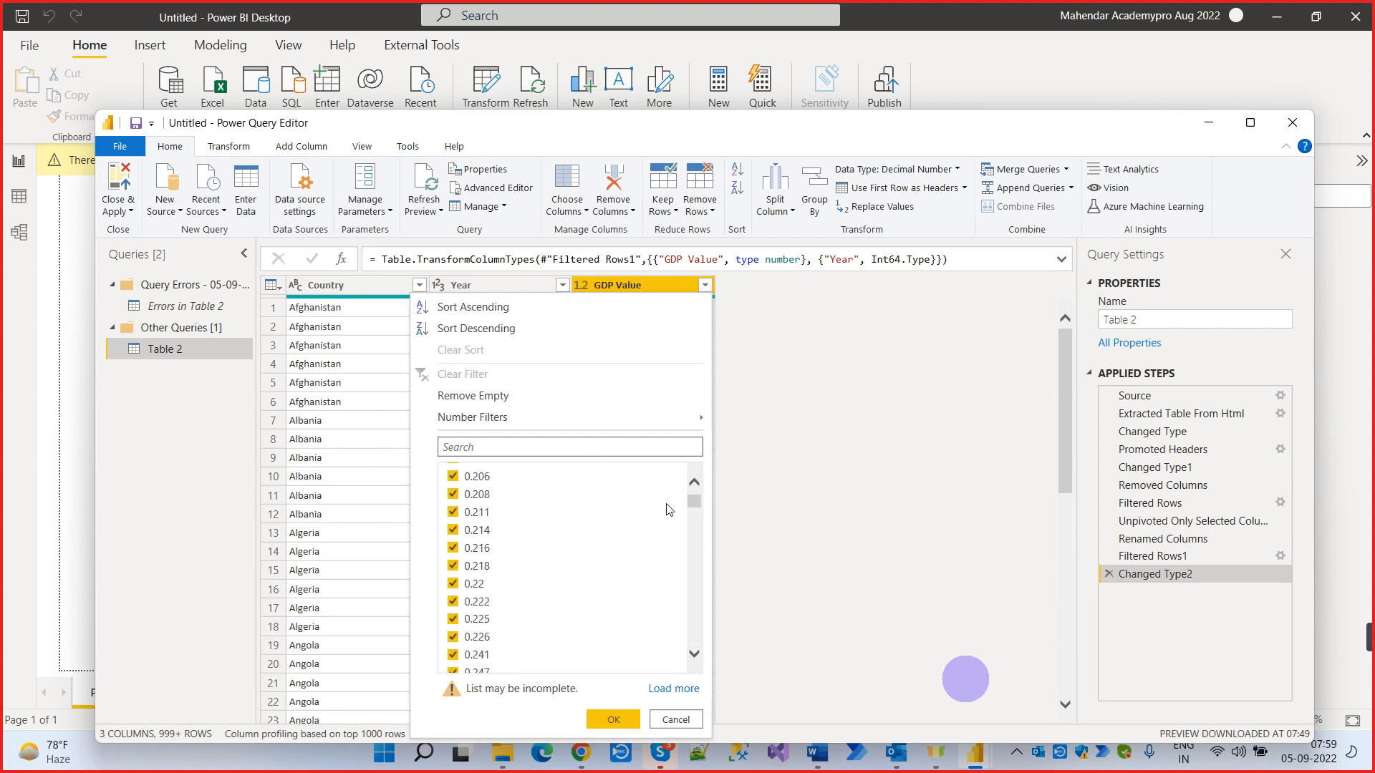
scroll(668, 510, up, 3)
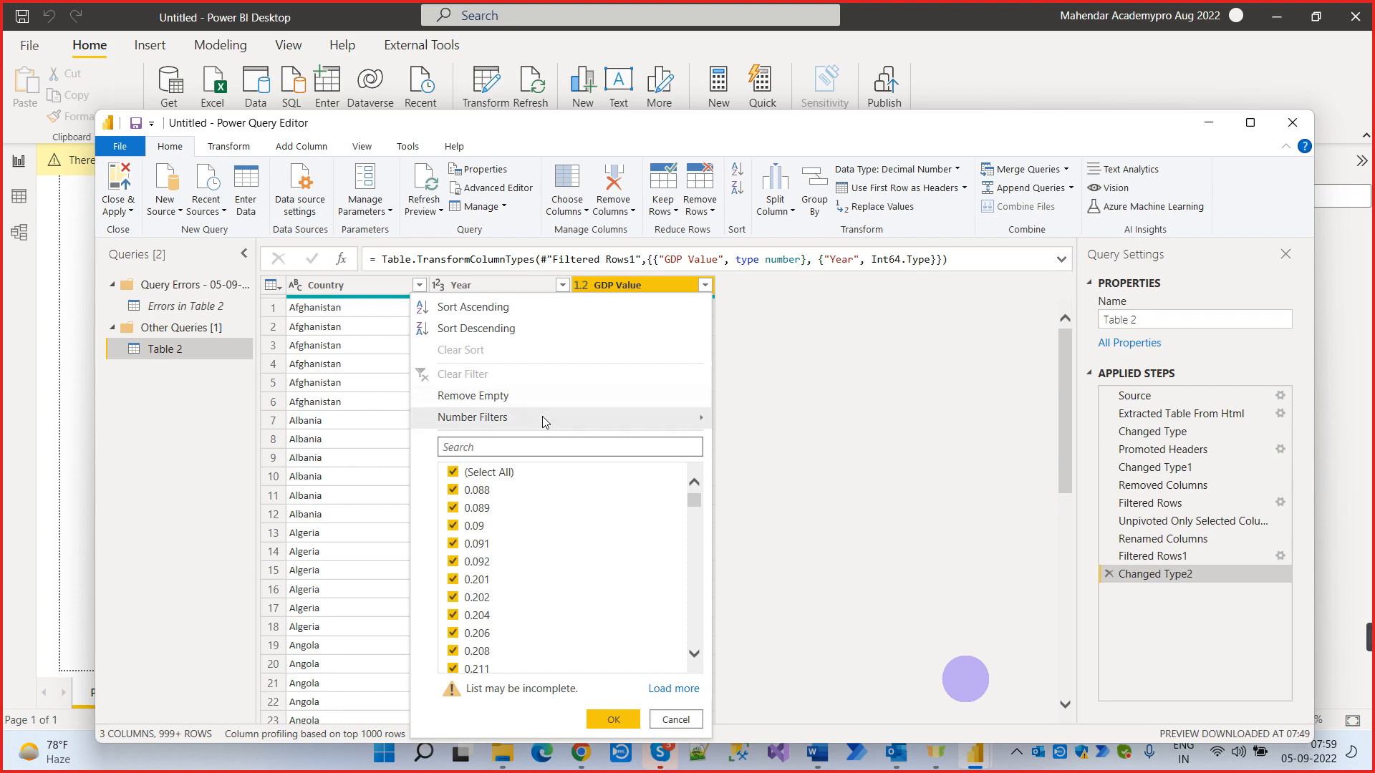
mouse_move(541, 421)
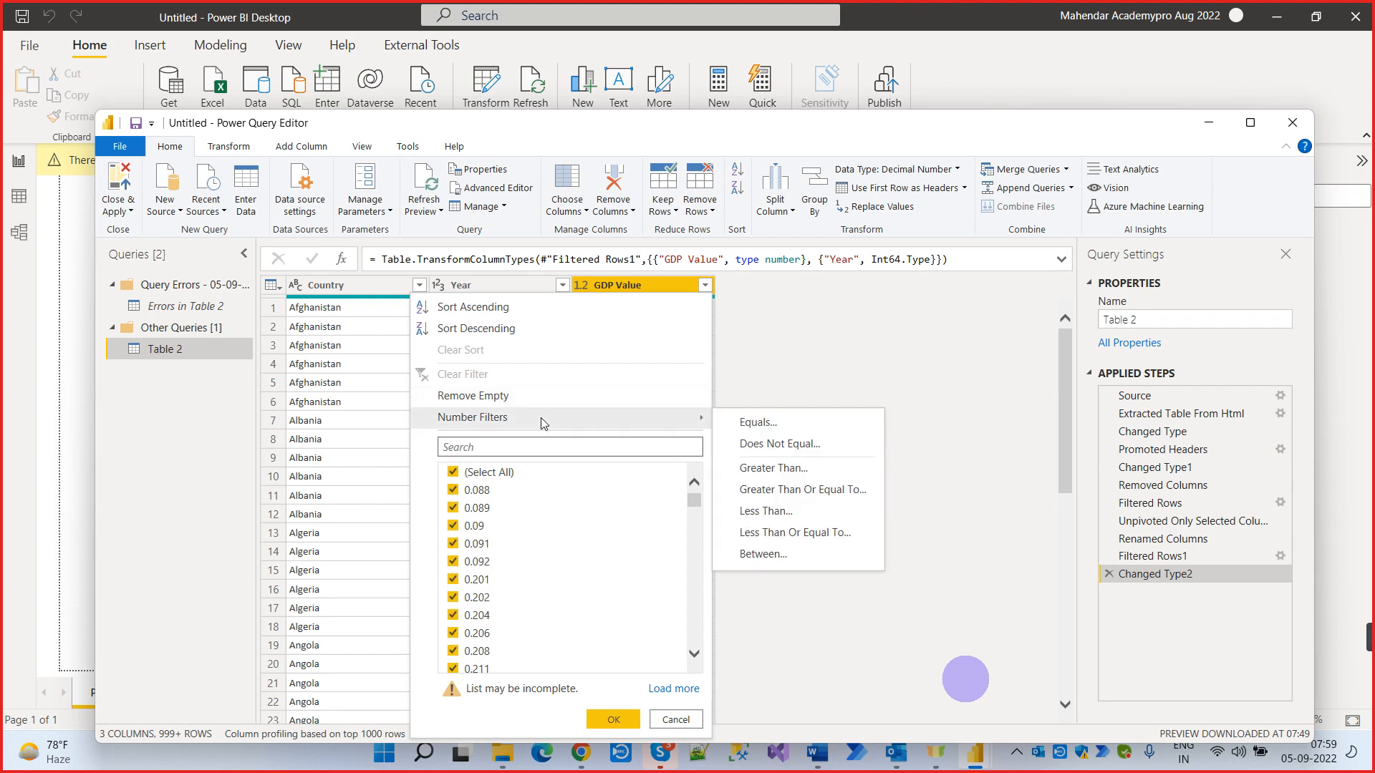
Load more filter values for the GDP Value column, check the list to its end, and dismiss the filter without changes
click(672, 688)
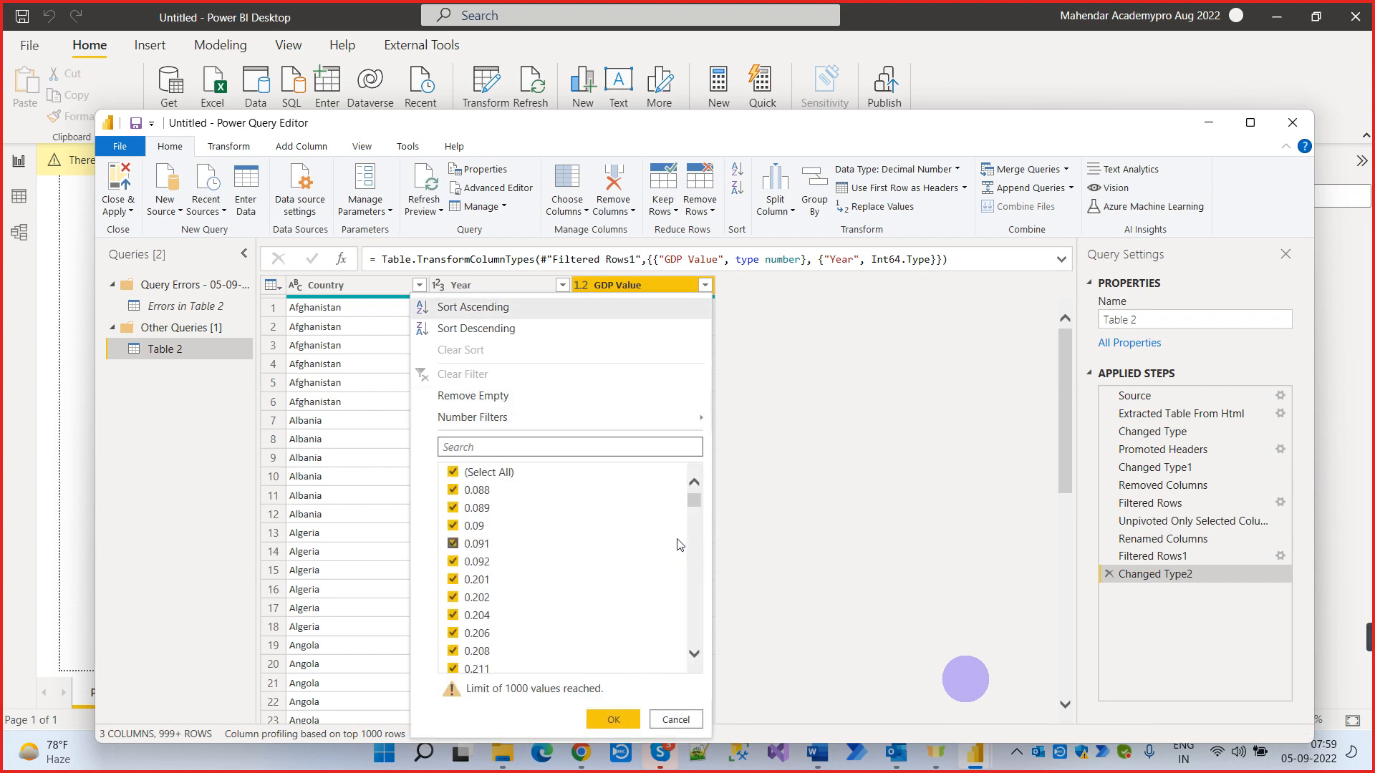
scroll(681, 548, down, 5)
scroll(693, 524, down, 3)
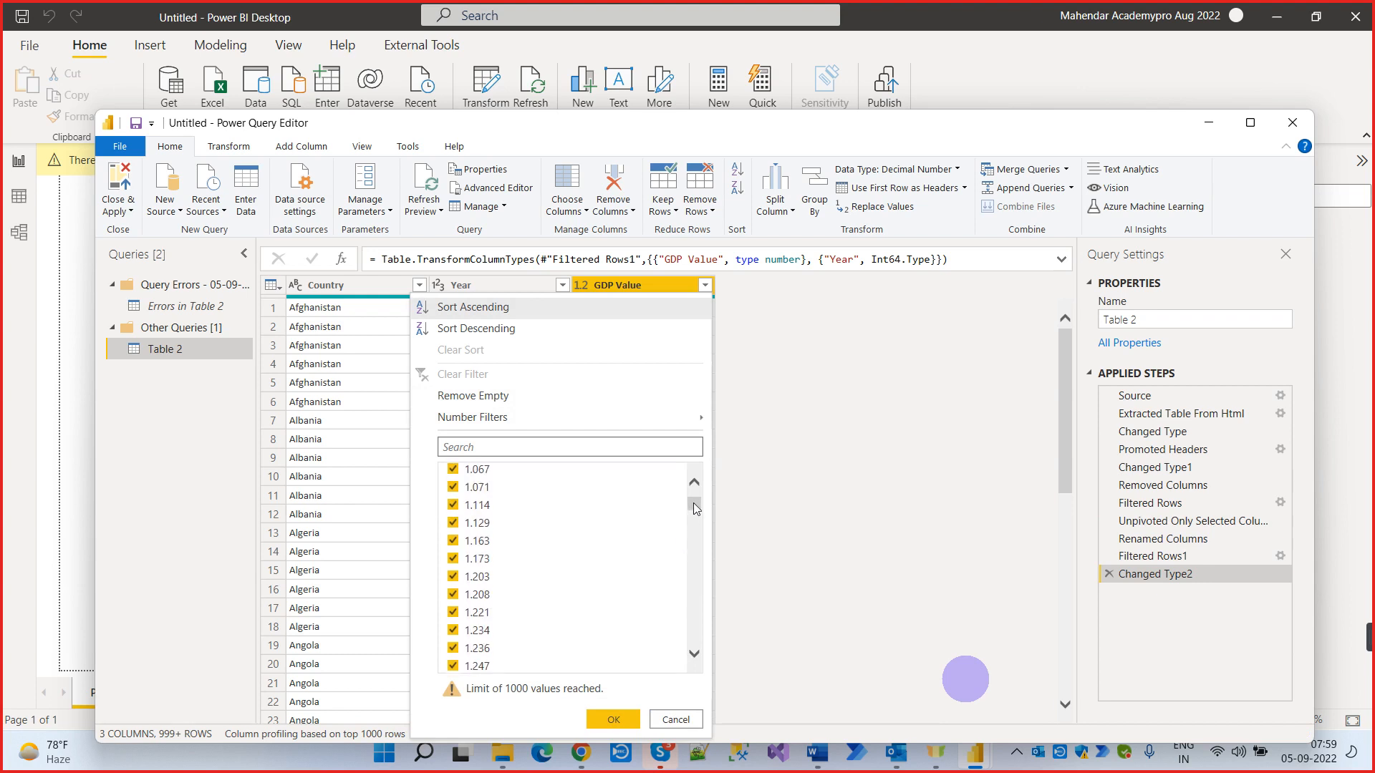
drag(696, 508, 693, 643)
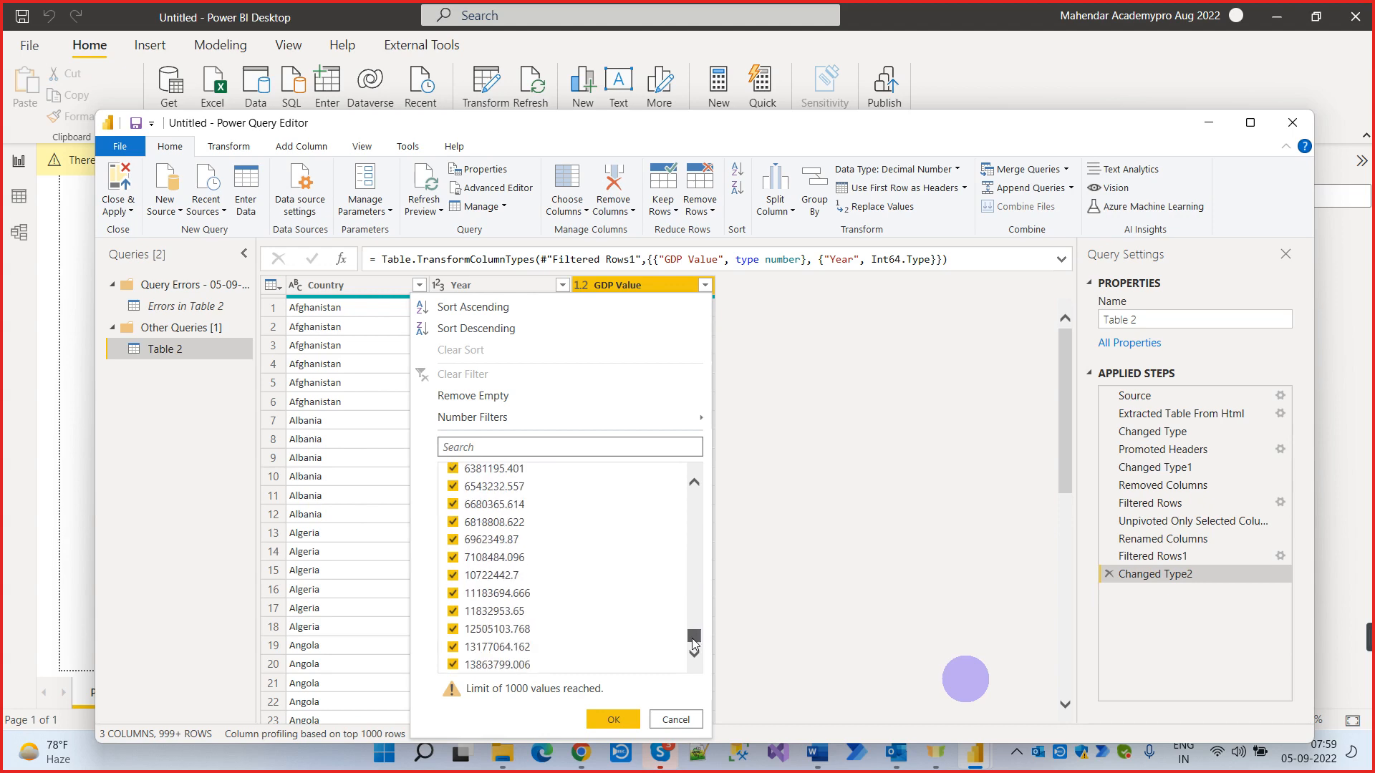
click(675, 718)
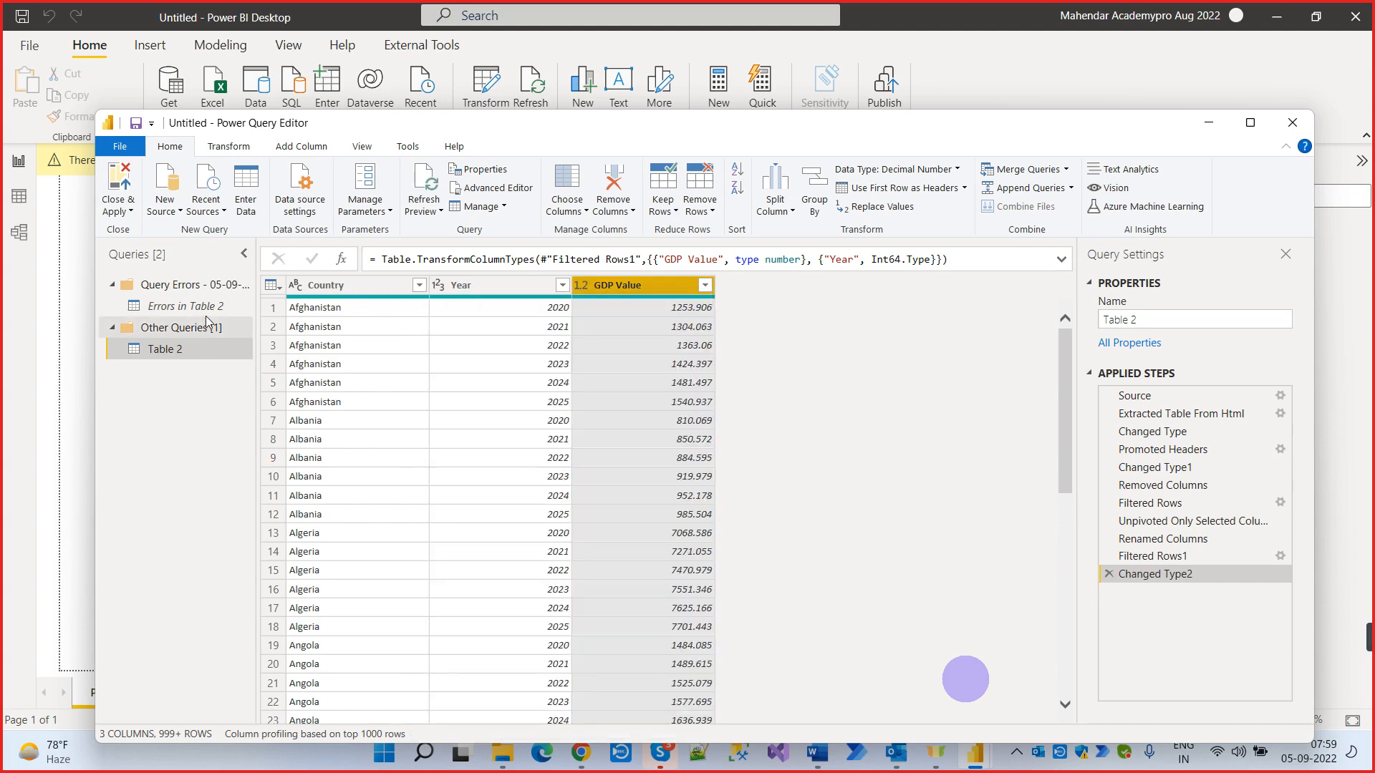
Examine the GDP Value error details of all three rows in the Errors in Table 2 query
click(185, 306)
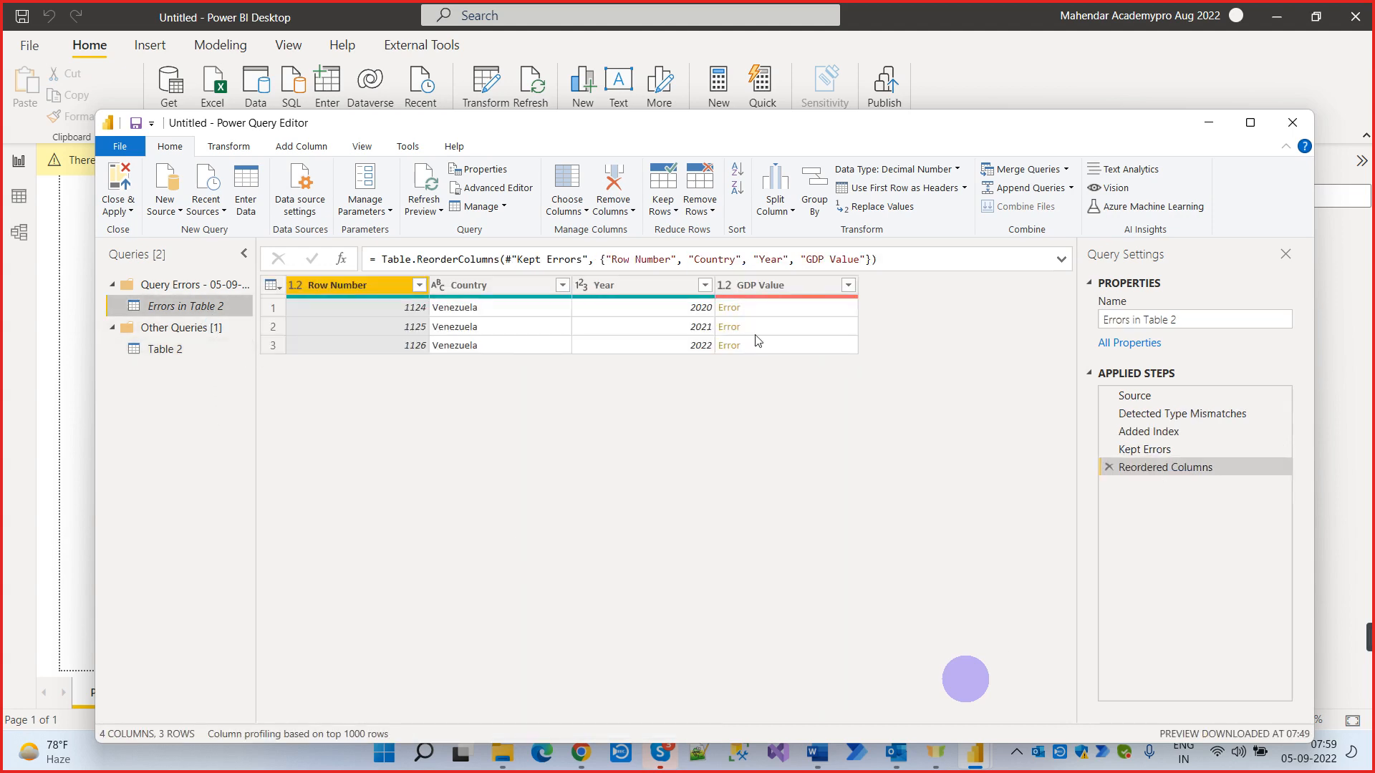
click(751, 308)
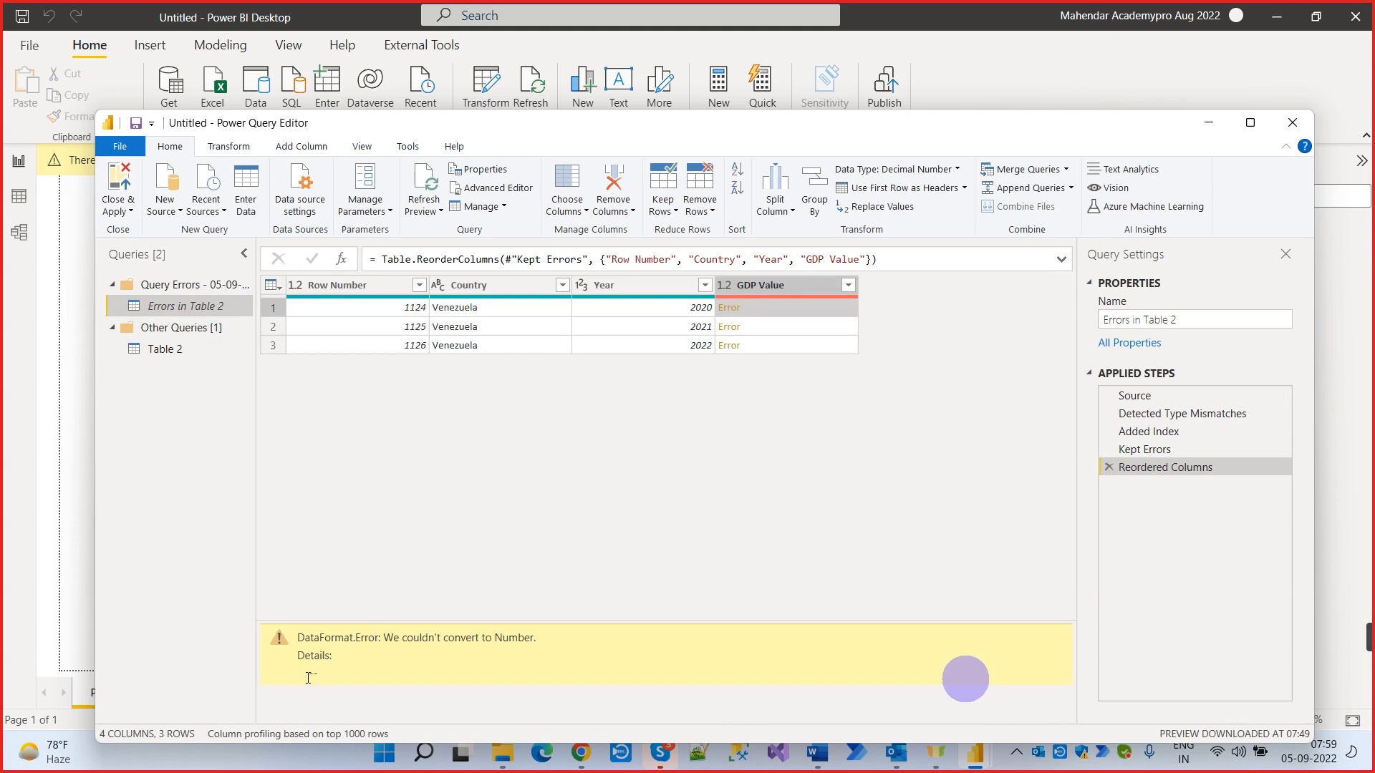
click(749, 327)
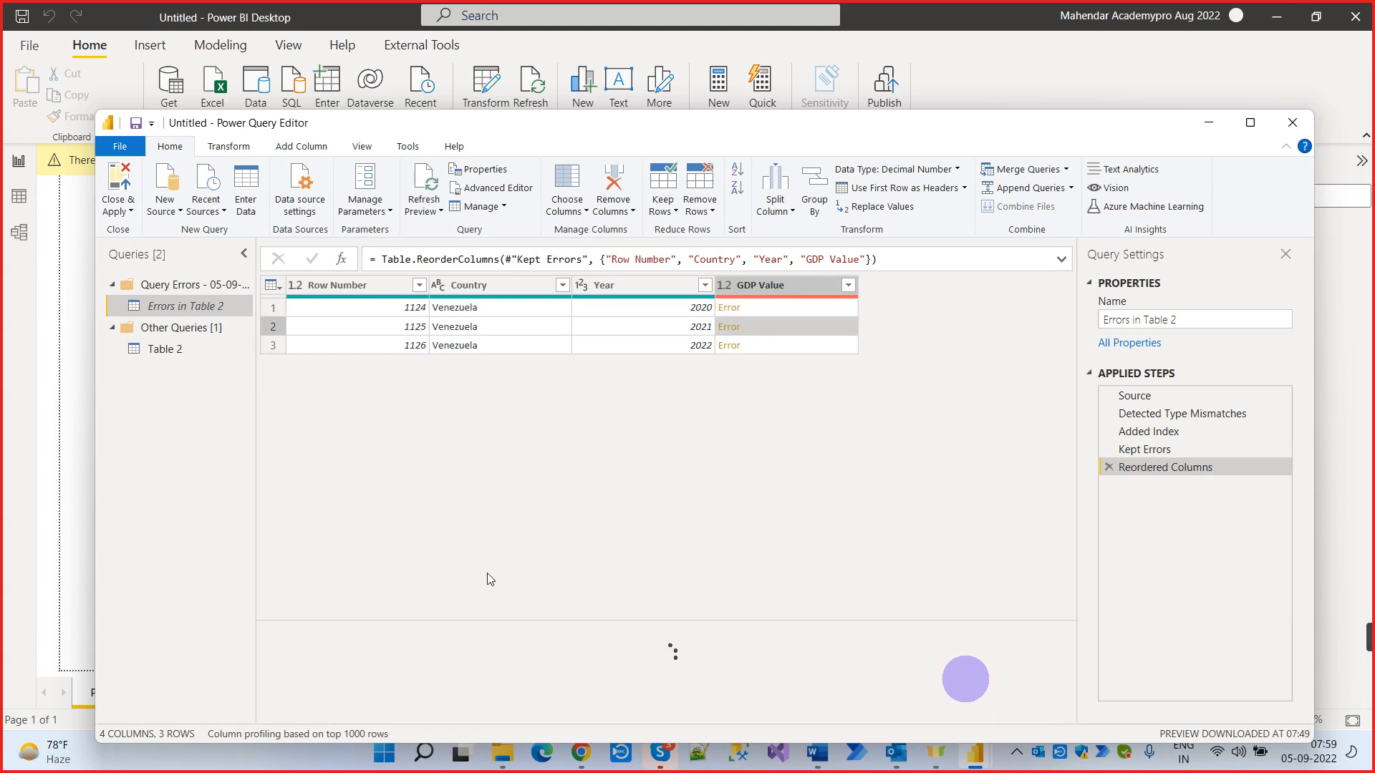
click(786, 346)
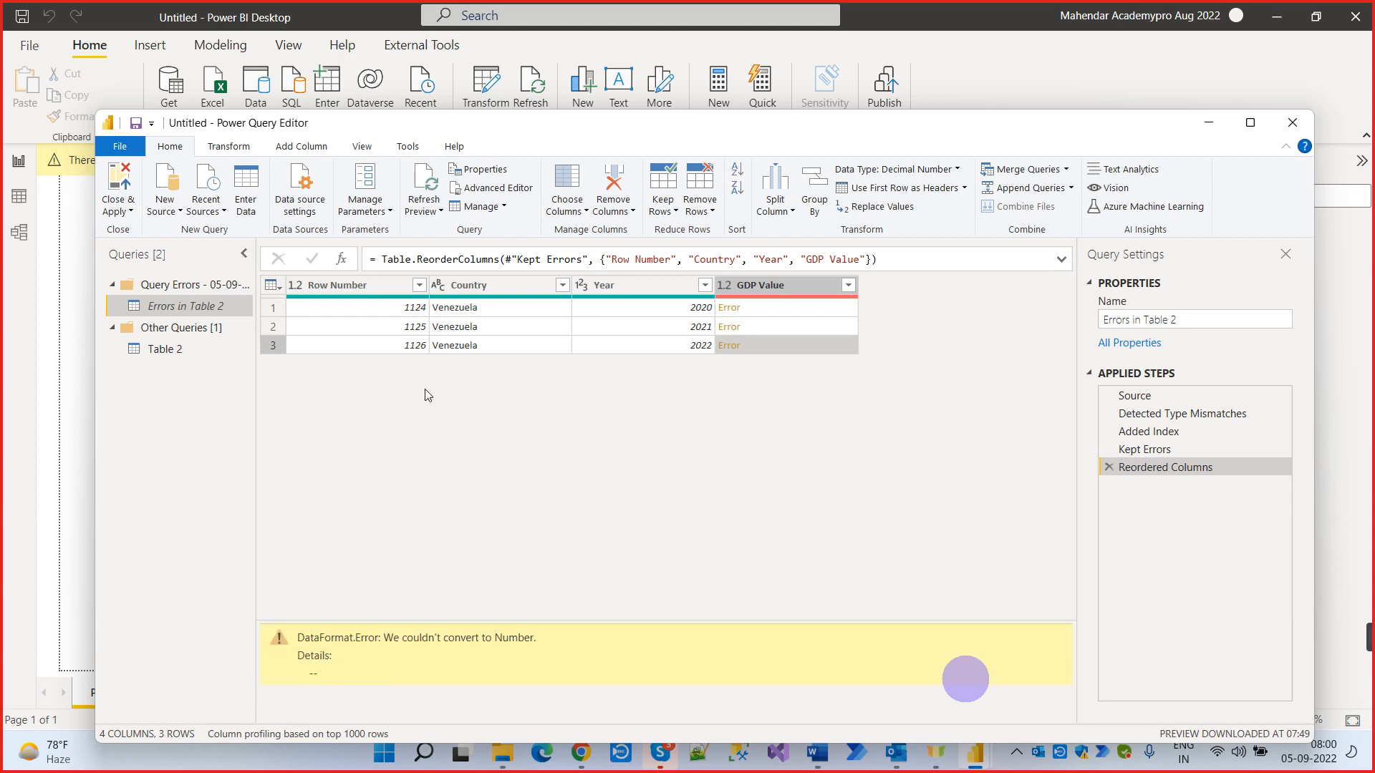
Search Table 2's GDP Value filter values for "-" at the Filtered Rows1 step, look through the list, and dismiss the filter
click(194, 350)
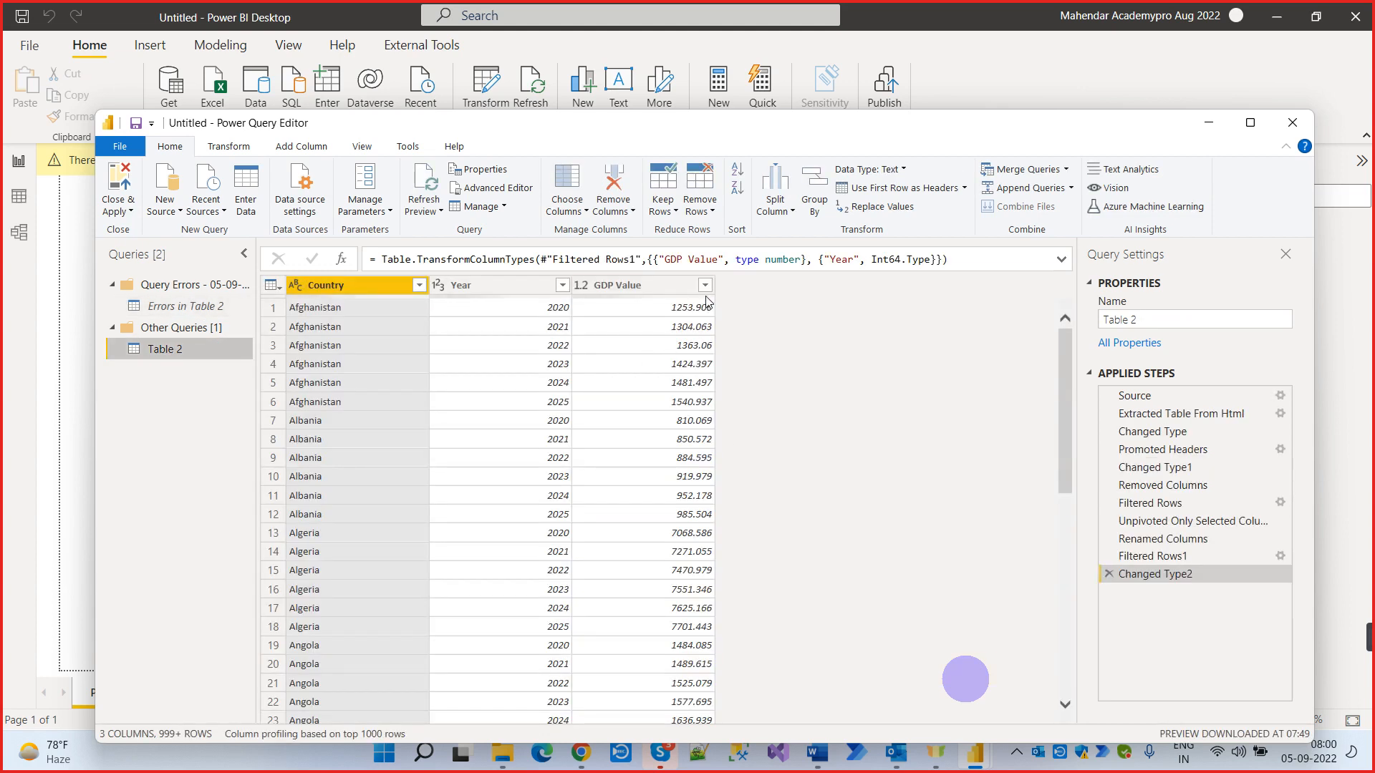
click(706, 285)
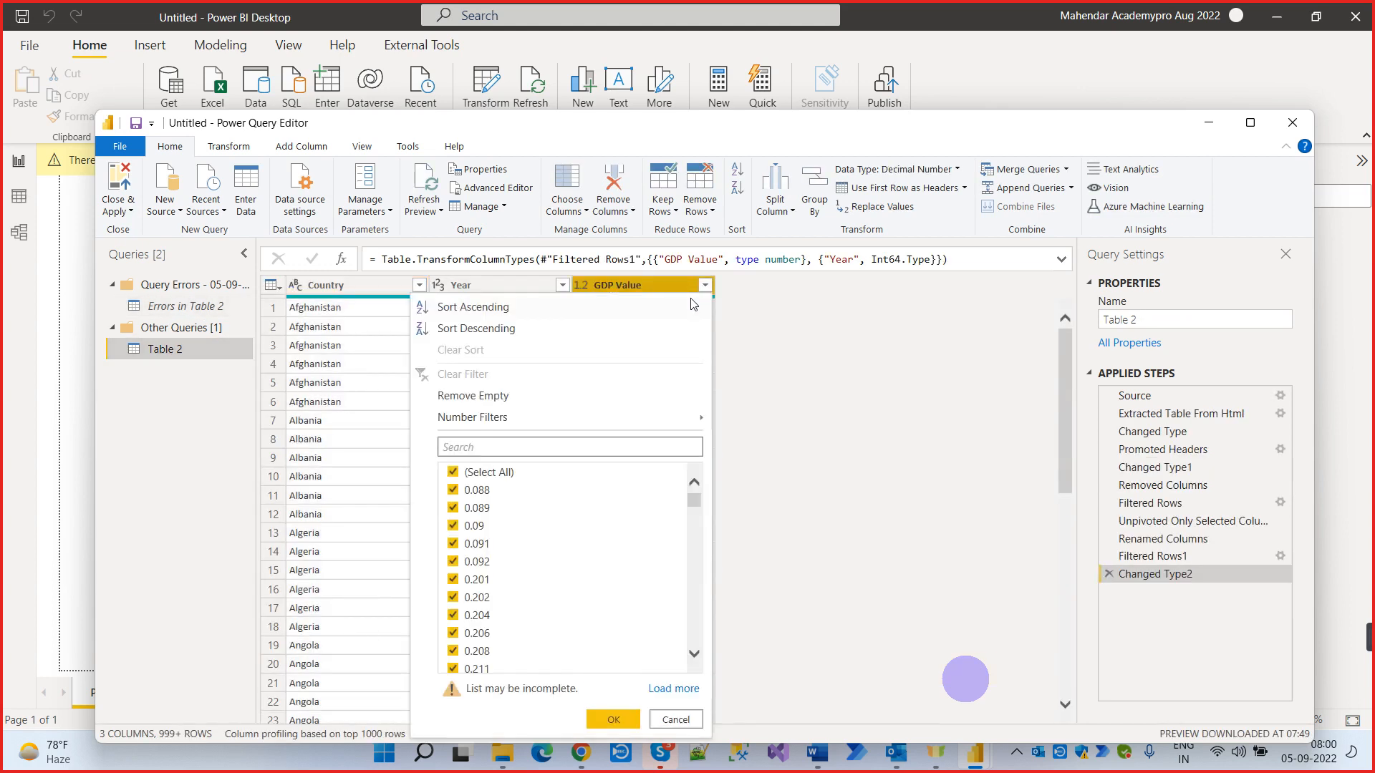
click(487, 447)
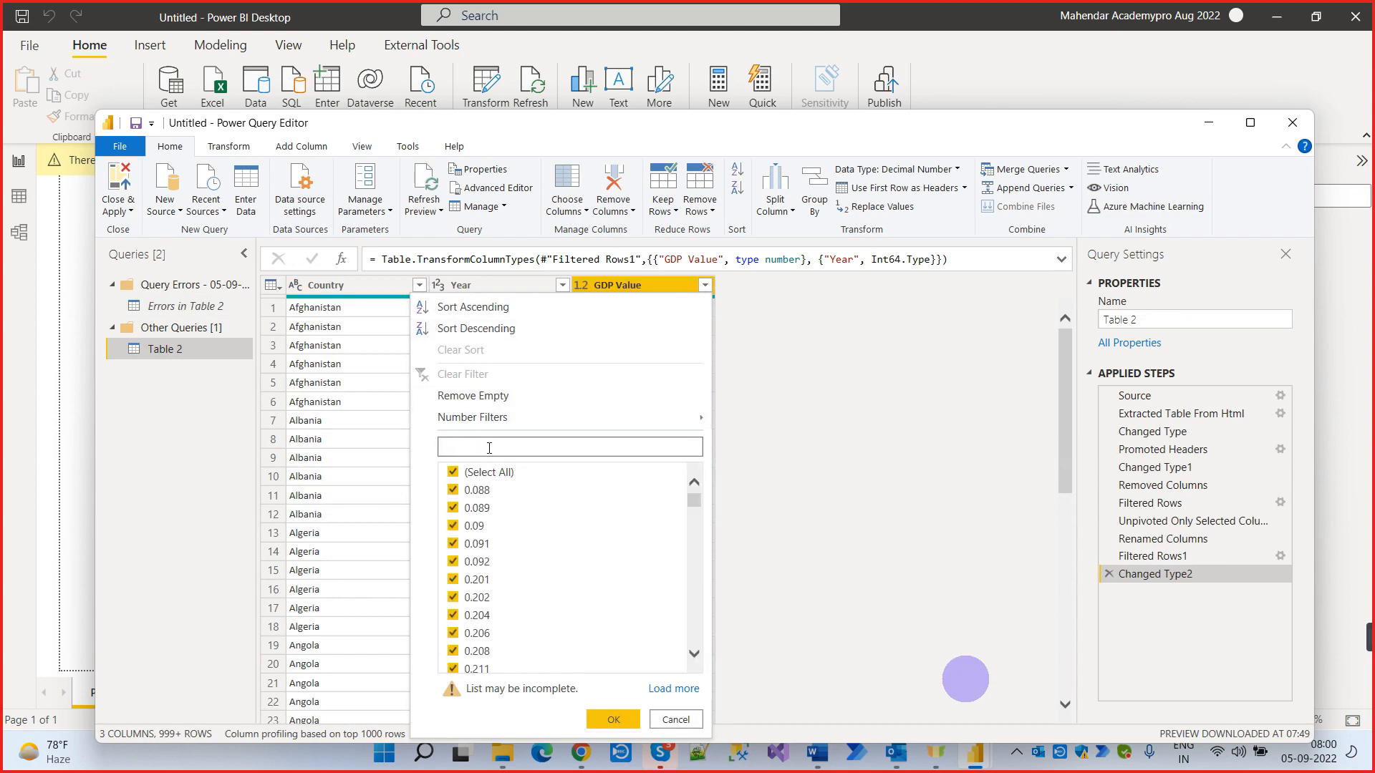
click(1160, 558)
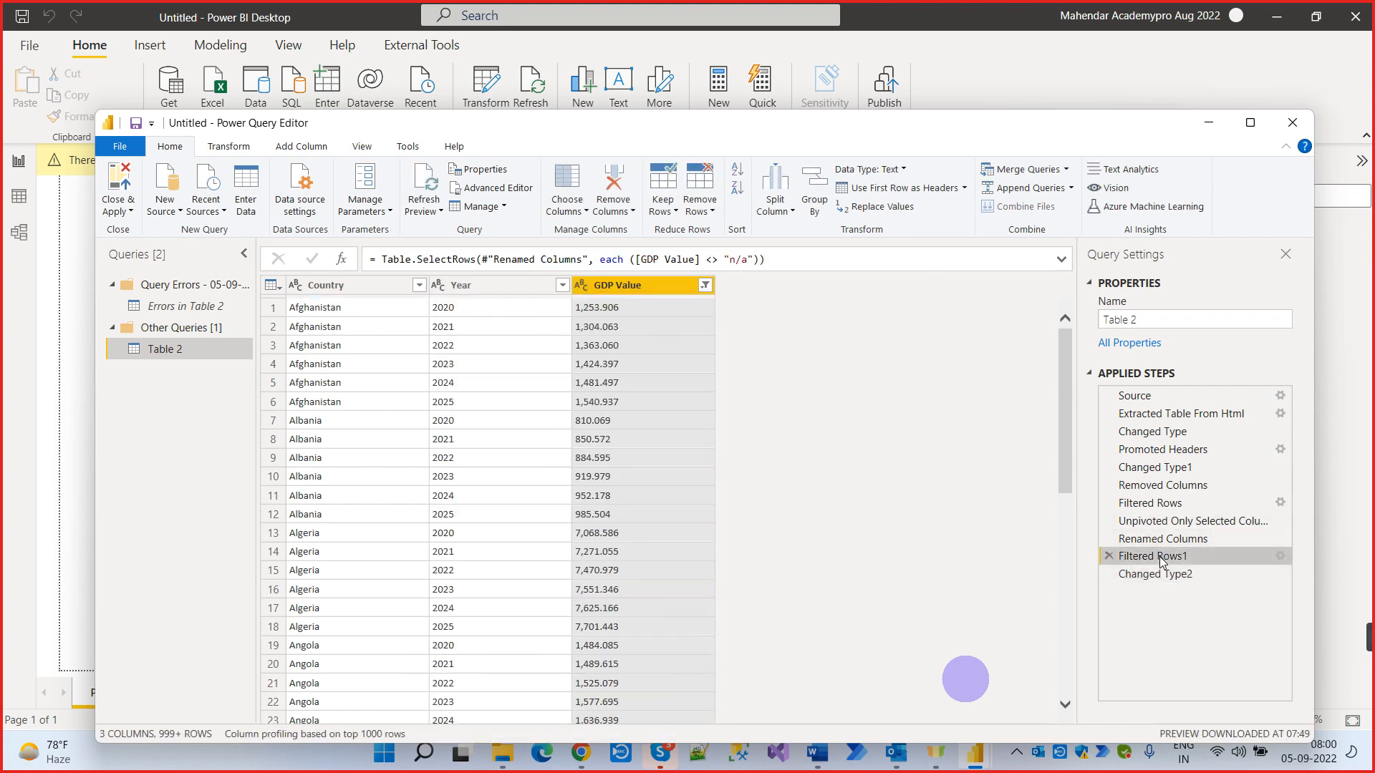
click(706, 287)
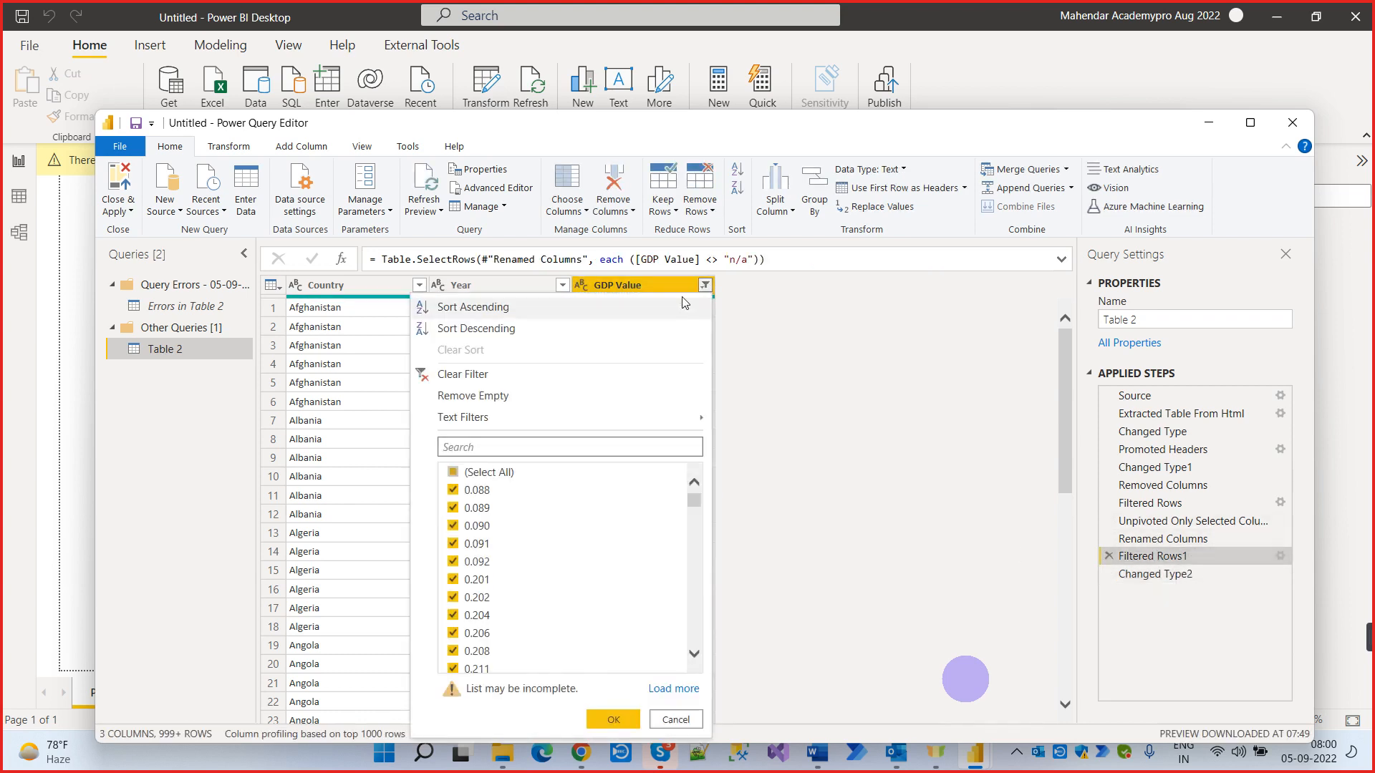
click(495, 446)
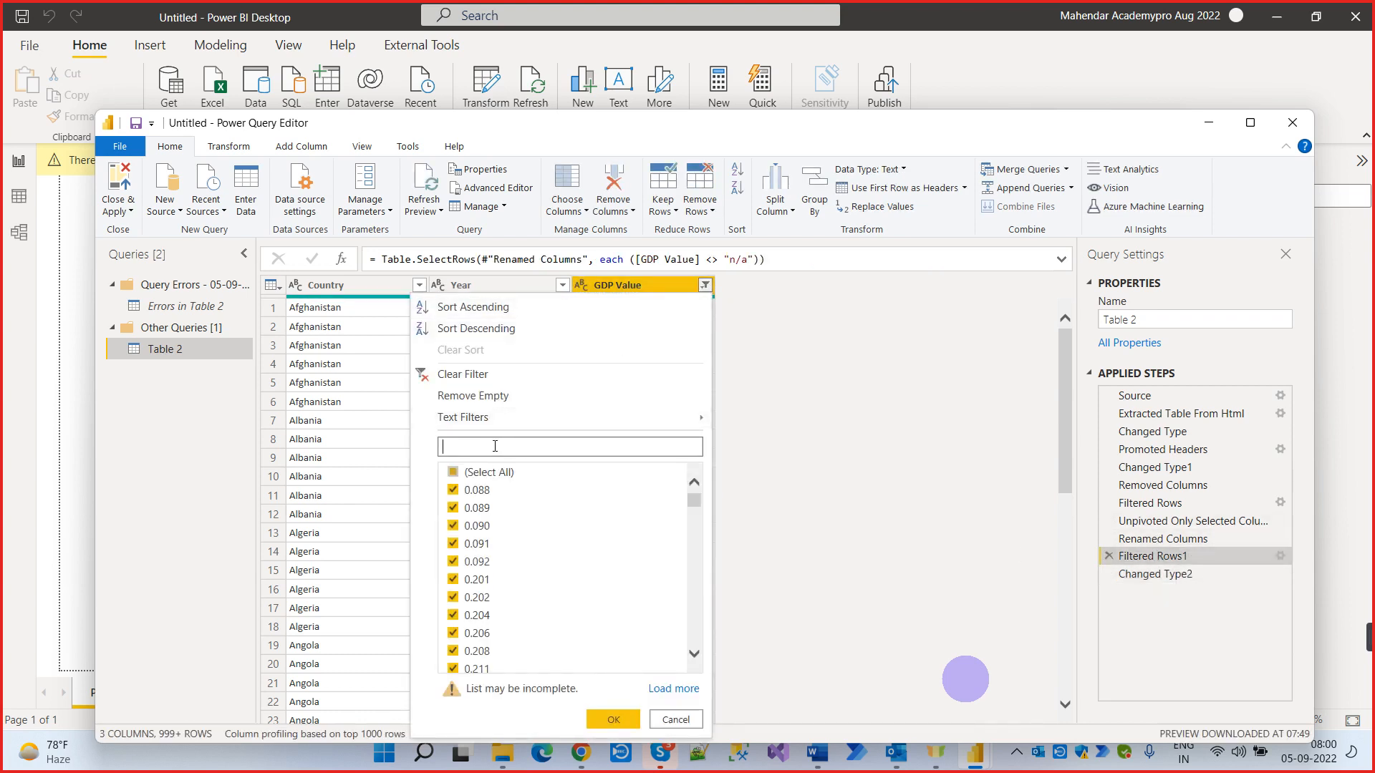
text(--)
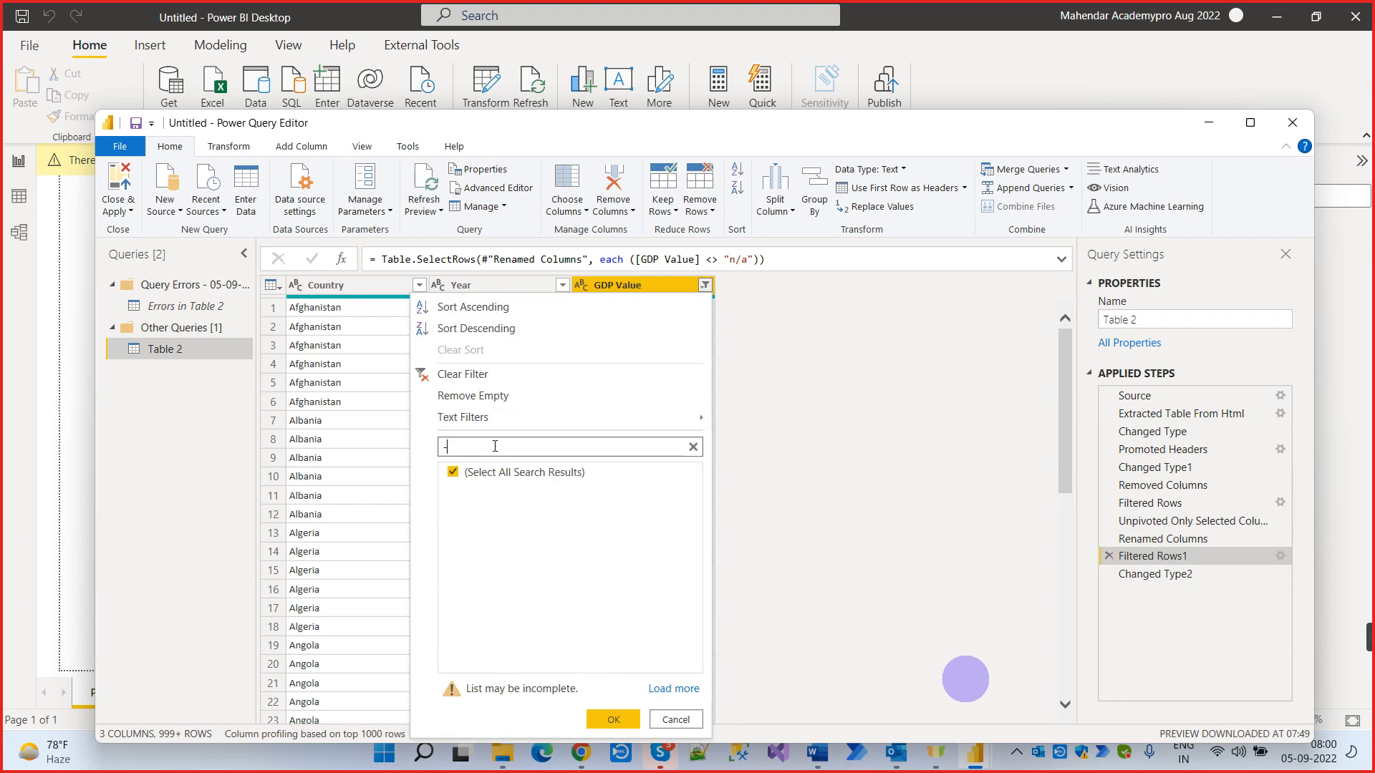
key(BackSpace)
scroll(611, 584, down, 10)
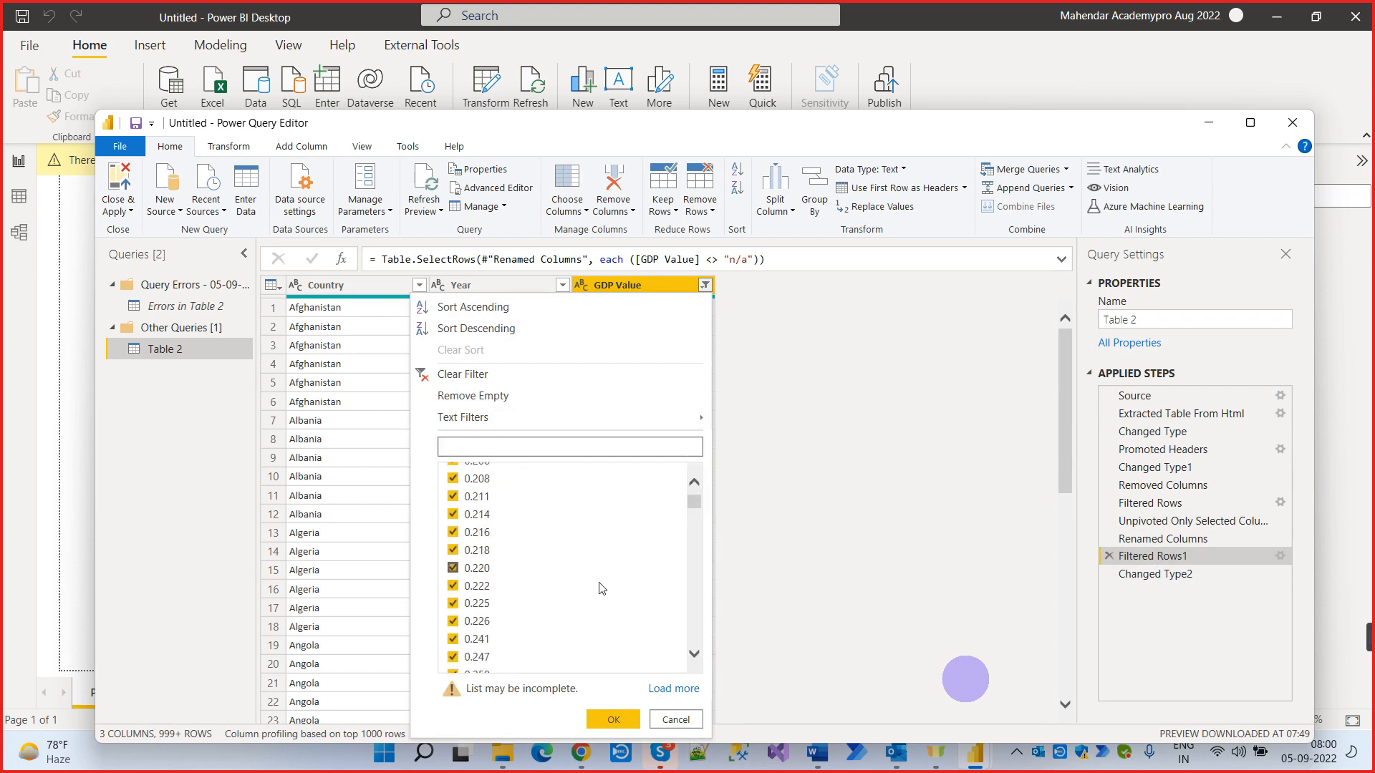
scroll(611, 582, down, 7)
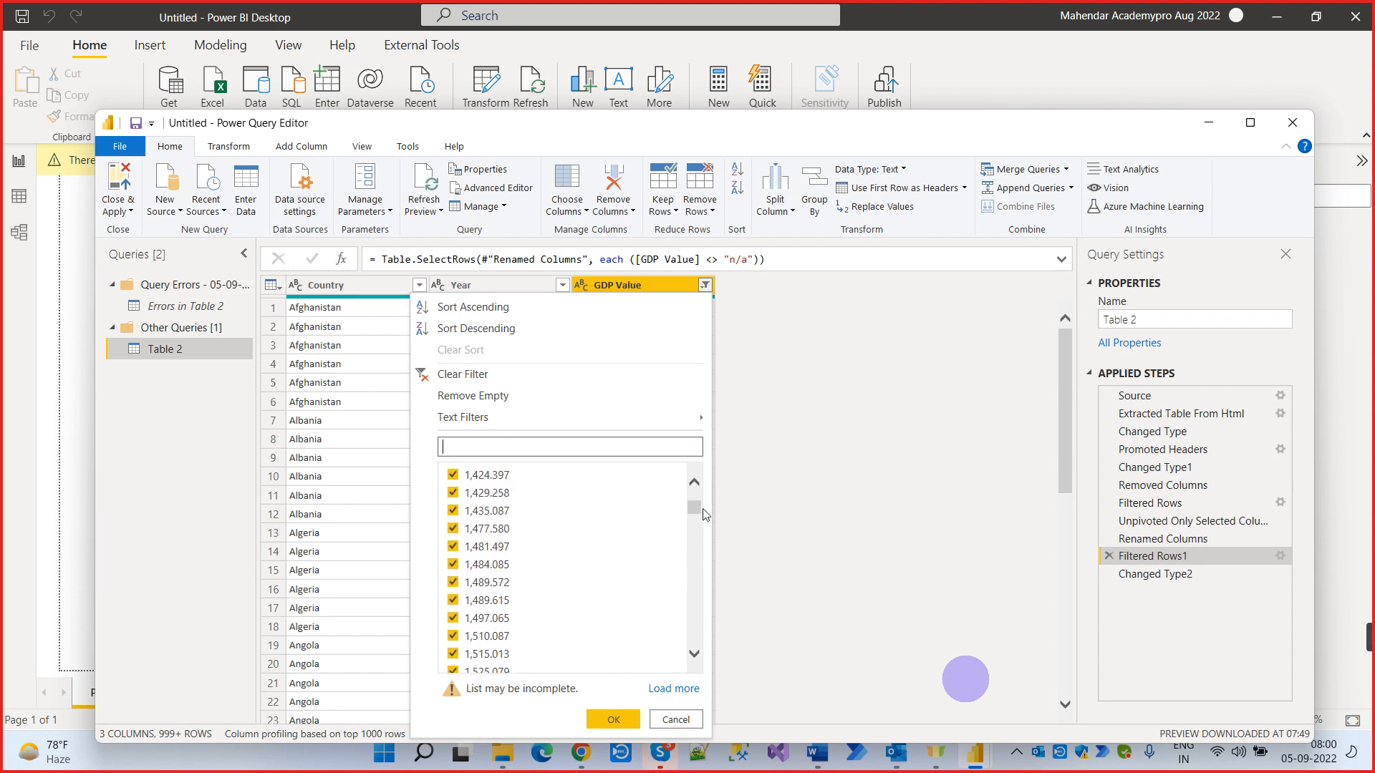
mouse_move(695, 510)
mouse_down()
mouse_move(704, 657)
mouse_move(694, 520)
mouse_up()
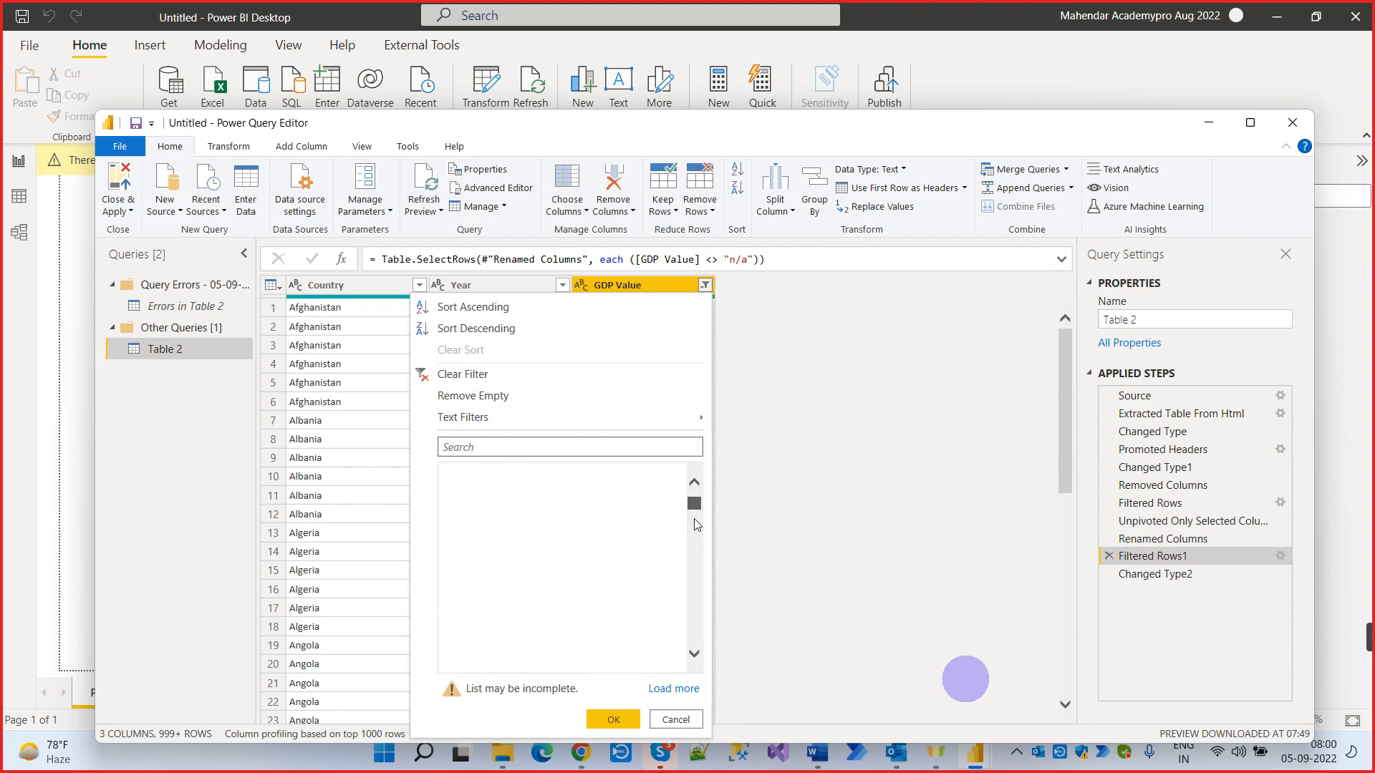
click(667, 718)
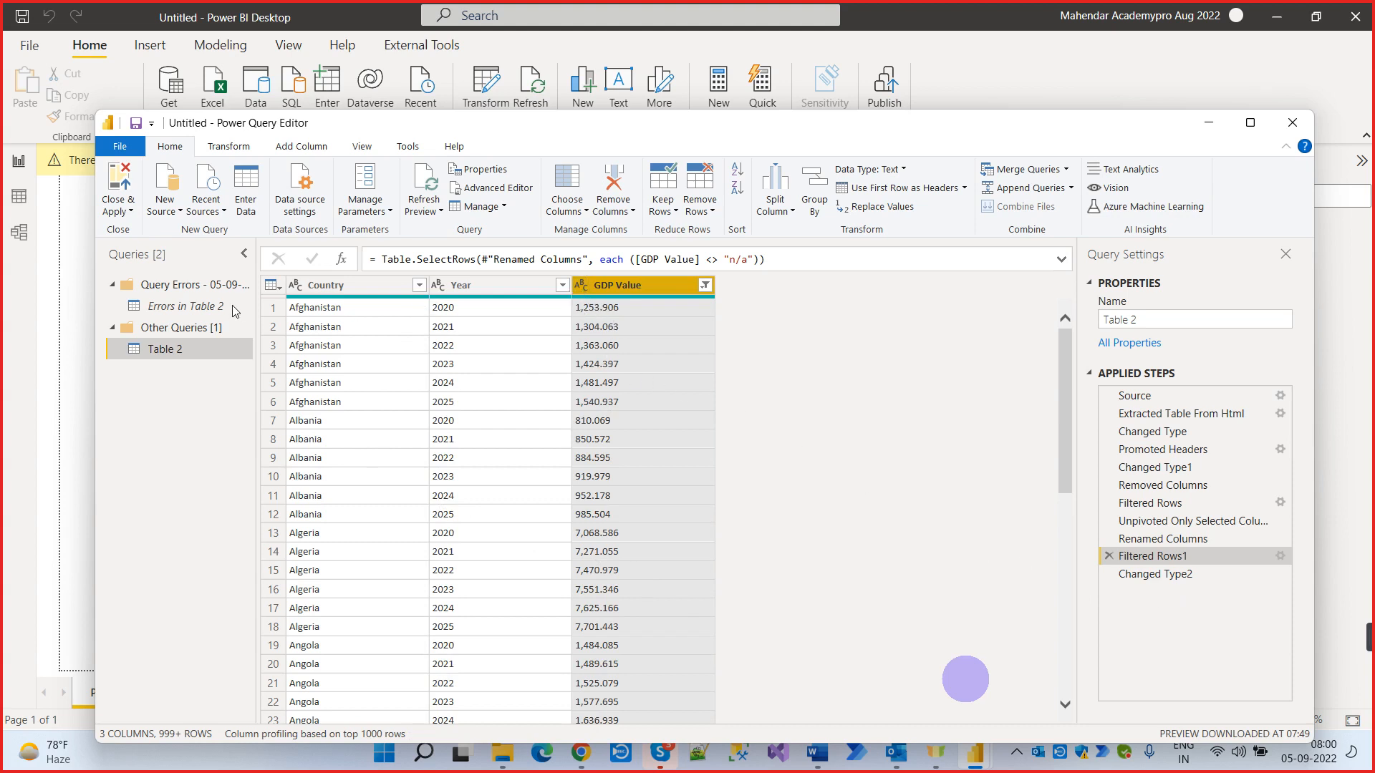
Compare the row numbers and countries in Errors in Table 2 with Table 2's rows at the Changed Type2 step
click(1167, 573)
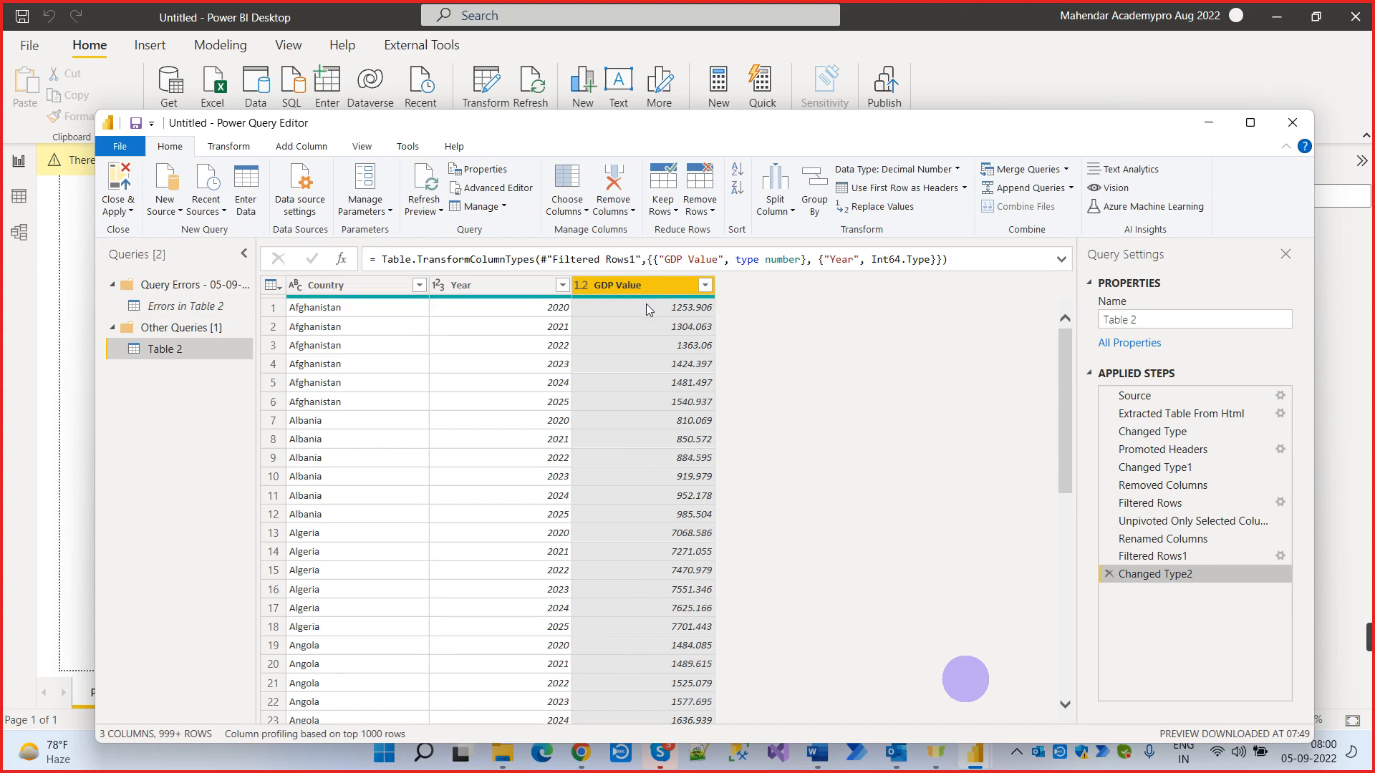
click(164, 310)
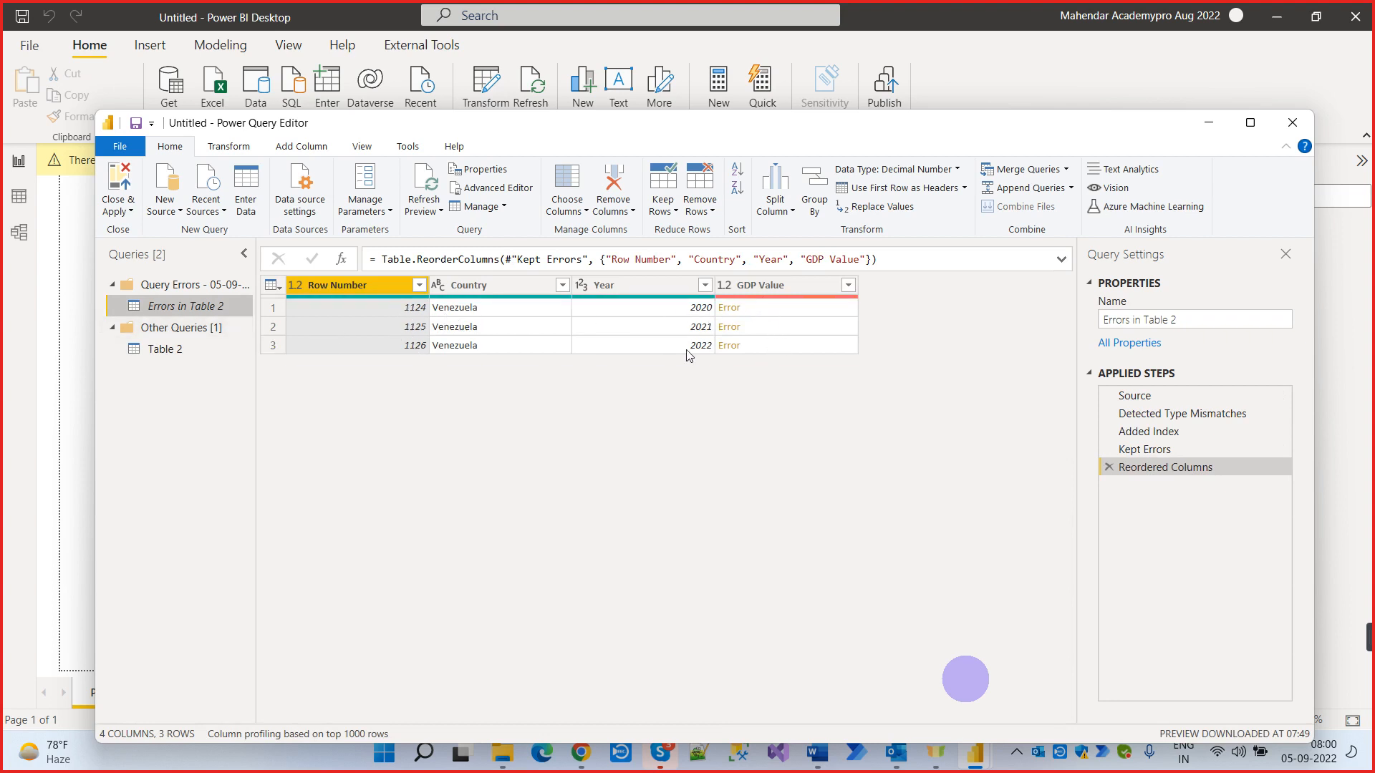
click(416, 311)
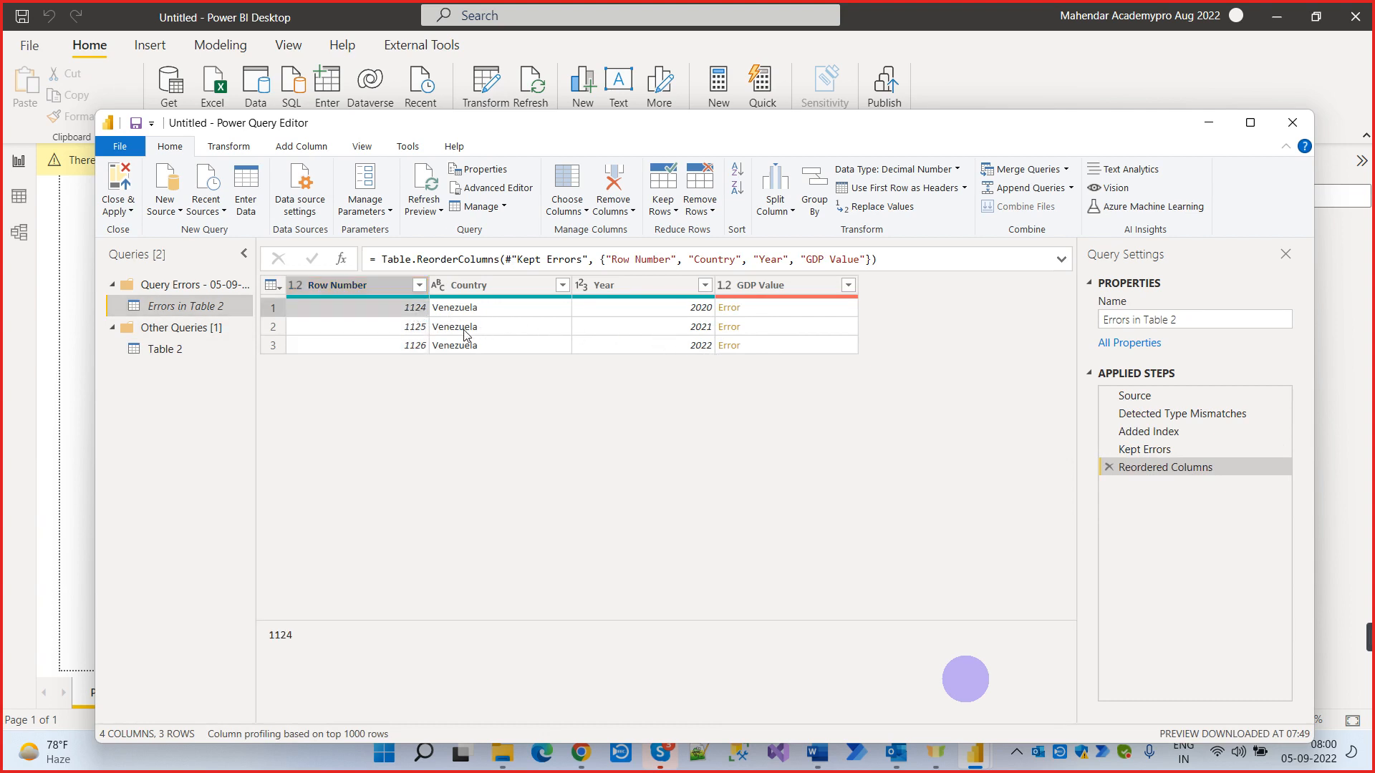
drag(293, 640, 255, 634)
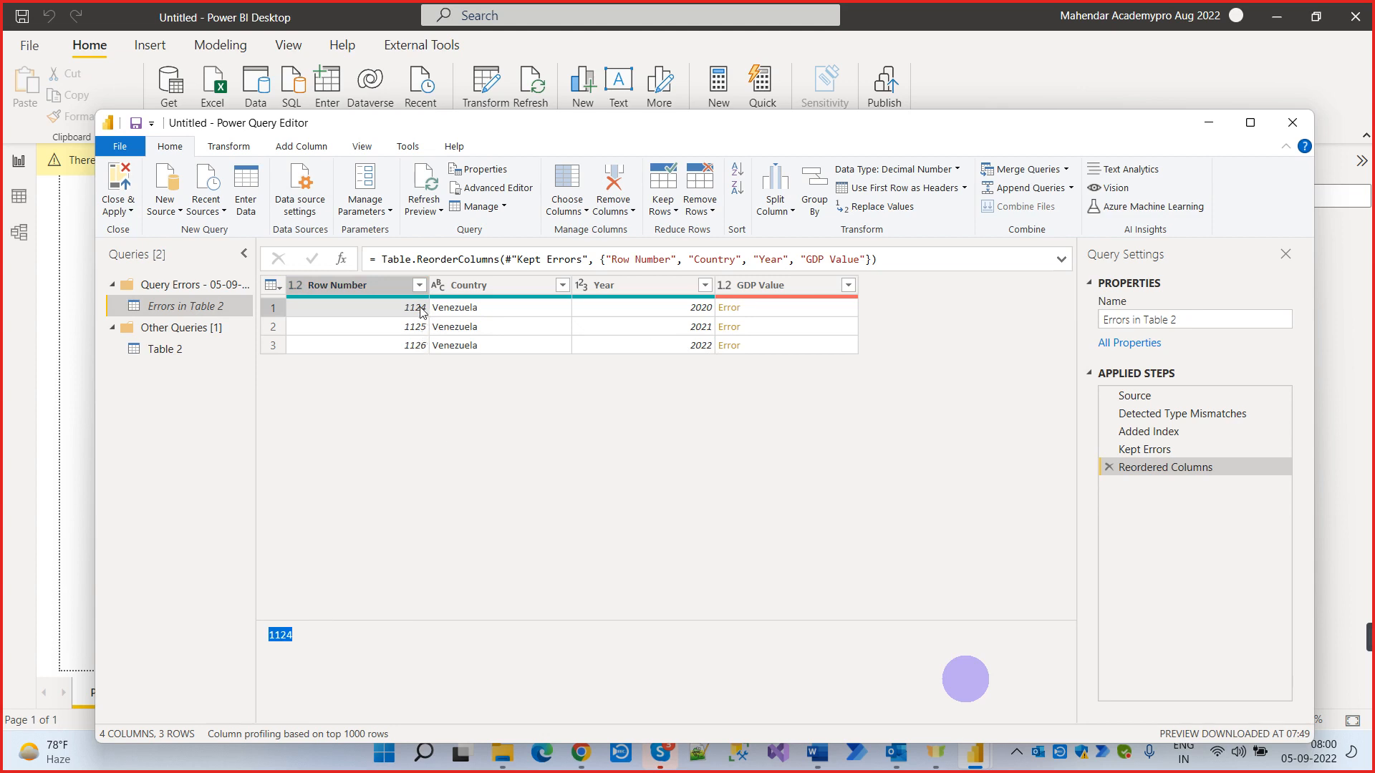
click(196, 350)
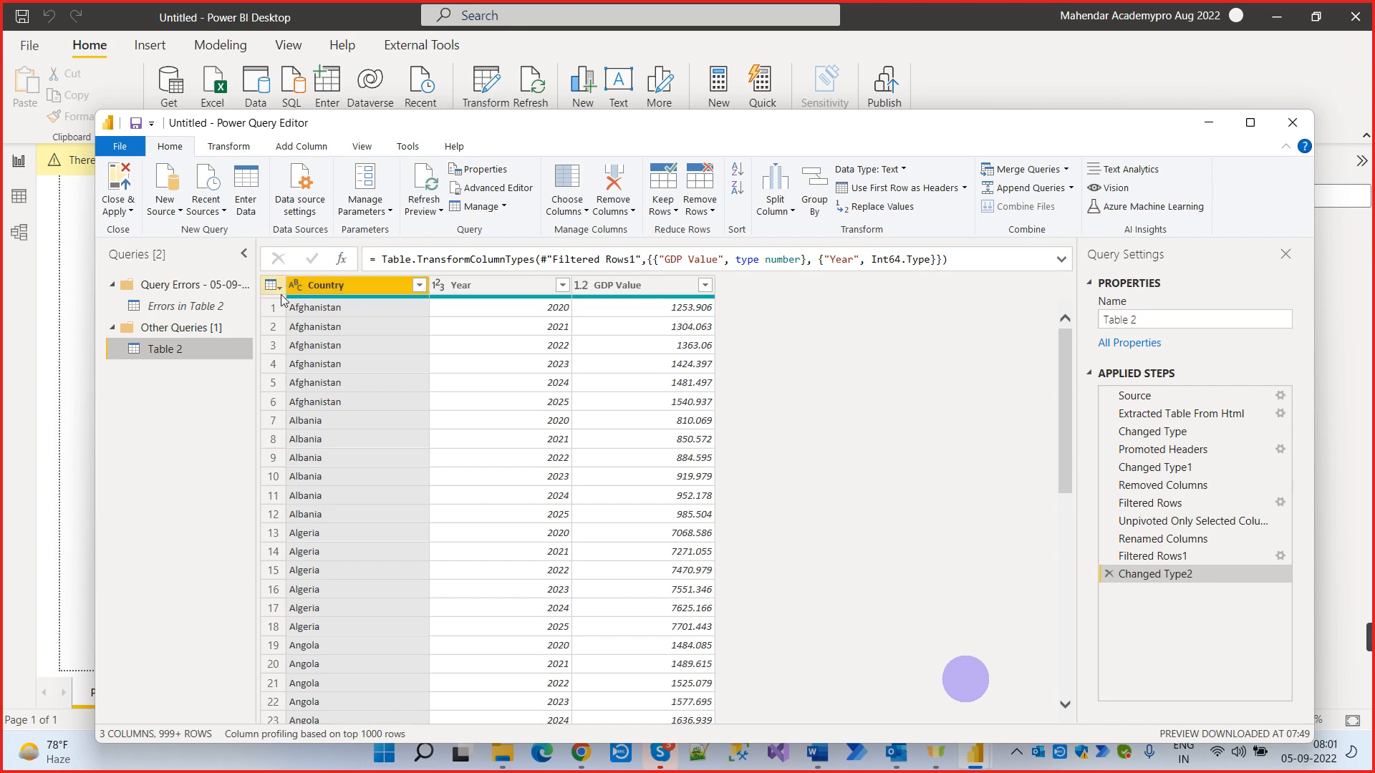
click(198, 310)
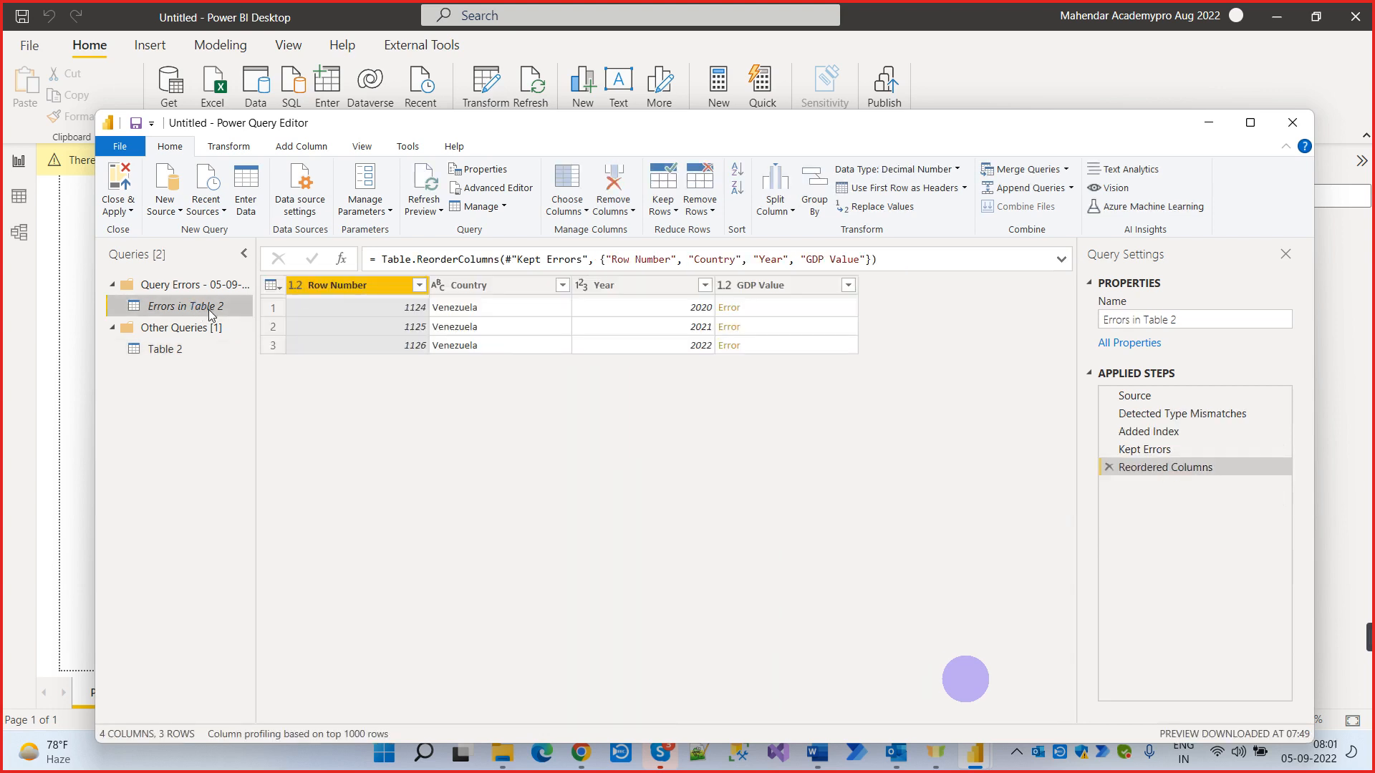
click(175, 349)
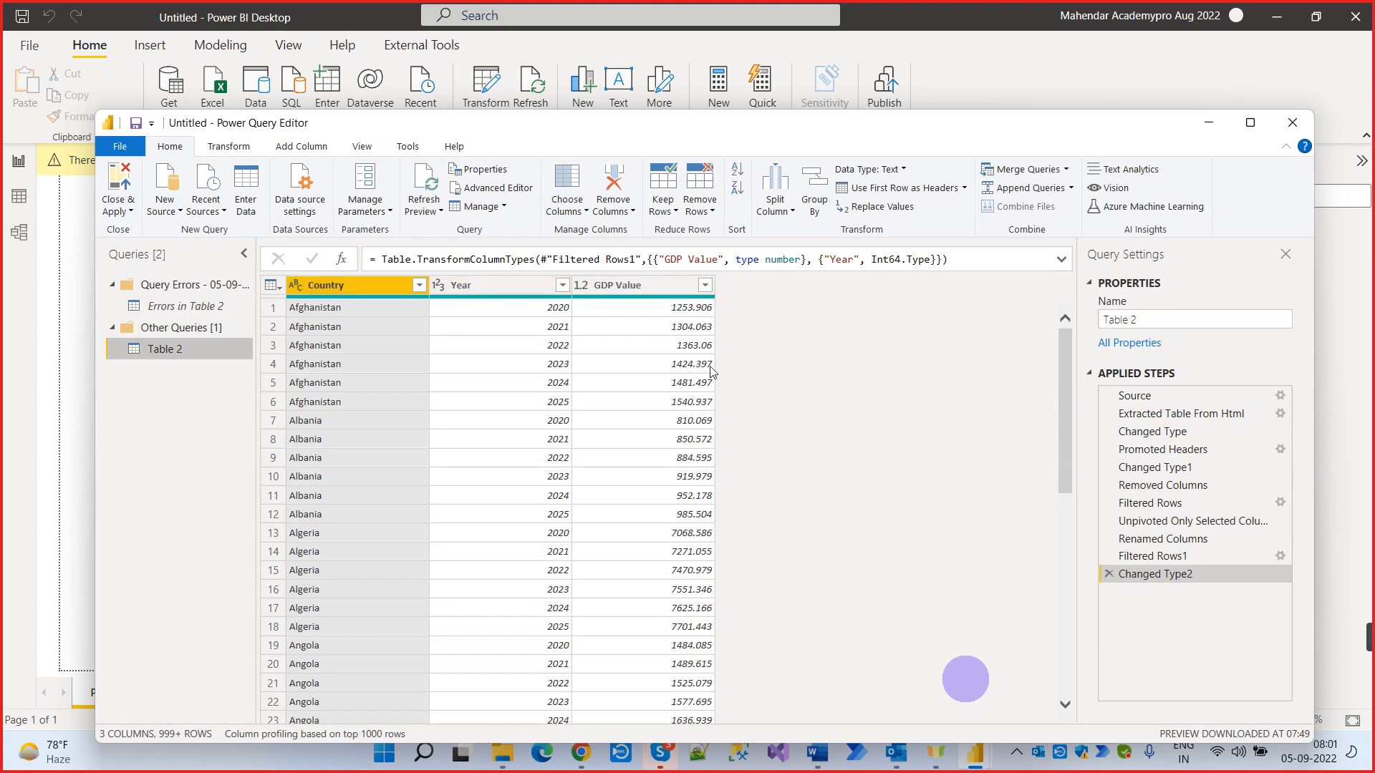
scroll(330, 462, down, 6)
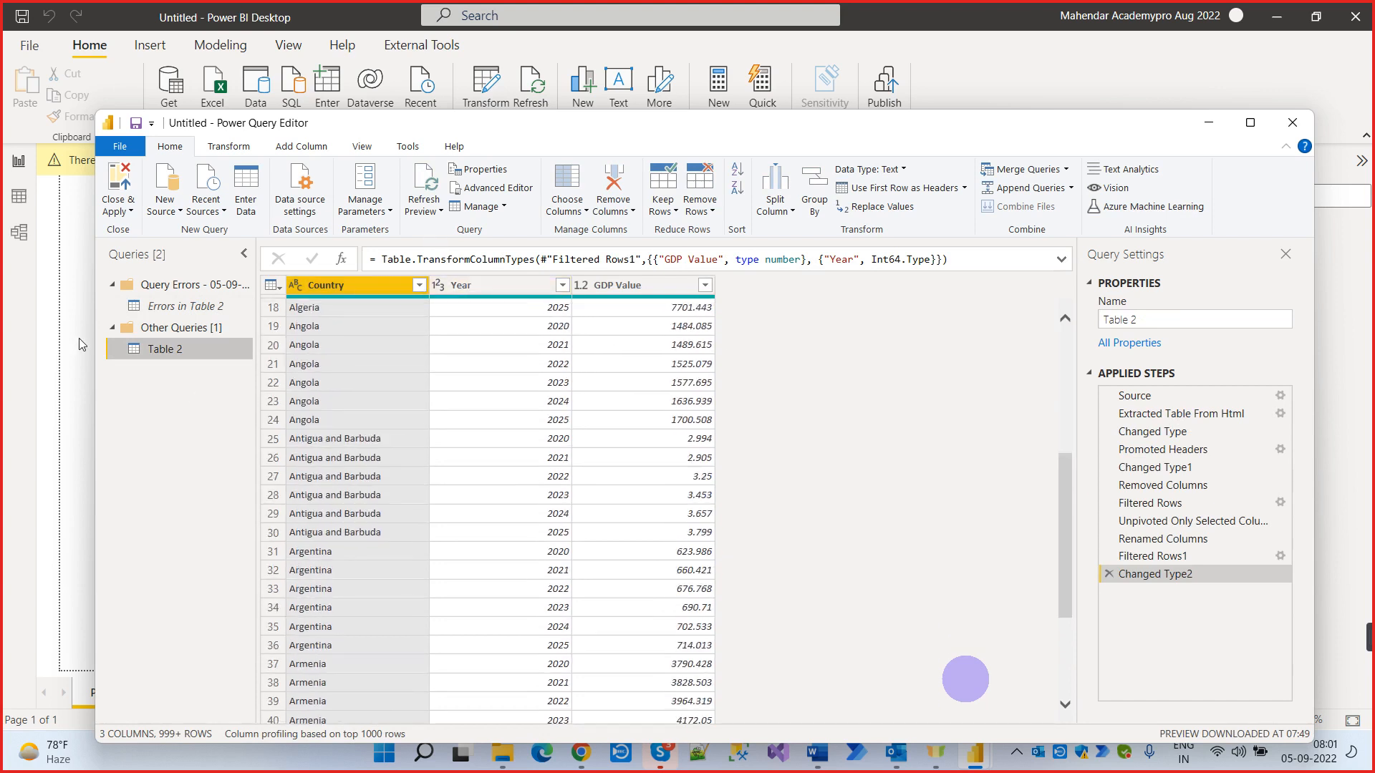
click(129, 312)
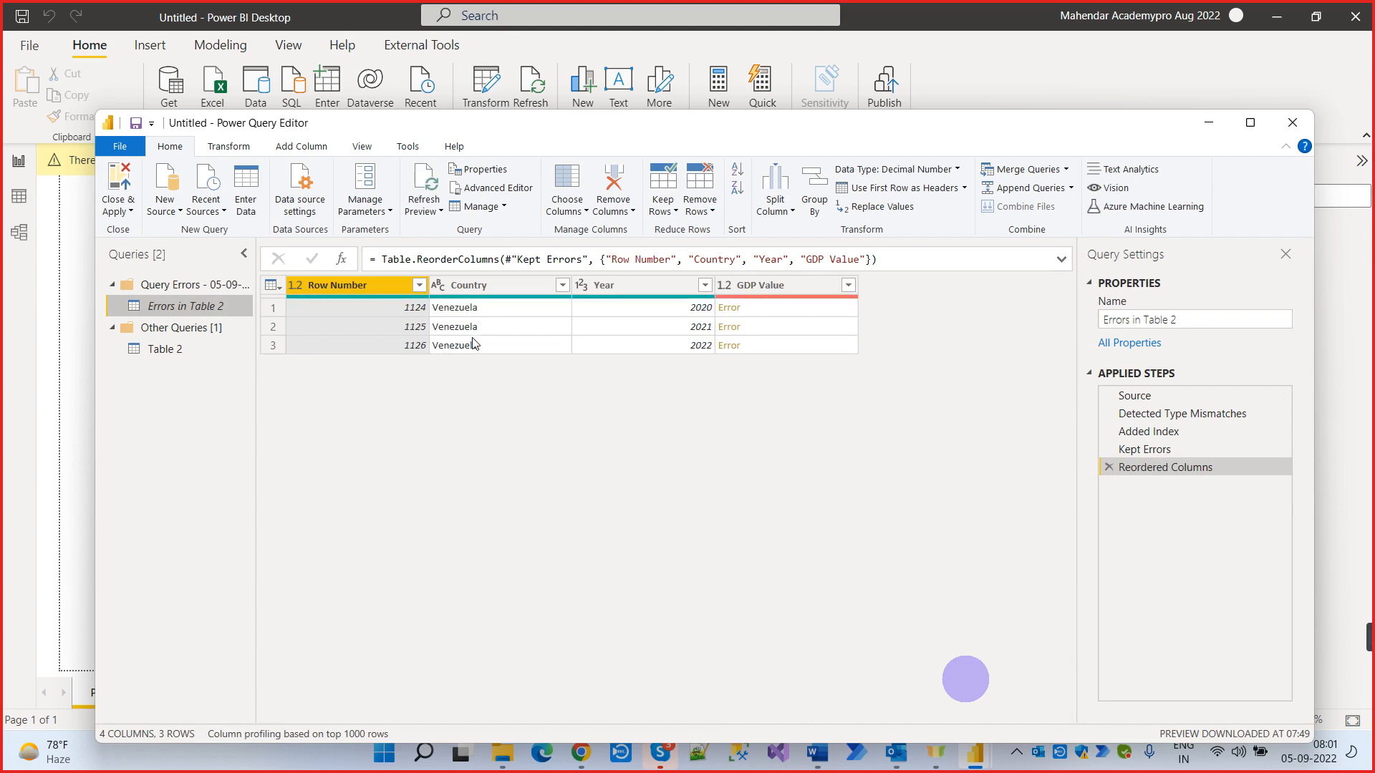
Search Table 2's Country filter values for "ve" at the Changed Type2 step and dismiss the filter without changes
click(171, 349)
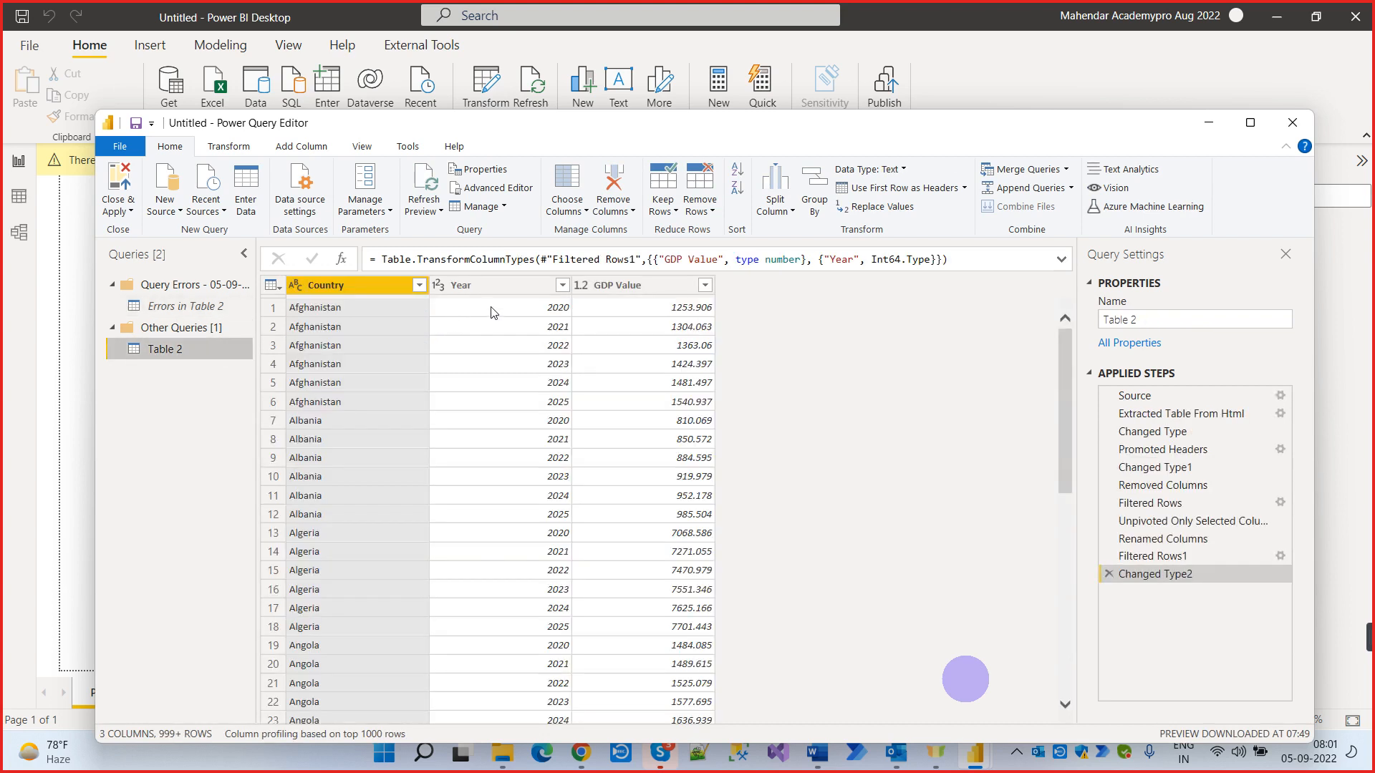
click(420, 286)
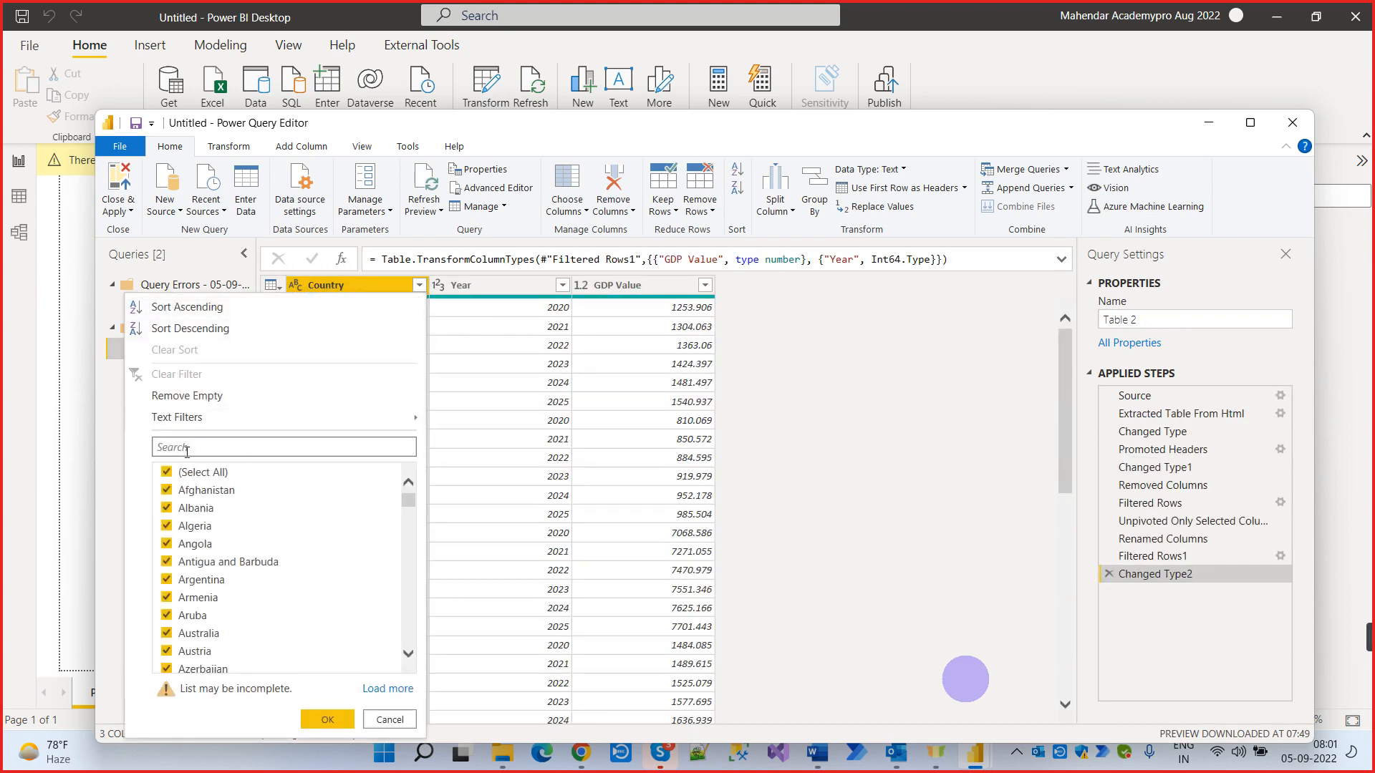
text(ve)
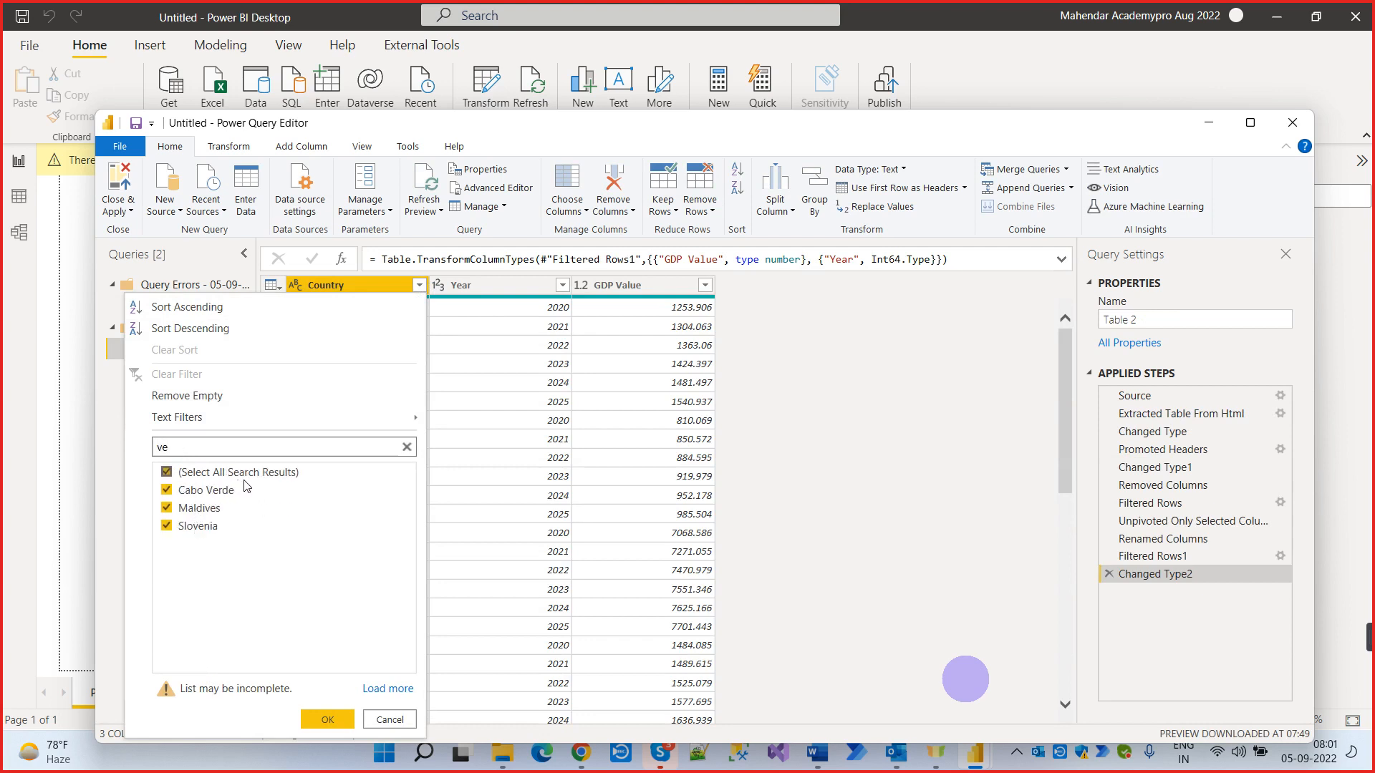
click(390, 719)
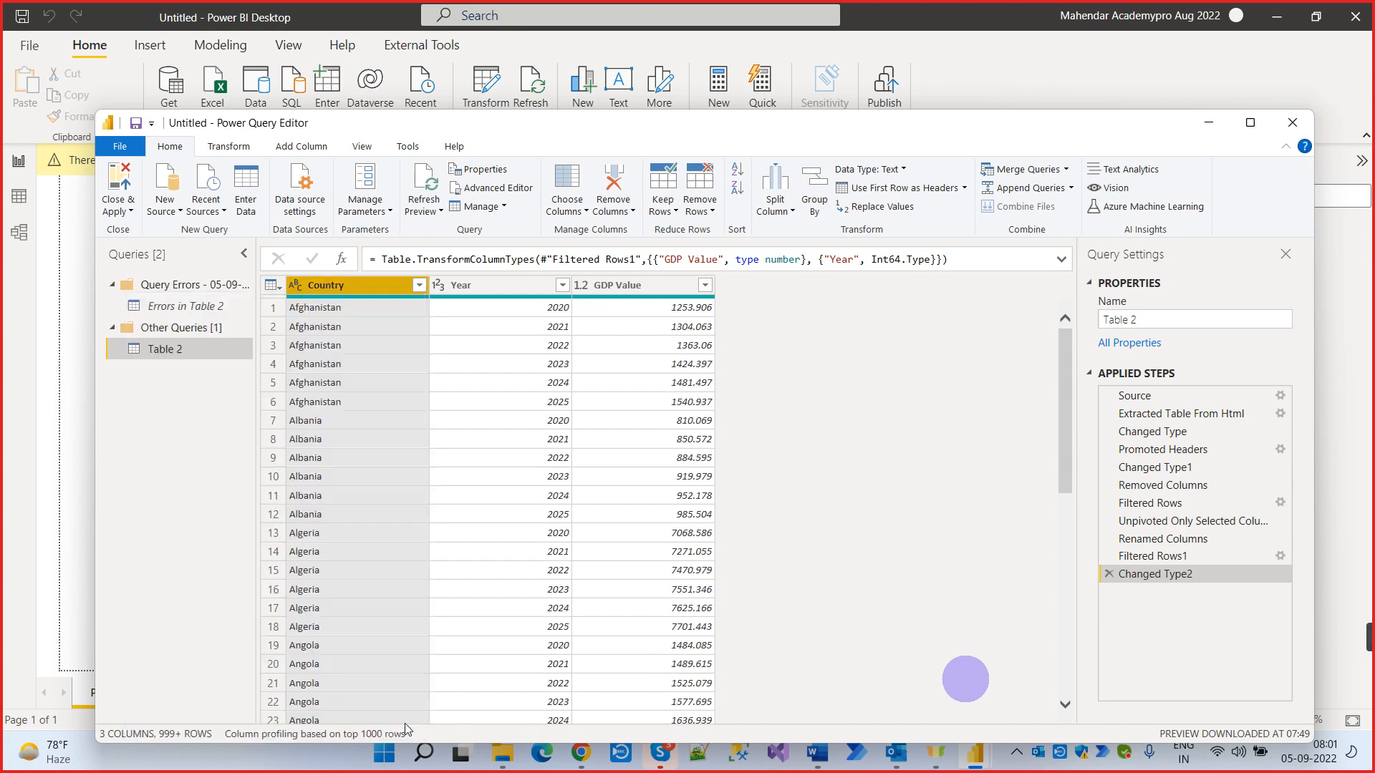
At Table 2's Filtered Rows1 step, load the full Country filter list, search for "ve", and keep only Venezuela
click(1160, 562)
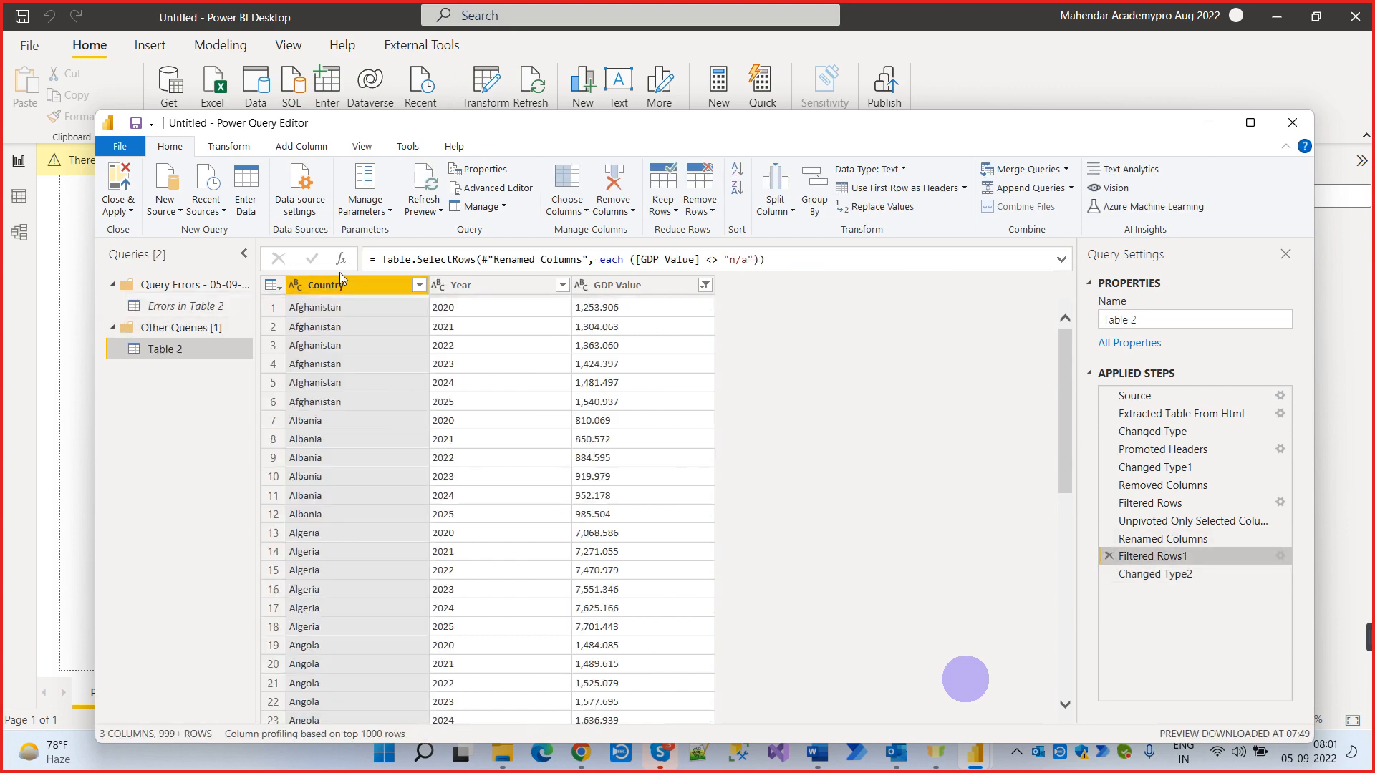
click(418, 284)
click(223, 446)
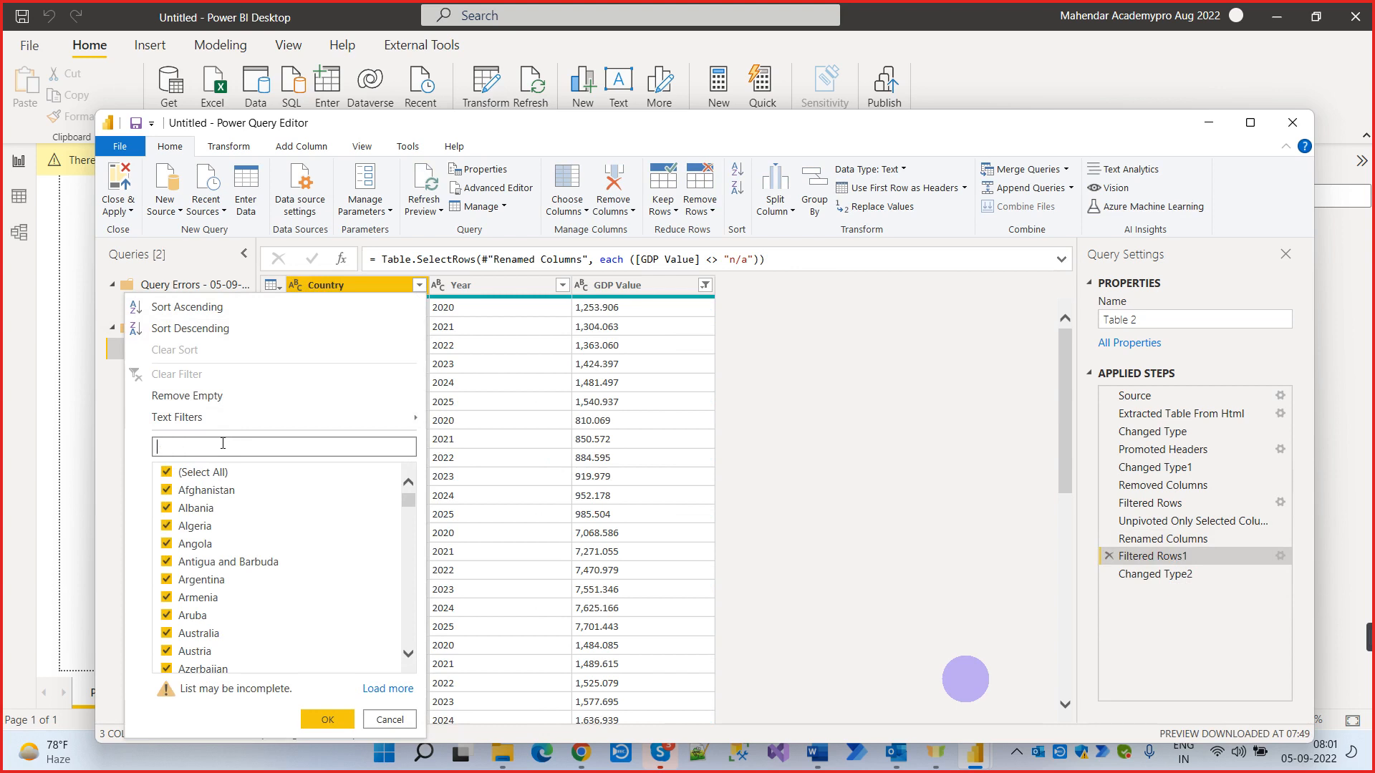
text(ve)
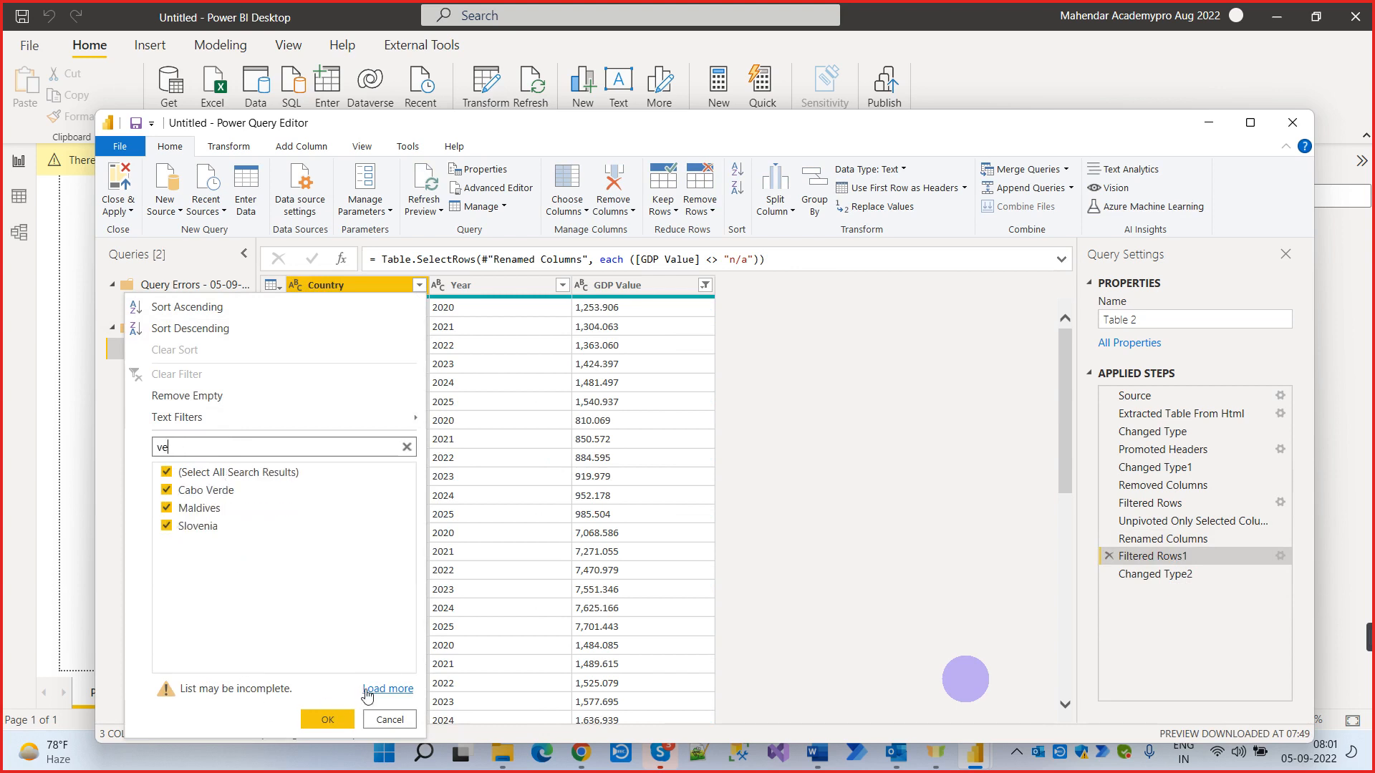
click(386, 689)
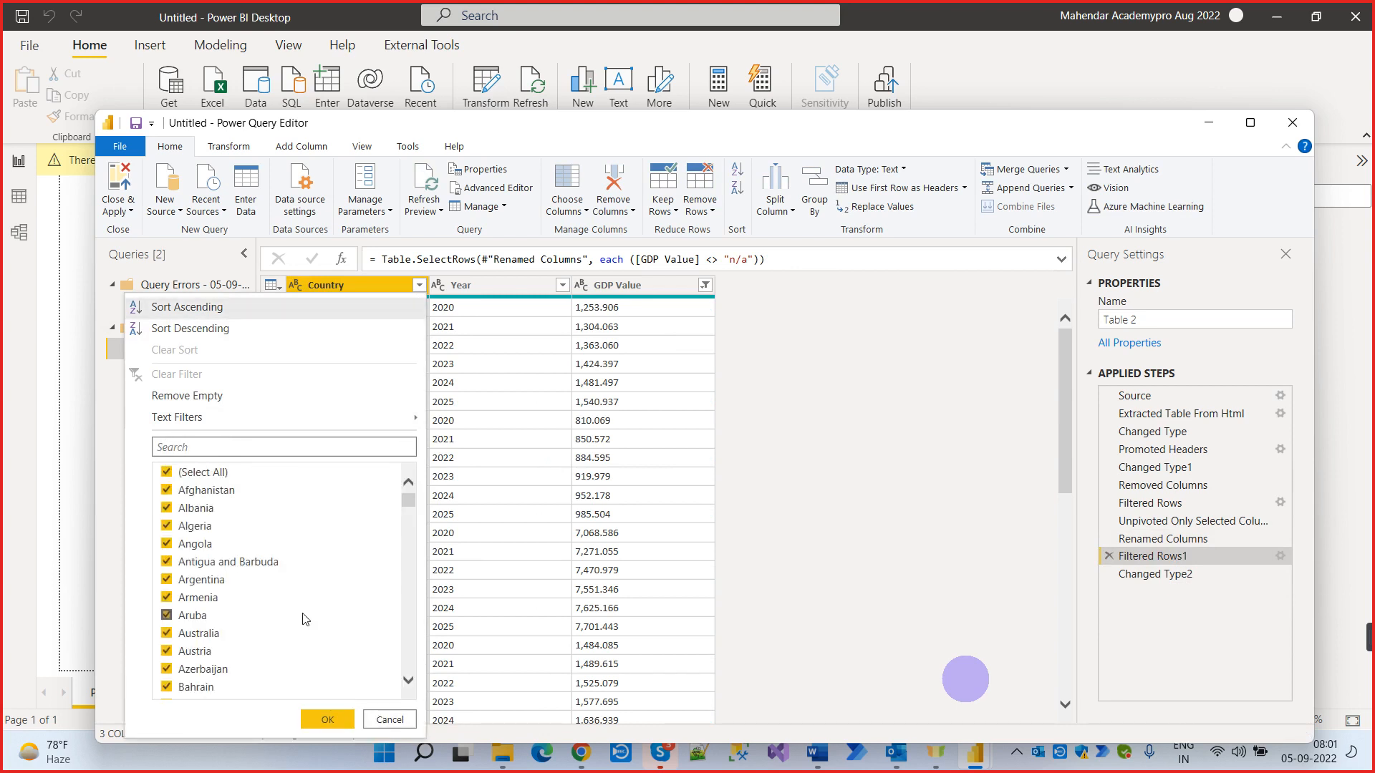
click(193, 447)
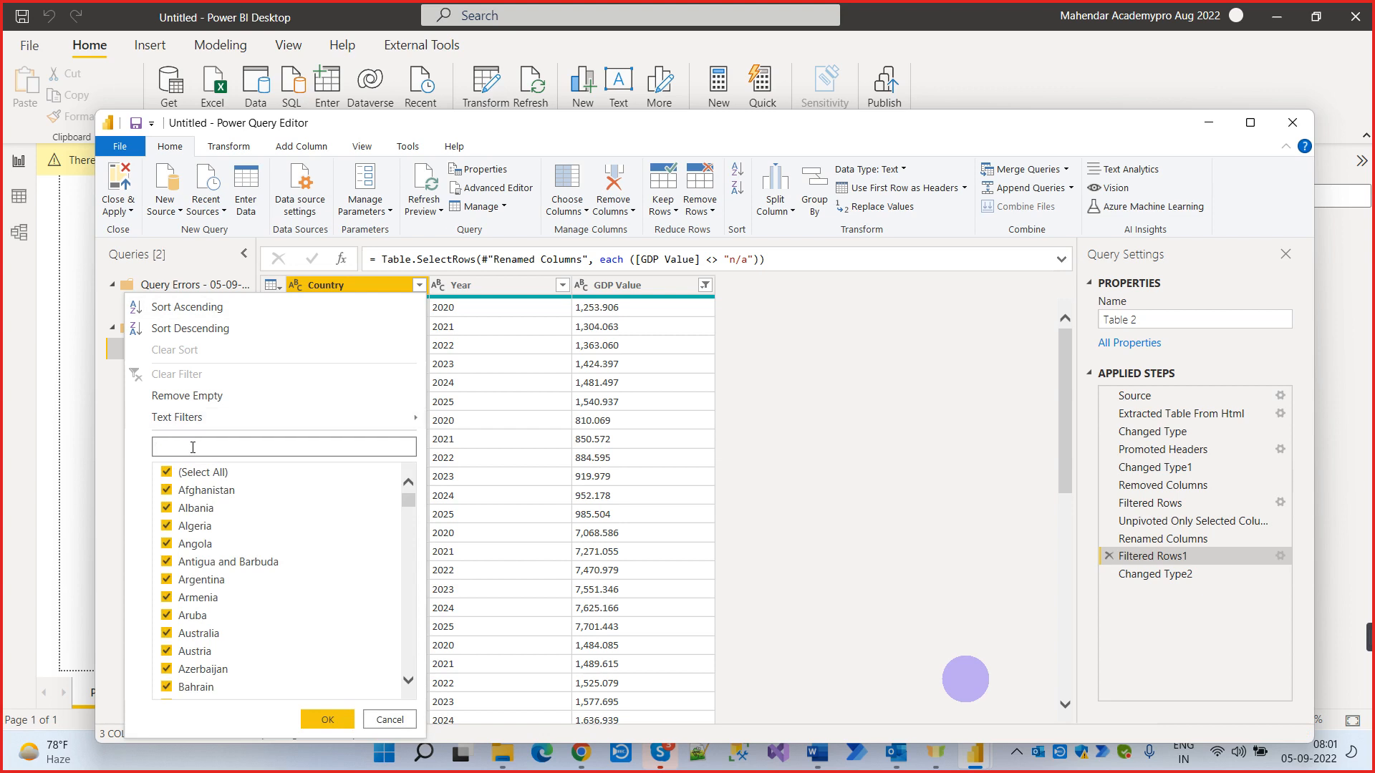
text(ve)
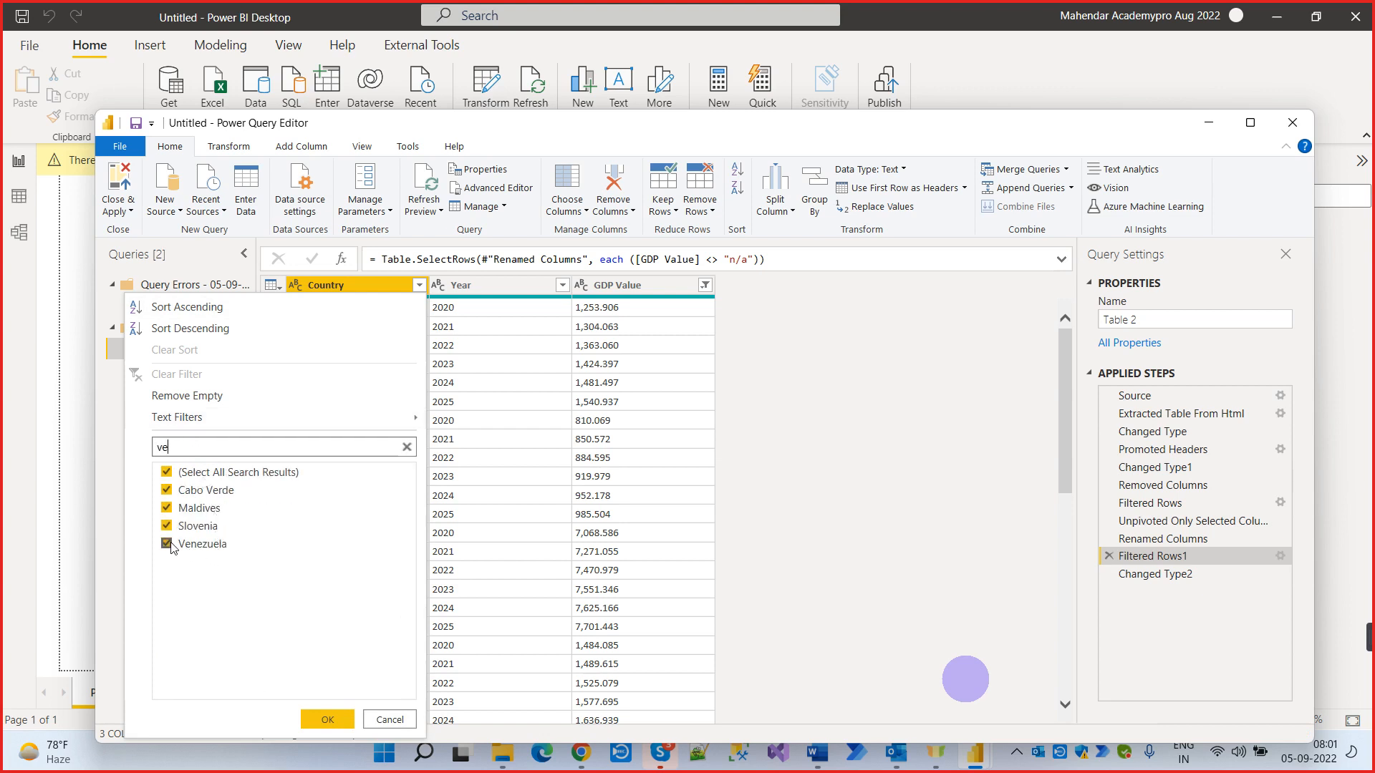
click(166, 472)
click(168, 544)
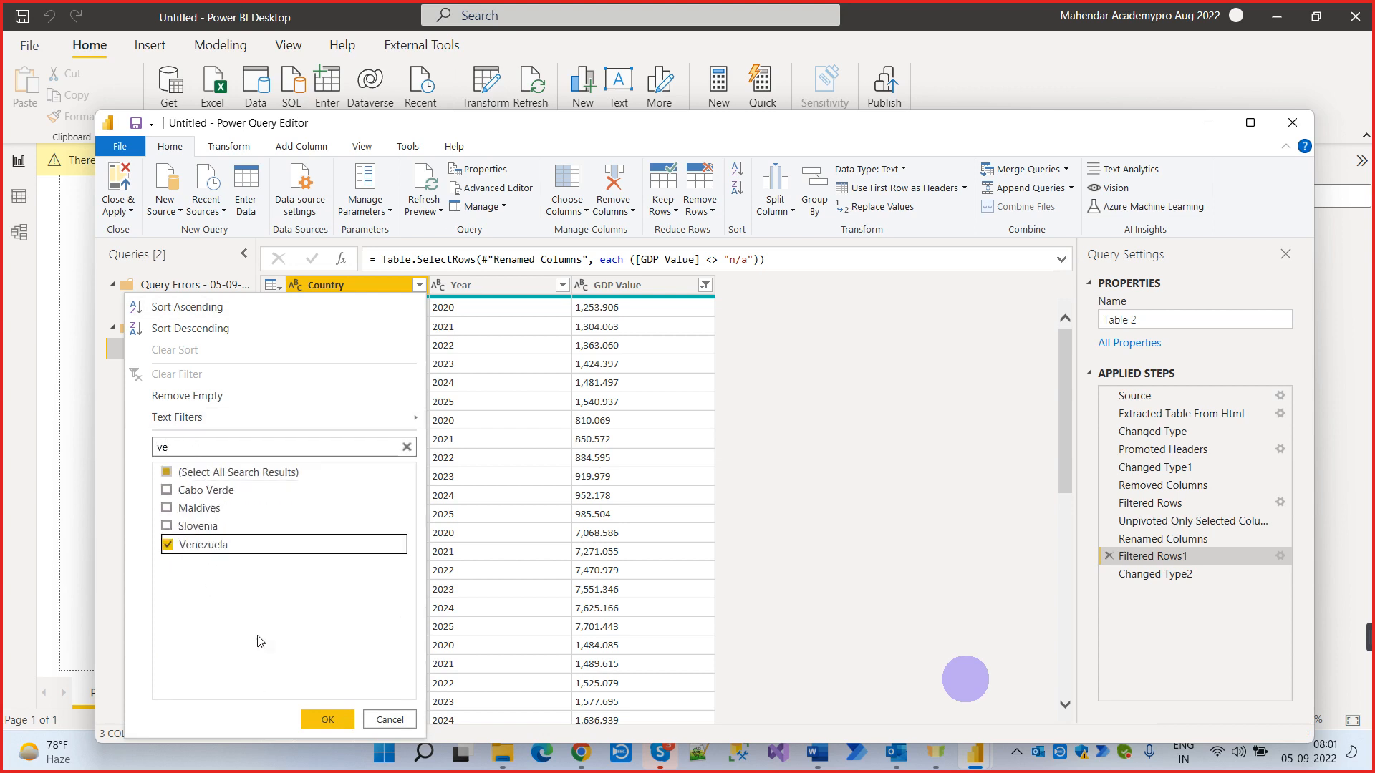
click(327, 719)
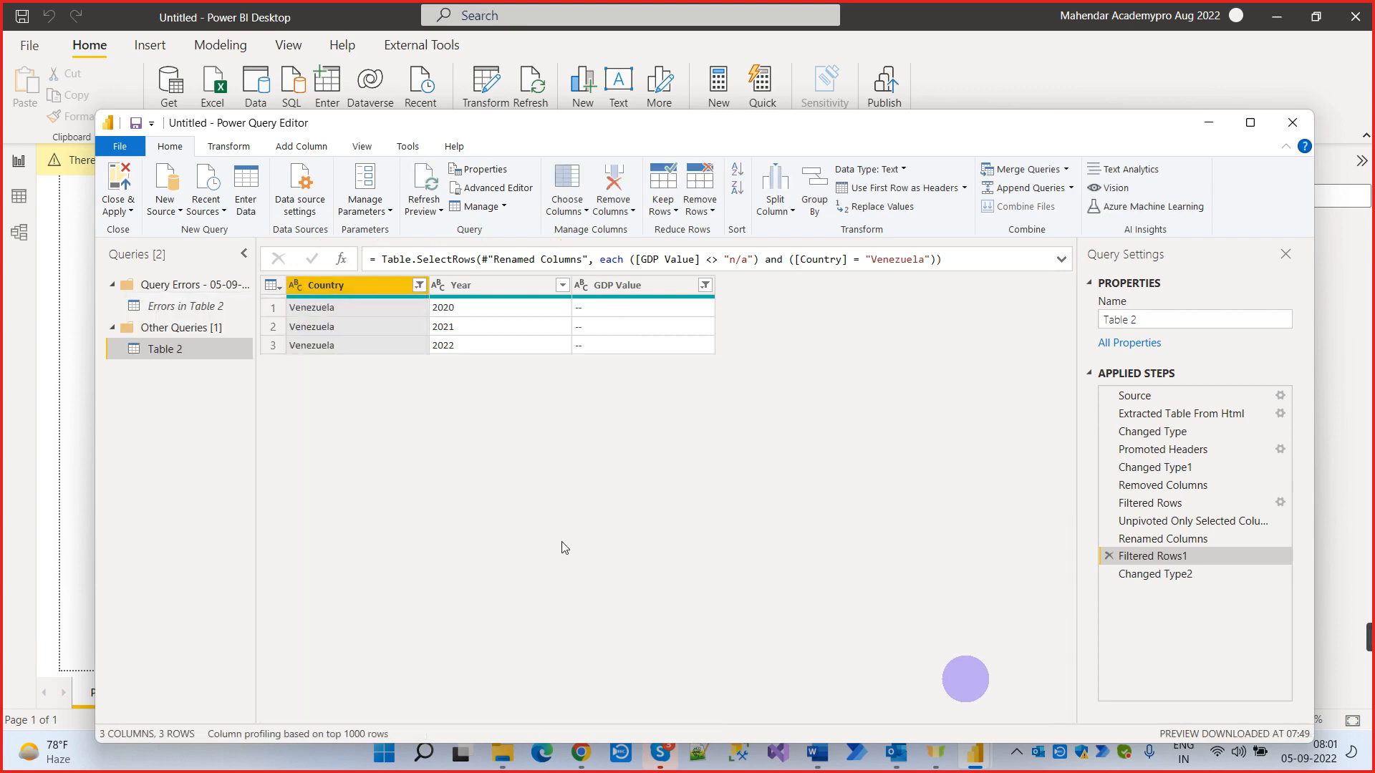
Examine the GDP Value in Venezuela's 2020 row and clear the Country filter
click(594, 306)
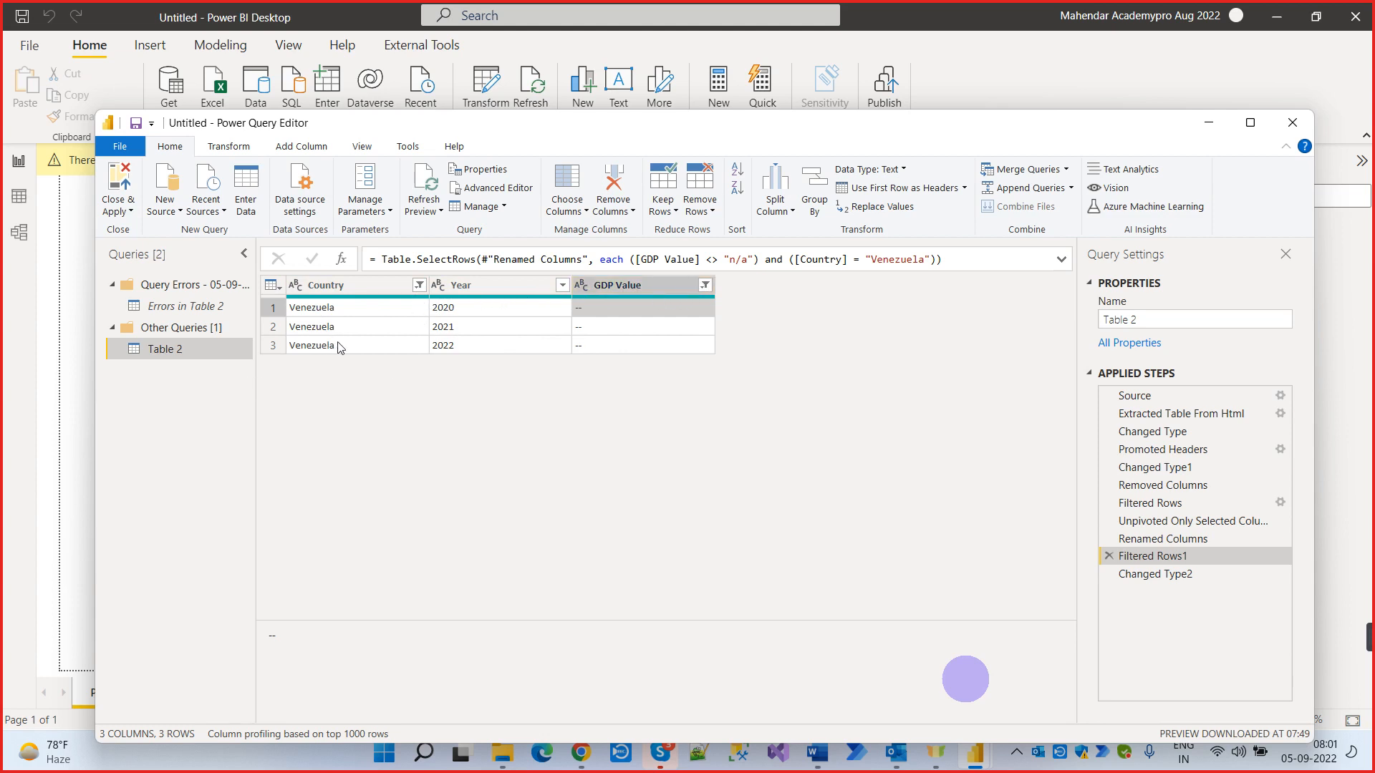
click(420, 285)
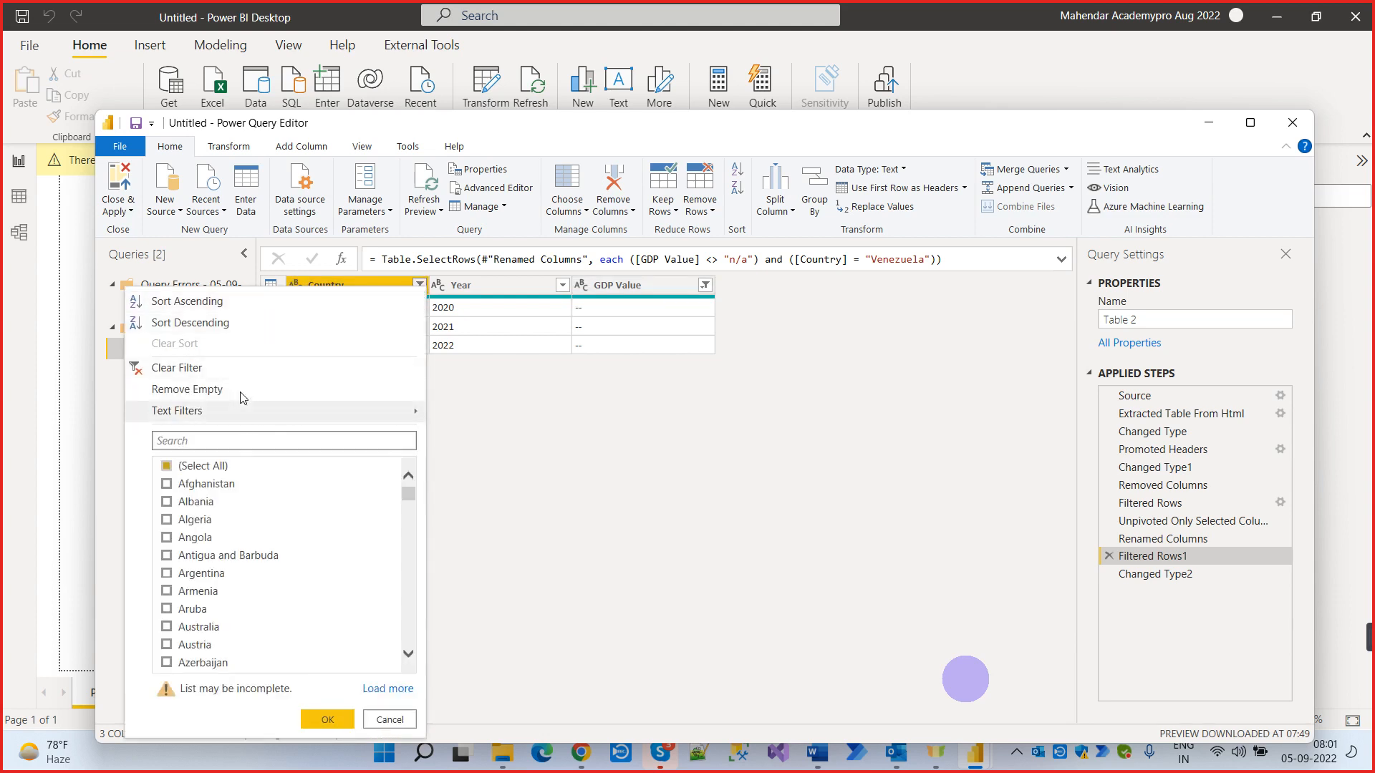
click(259, 369)
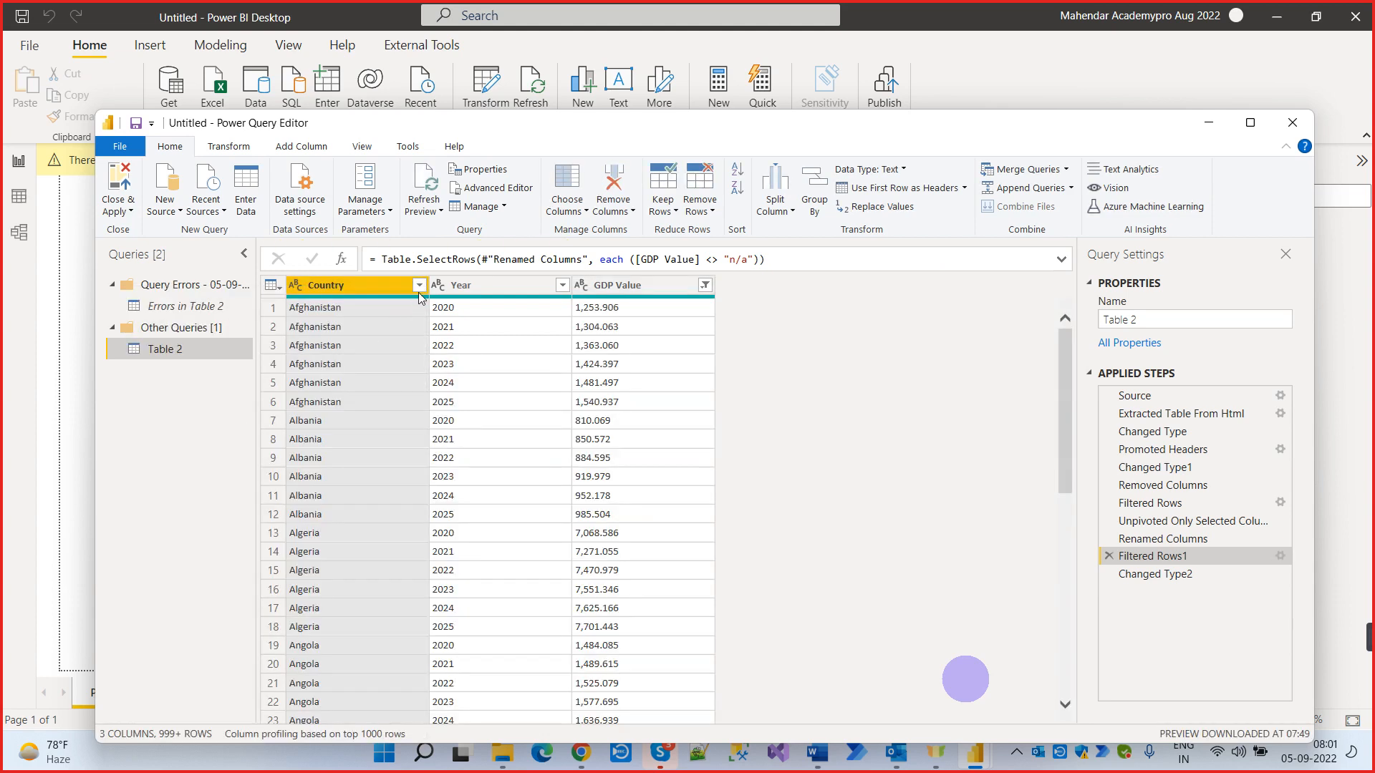
Try to exclude Venezuela from the Country column by unticking it among the "ve" matches in the fully loaded filter list
click(419, 285)
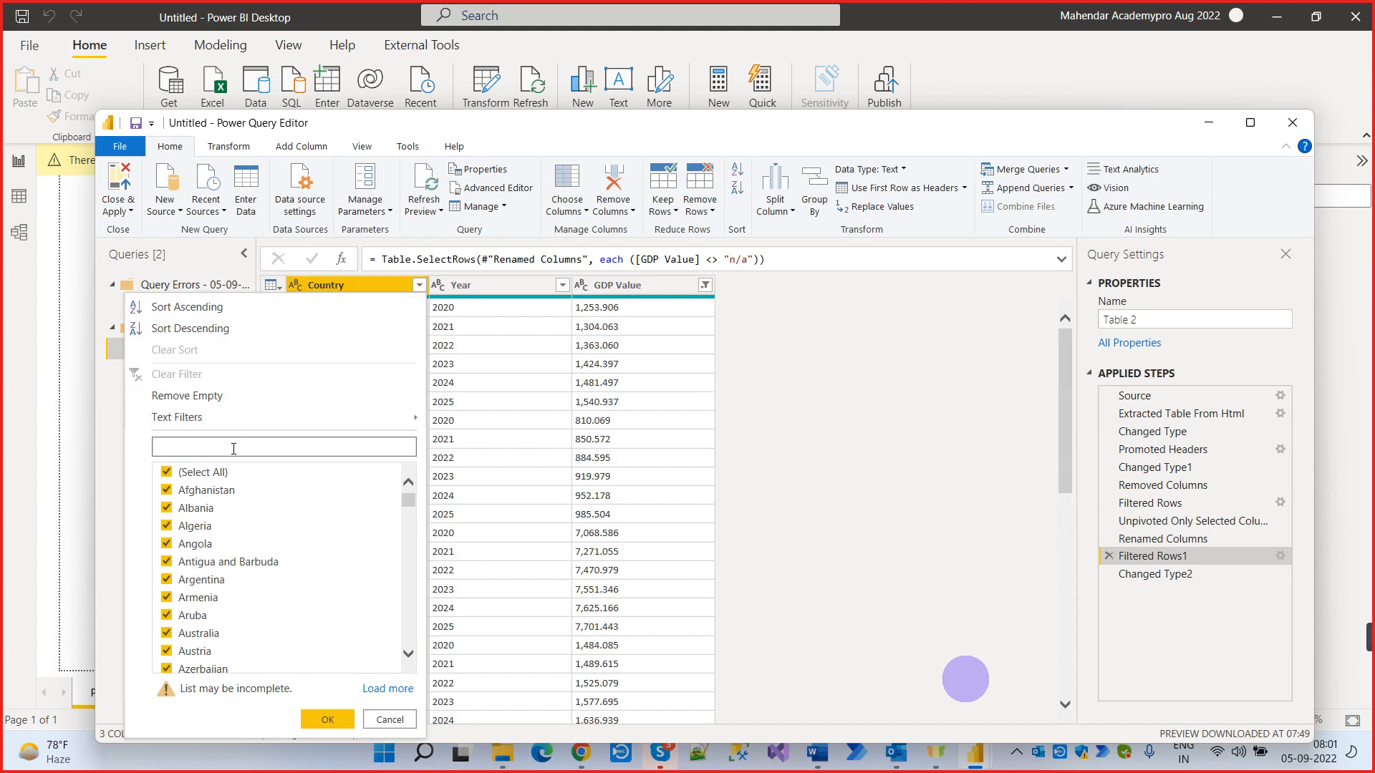
text(ve)
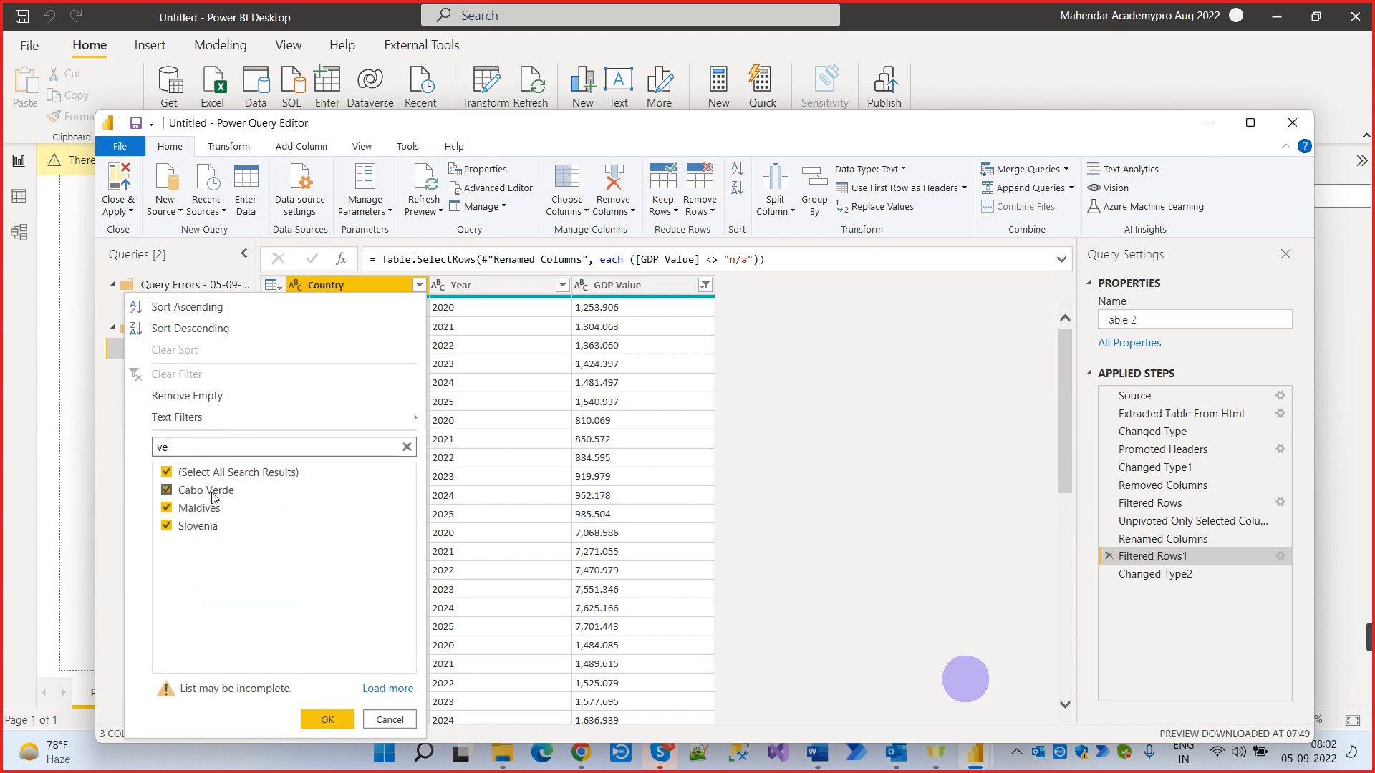
click(387, 689)
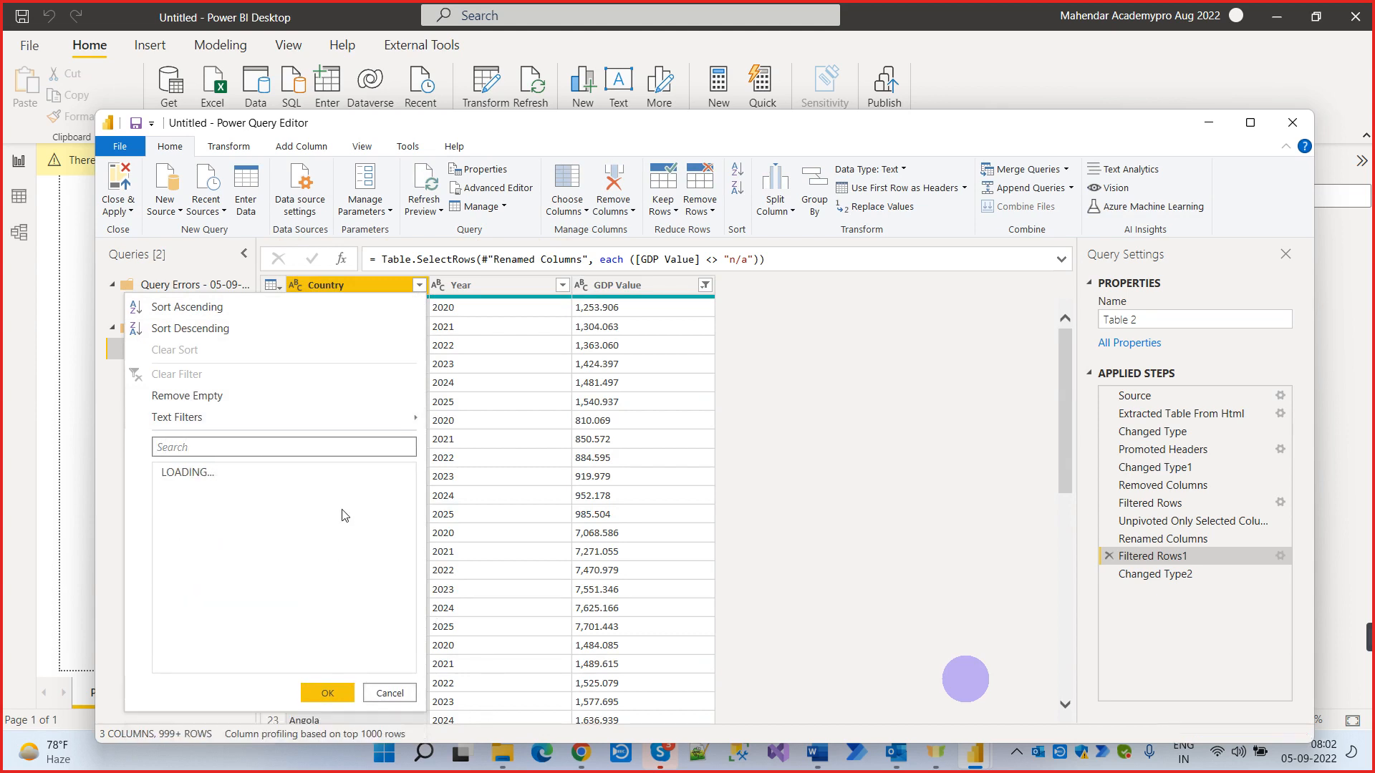
click(336, 449)
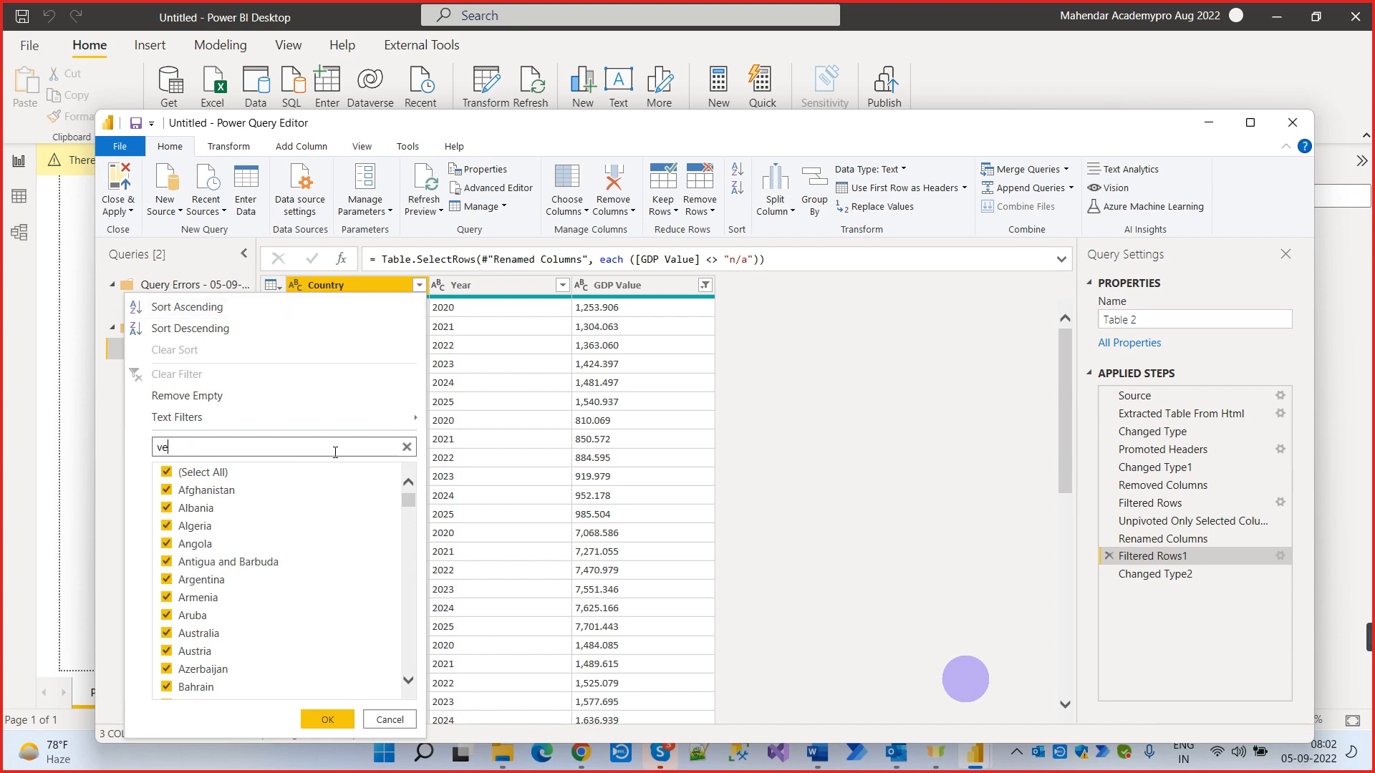
click(167, 545)
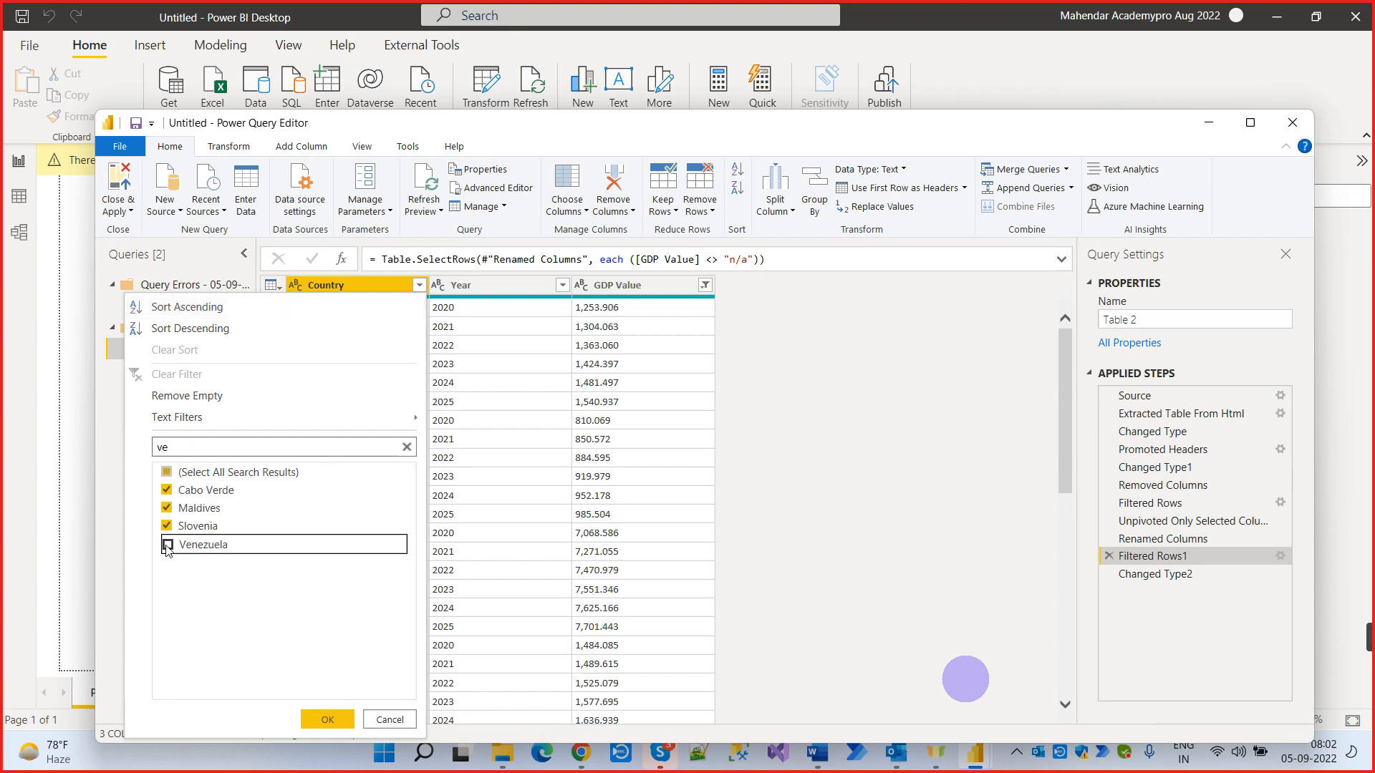
click(328, 719)
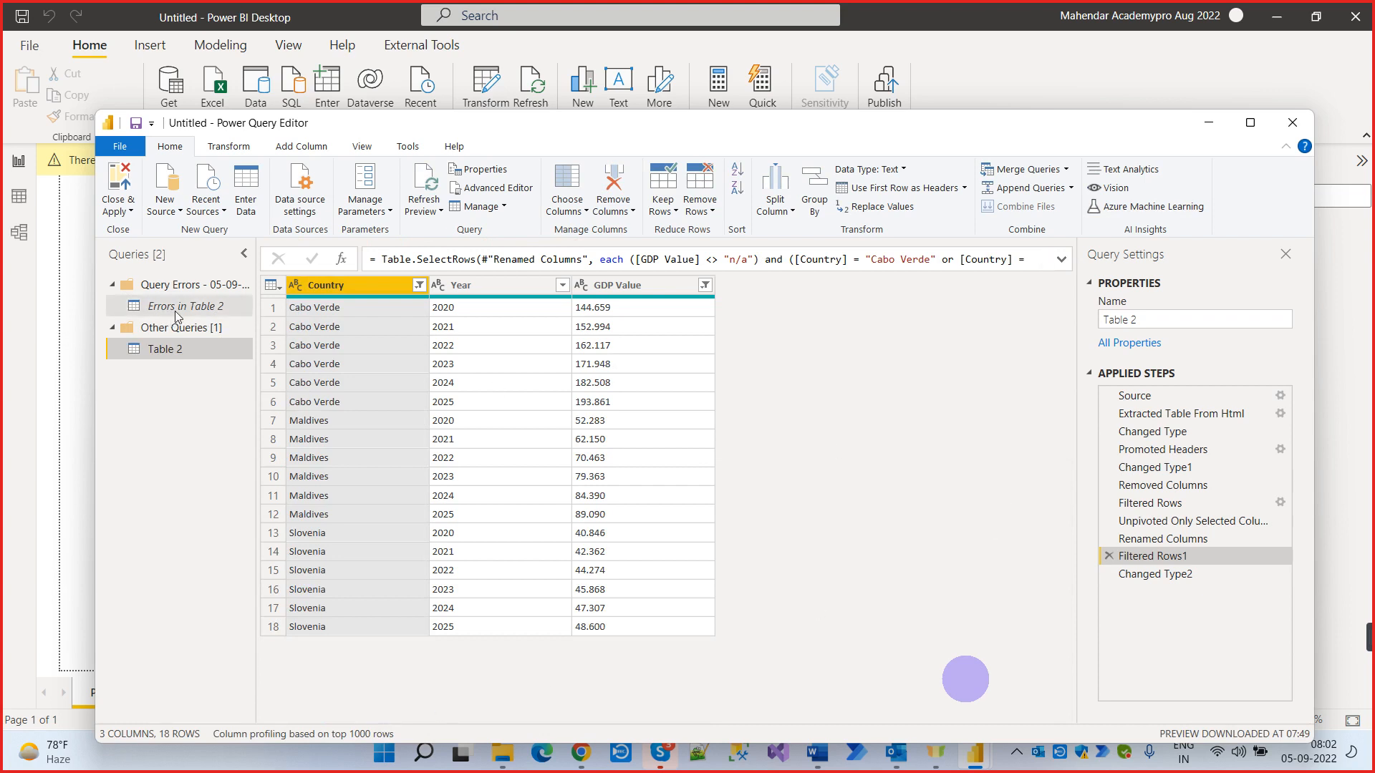
Check the Changed Type2 result, the Errors in Table 2 query, and the countries listed in Table 2's Country filter
click(1185, 576)
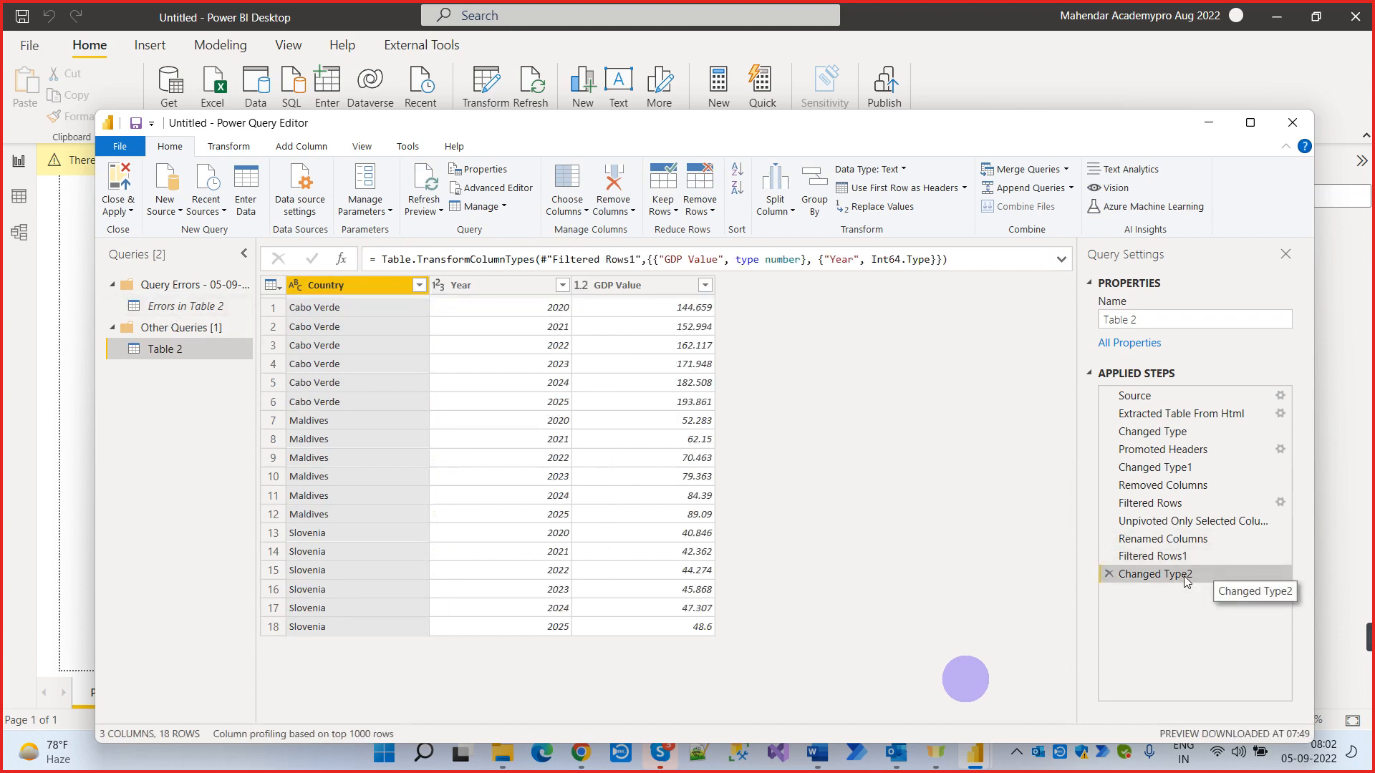
click(181, 306)
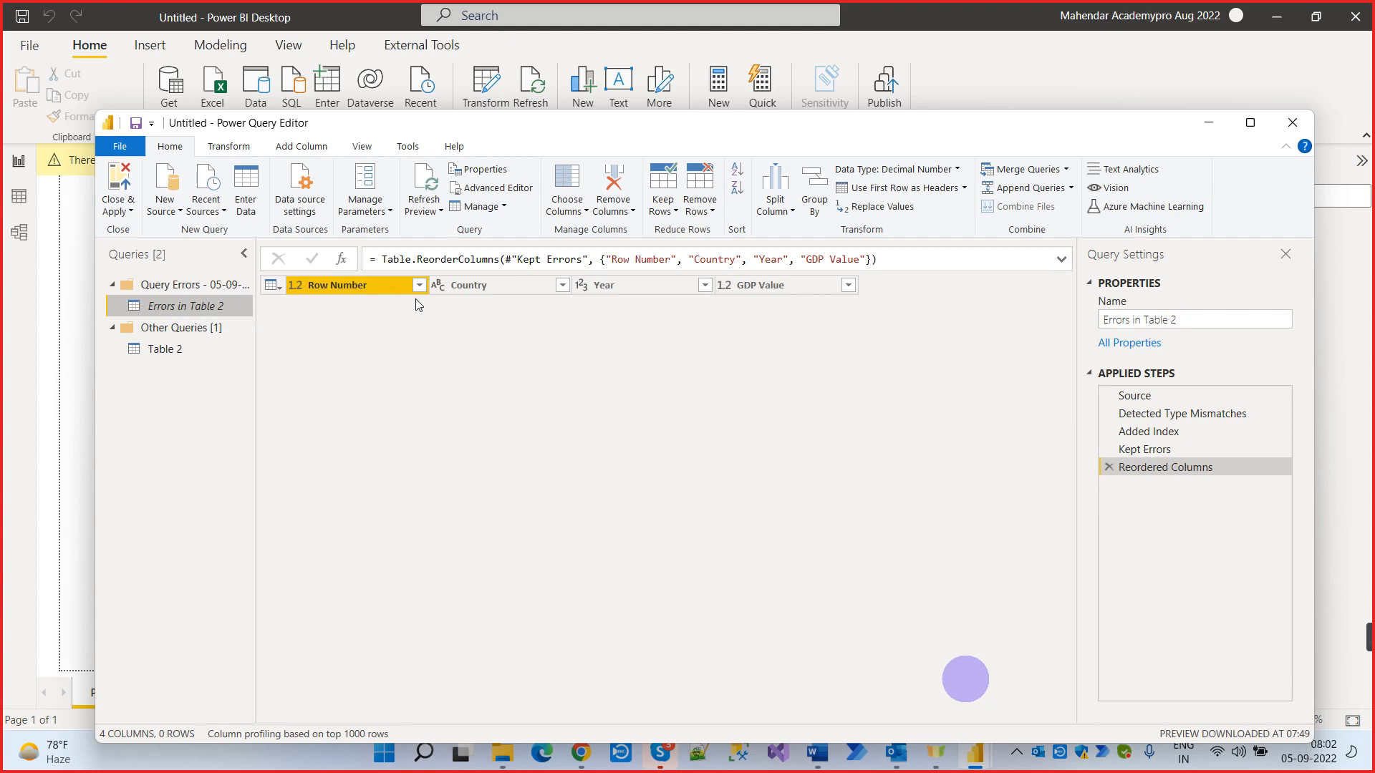
click(172, 350)
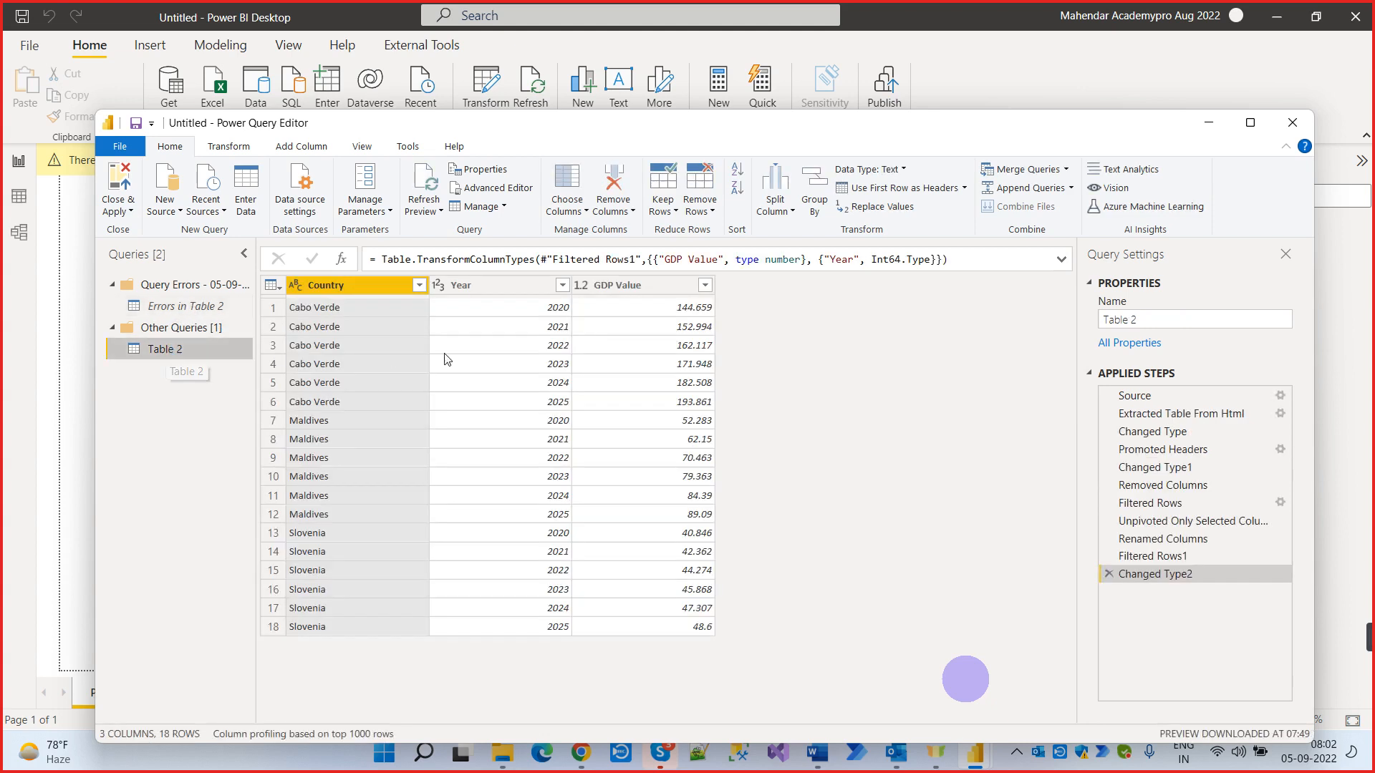
click(420, 286)
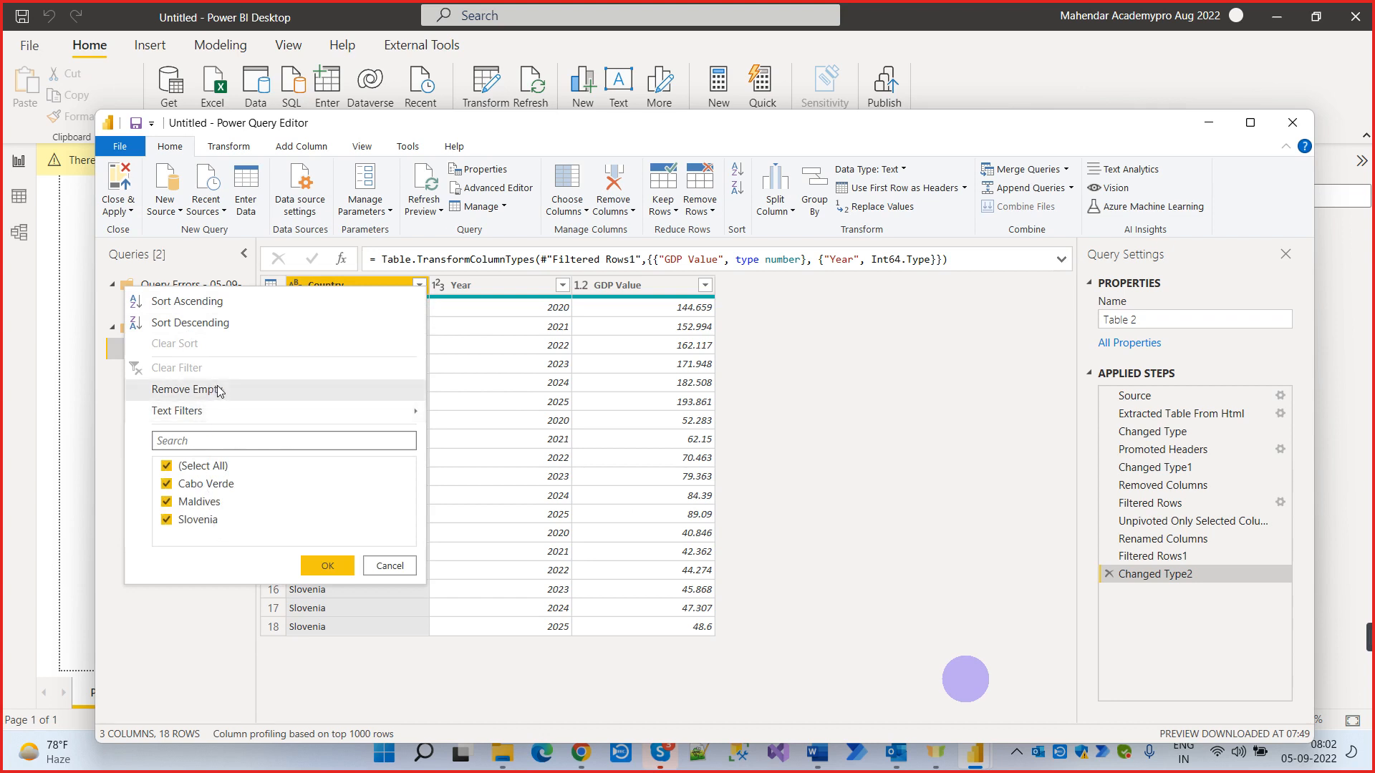
click(394, 566)
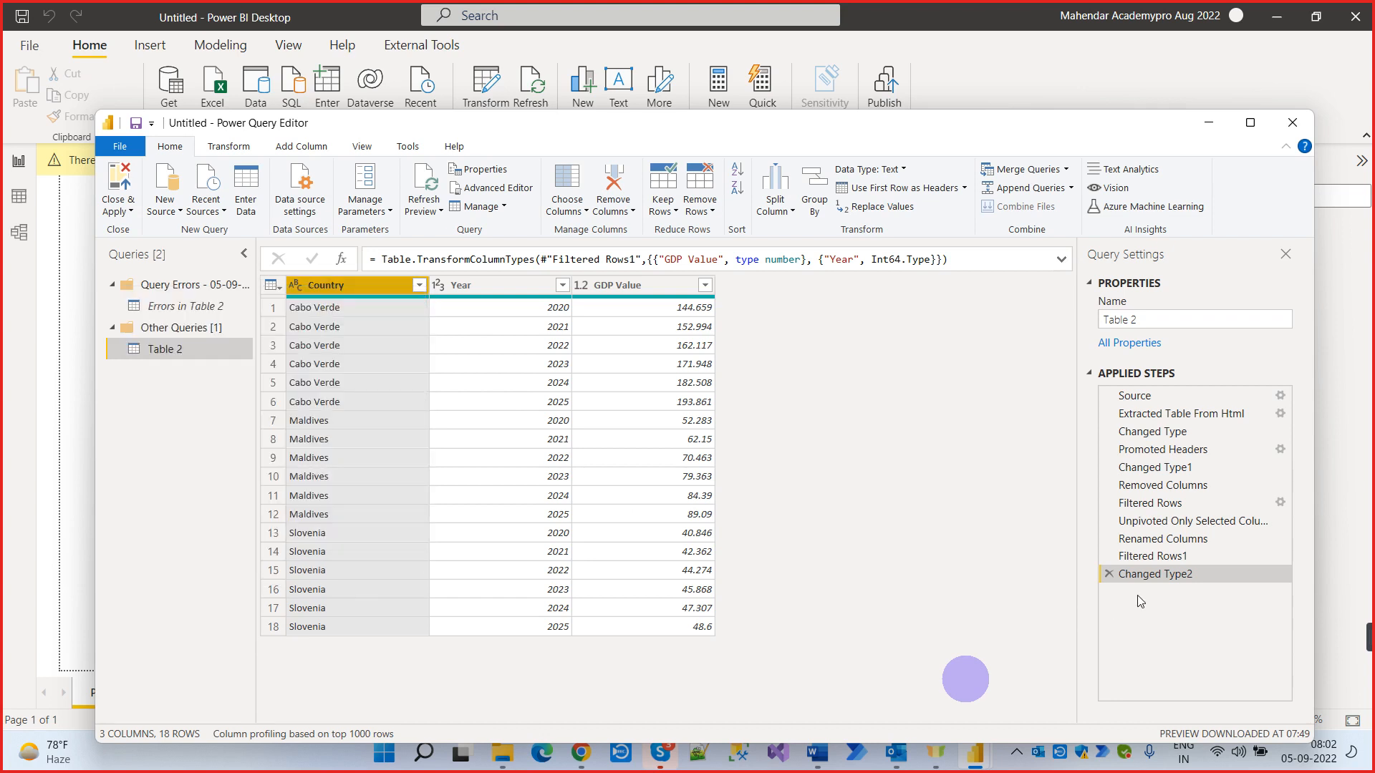
Delete the Changed Type2 step from Table 2 and clear the Country filter at the Filtered Rows1 step
click(1108, 573)
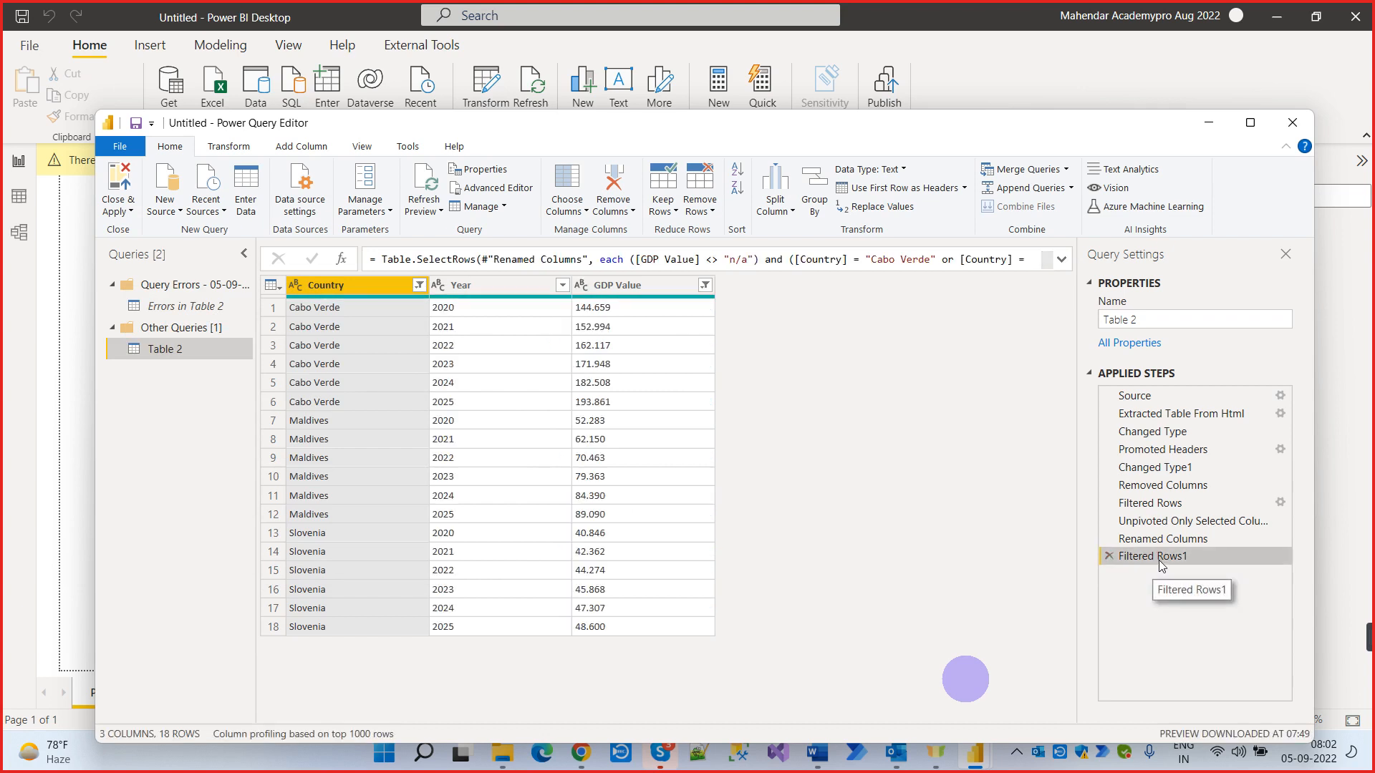
click(419, 285)
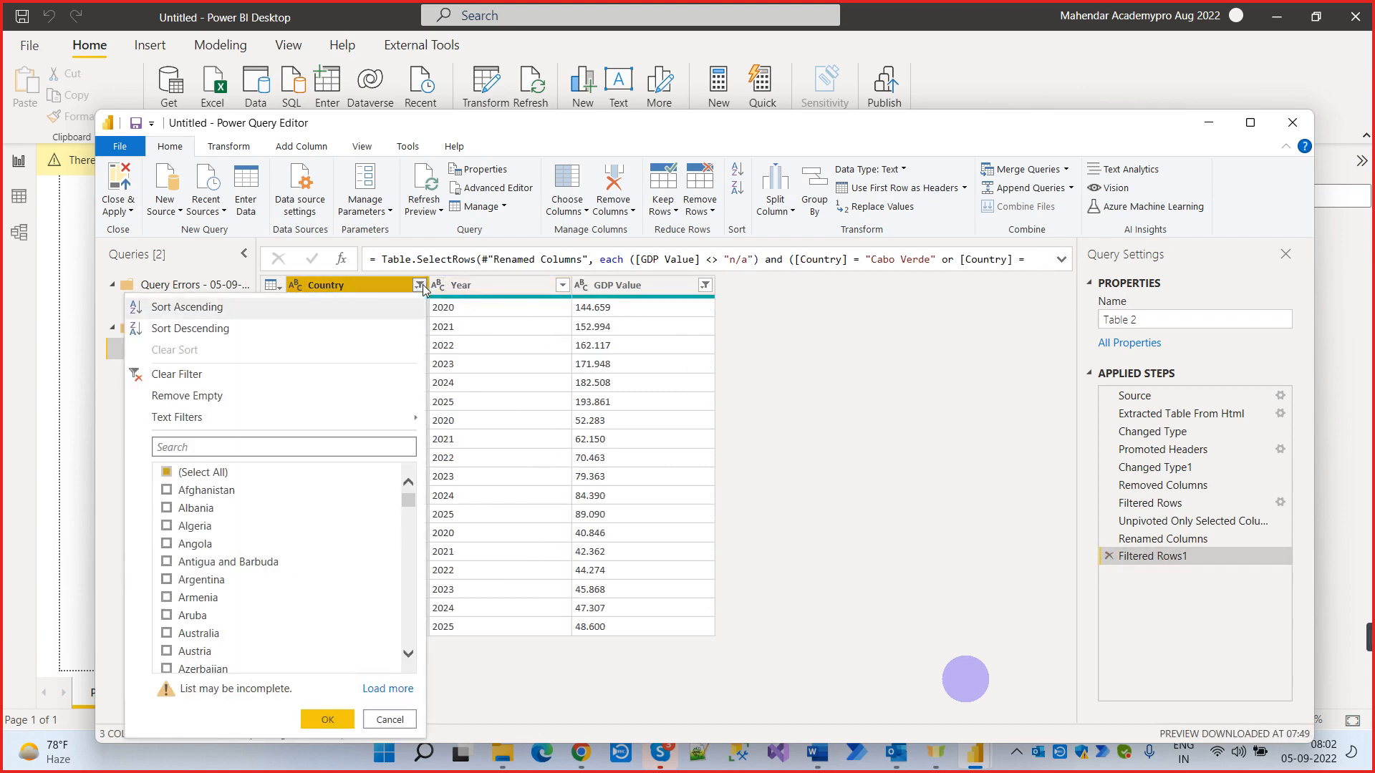
scroll(262, 645, down, 3)
scroll(262, 653, up, 3)
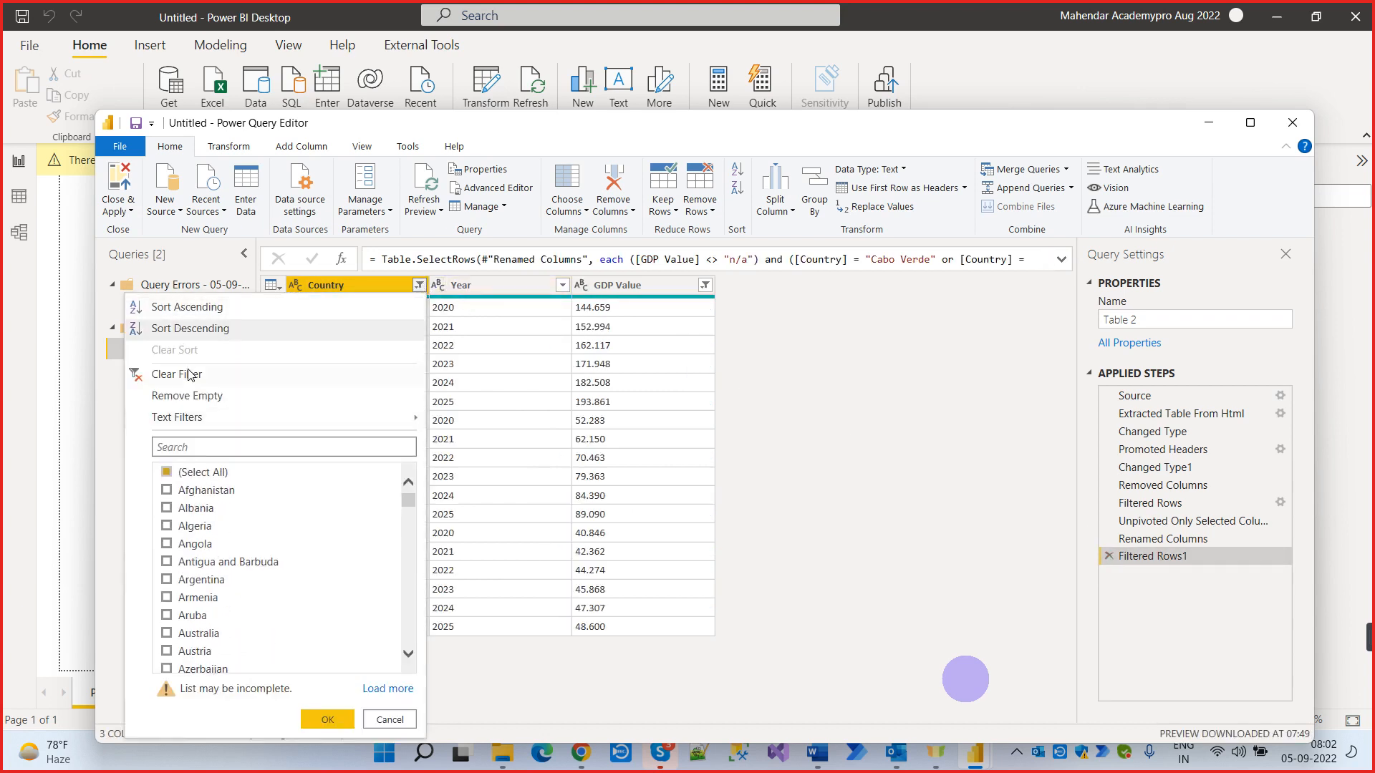
click(179, 374)
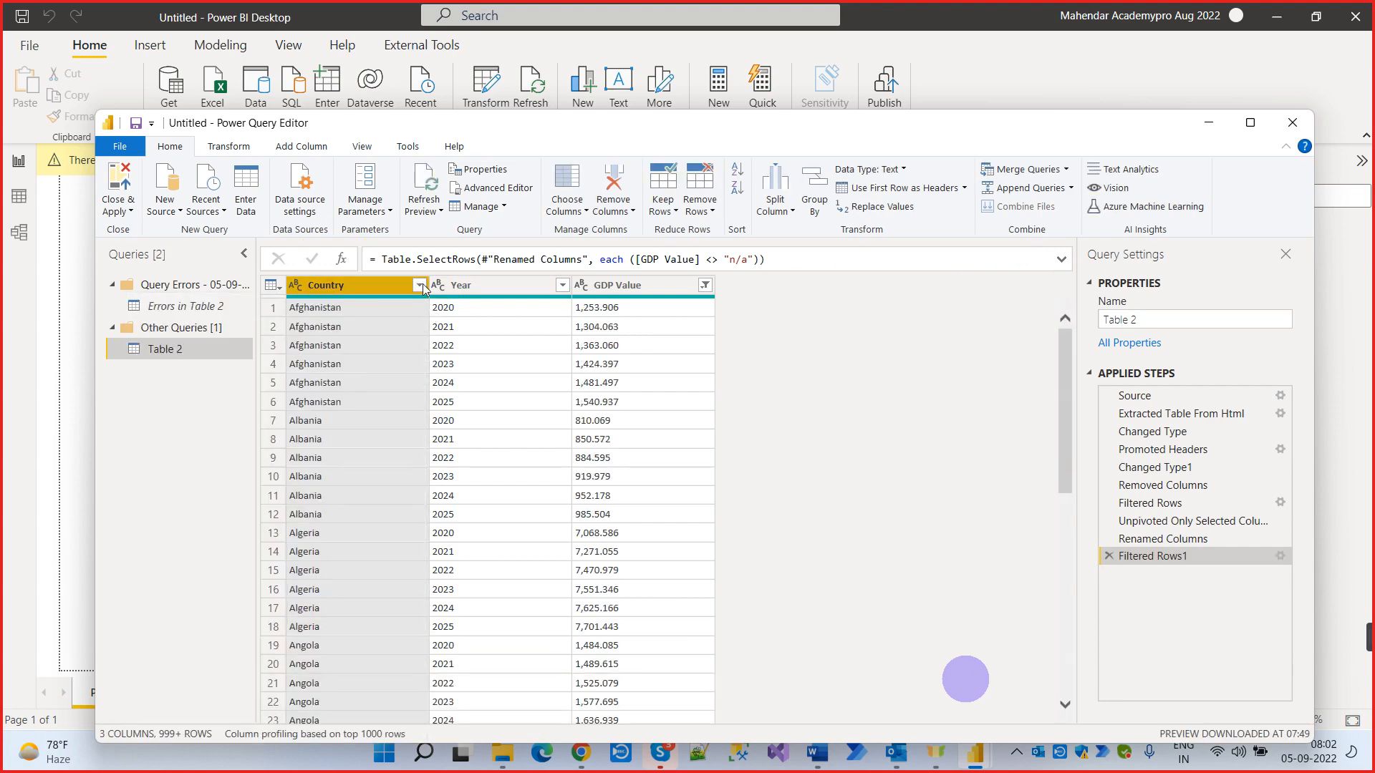
Search the Country filter values for "ve" and load the complete list of countries
click(419, 285)
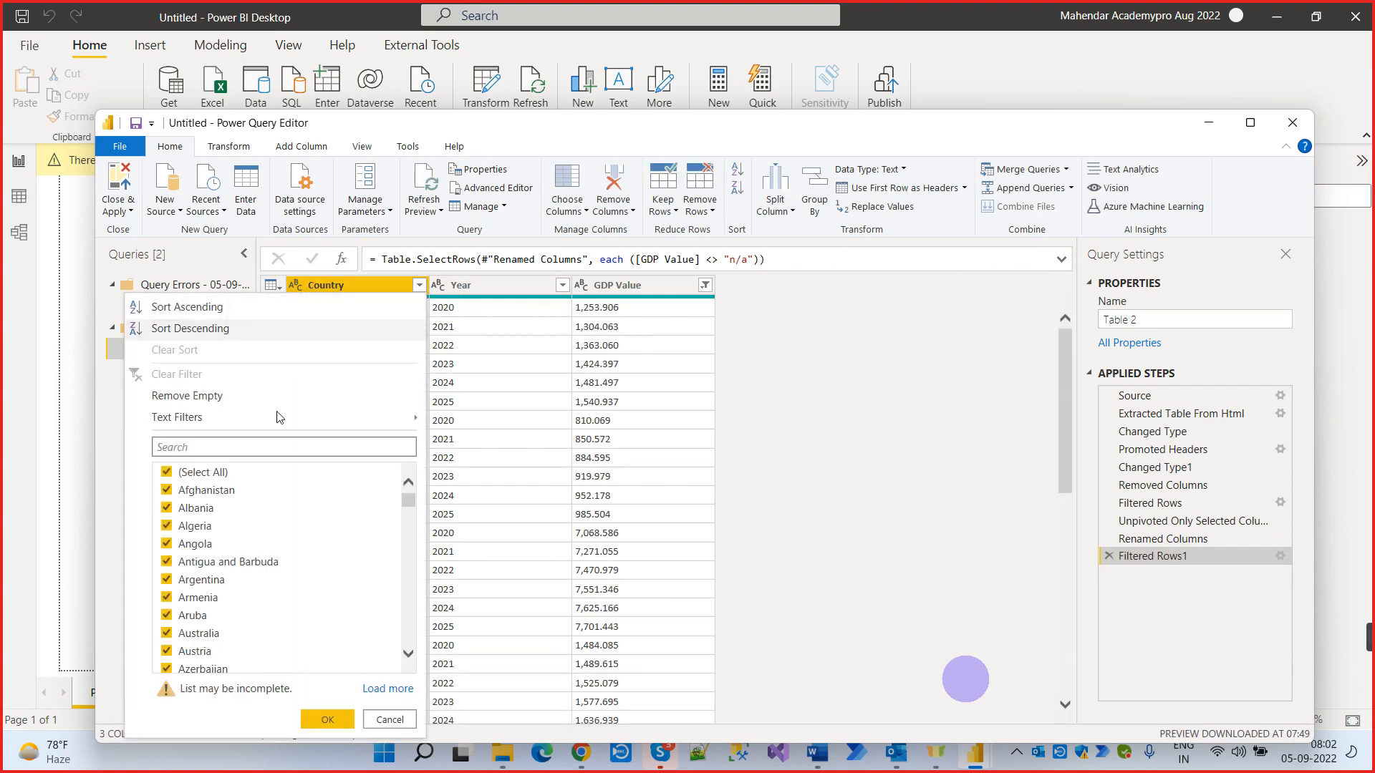
click(222, 444)
mouse_move(294, 418)
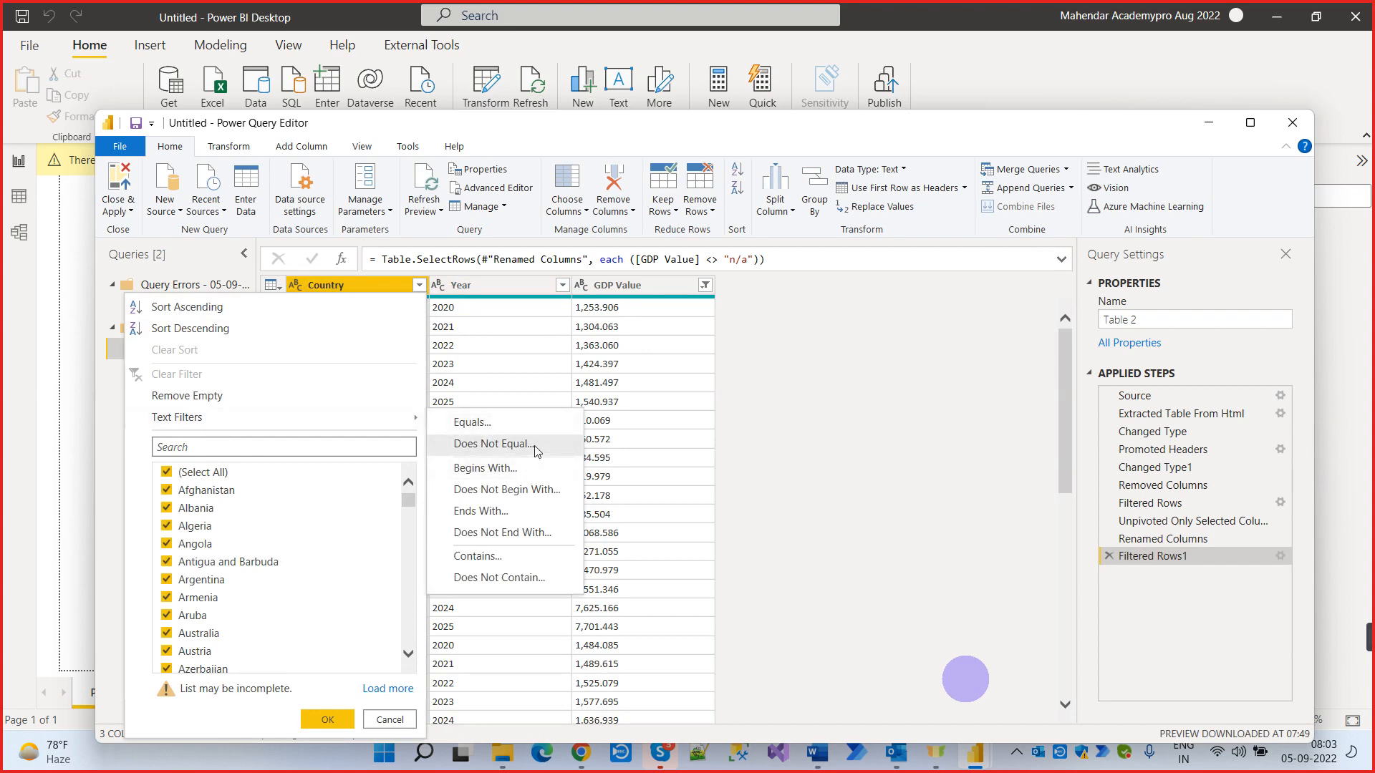
click(250, 448)
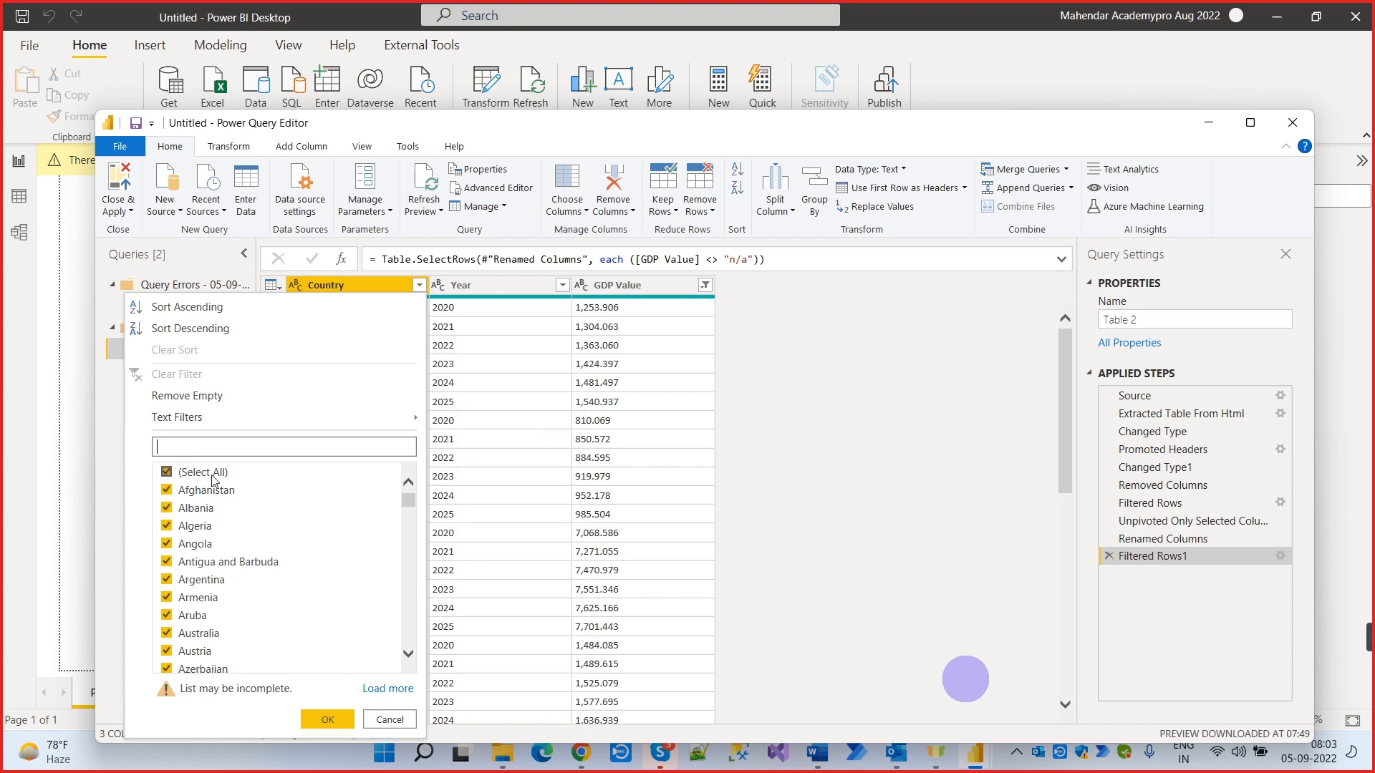
text(ve)
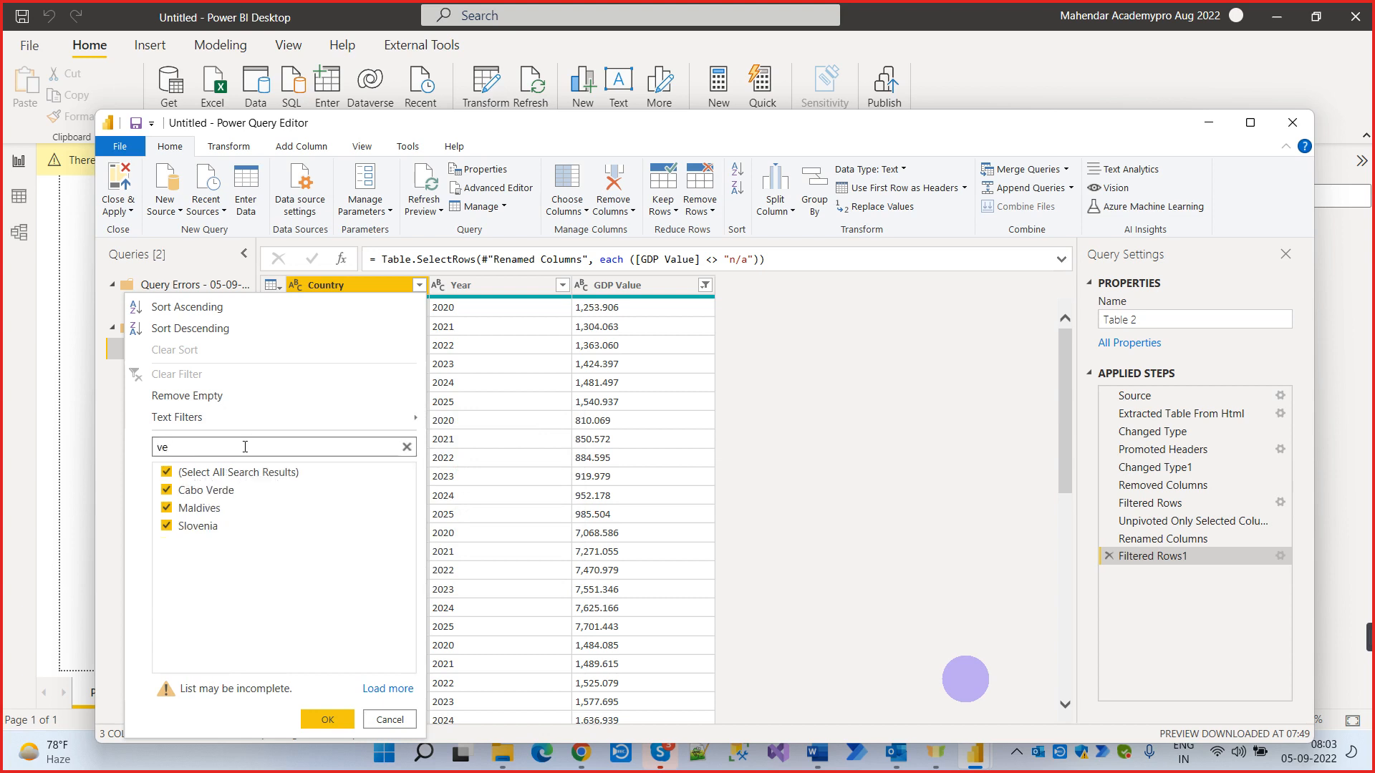
click(388, 688)
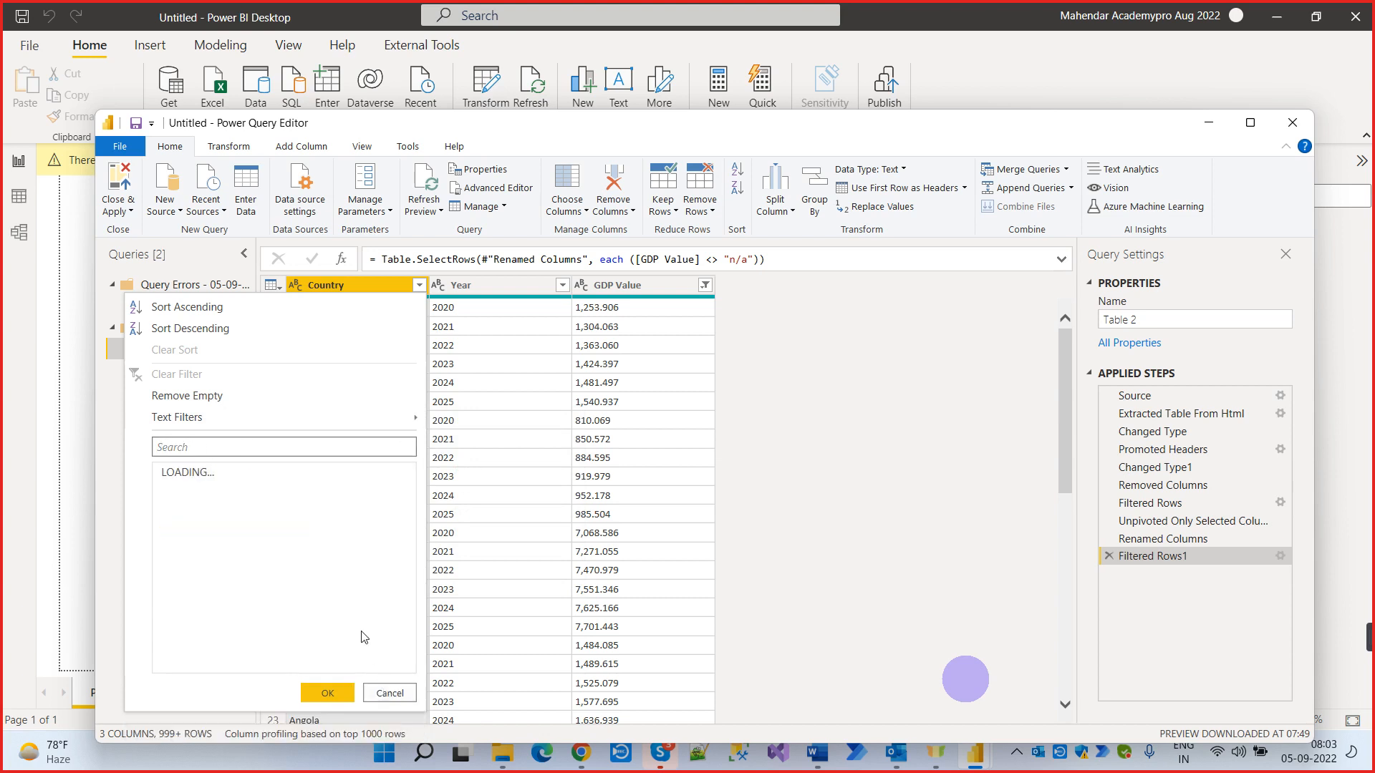
Exclude Venezuela from the Country column filter in Table 2, finding it with the search text "ve"
scroll(247, 528, down, 3)
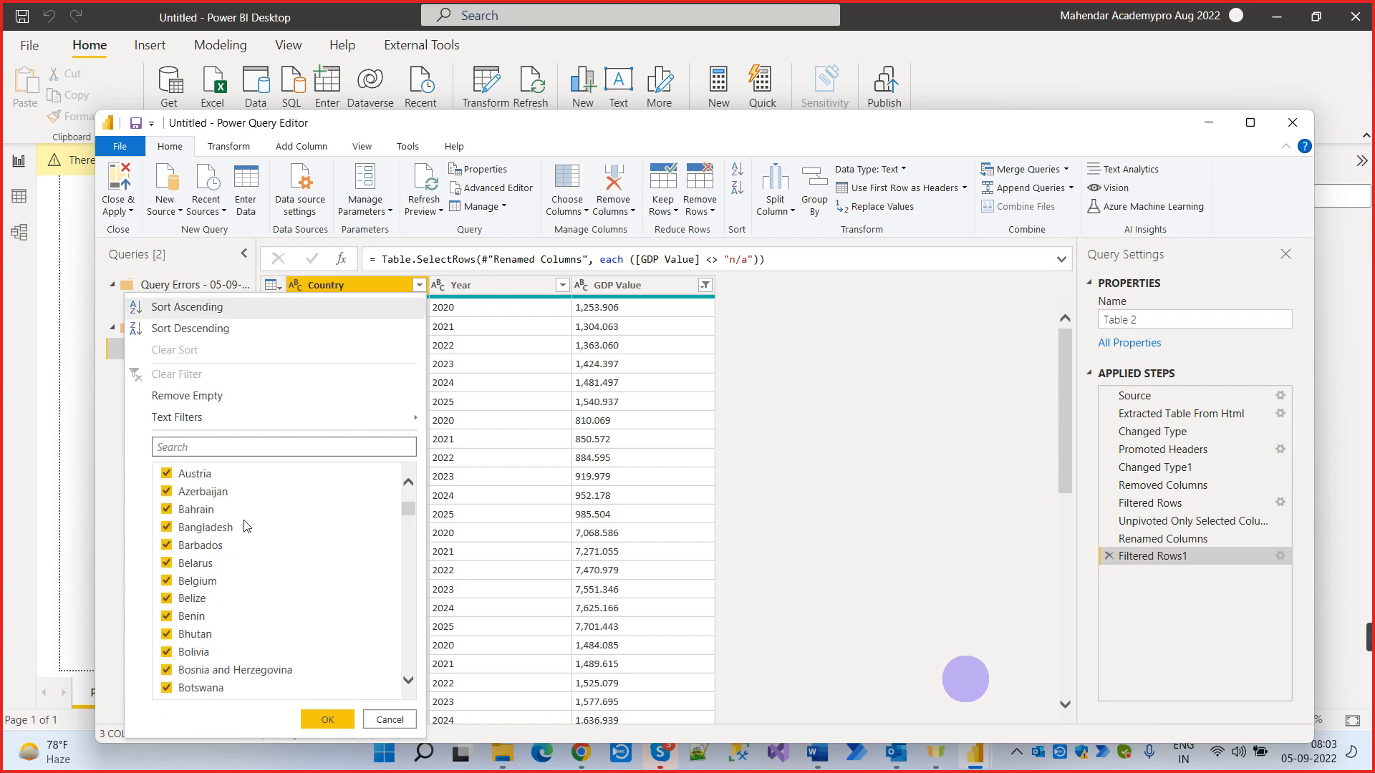
click(235, 447)
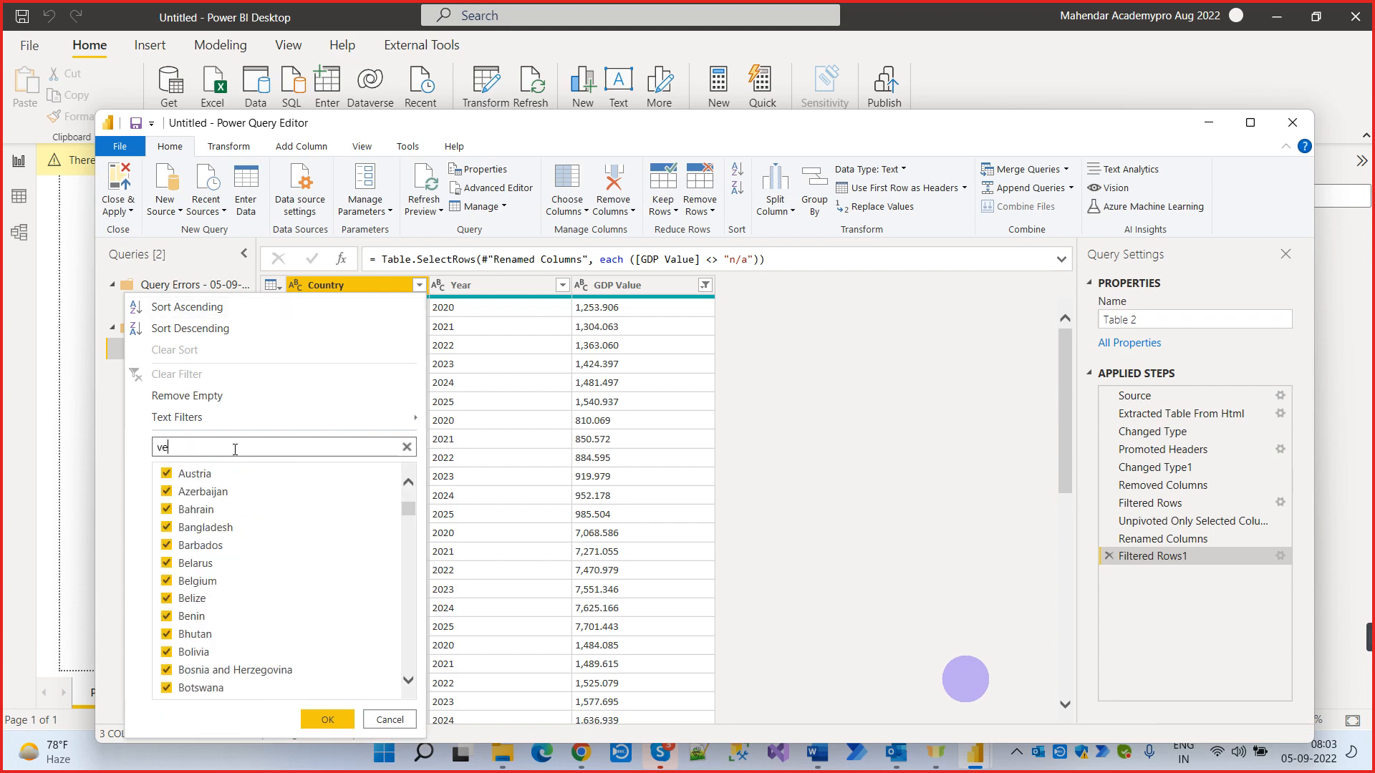
text(ve)
click(170, 545)
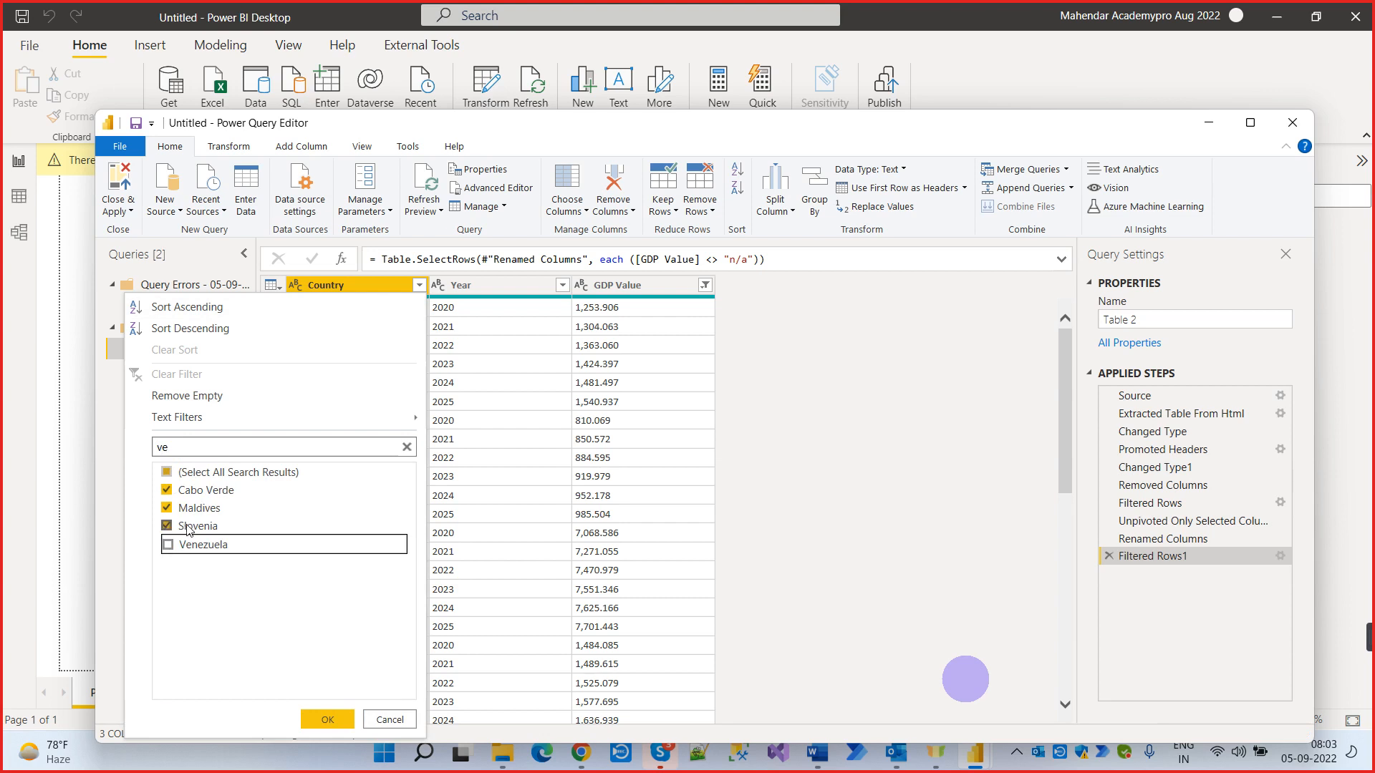
click(408, 448)
scroll(265, 530, down, 7)
scroll(269, 535, down, 2)
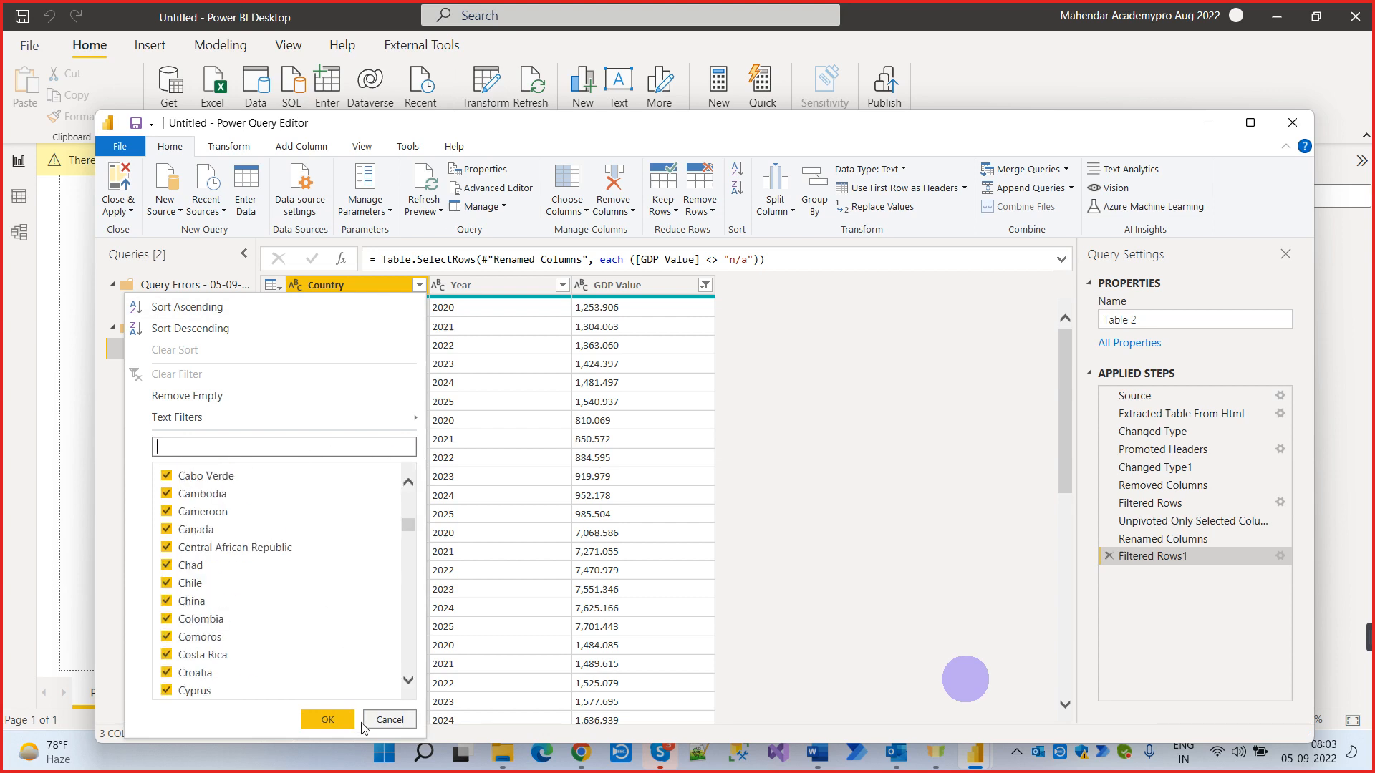
click(329, 719)
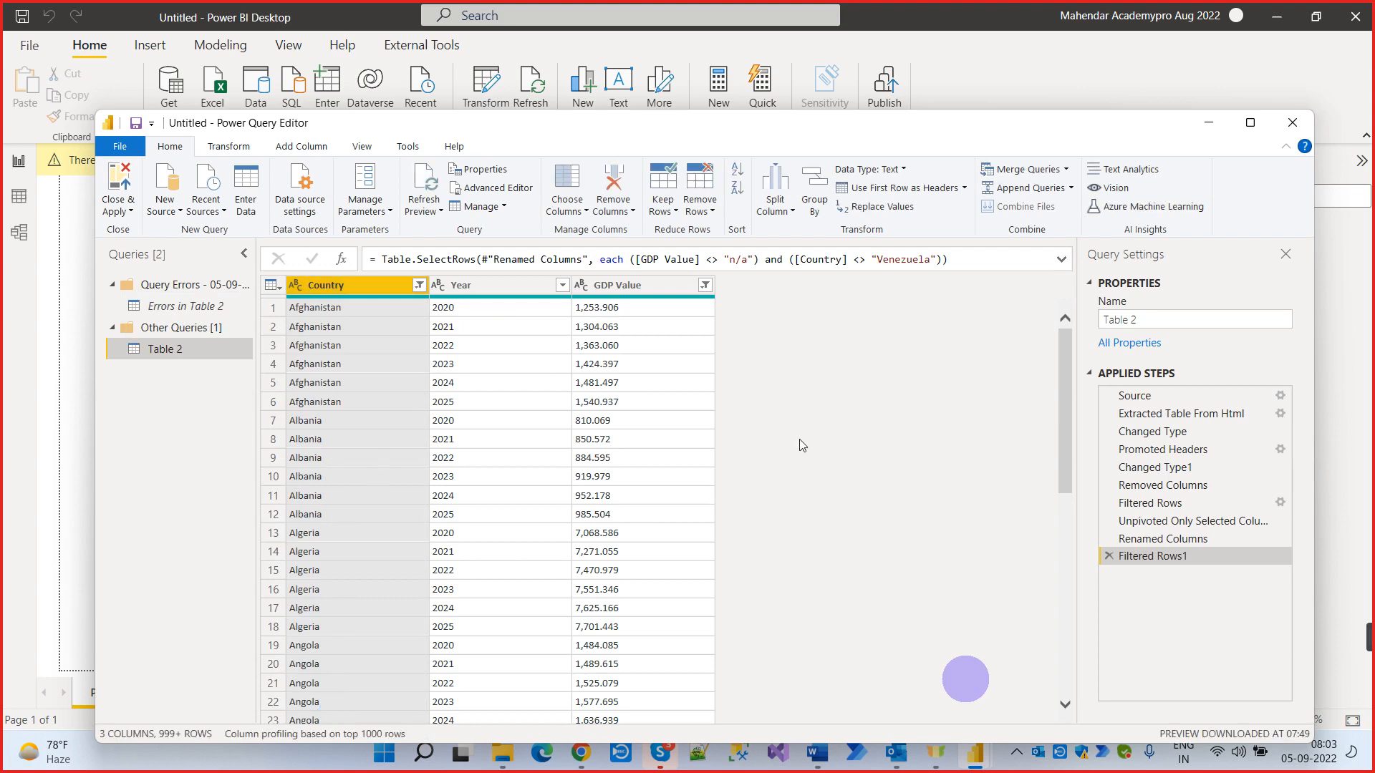
Change the GDP Value column's data type to Decimal Number
click(655, 287)
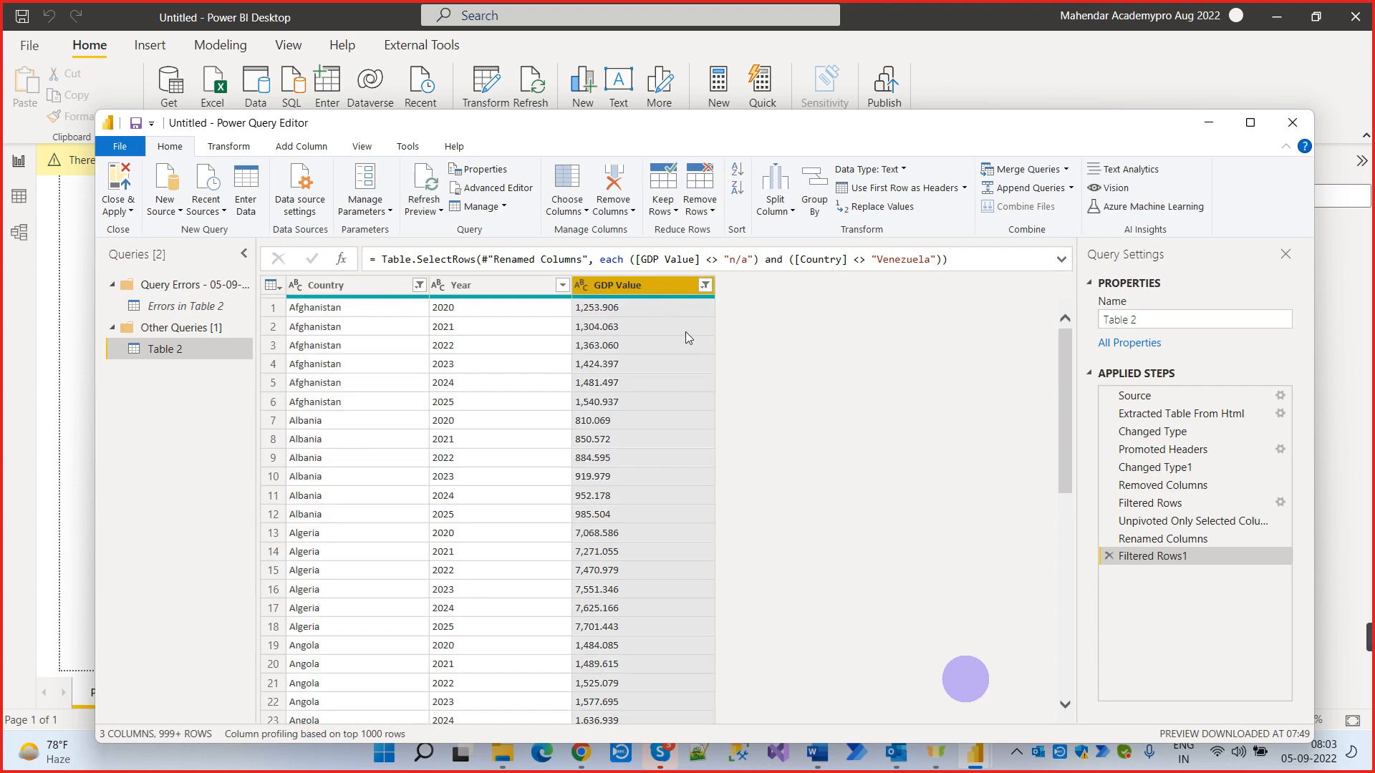
click(581, 286)
click(616, 310)
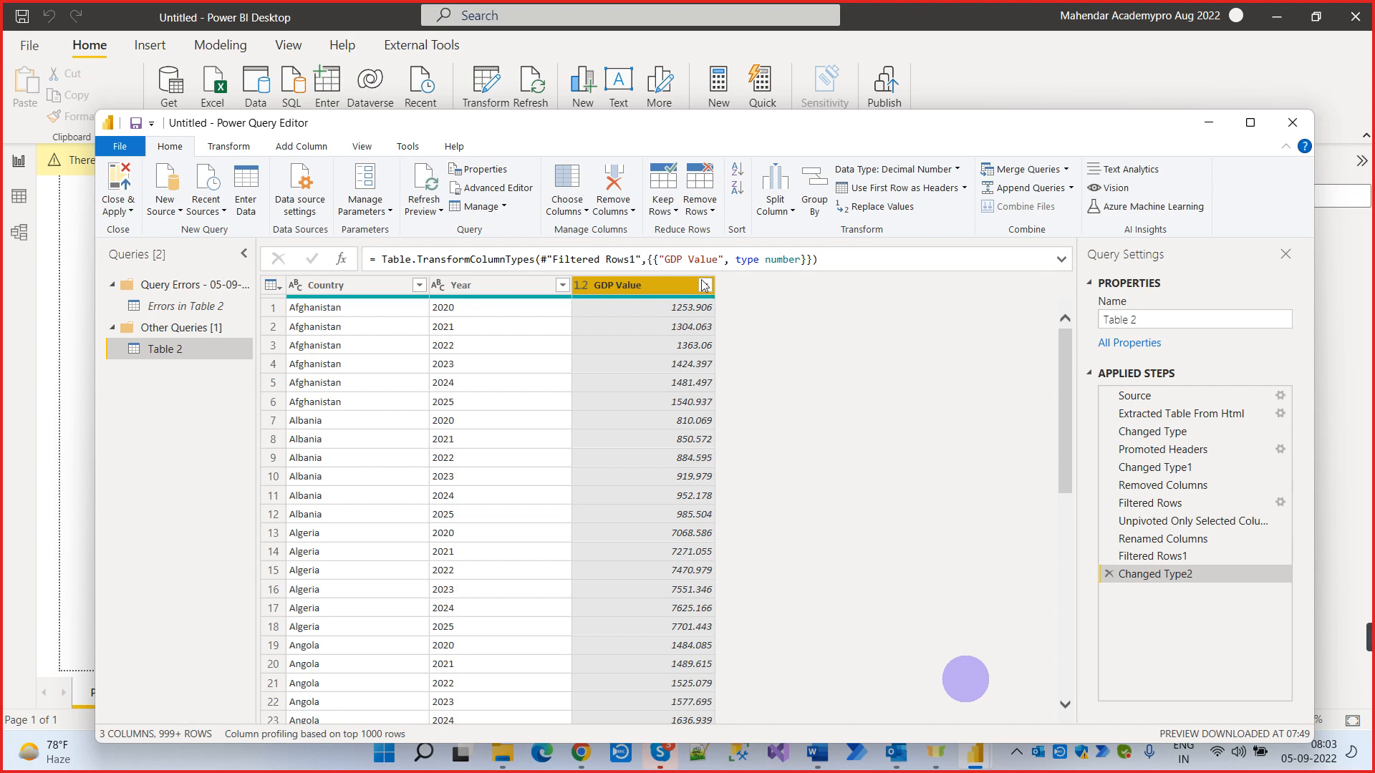
Multiply the GDP Value column by 1000 and change its data type to Whole Number
click(224, 147)
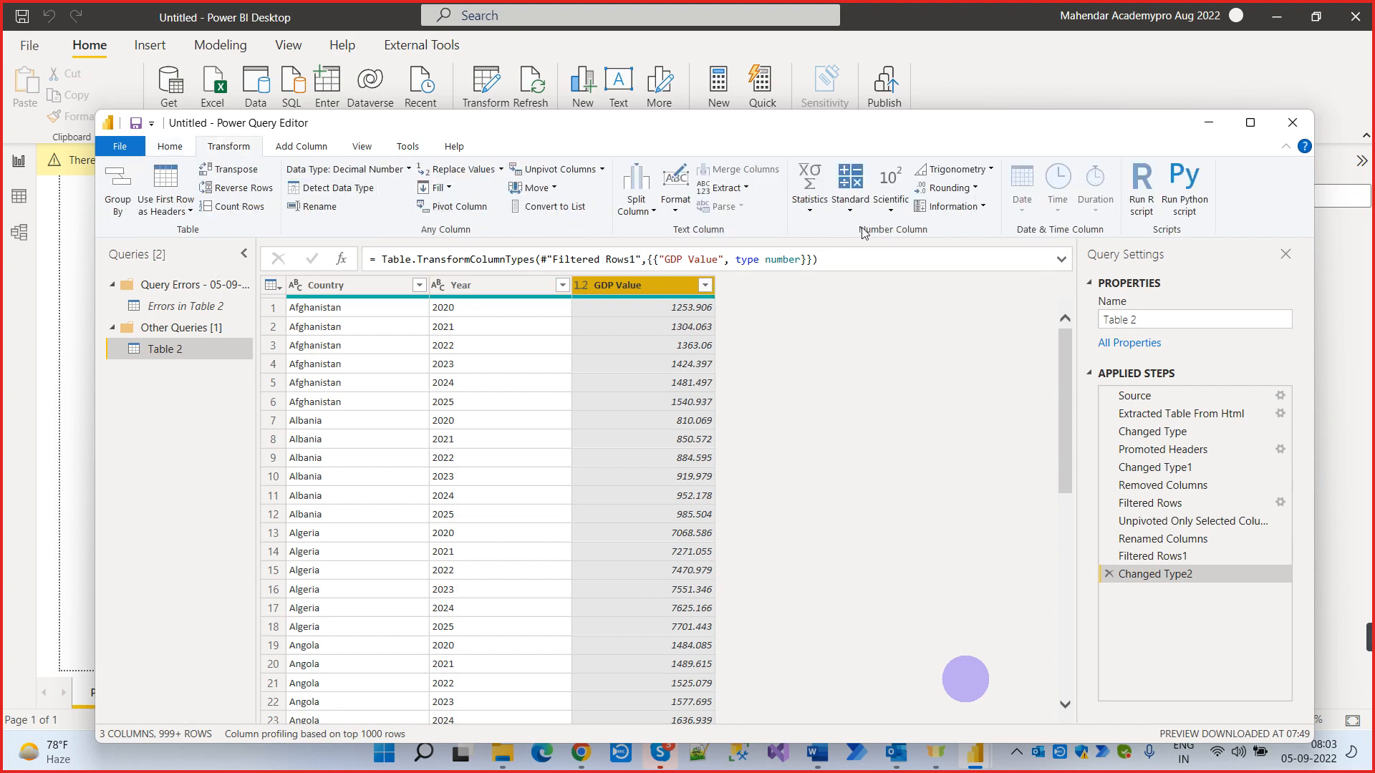
click(850, 193)
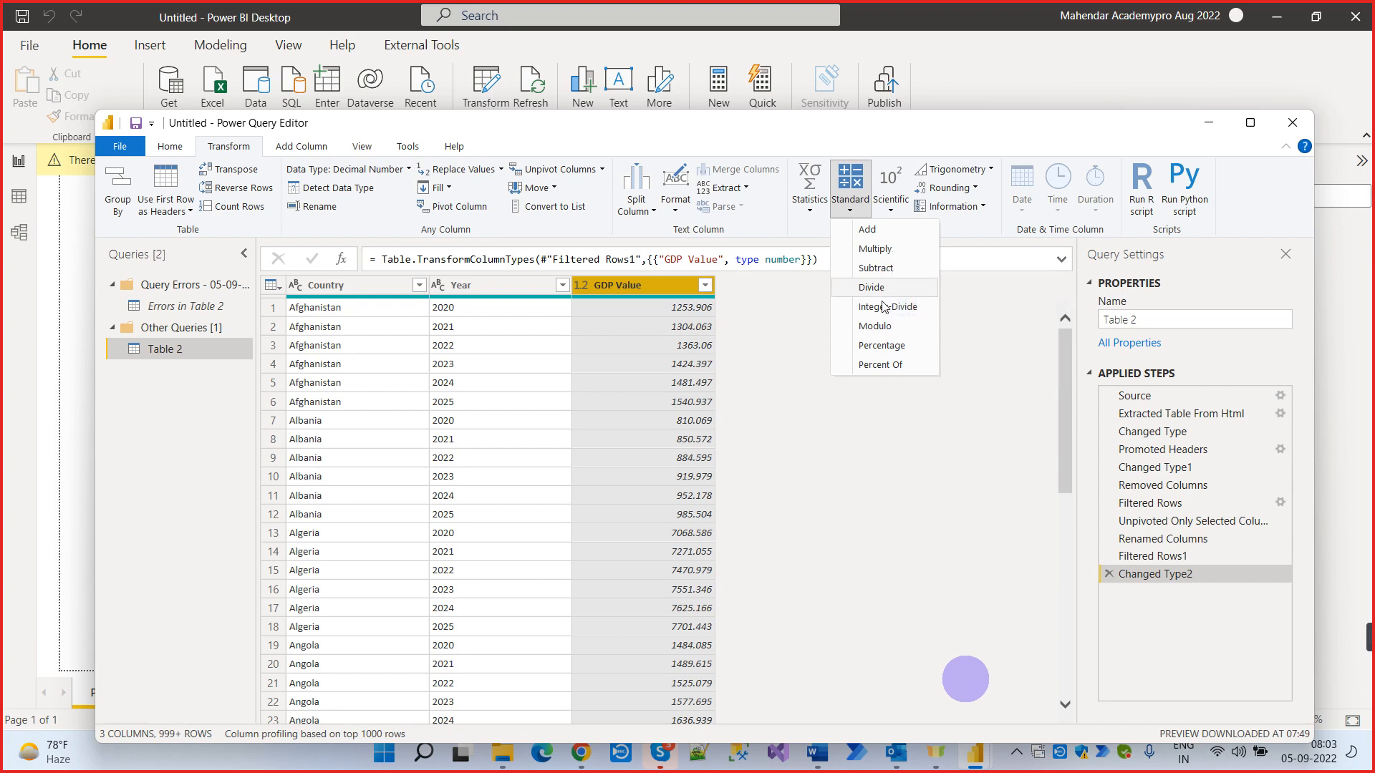
click(892, 269)
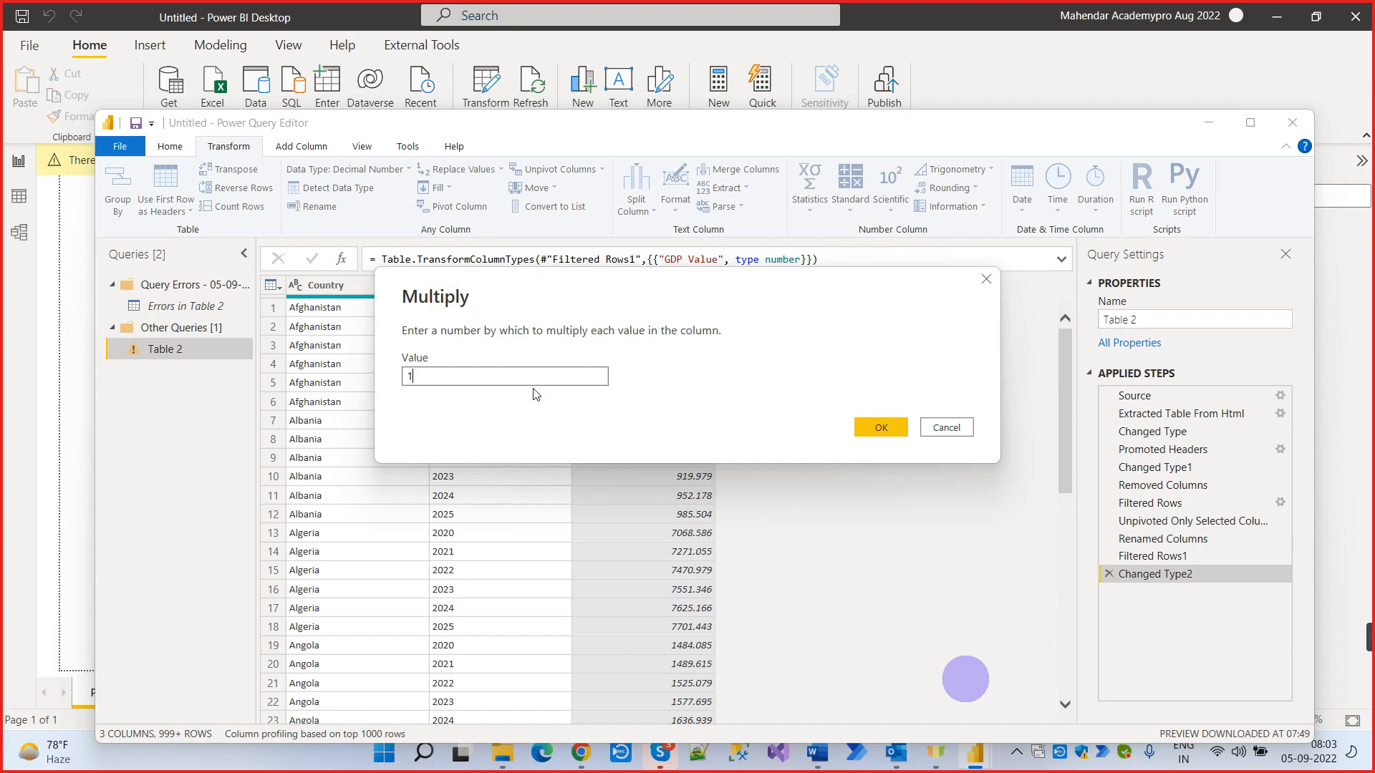
key(Return)
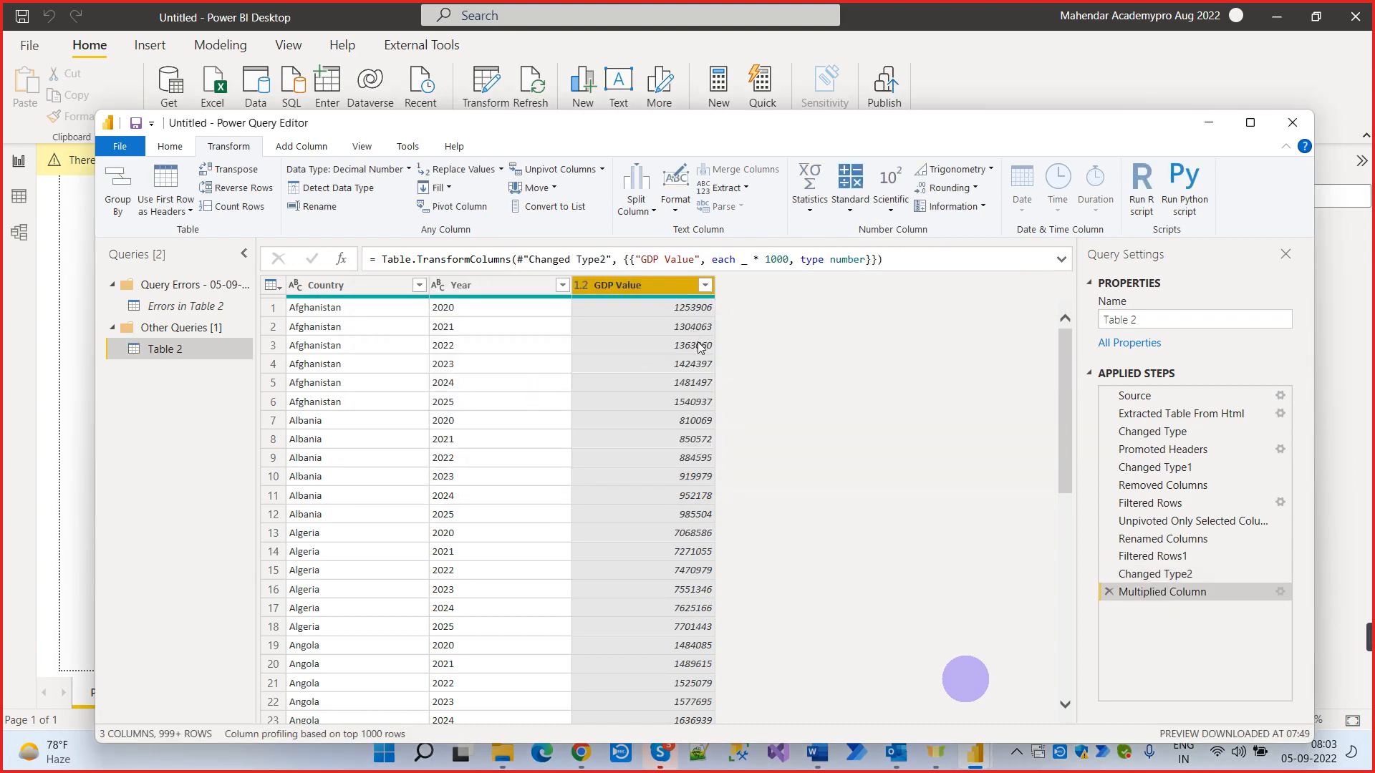
click(582, 286)
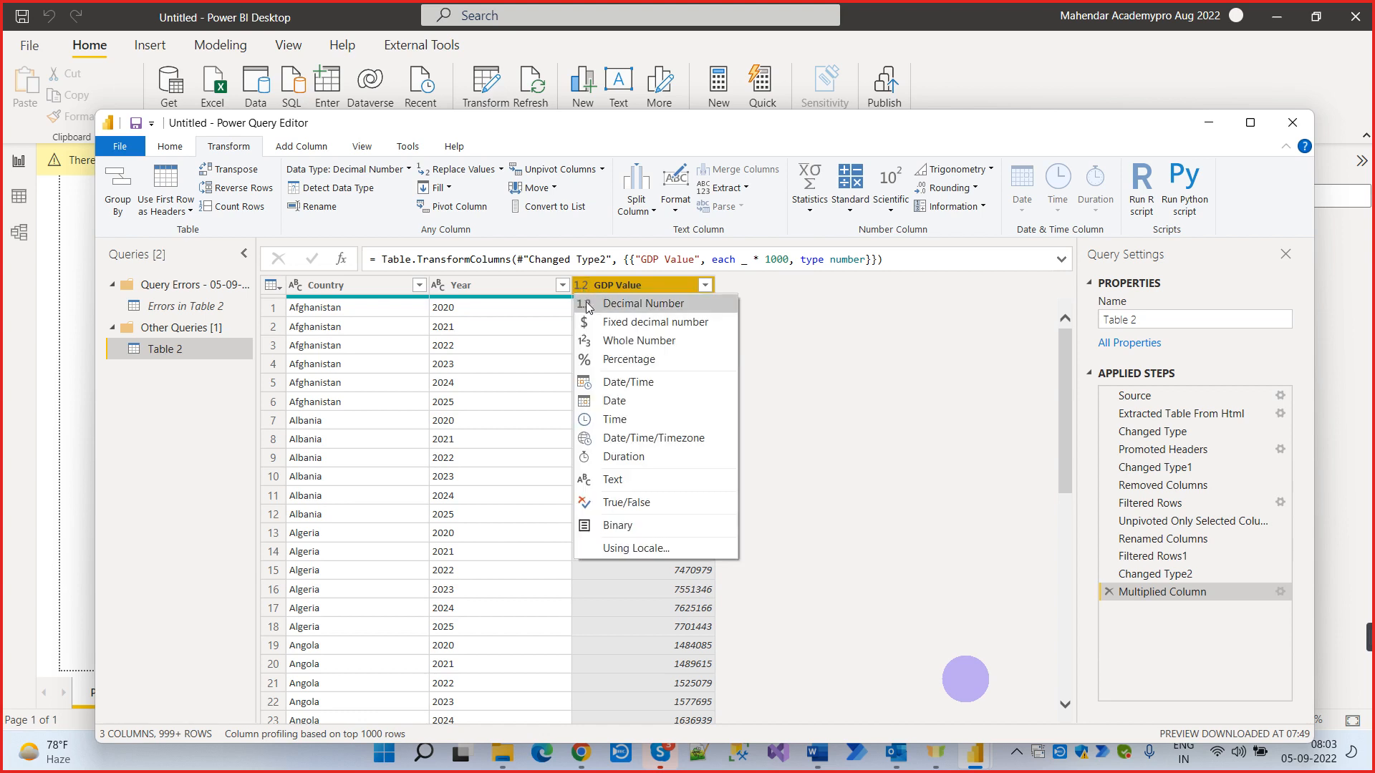
click(638, 341)
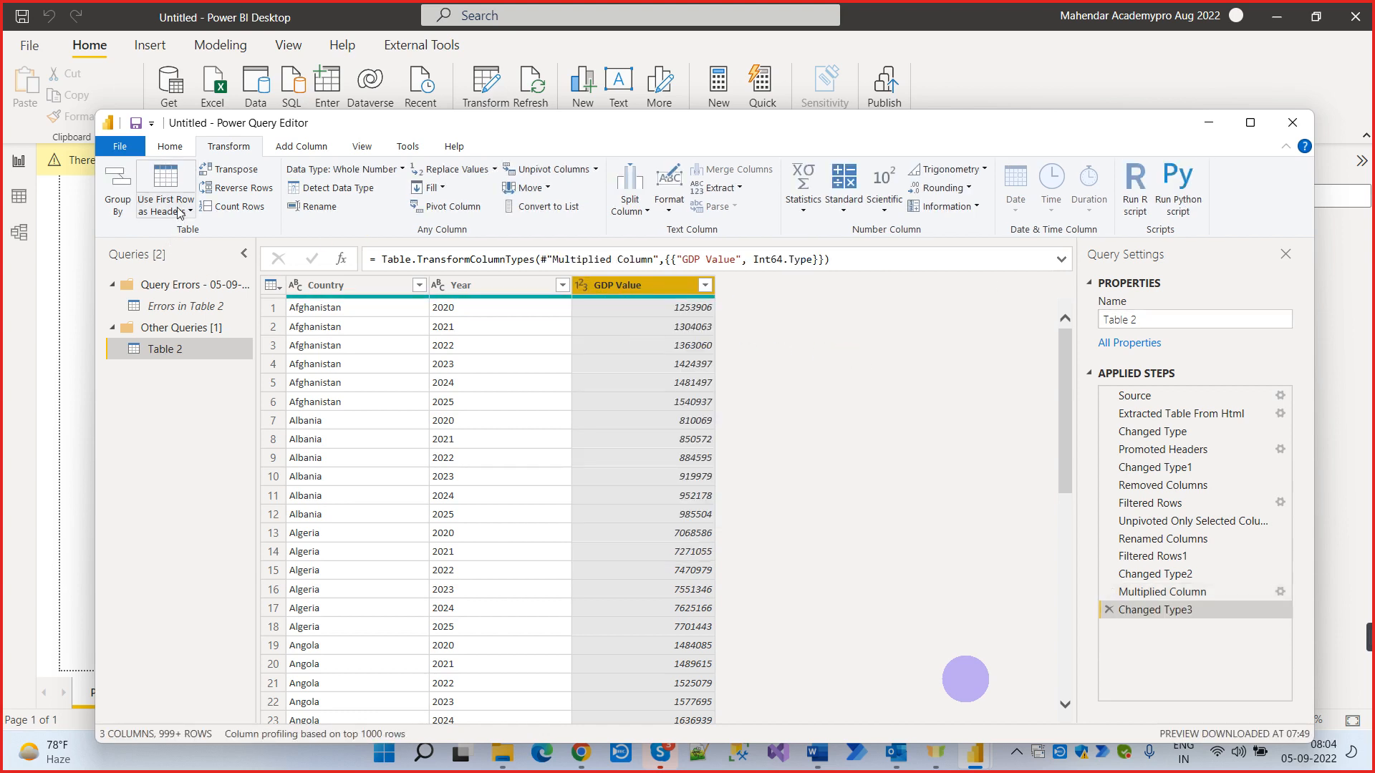
Apply the query changes and close the Power Query Editor to load Table 2 into the report
click(170, 146)
click(121, 209)
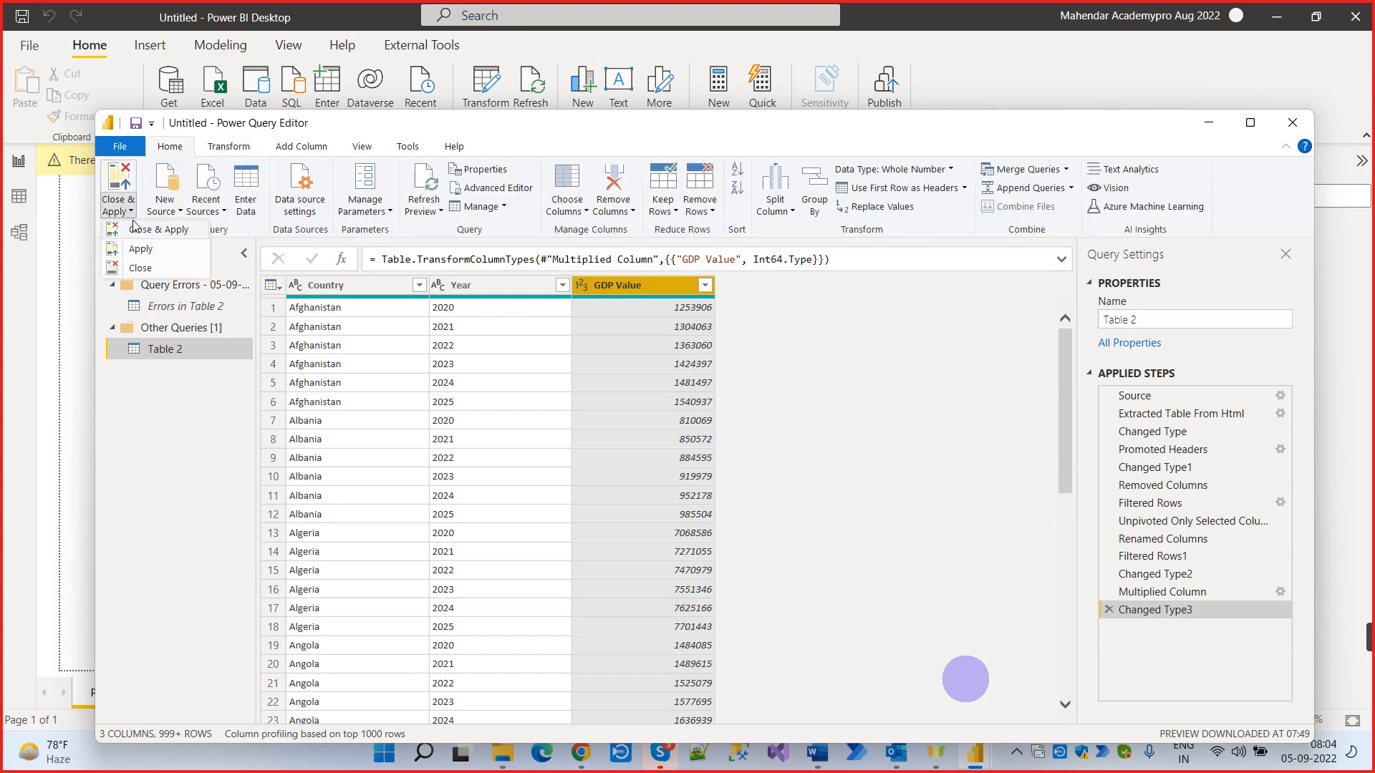
click(135, 229)
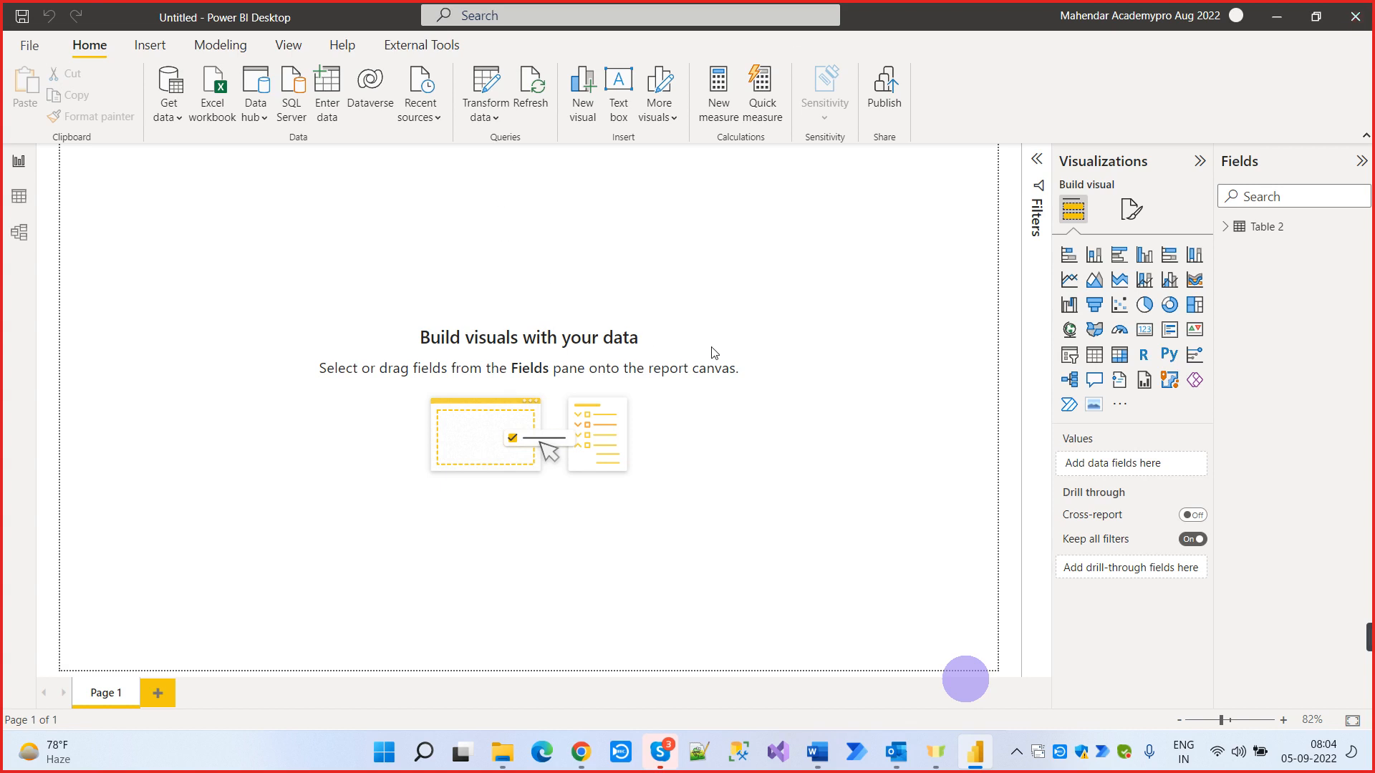
Add a table visual with Year and GDP Value as columns and enlarge it on the report page
click(1225, 227)
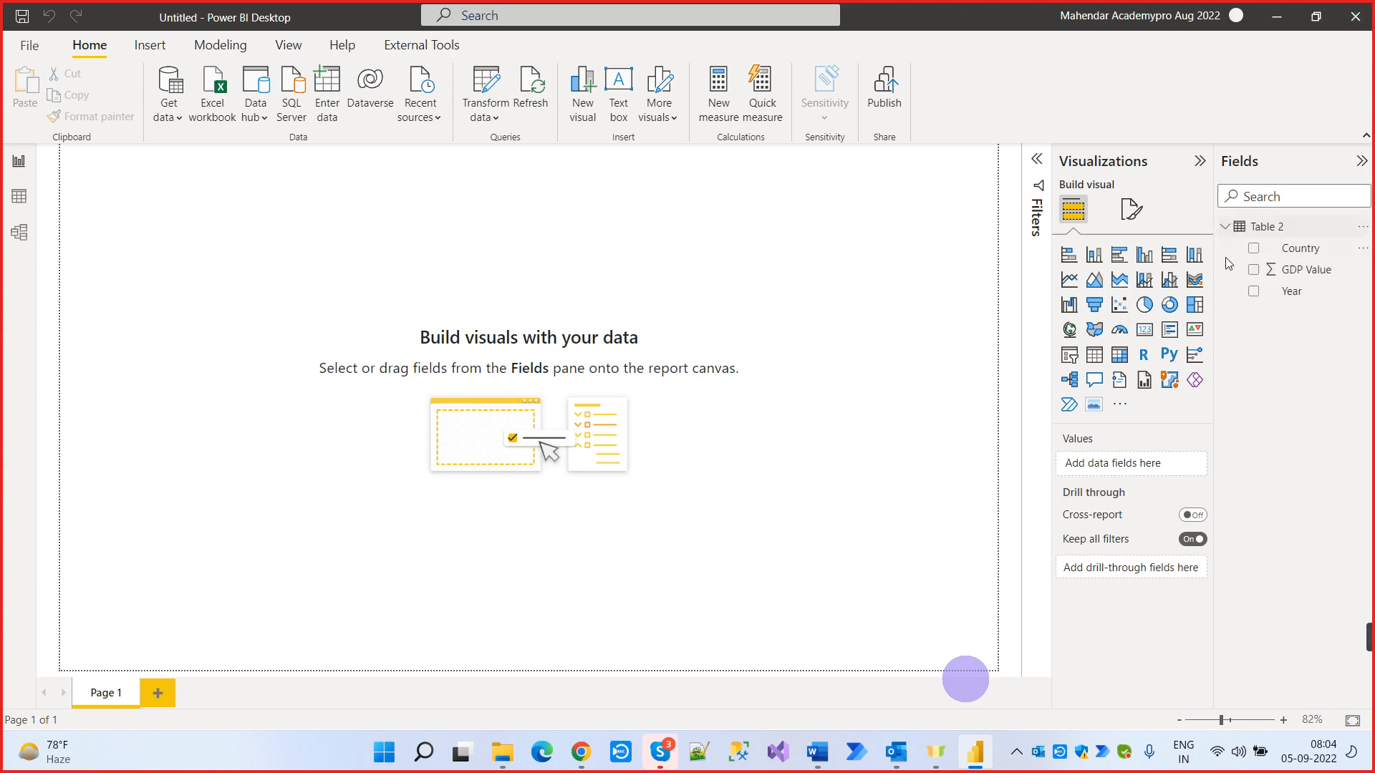
click(1101, 366)
drag(213, 316, 267, 529)
drag(1291, 291, 1135, 465)
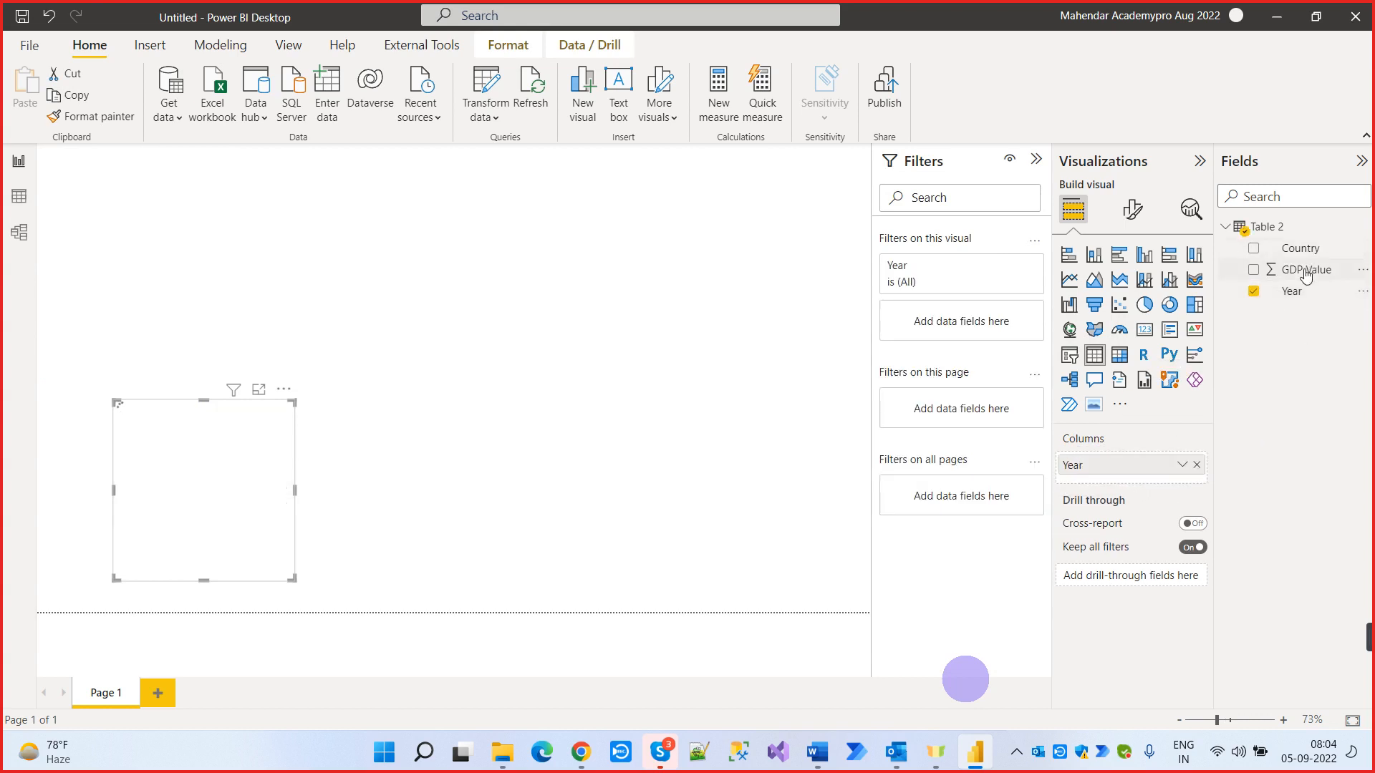
drag(1305, 274, 1144, 484)
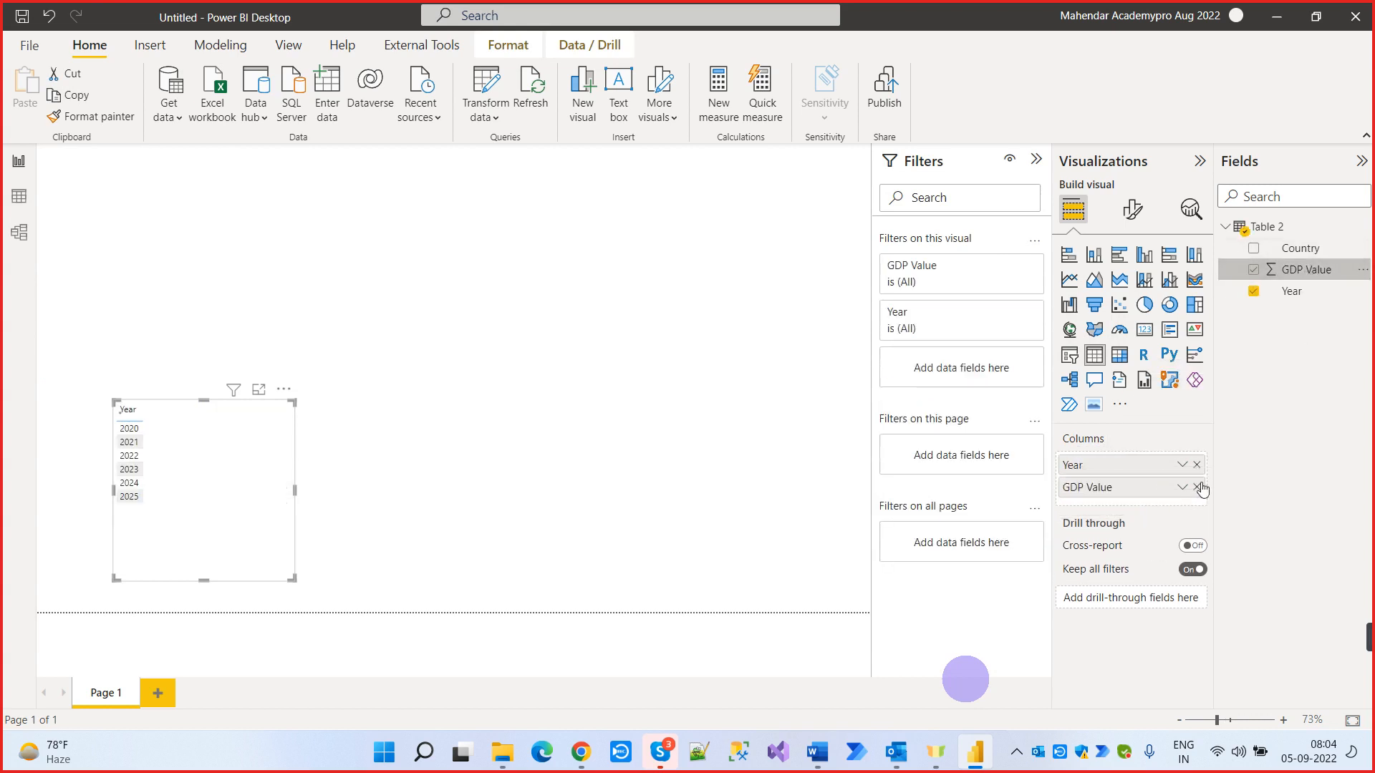
drag(295, 491, 487, 447)
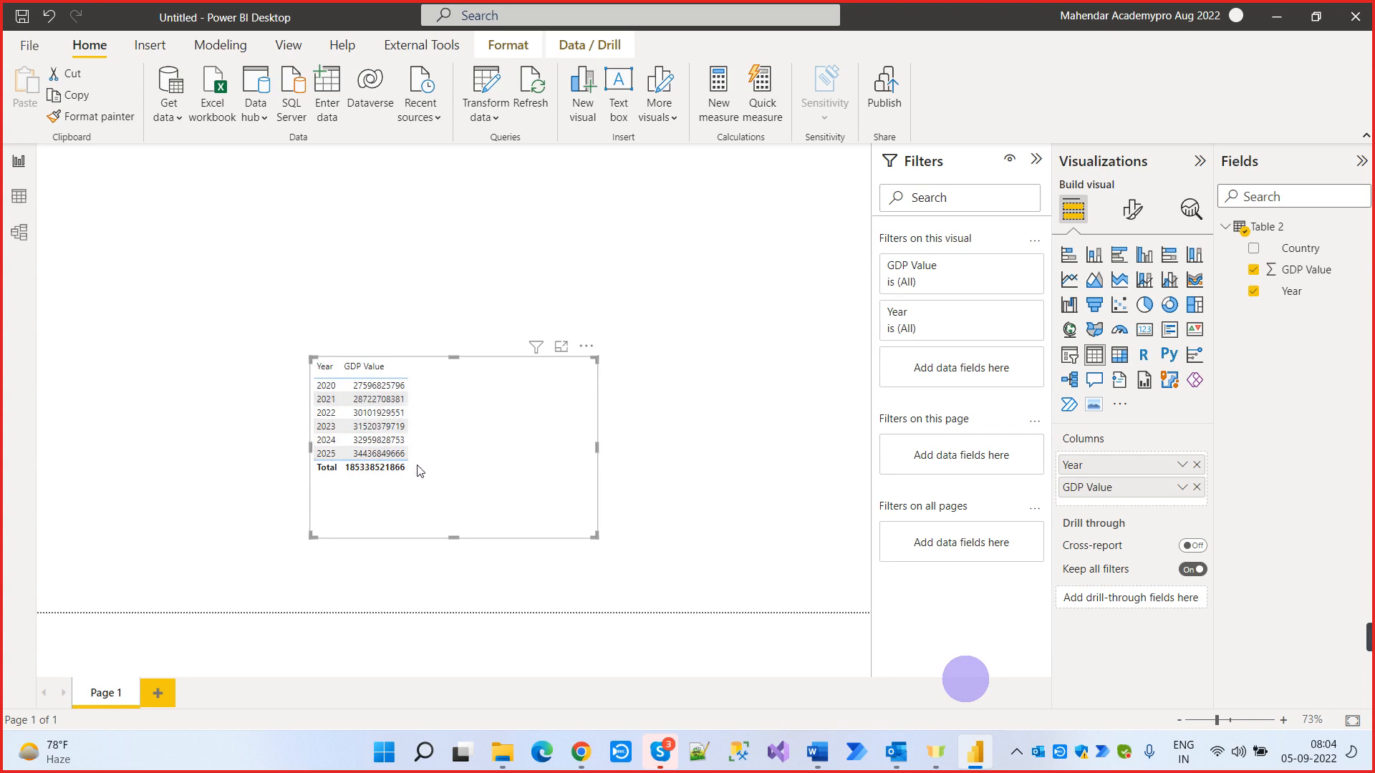
Convert the table visual to a clustered bar chart, then widen it and place it in the page's upper-left corner
click(1120, 259)
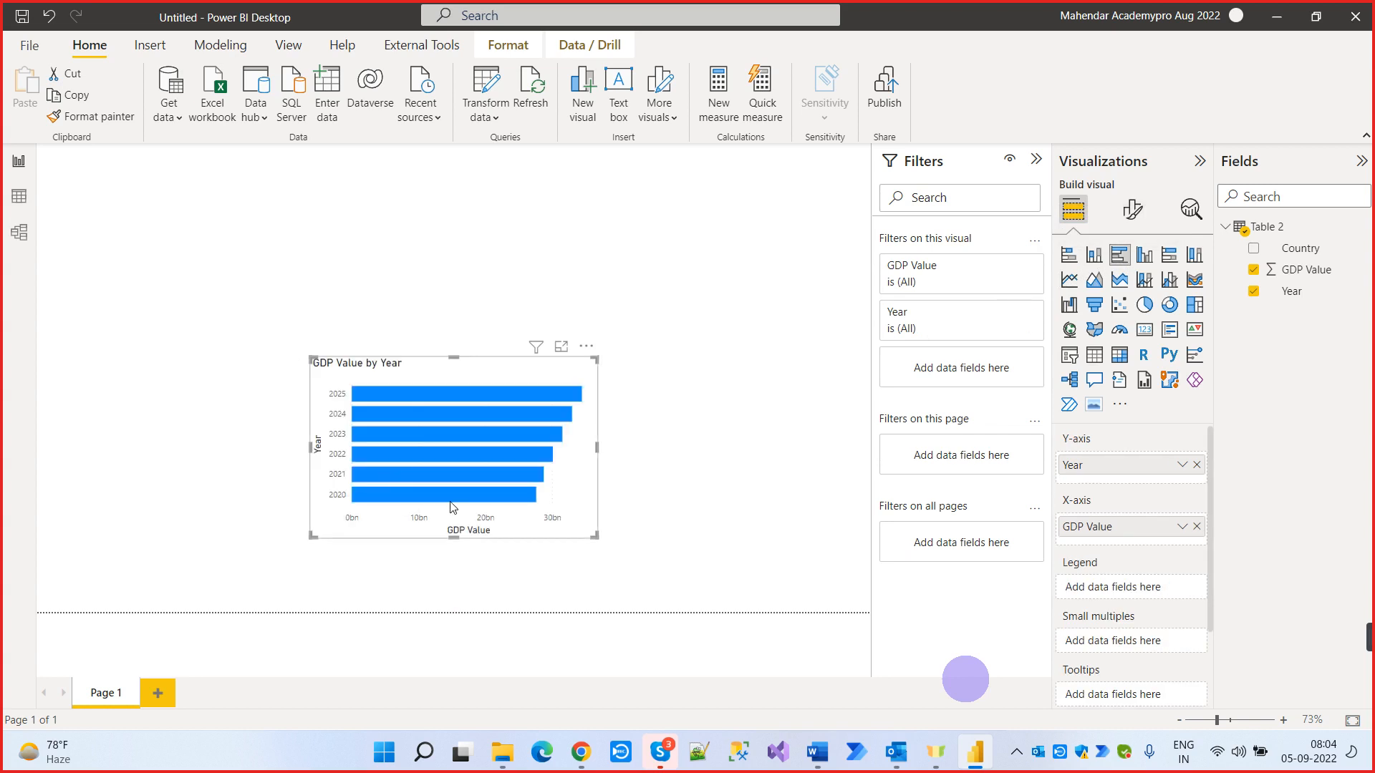
drag(597, 447, 682, 446)
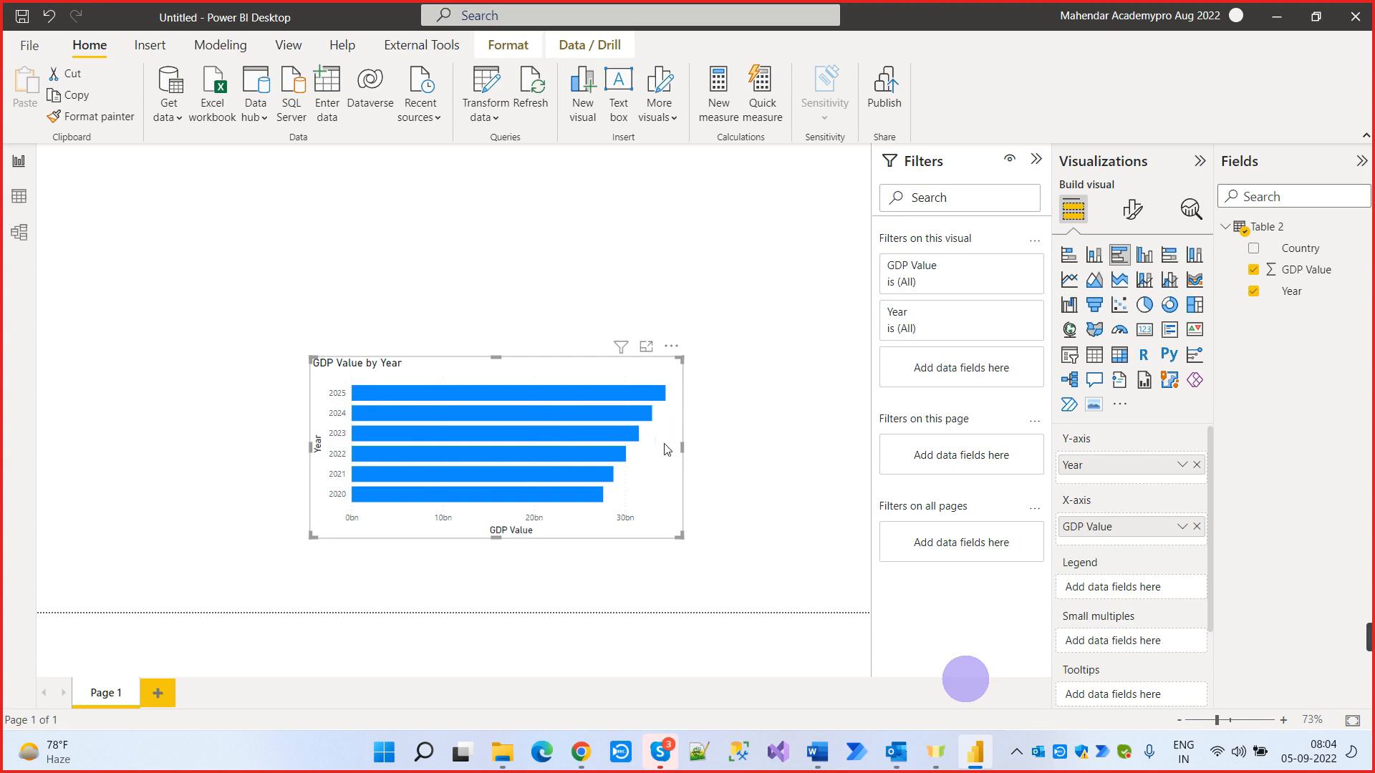
drag(666, 448, 393, 252)
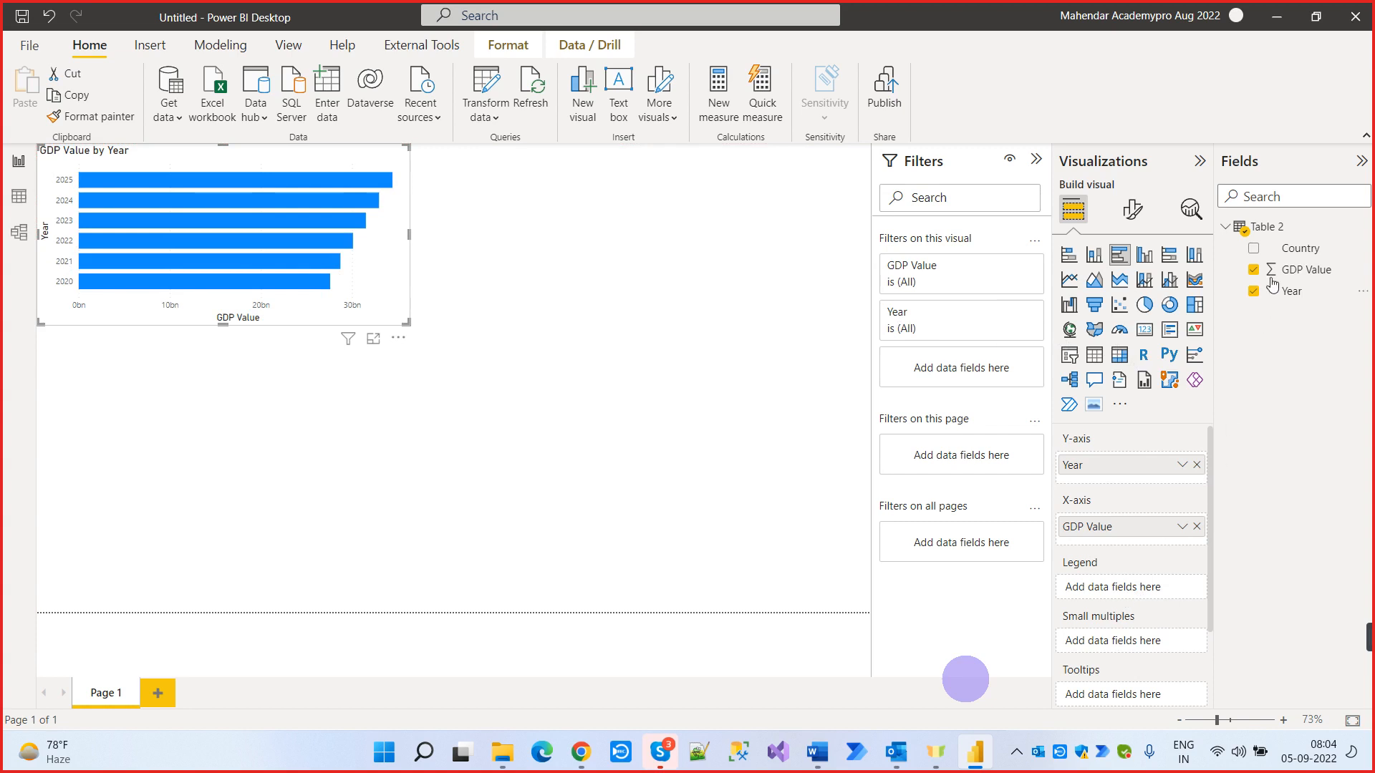
Add Country as the chart's legend, switch it to a stacked bar chart, and make it taller and slightly narrower
drag(1288, 248, 1138, 592)
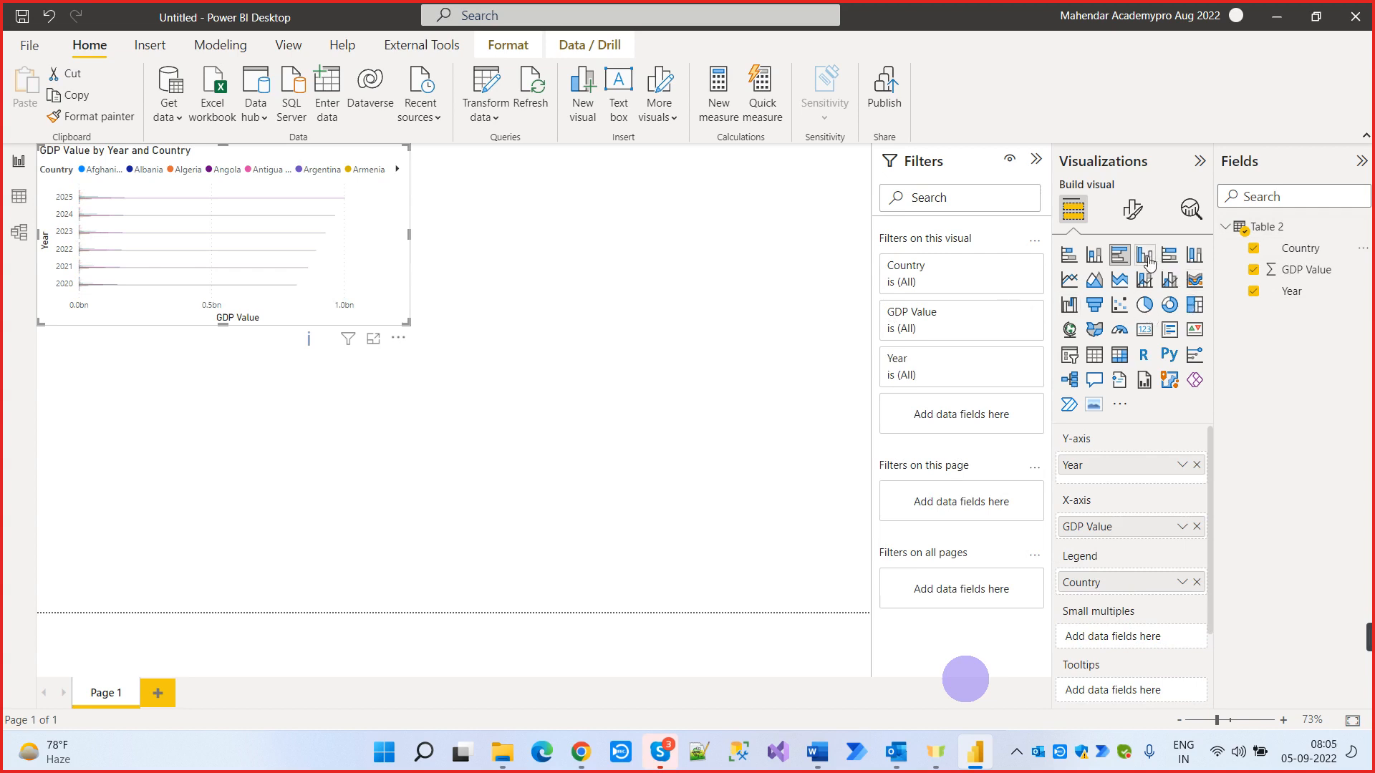
click(1069, 254)
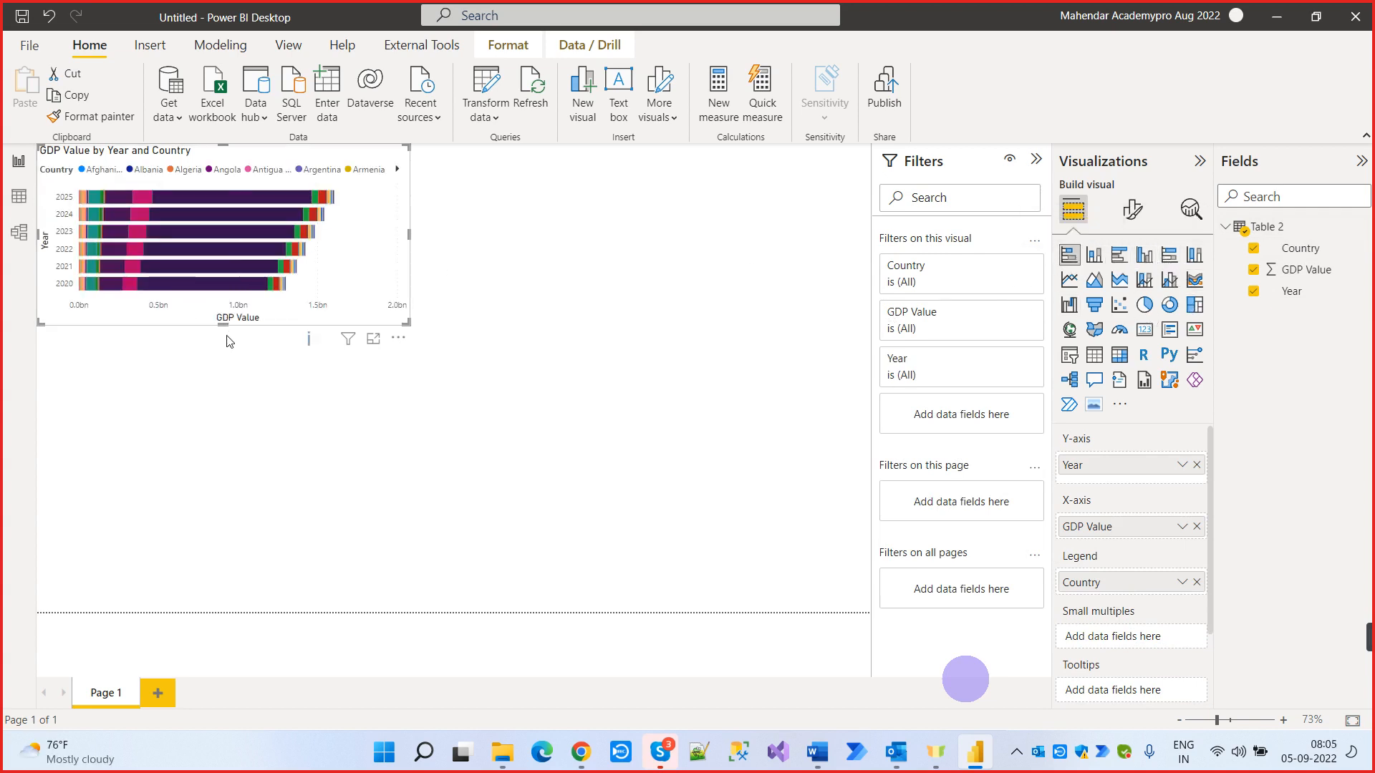
drag(229, 341, 169, 605)
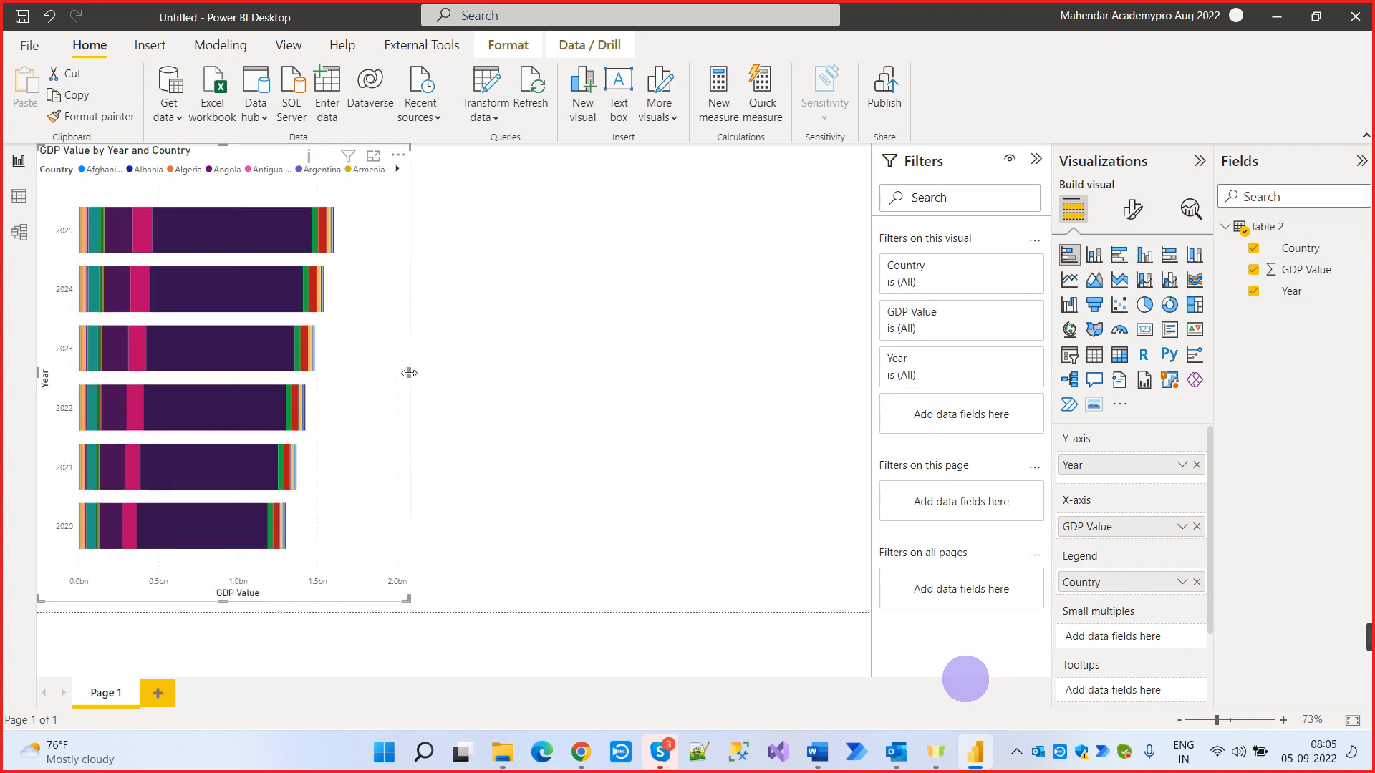
drag(405, 378, 376, 378)
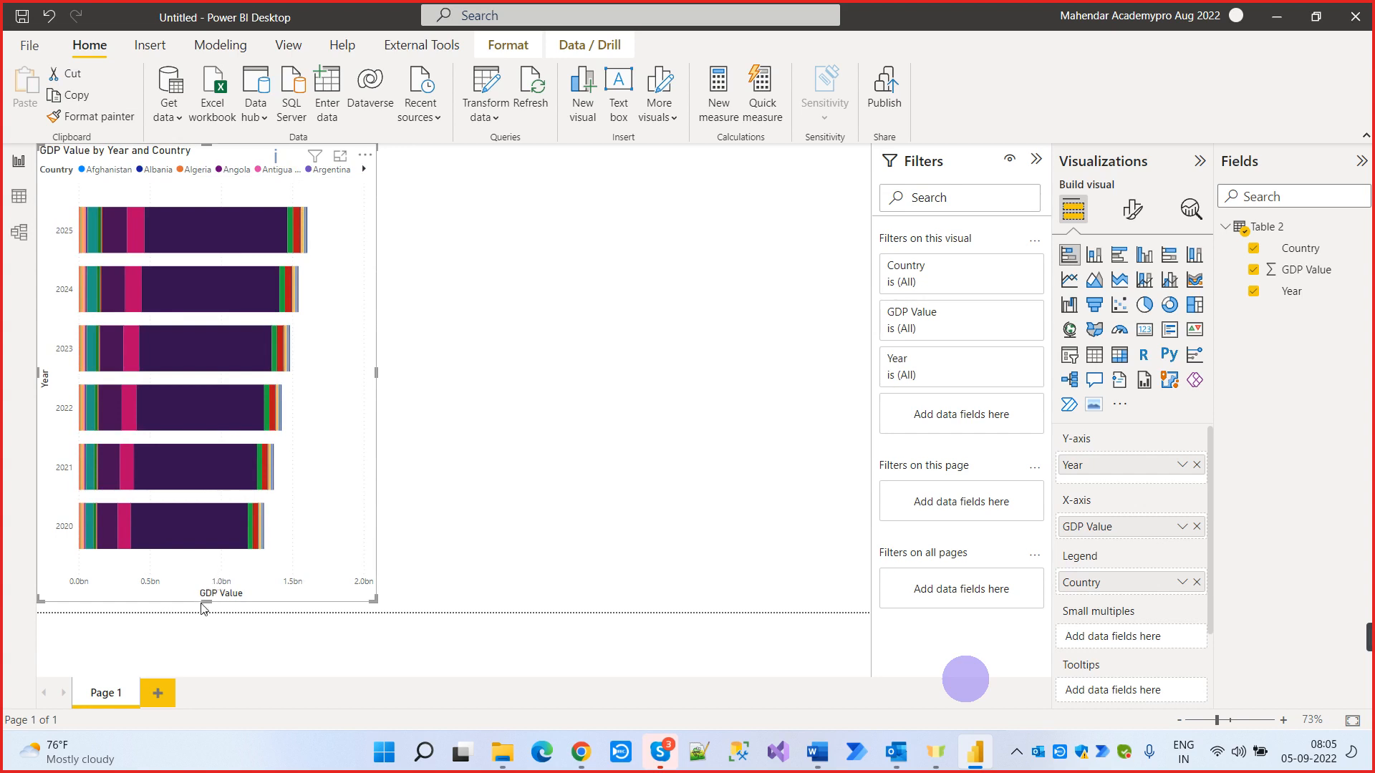
drag(204, 601, 207, 431)
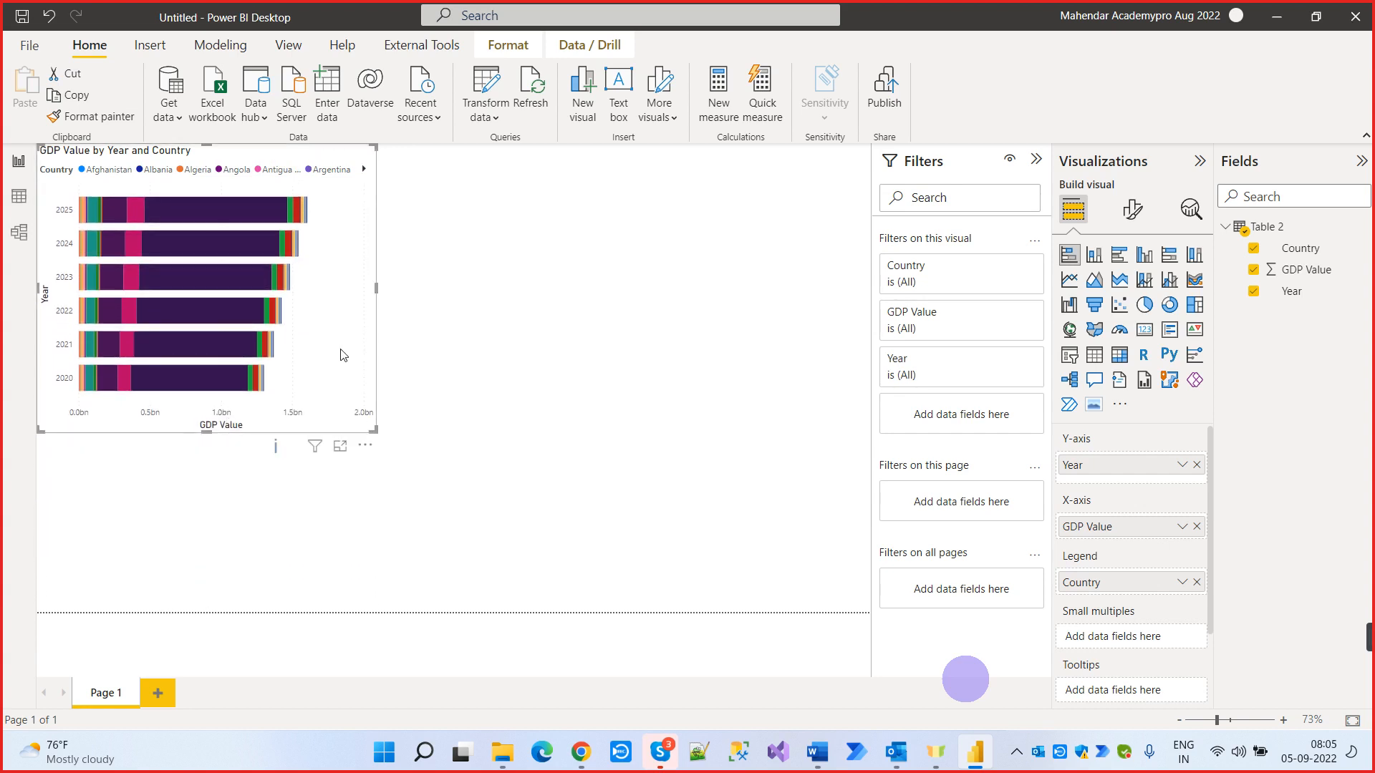
Duplicate the stacked bar chart and place the copy to the right of the original
key(ctrl+c)
key(ctrl+v)
drag(344, 356, 747, 353)
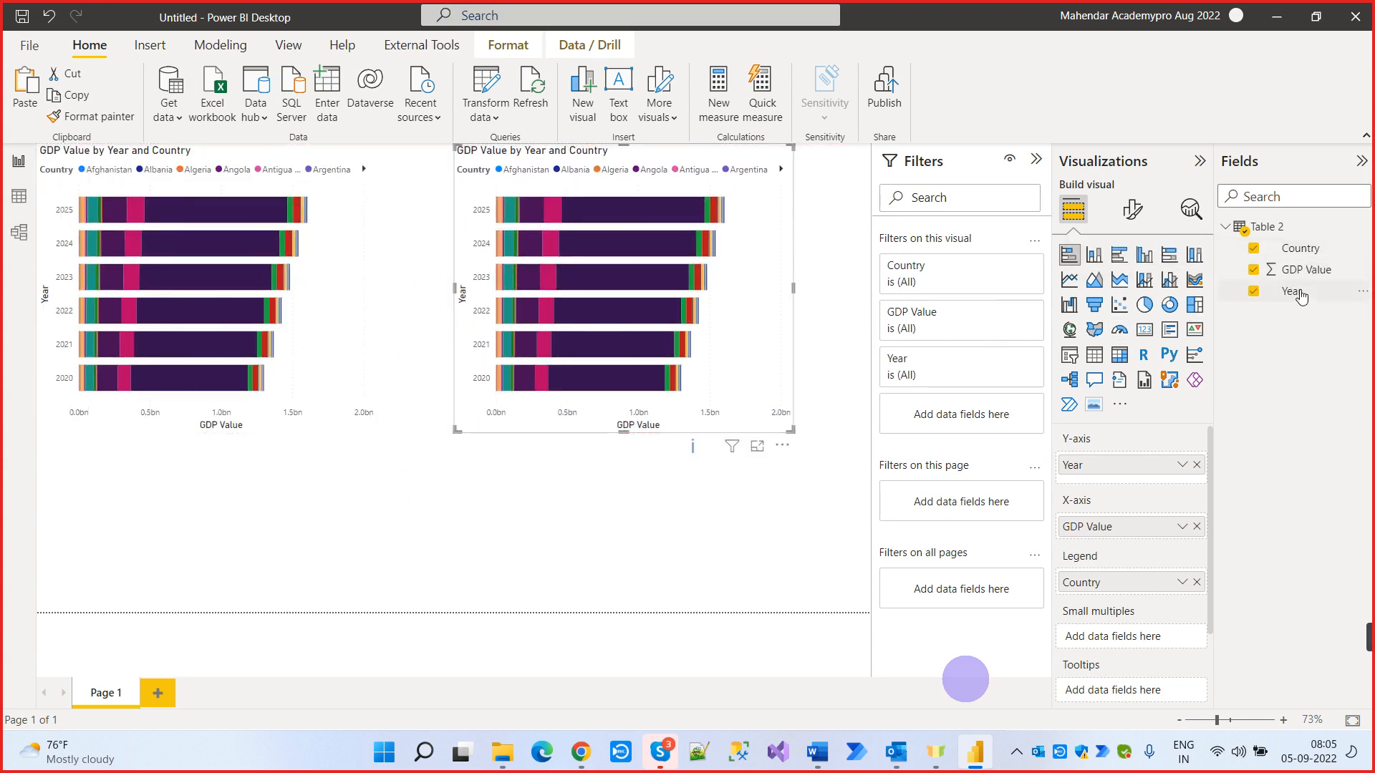
Replace Year with Country on the copied chart's Y-axis, leaving its legend empty, and move the chart closer to the original
click(1300, 294)
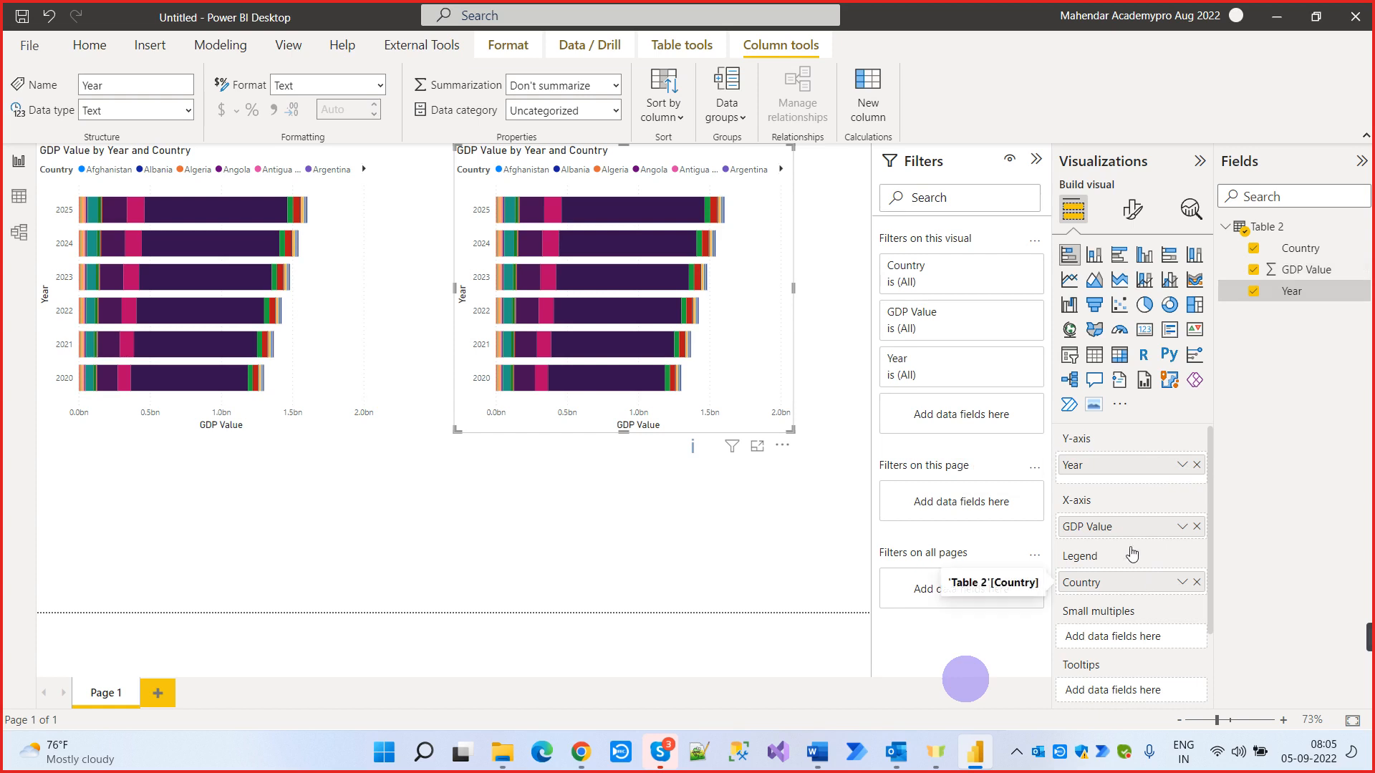
drag(1148, 582, 945, 487)
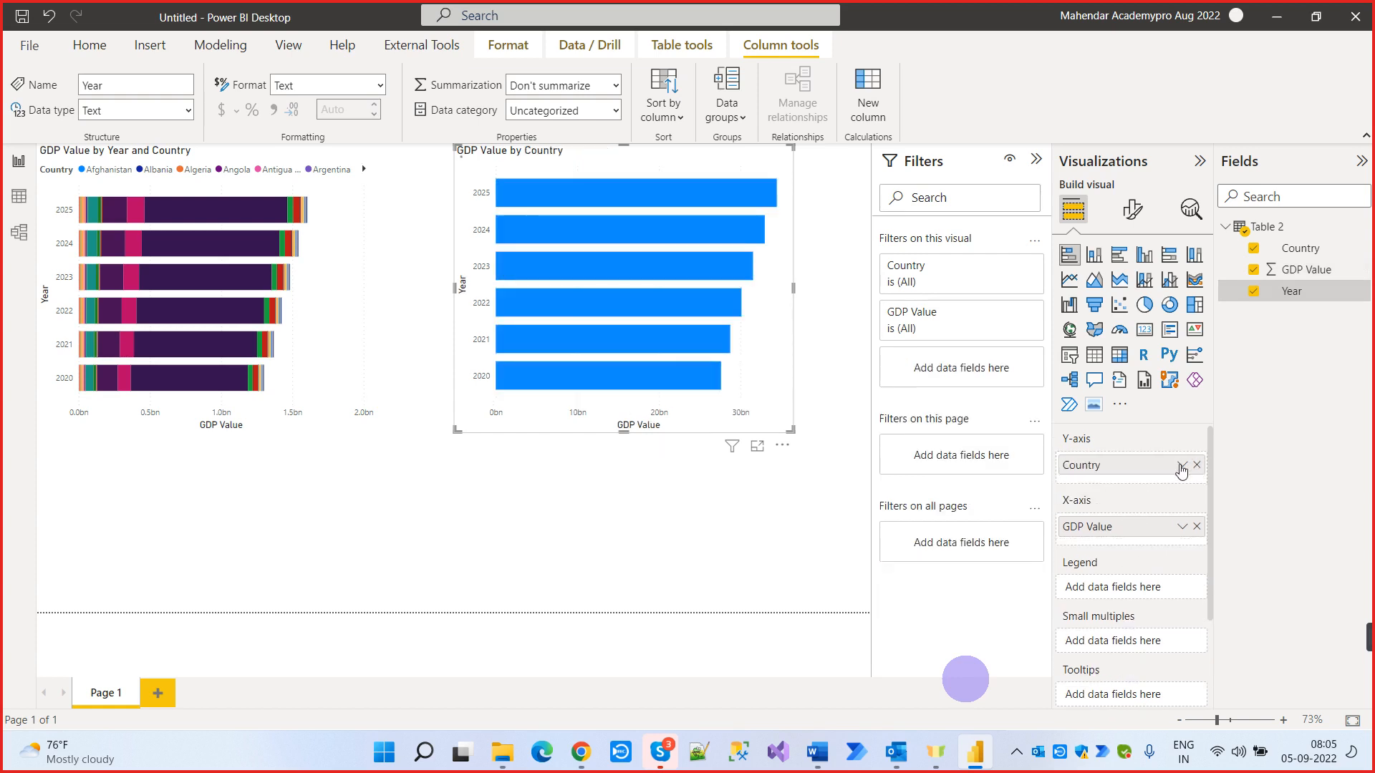
drag(1099, 465, 896, 494)
drag(454, 432, 430, 443)
drag(681, 309, 639, 316)
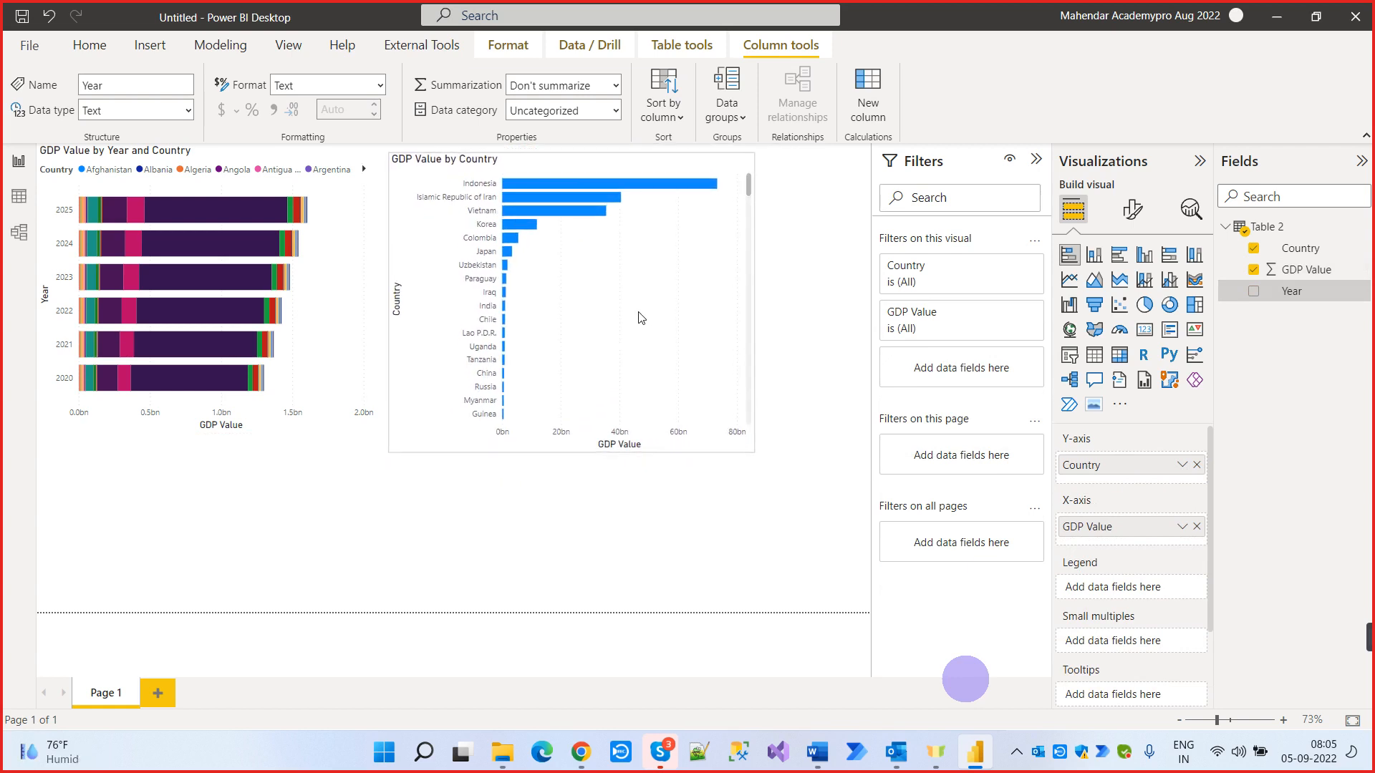
Move both bar charts side by side to the lower part of the report page and deselect them
click(200, 552)
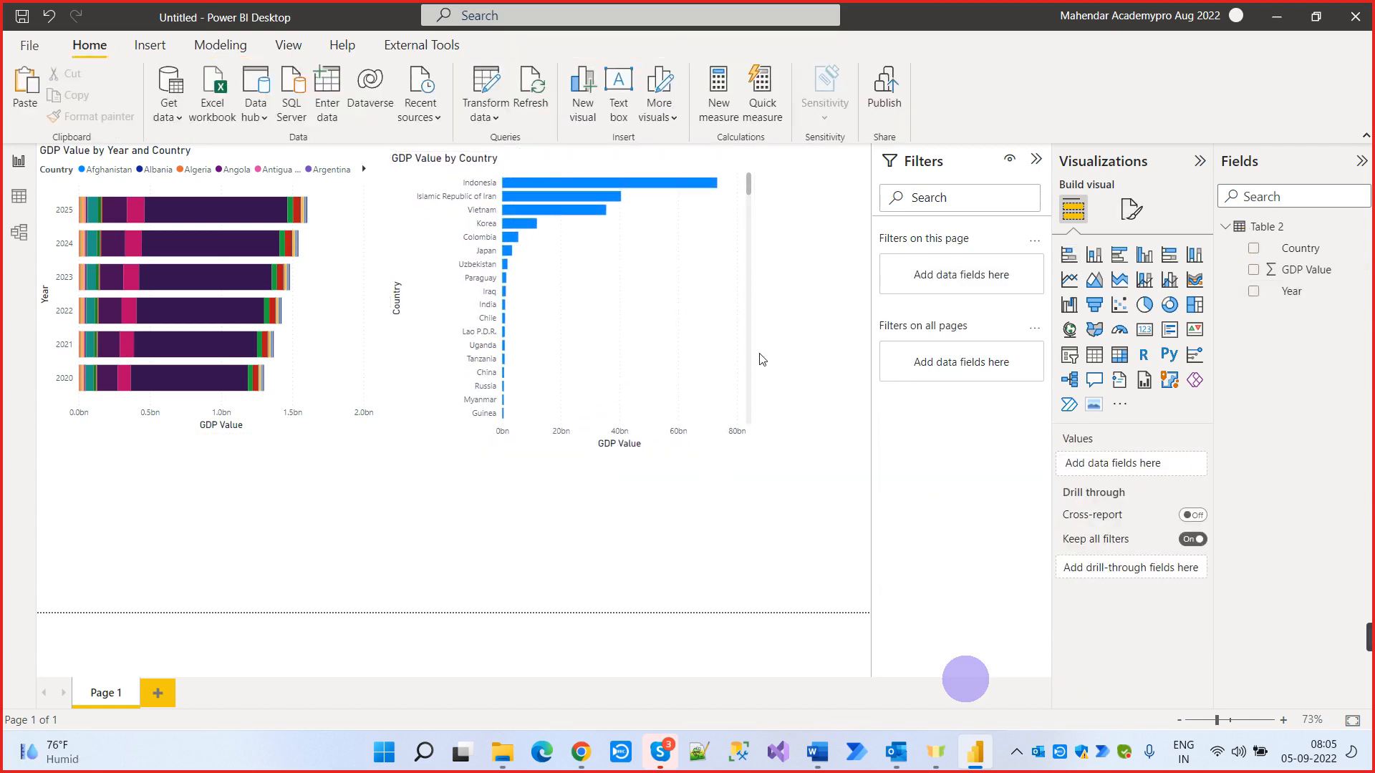
drag(626, 301, 742, 515)
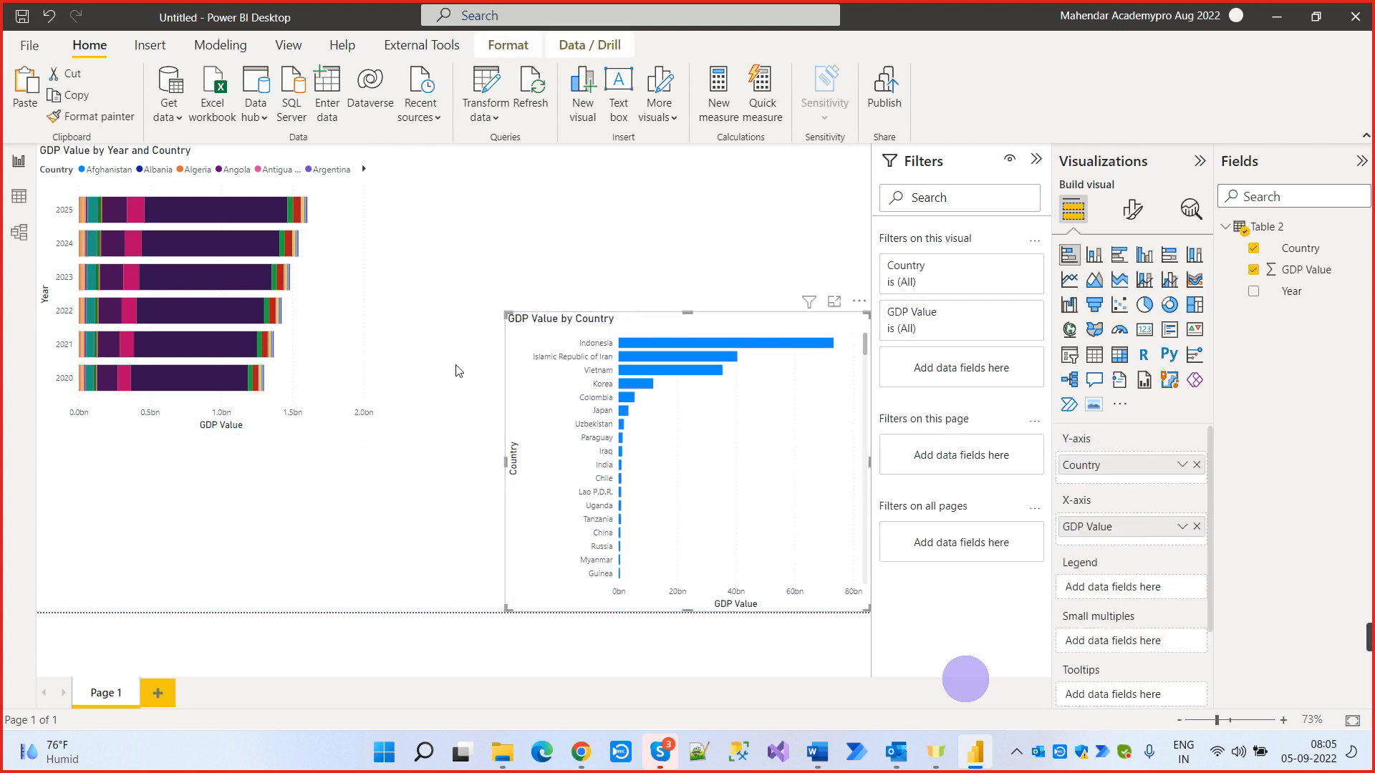
drag(335, 337, 397, 514)
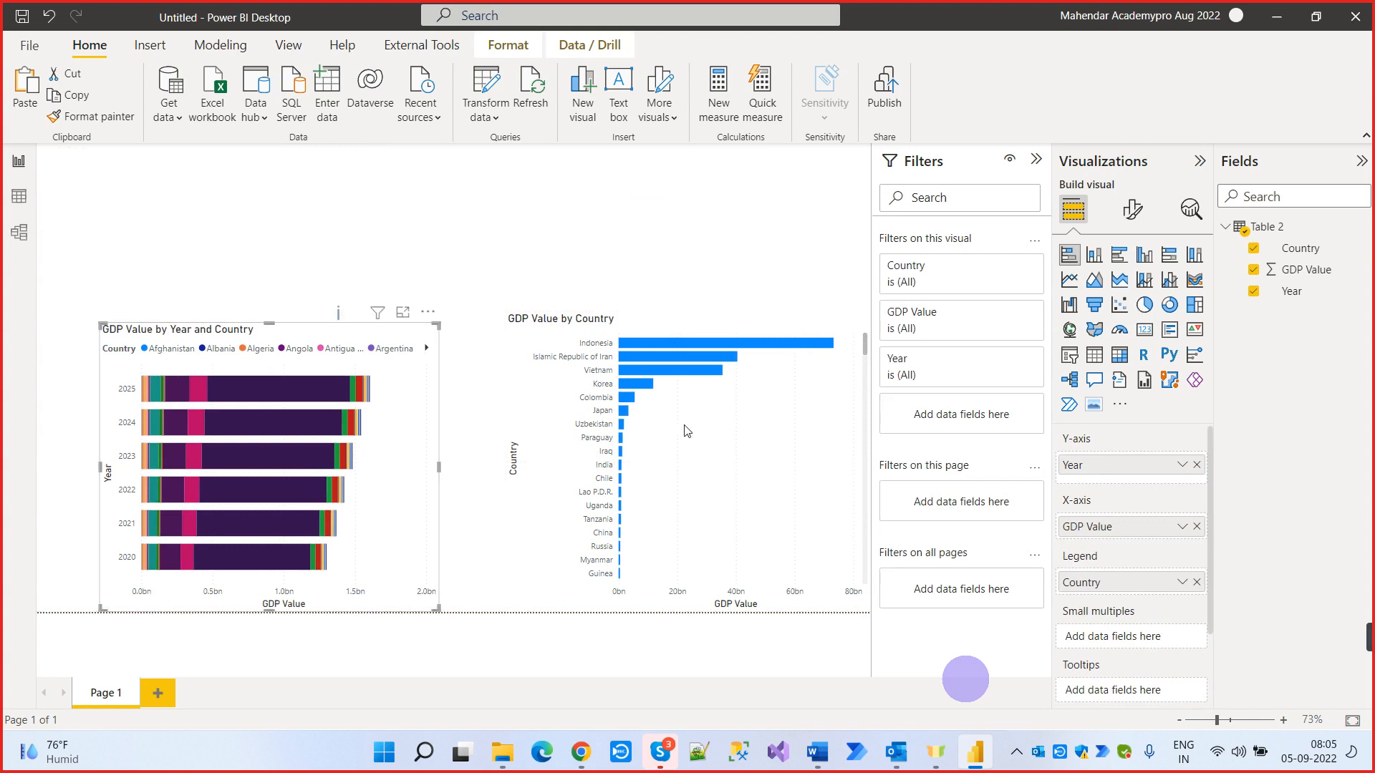
click(644, 215)
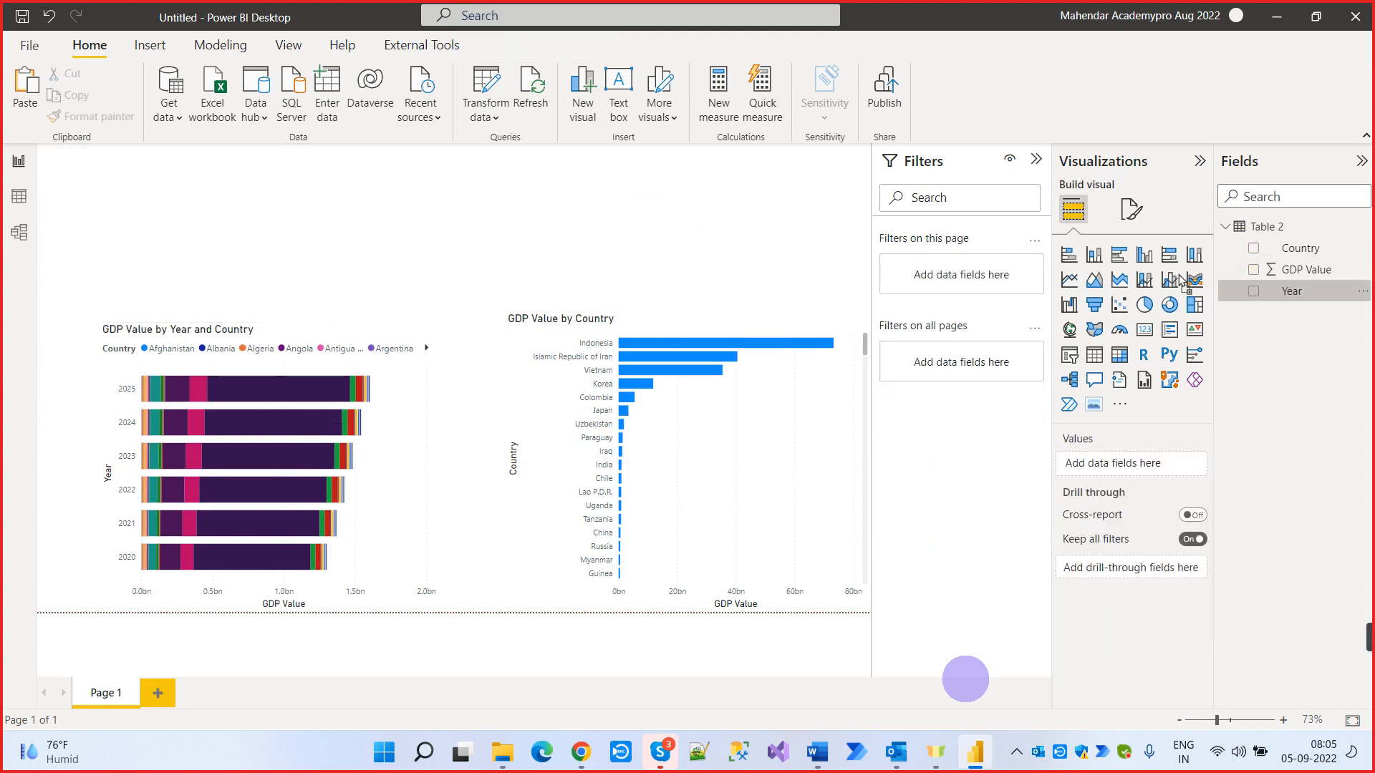
Add a compact dropdown slicer on Year above the GDP Value by Year and Country chart
drag(1294, 293, 215, 204)
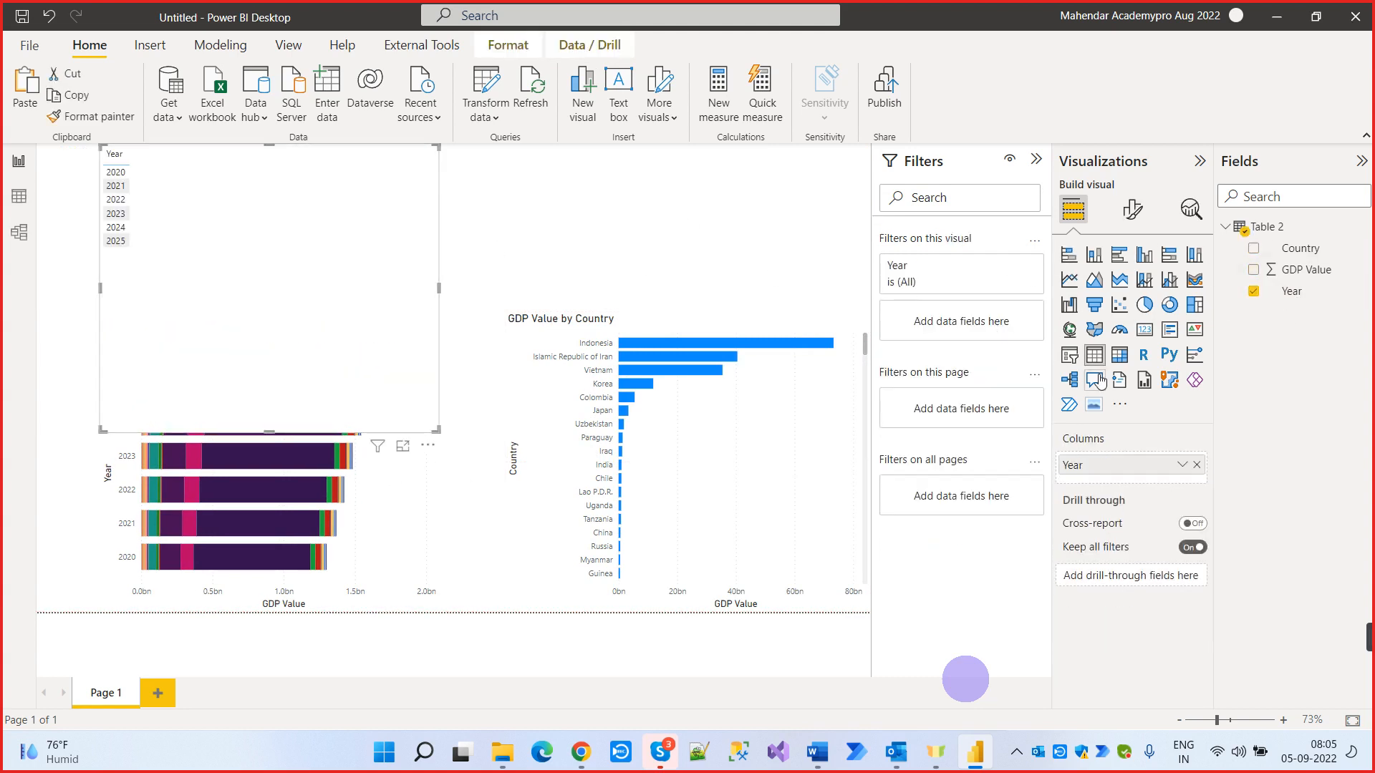
click(1070, 356)
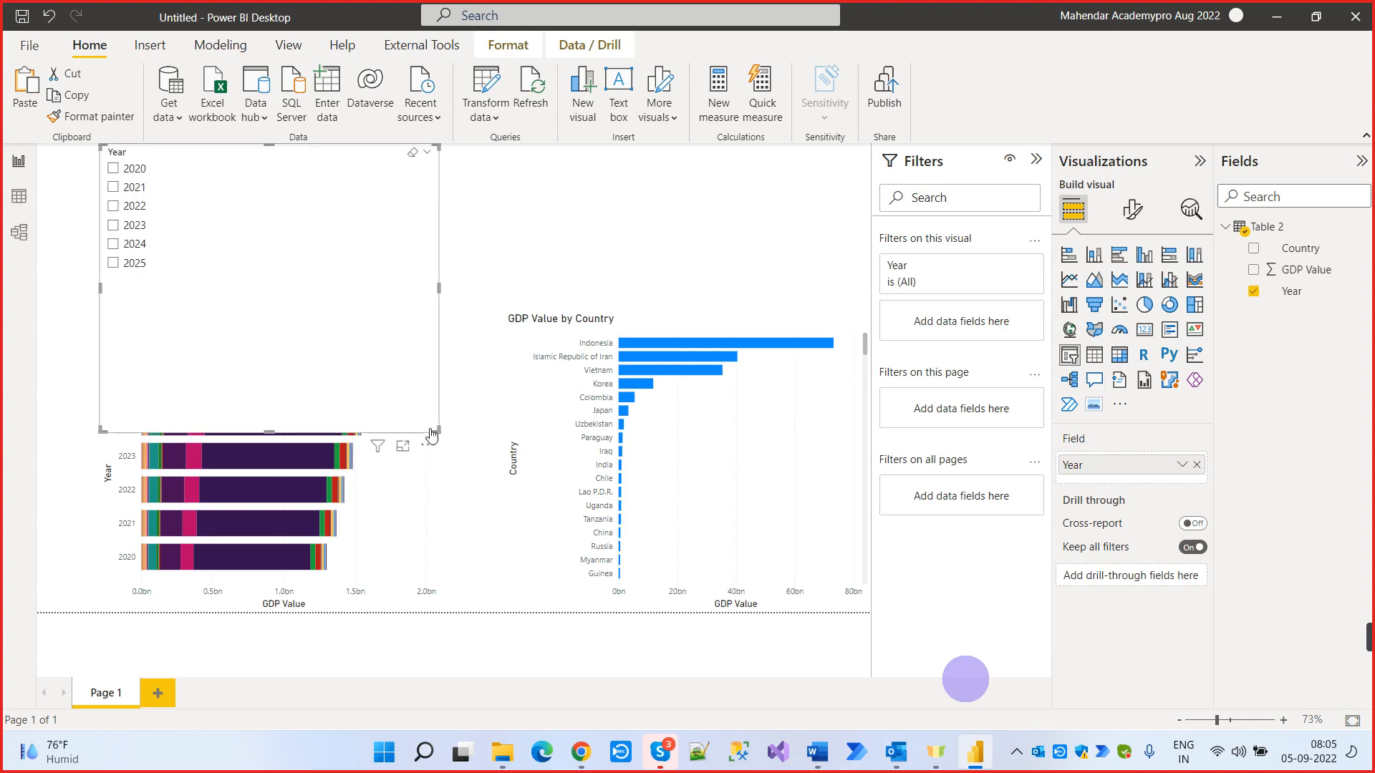
drag(434, 430, 373, 273)
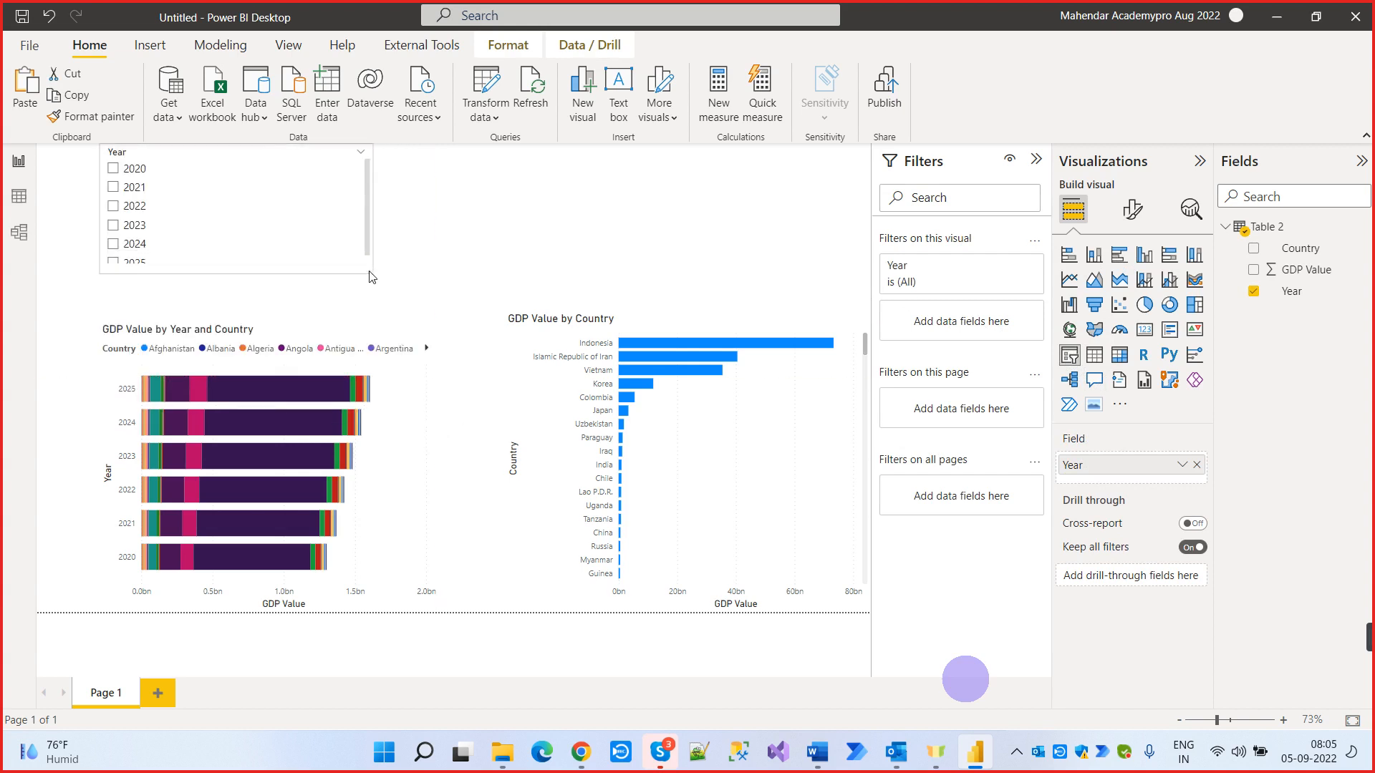
click(364, 156)
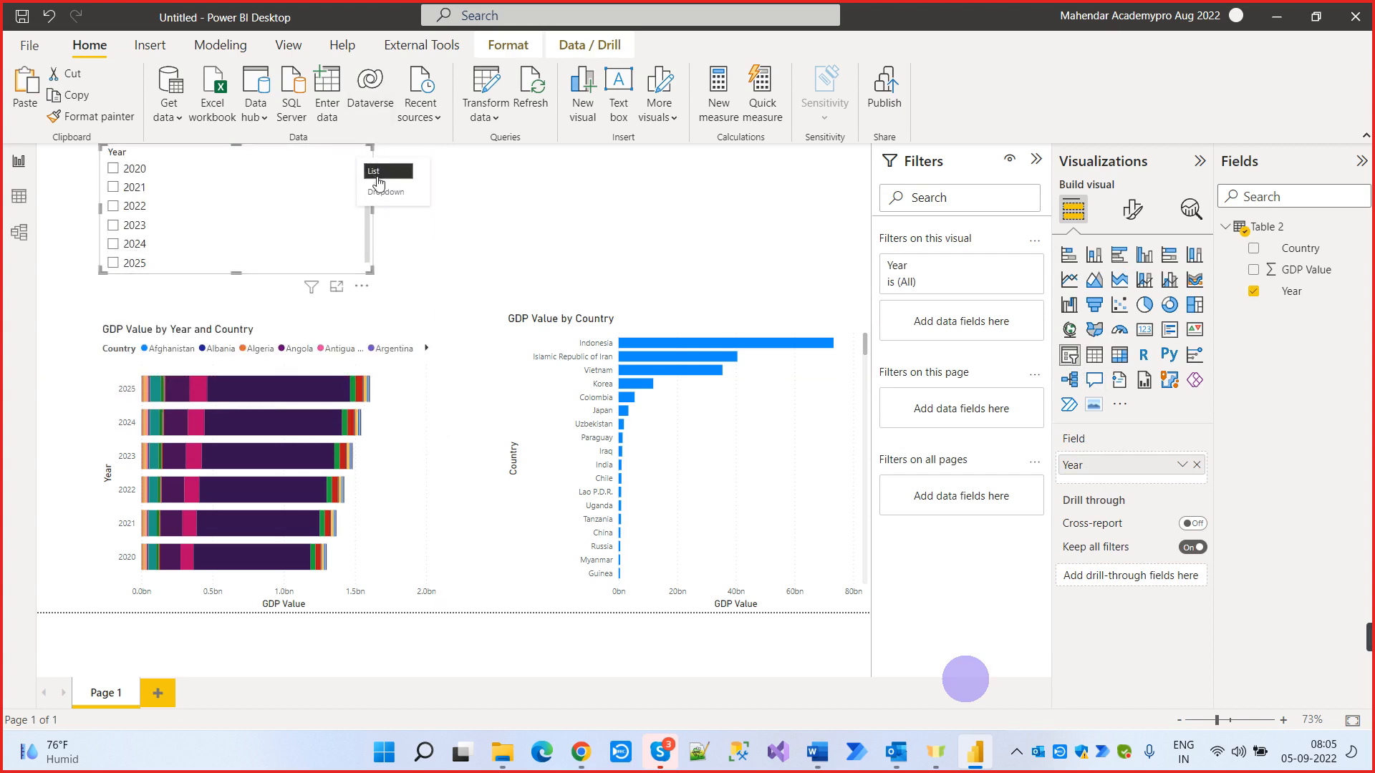
click(380, 183)
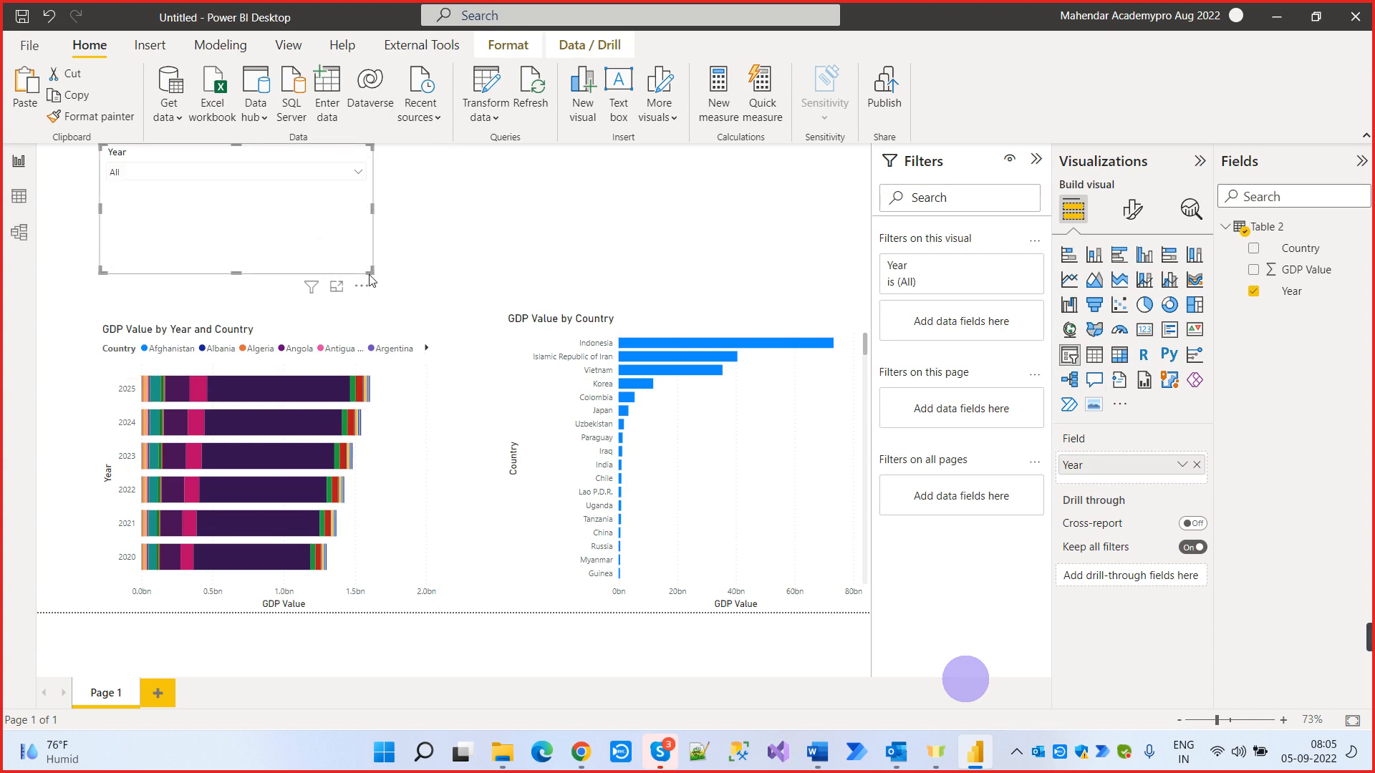
drag(371, 278, 371, 215)
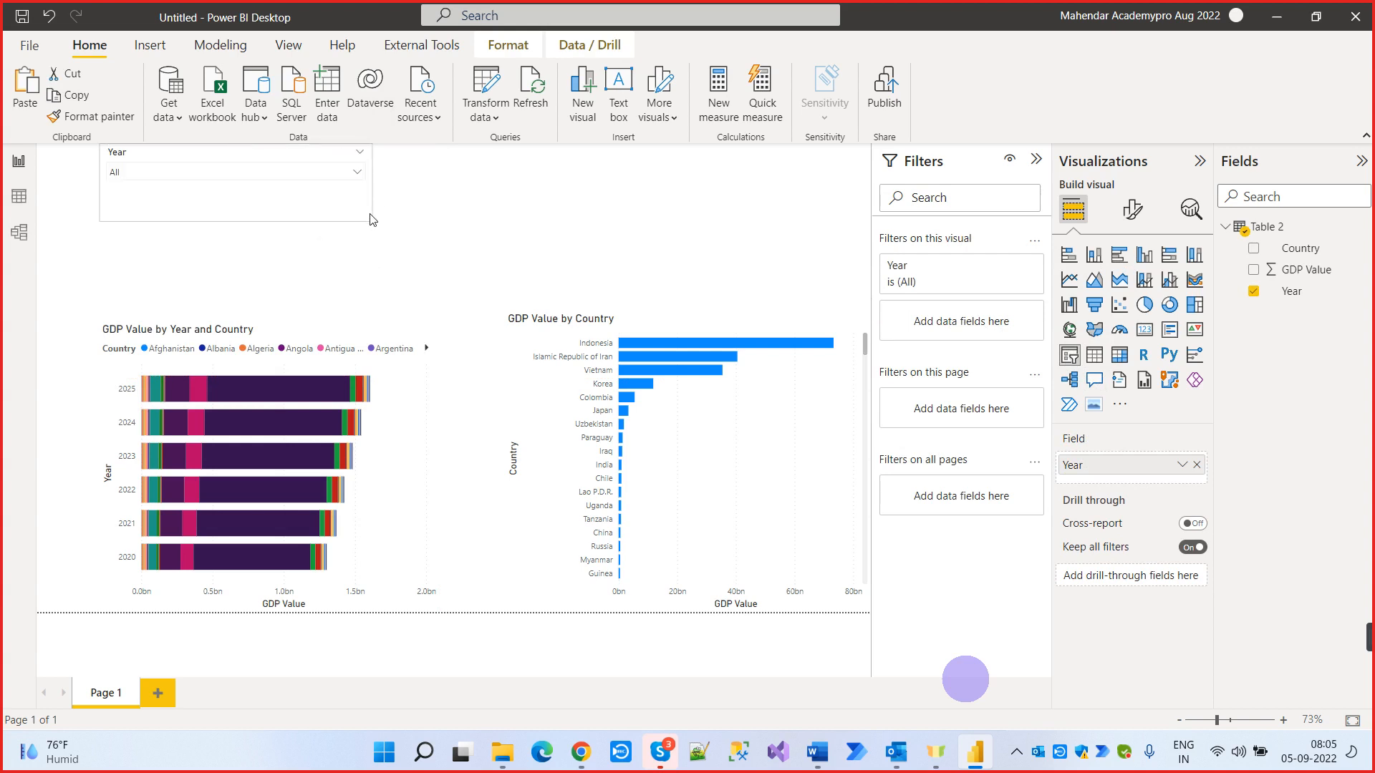
Filter the report to 2022 with the Year slicer, then deselect the slicer
click(360, 174)
click(124, 228)
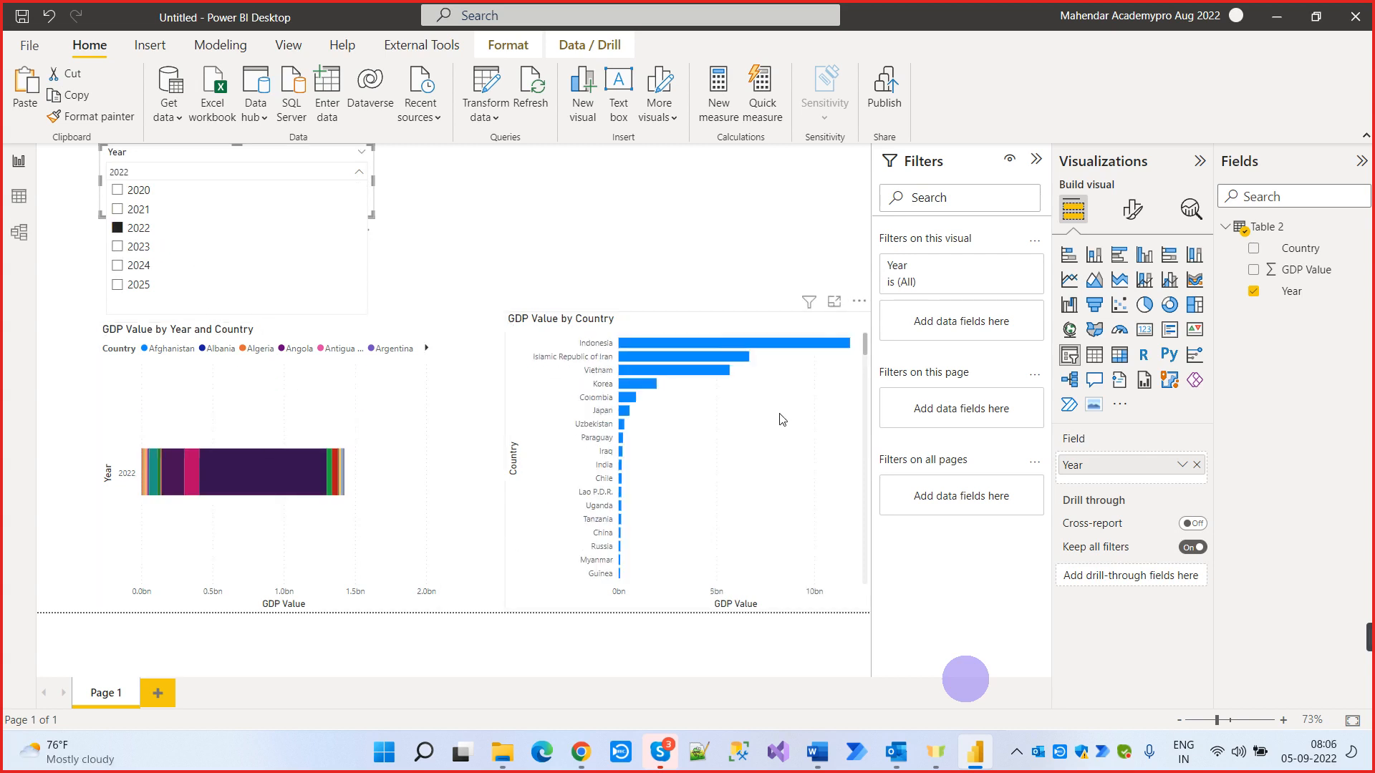
click(551, 245)
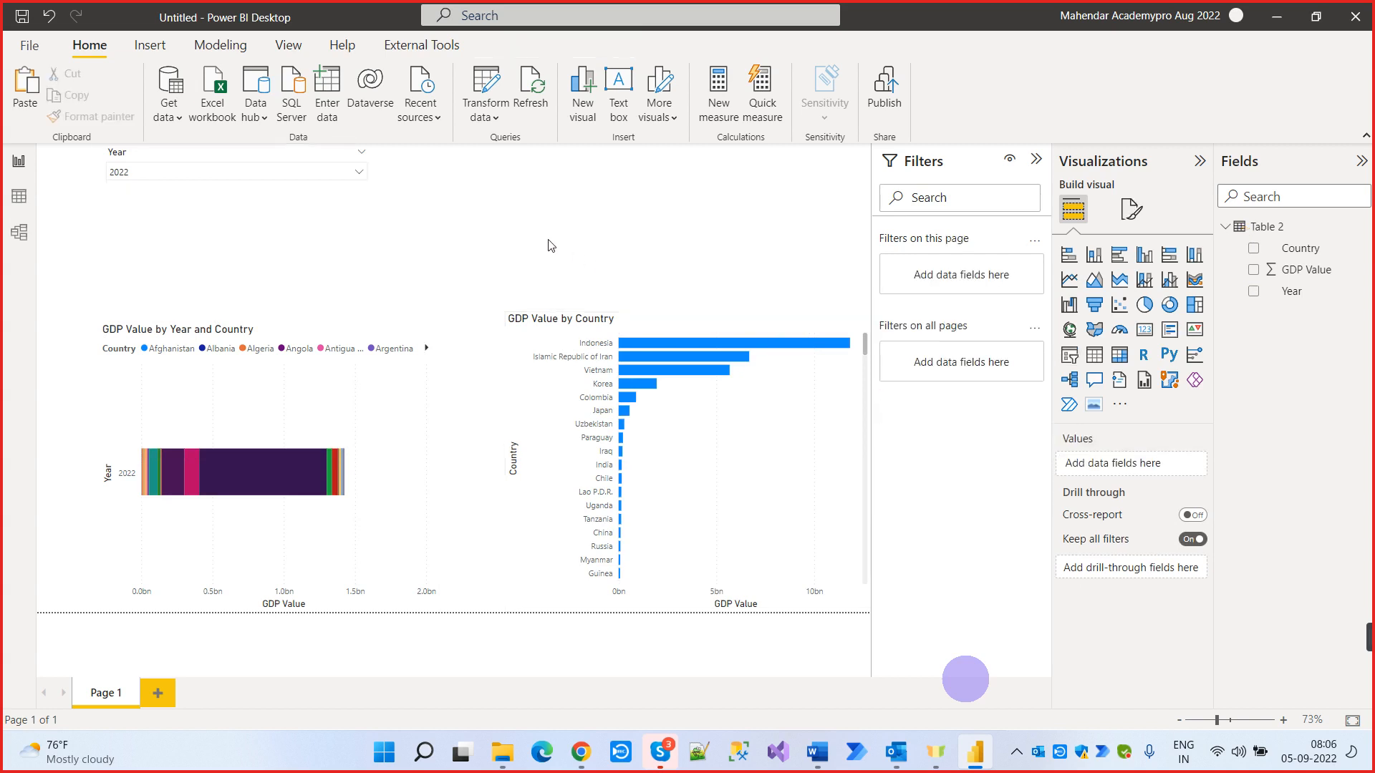
click(362, 211)
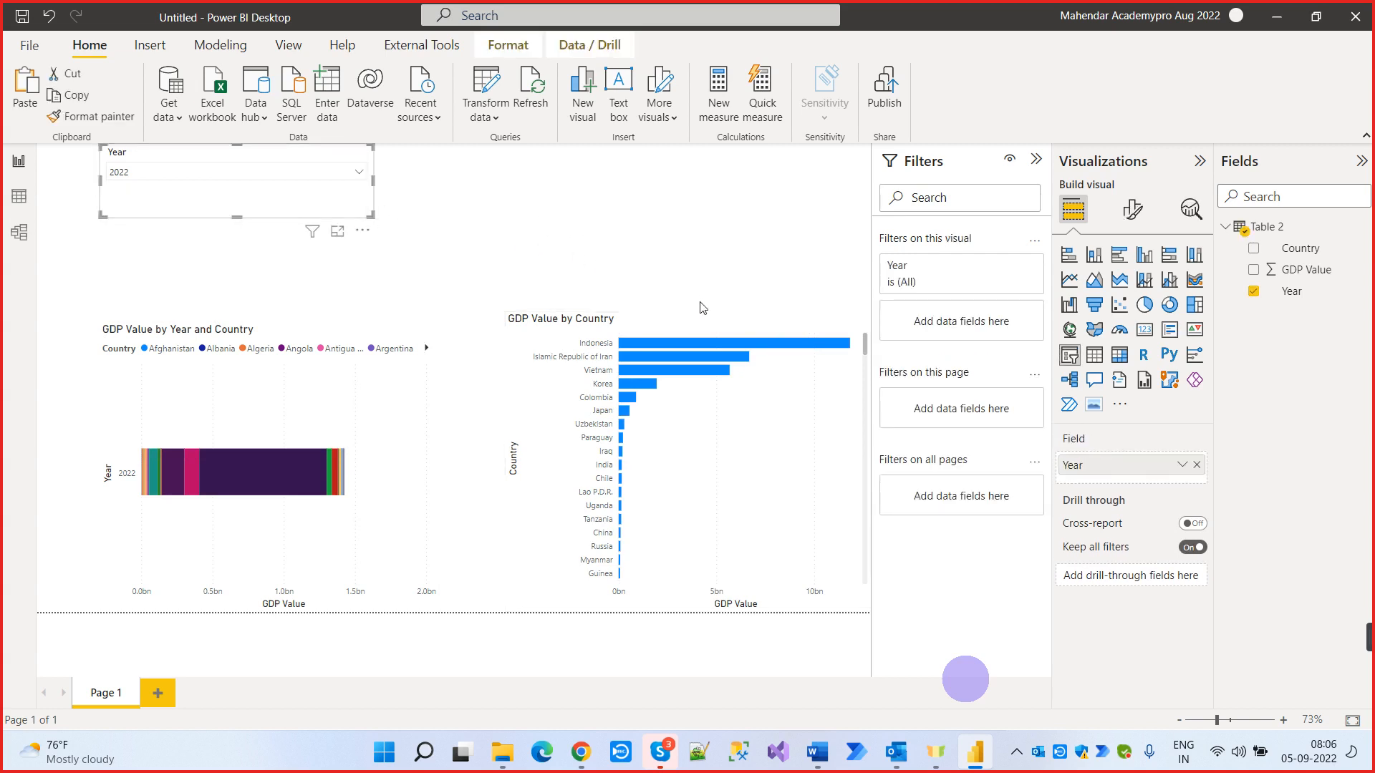
click(724, 224)
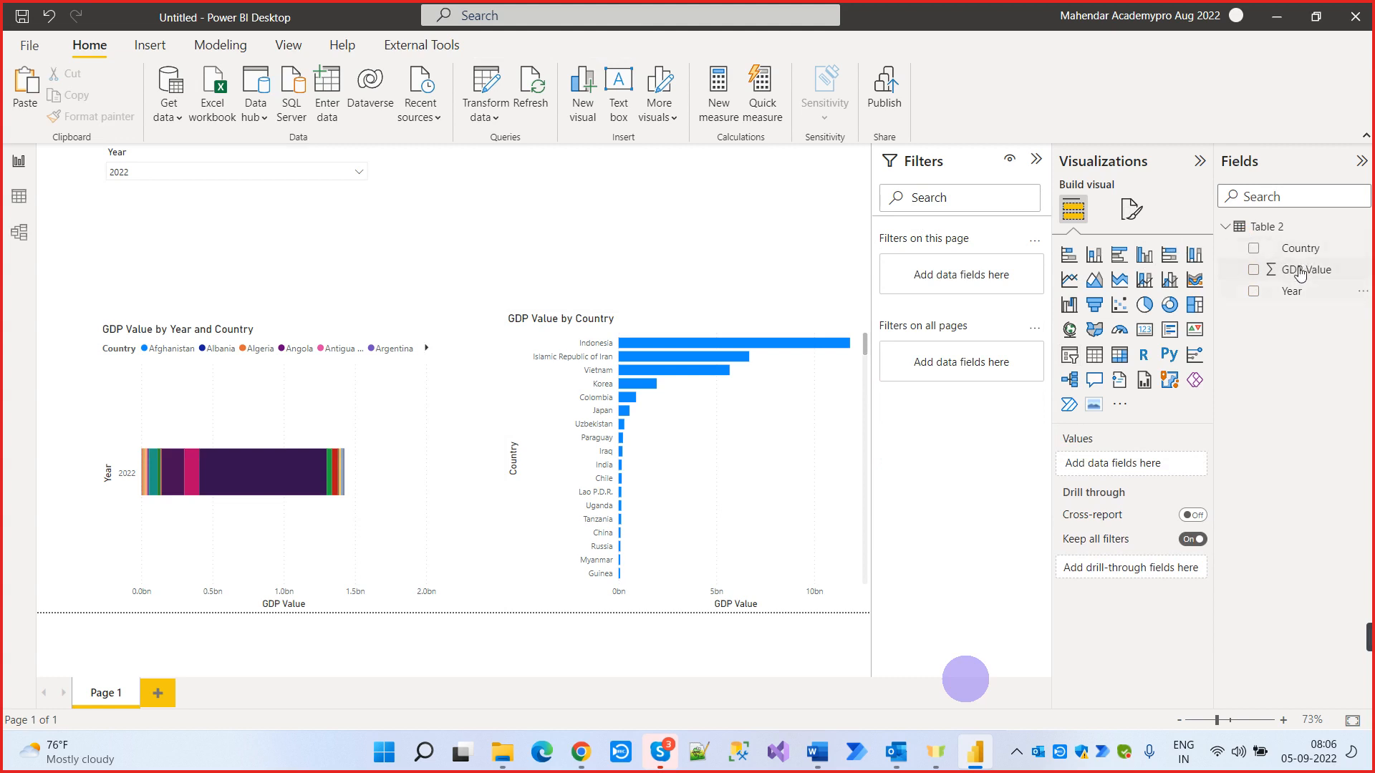
Add a dropdown slicer on Country above the GDP Value by Country chart and make it slightly taller
drag(1306, 250, 677, 211)
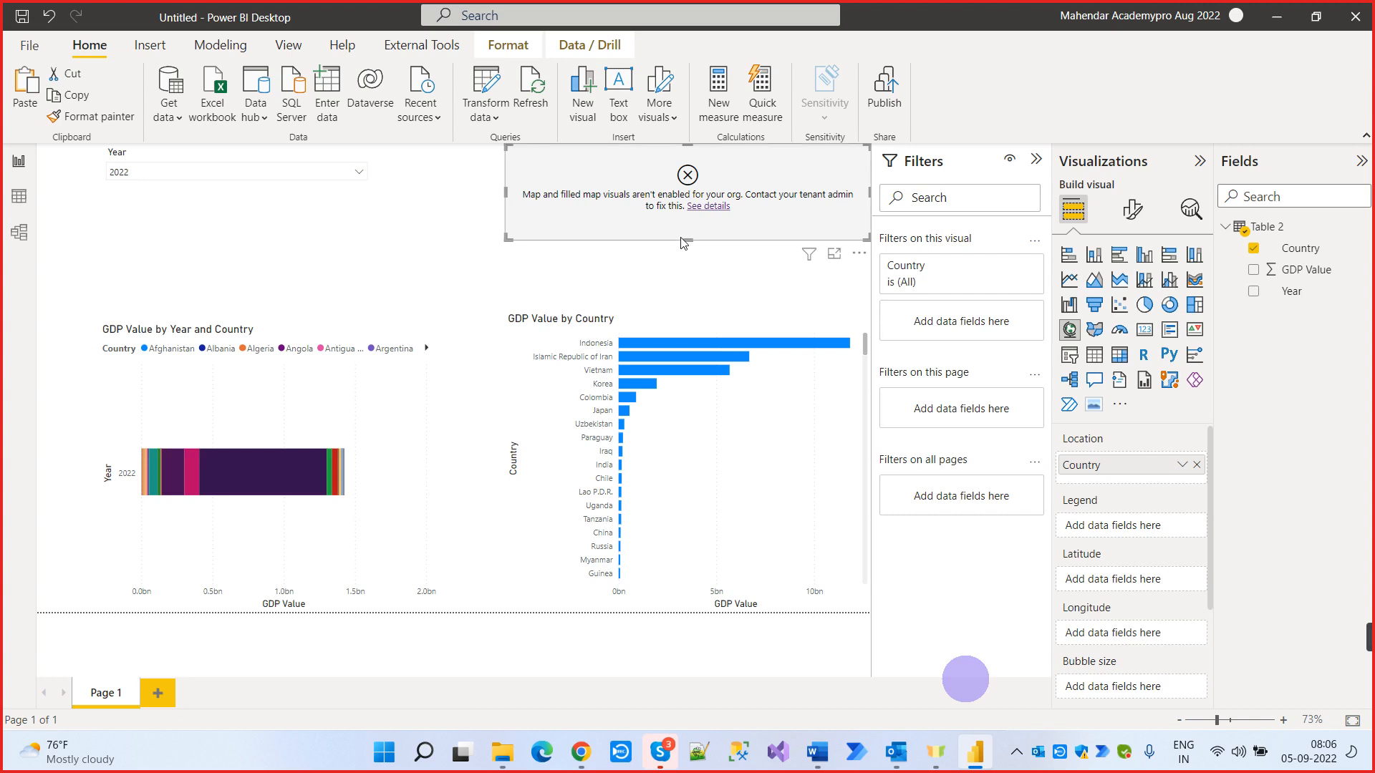
drag(687, 240, 687, 281)
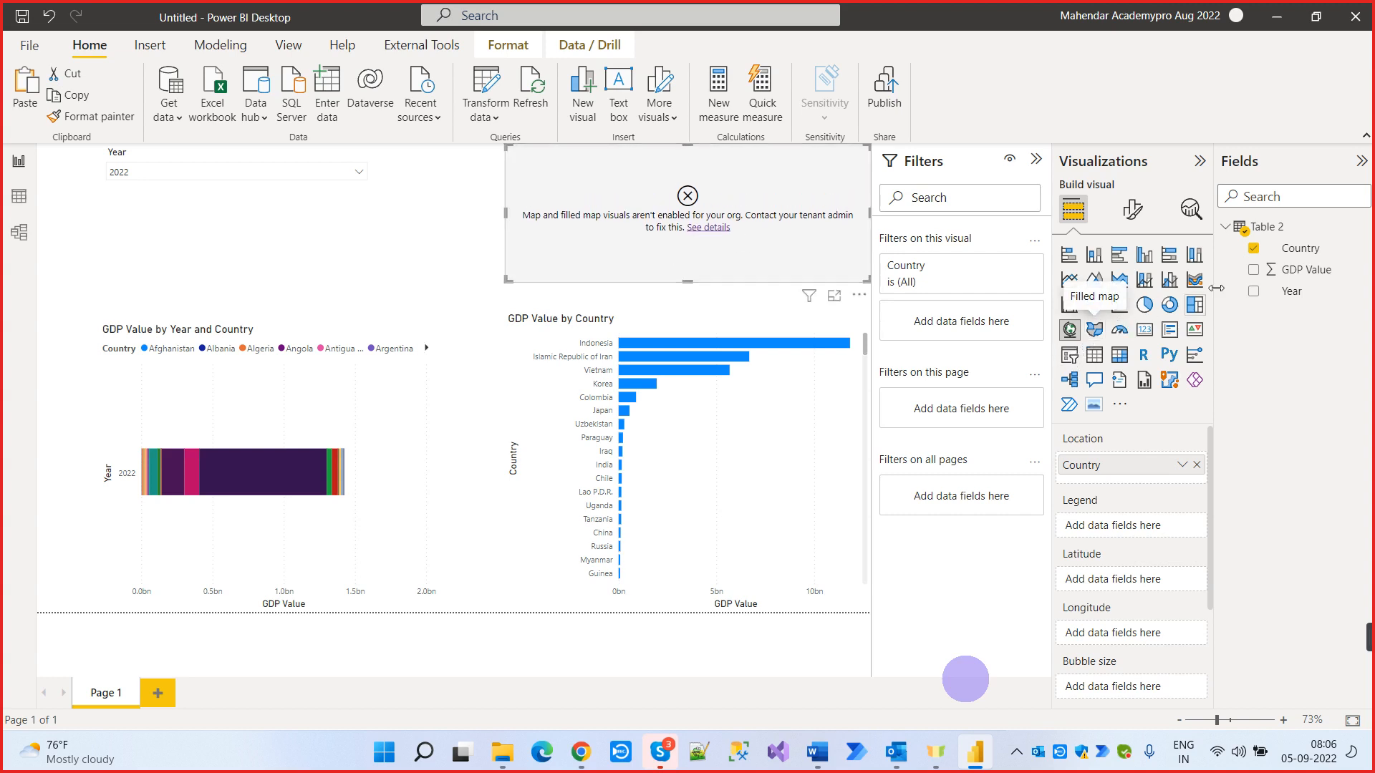
click(1069, 354)
click(858, 152)
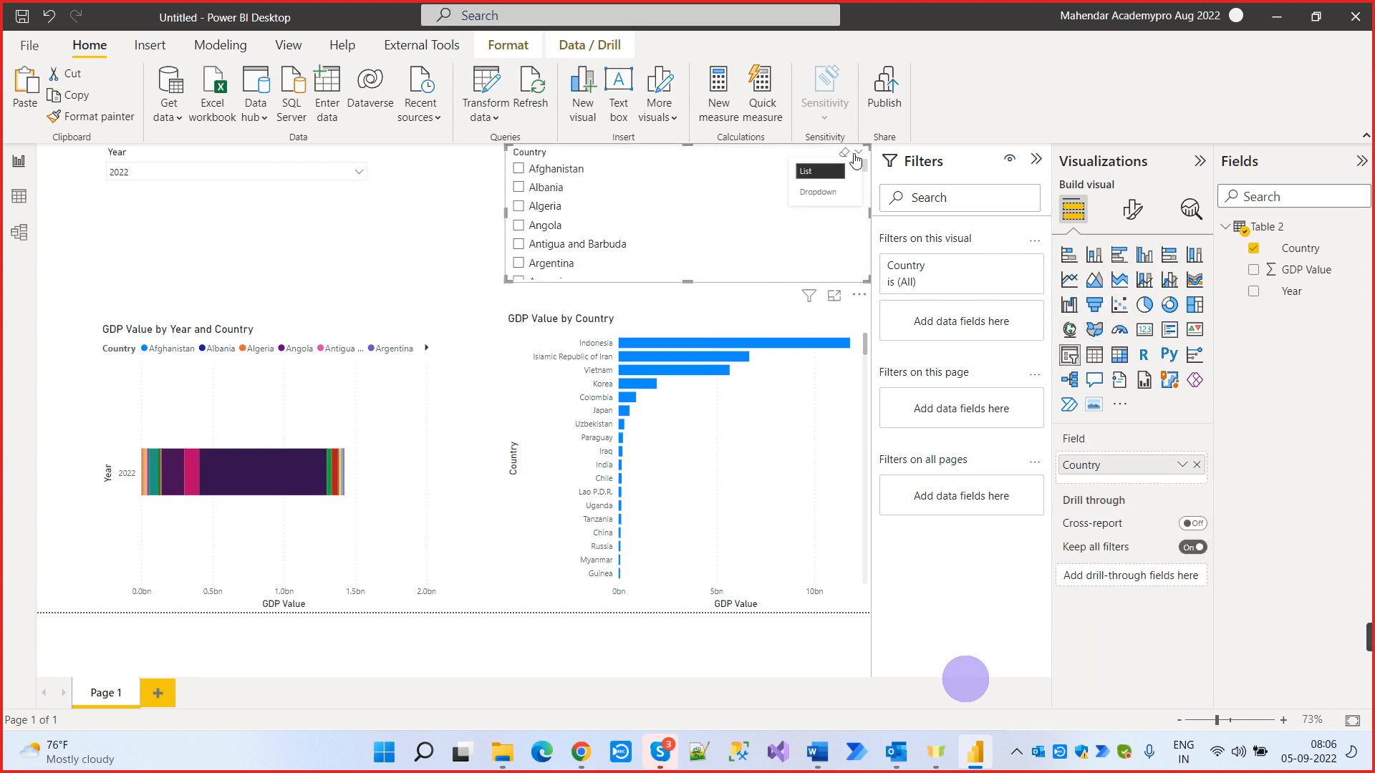
click(836, 192)
Filter the report to Armenia, Australia and Austria with the Country slicer, briefly including Bahrain
click(633, 180)
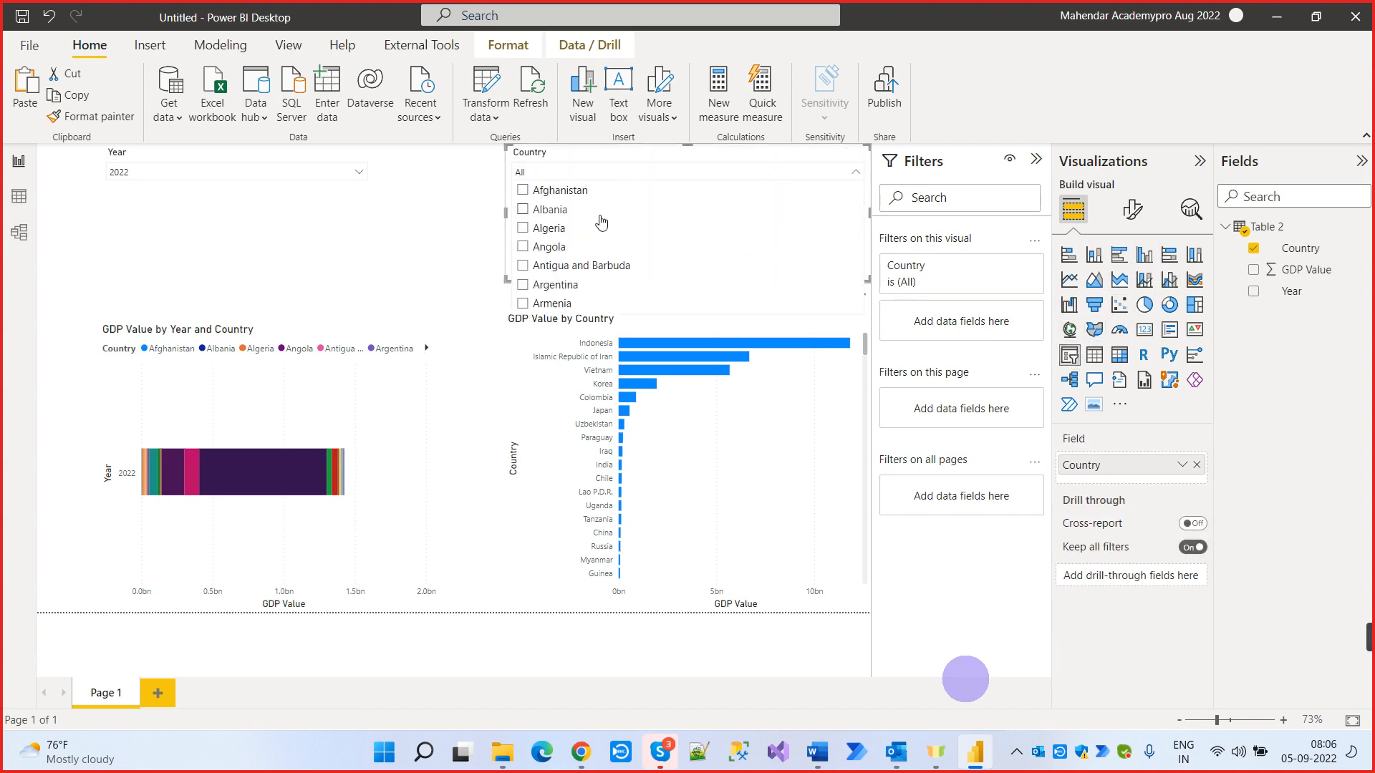
scroll(547, 248, down, 2)
click(547, 246)
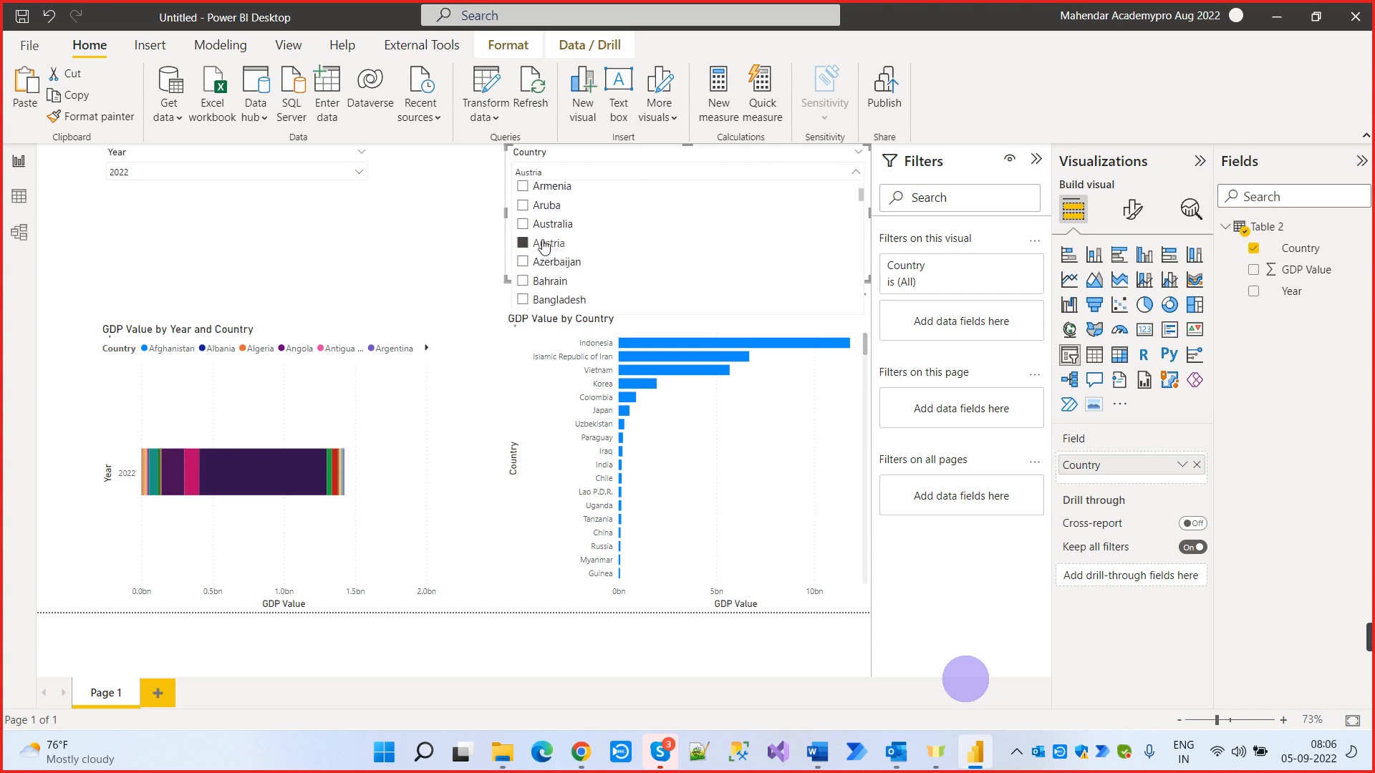
ctrl+click(544, 223)
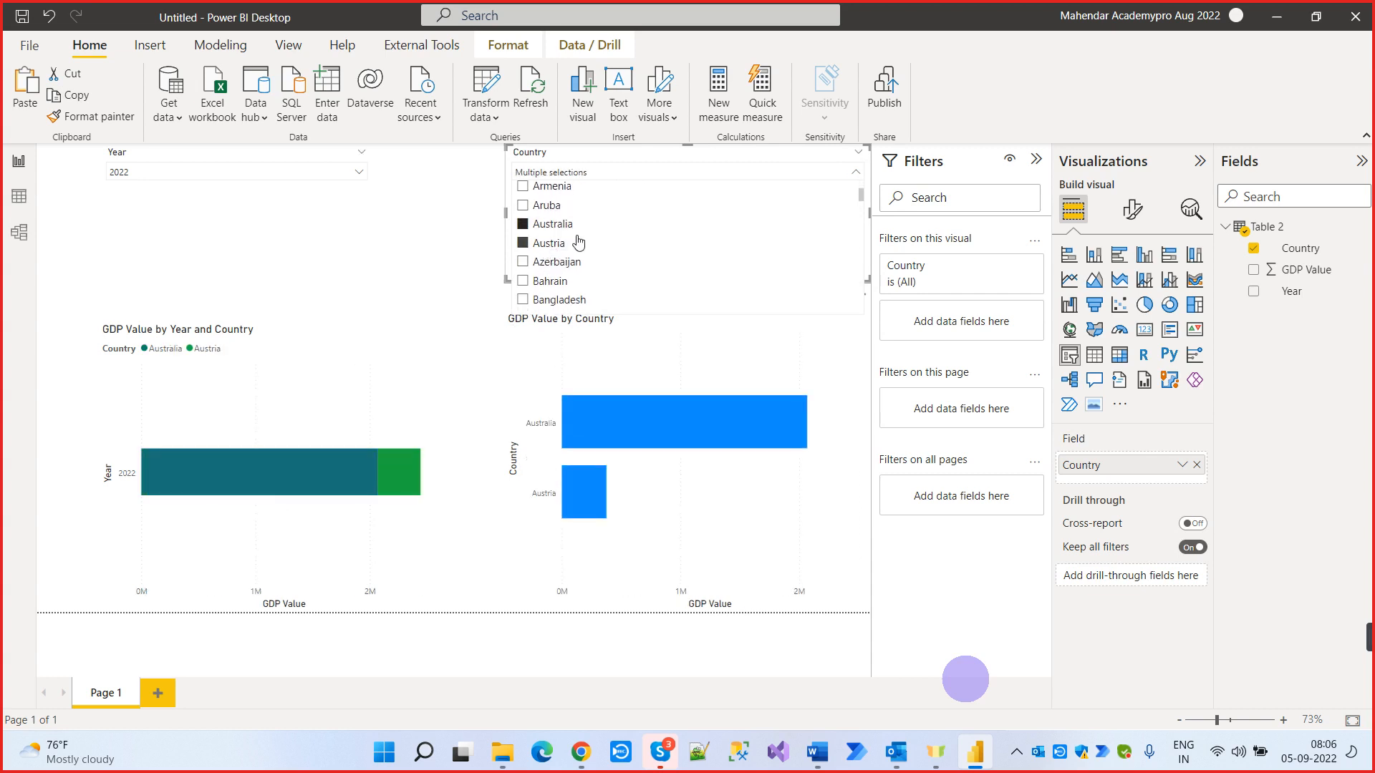
ctrl+click(544, 286)
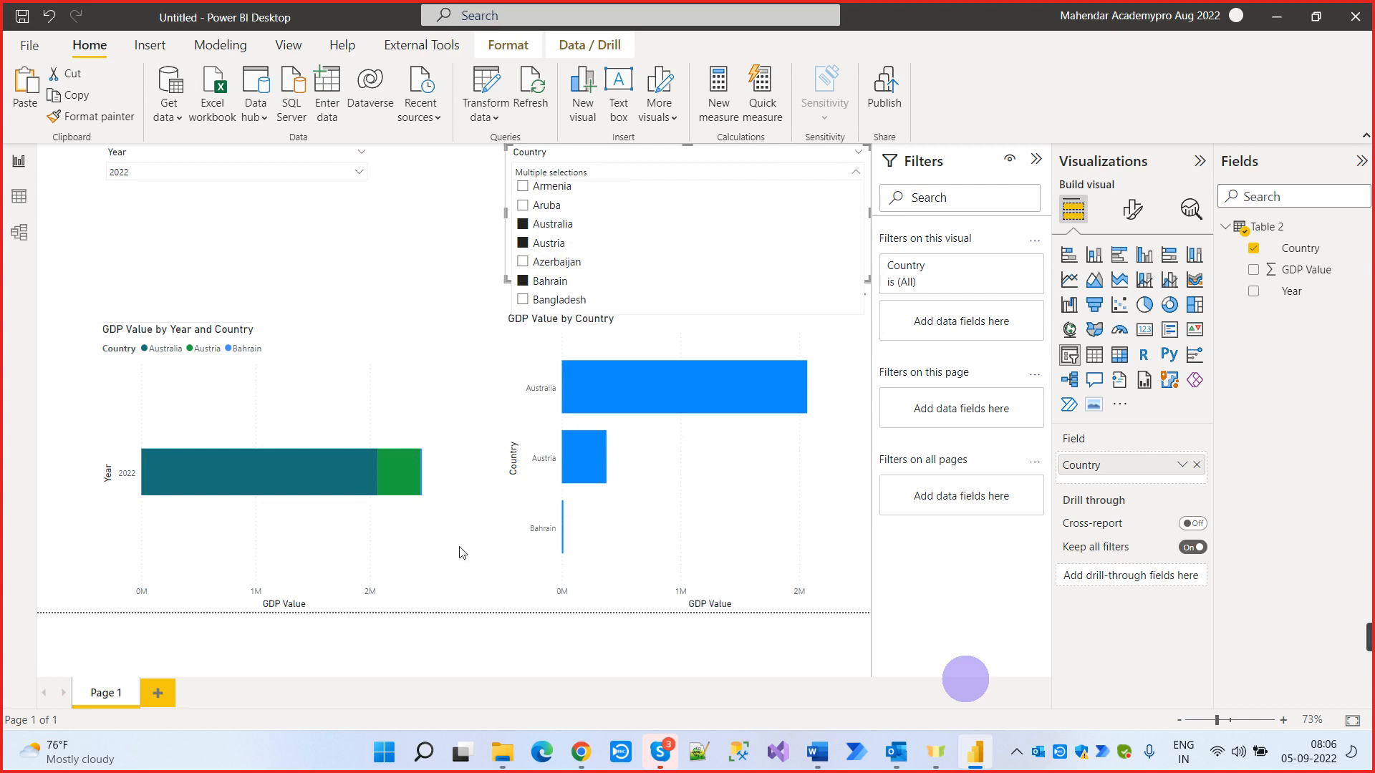
ctrl+click(546, 282)
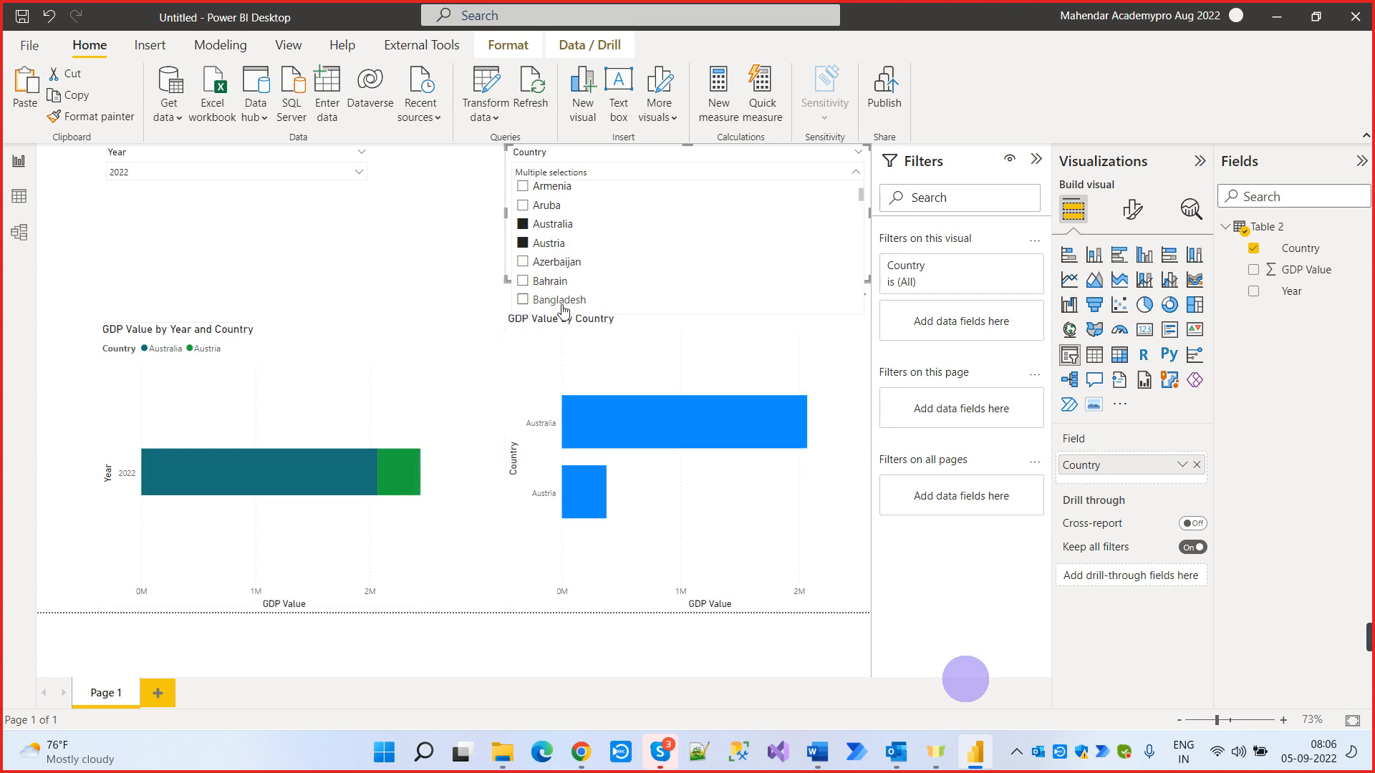
ctrl+click(555, 188)
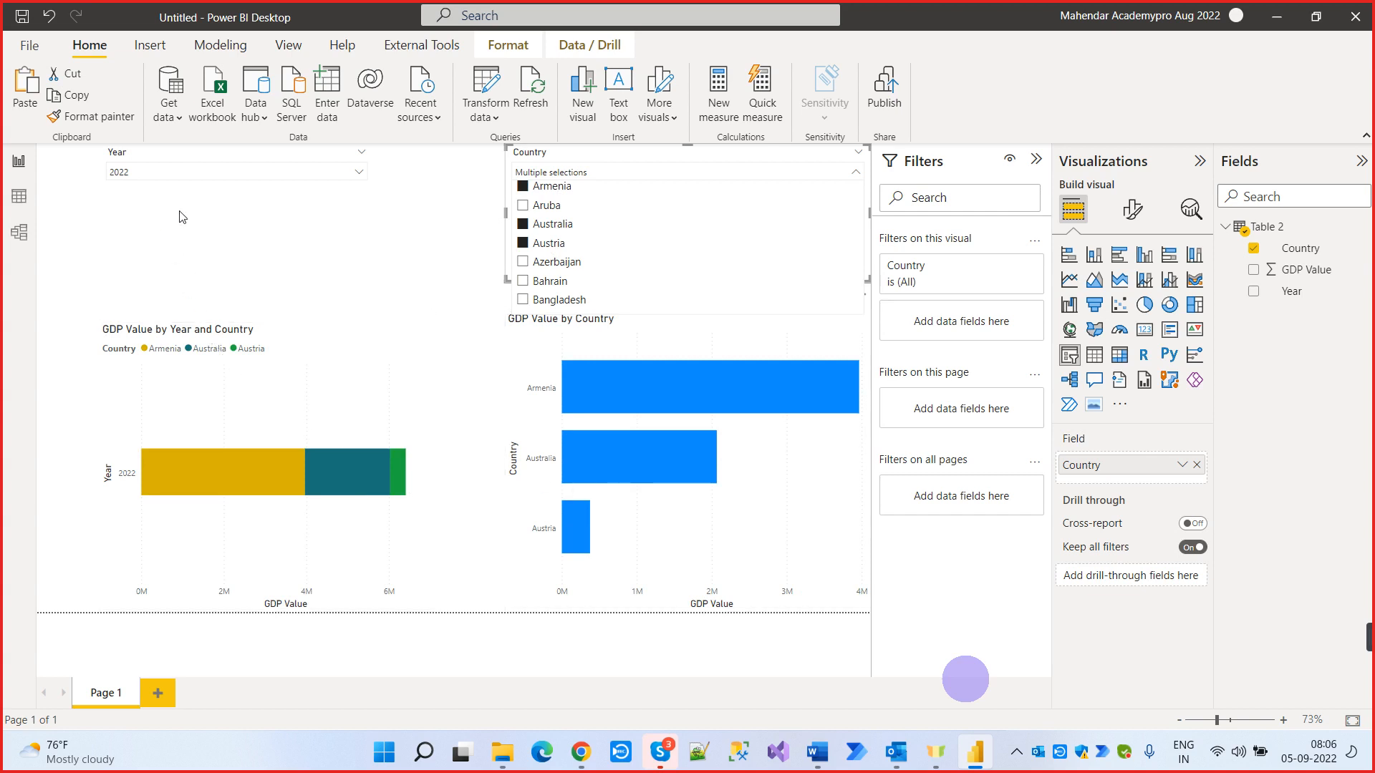
View the Year slicer's options and clear the Country slicer's selections
click(359, 172)
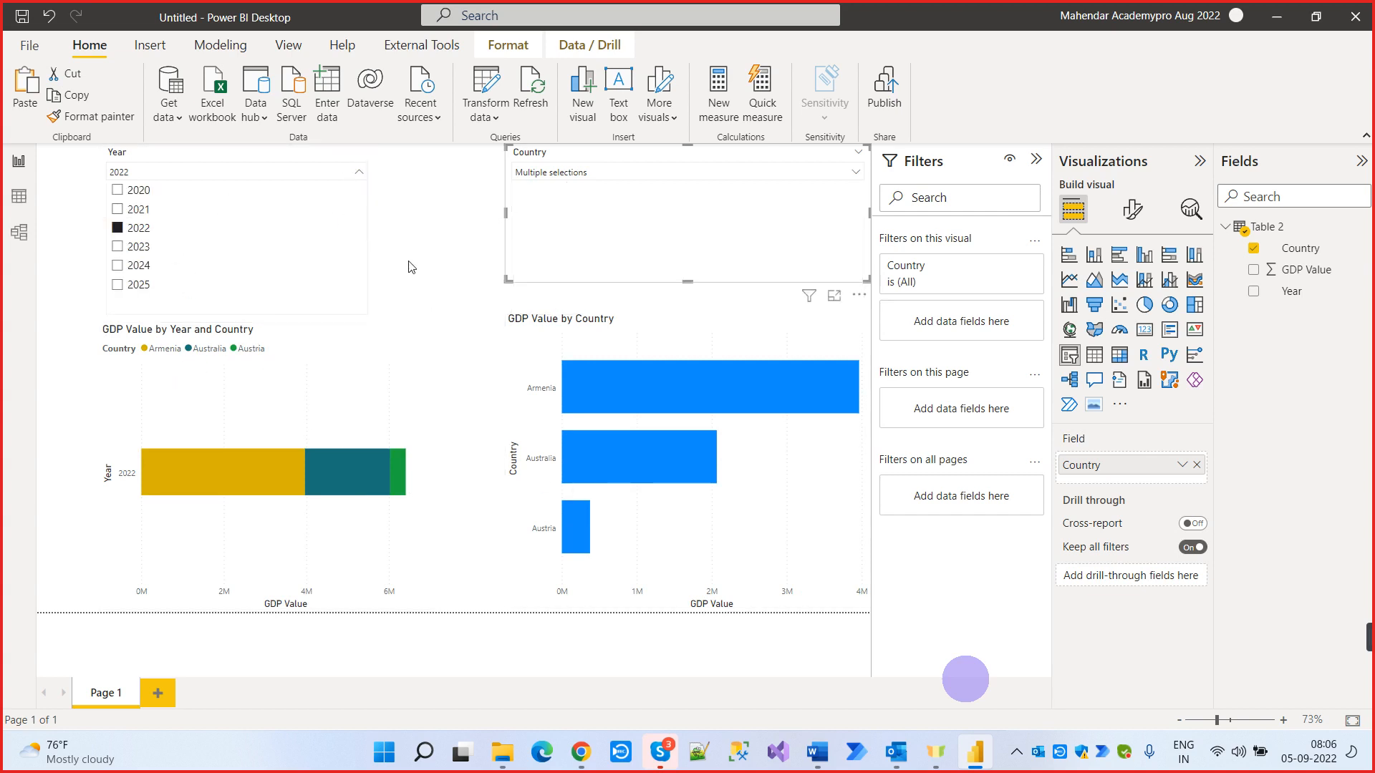
click(591, 211)
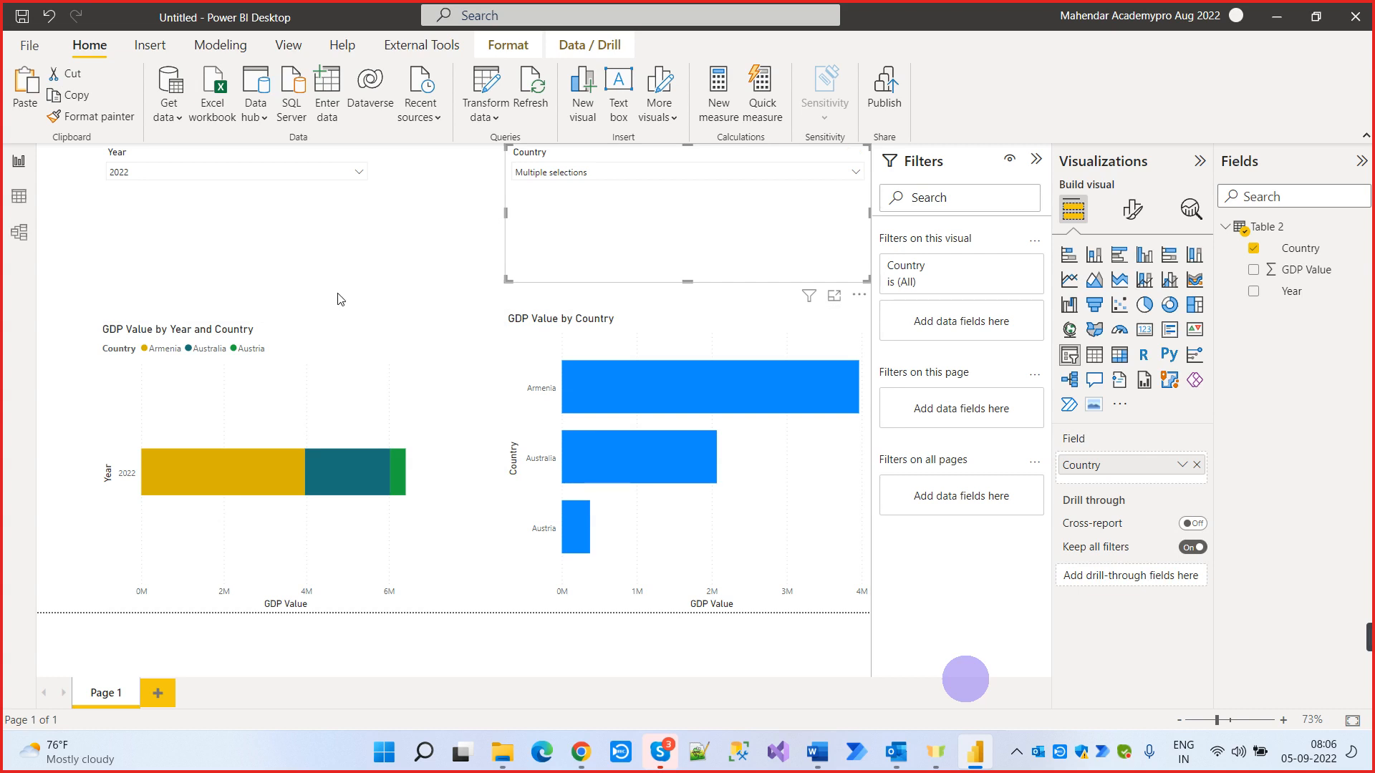
click(845, 153)
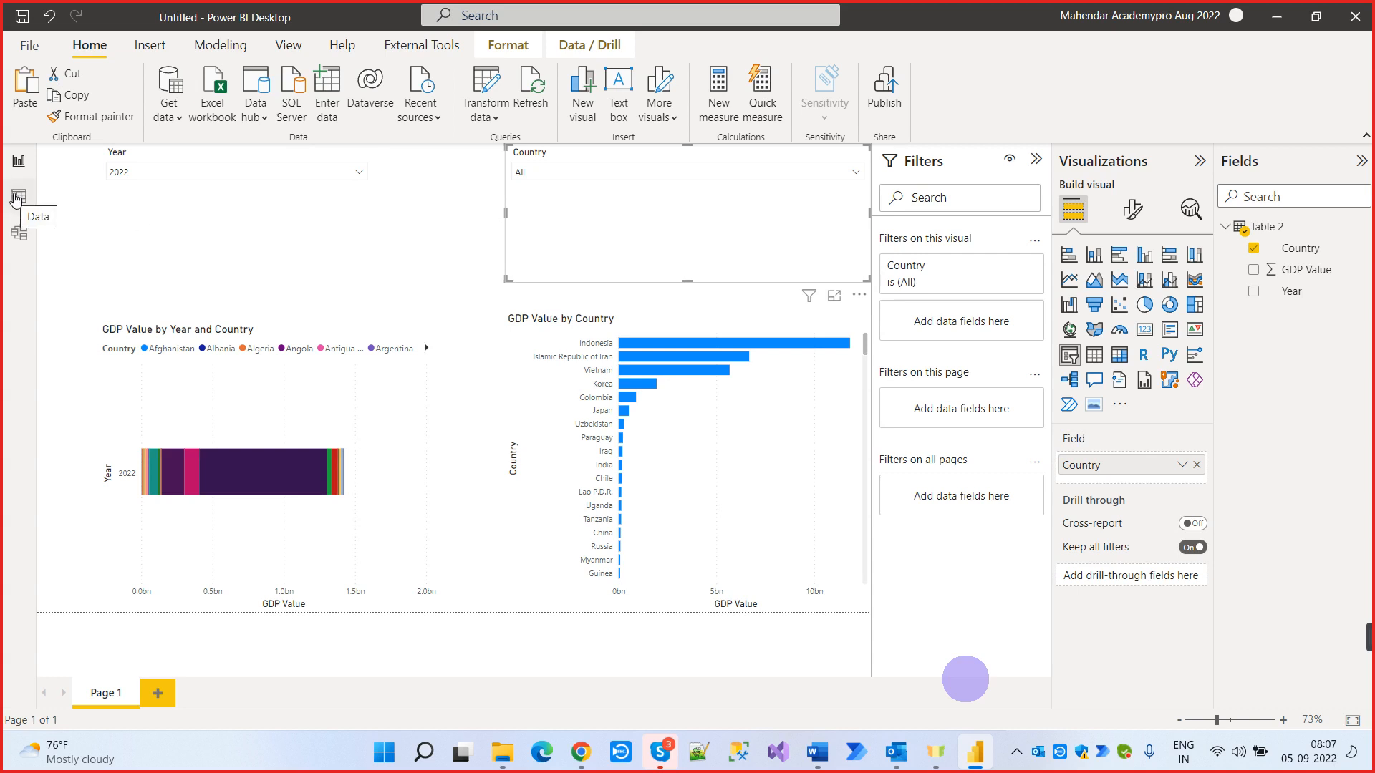
click(888, 89)
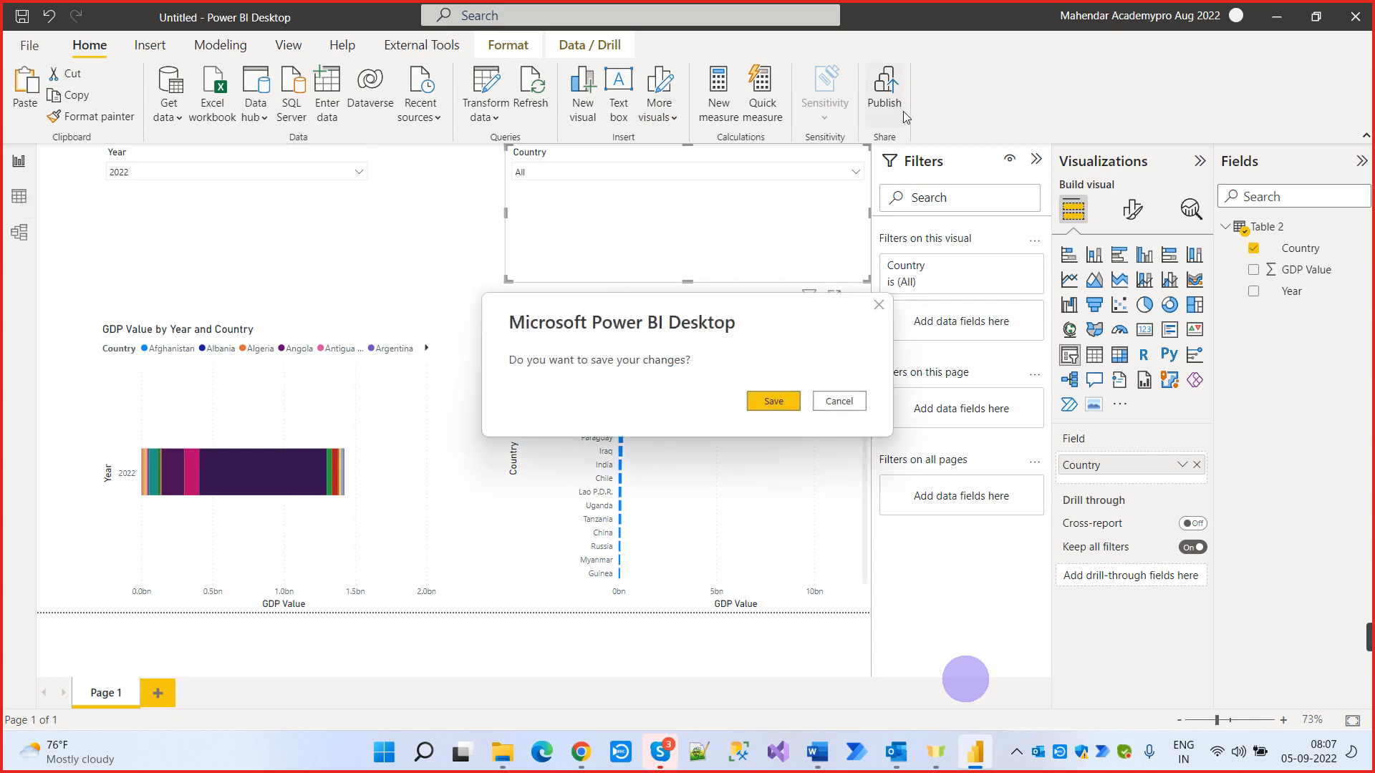
click(775, 402)
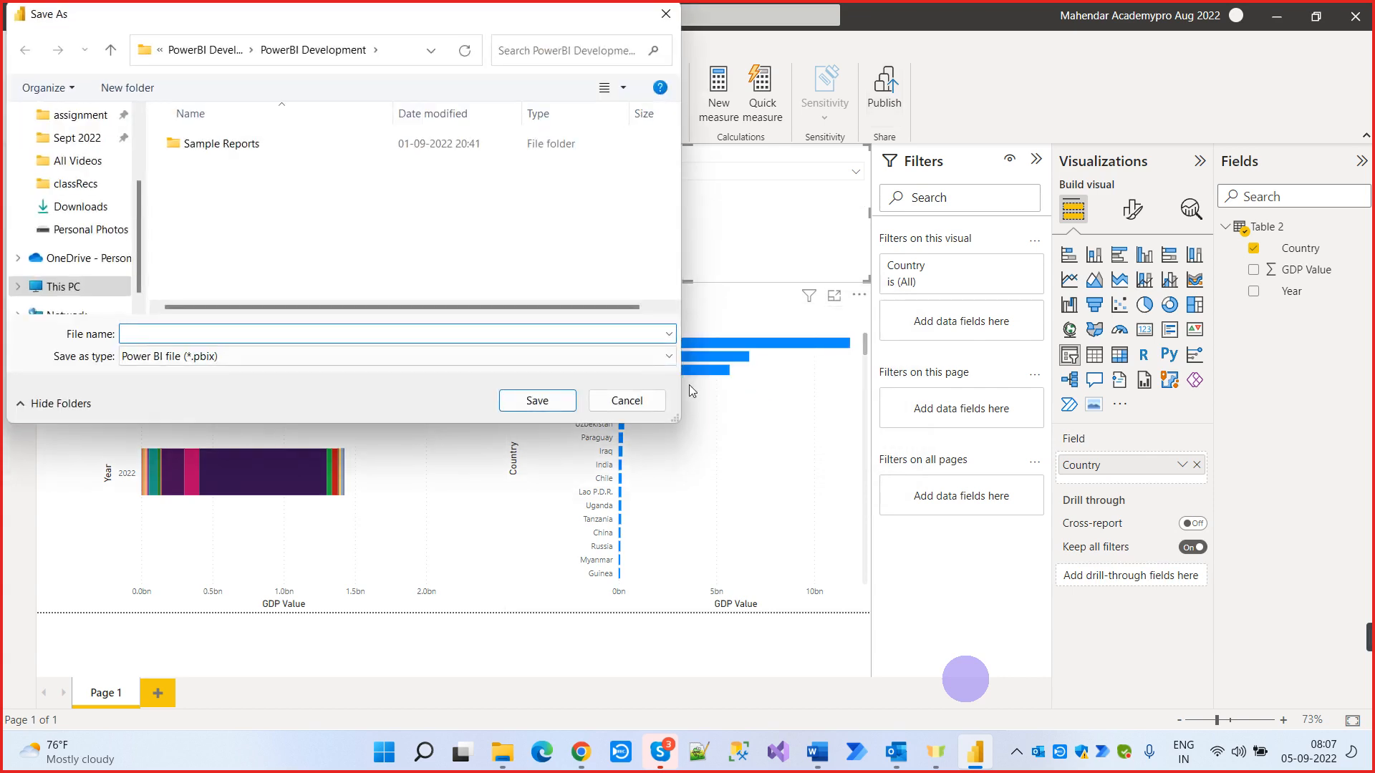
click(627, 401)
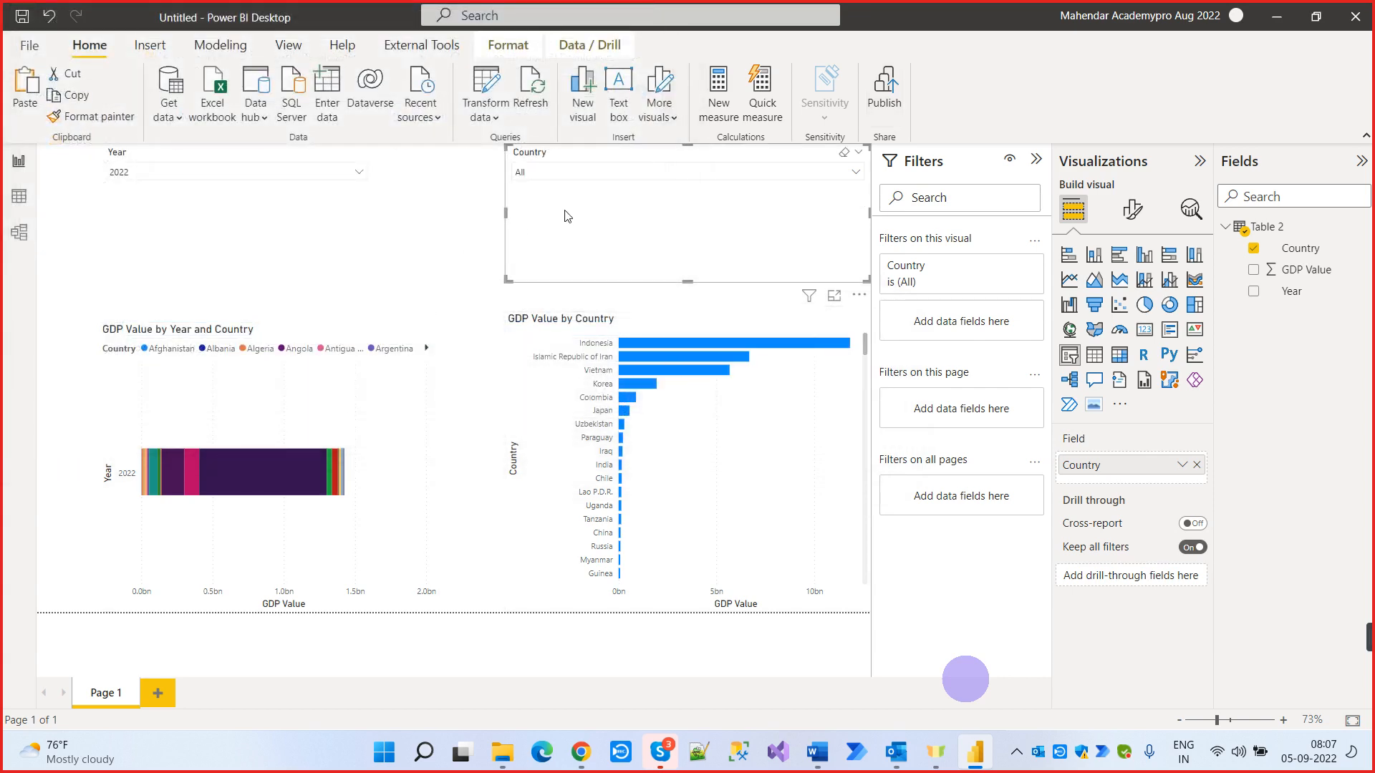
Clear the Year slicer's selection and save the report as Demo GDP Report in the Sept 2022 folder
click(347, 157)
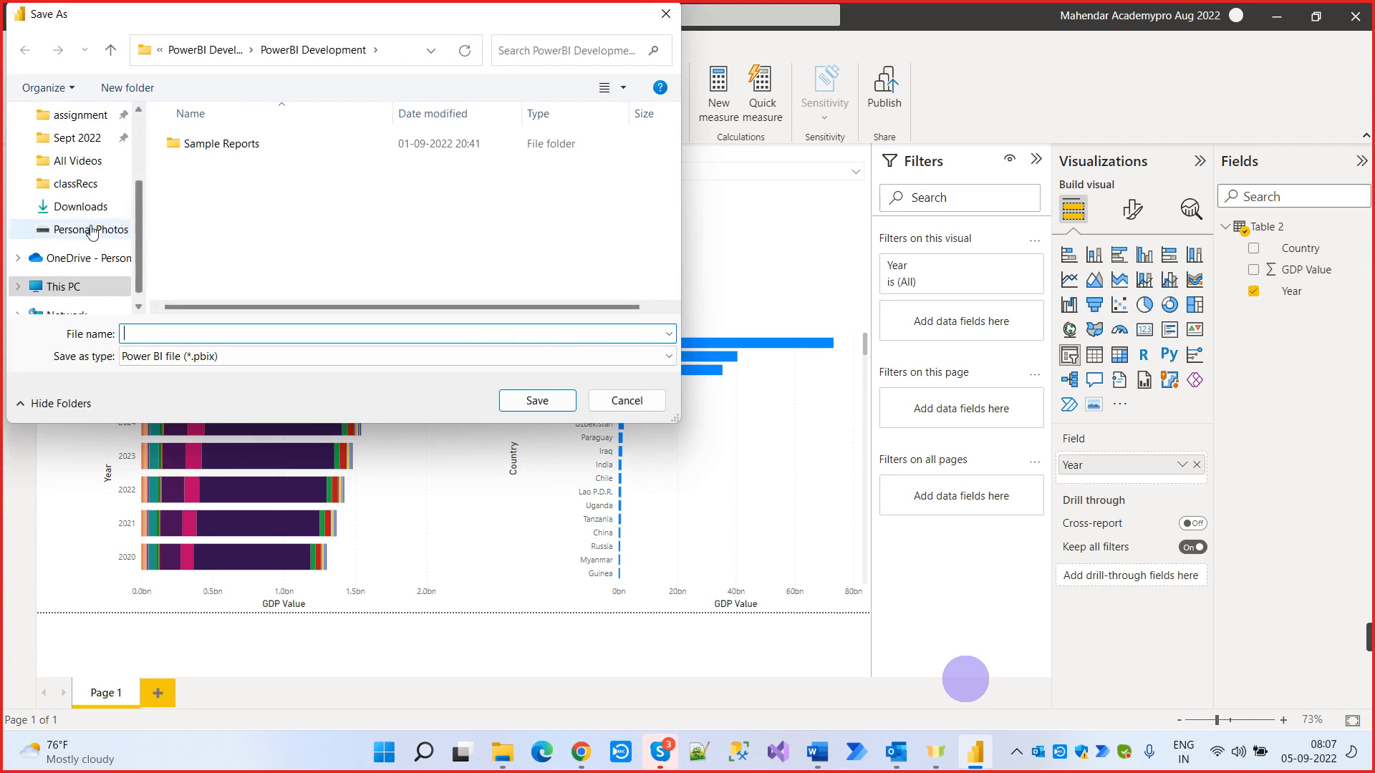
scroll(75, 188, up, 1)
click(75, 161)
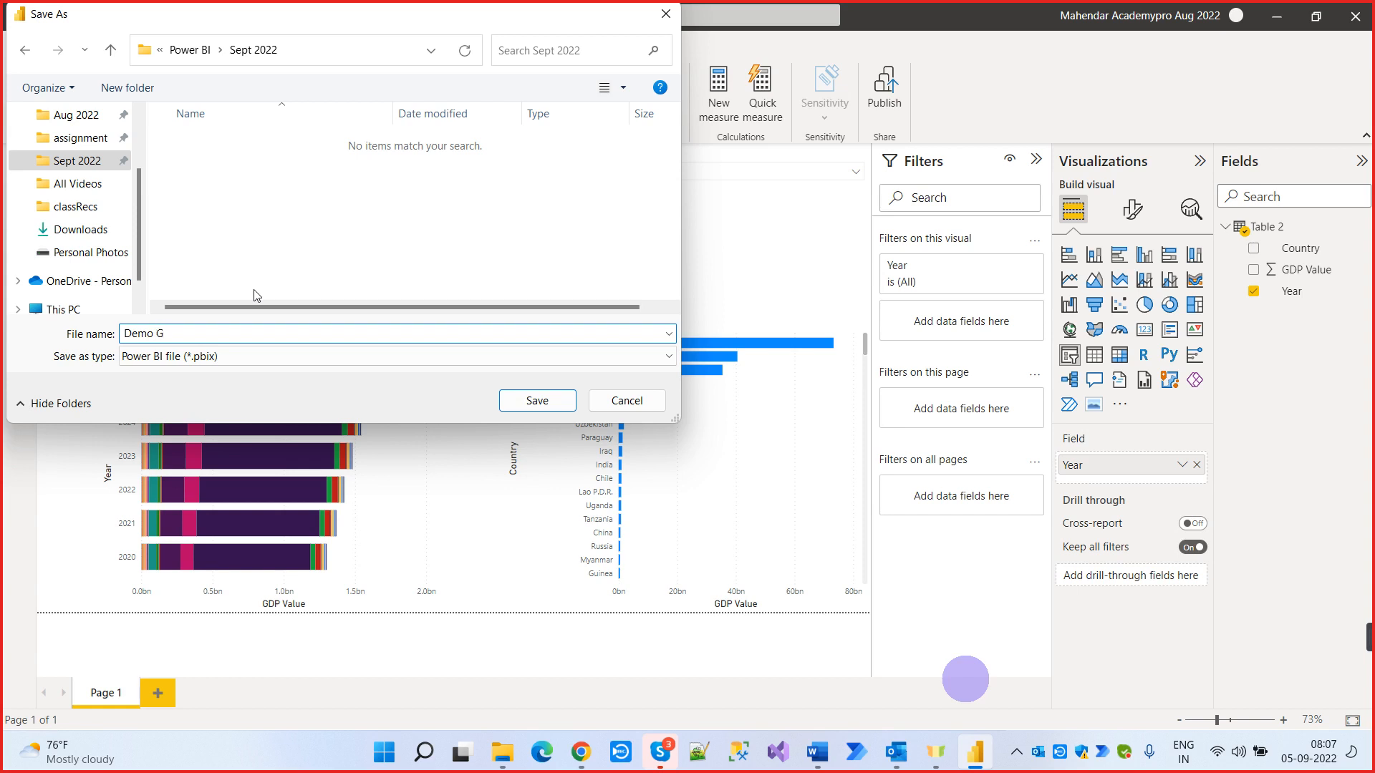
text(Report)
click(537, 399)
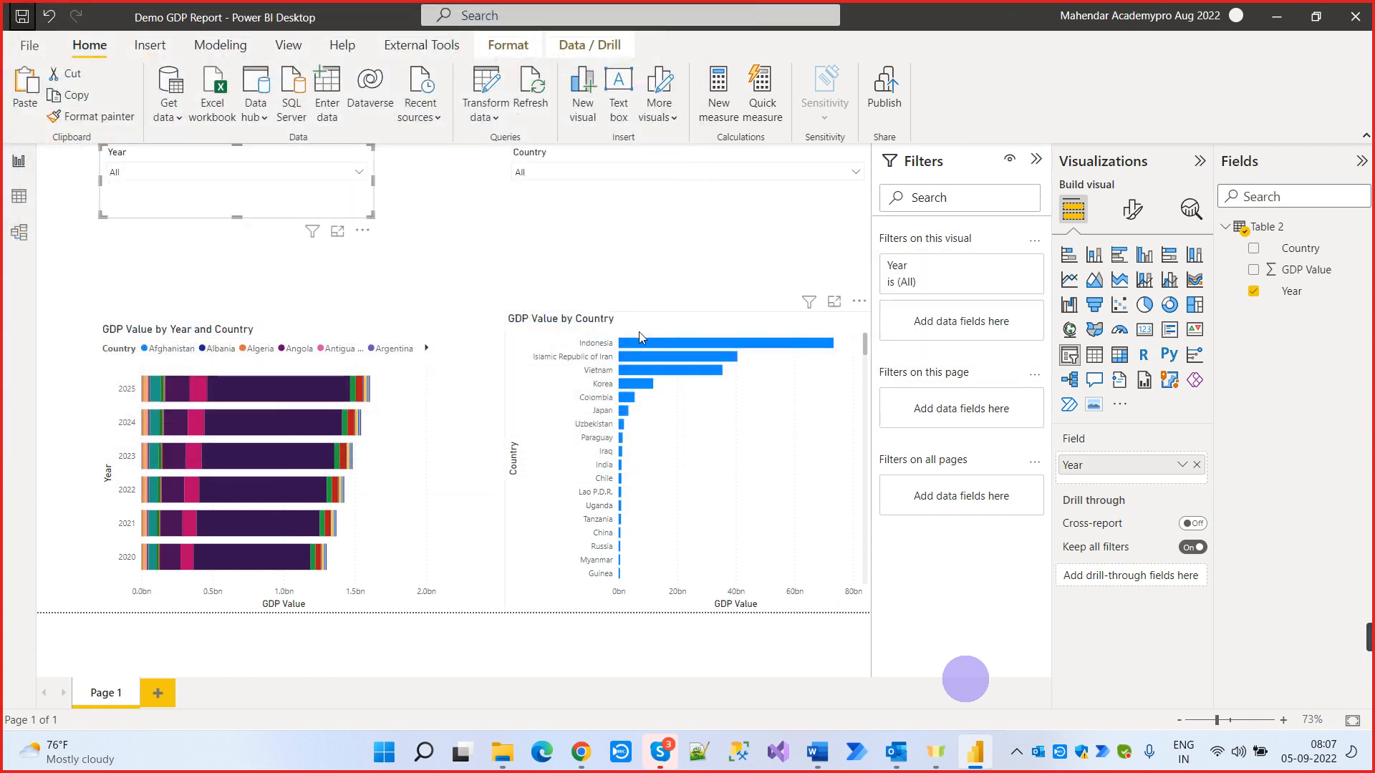
Publish the Demo GDP Report to My workspace after looking through the available destinations
click(888, 105)
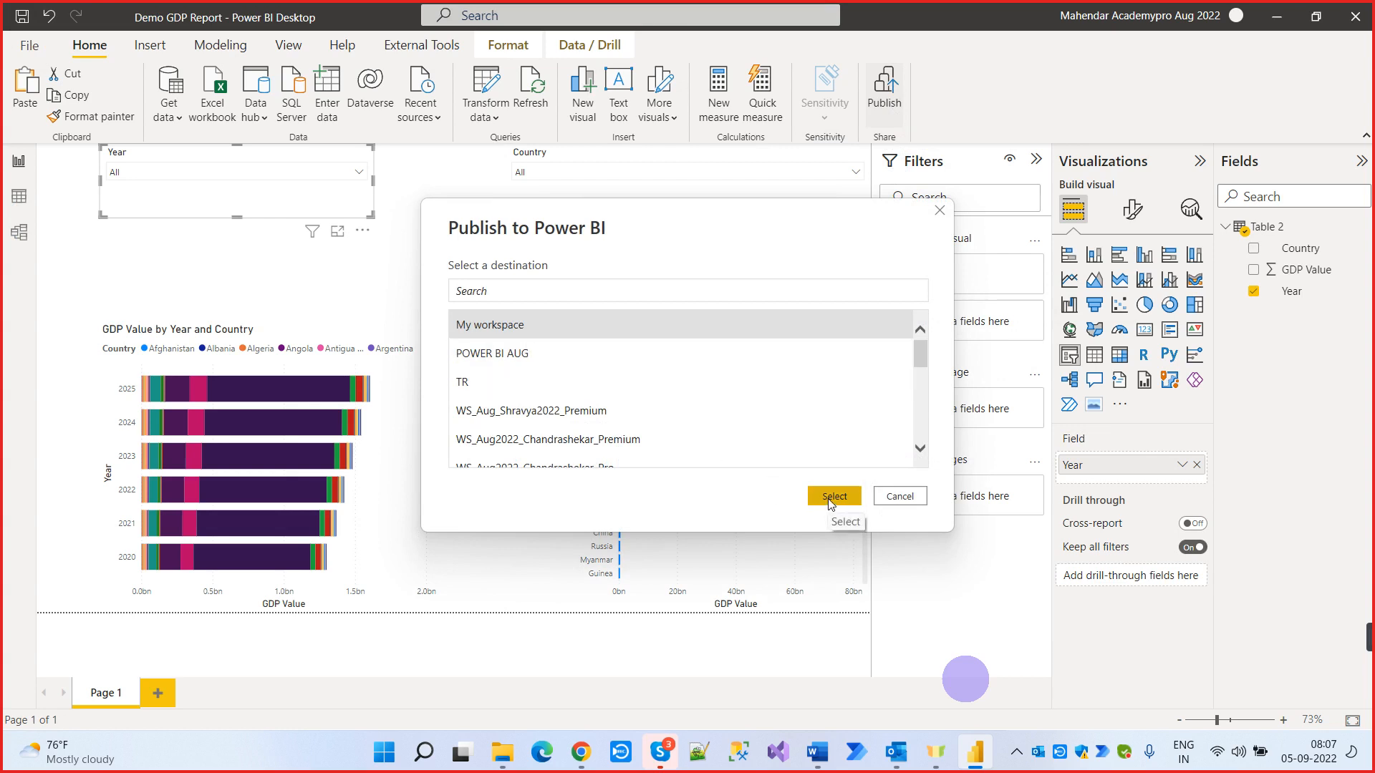
scroll(649, 448, down, 5)
scroll(650, 437, down, 3)
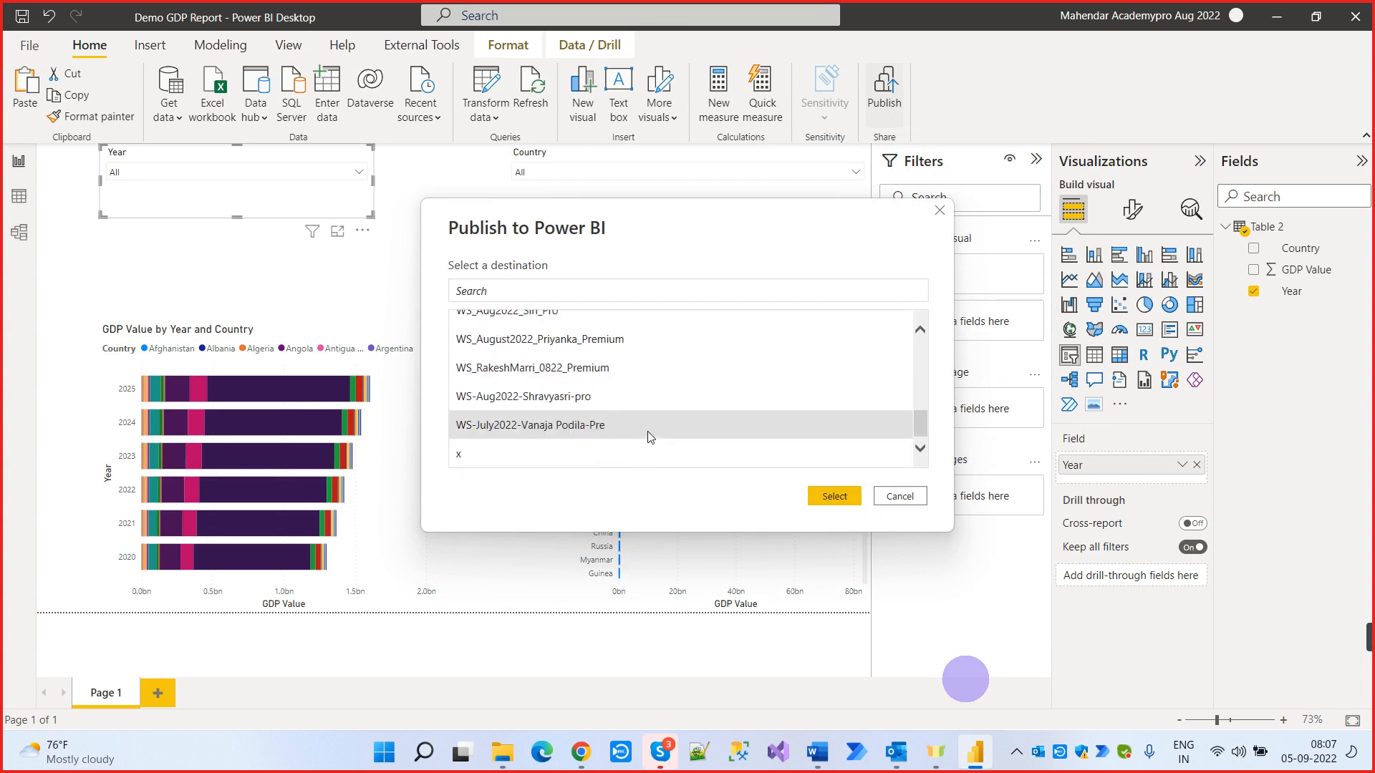
scroll(648, 429, up, 10)
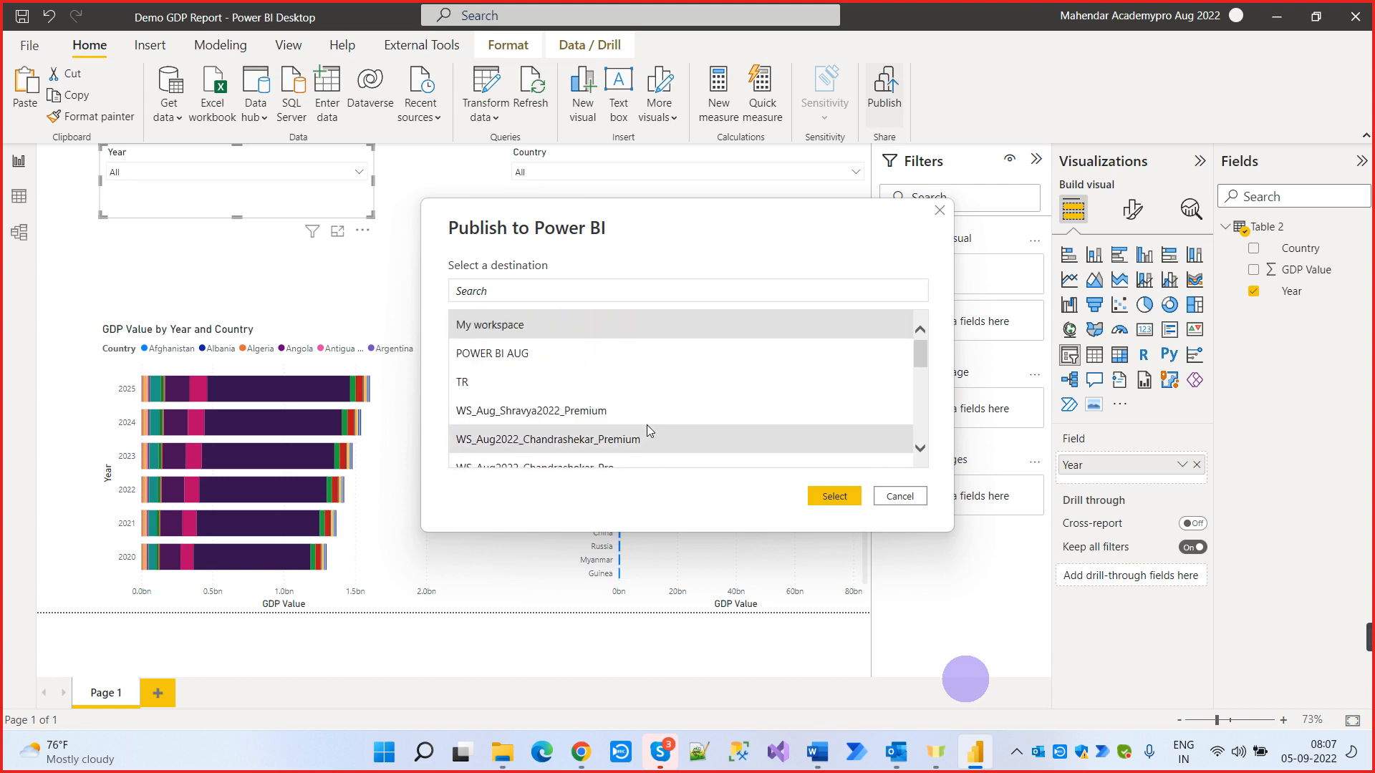
click(820, 501)
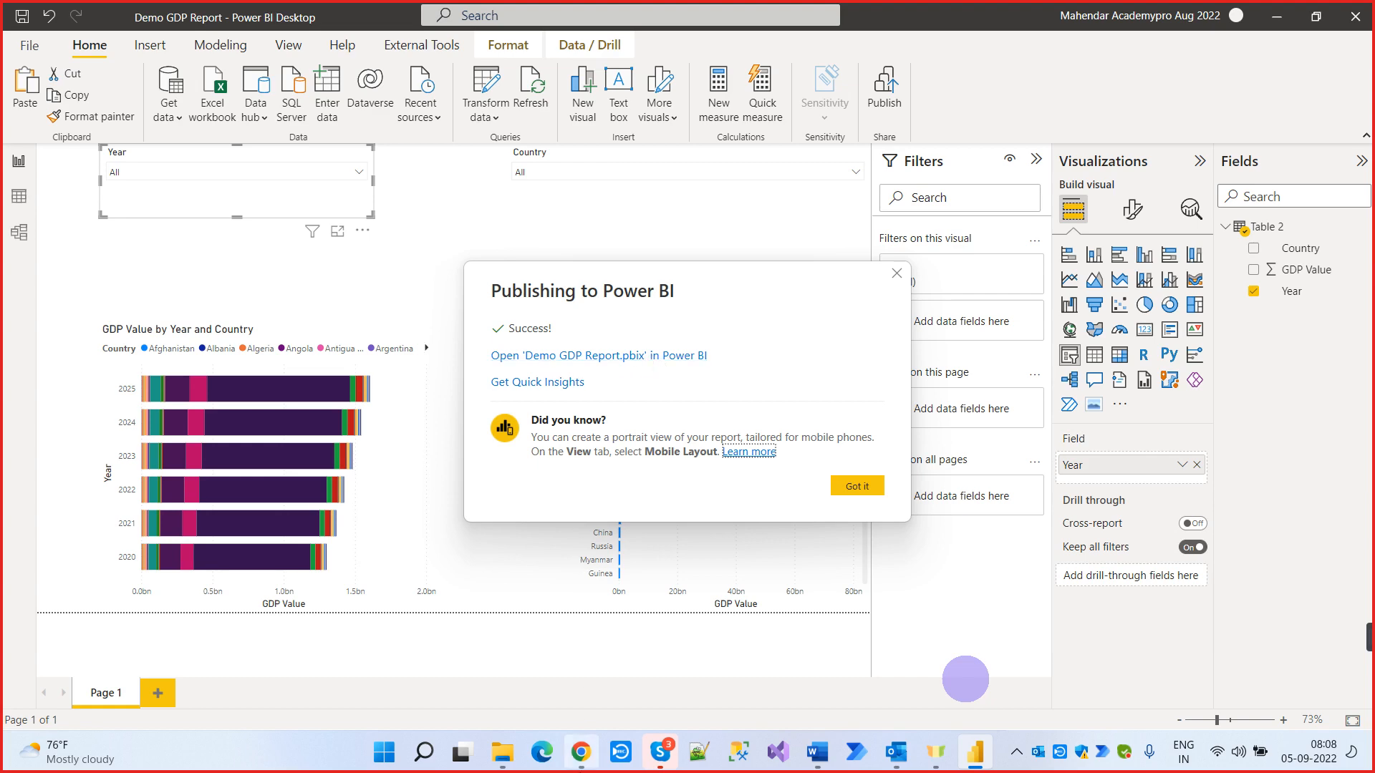
Switch to the Power BI service in Chrome and open My workspace
click(580, 752)
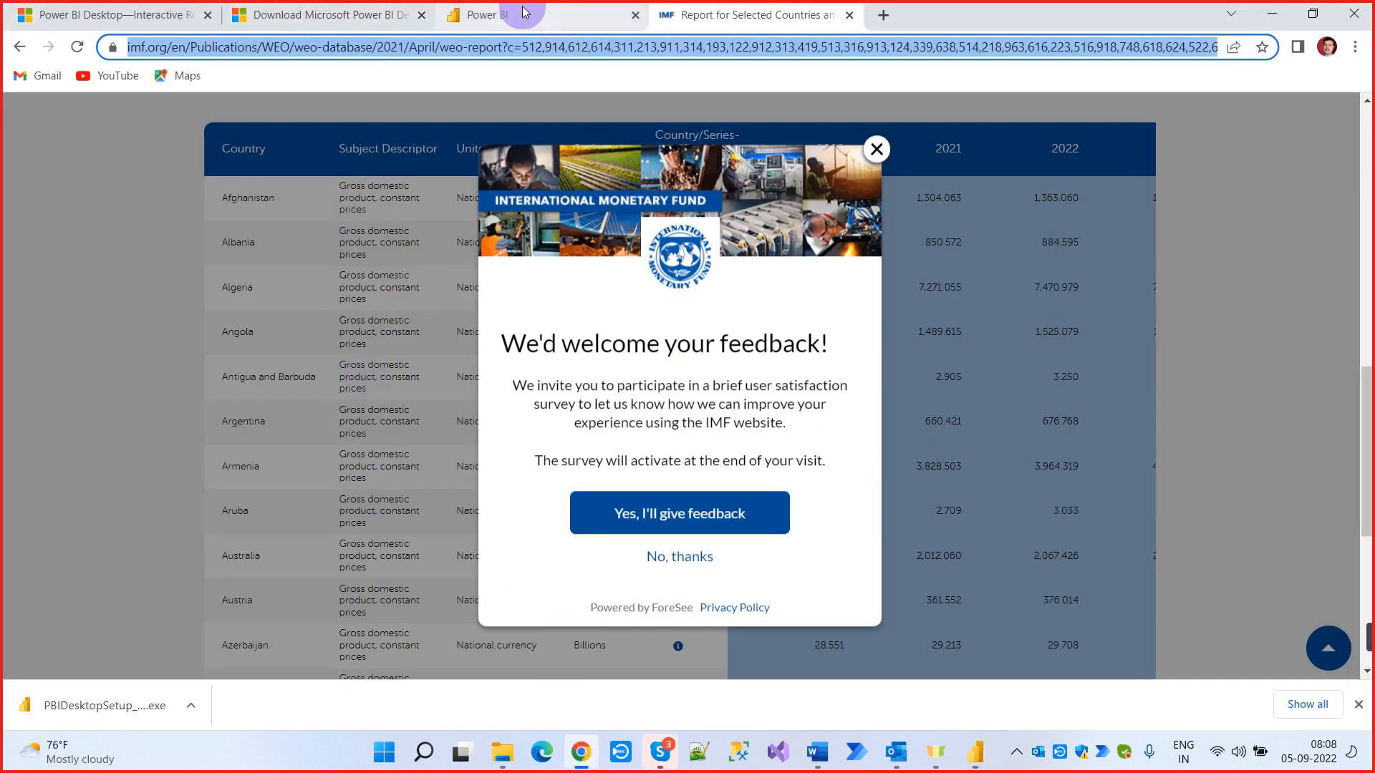
click(525, 12)
click(100, 489)
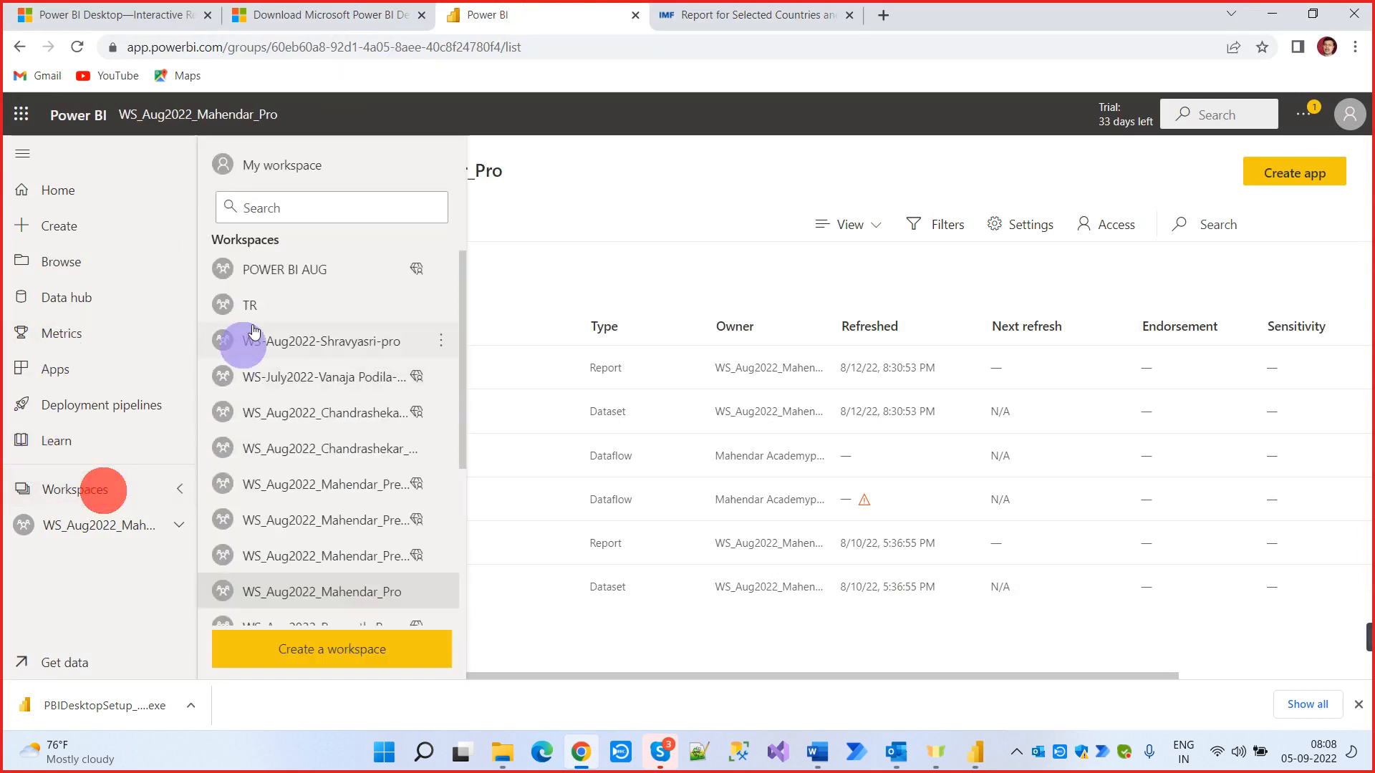
click(294, 170)
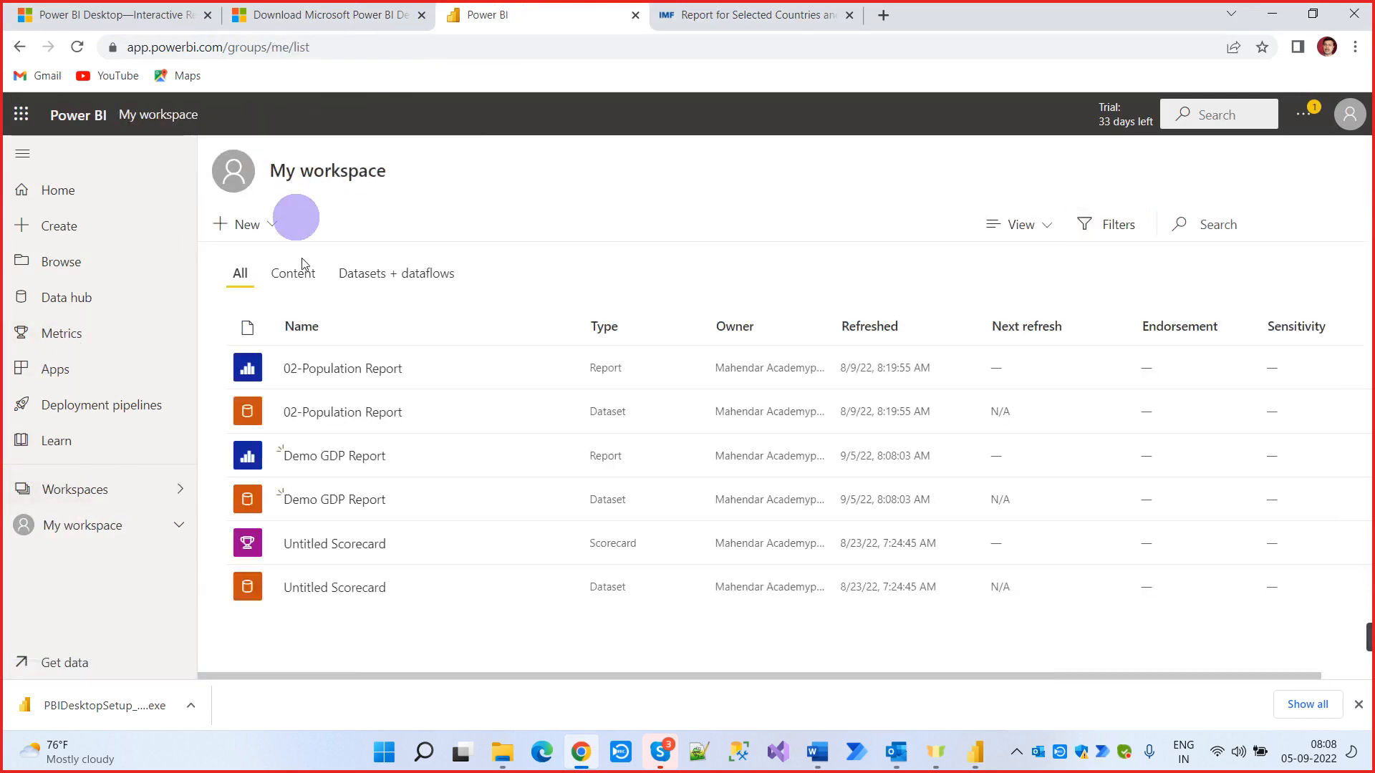
Open the published Demo GDP Report from My workspace and collapse the navigation pane
click(335, 456)
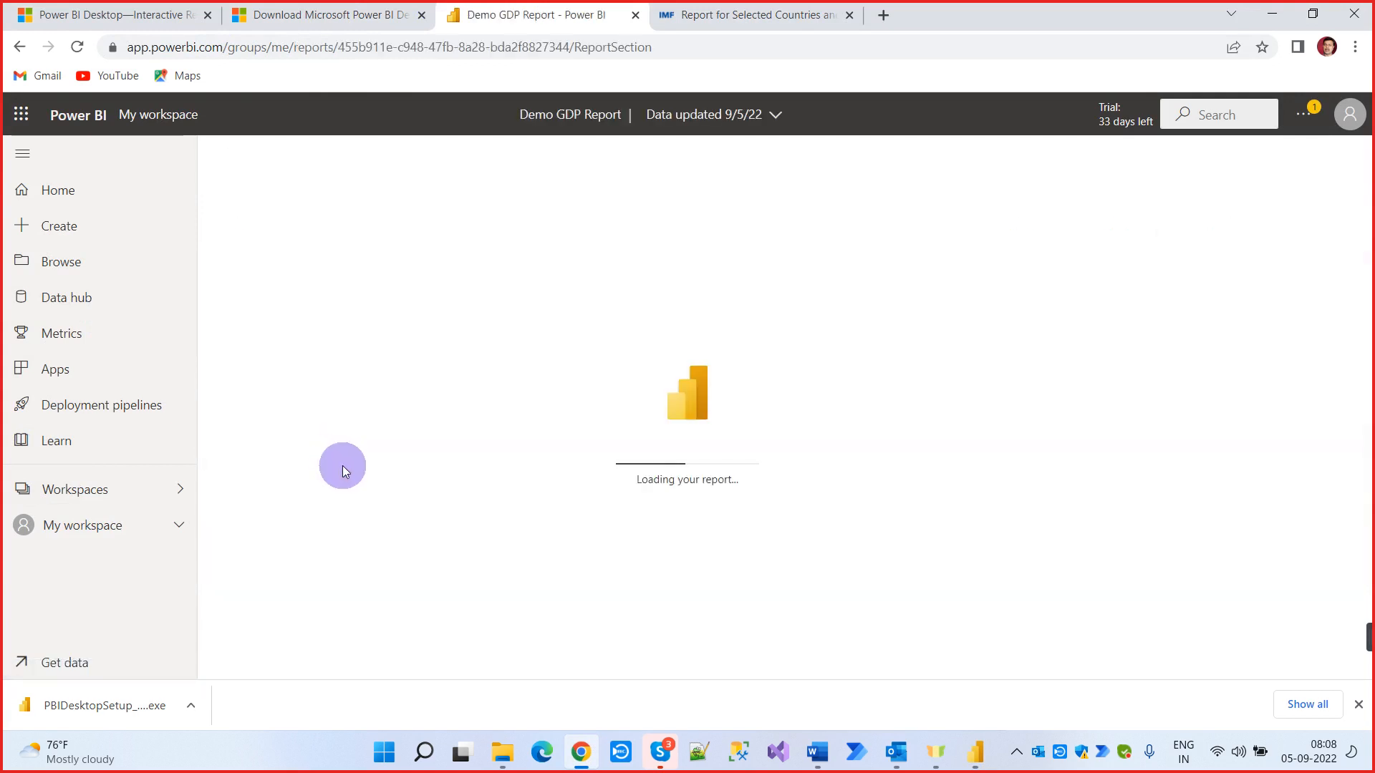
click(23, 153)
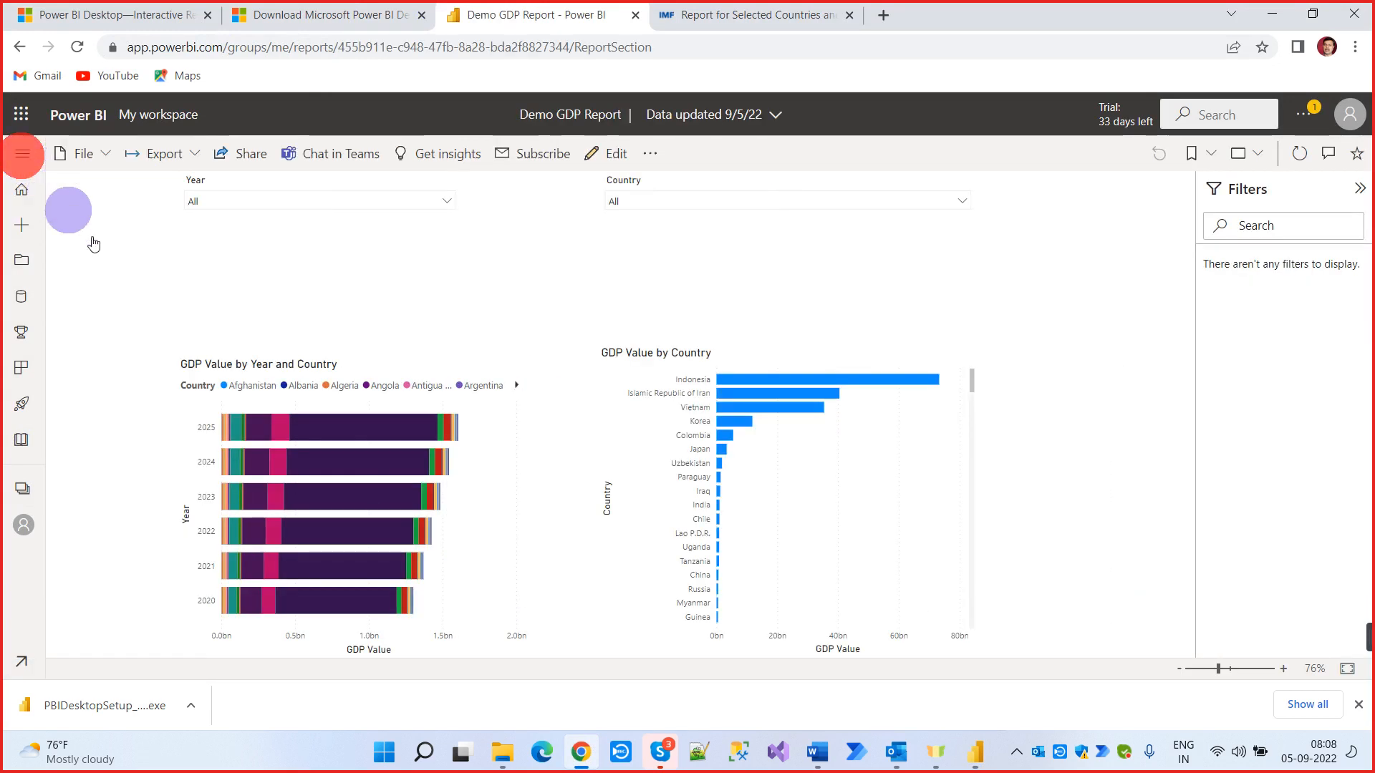
Filter the report to Year 2022 and the countries Angola, Antigua and Barbuda, Argentina and Armenia using the slicers
click(523, 201)
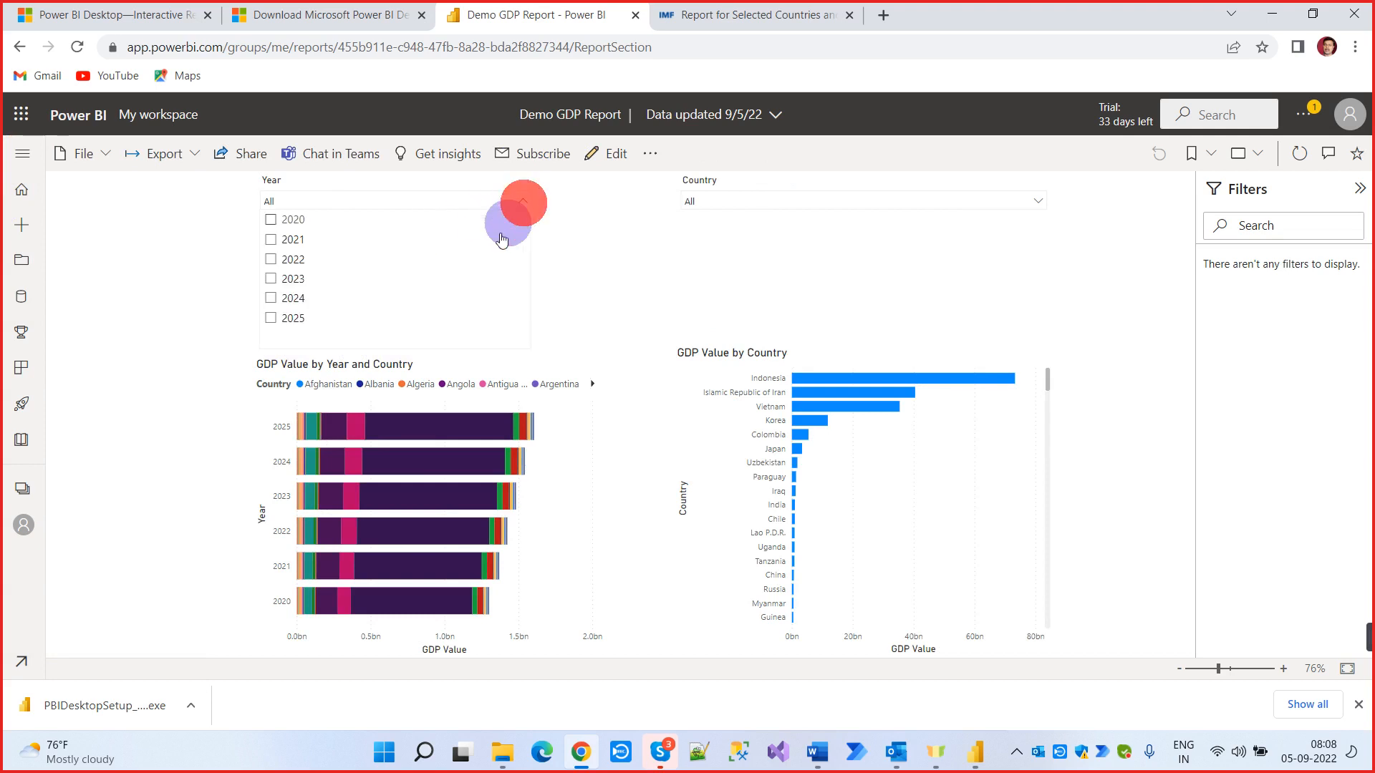
click(287, 260)
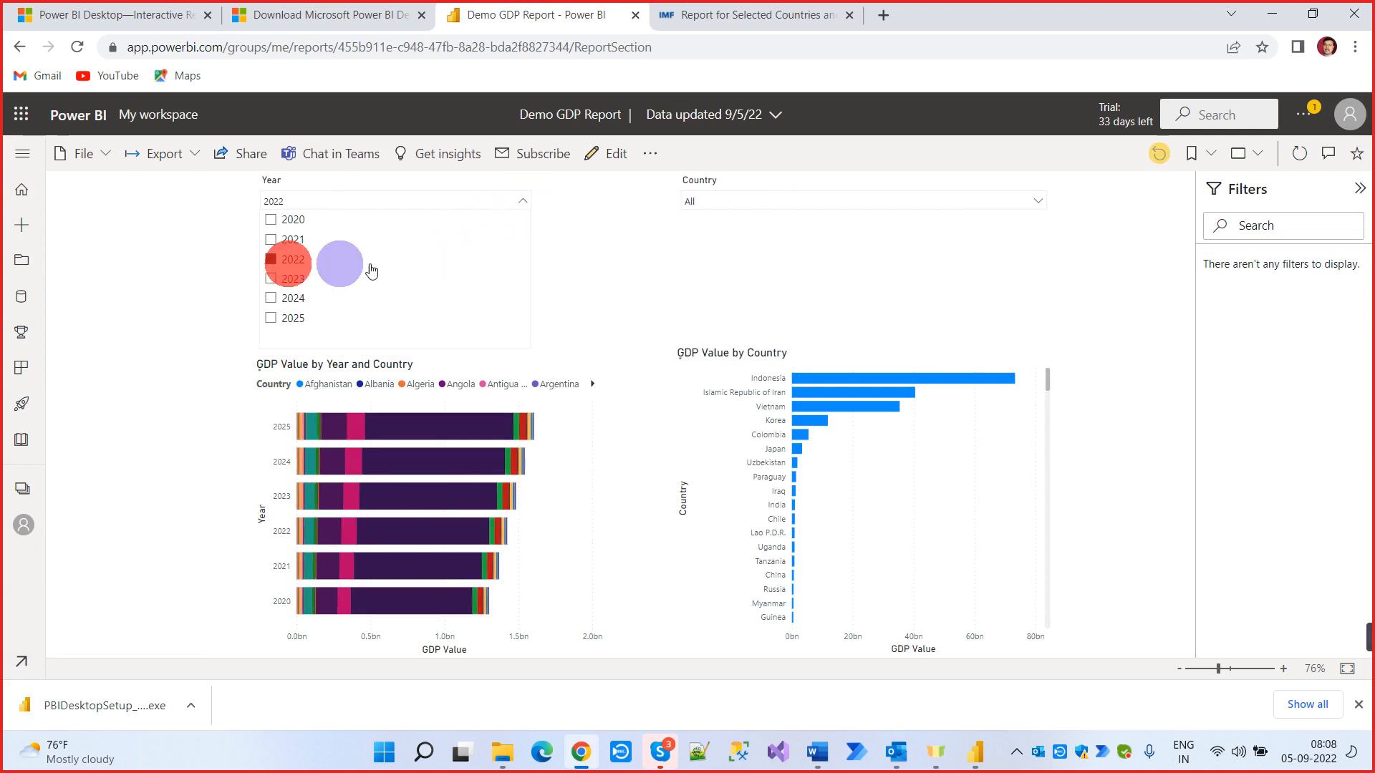
click(748, 200)
click(724, 280)
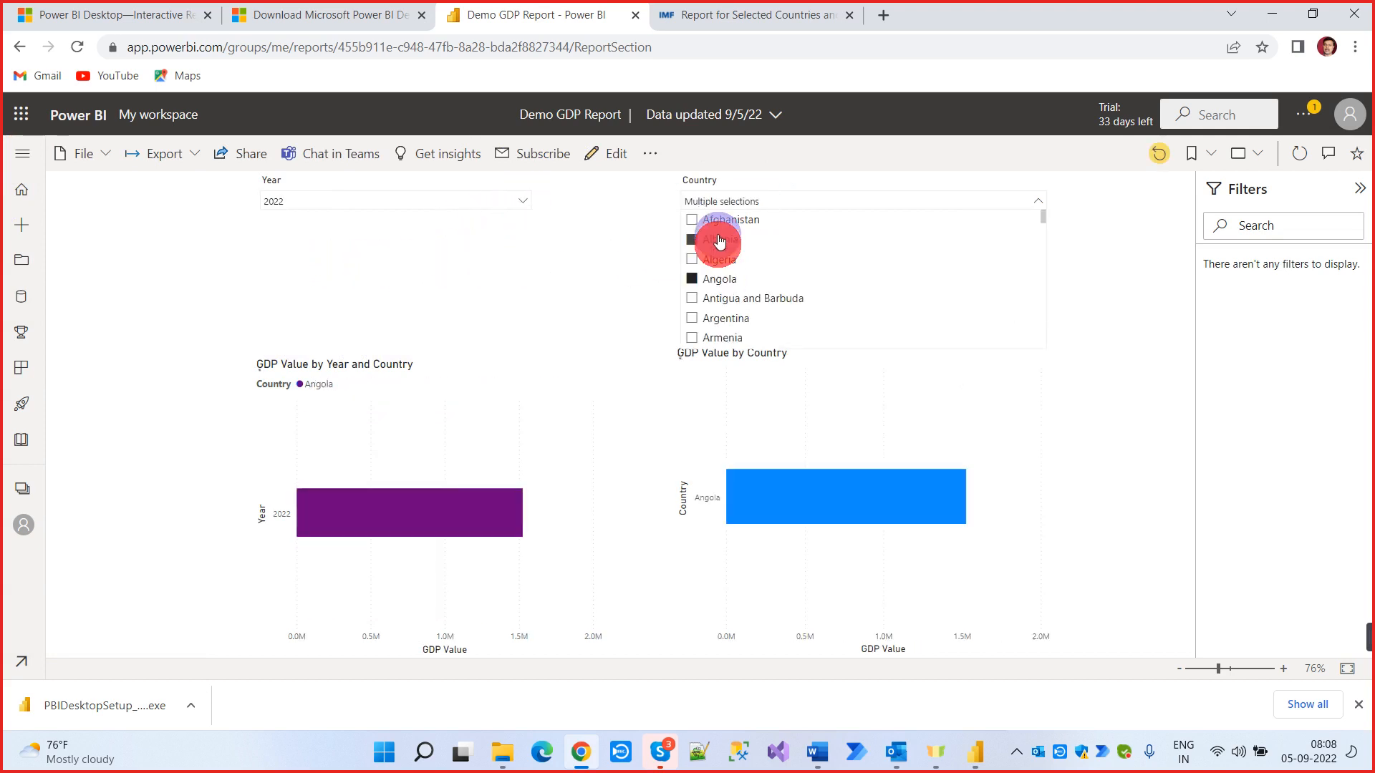
ctrl+click(725, 334)
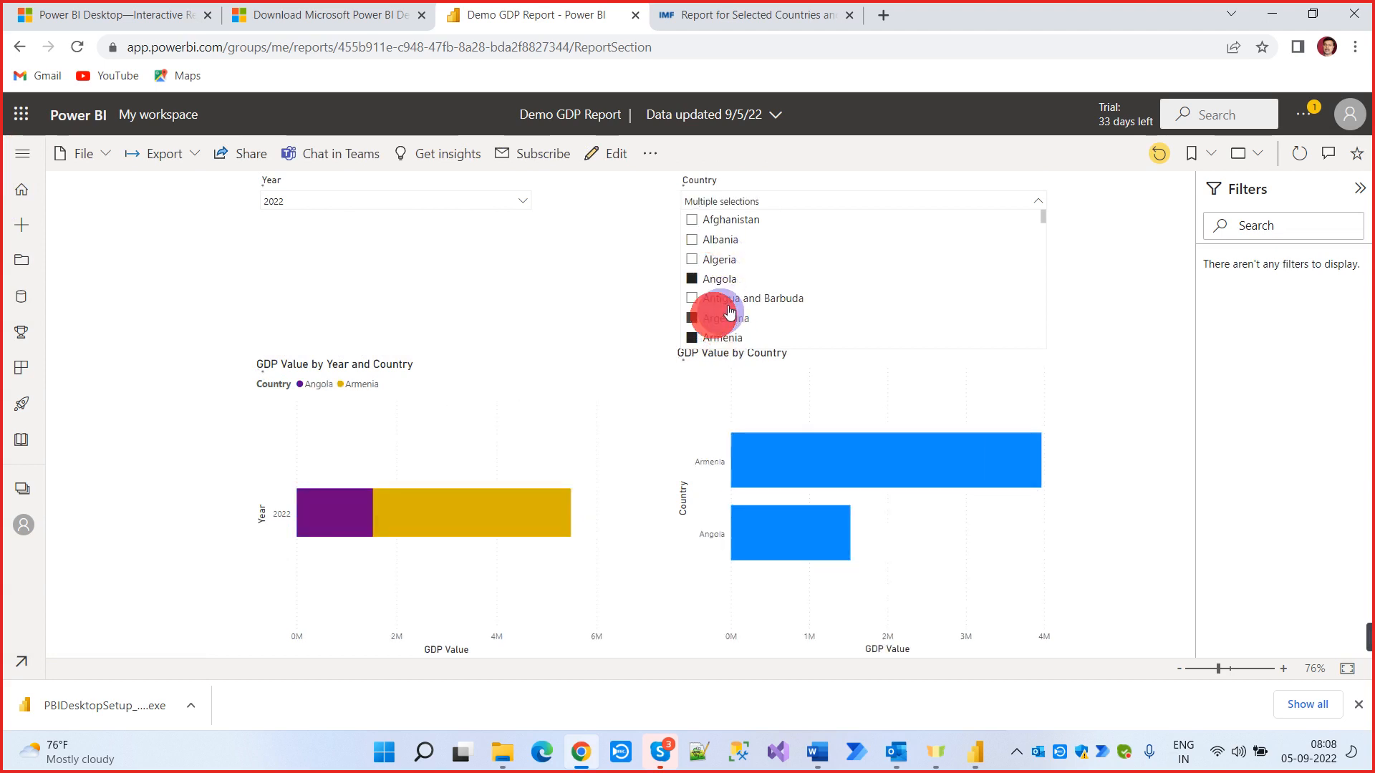
ctrl+click(724, 317)
ctrl+click(729, 298)
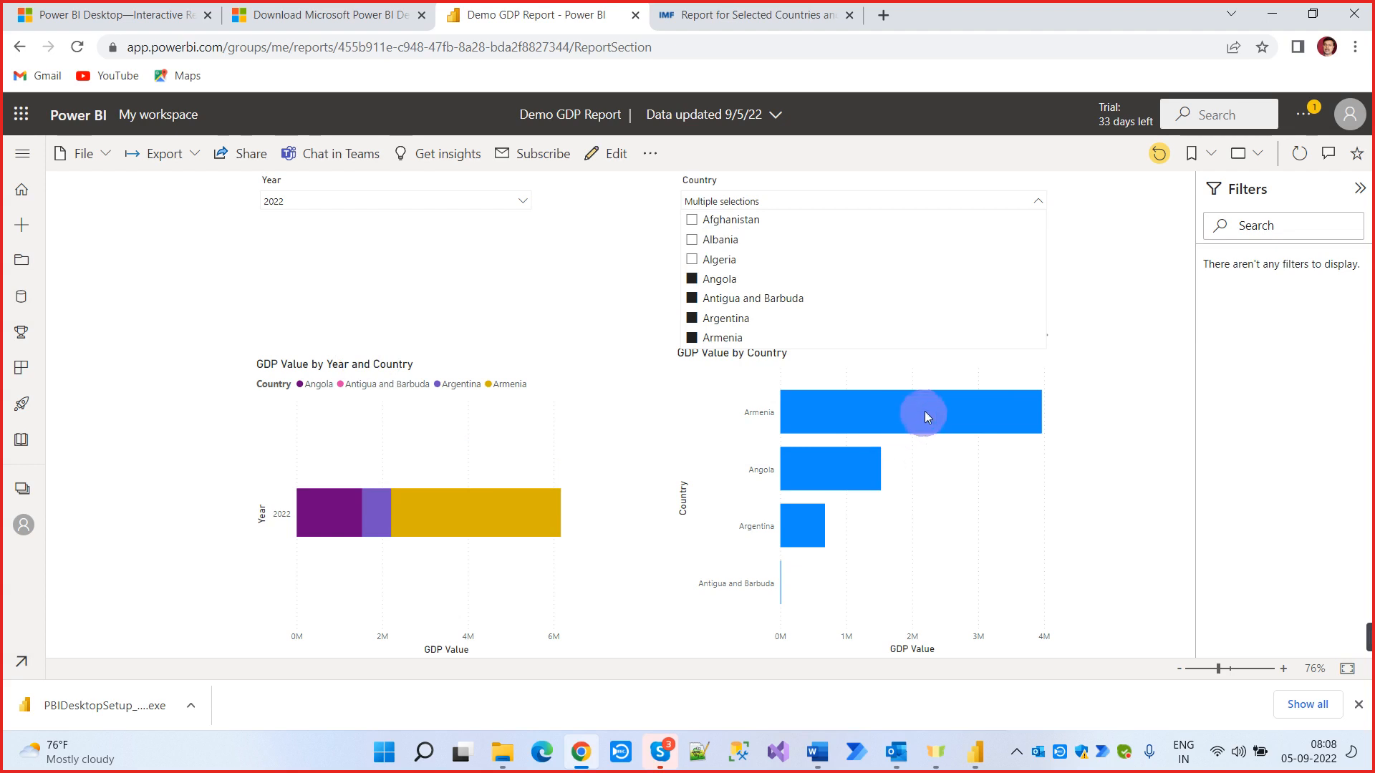
mouse_move(801, 535)
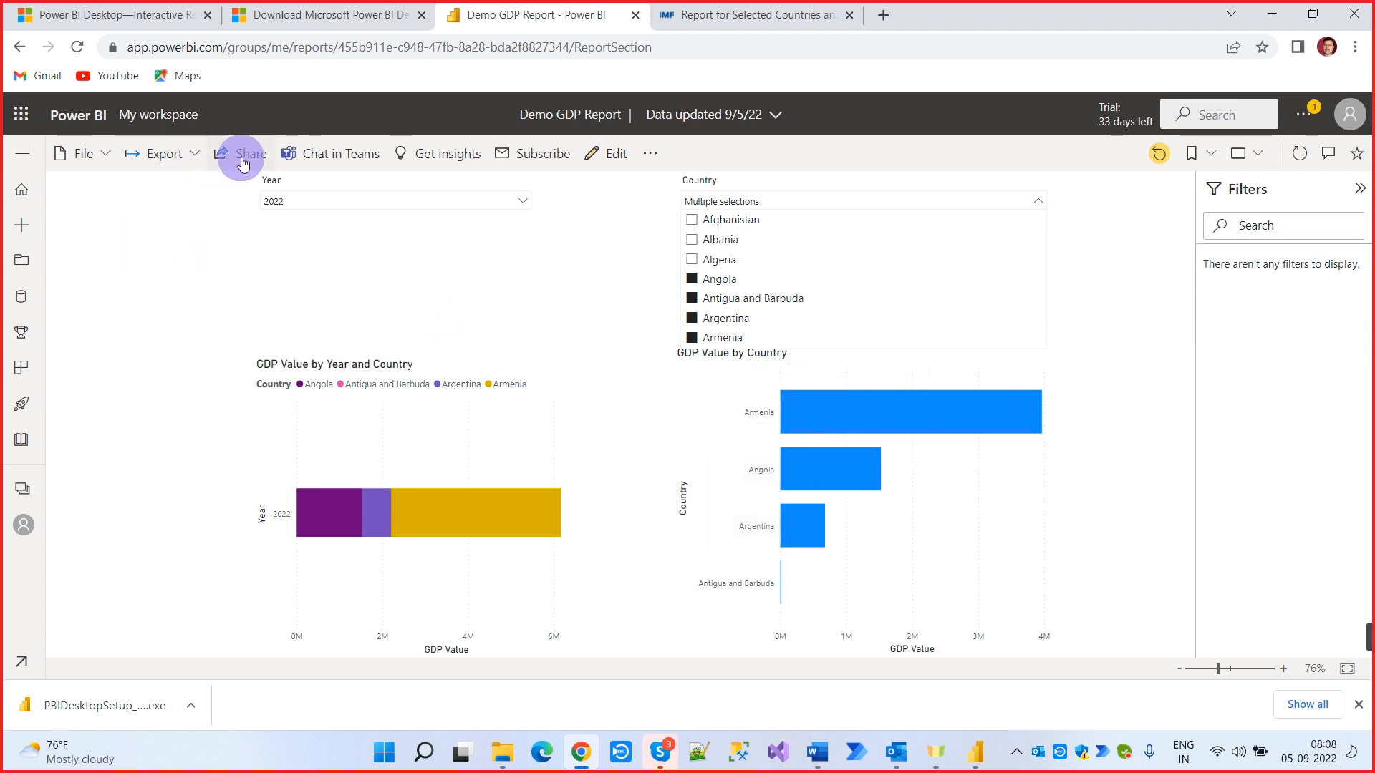
Reset the report's slicers to their default state
click(1172, 165)
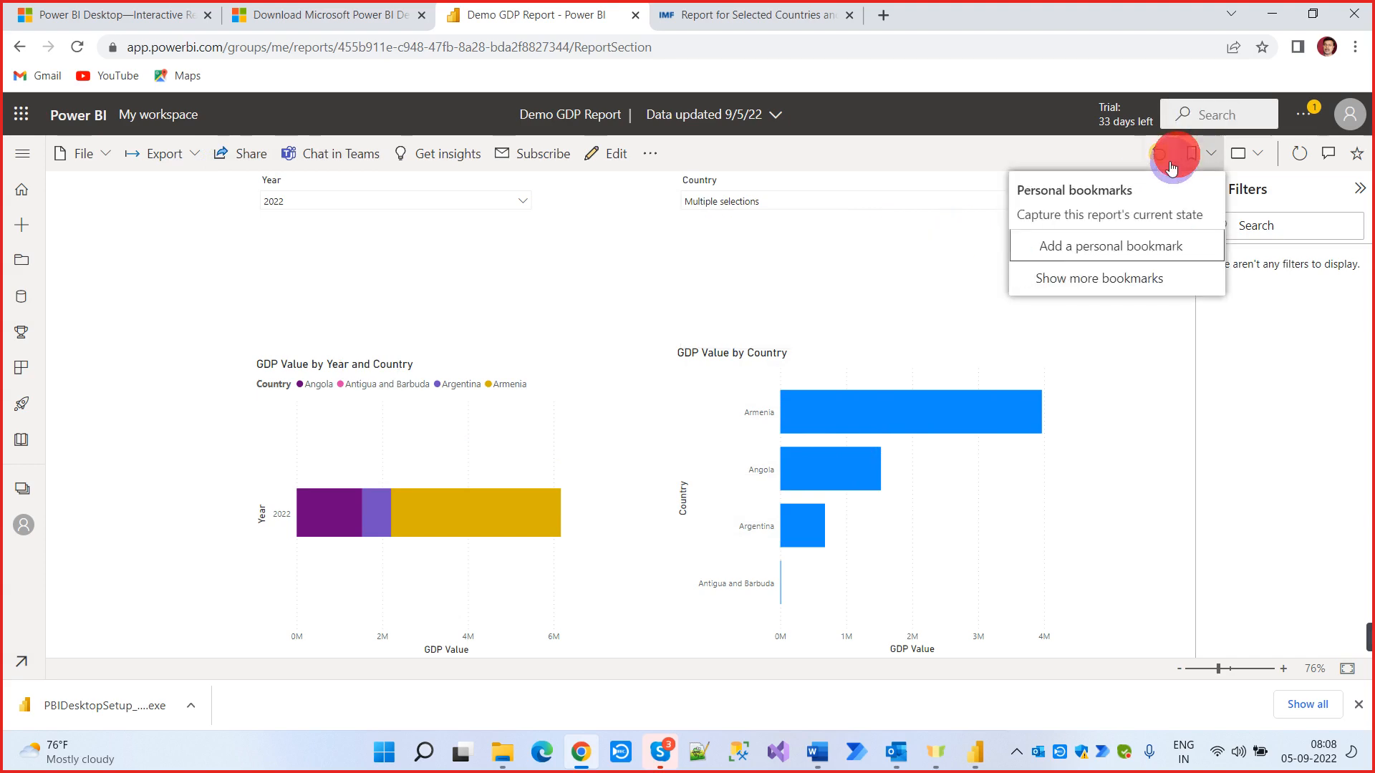
click(1158, 153)
click(742, 434)
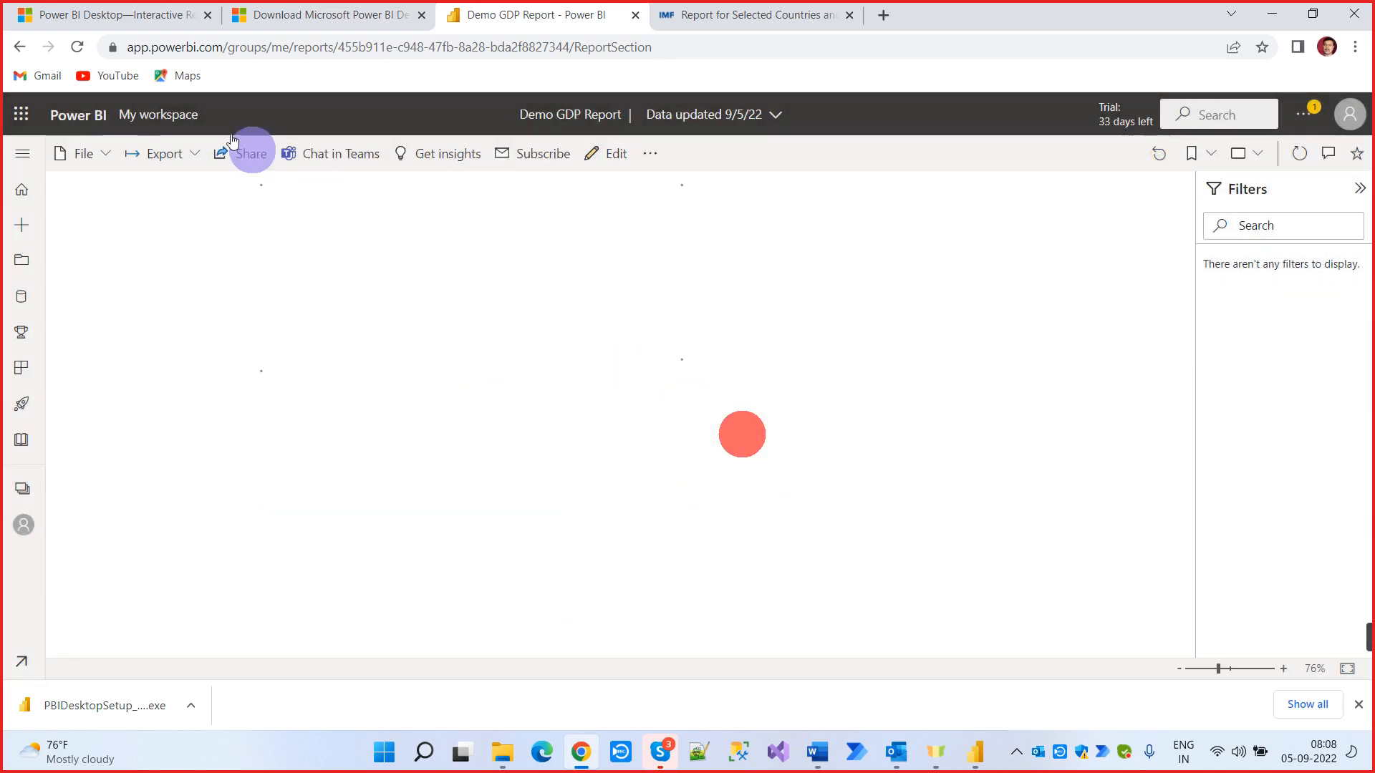
Copy the report's organization sharing link and send it in the chat of the Power BI Sept 2022 call in Skype
click(231, 154)
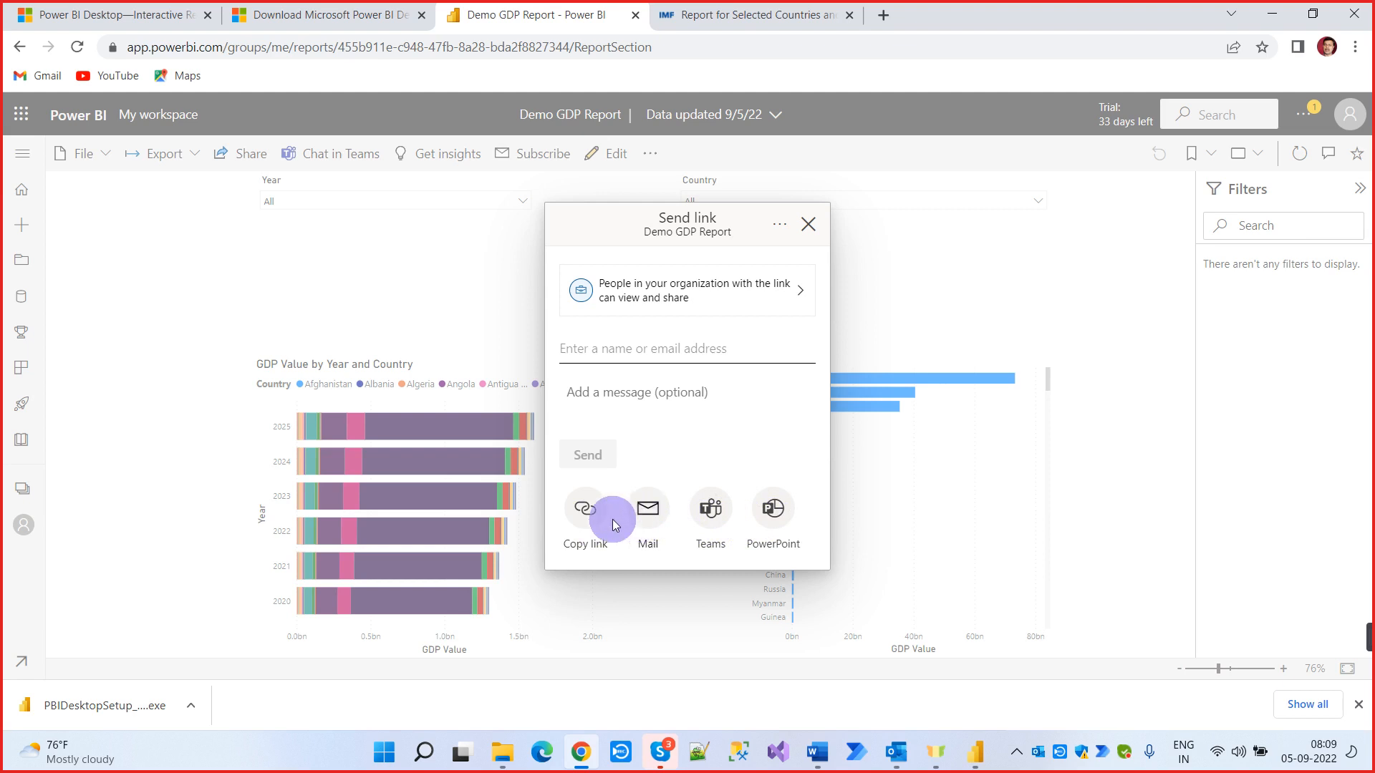
click(583, 512)
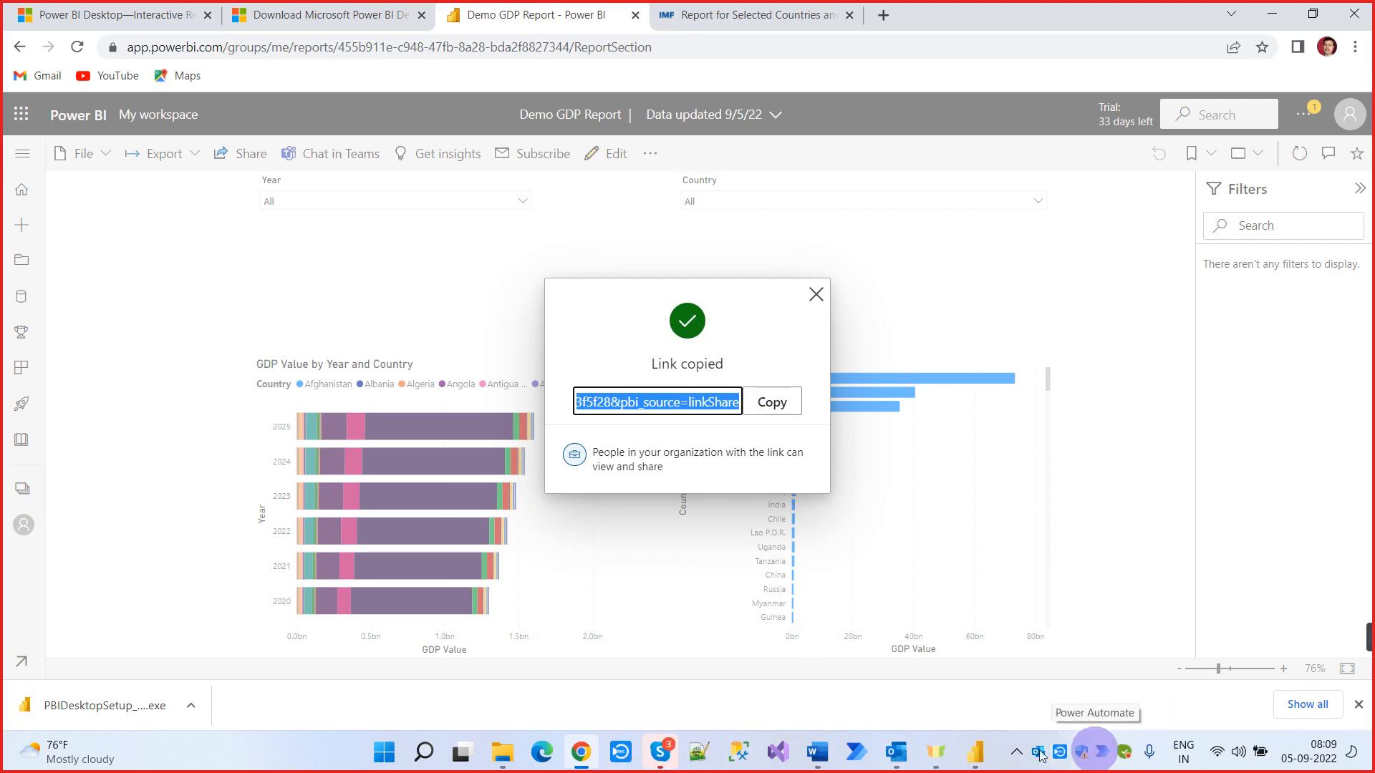
click(659, 751)
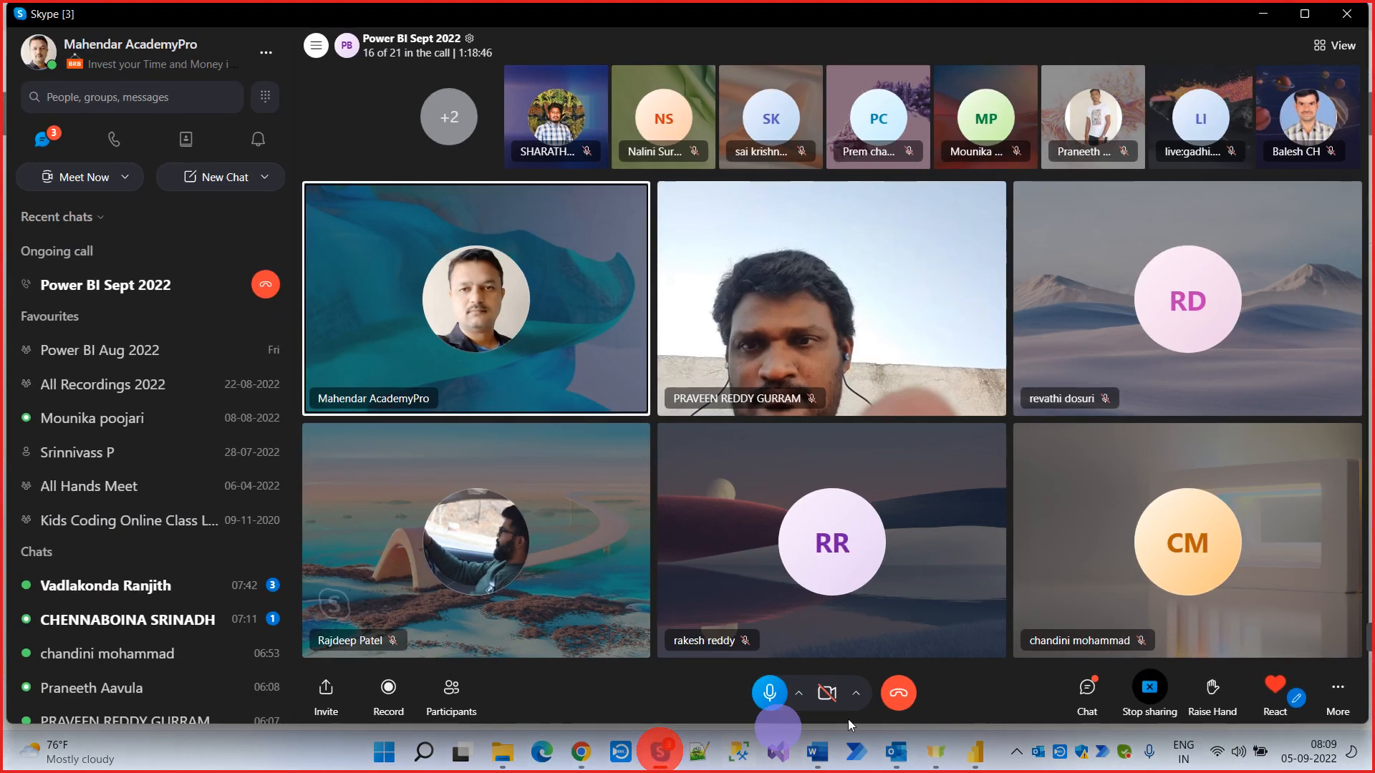
click(1087, 691)
click(1177, 704)
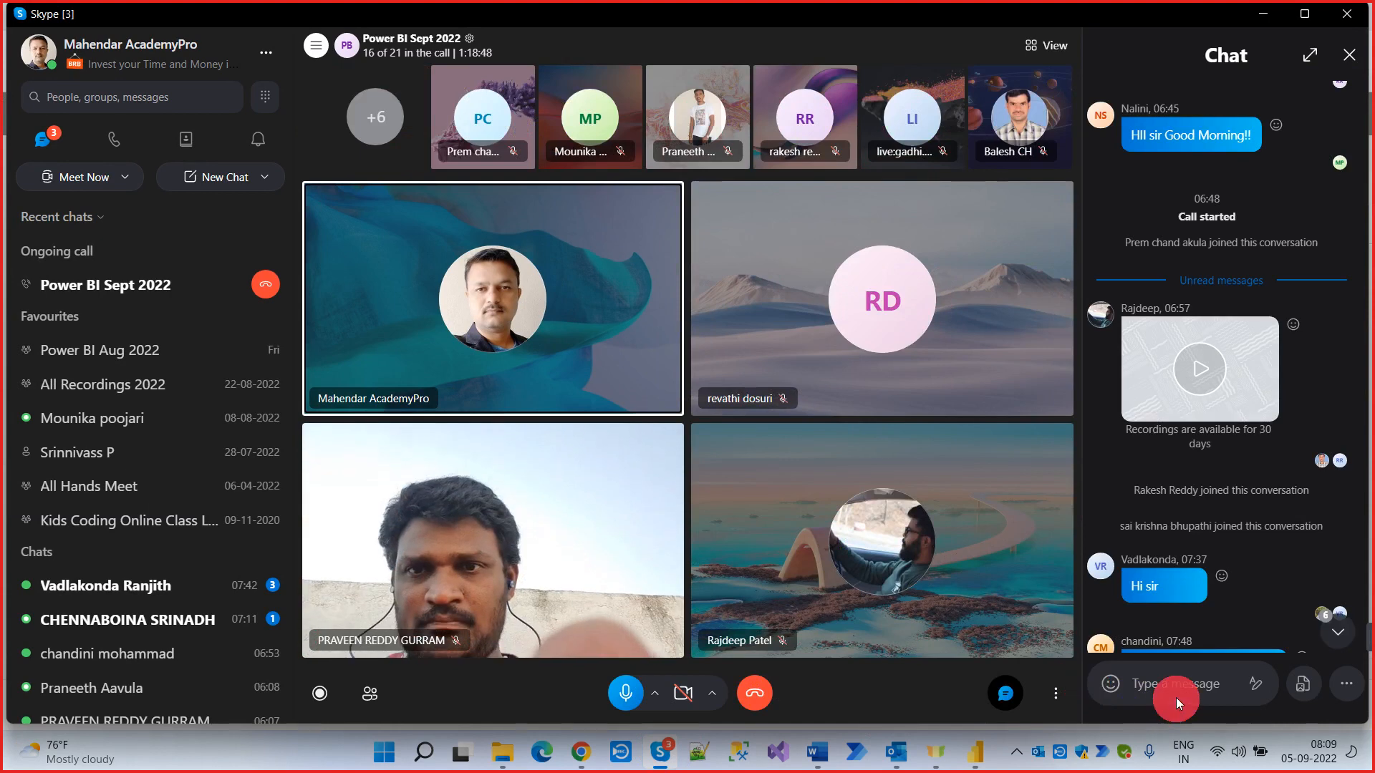
key(ctrl+v)
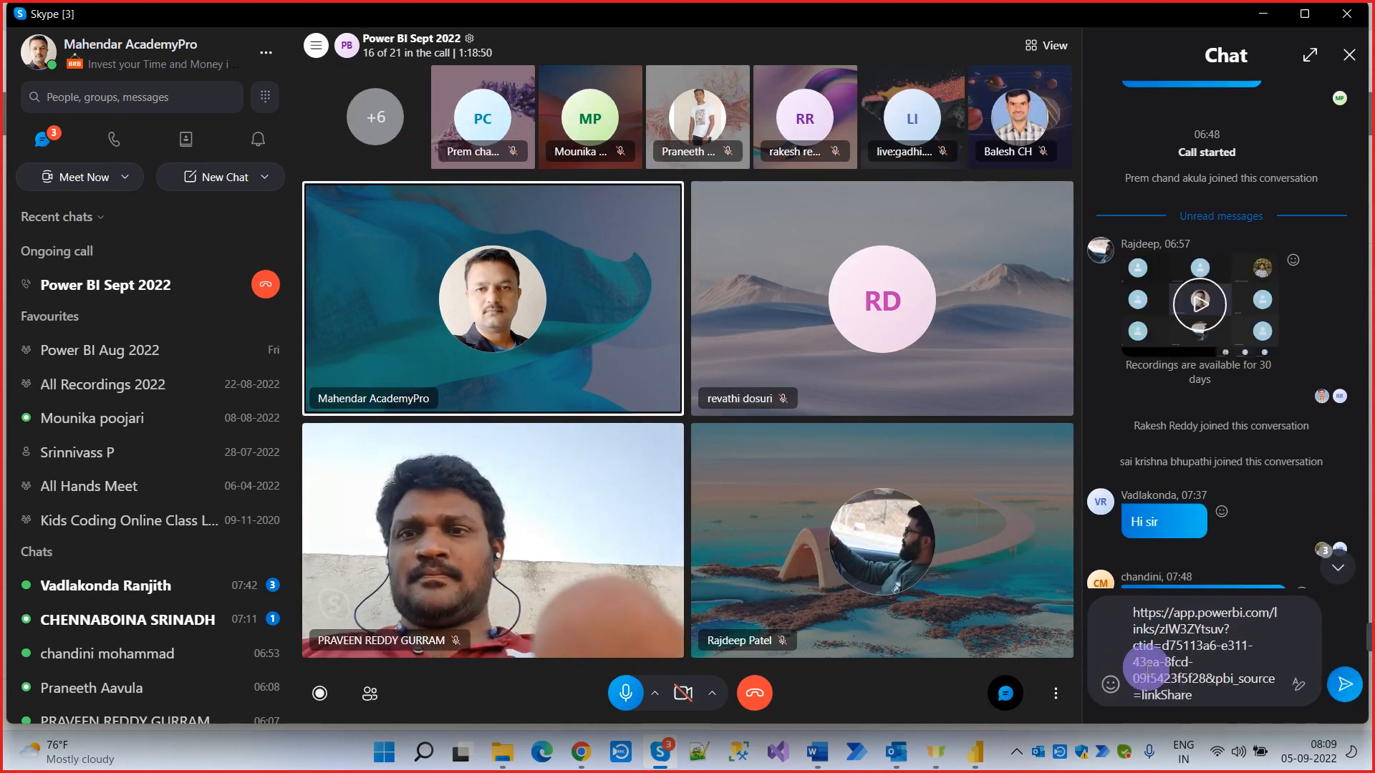
key(Return)
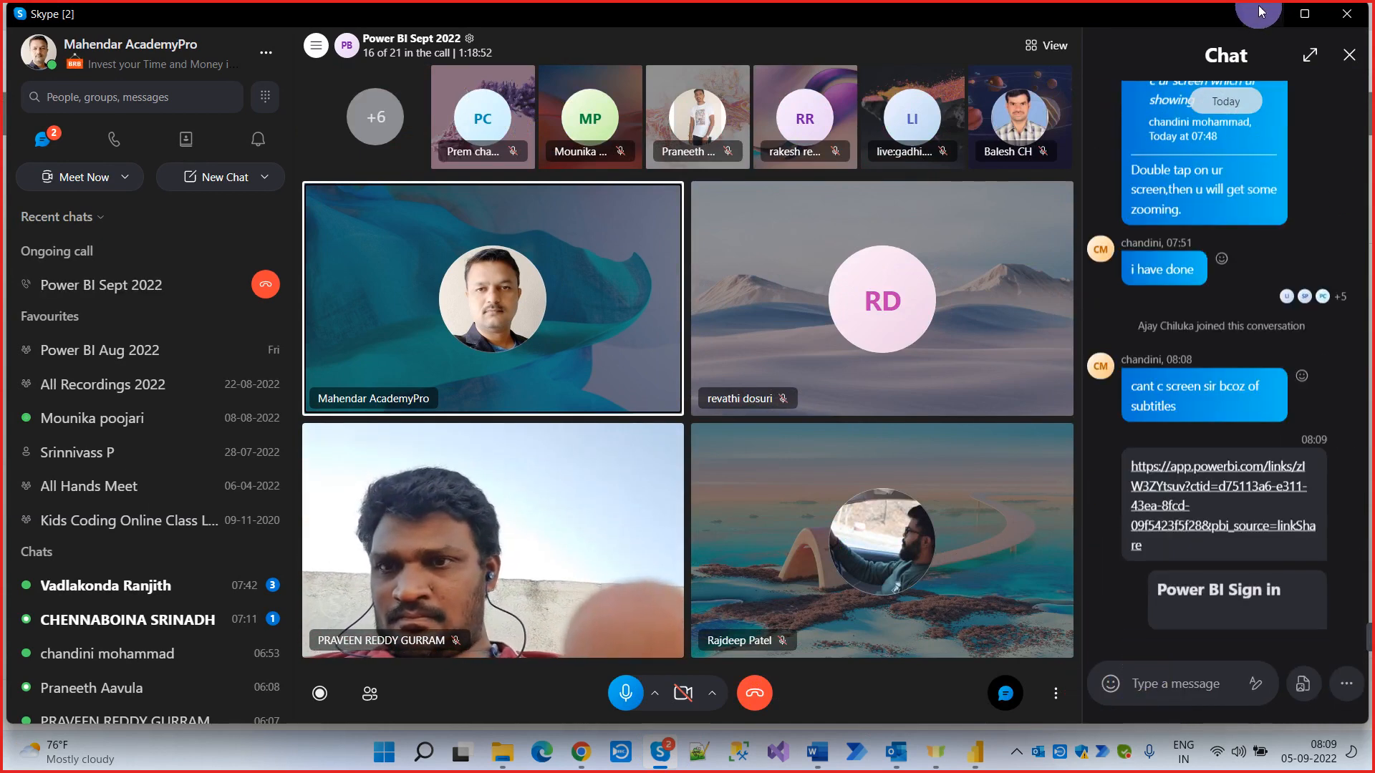
click(1261, 11)
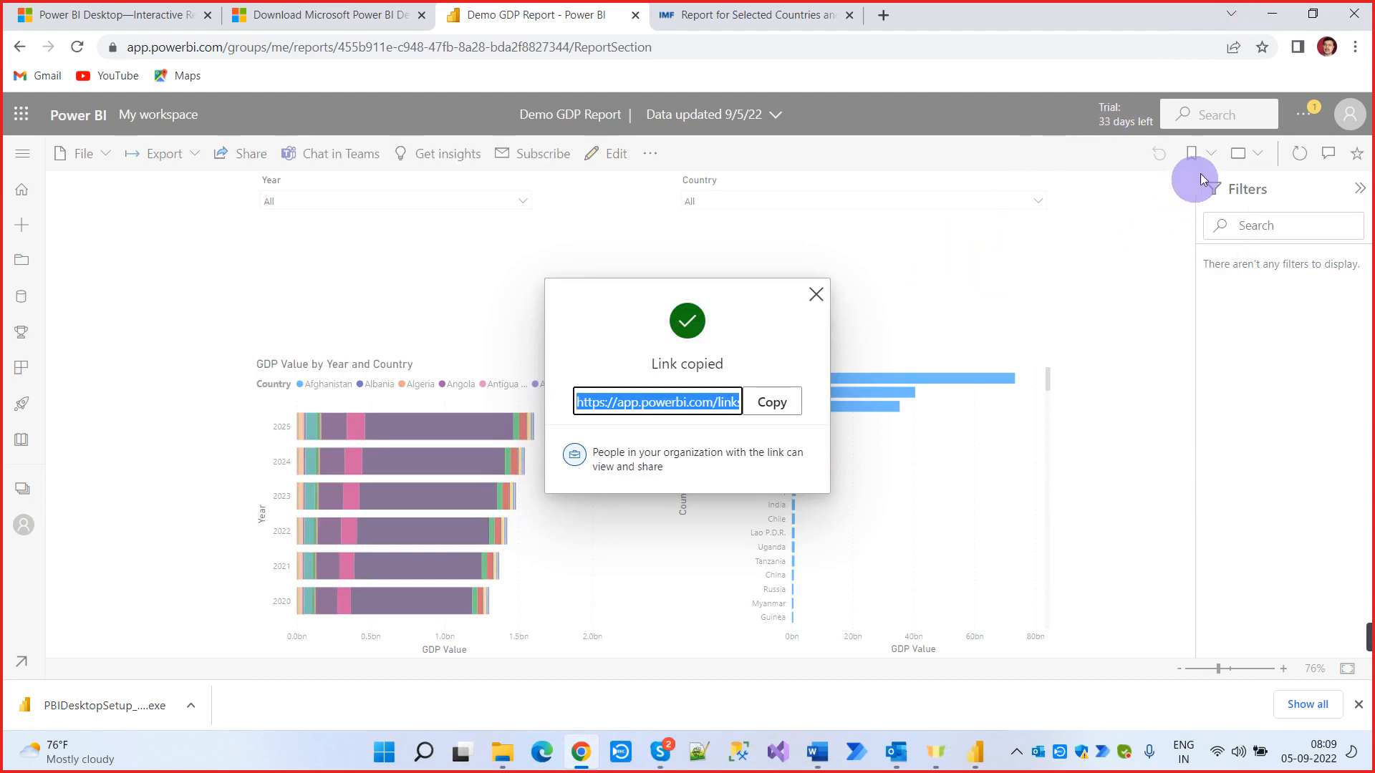
Close the copied-link dialog and the browser's downloads bar
click(1251, 130)
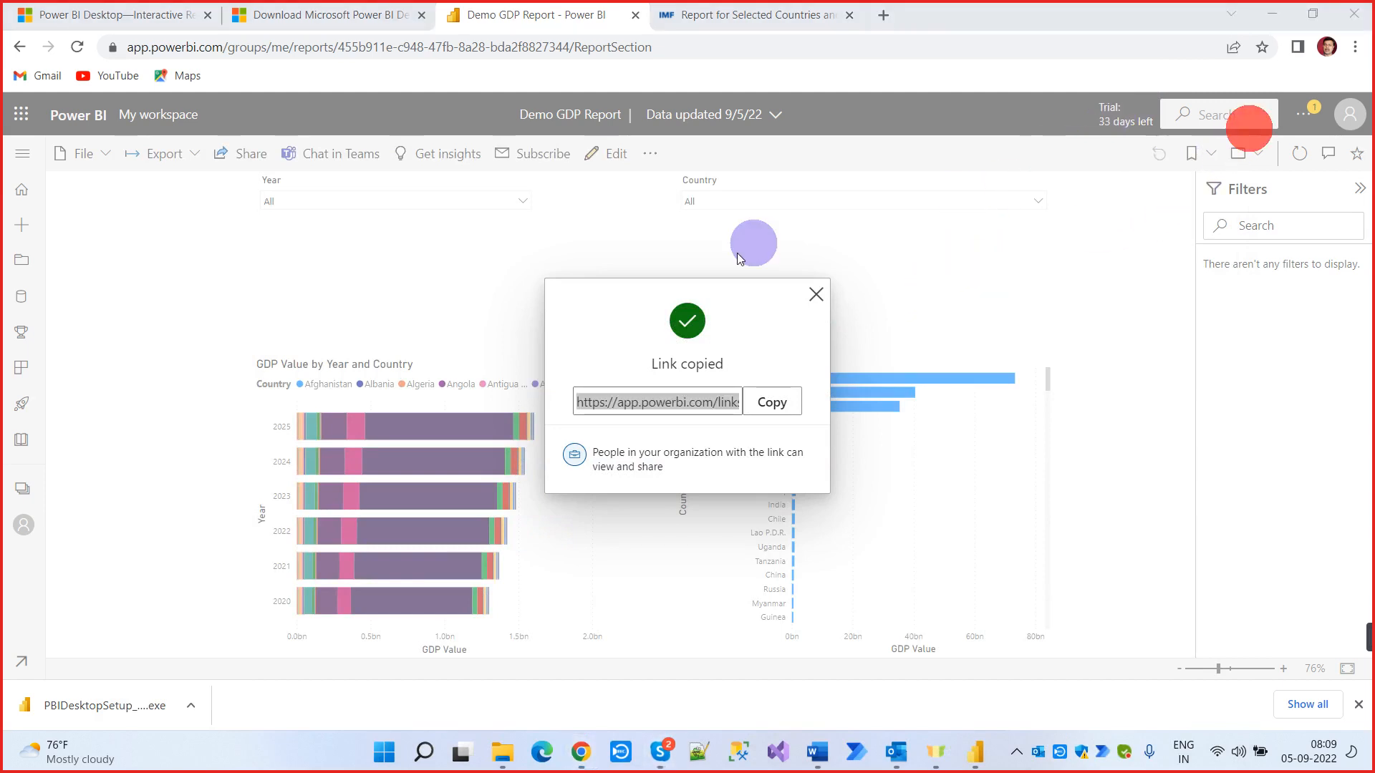
click(807, 298)
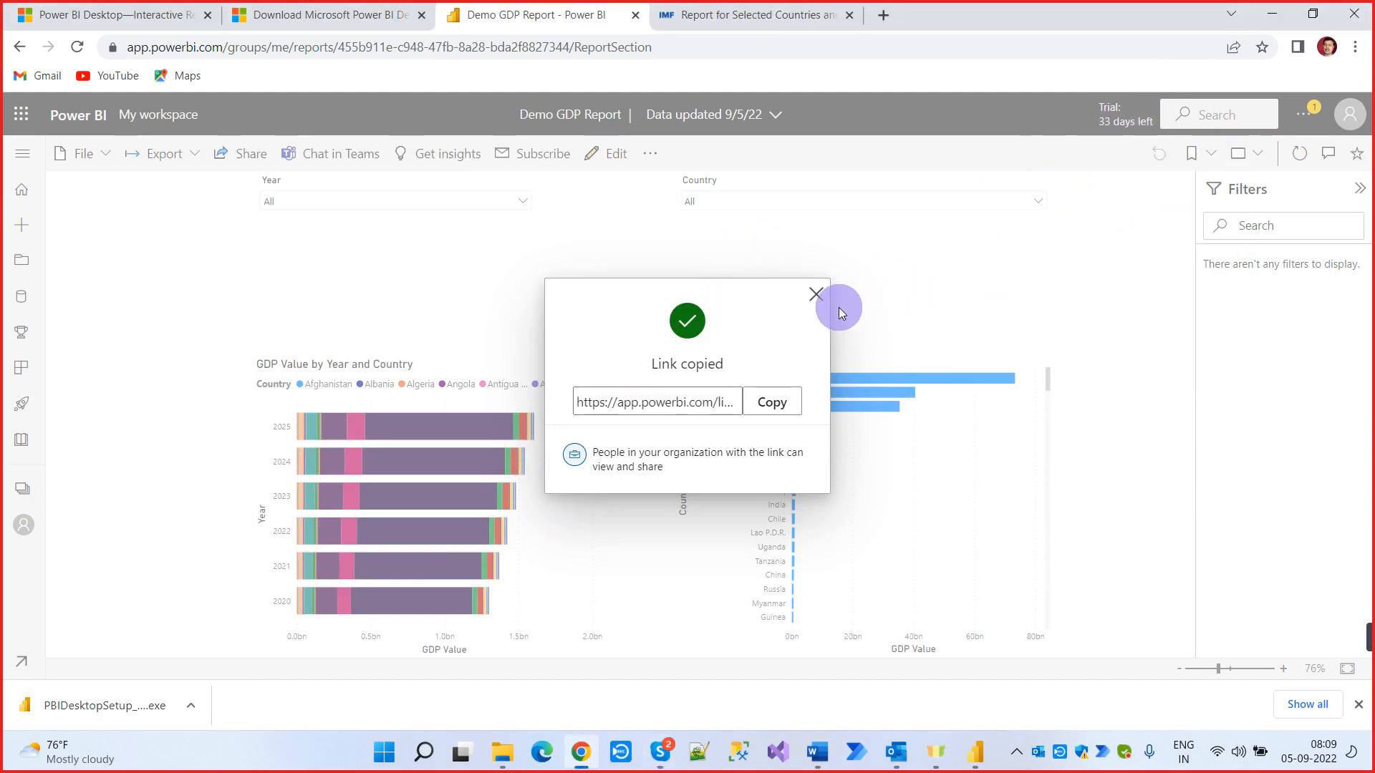
click(814, 301)
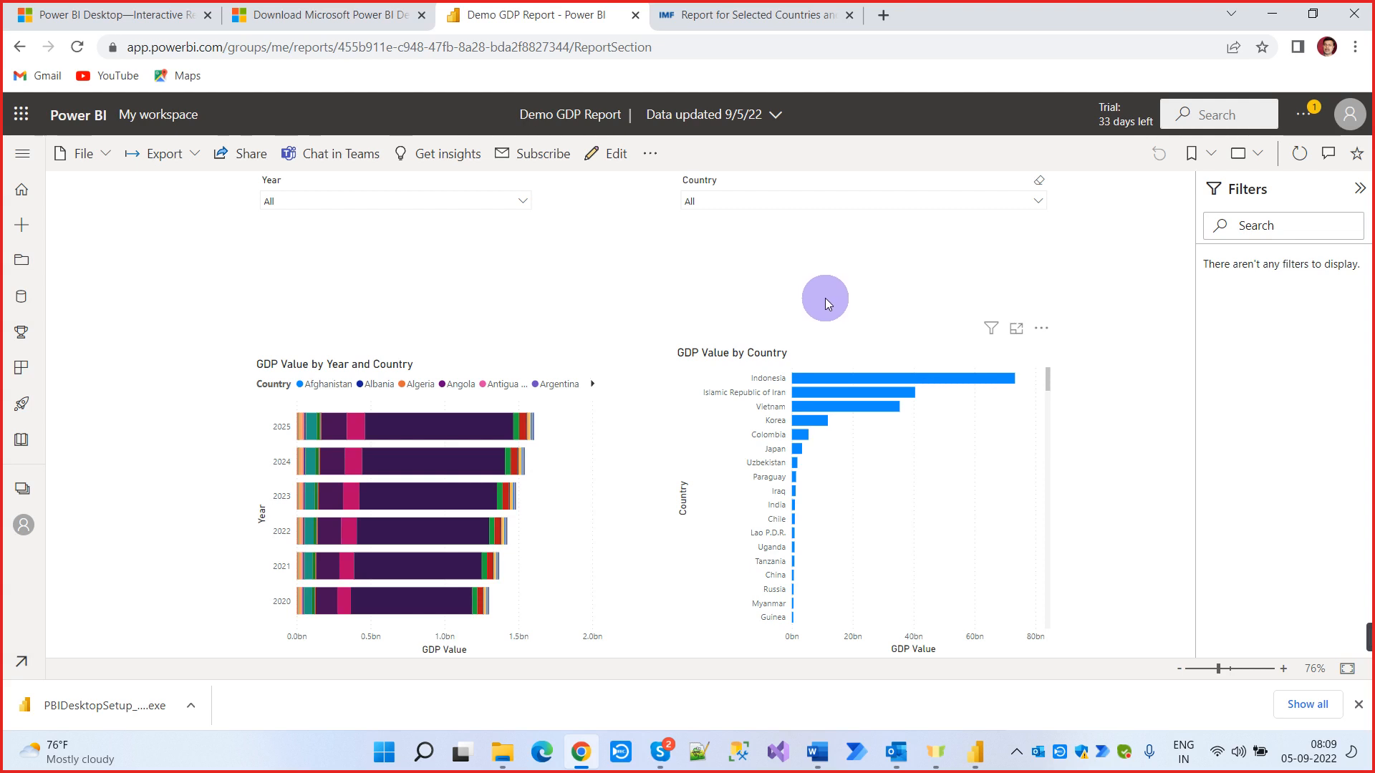
click(1358, 706)
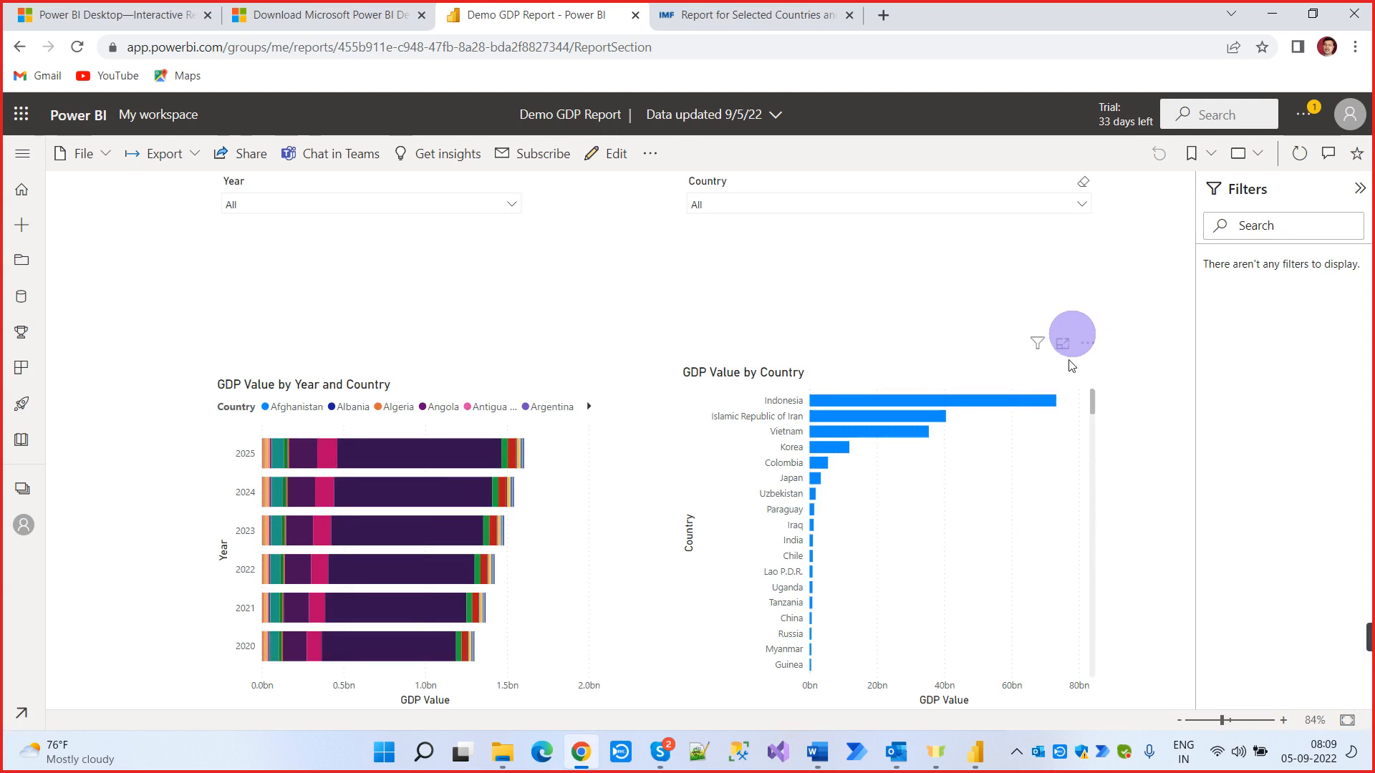
Switch to Power BI Desktop, dismiss the publishing dialog and move the Table 2 card lower in the model view
click(975, 752)
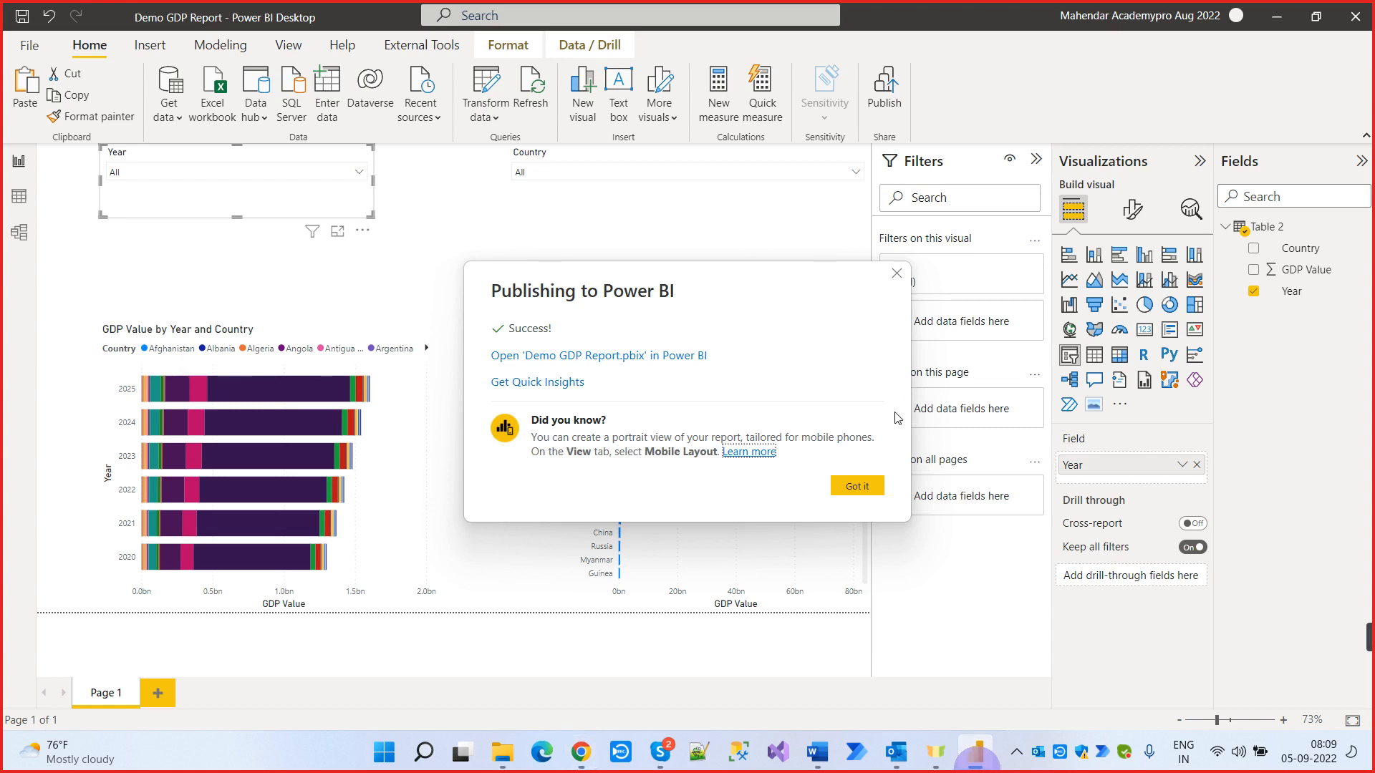
click(858, 488)
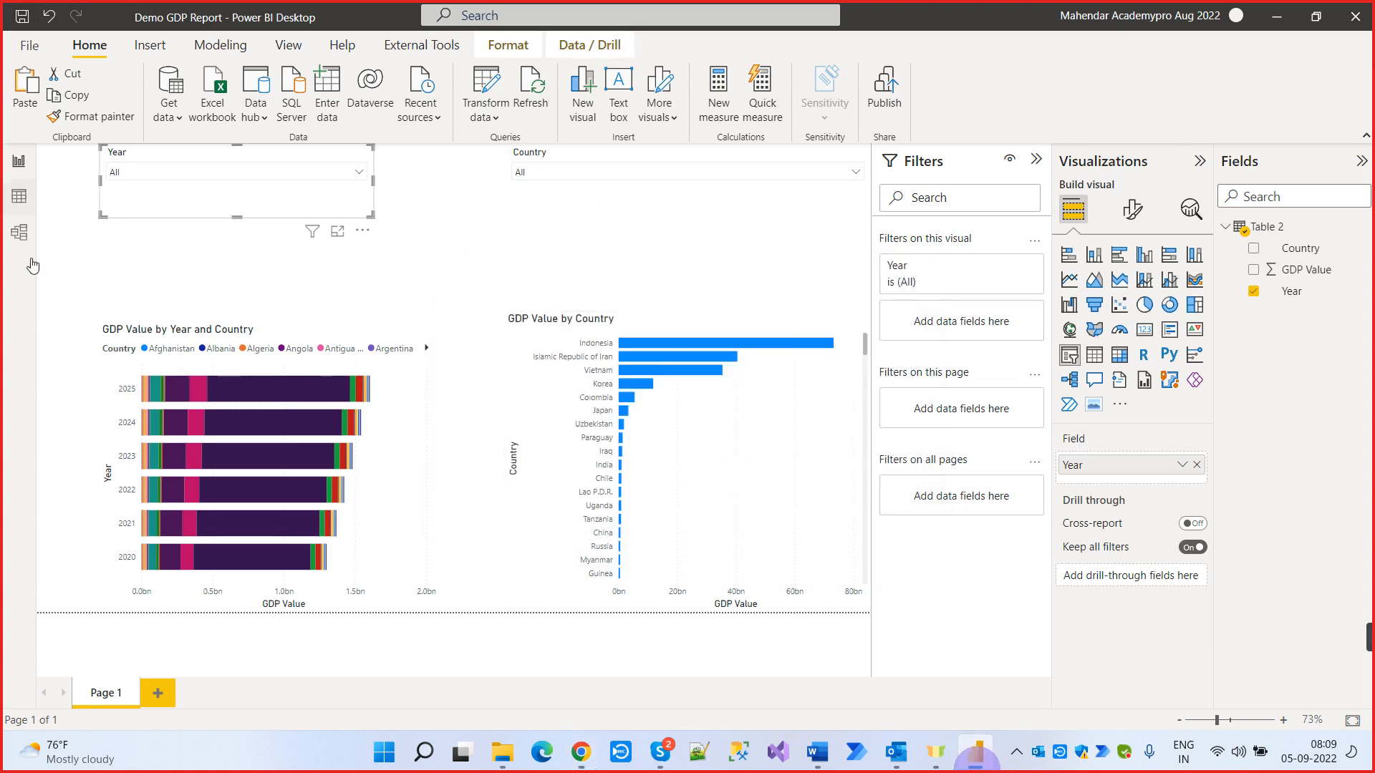
click(20, 232)
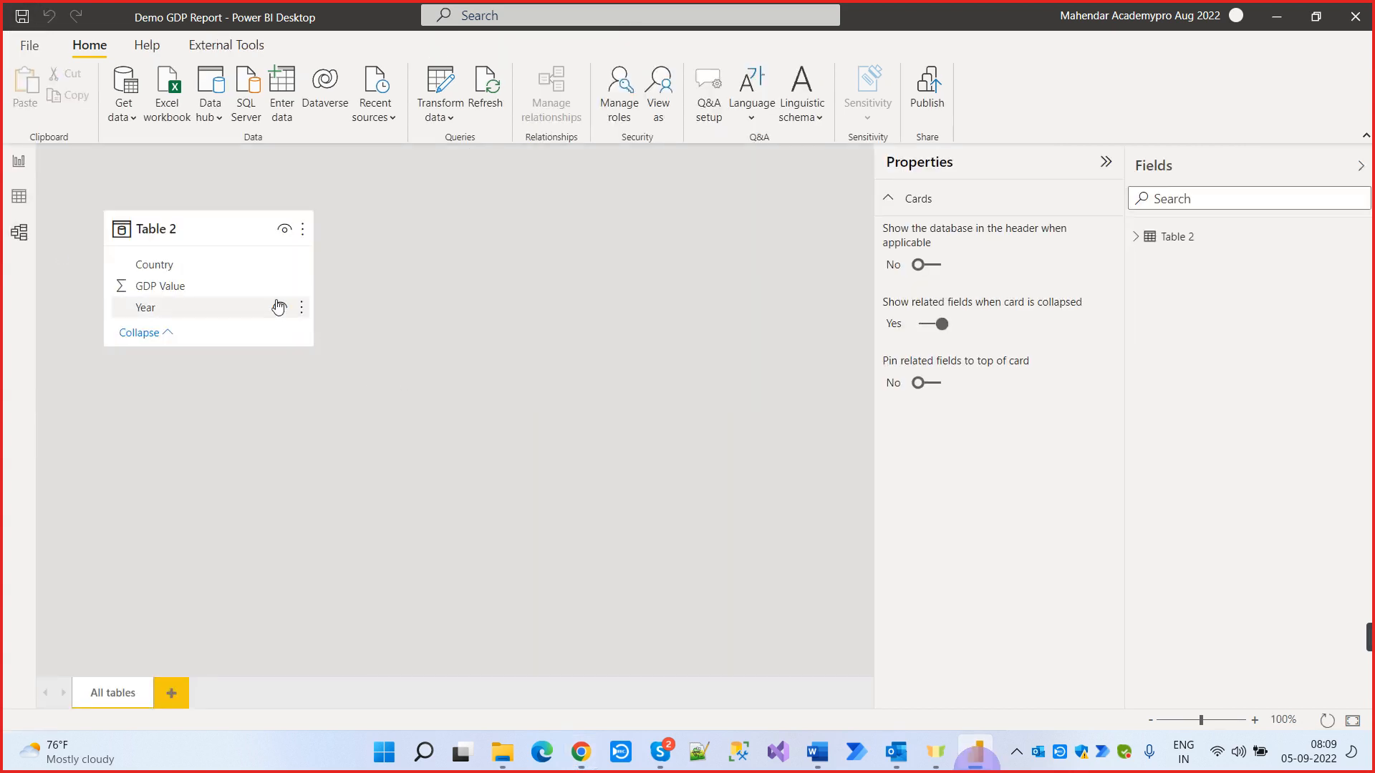
drag(227, 236, 253, 322)
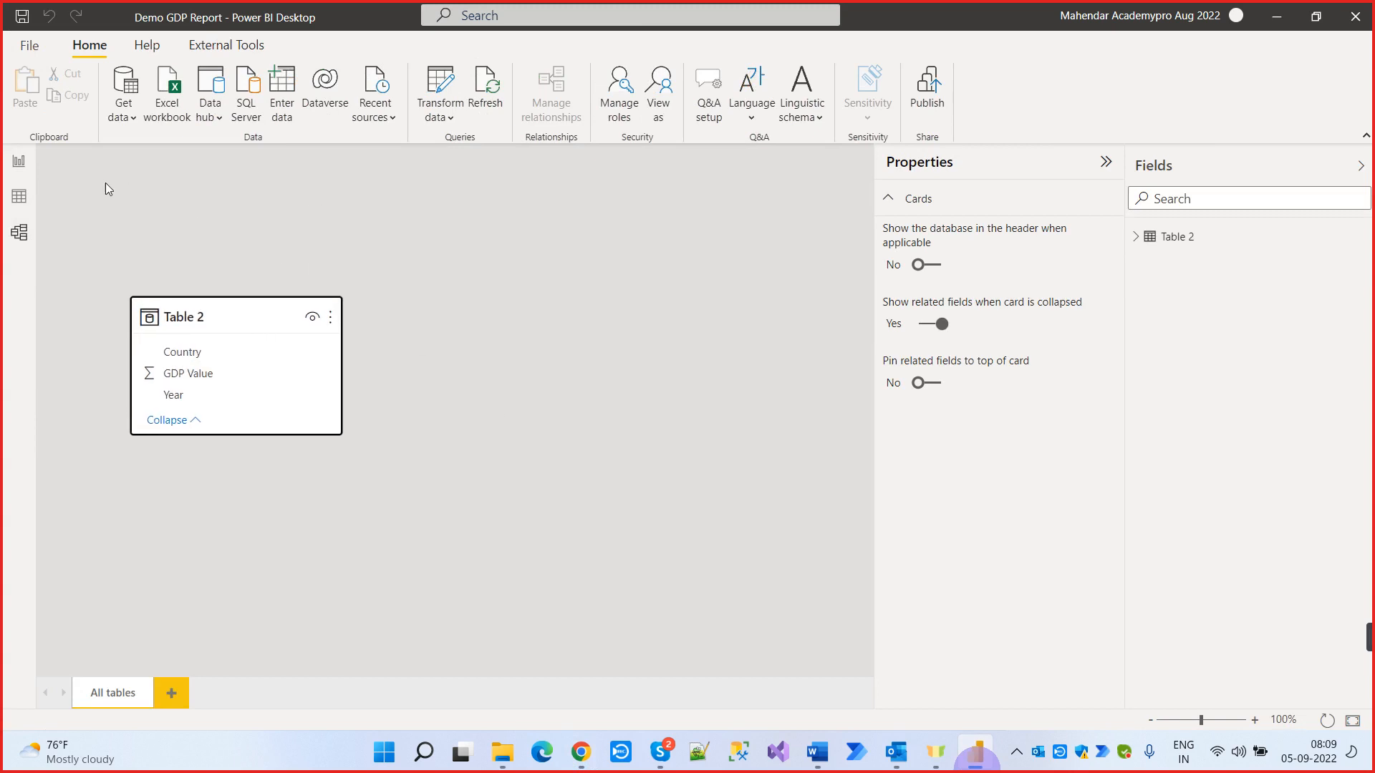
Look through the rows of Table 2 in the data view and return to the report view
click(28, 196)
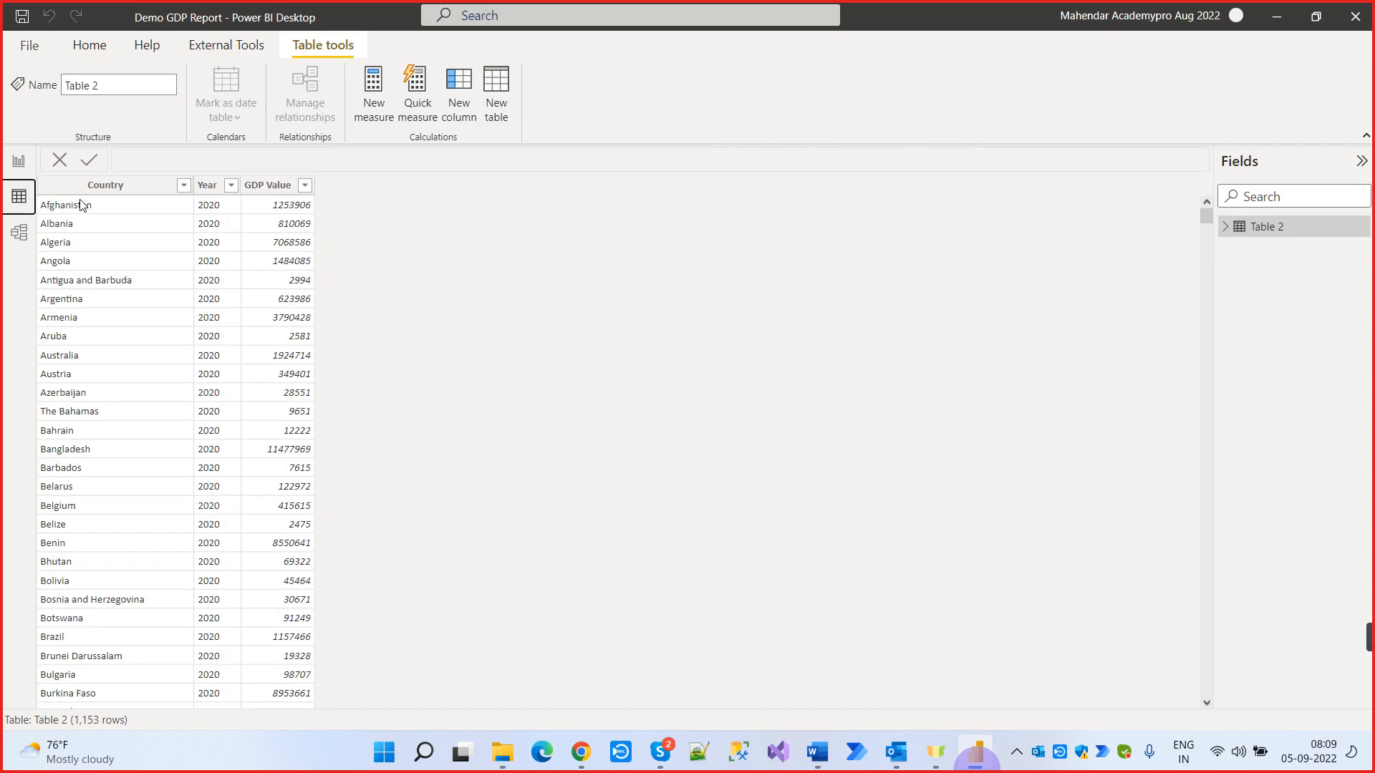
scroll(207, 422, down, 6)
scroll(208, 422, up, 6)
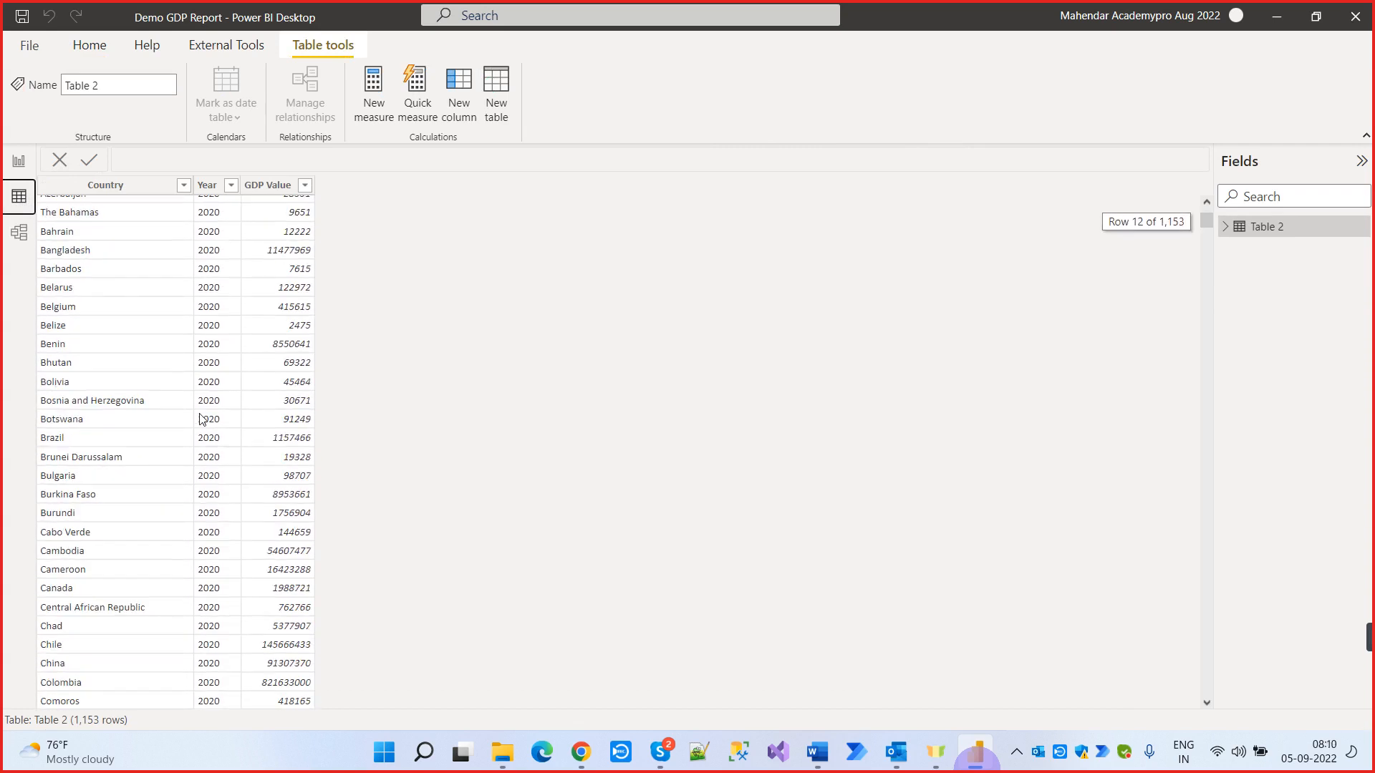
click(12, 175)
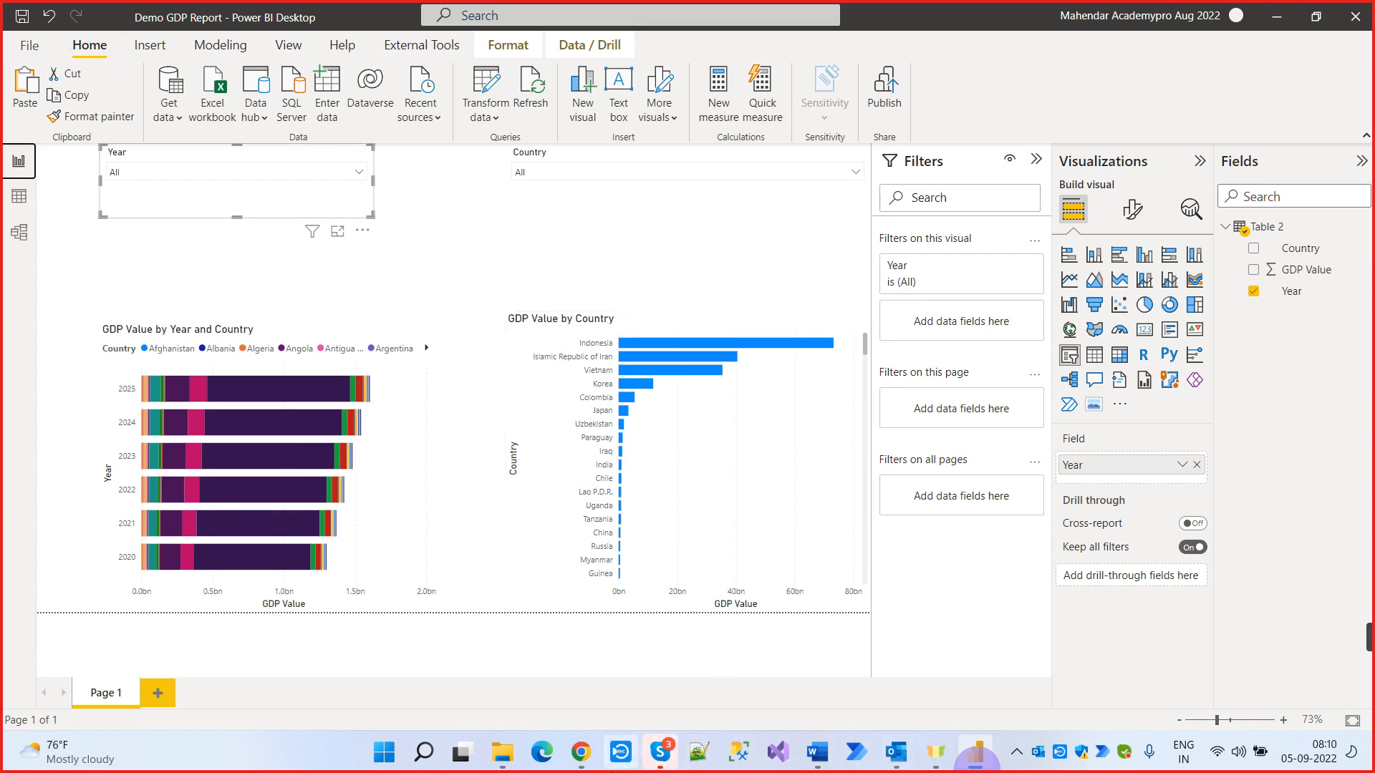
Switch back to Demo GDP Report in Chrome, open it for editing and add a second page
click(583, 746)
click(609, 153)
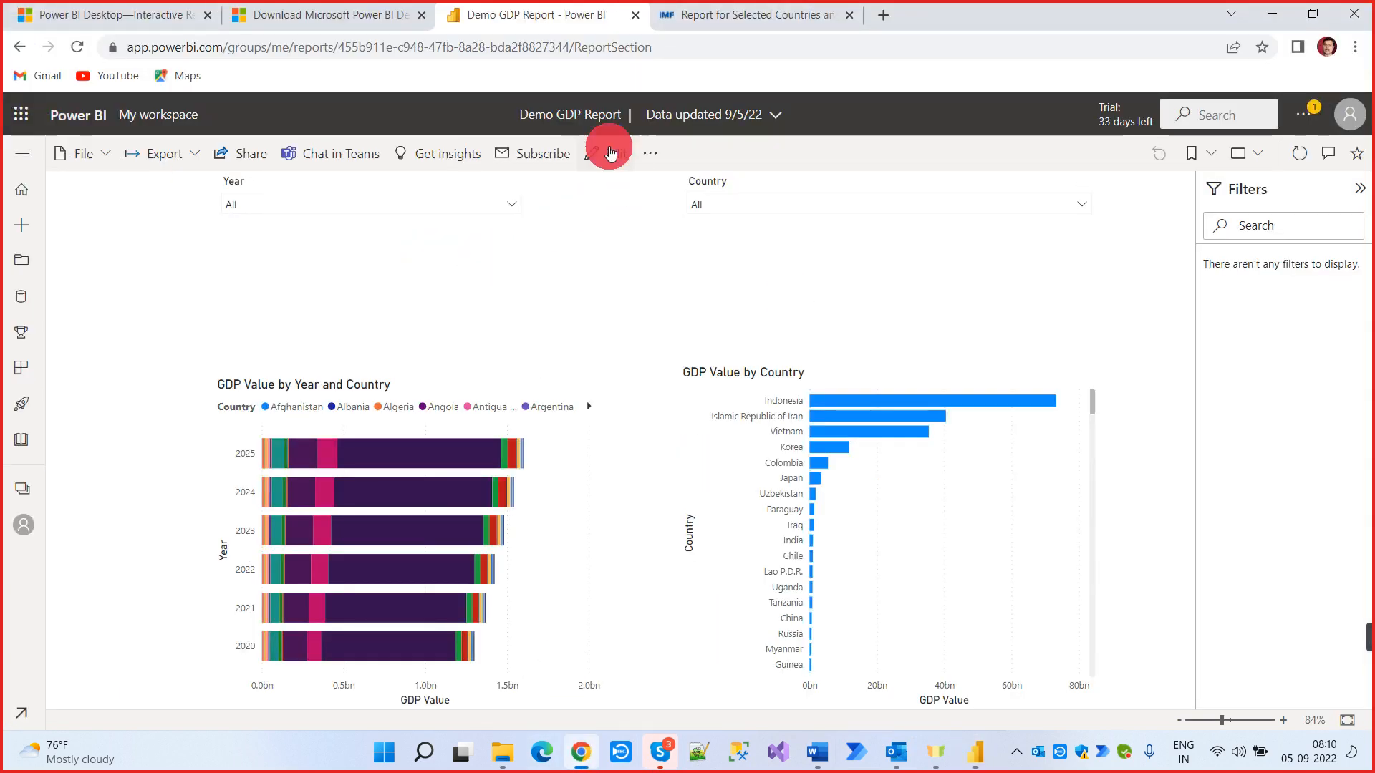
click(166, 702)
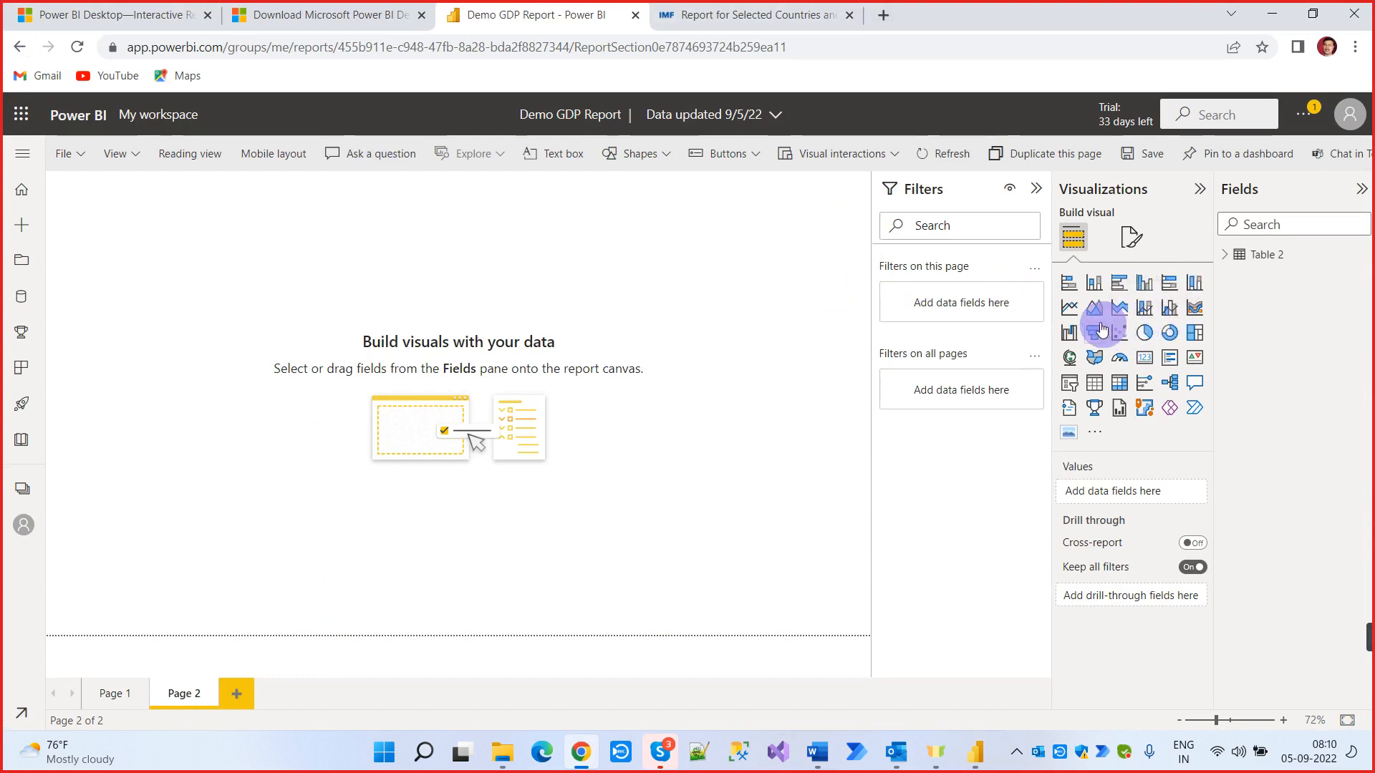
Insert a line chart on Page 2, move it slightly down and right, and enlarge it across most of the canvas width
click(1069, 307)
click(160, 306)
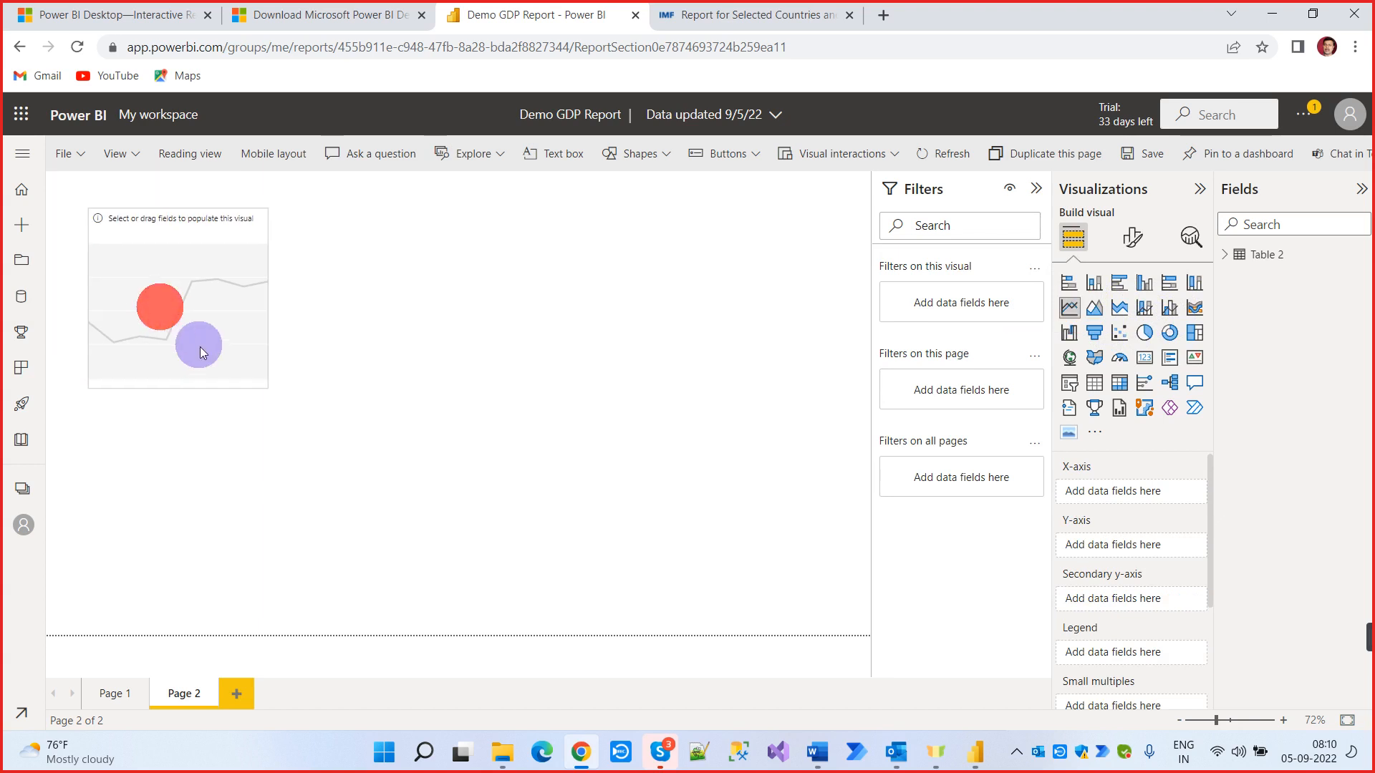
drag(204, 351, 245, 379)
drag(307, 414, 690, 515)
Assign Year from Table 2 to the line chart's X-axis and GDP Value to its Y-axis, and widen the chart slightly
click(1233, 259)
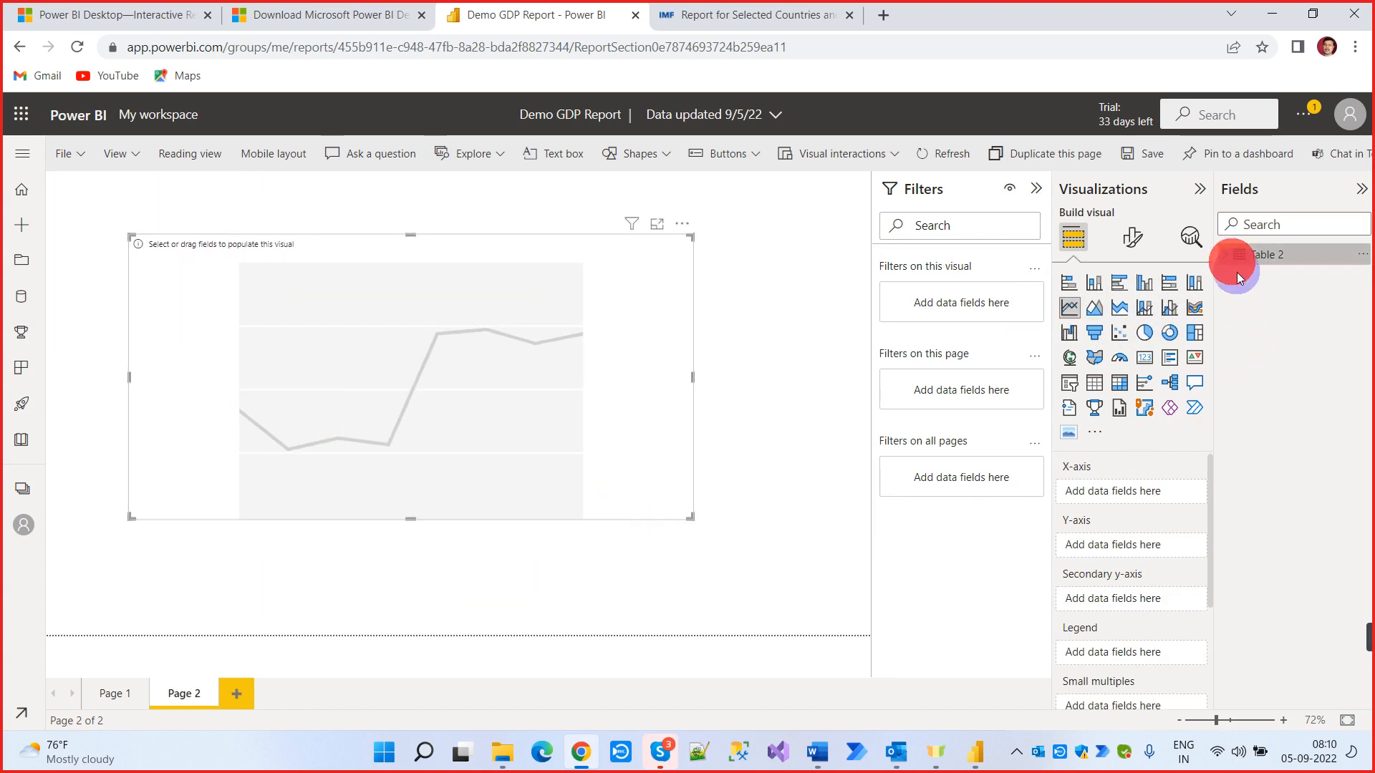
drag(1290, 324, 1124, 493)
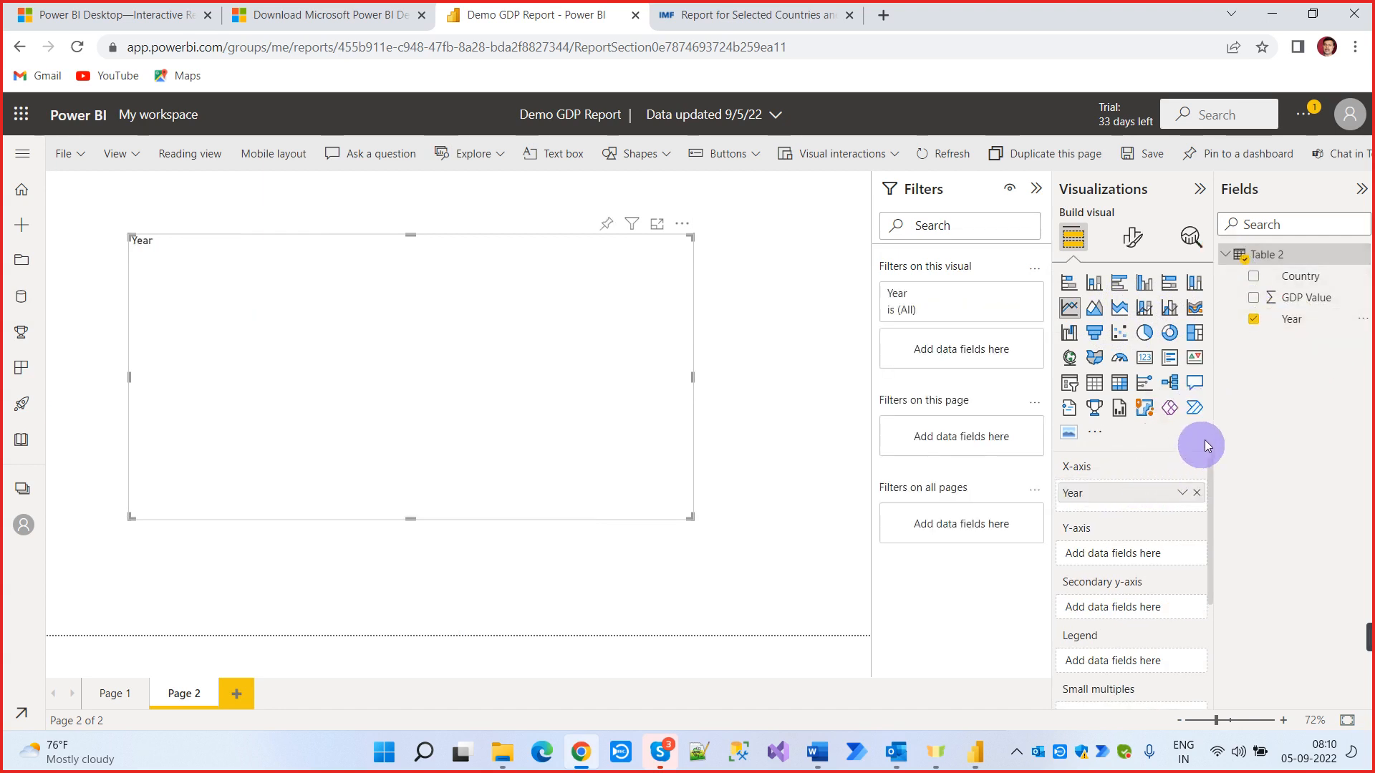
drag(1306, 296, 1145, 552)
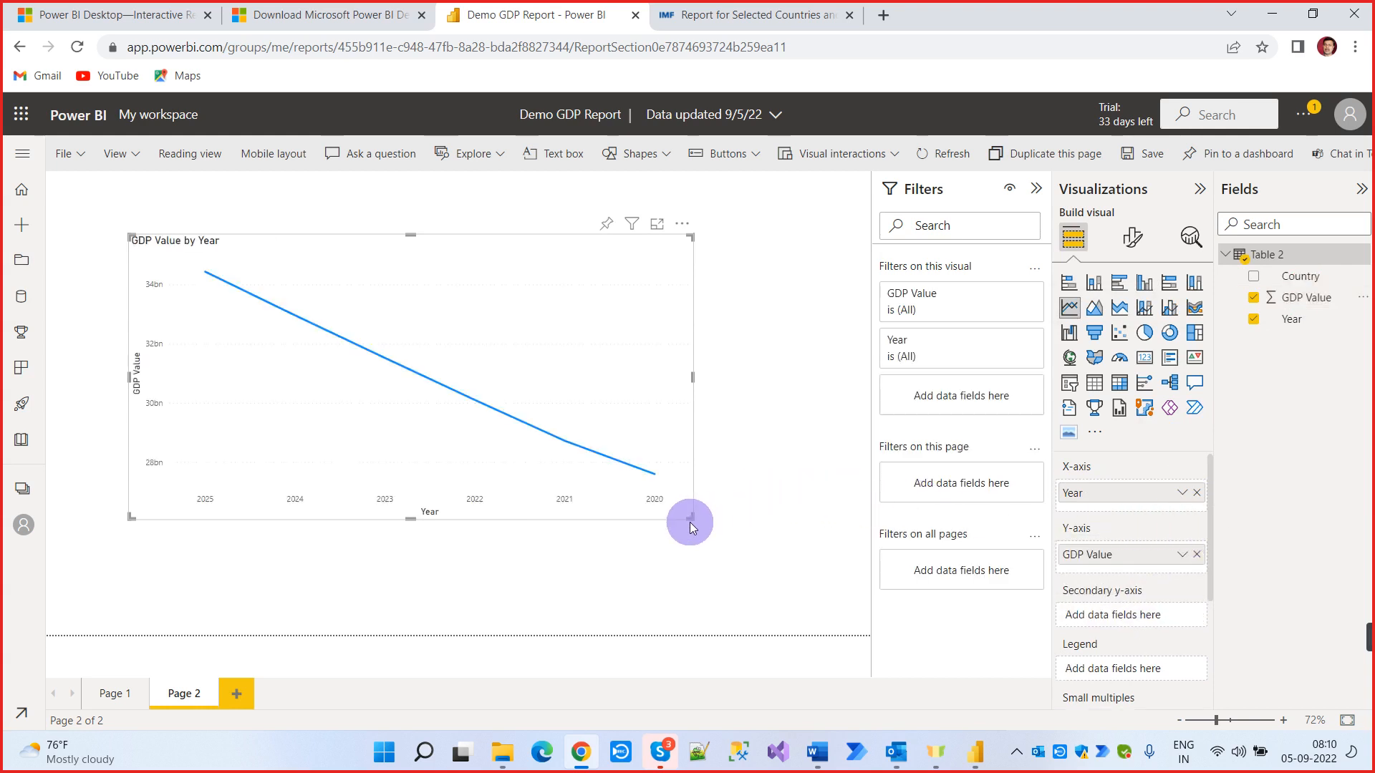
drag(689, 522, 737, 528)
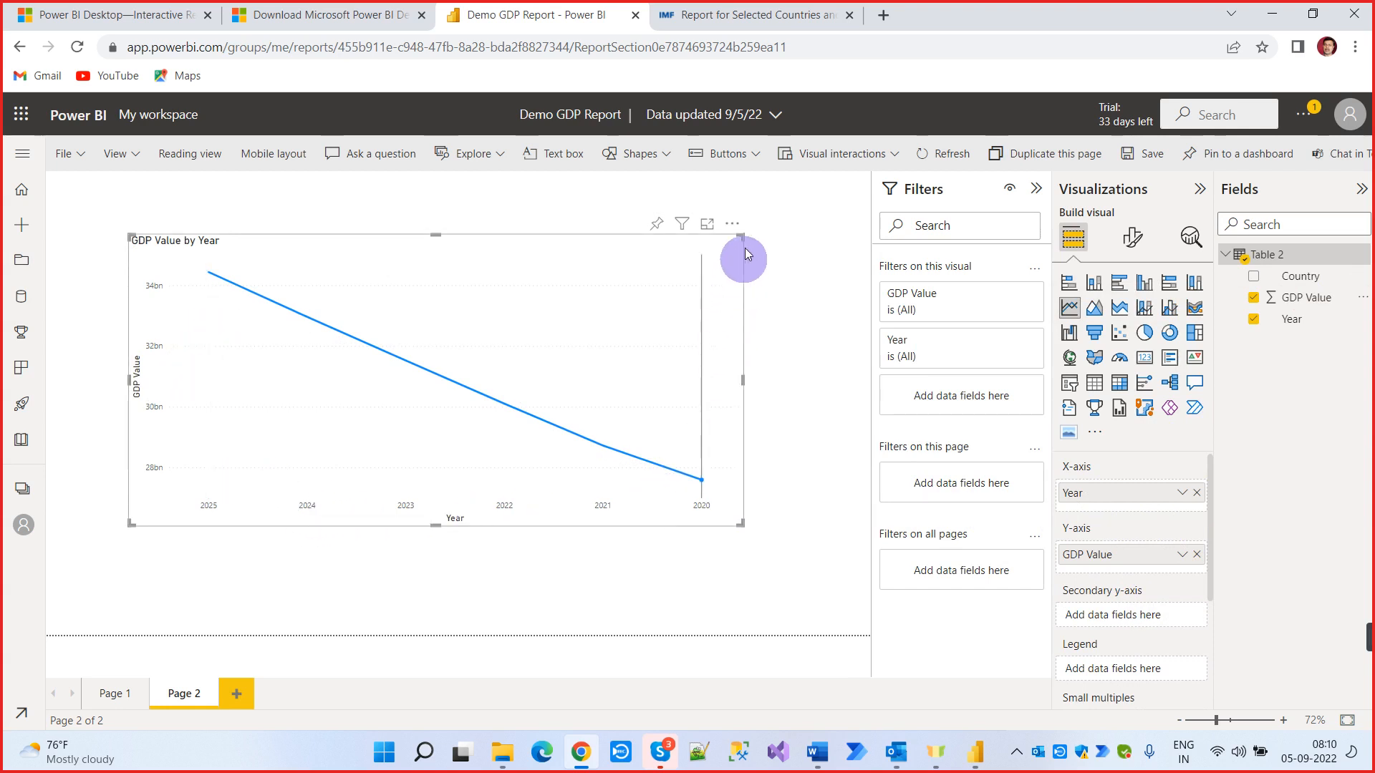
Sort the line chart's axis by Year in ascending order
click(732, 223)
mouse_move(791, 380)
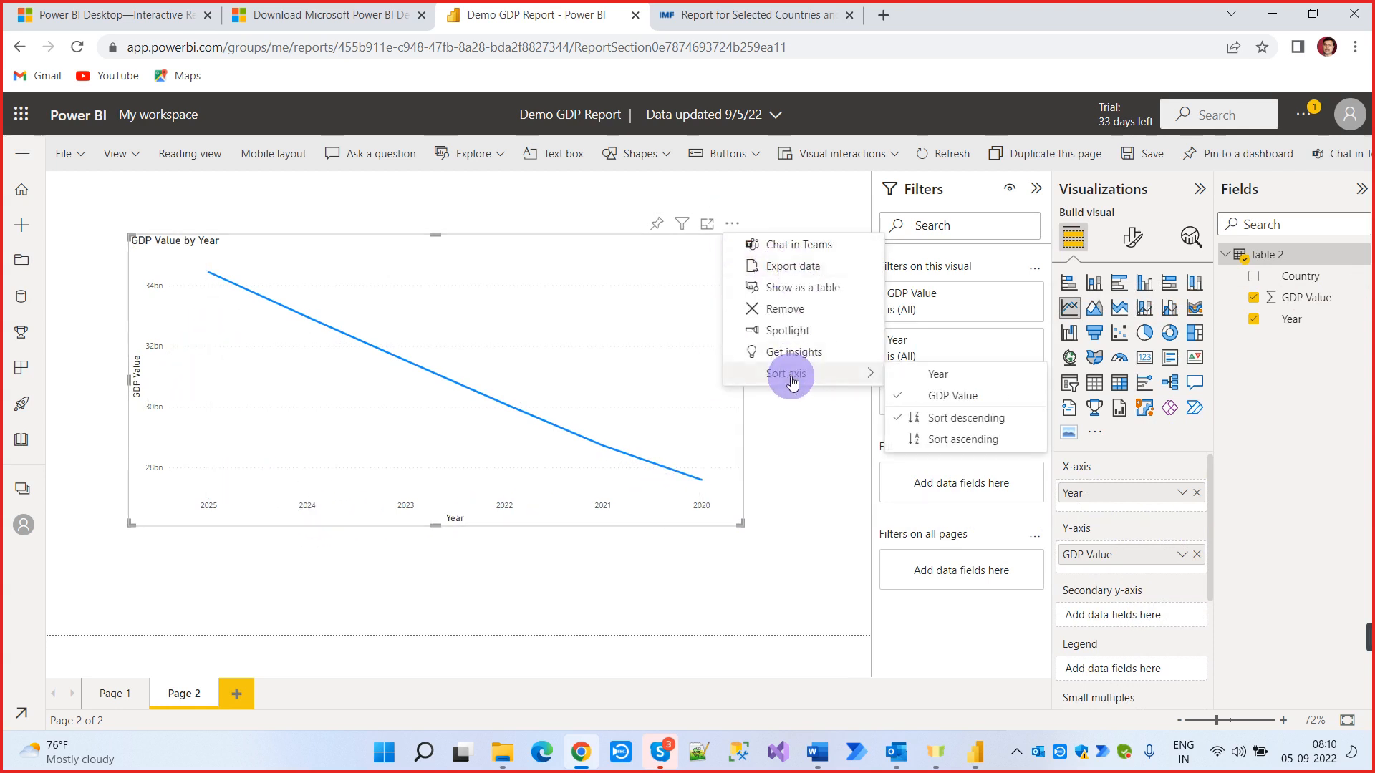
click(921, 369)
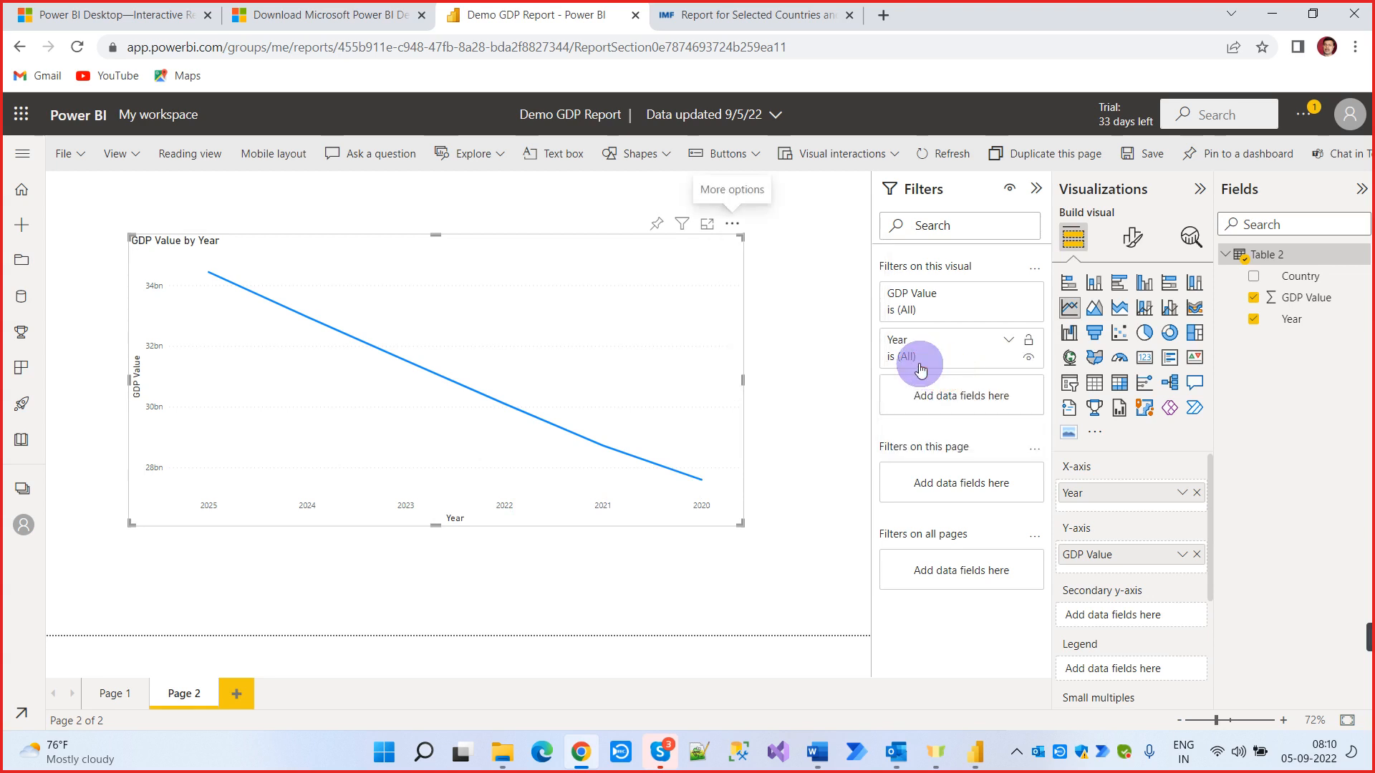
click(731, 223)
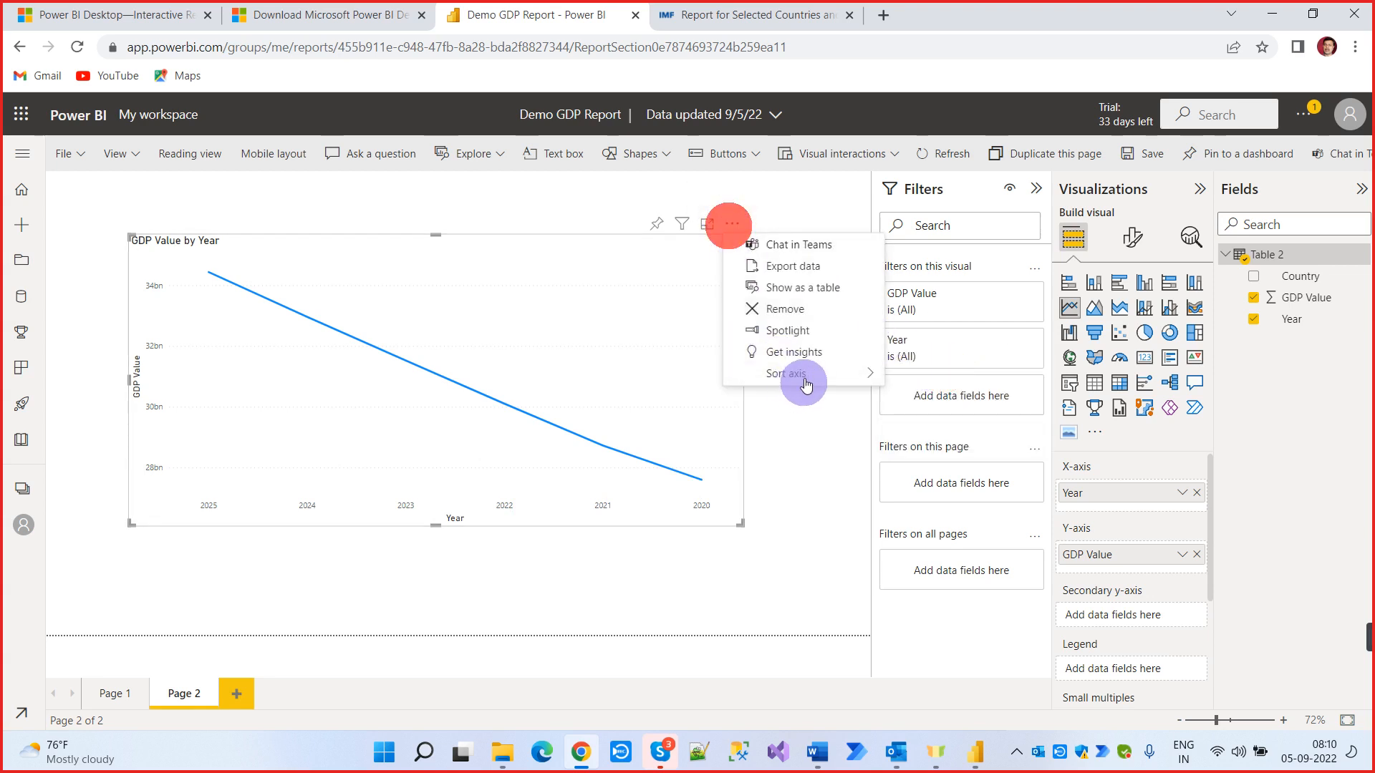
mouse_move(802, 376)
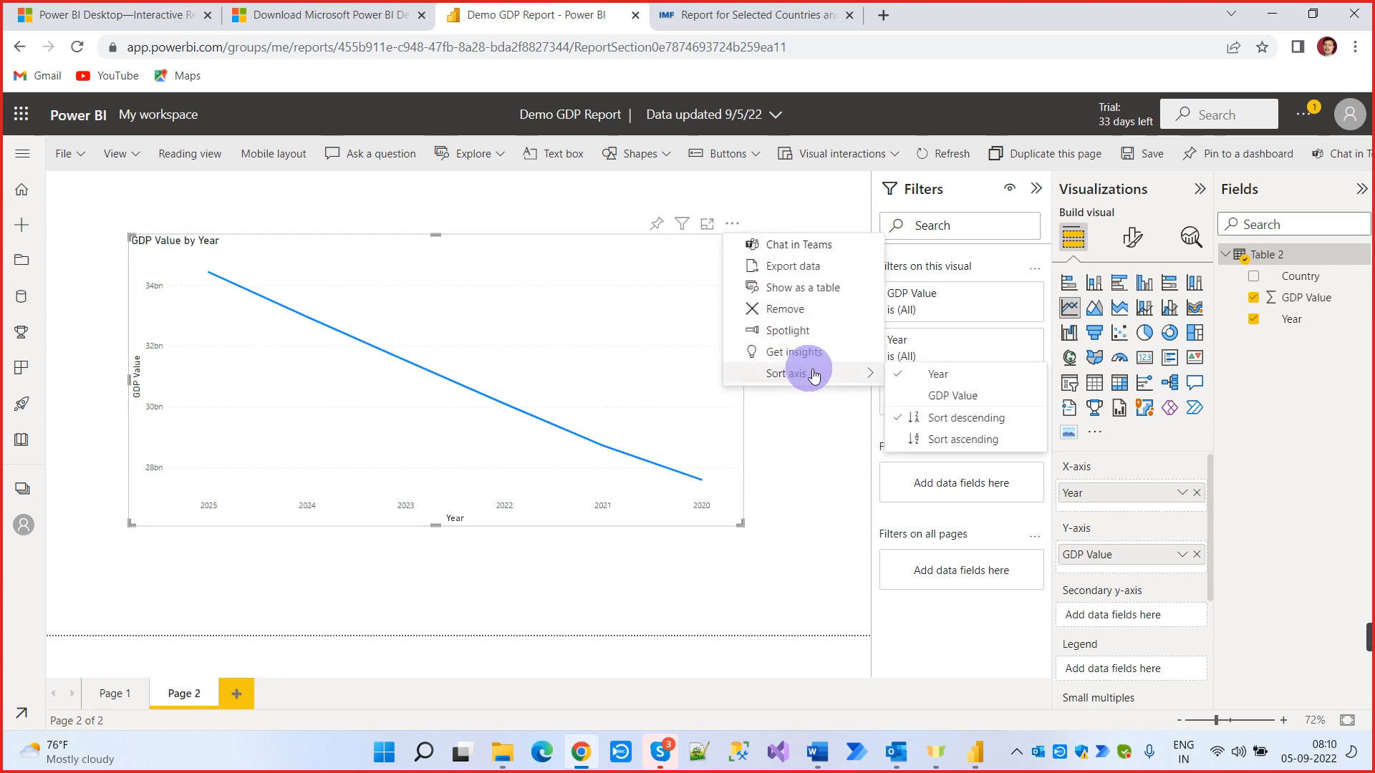
click(963, 440)
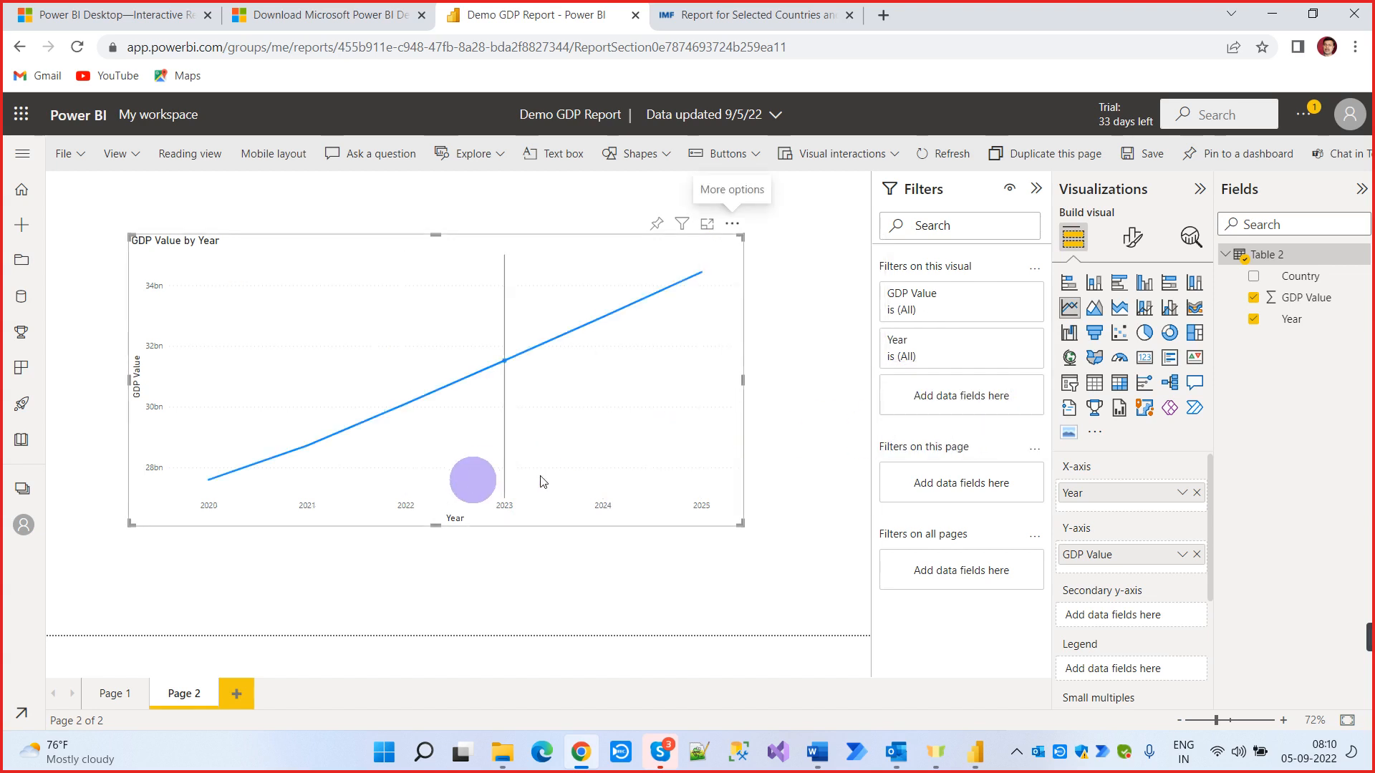
Shrink the line chart to a bit over half the canvas width and move it to the page's upper-left corner
drag(731, 522, 591, 514)
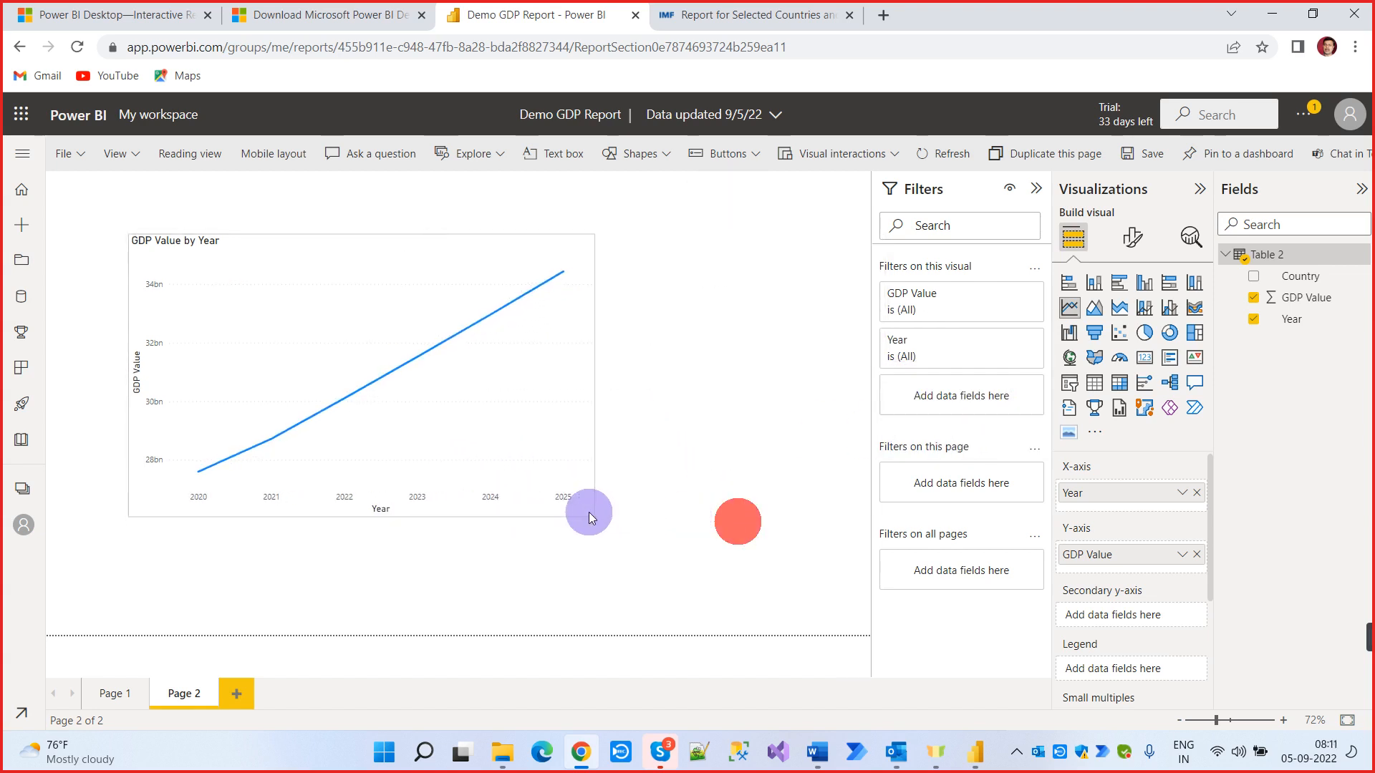
click(573, 392)
drag(471, 398, 486, 334)
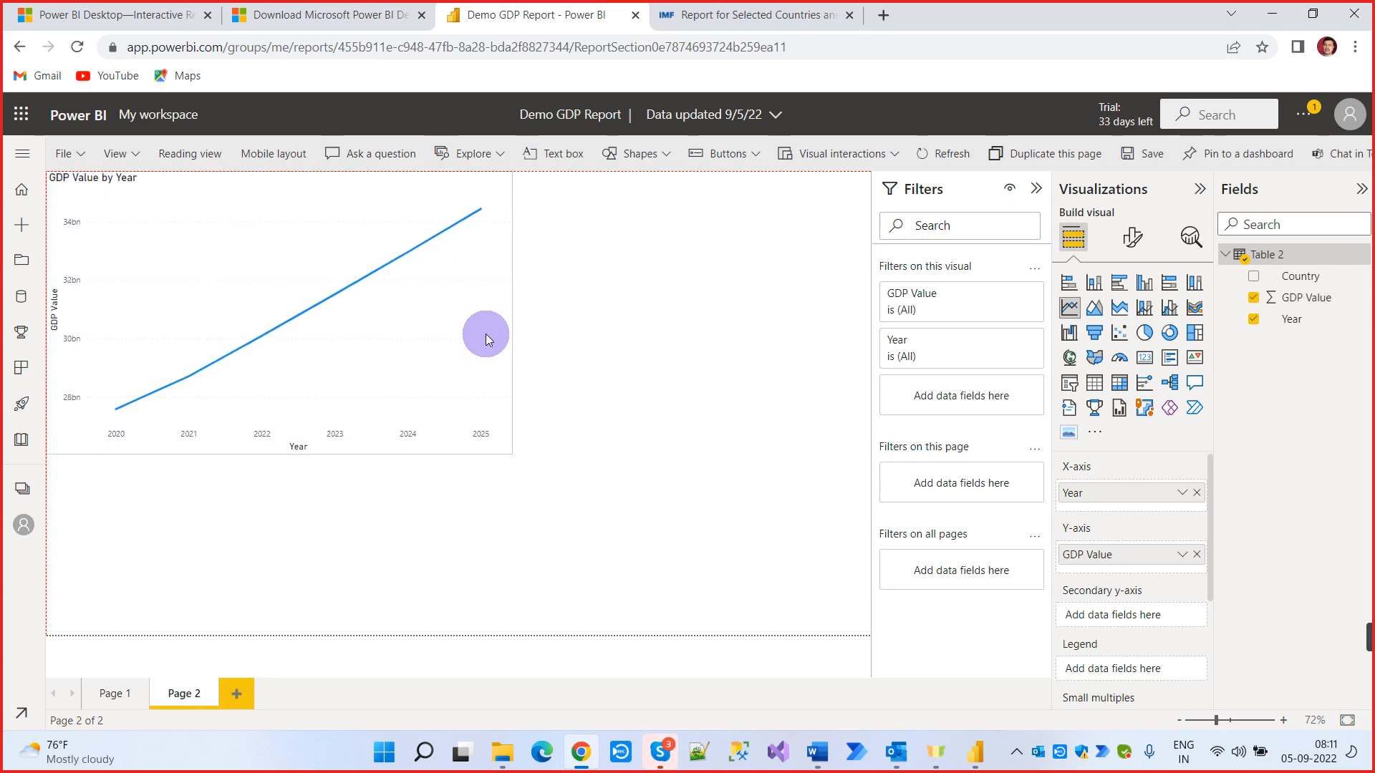
click(724, 359)
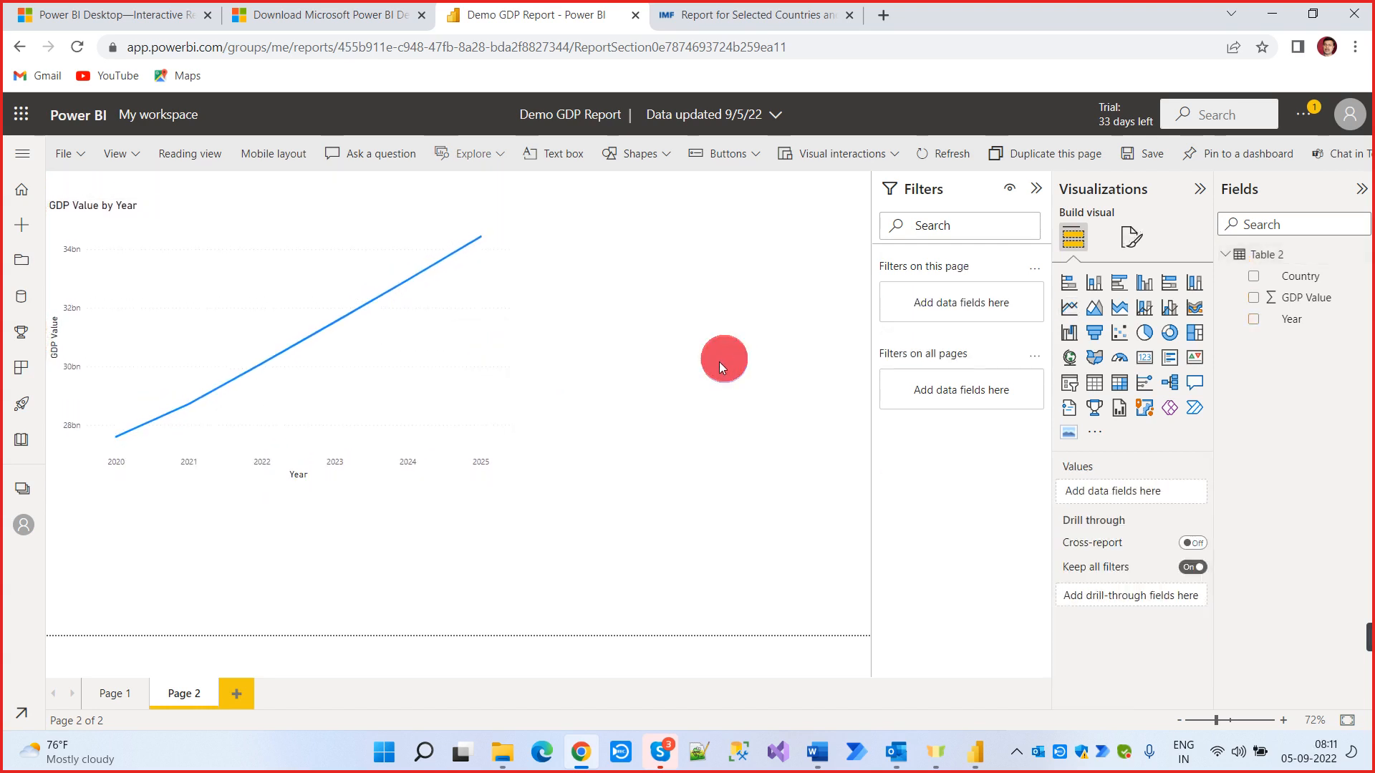
Switch the report to reading view, saving the changes, and view Page 1 and Page 2
mouse_move(420, 405)
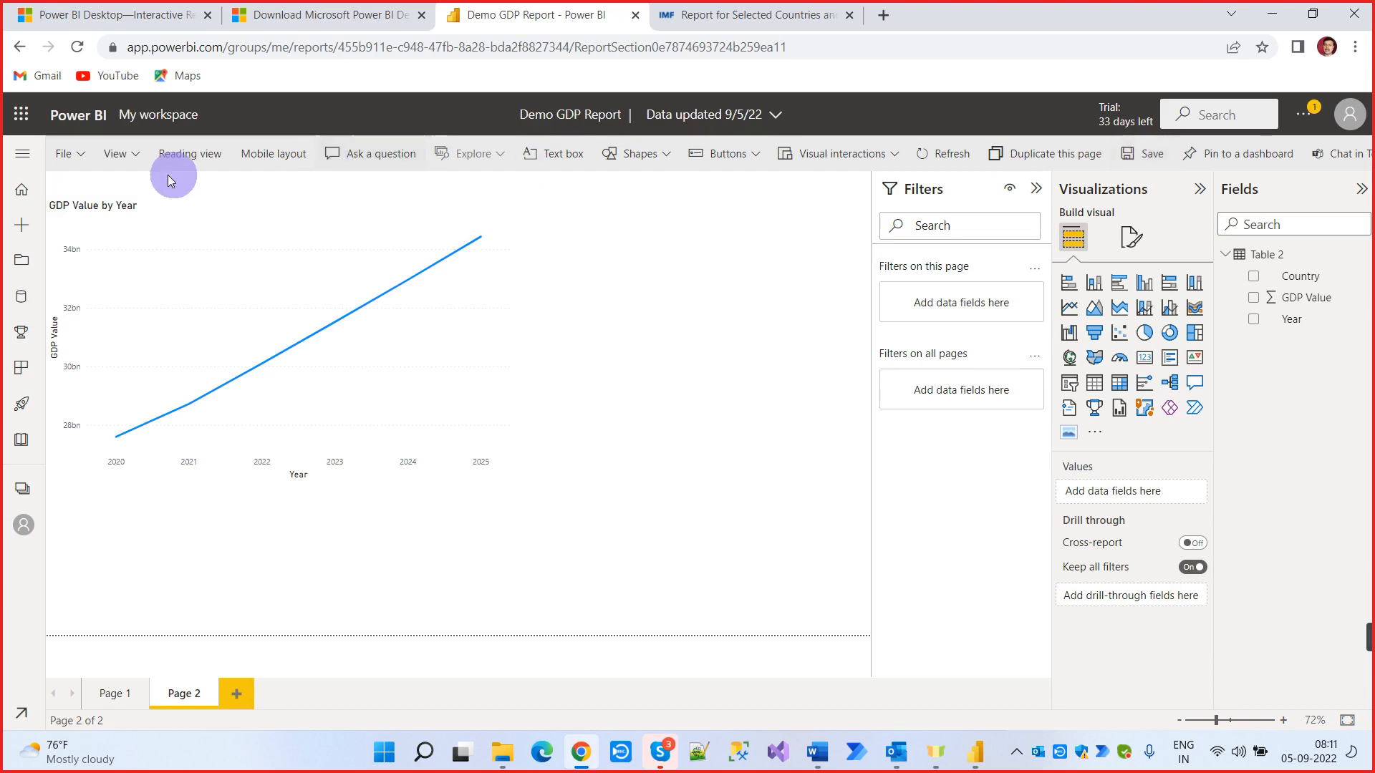
click(184, 147)
click(755, 462)
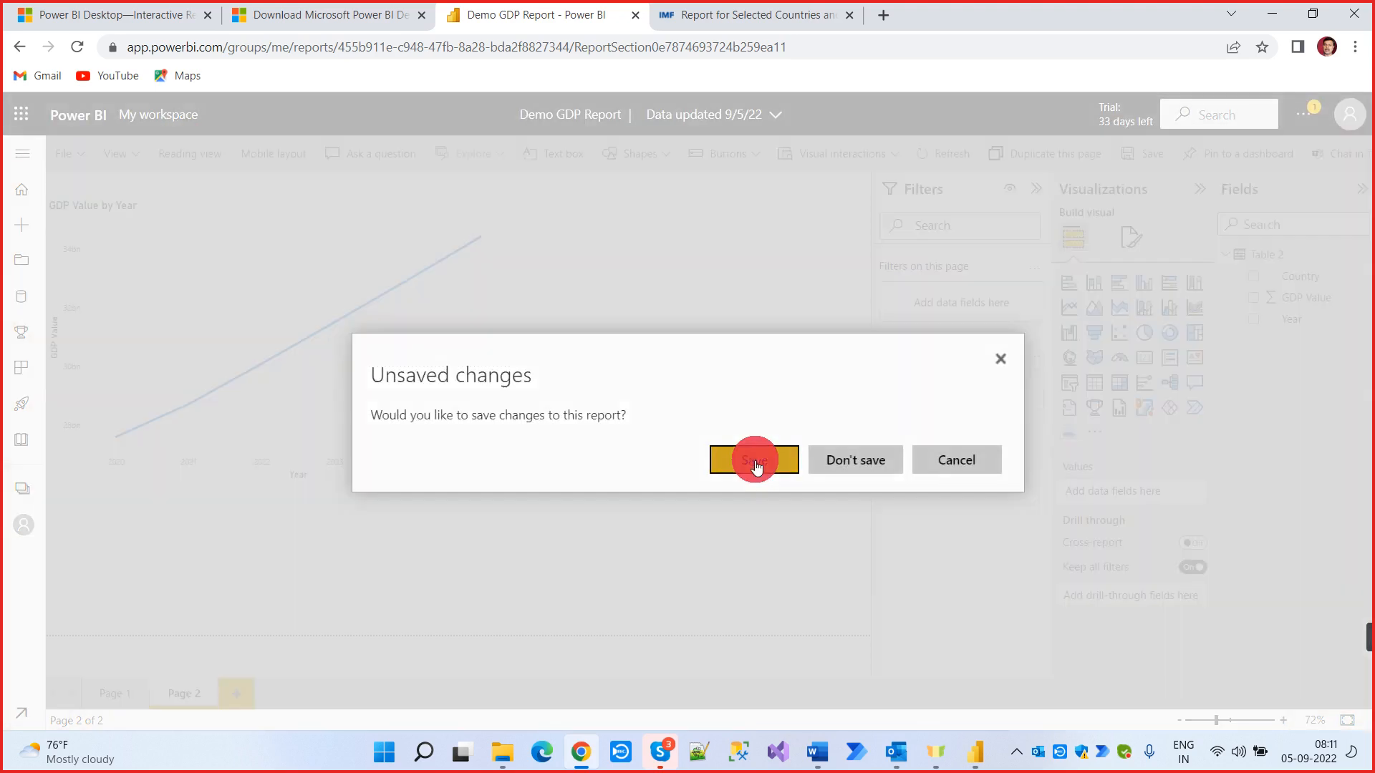
click(120, 208)
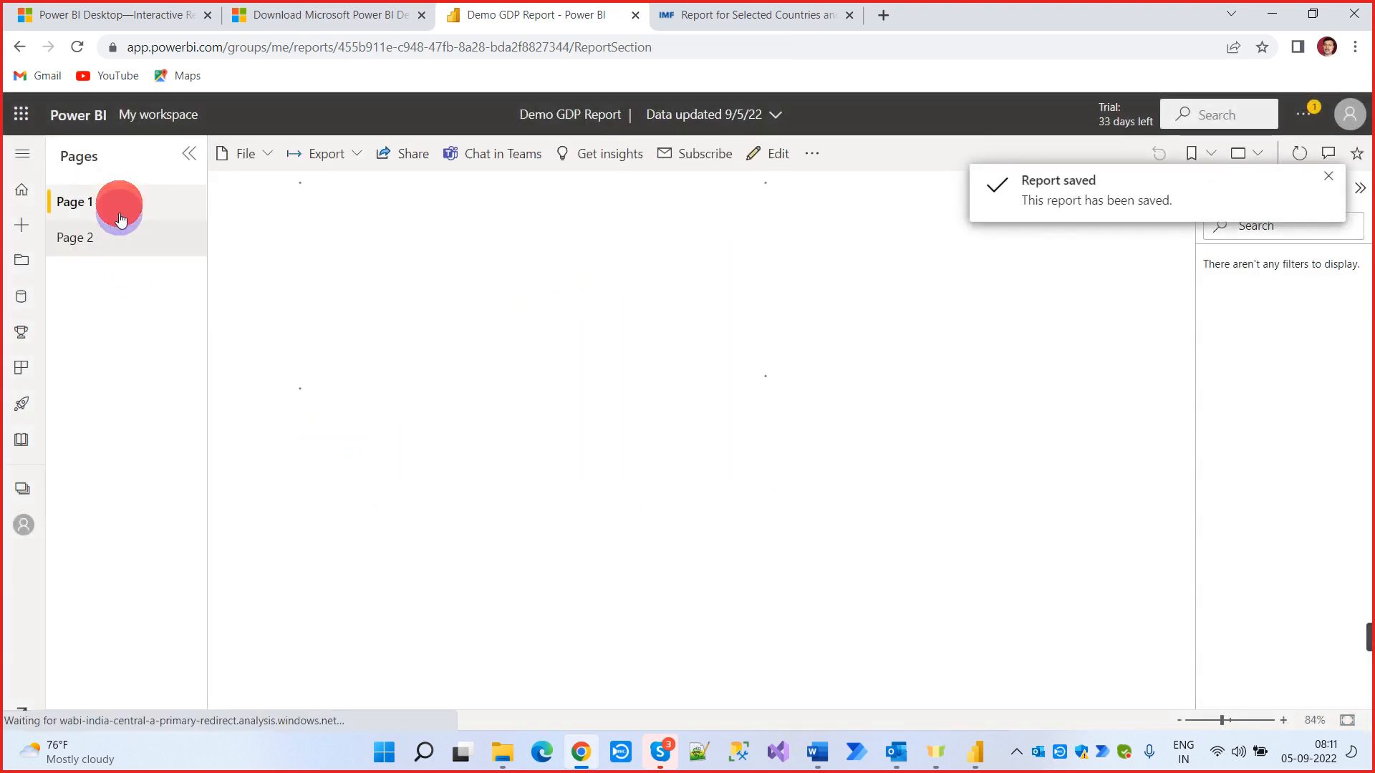
click(114, 244)
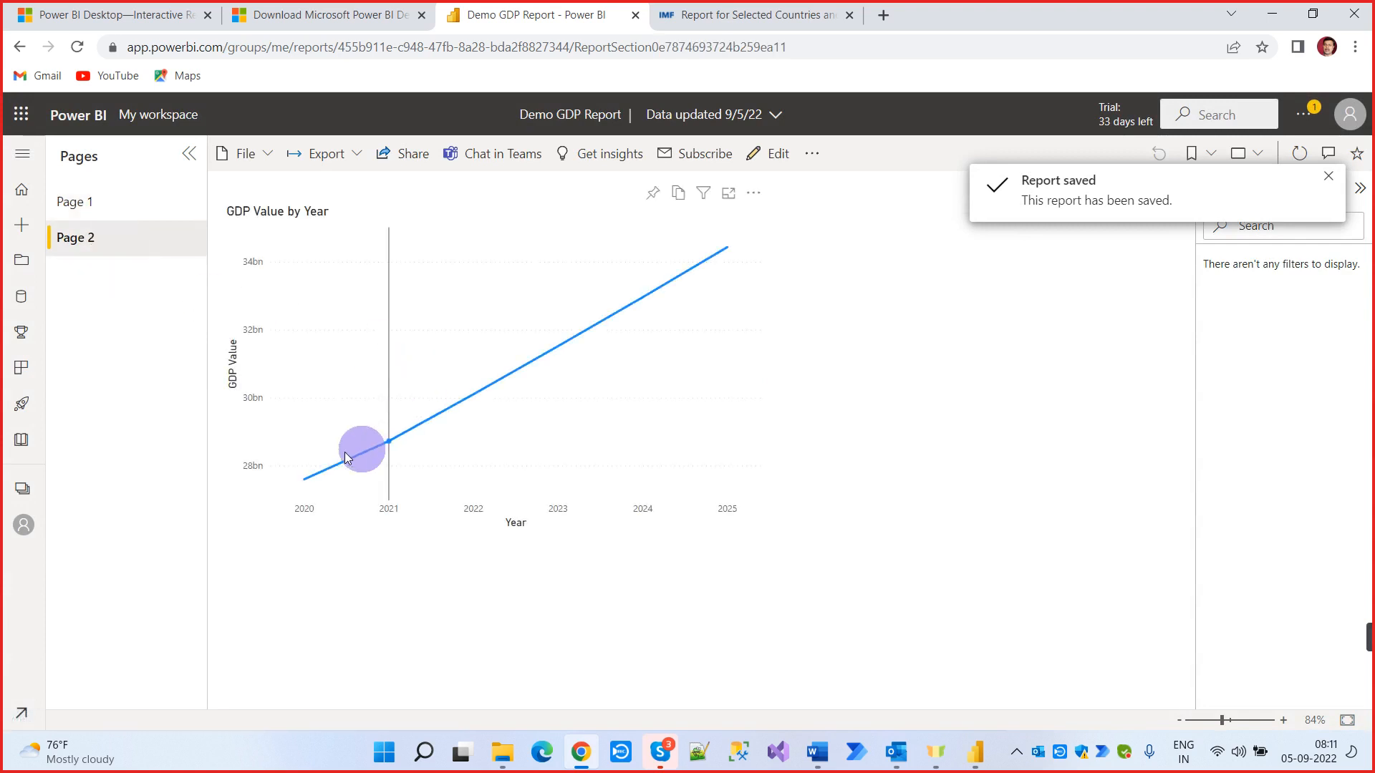
Check the report's pages in Power BI Desktop, return to the online report in Chrome and open its file options
click(974, 754)
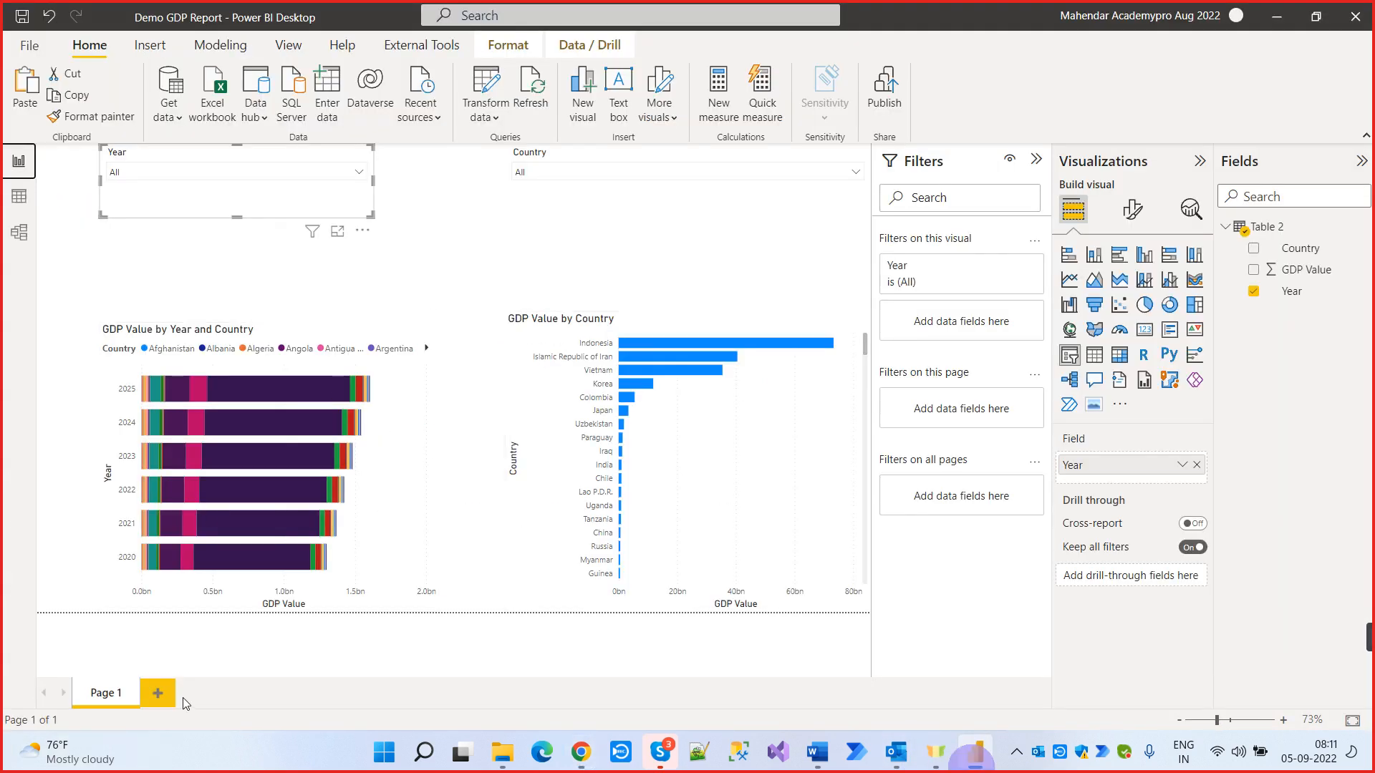
click(1276, 17)
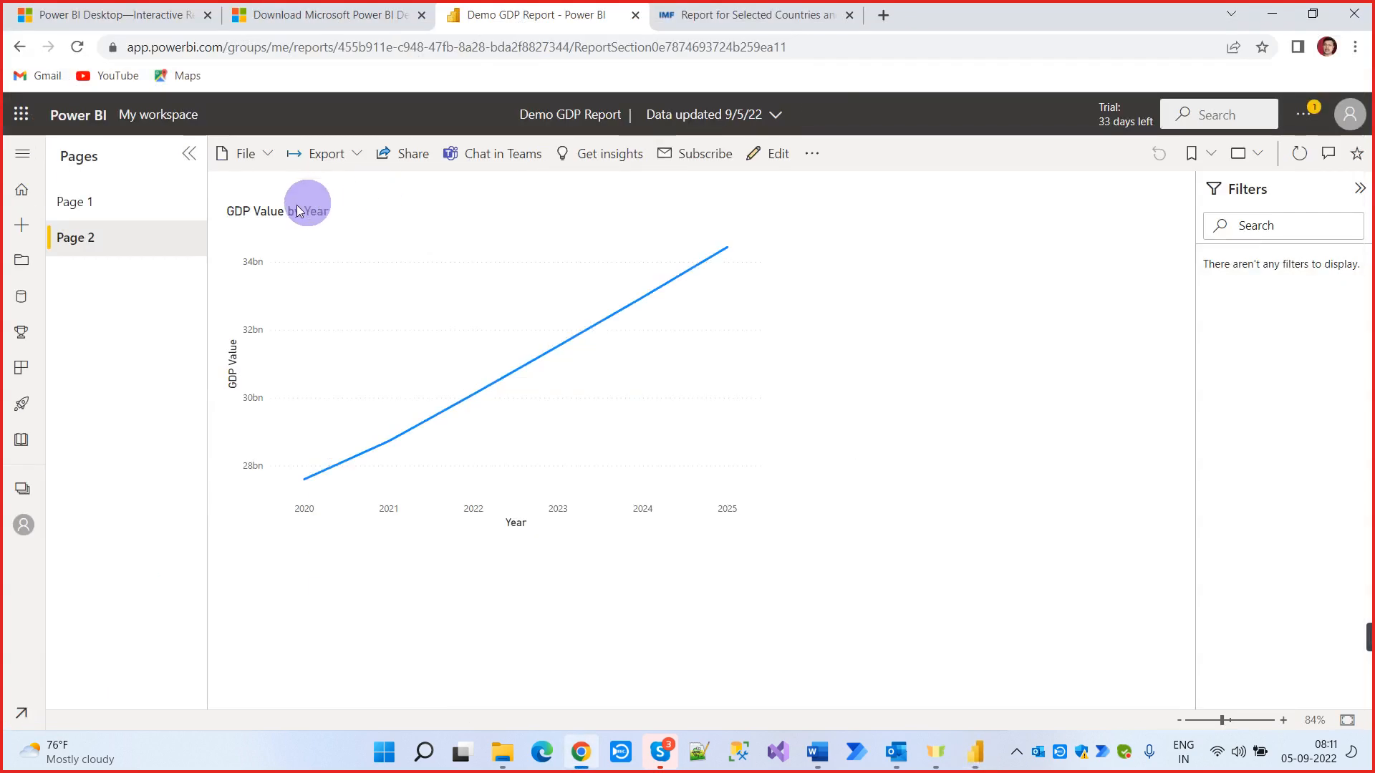
click(249, 152)
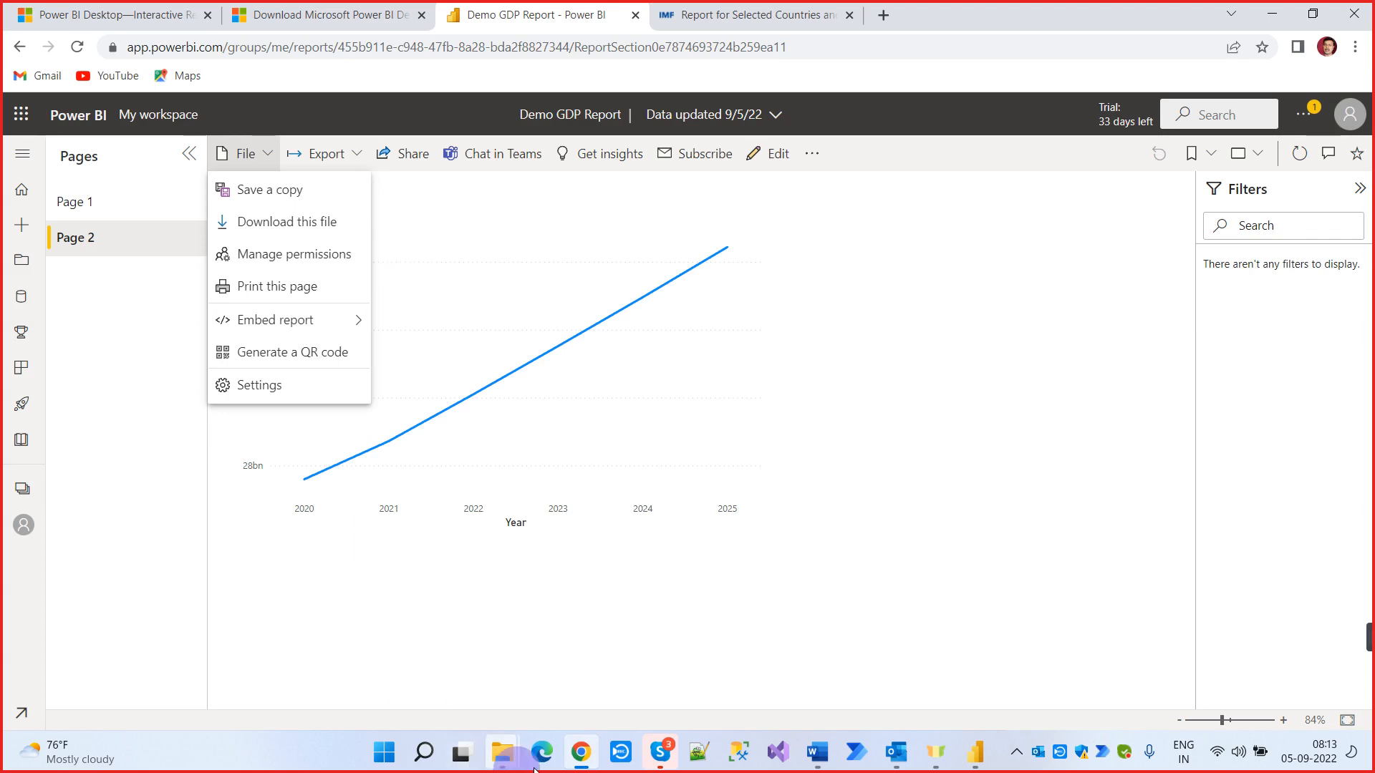
Switch to Skype and look through the account options and the recent chats list
click(659, 751)
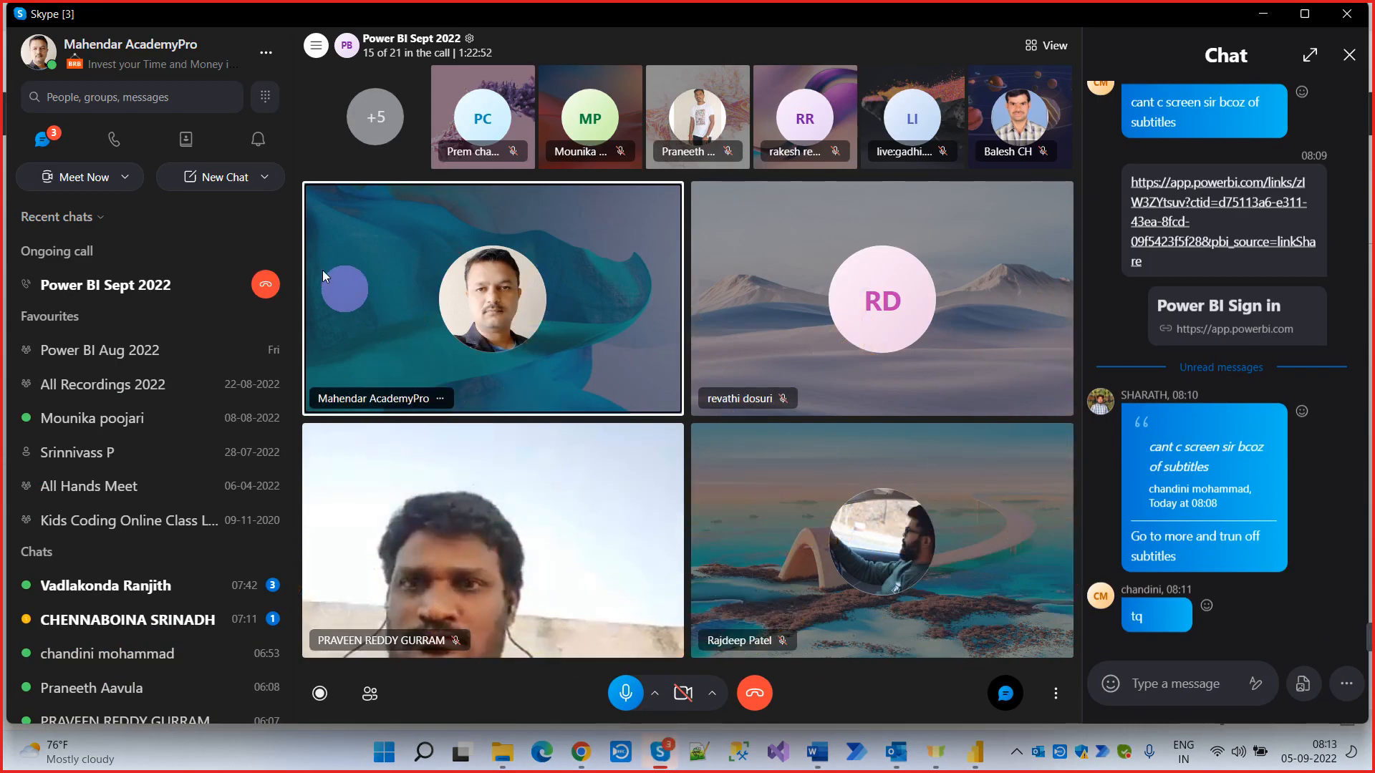
click(27, 47)
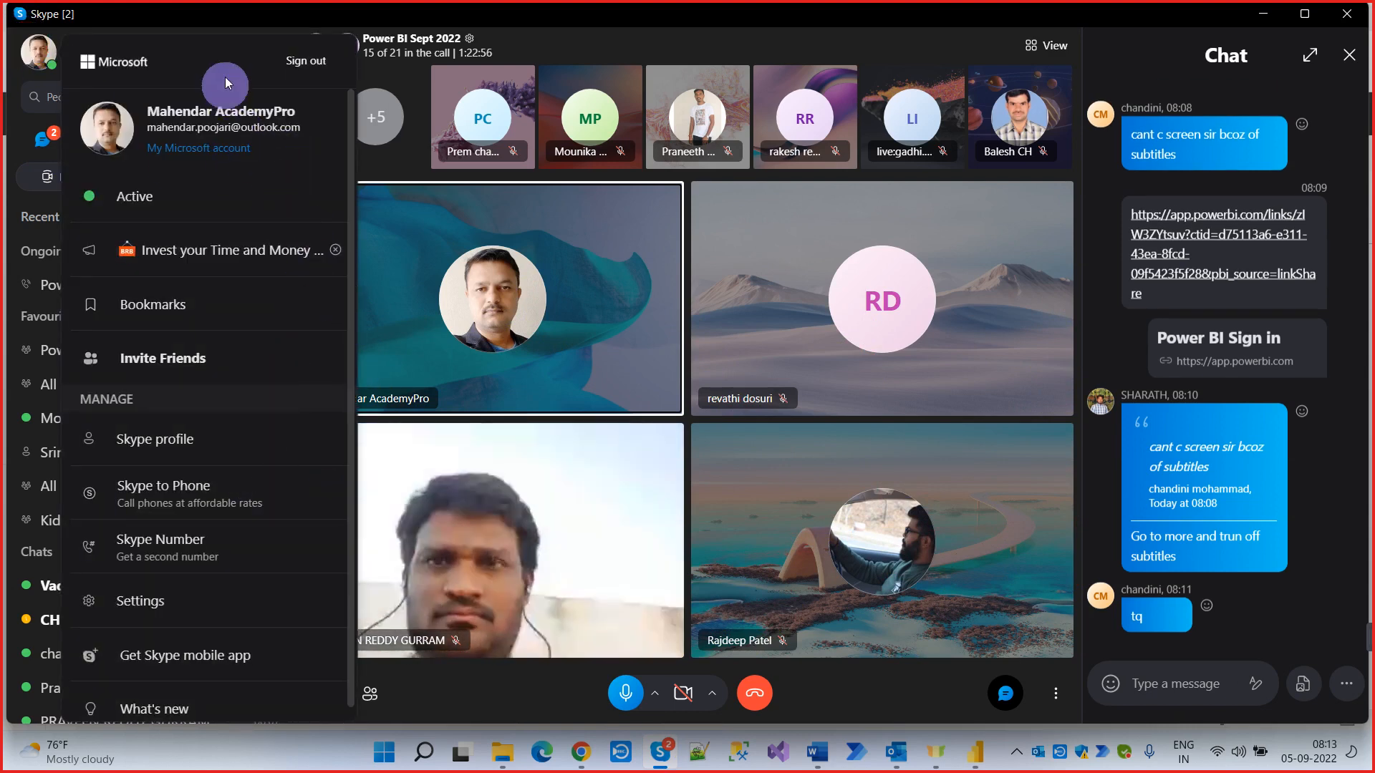
click(565, 26)
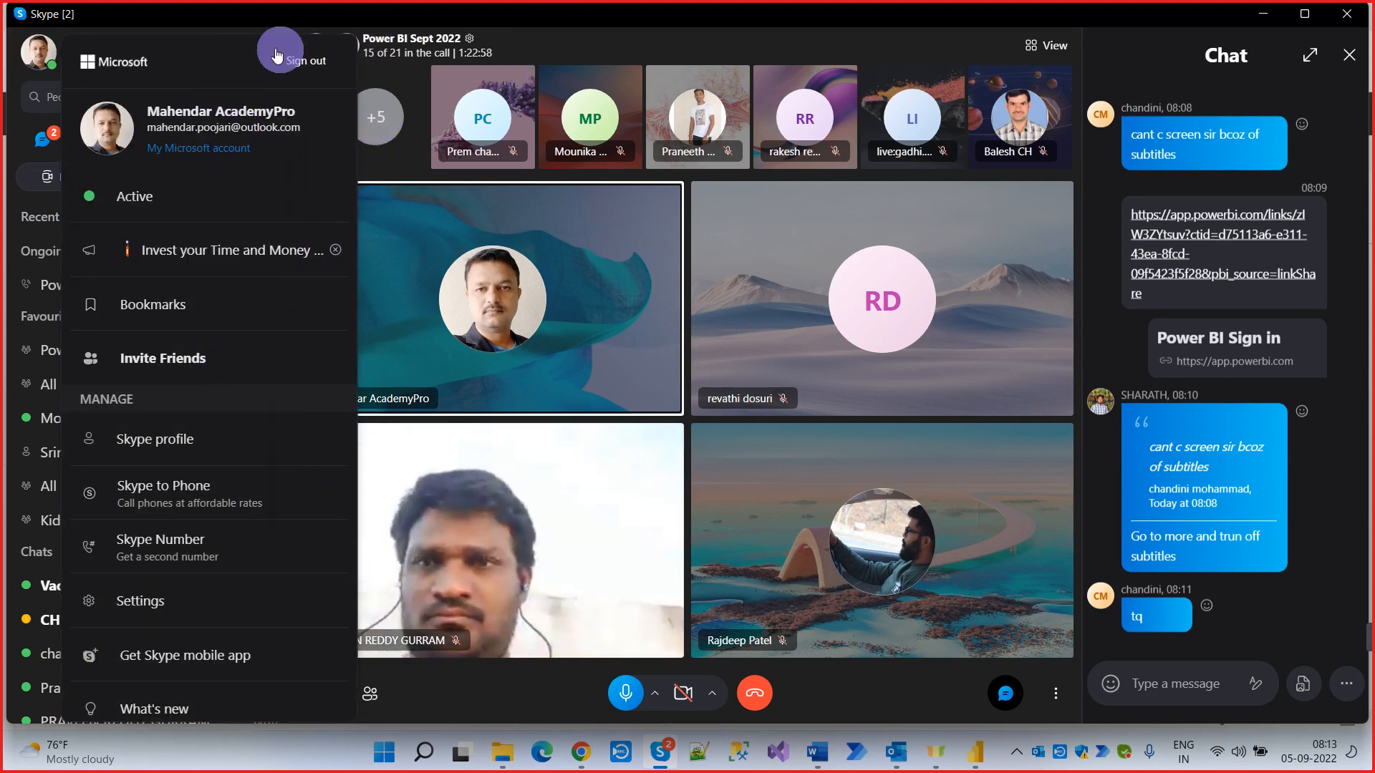
click(86, 26)
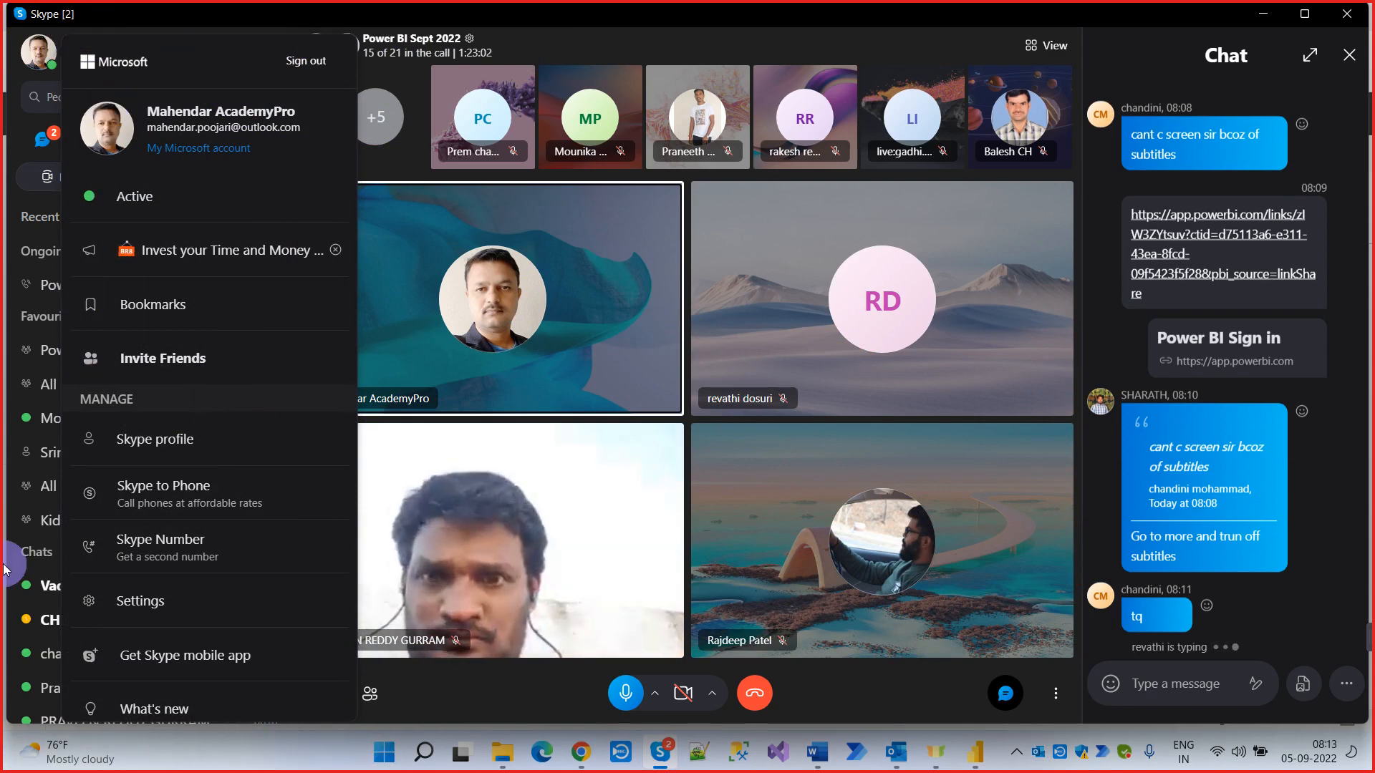
click(15, 506)
scroll(144, 544, down, 15)
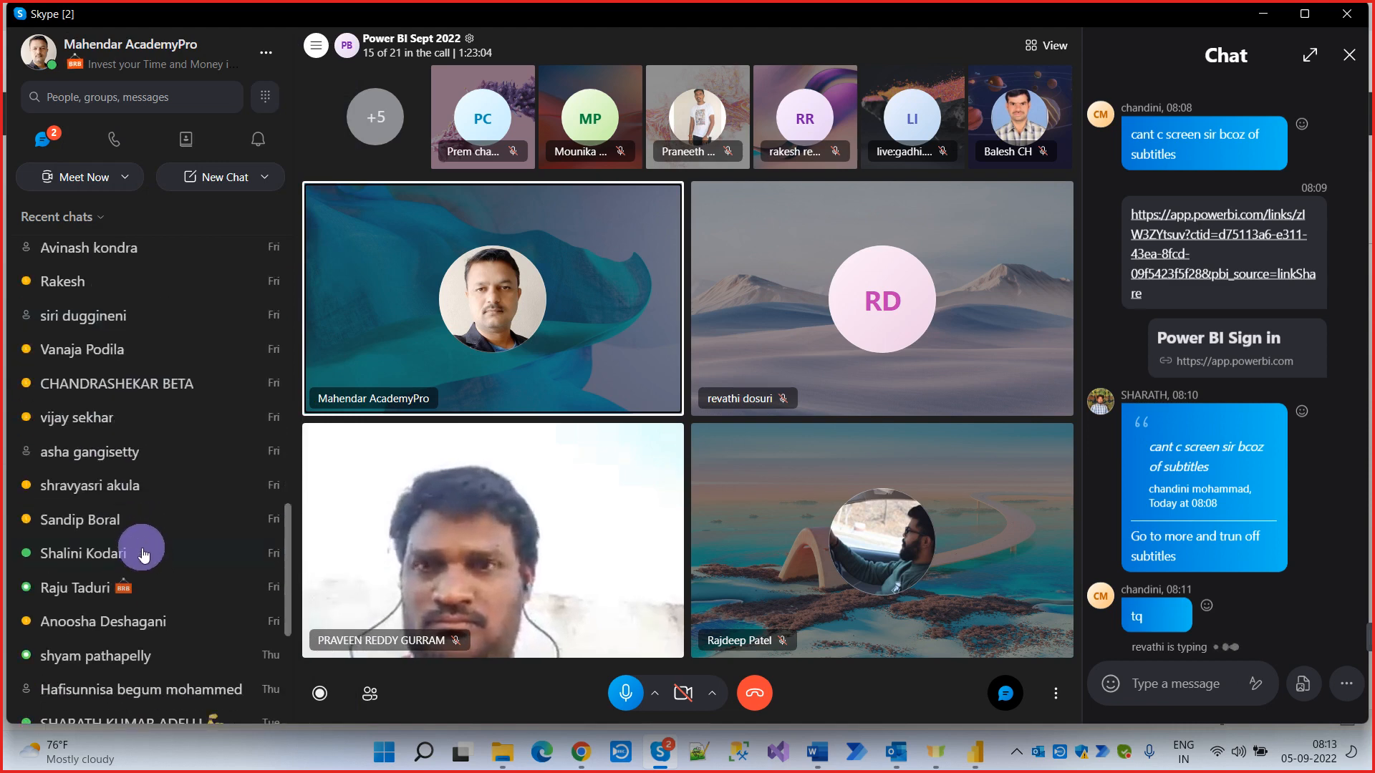
scroll(172, 591, up, 15)
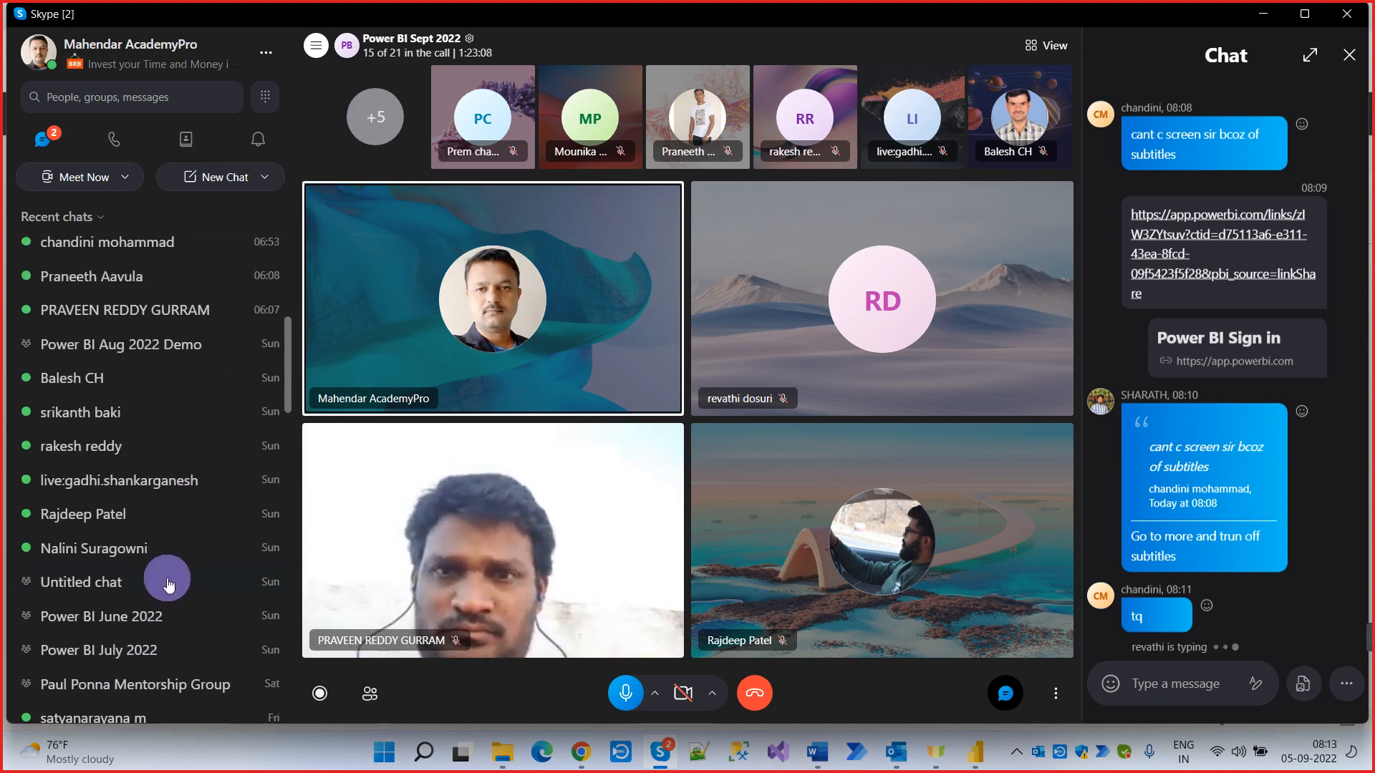
scroll(169, 585, up, 5)
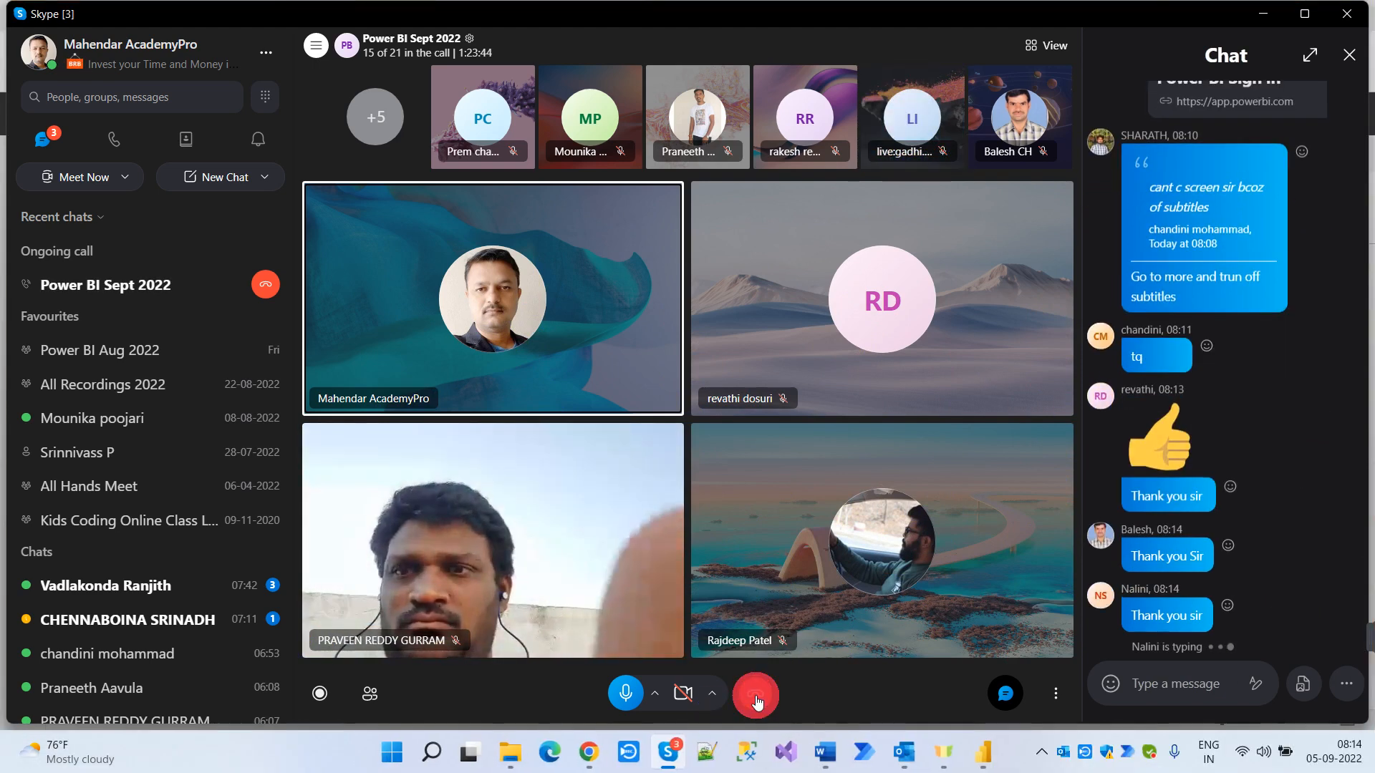
Leave the ongoing Power BI Sept 2022 group call
click(756, 696)
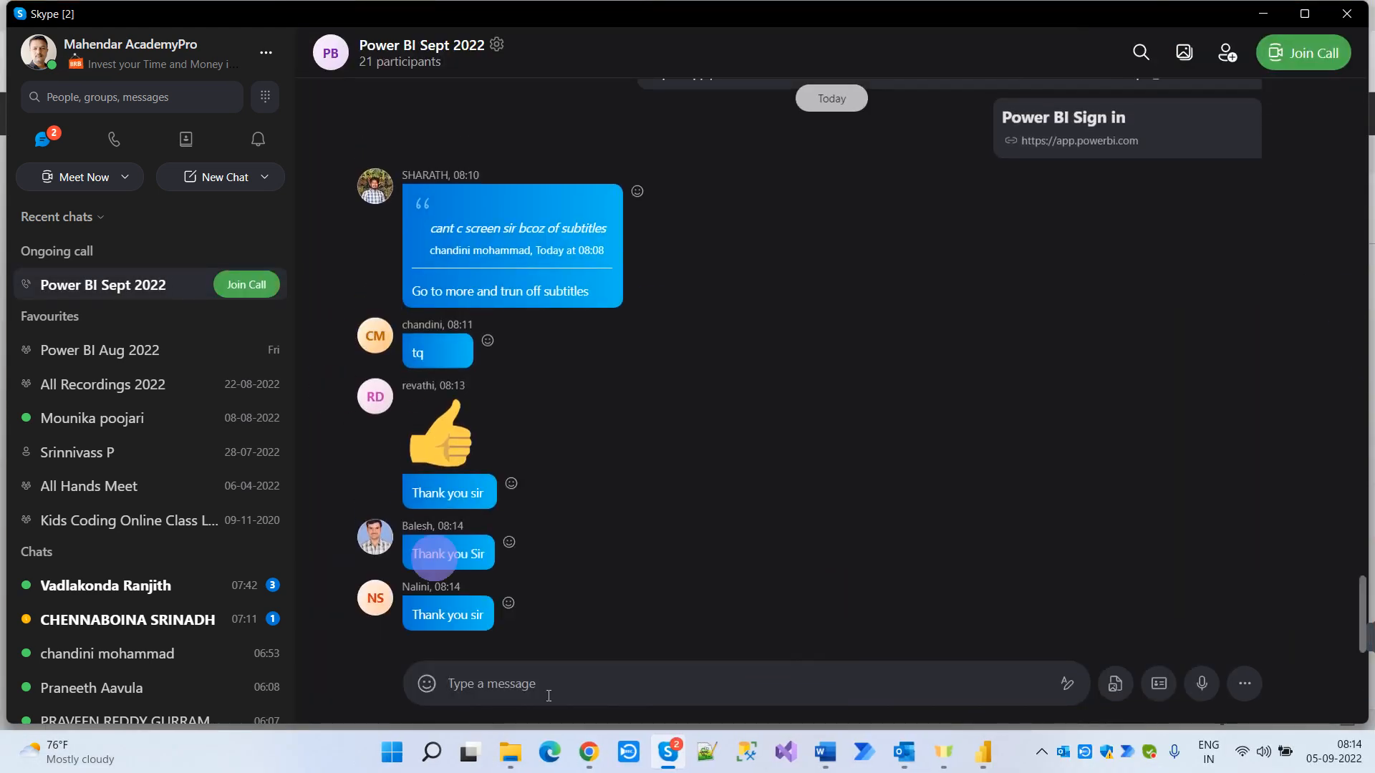
mouse_move(1357, 630)
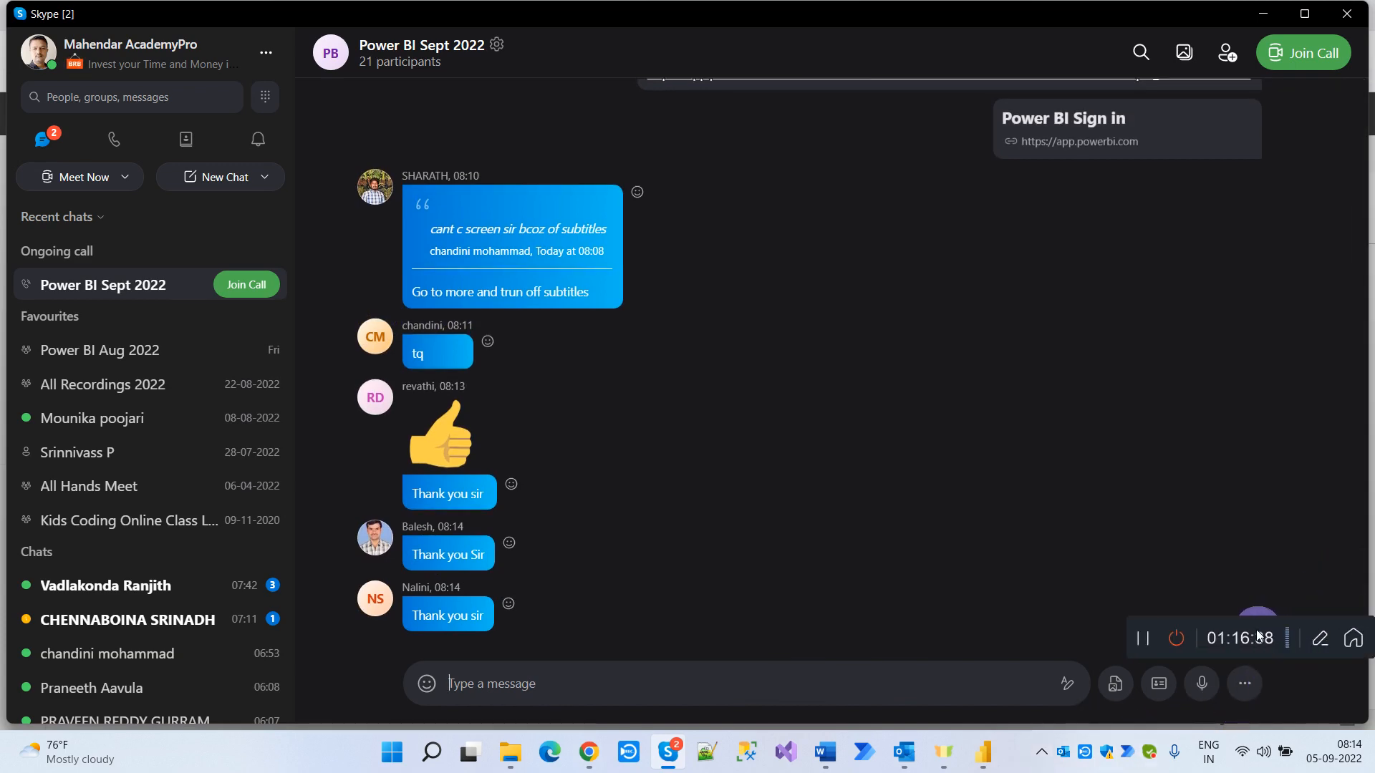